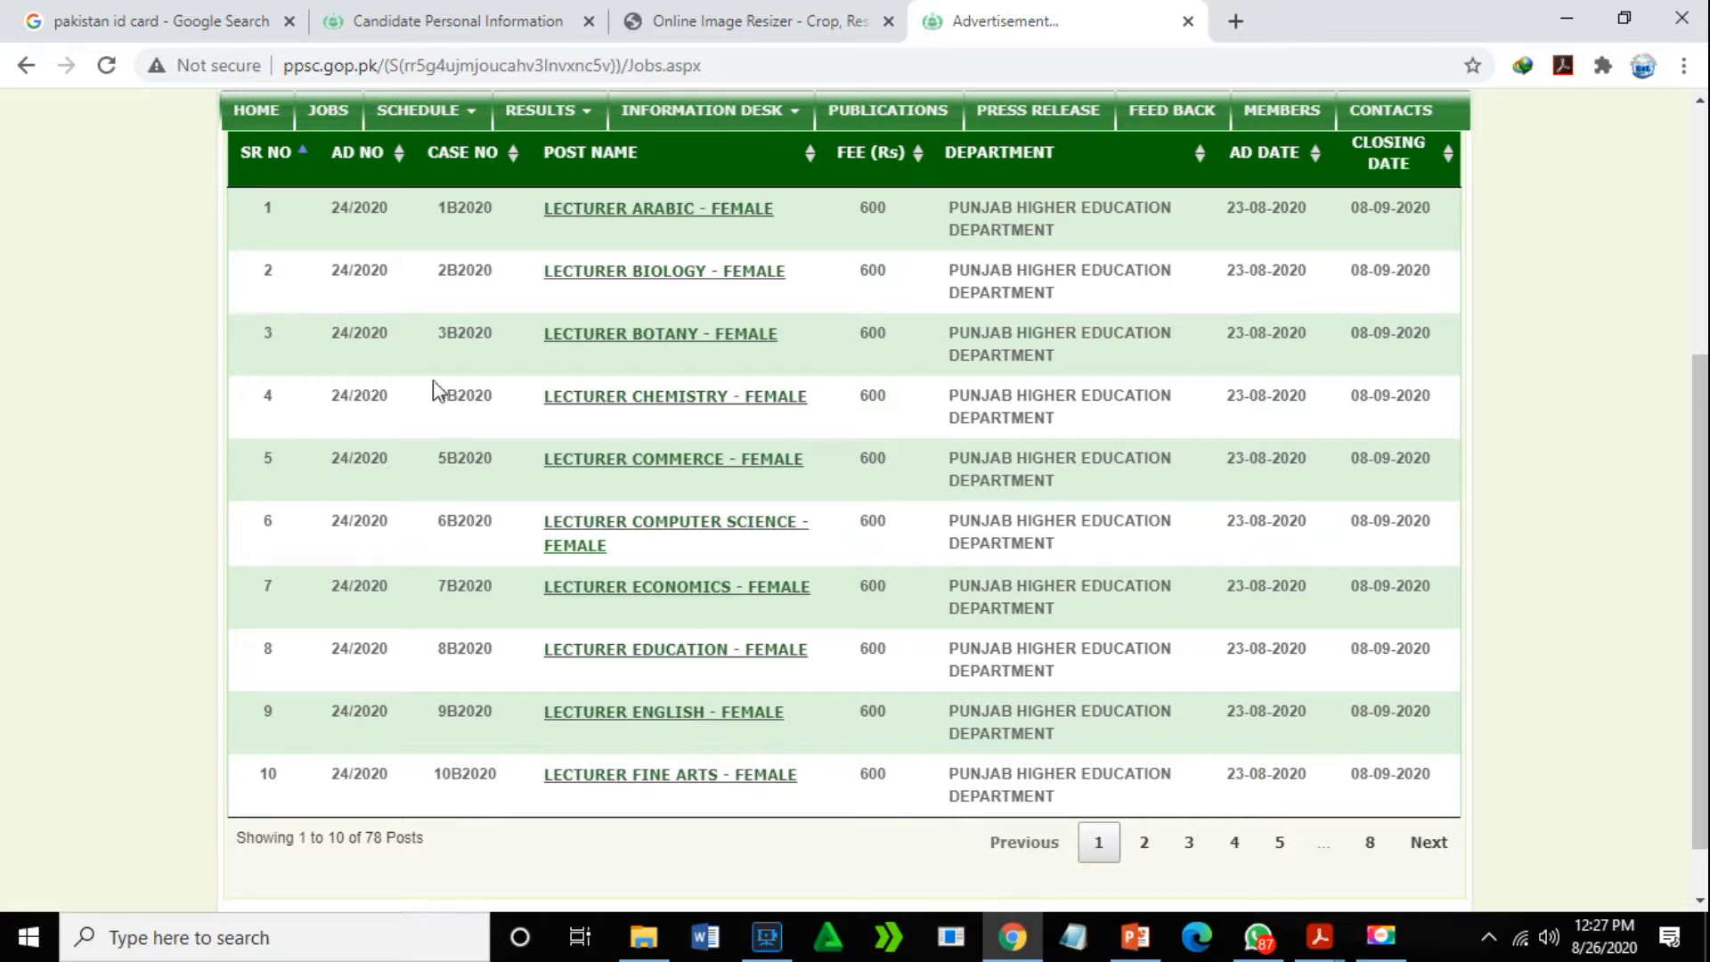
mouse_move(1695, 433)
left_mouse_down()
mouse_move(1693, 392)
mouse_move(1695, 447)
left_mouse_up()
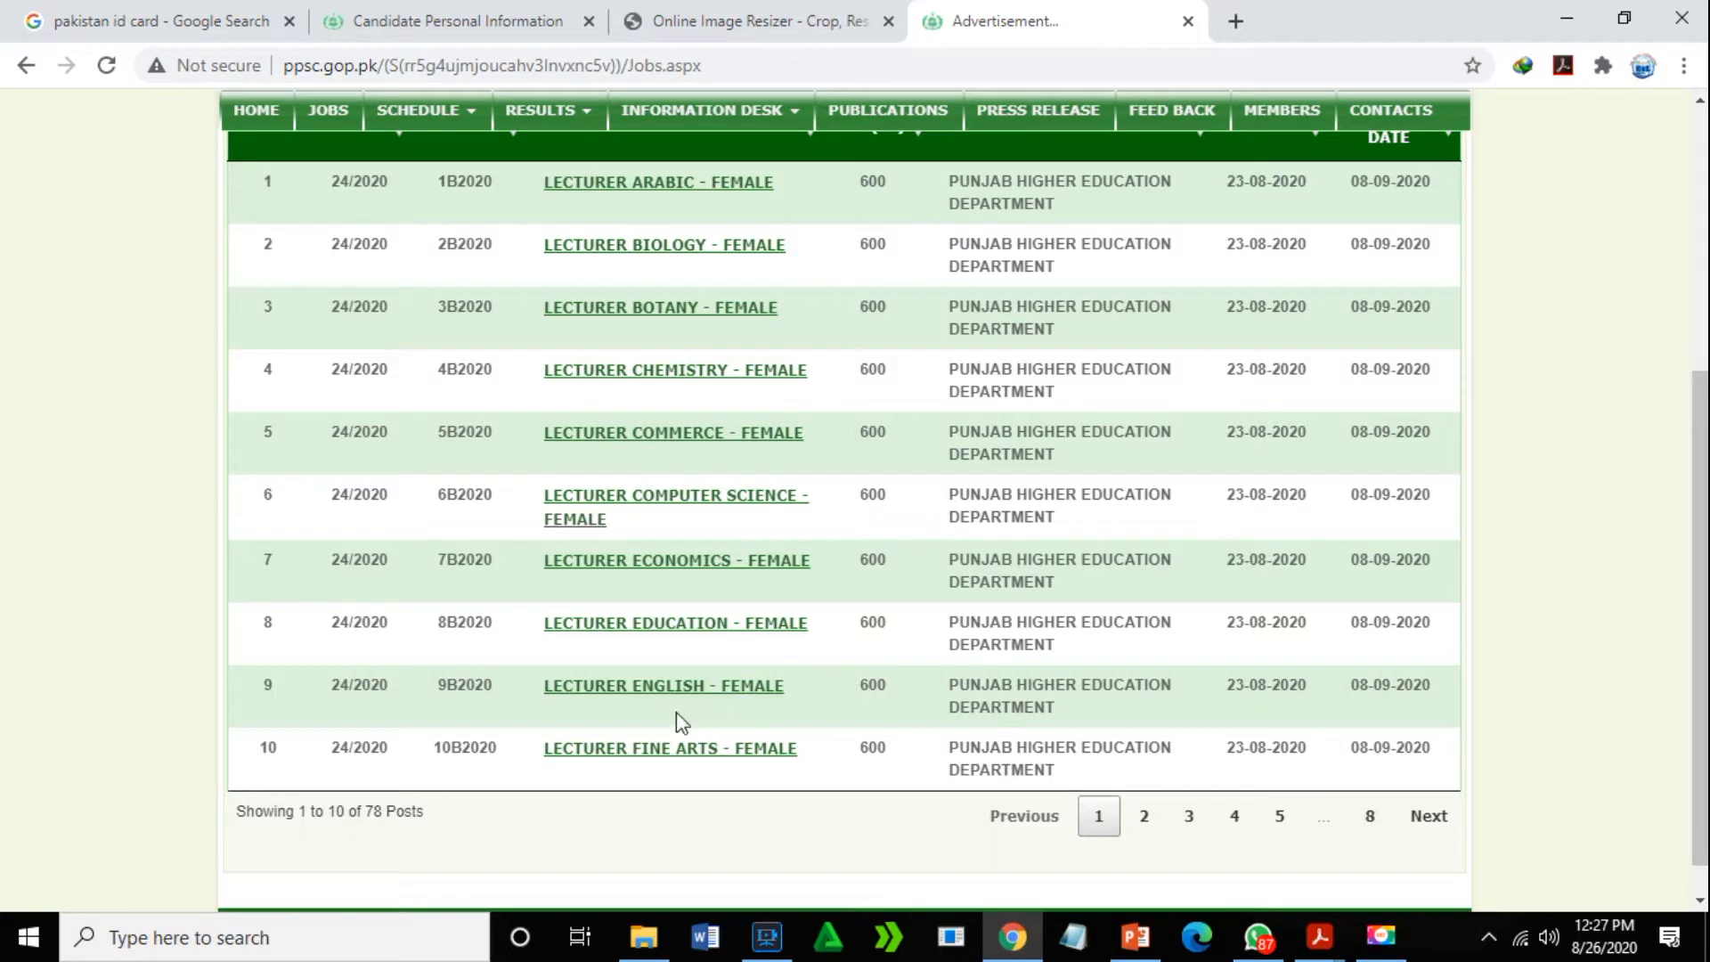
left_click_drag(1706, 419, 1706, 454)
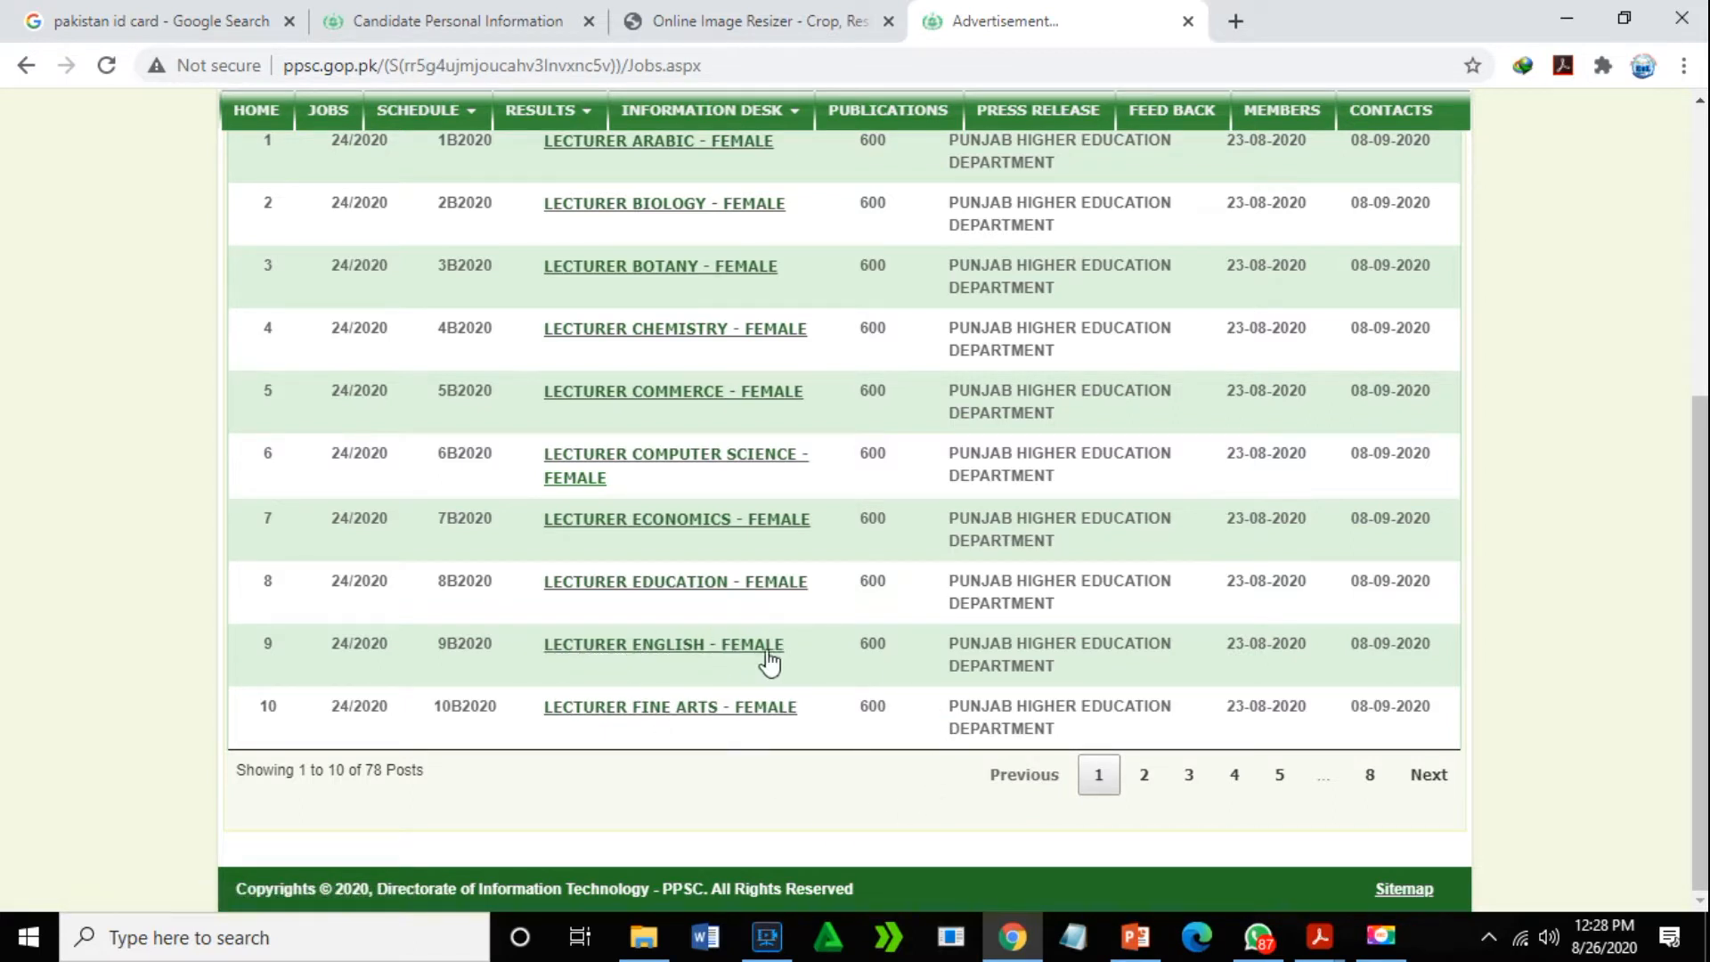
left_click(1144, 774)
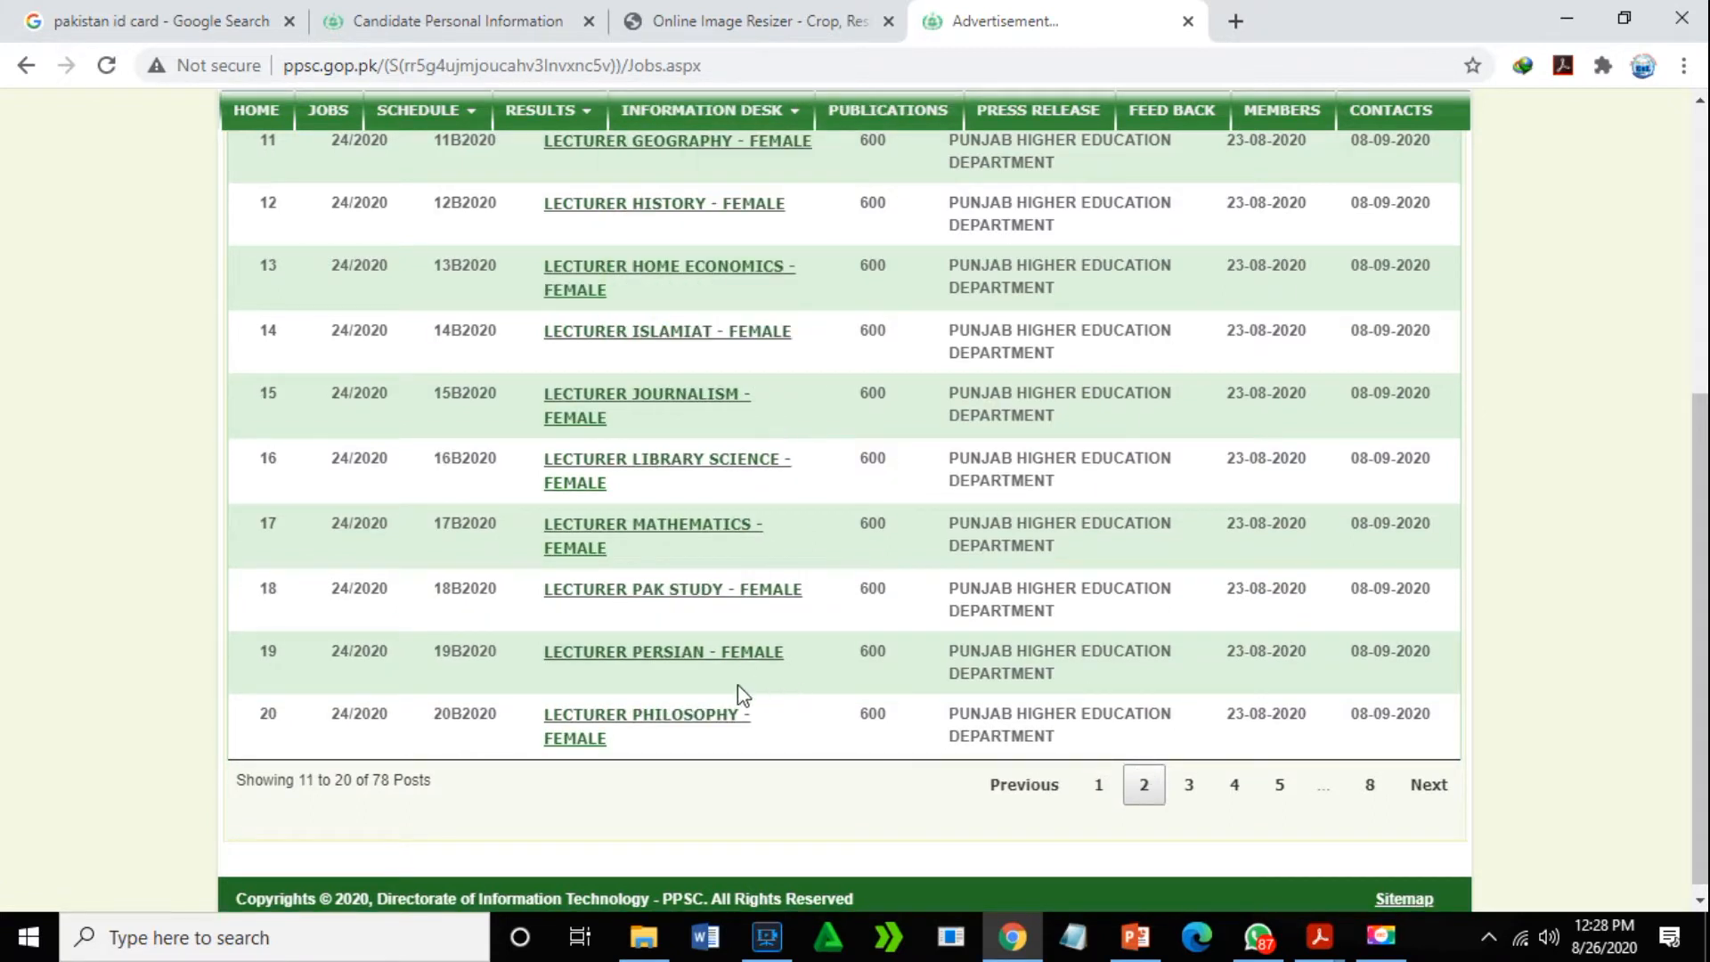
left_click(1189, 788)
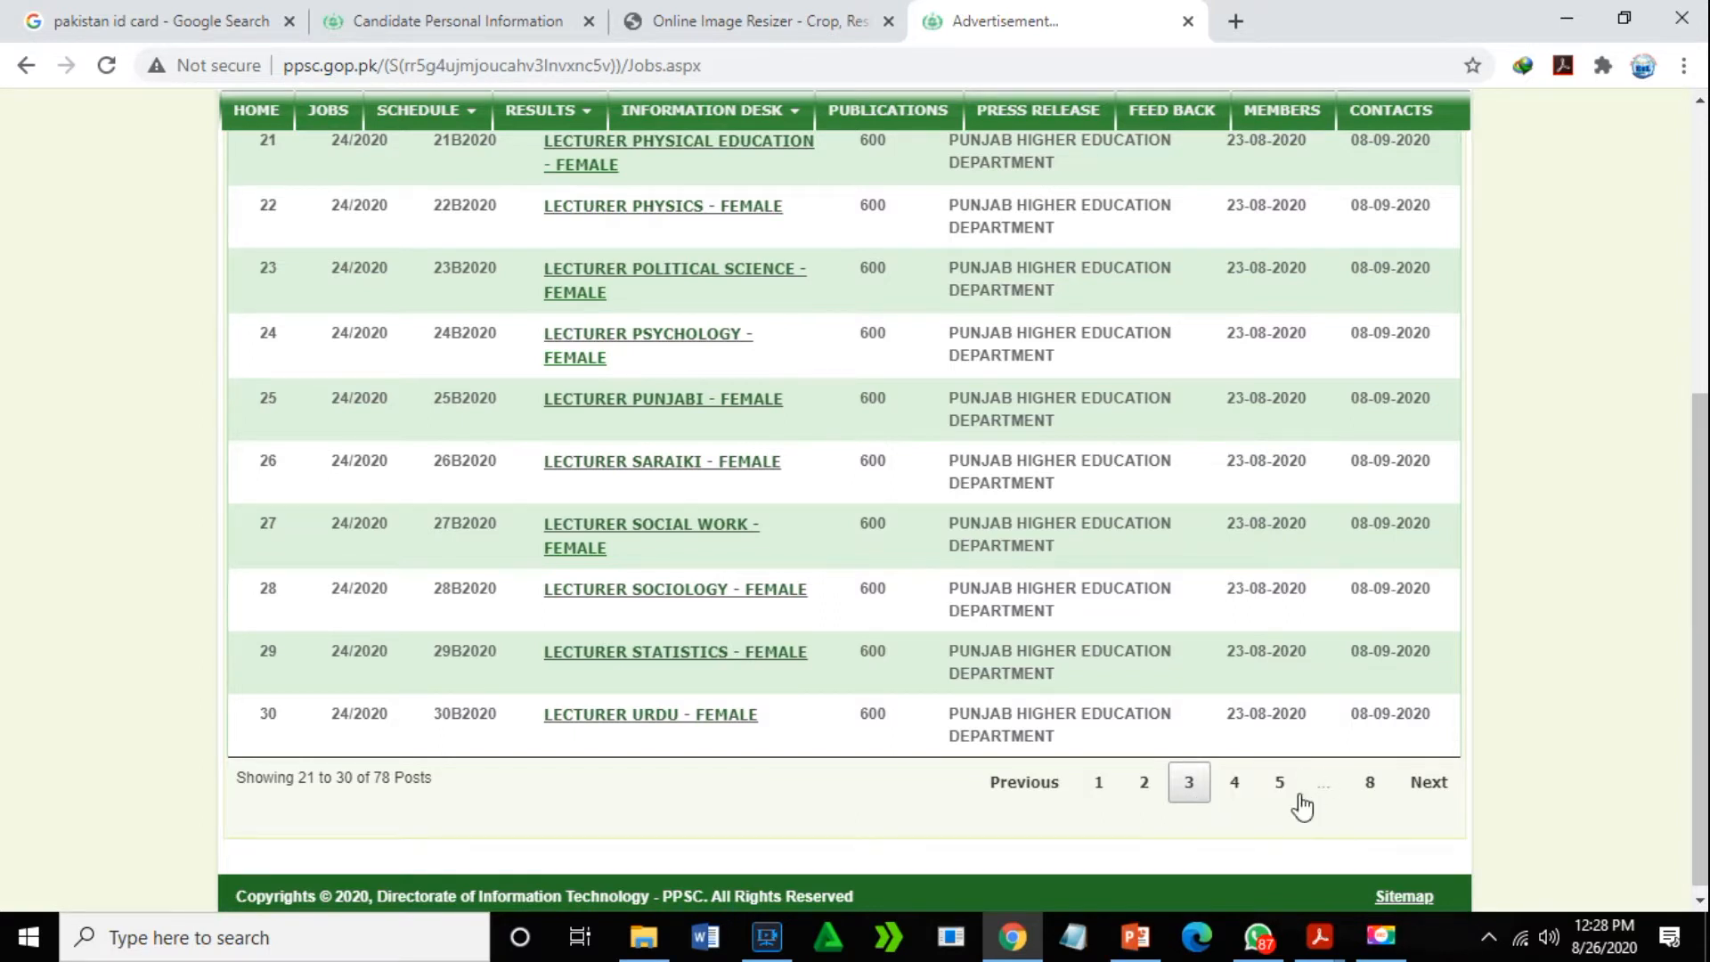
left_click(1235, 784)
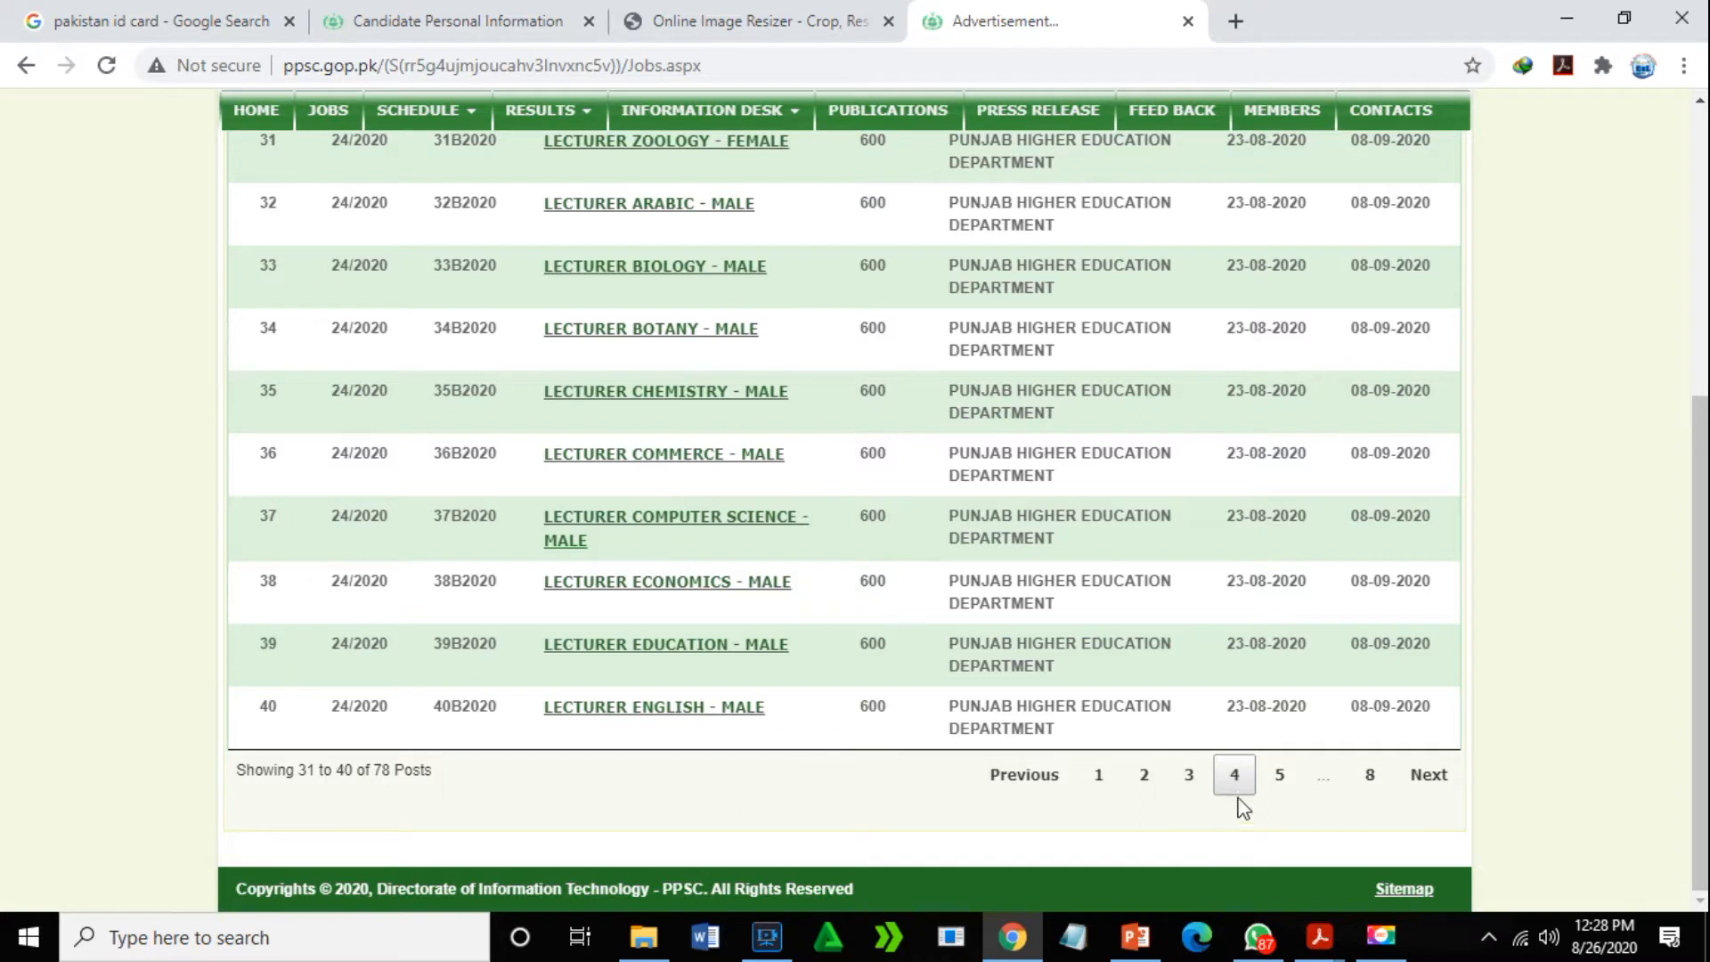
left_click(1280, 780)
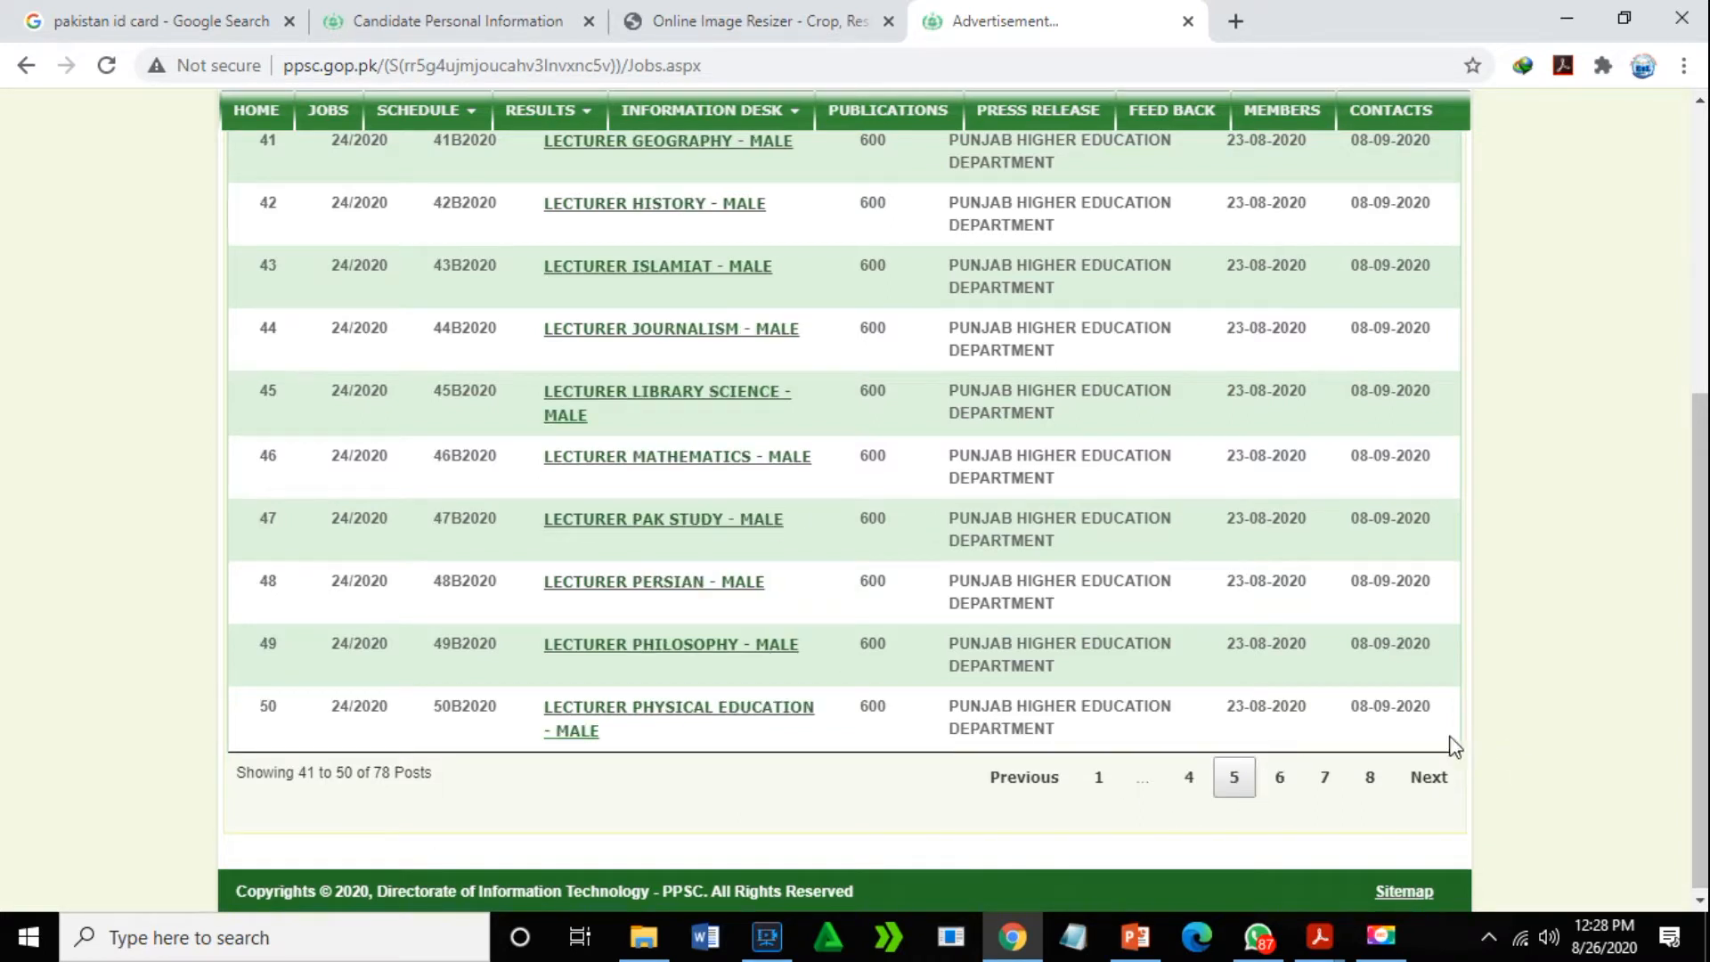
left_click(1281, 780)
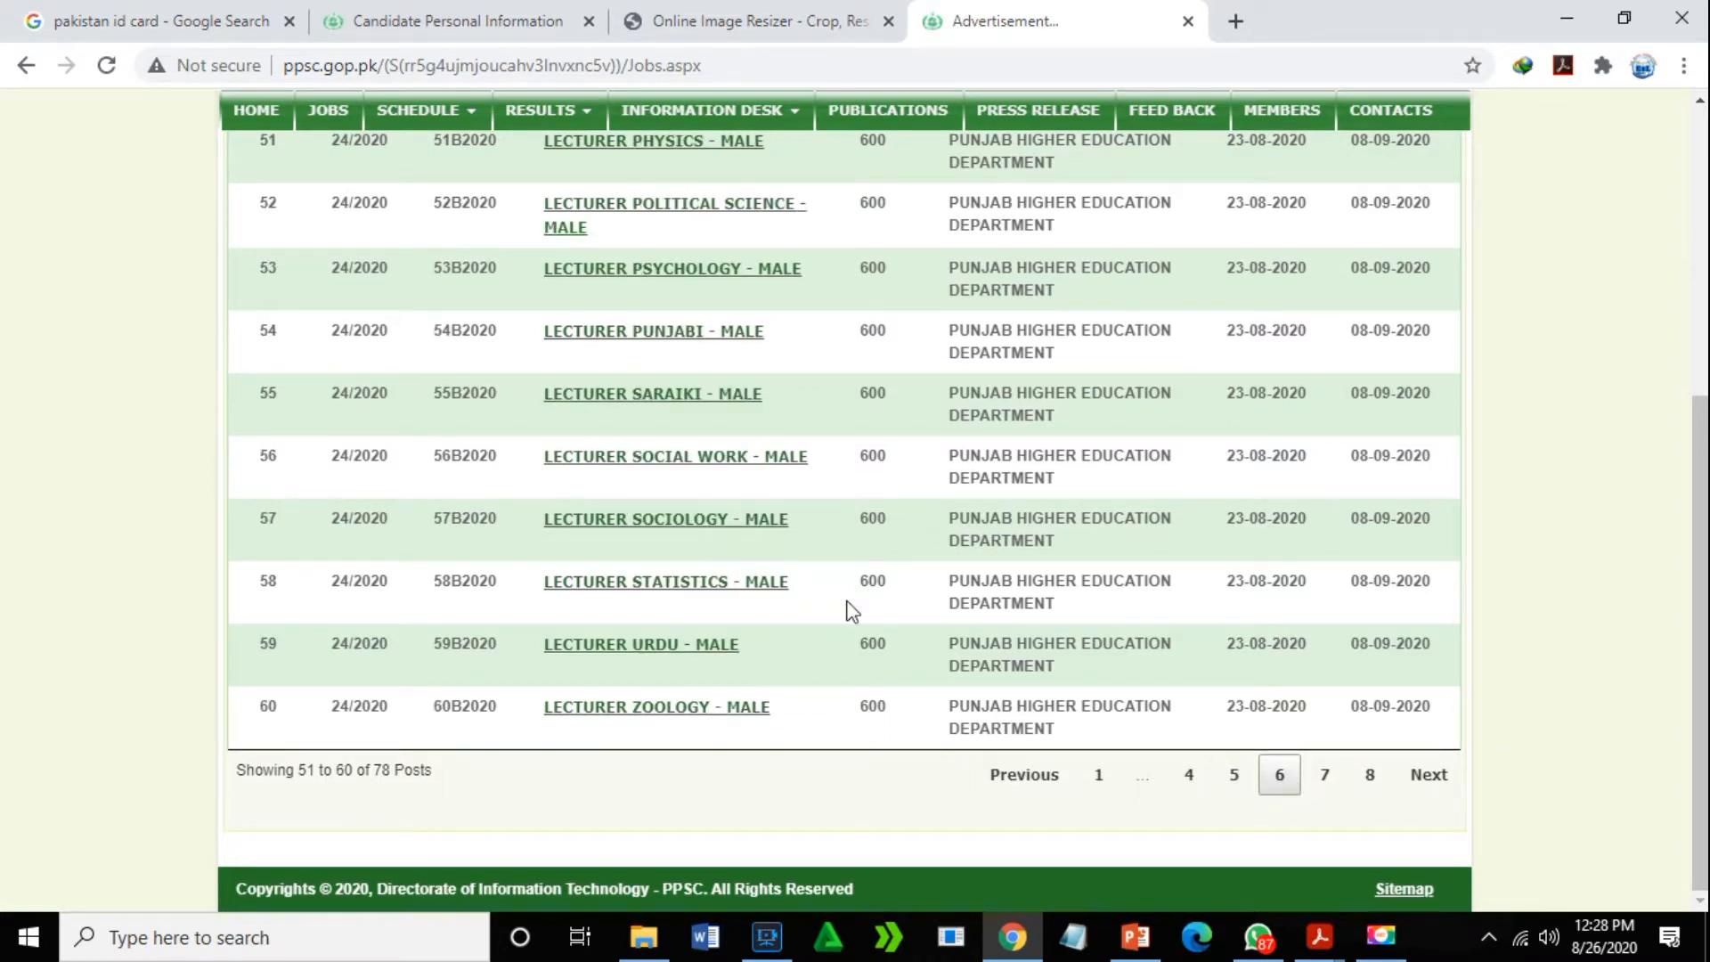
left_click(1324, 782)
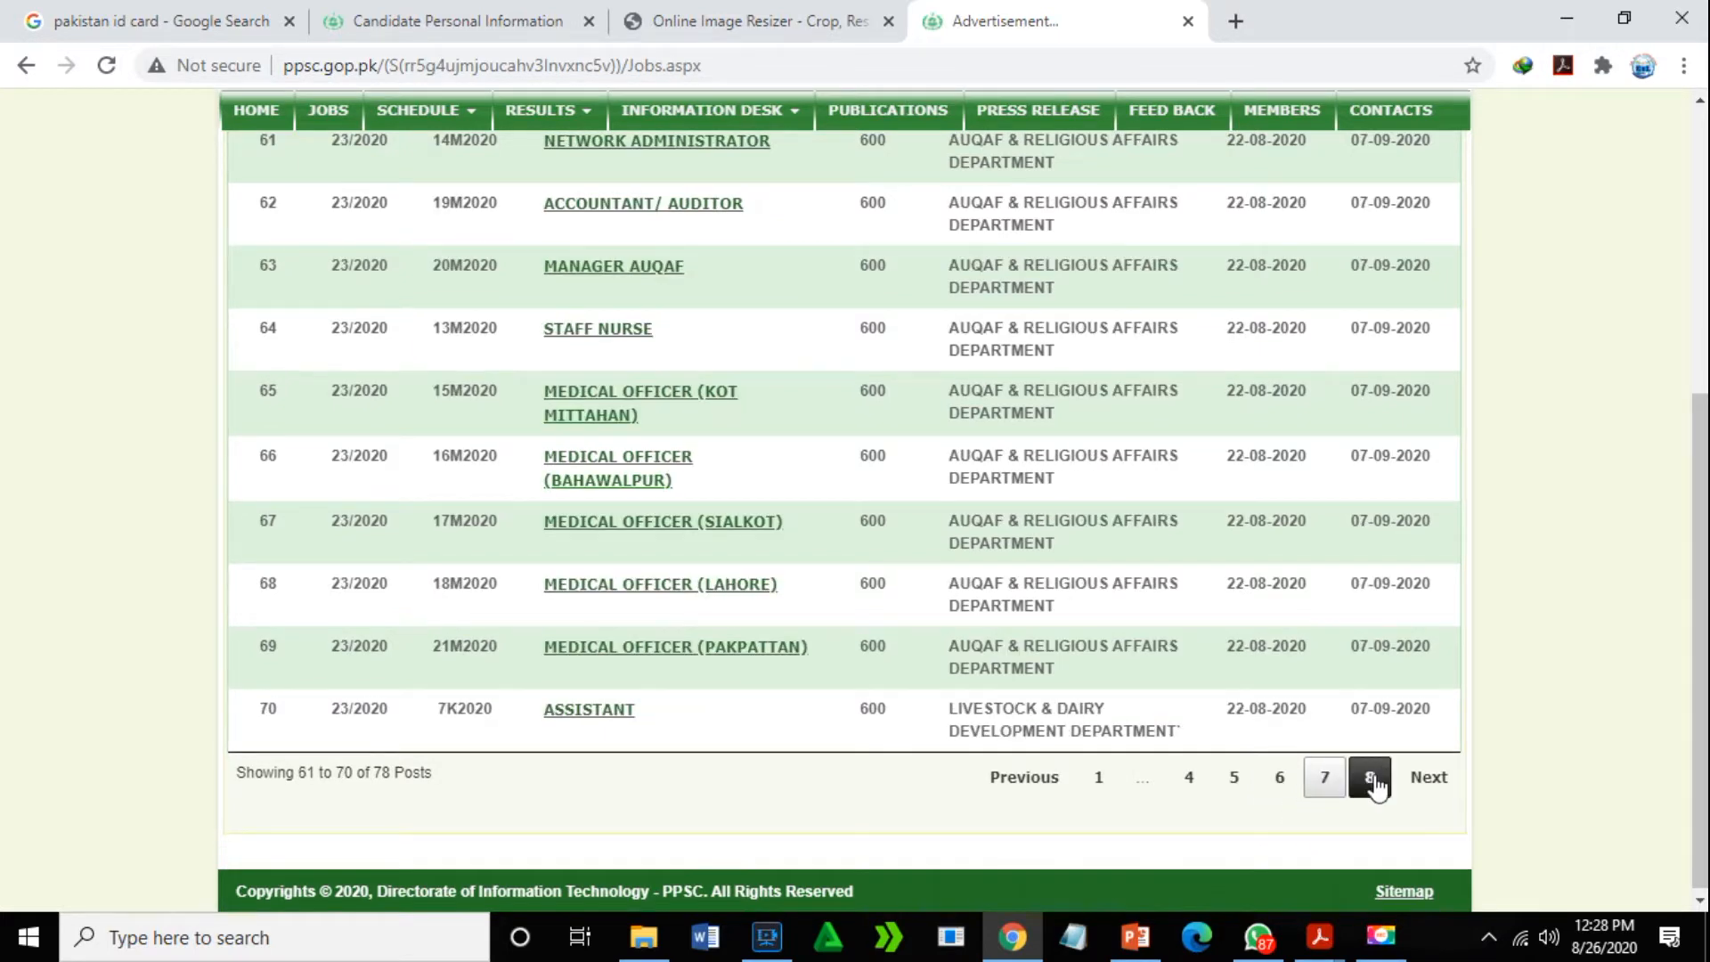
left_click(1372, 782)
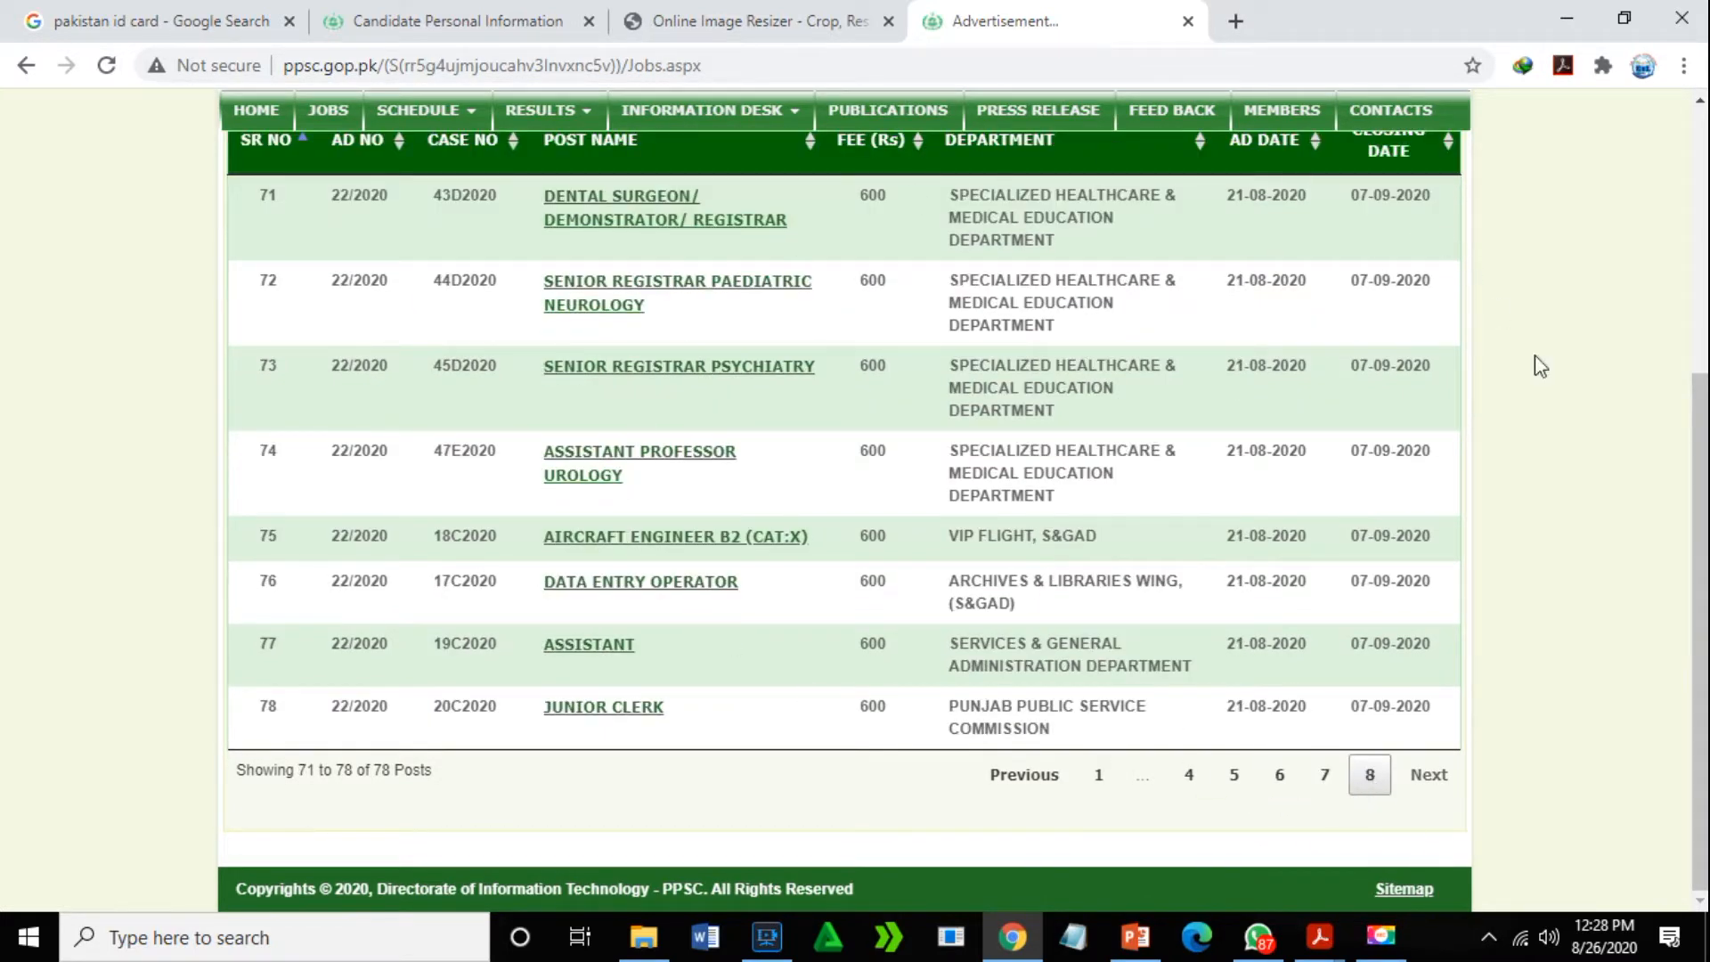
mouse_move(1703, 527)
left_mouse_down()
mouse_move(1704, 373)
mouse_move(1704, 513)
left_mouse_up()
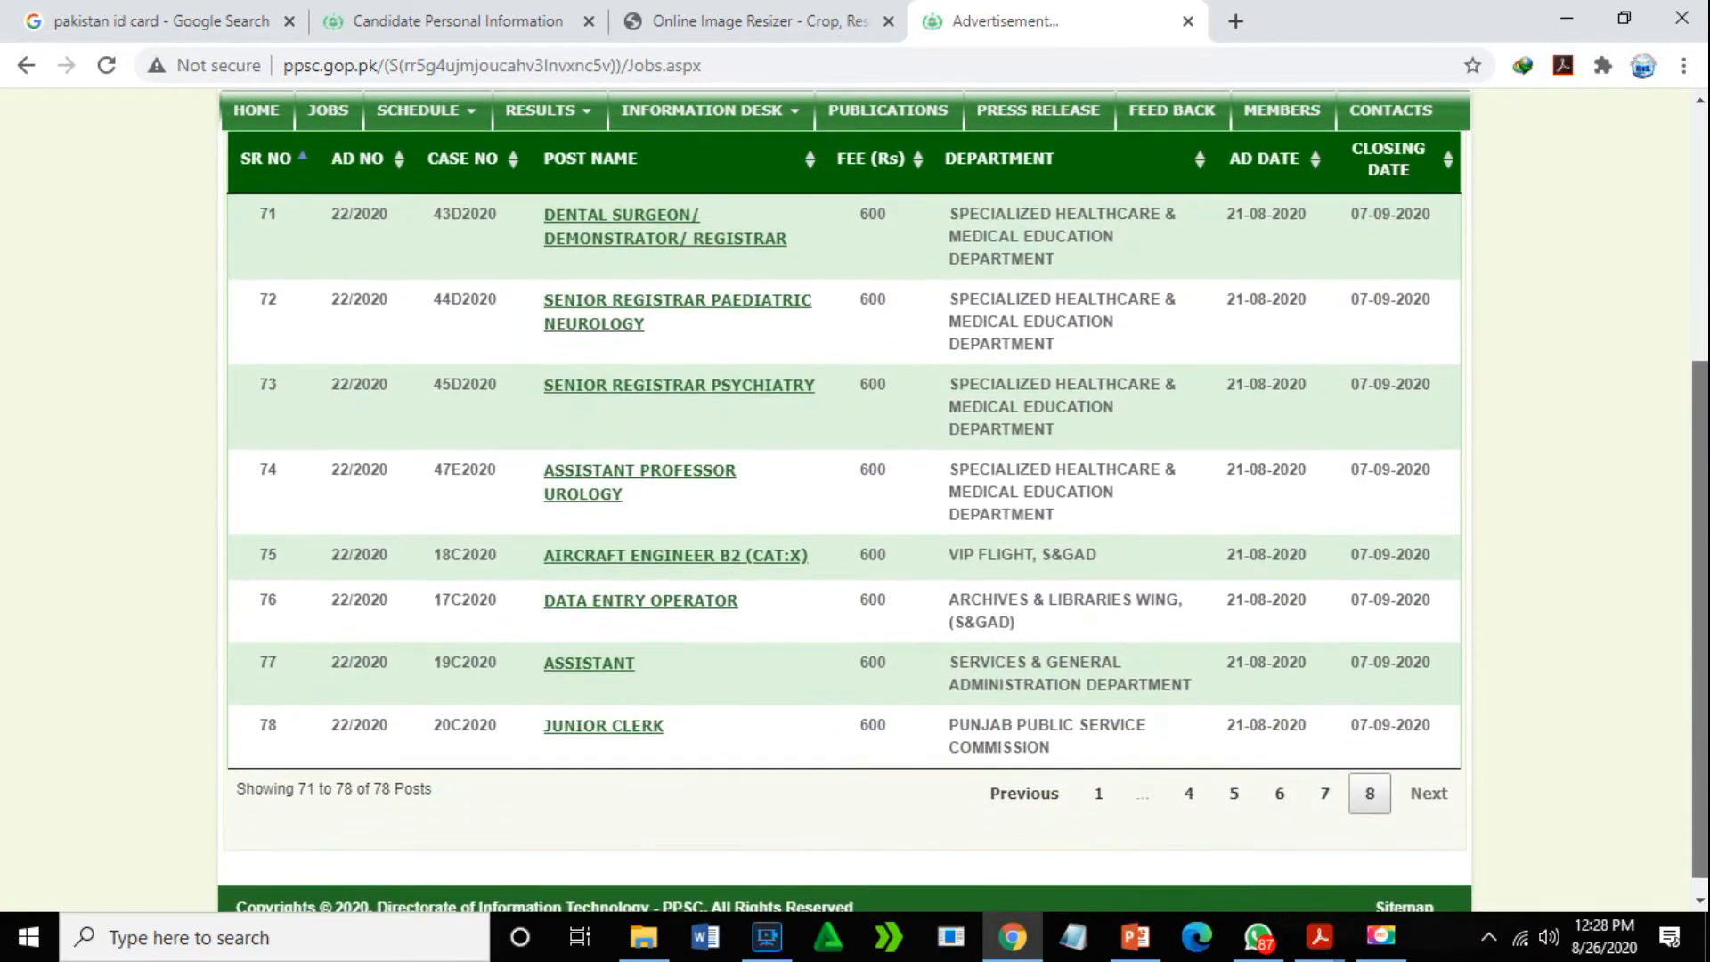
left_click(1101, 795)
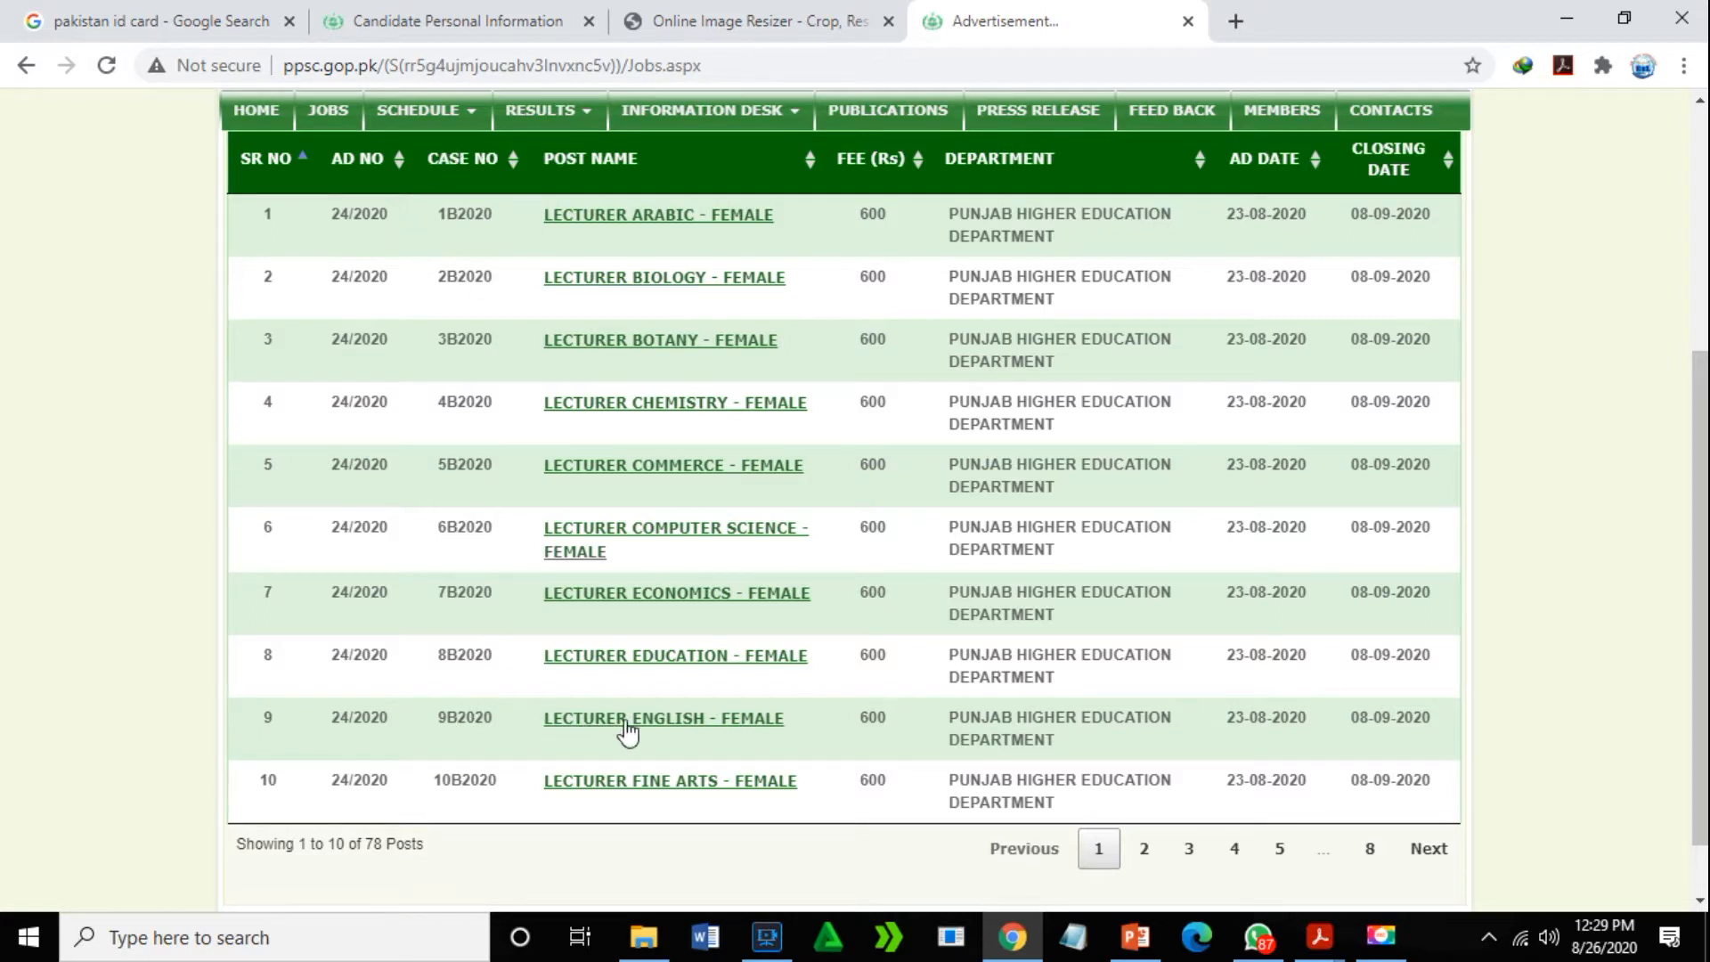
left_click(1145, 848)
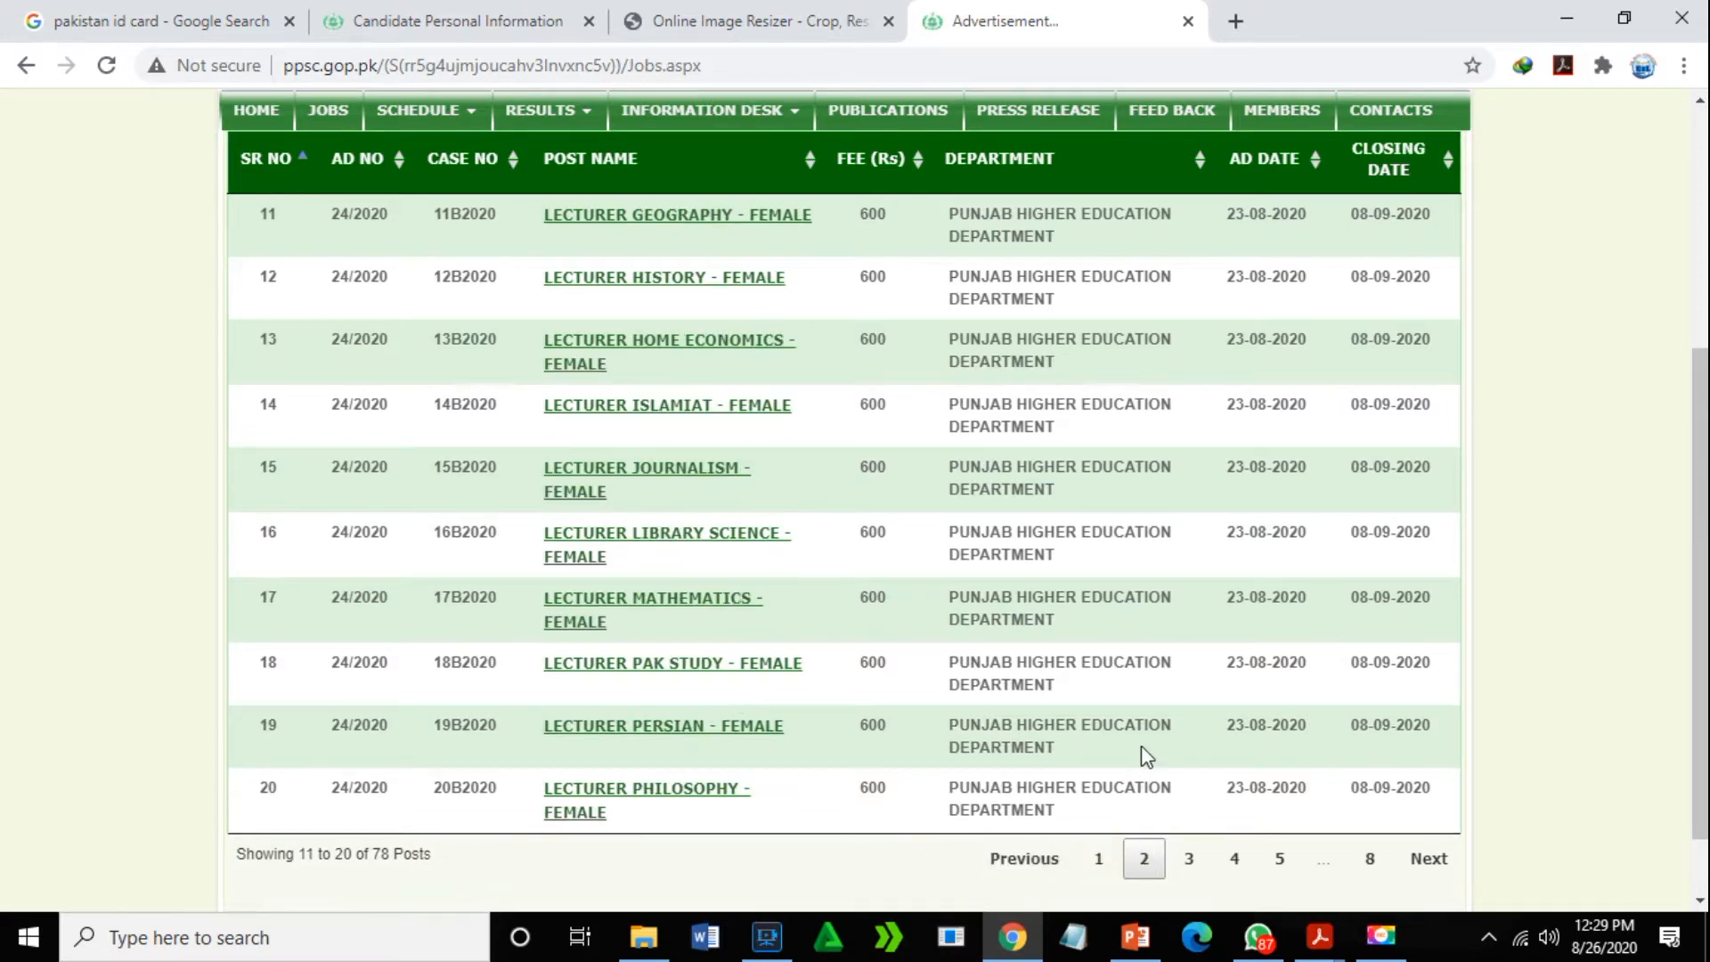
left_click(1189, 858)
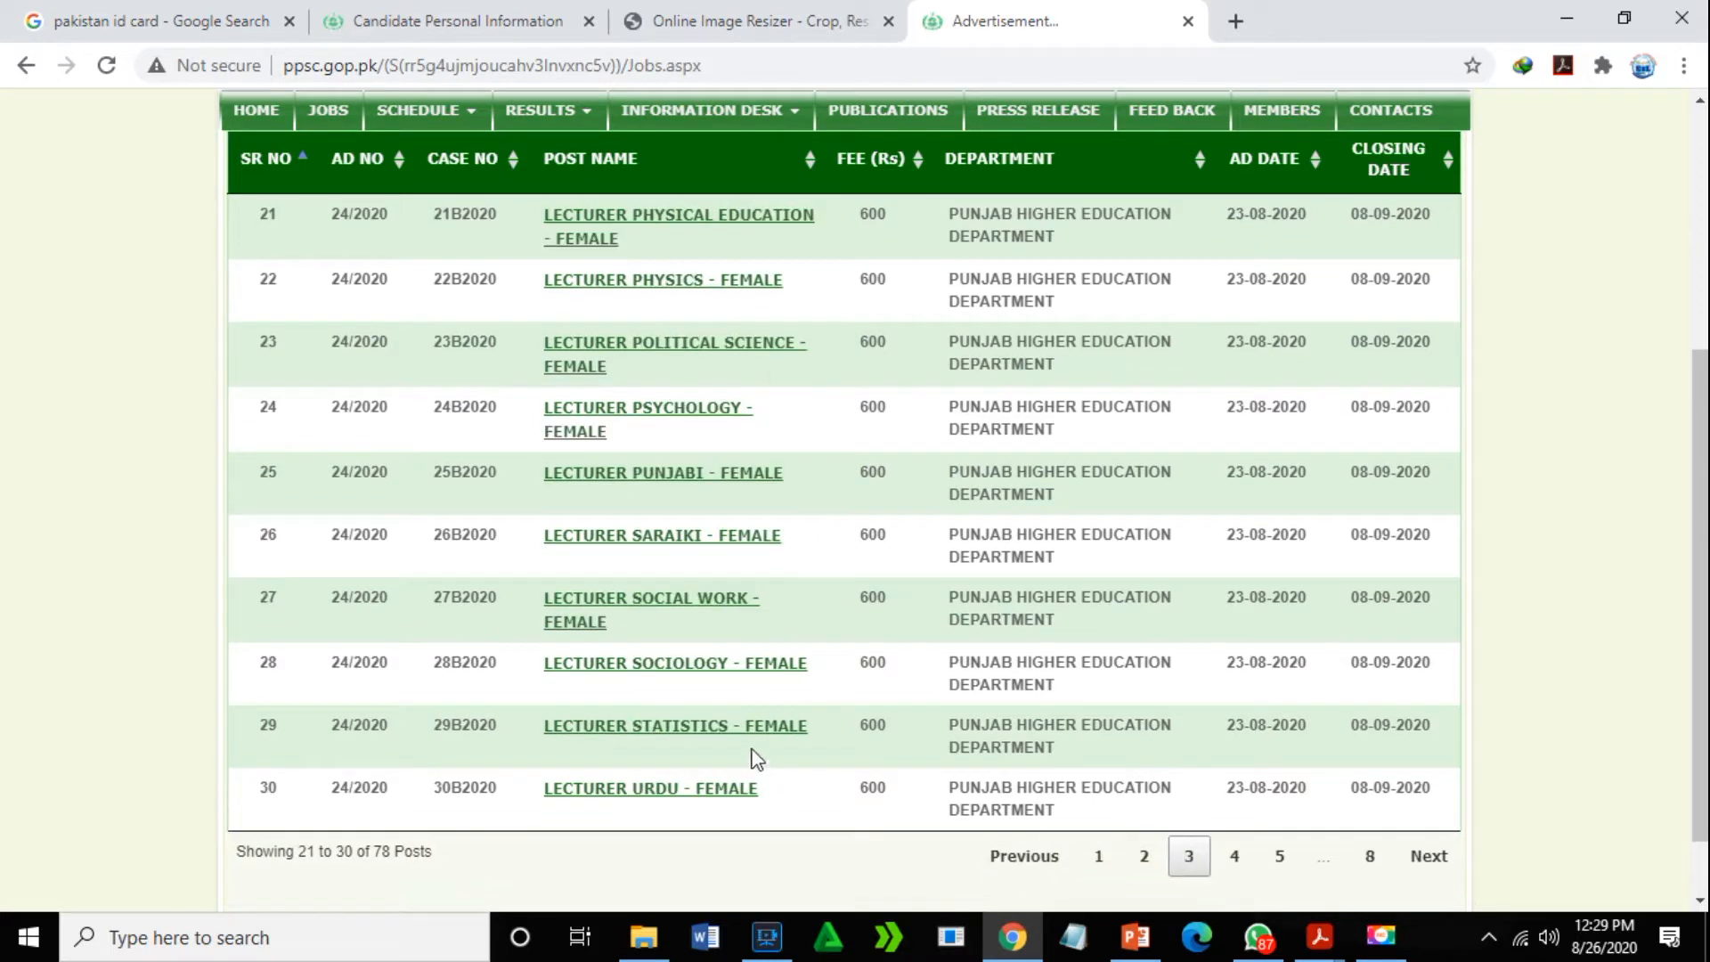
left_click(1234, 856)
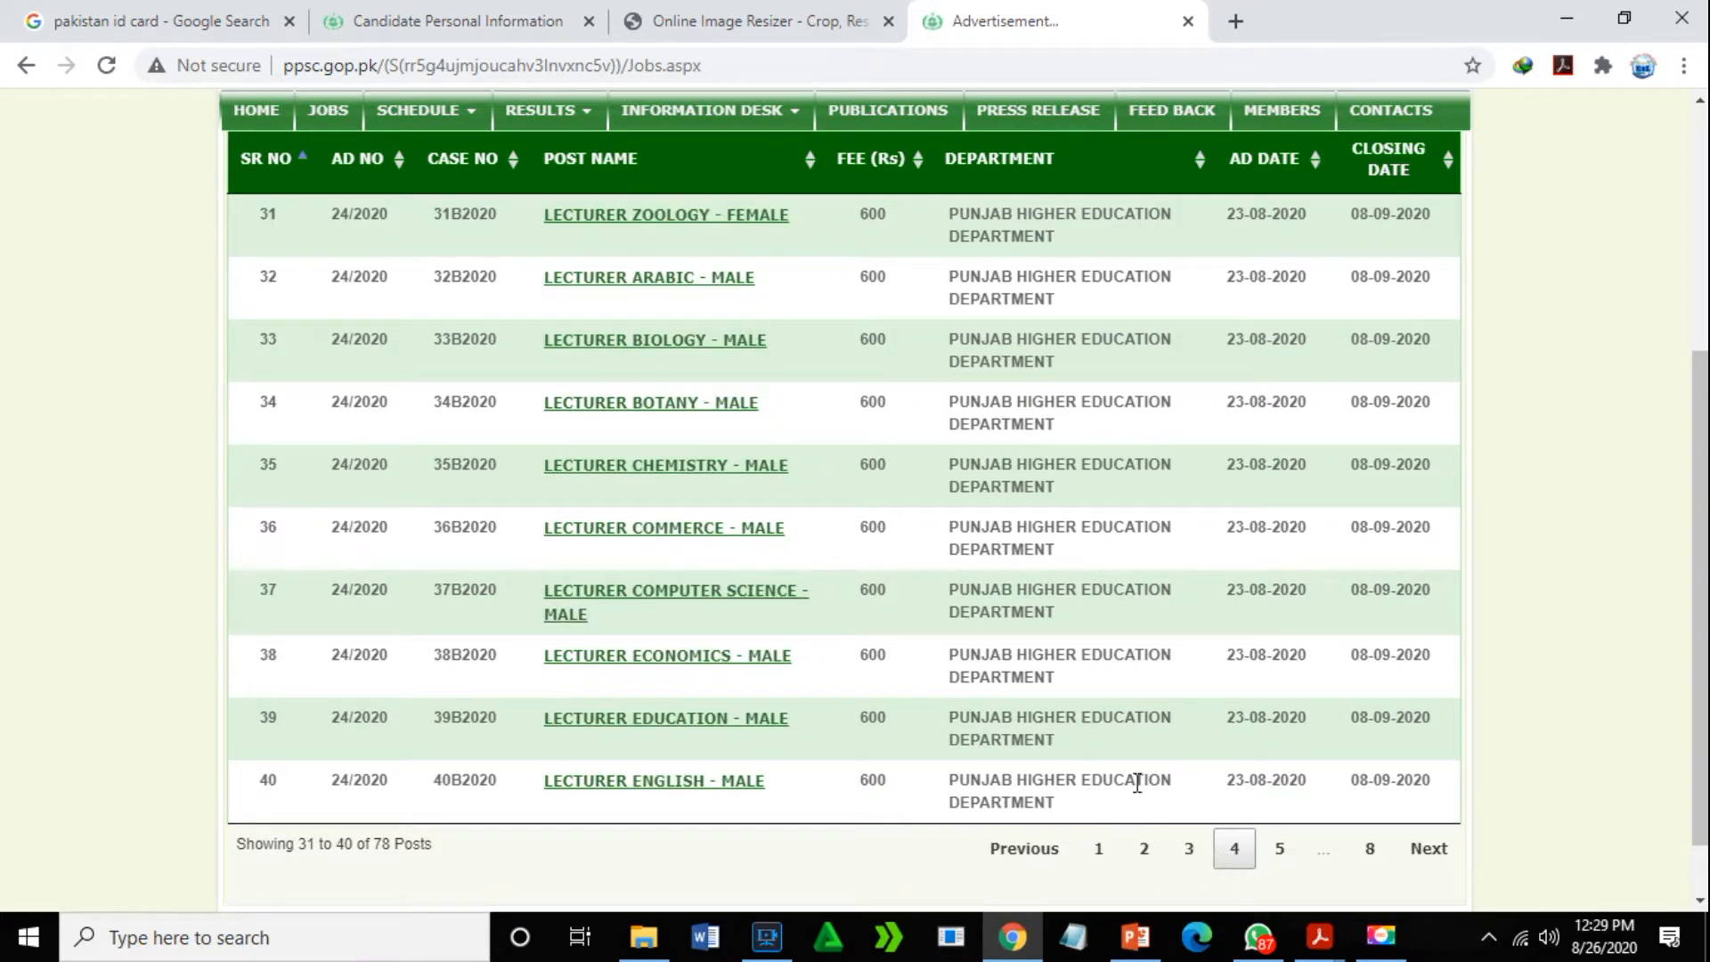
left_click(1280, 849)
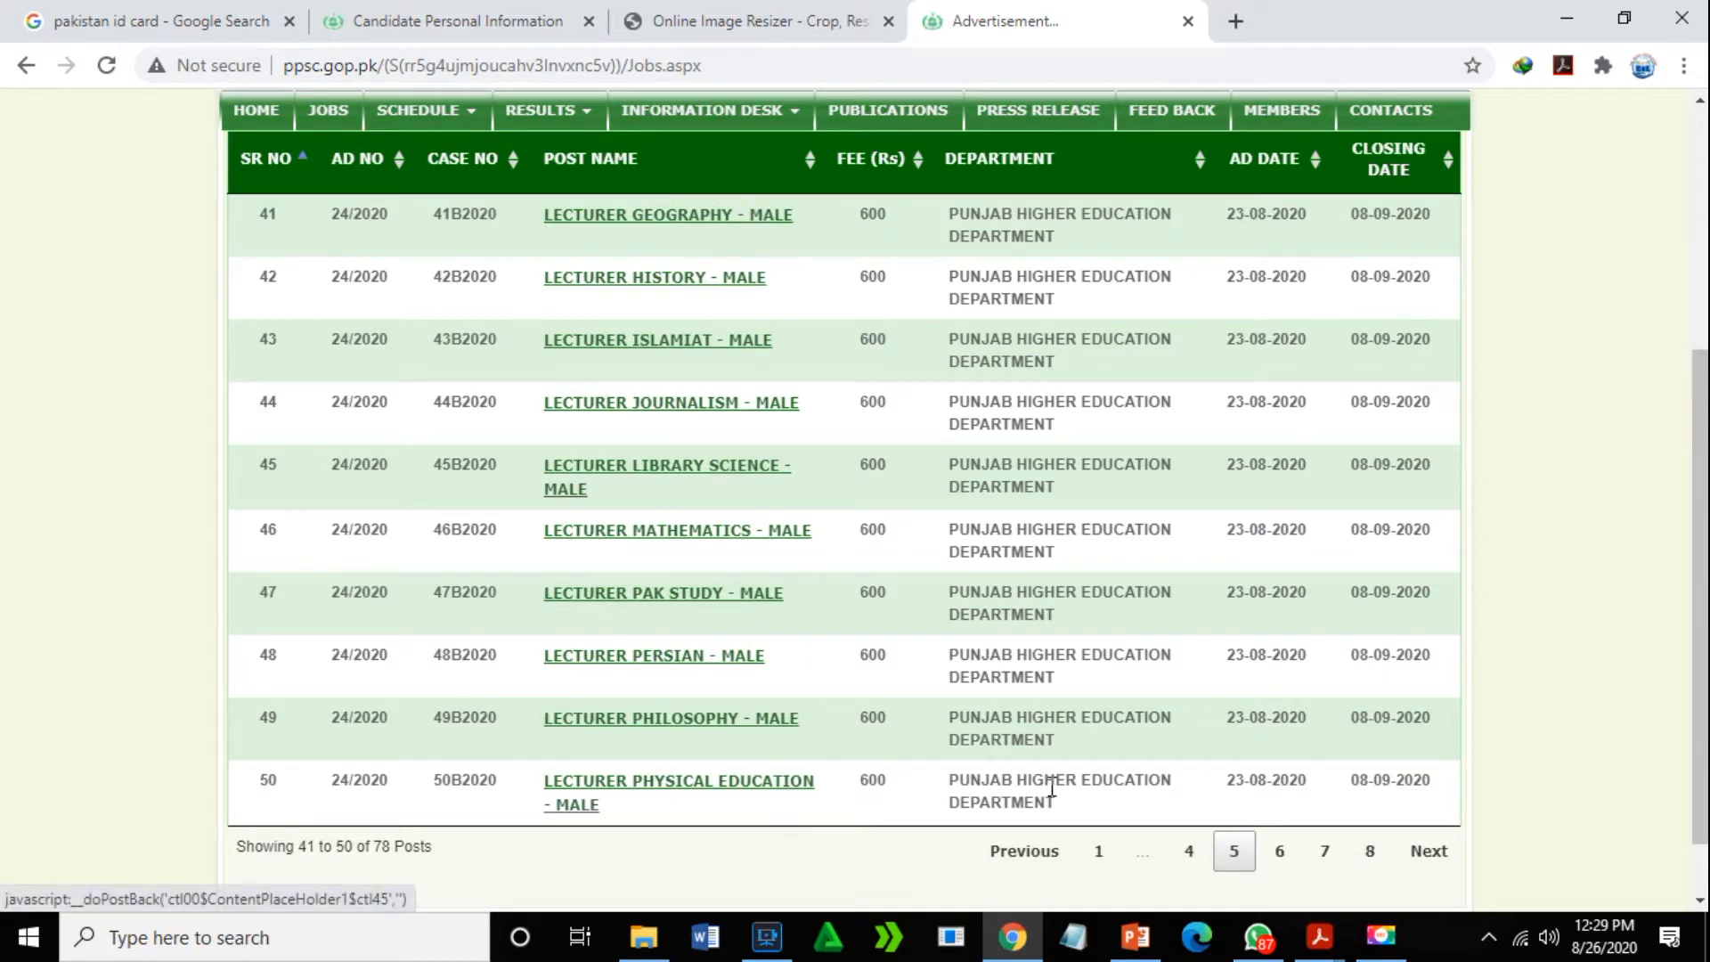
left_click(1323, 851)
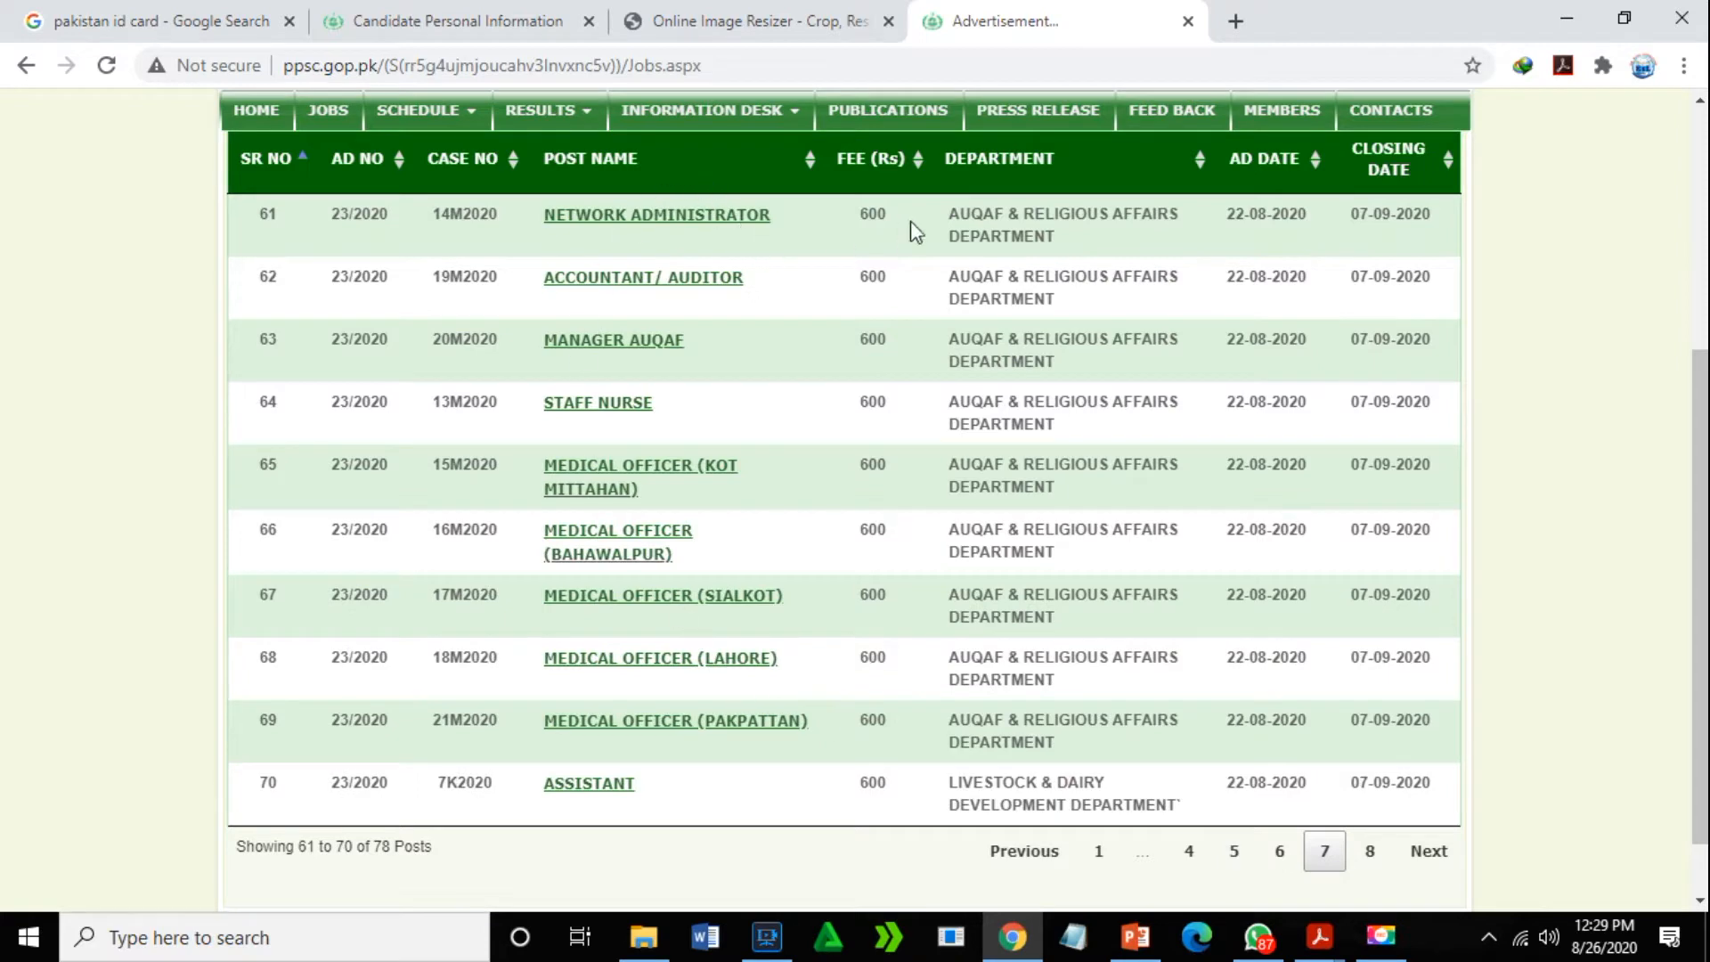
left_click(1099, 851)
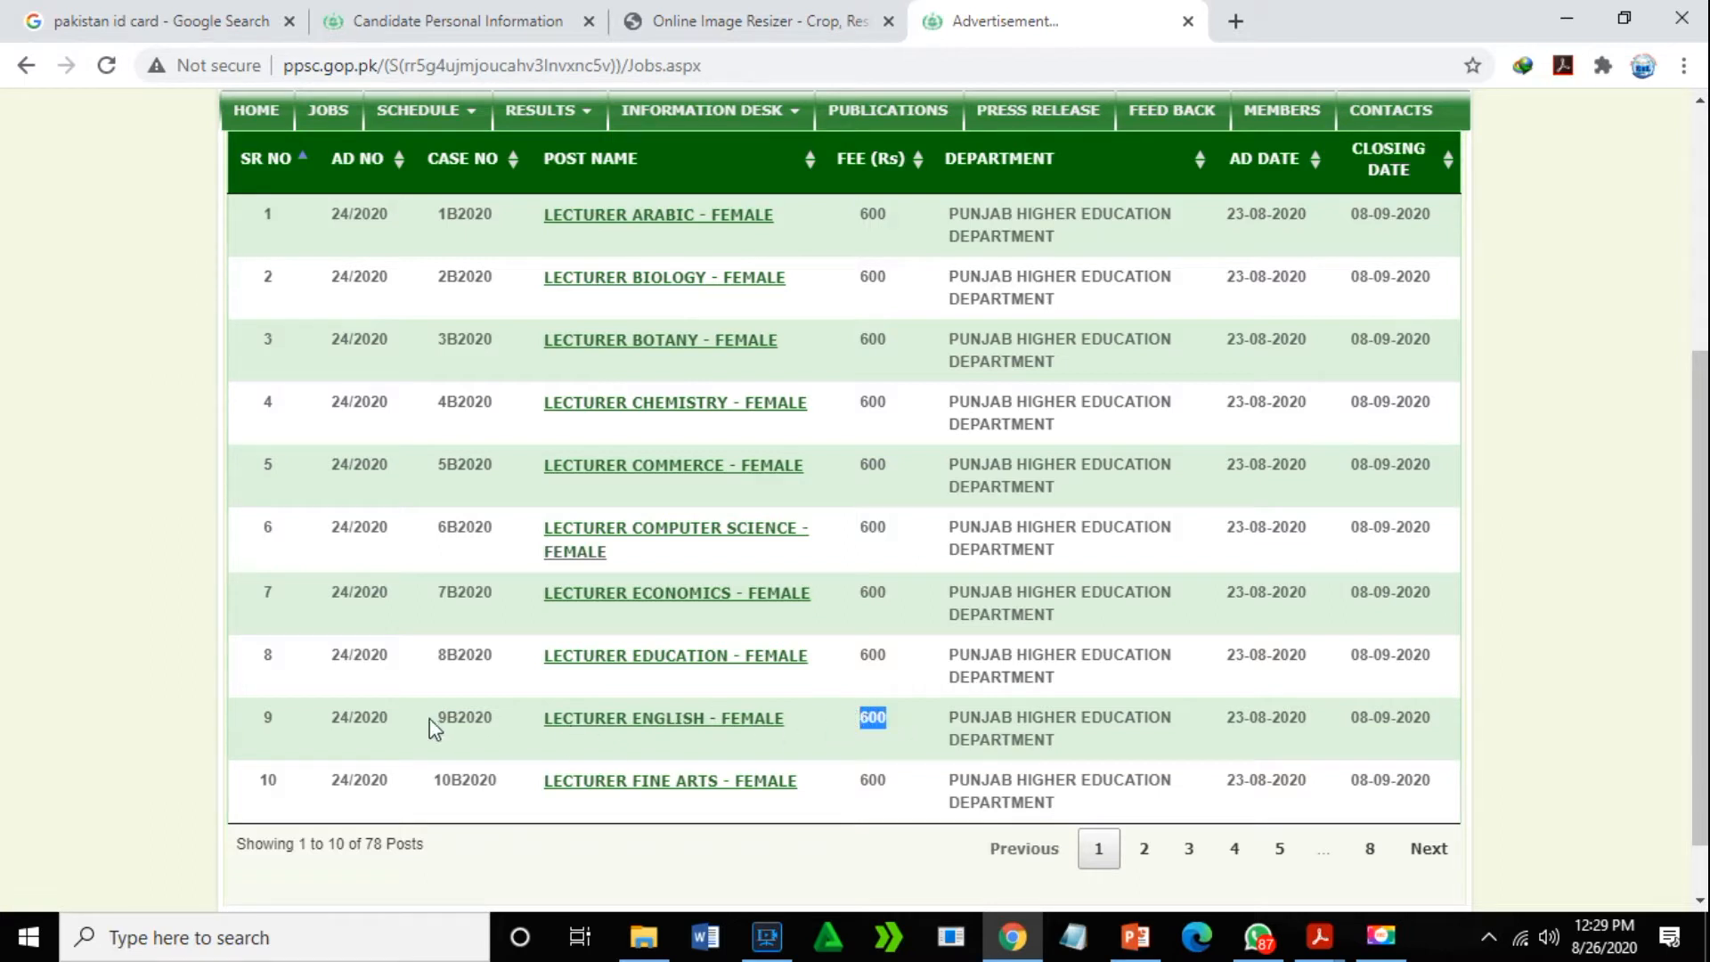
left_click_drag(437, 716, 494, 721)
left_click(912, 745)
- Open the LECTURER ENGLISH - FEMALE post details and acknowledge the number-of-chances policy
left_click(691, 735)
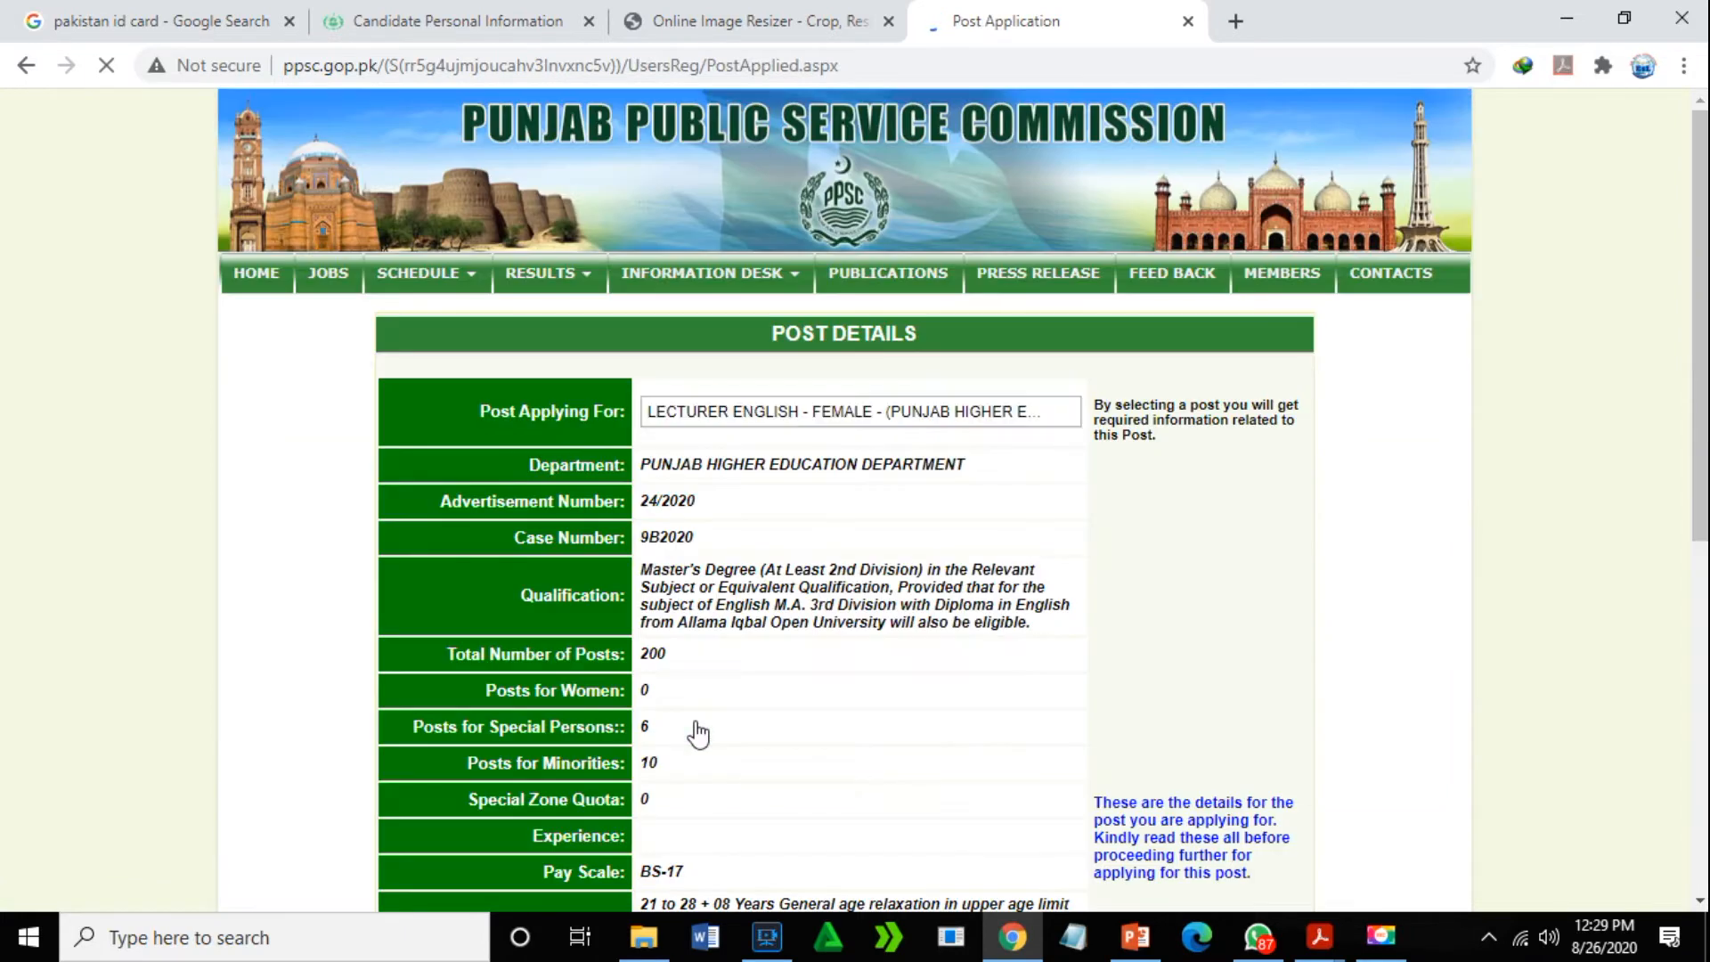
left_click_drag(1699, 190, 1702, 244)
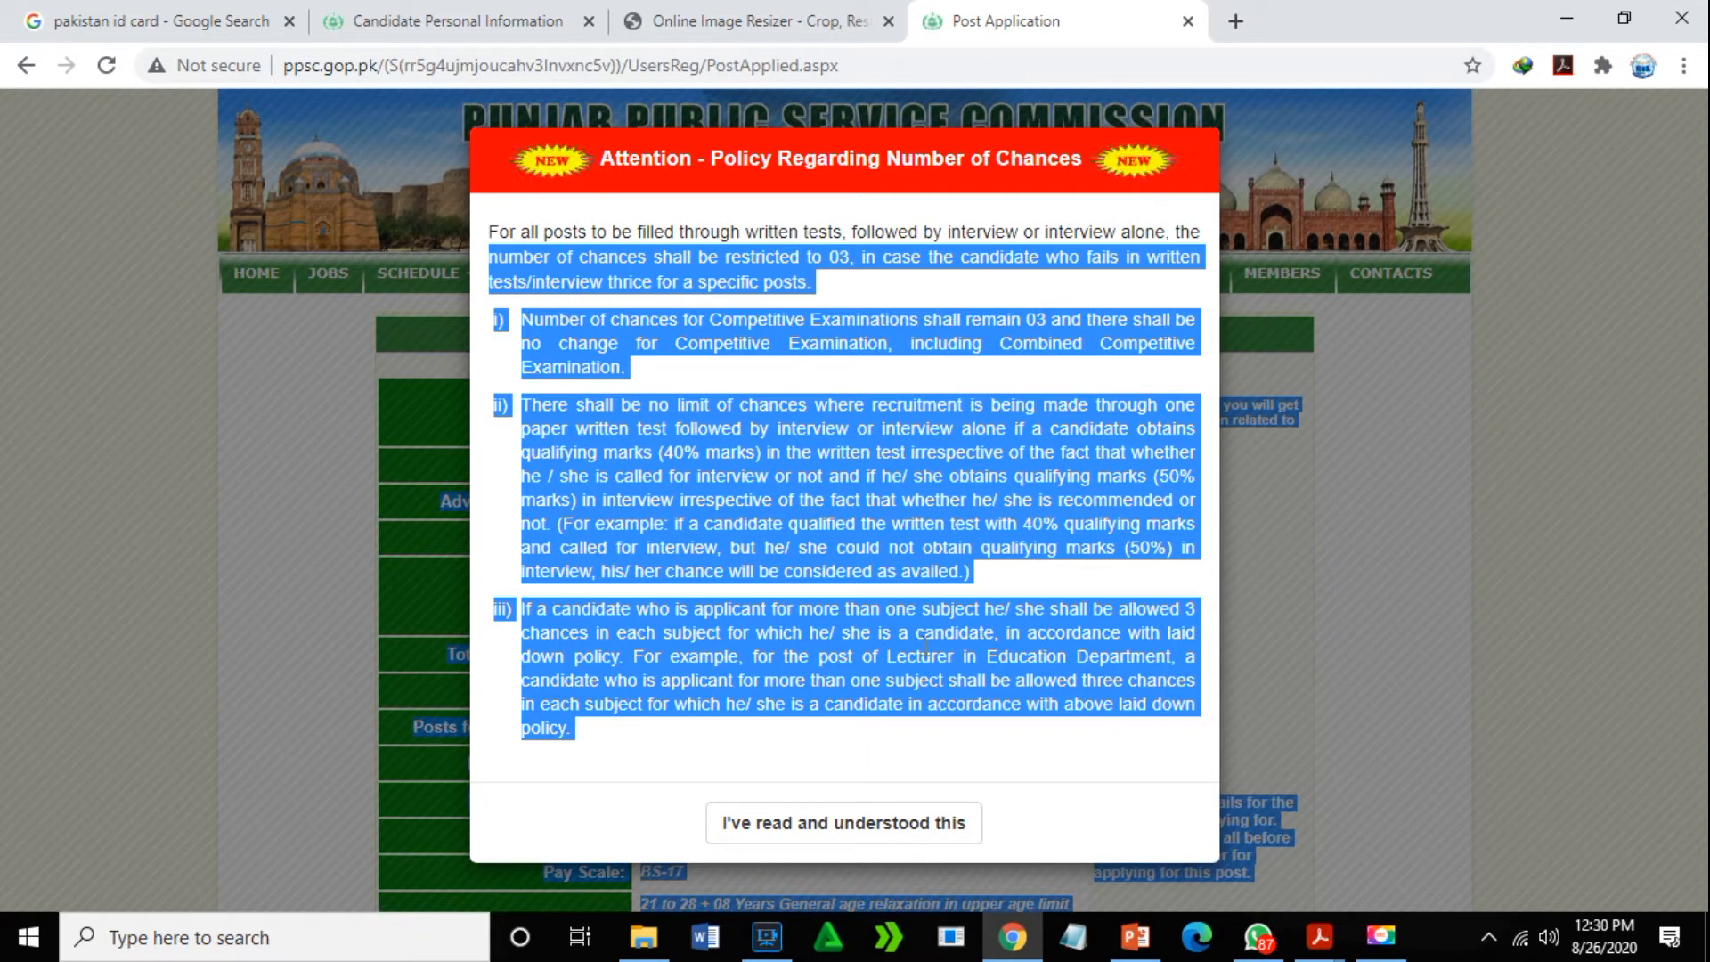
left_click(895, 823)
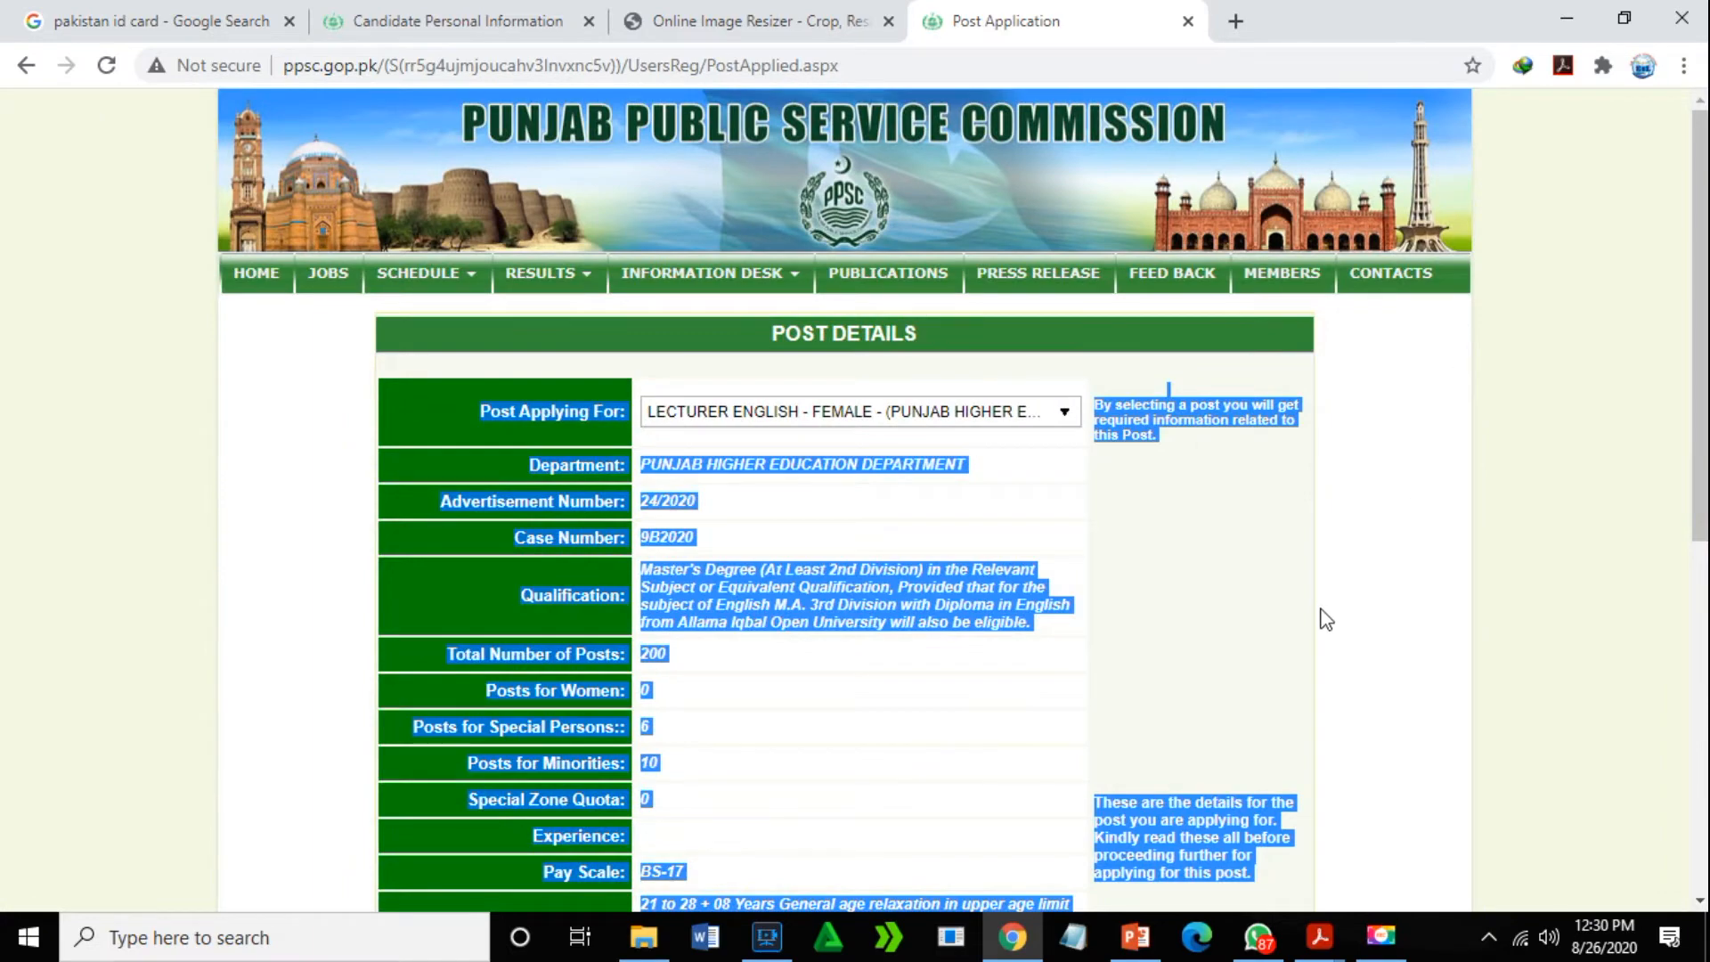
scroll(1292, 597, "down", 5)
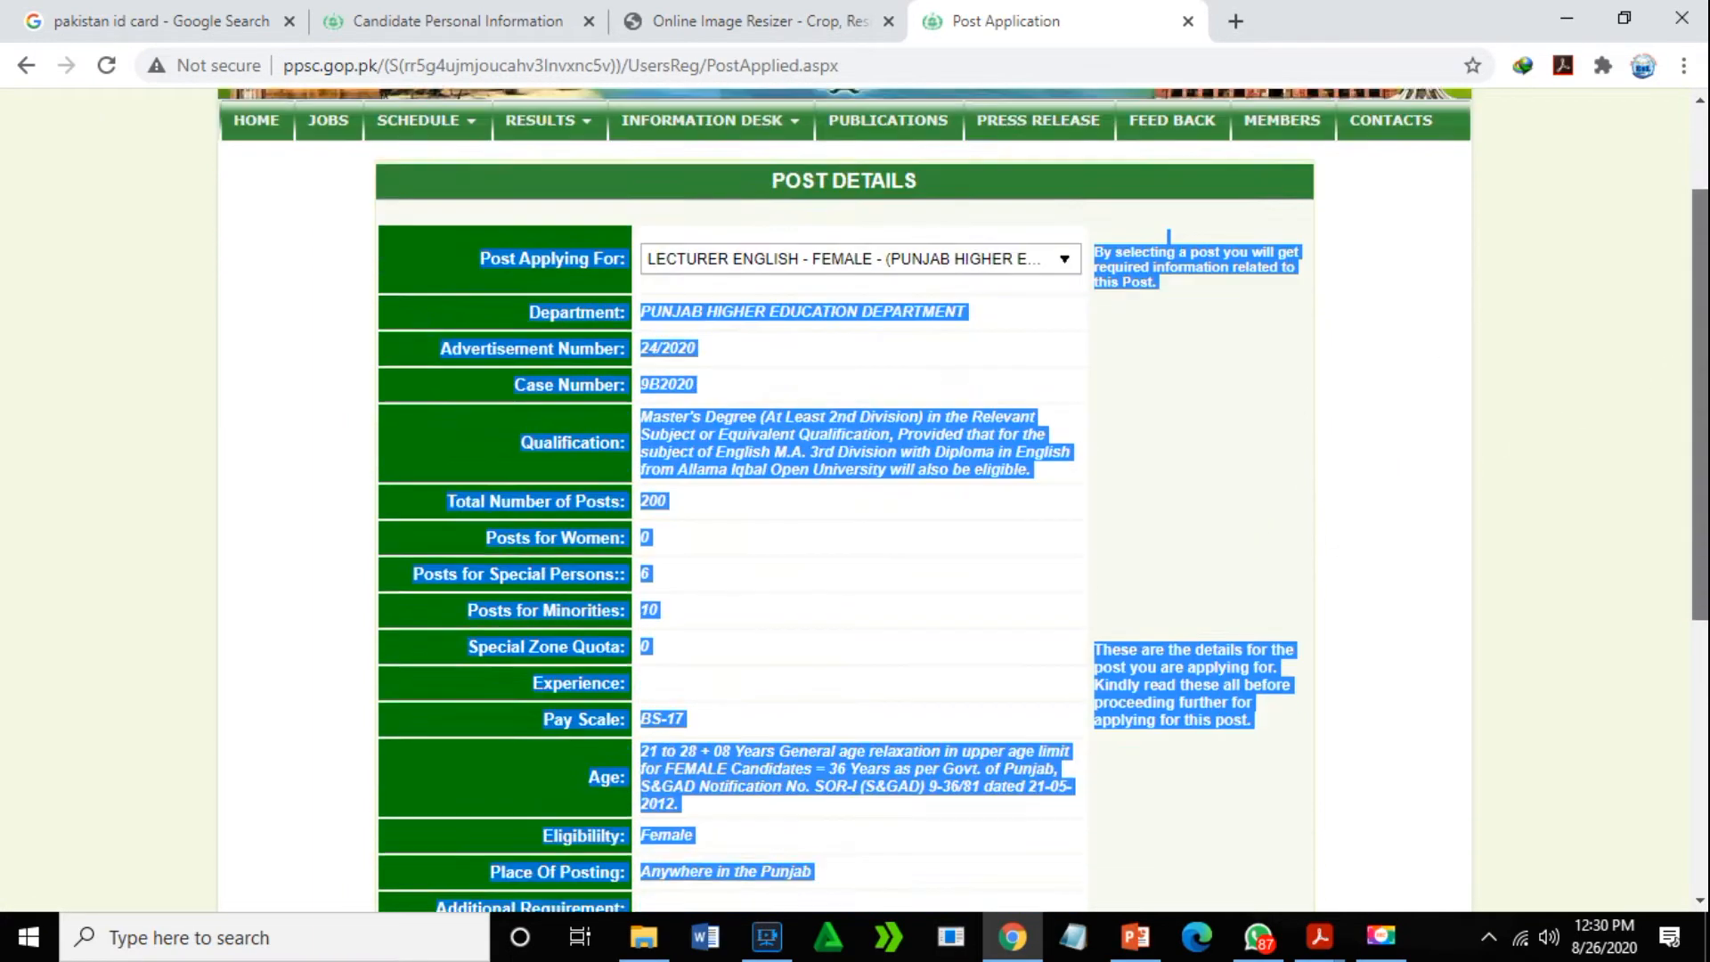
left_click(1409, 590)
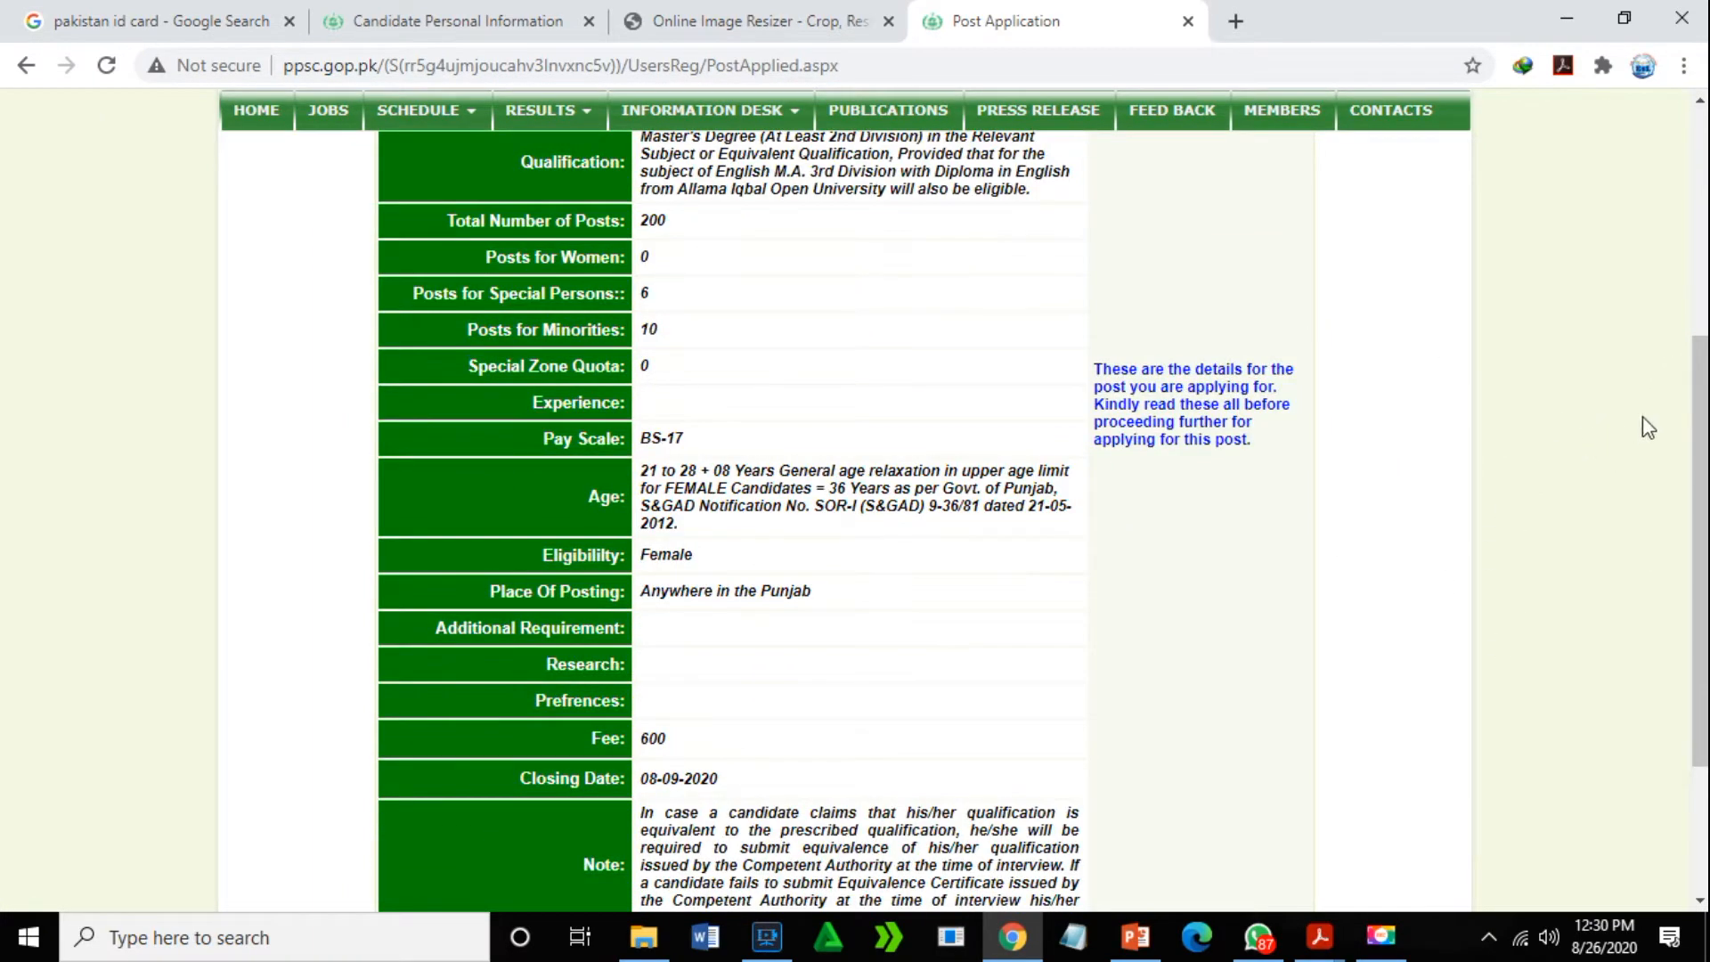
left_click_drag(1700, 392, 1703, 566)
left_click_drag(1688, 497, 1664, 266)
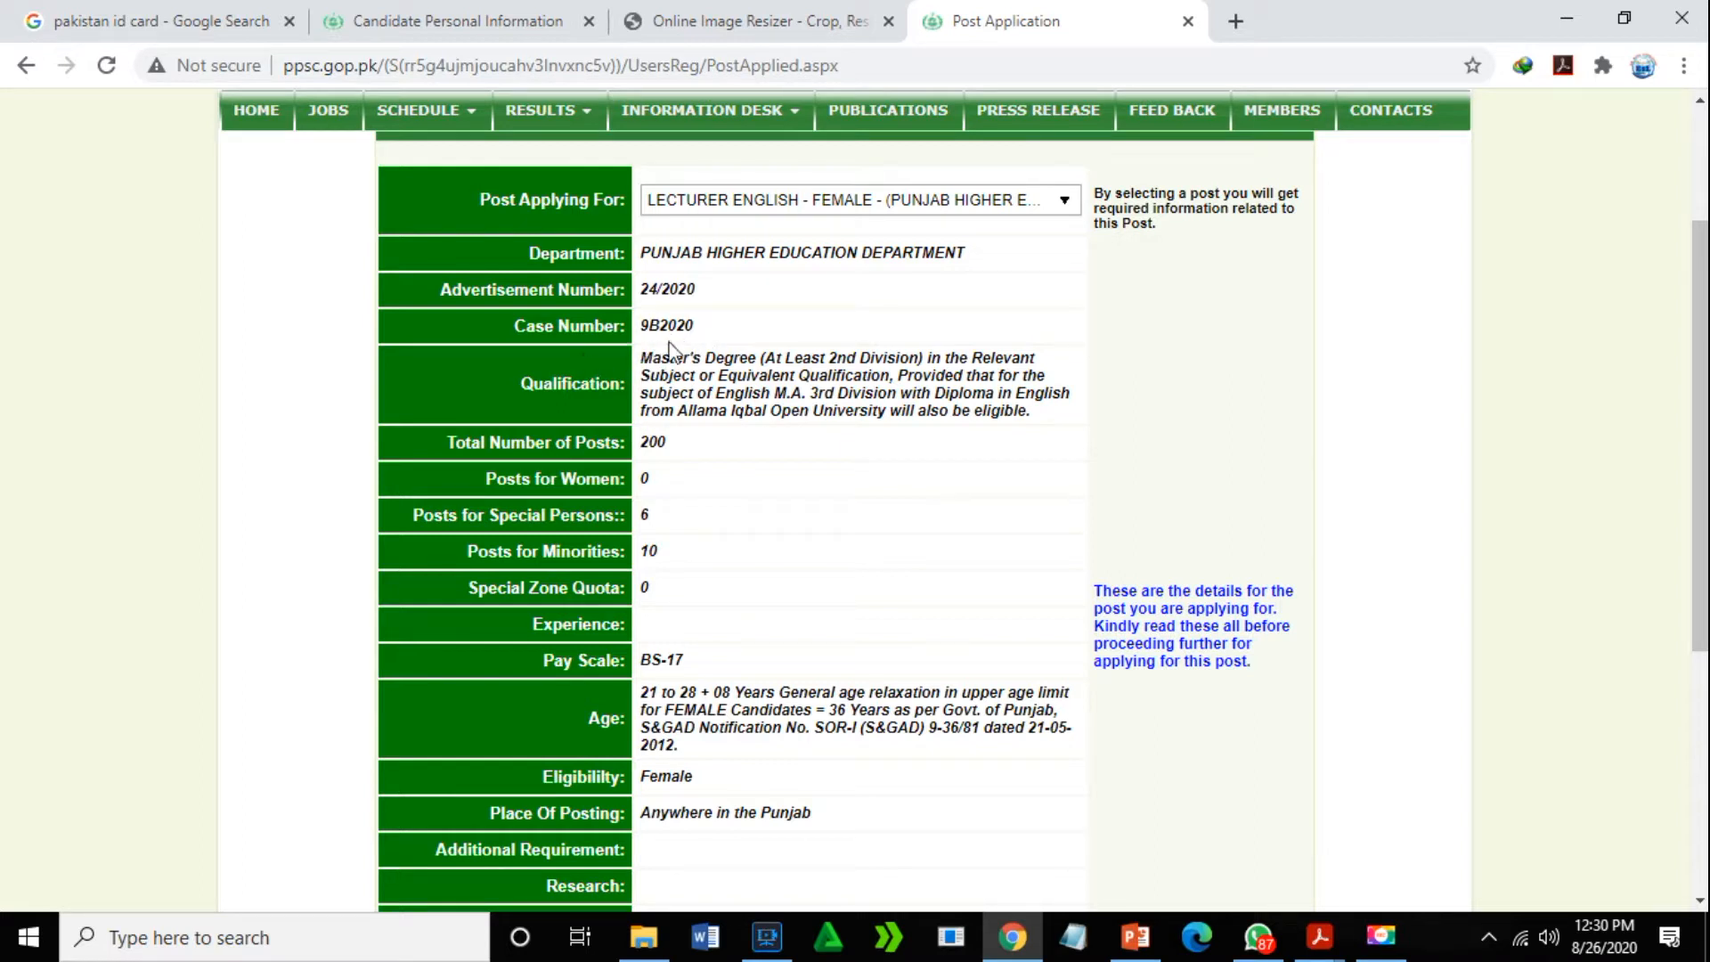
- Copy case number 9B2020 and proceed to the post's Fill Up Form instructions
left_click_drag(643, 327, 695, 335)
right_click(682, 321)
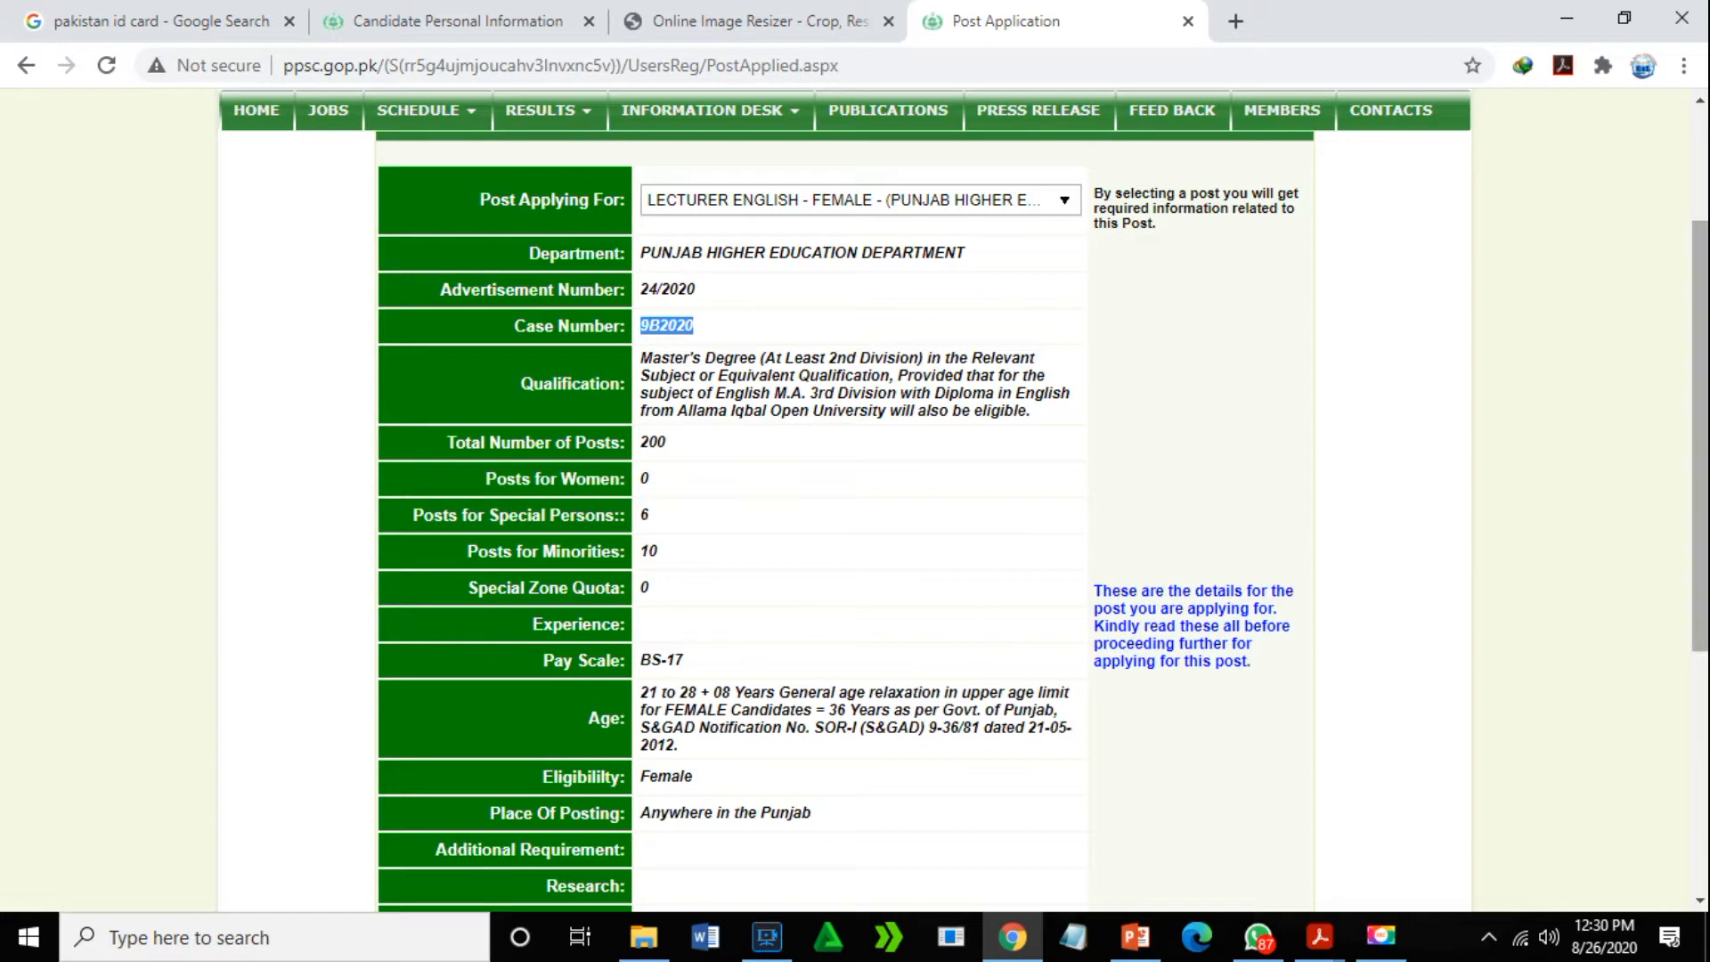
left_click_drag(1701, 352, 1702, 588)
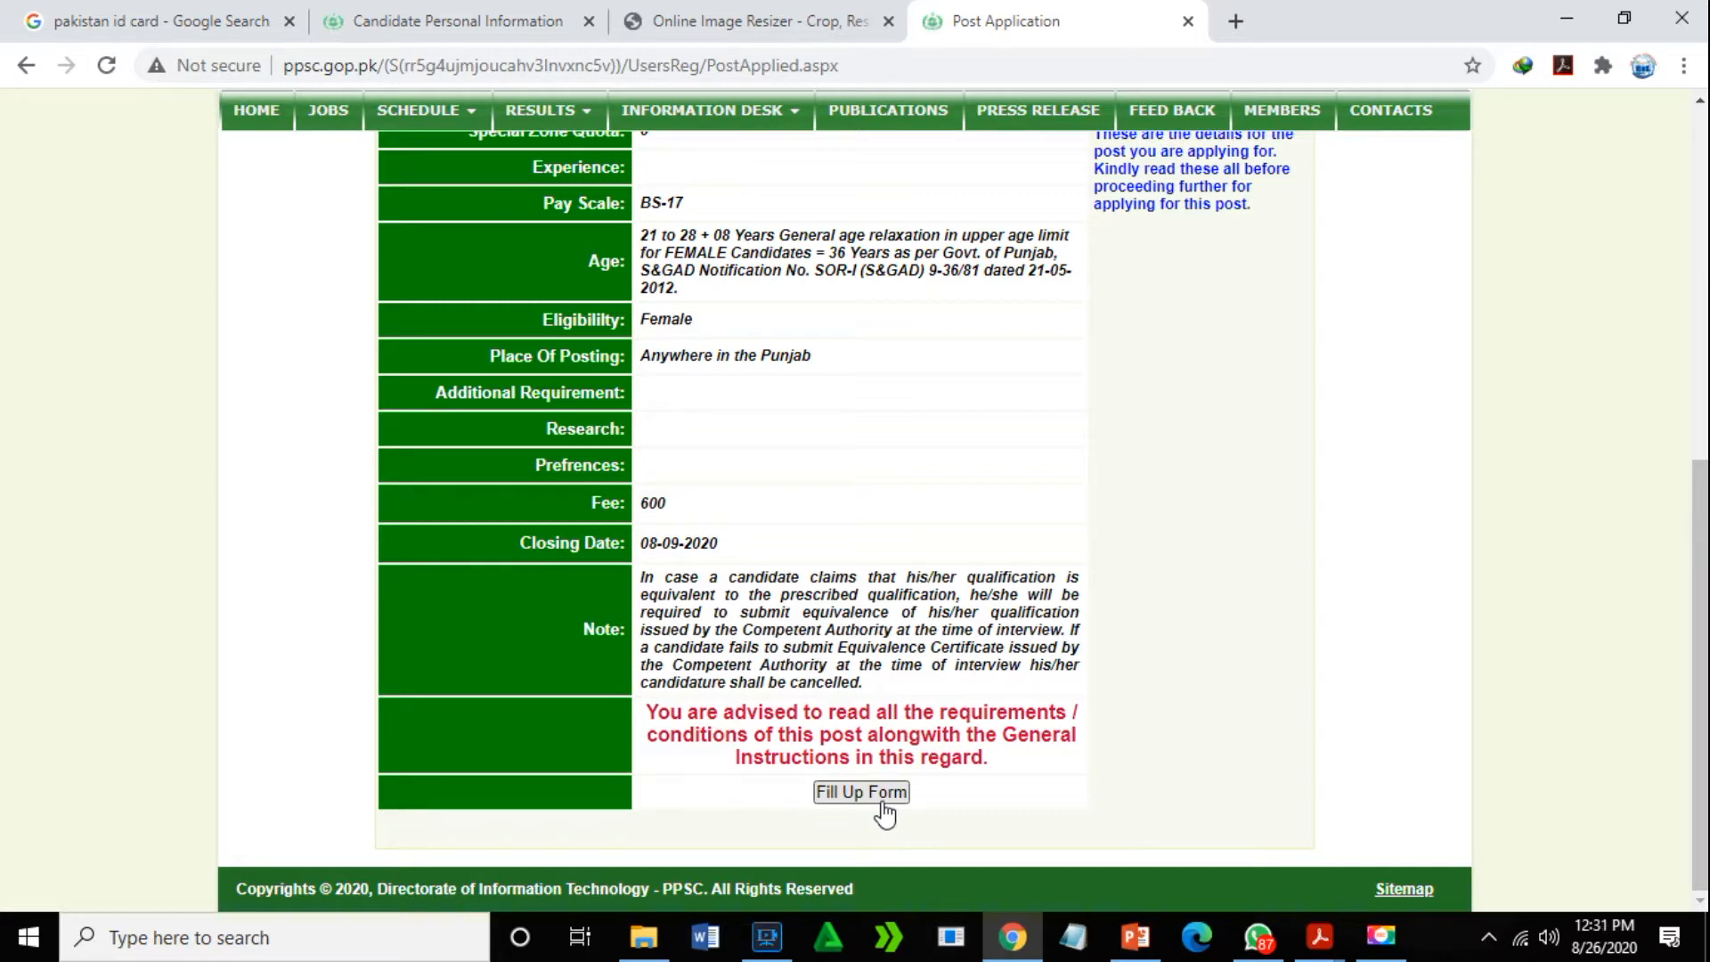
left_click(883, 803)
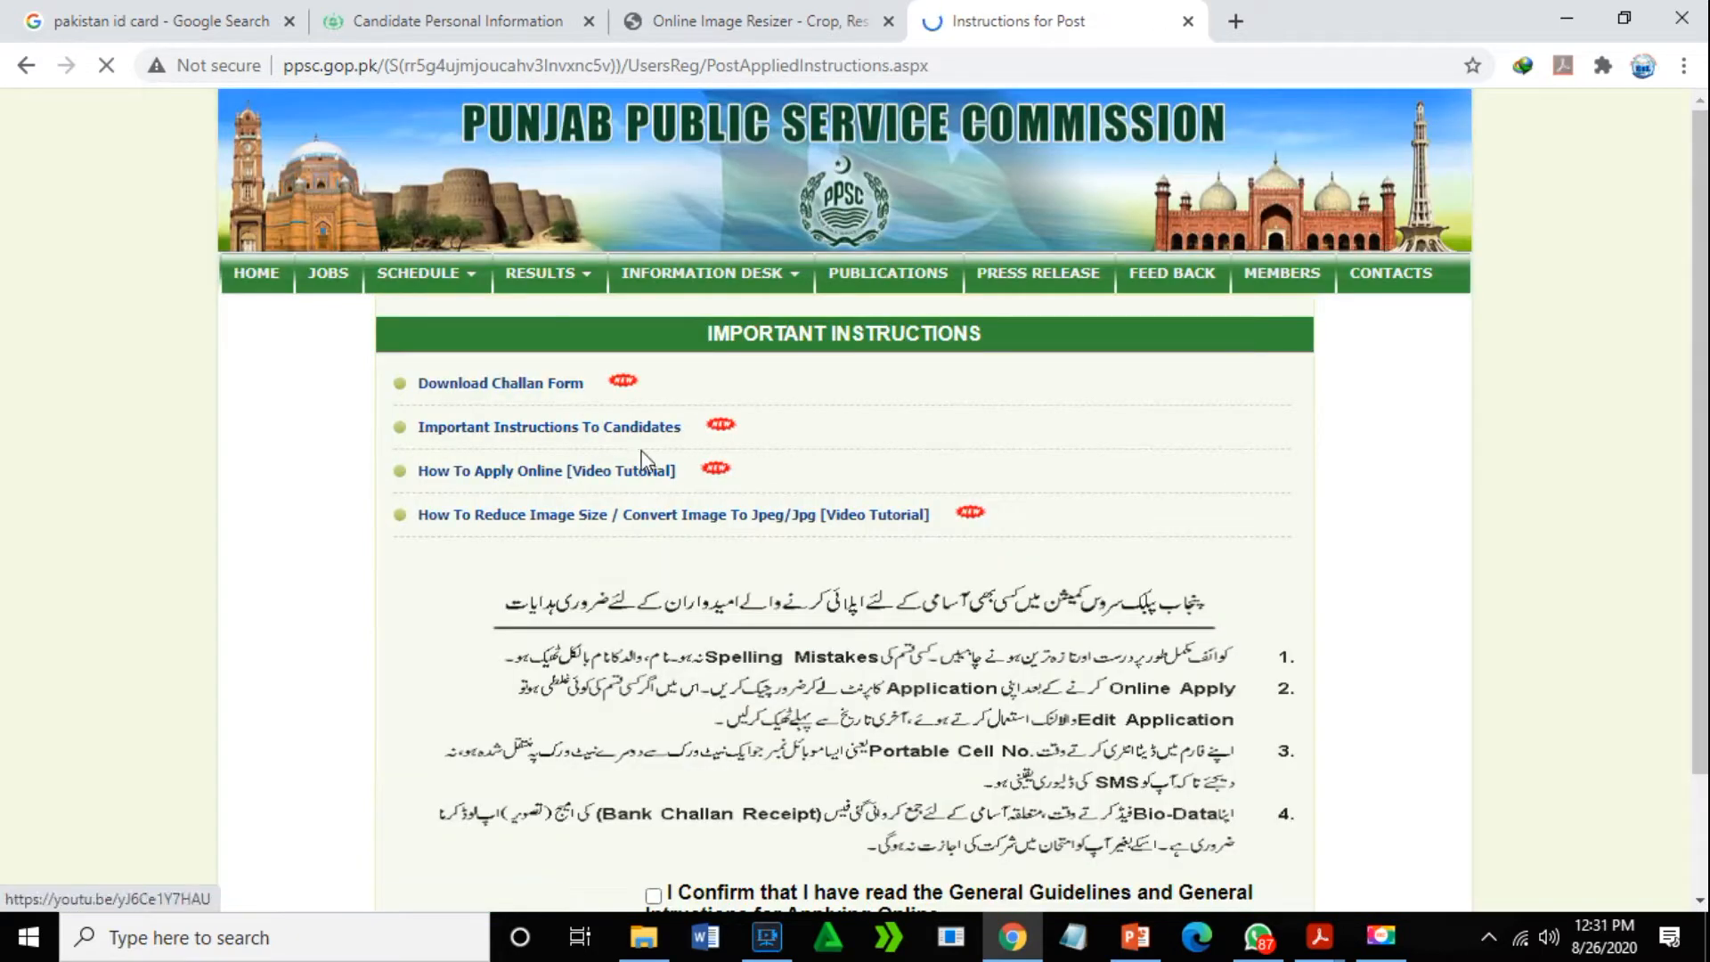
- Download the challan form, dismiss the IDM prompt, and bring challan form.pdf forward in Acrobat
scroll(1697, 445, "down", 1)
scroll(1671, 329, "down", 1)
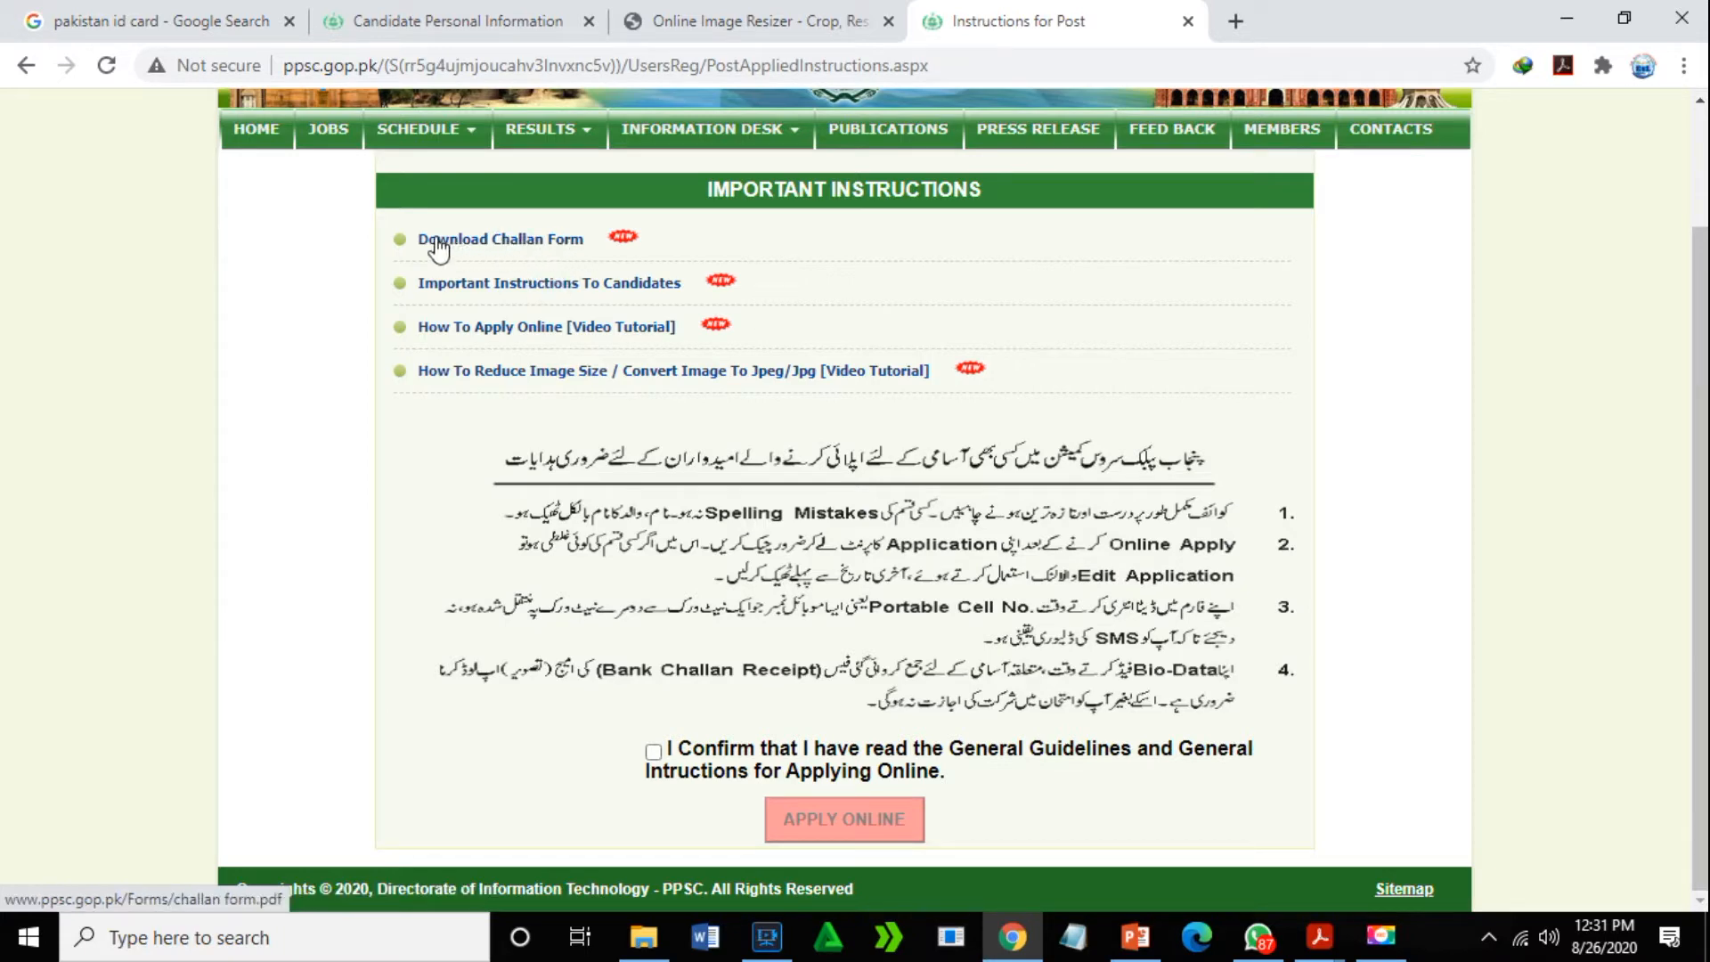
left_click(579, 242)
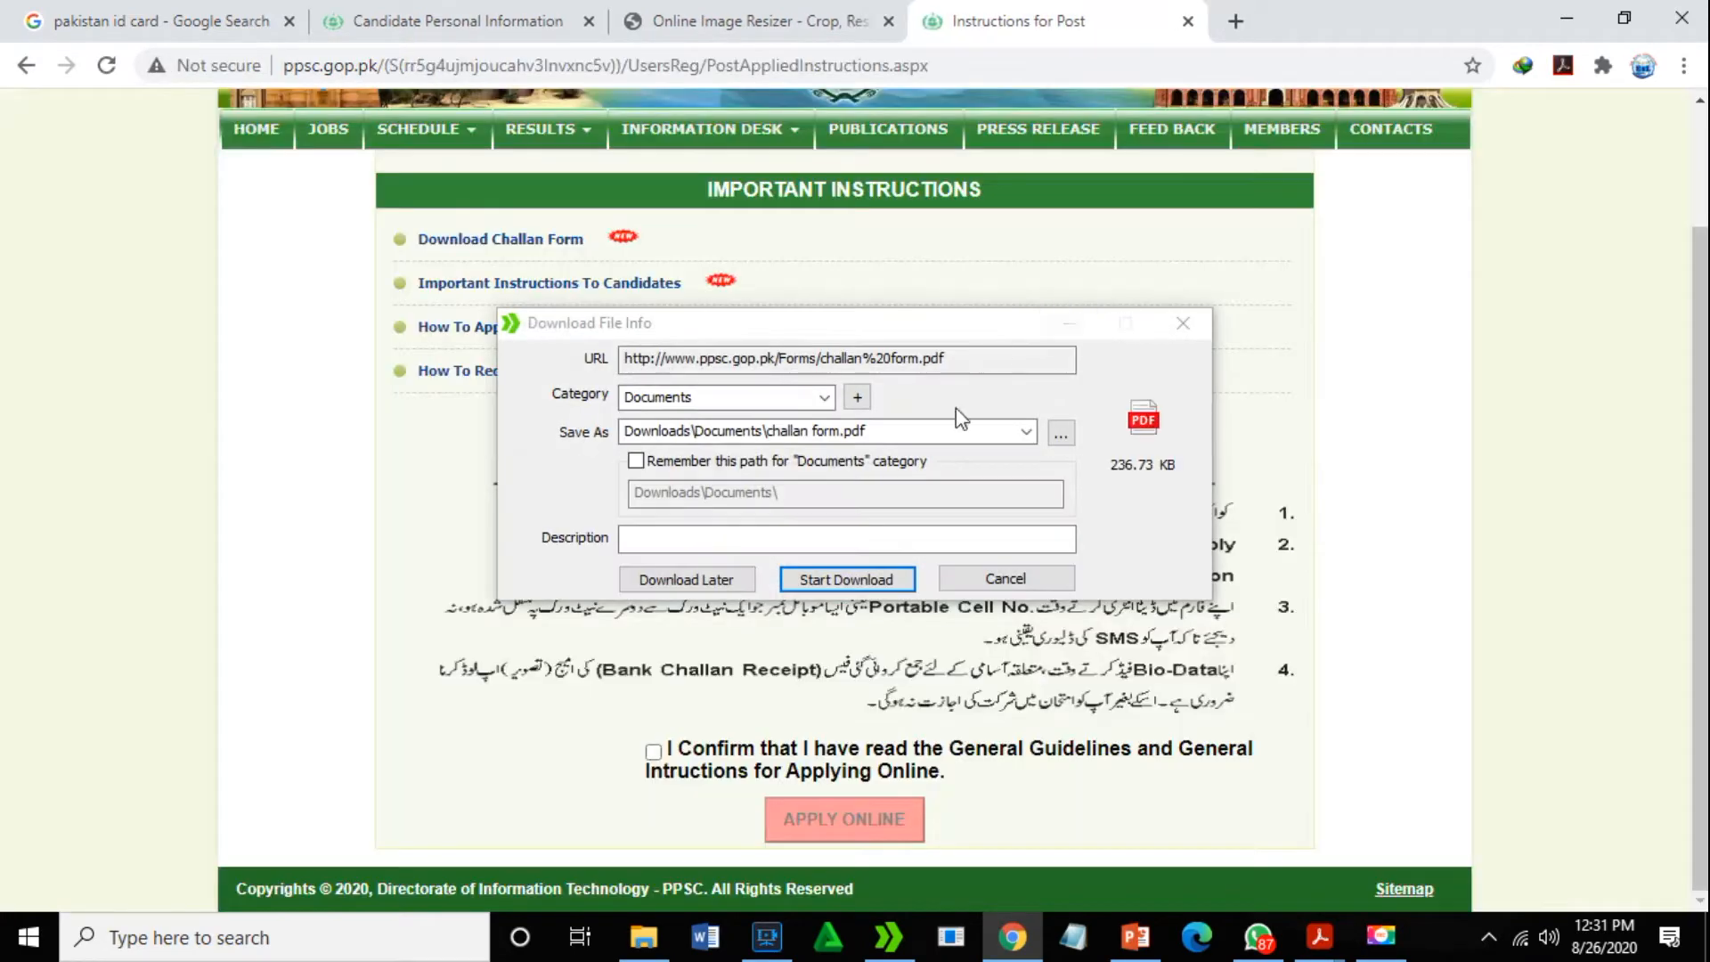
left_click(1183, 322)
left_click(1319, 943)
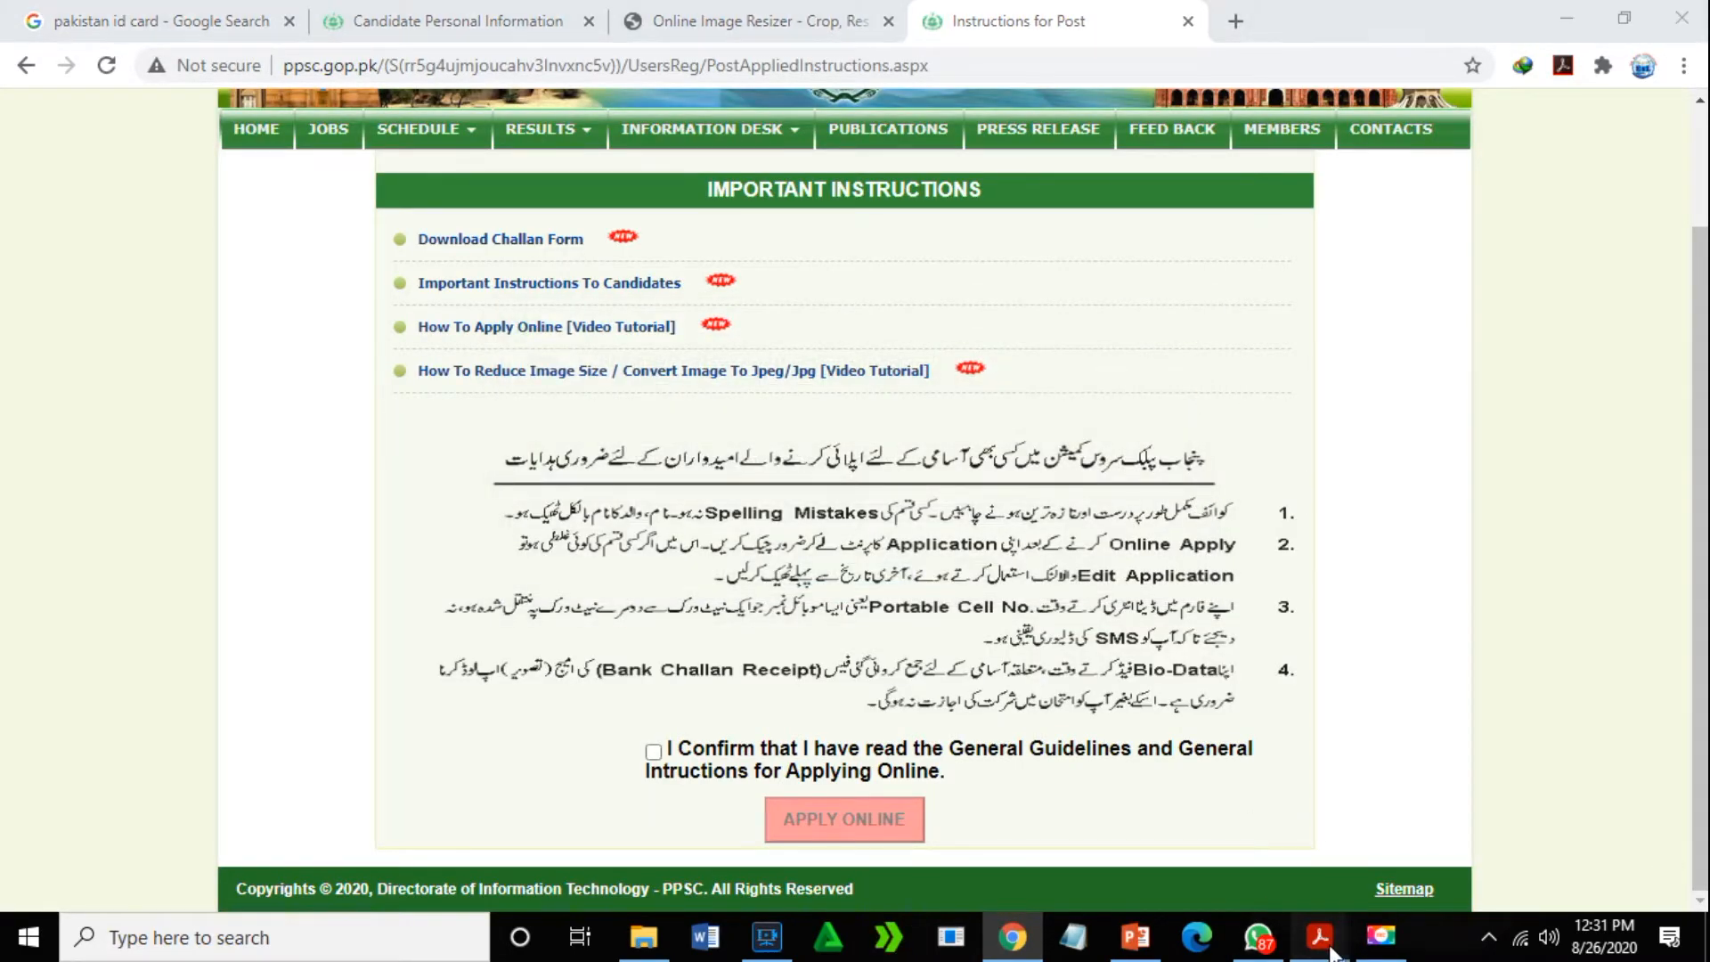
left_click(1480, 835)
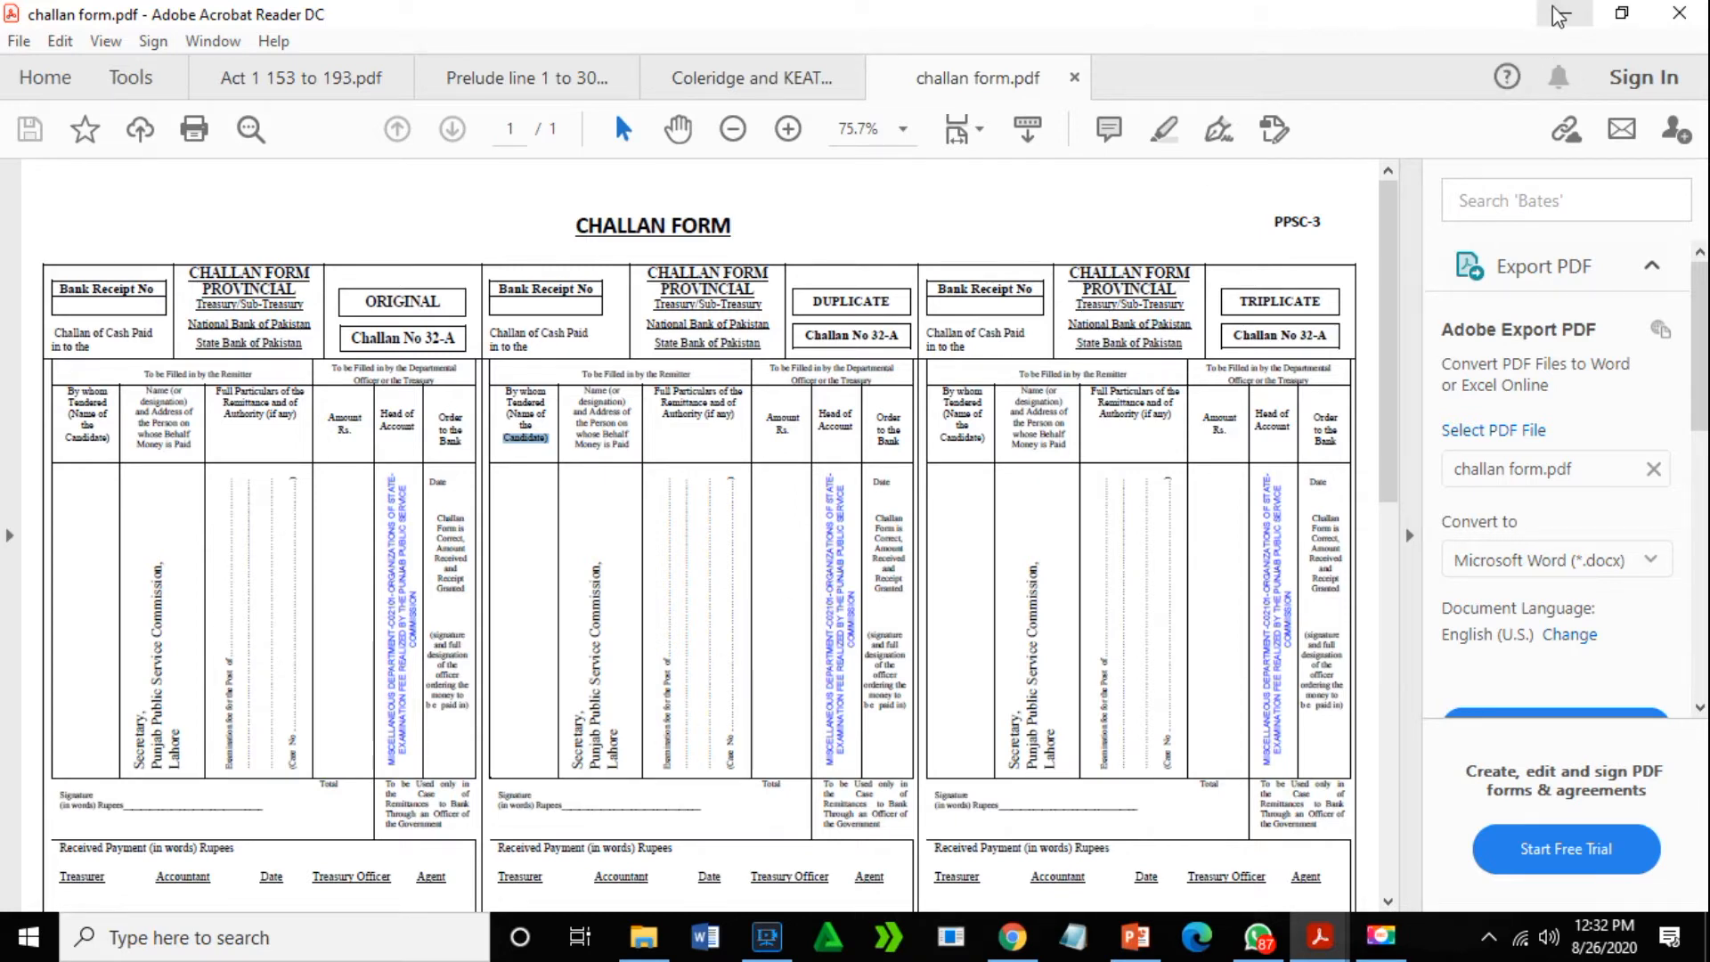
- Leave the challan PDF and return to the PPSC Important Instructions page in Chrome
left_click(1012, 936)
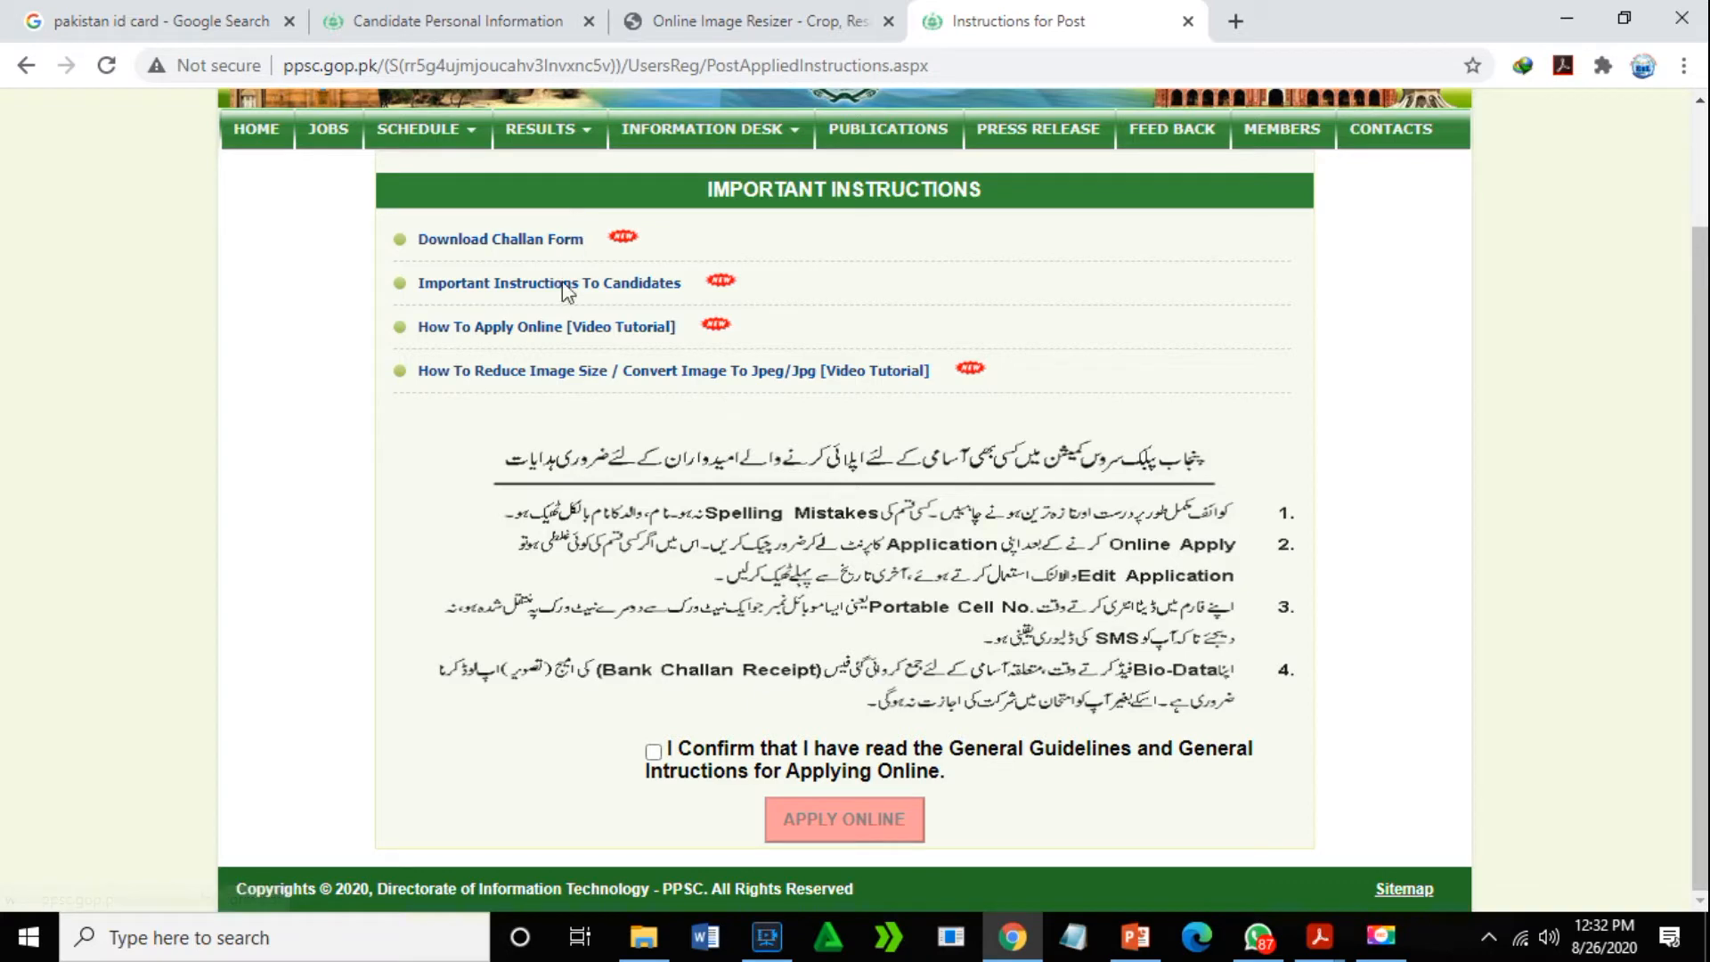
- Confirm the general guidelines and start the Lecturer English – Female online application at the CNIC field
left_click(654, 753)
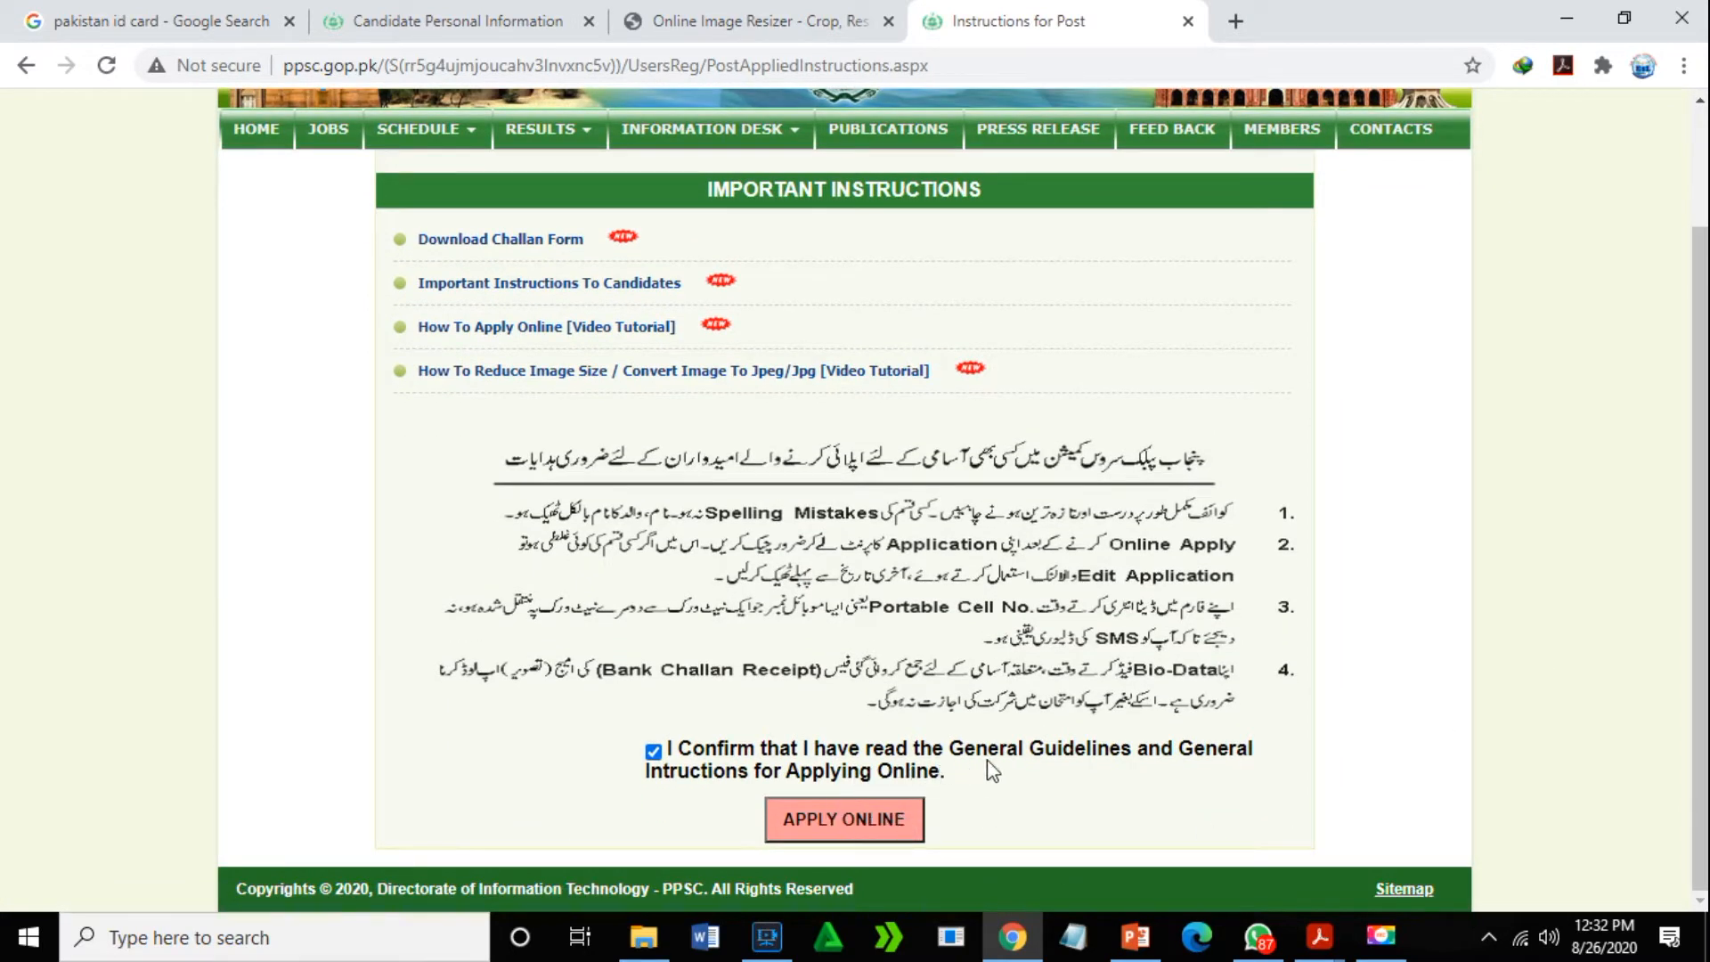
left_click(875, 835)
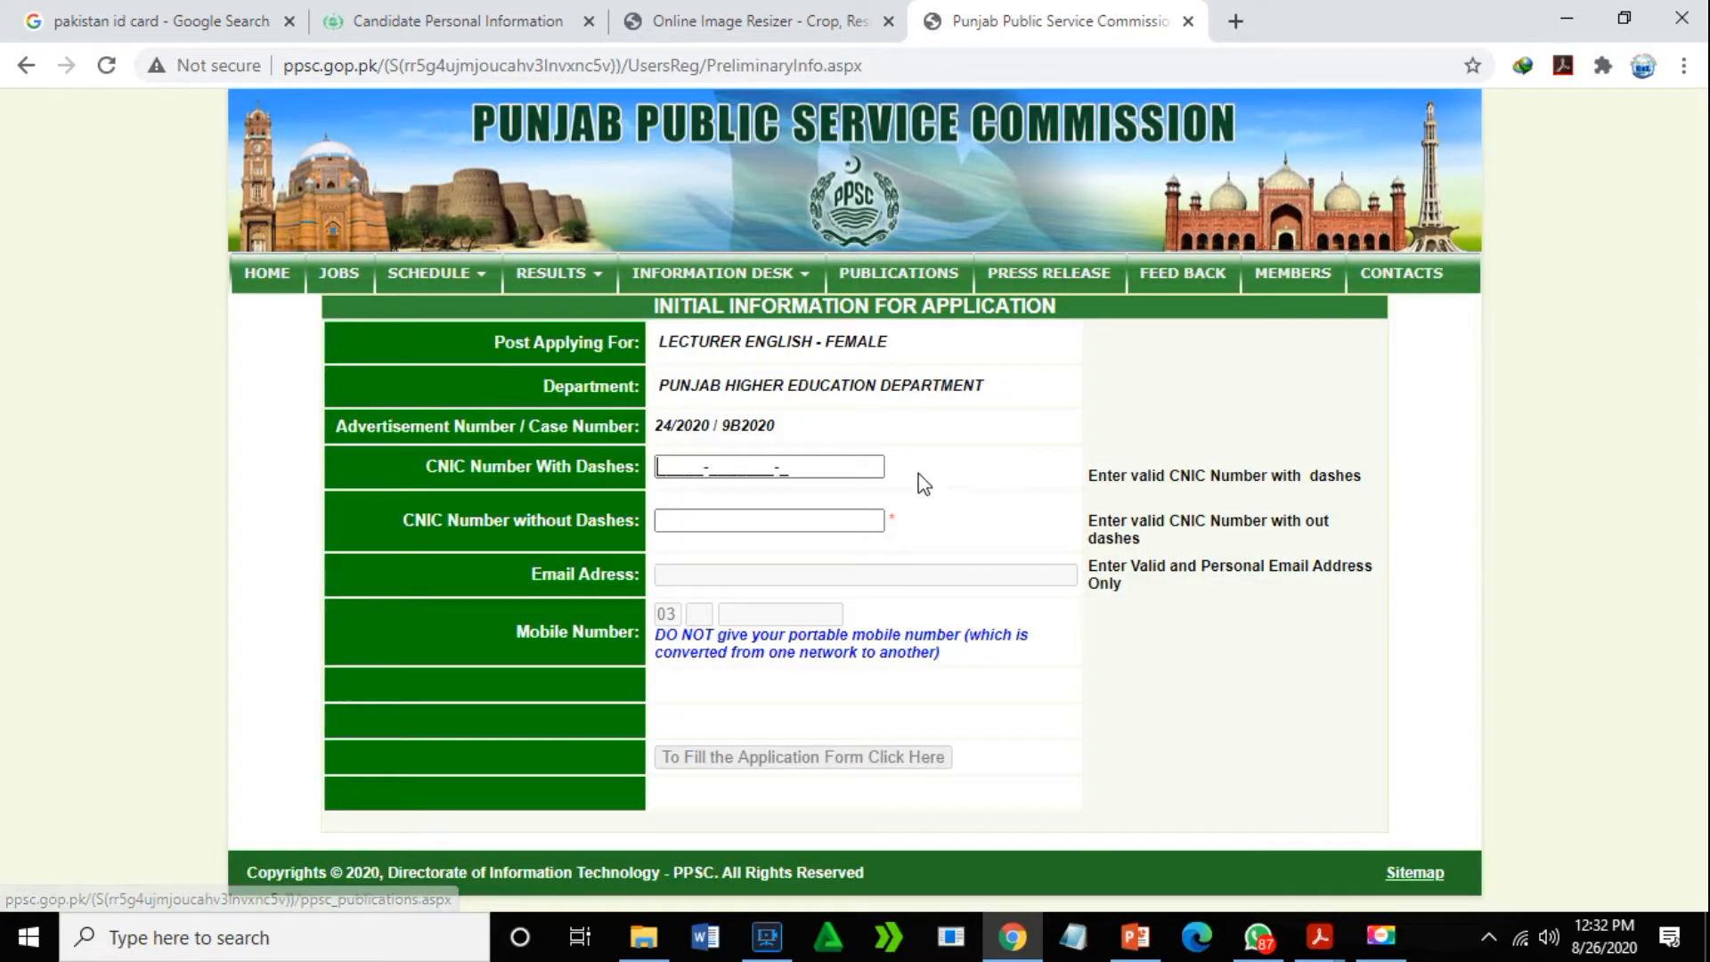
left_click(749, 471)
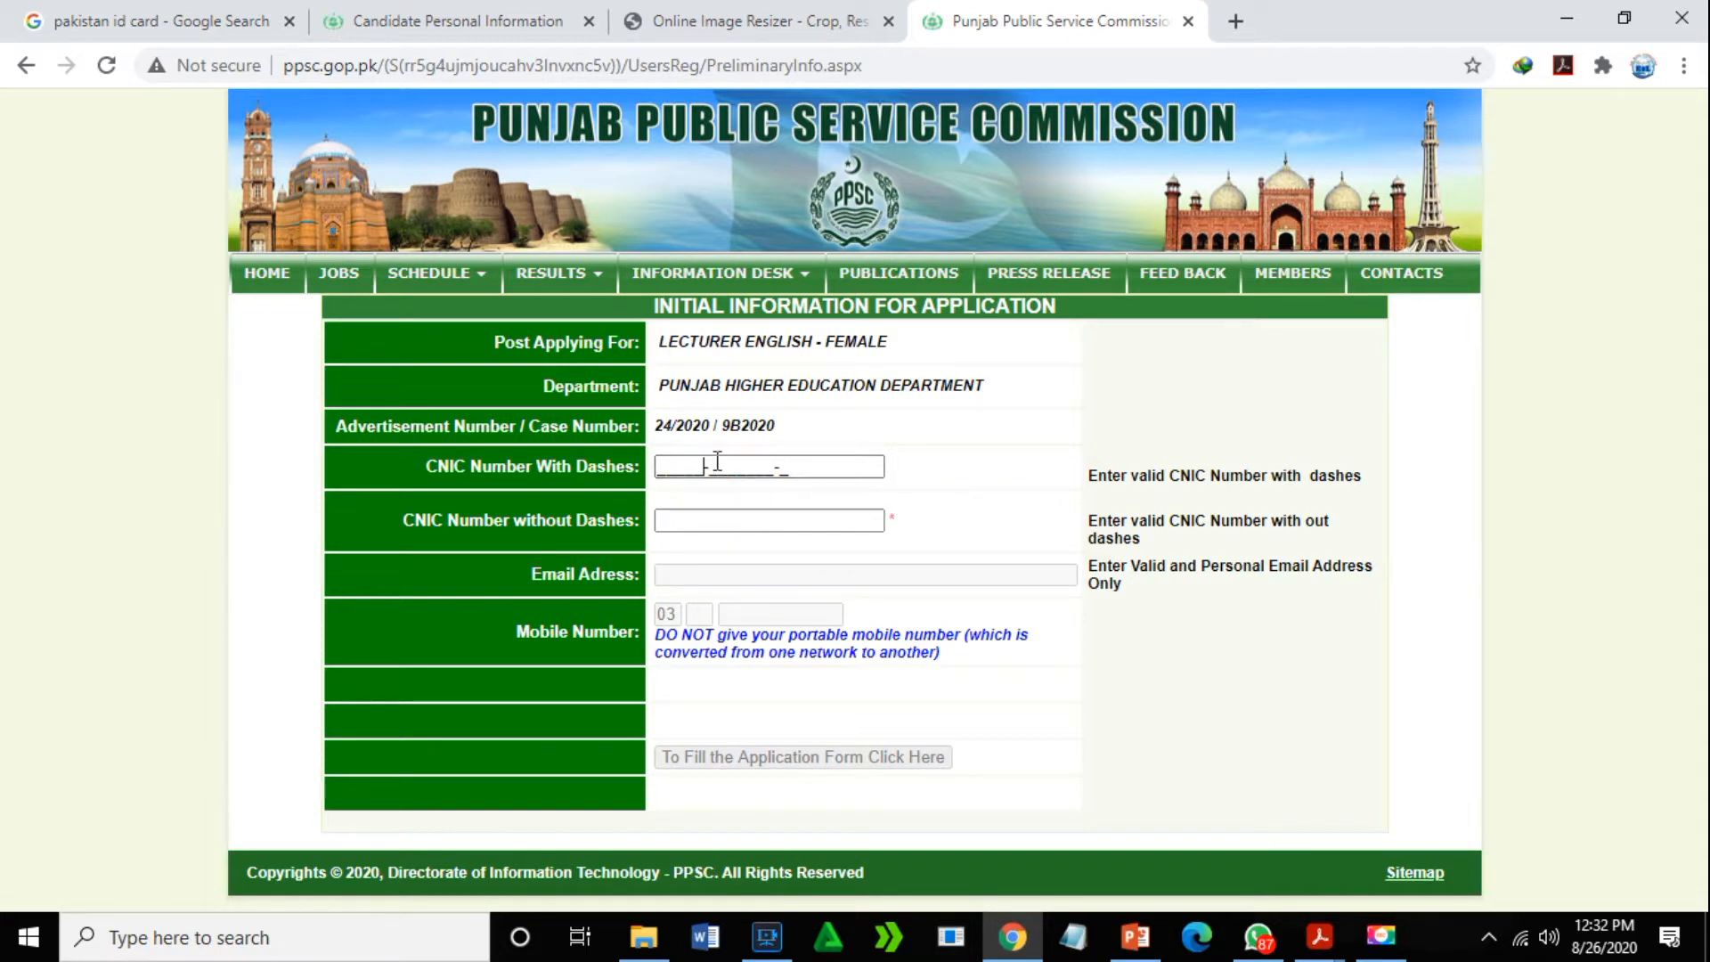
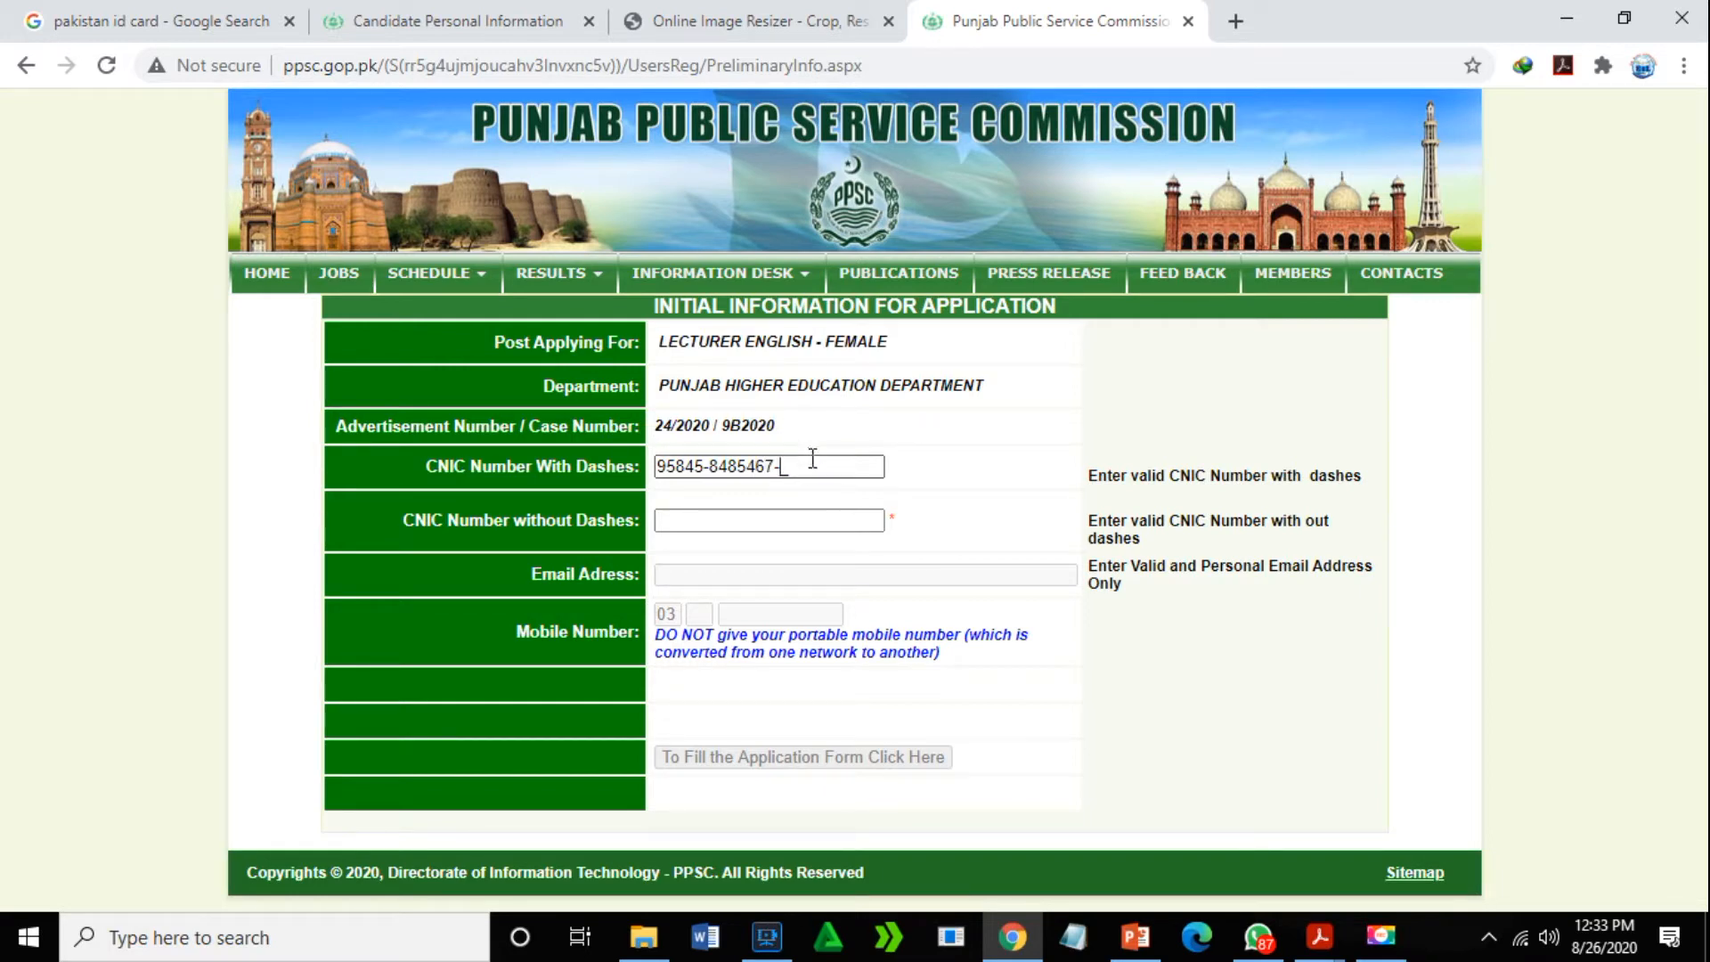
- Type the CNIC with dashes and paste a copy into the CNIC-without-dashes field
left_click(787, 521)
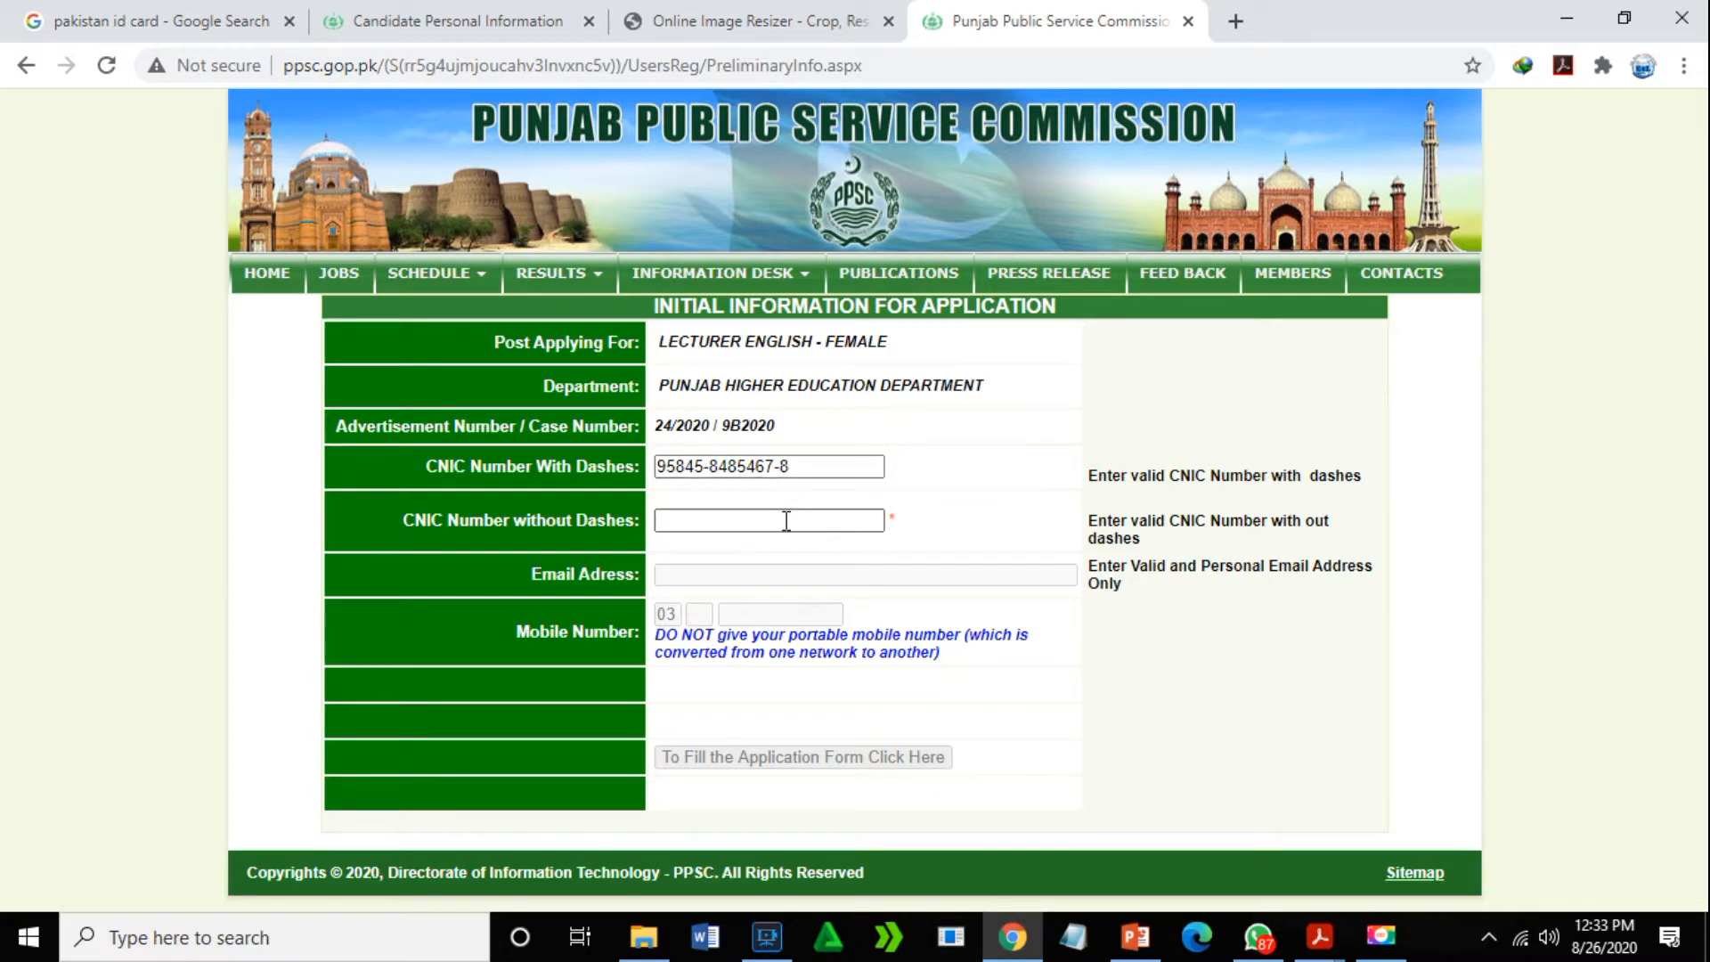
left_click(794, 466)
left_click_drag(785, 466, 657, 466)
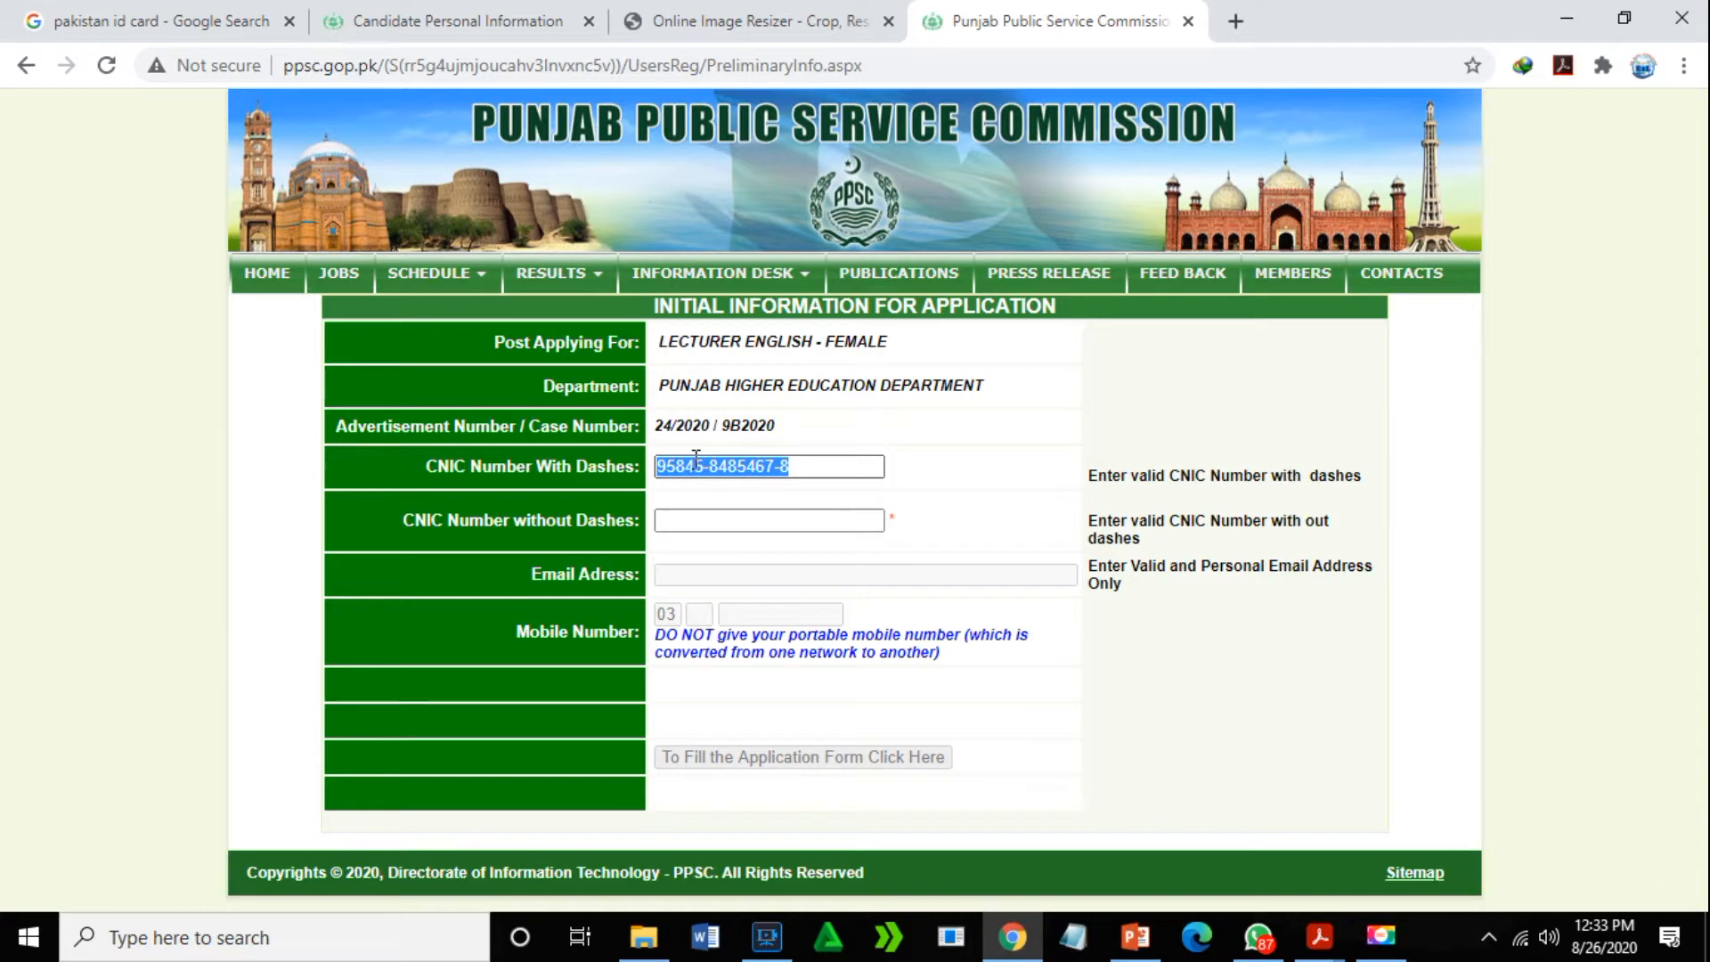
right_click(697, 459)
left_click(748, 504)
left_click(716, 520)
right_click(717, 520)
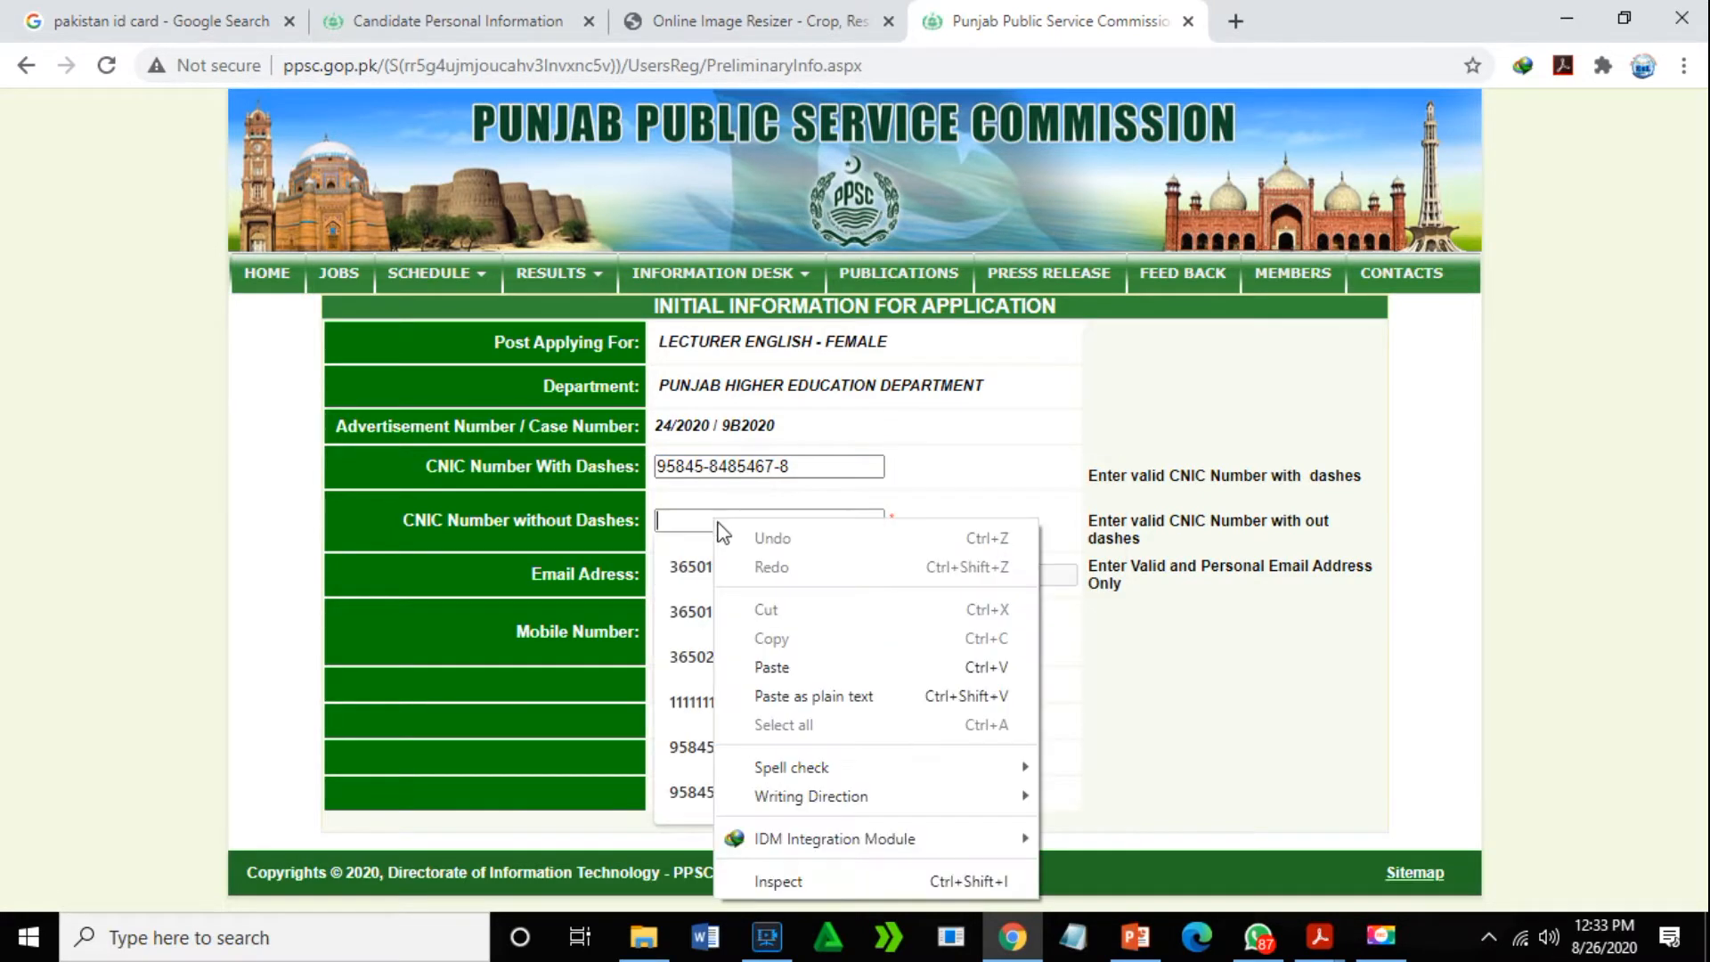
left_click(762, 665)
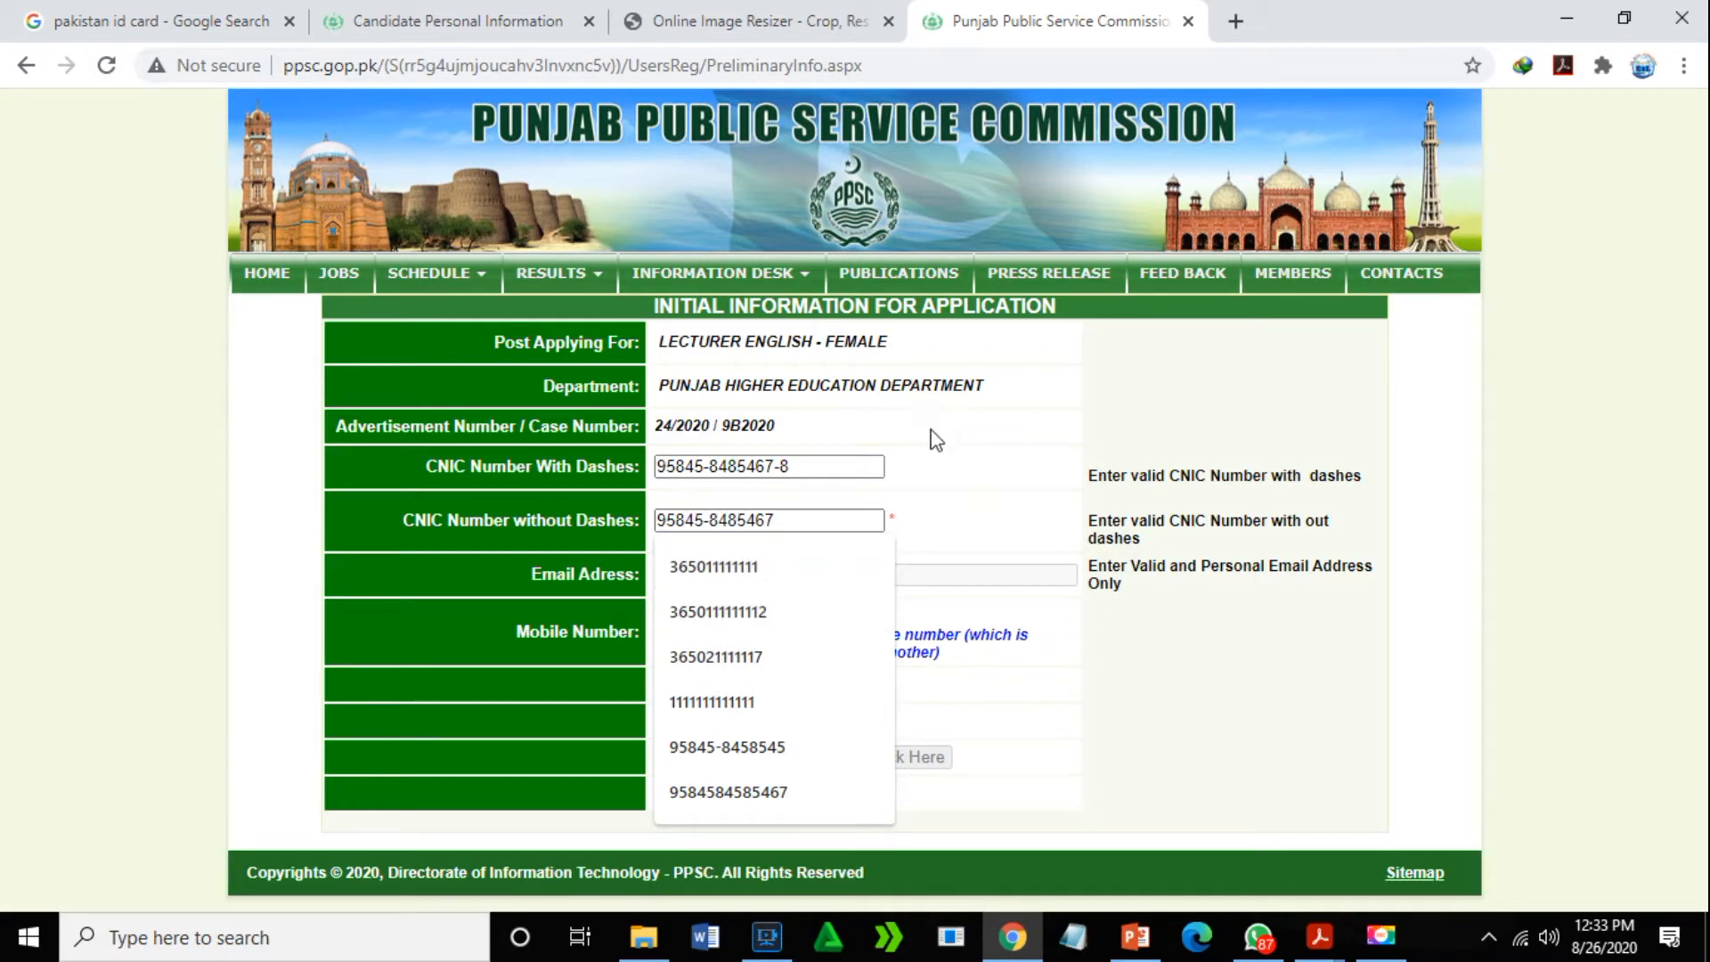
- Re-paste the CNIC into the without-dashes field and delete its dashes
left_click(711, 517)
key("BackSpace")
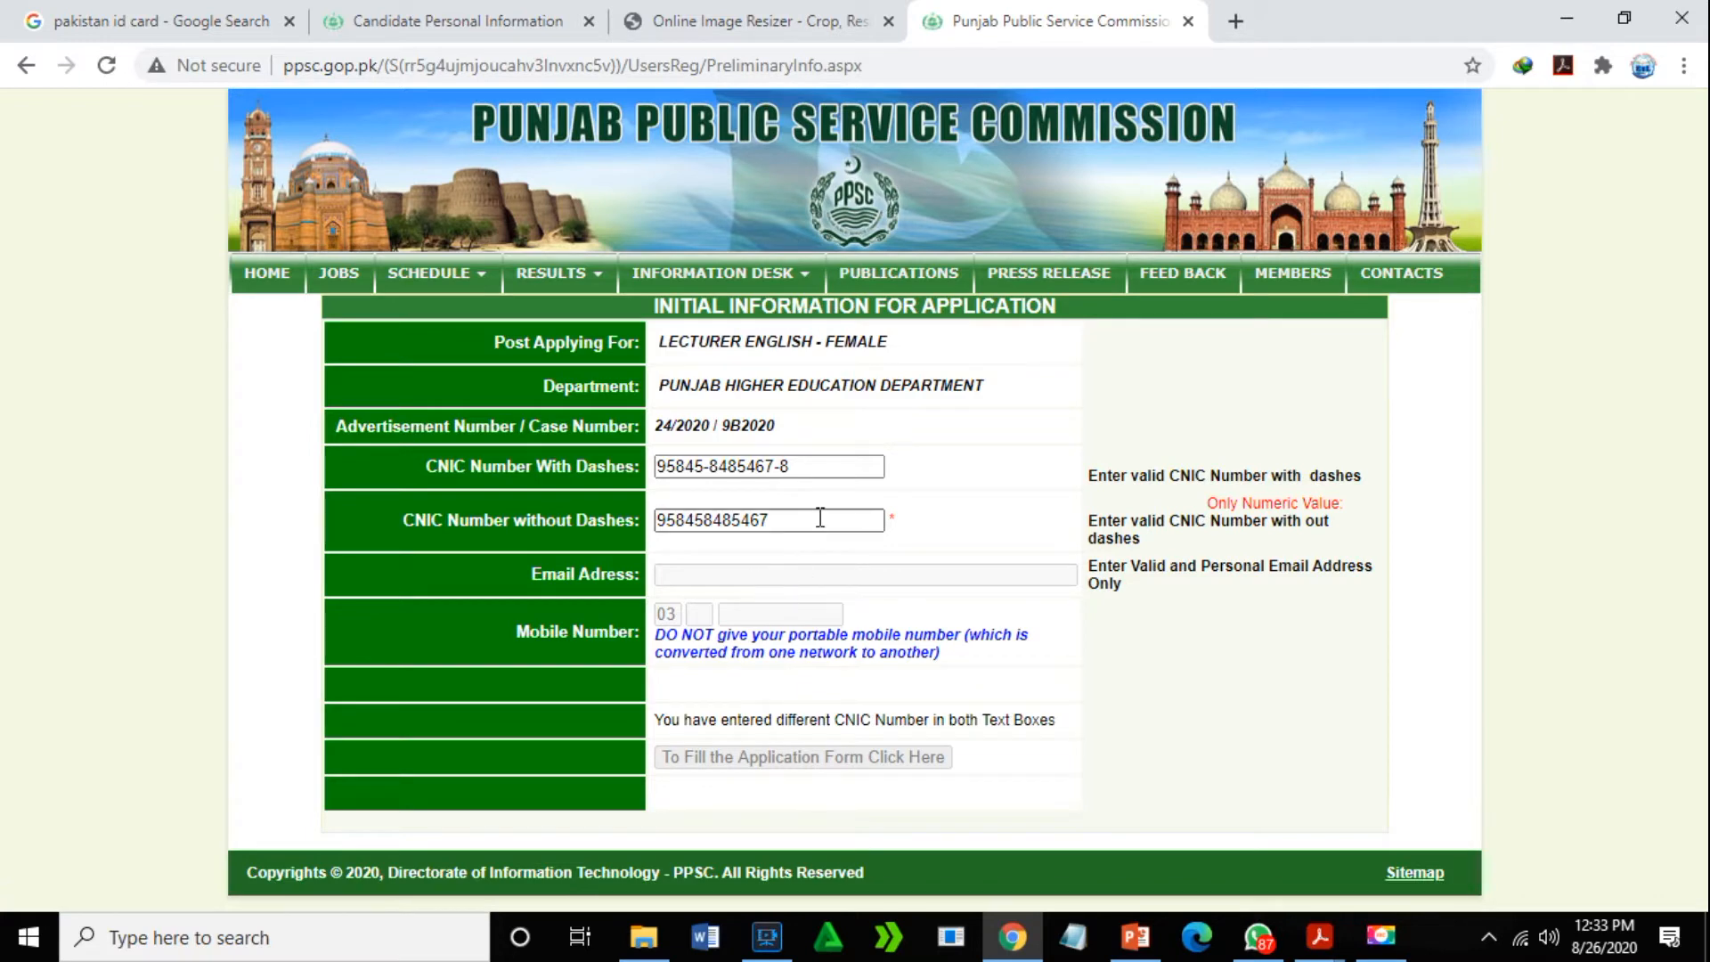
left_click(864, 517)
key("BackSpace")
key("BackSpace")
key("BackSpace")
key("BackSpace")
key("BackSpace")
key("BackSpace")
key("BackSpace")
key("BackSpace")
key("BackSpace")
key("BackSpace")
key("BackSpace")
key("BackSpace")
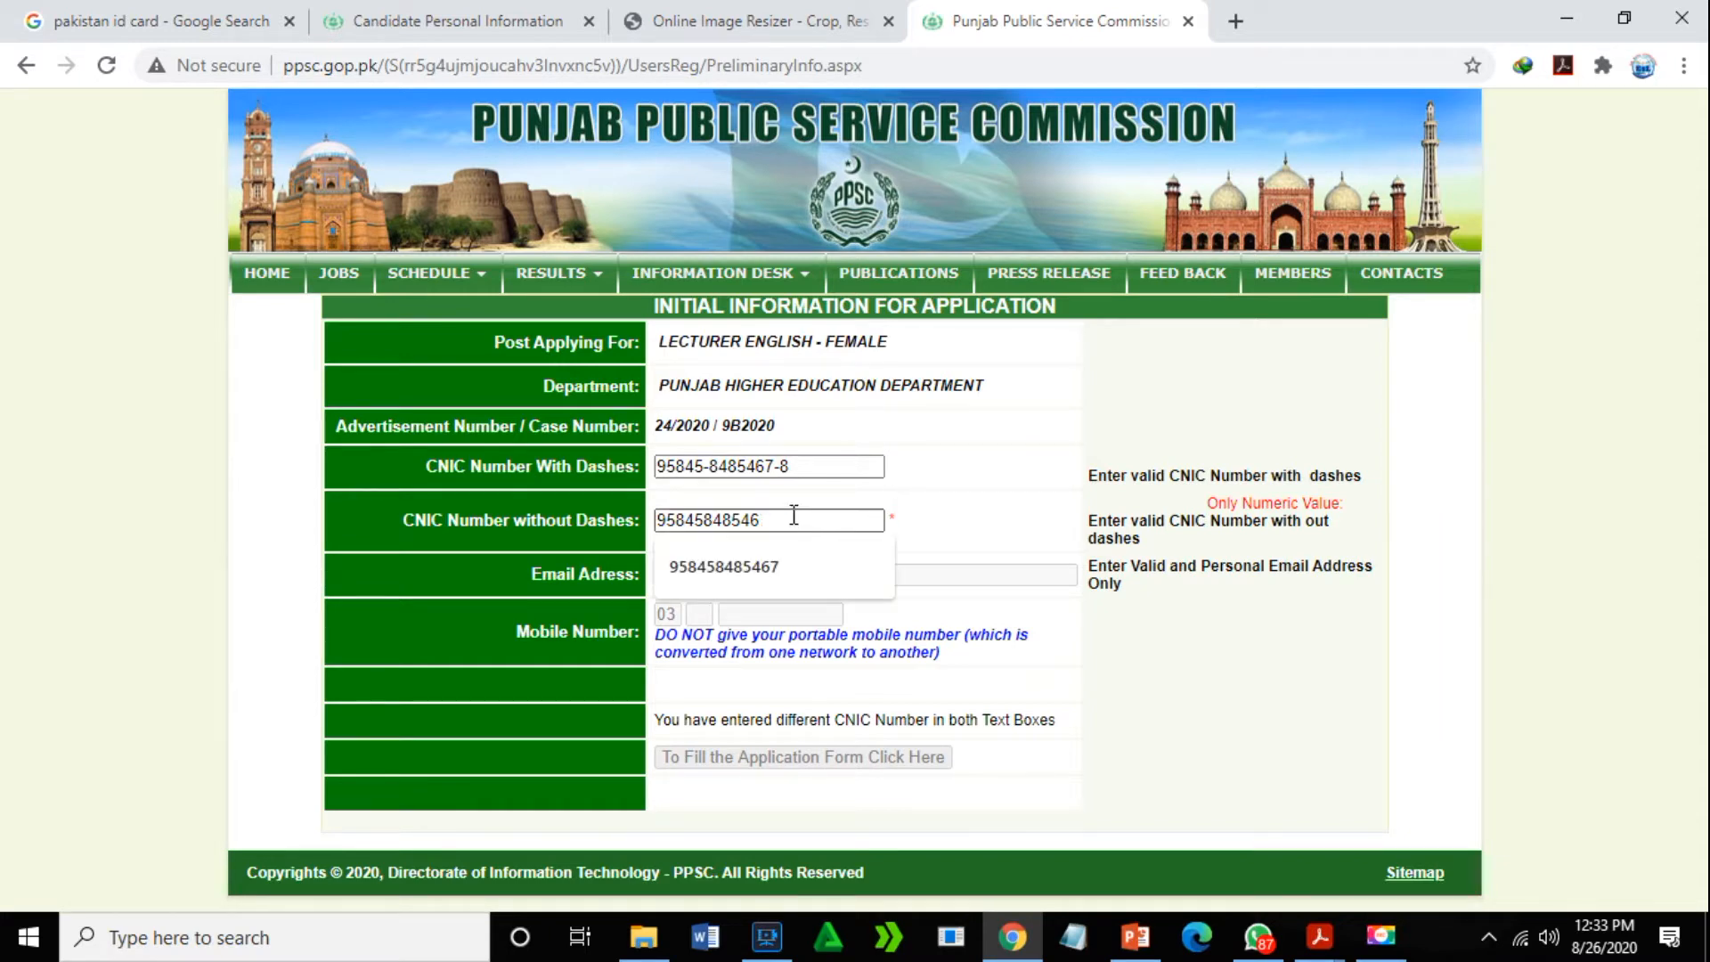
left_click_drag(799, 464, 660, 466)
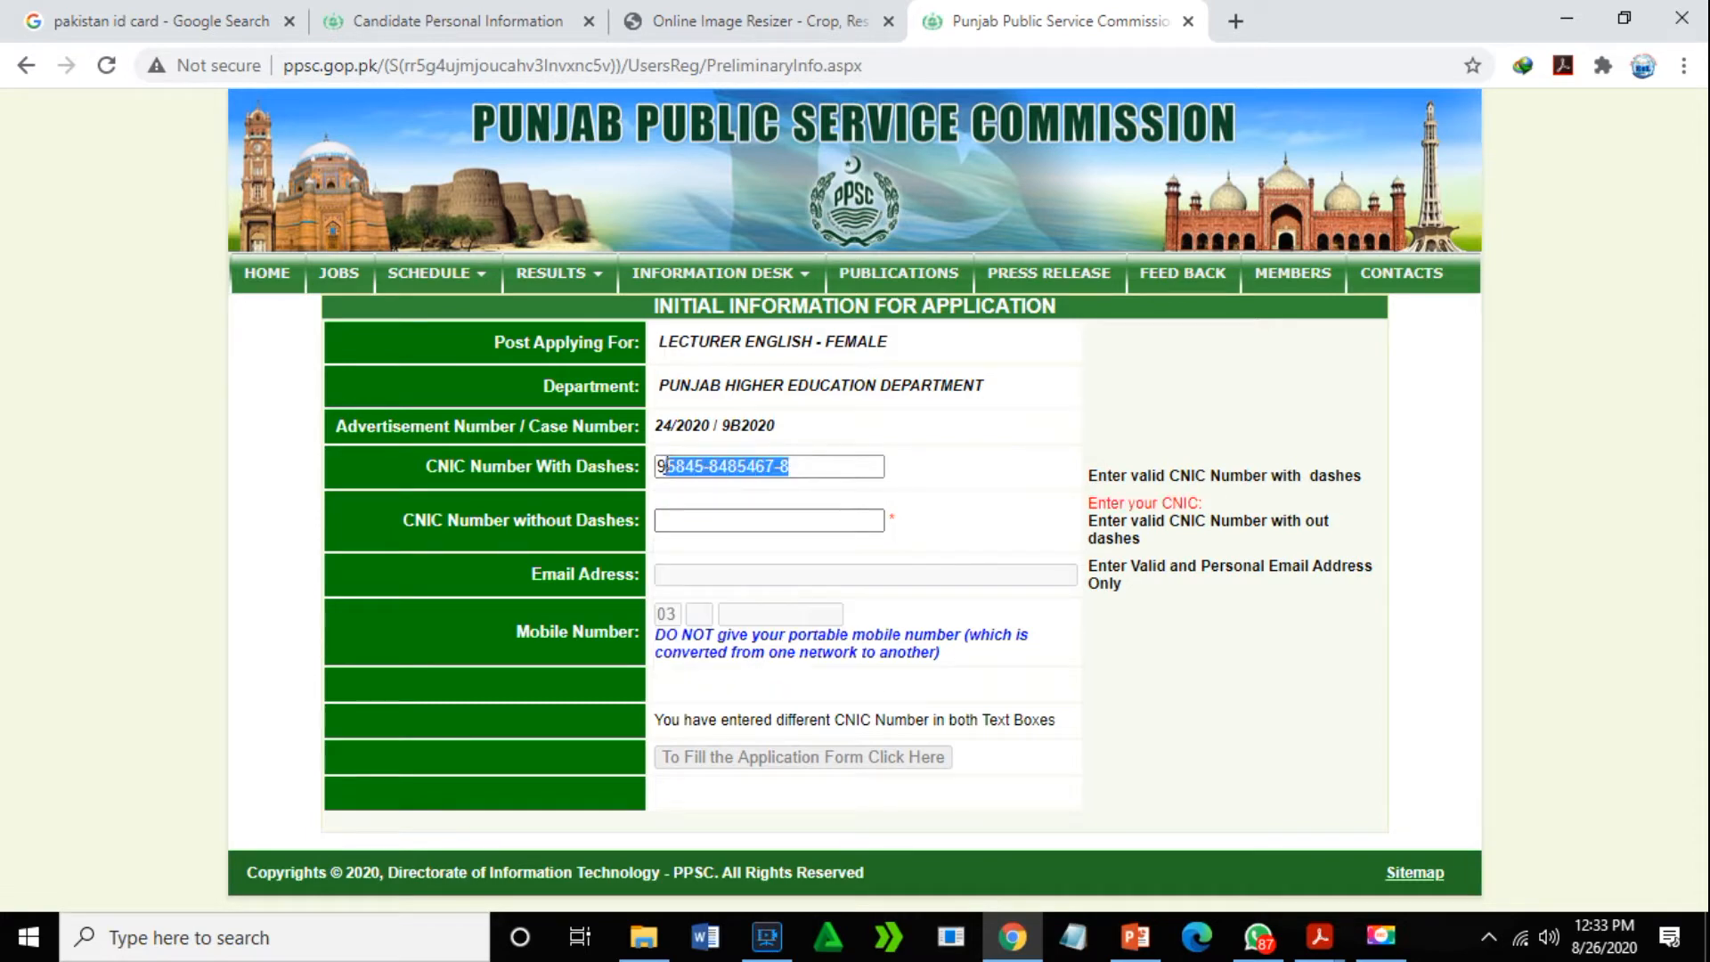
right_click(732, 479)
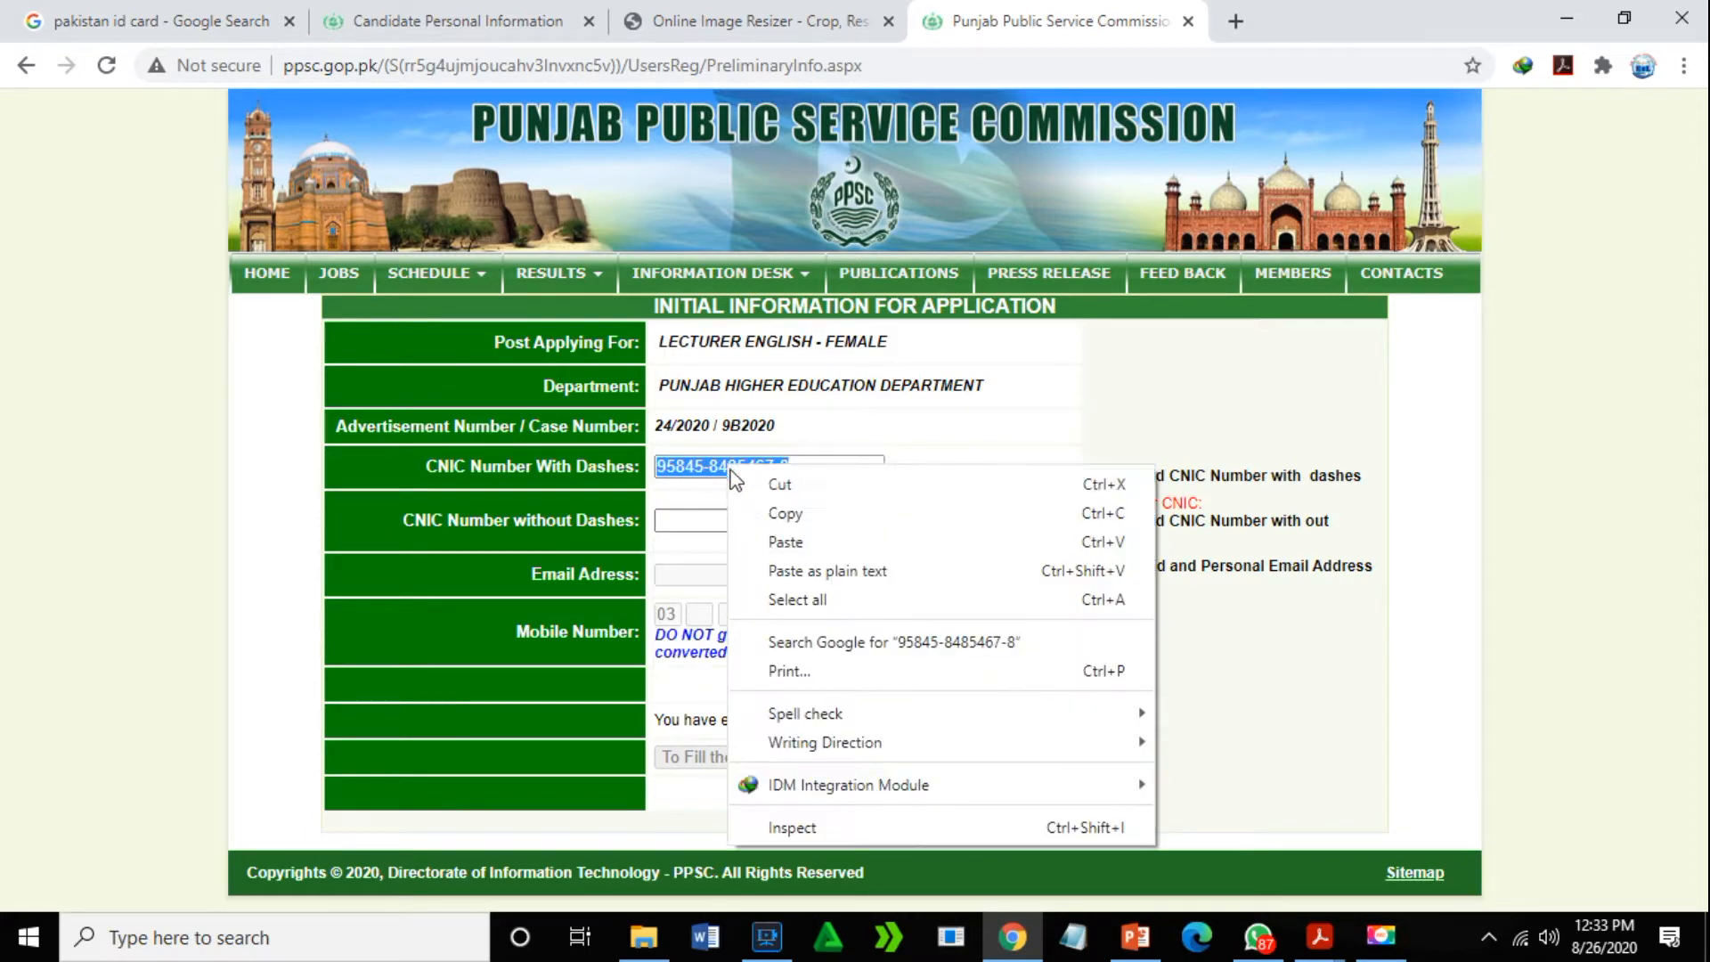
left_click(783, 514)
left_click(739, 526)
right_click(738, 524)
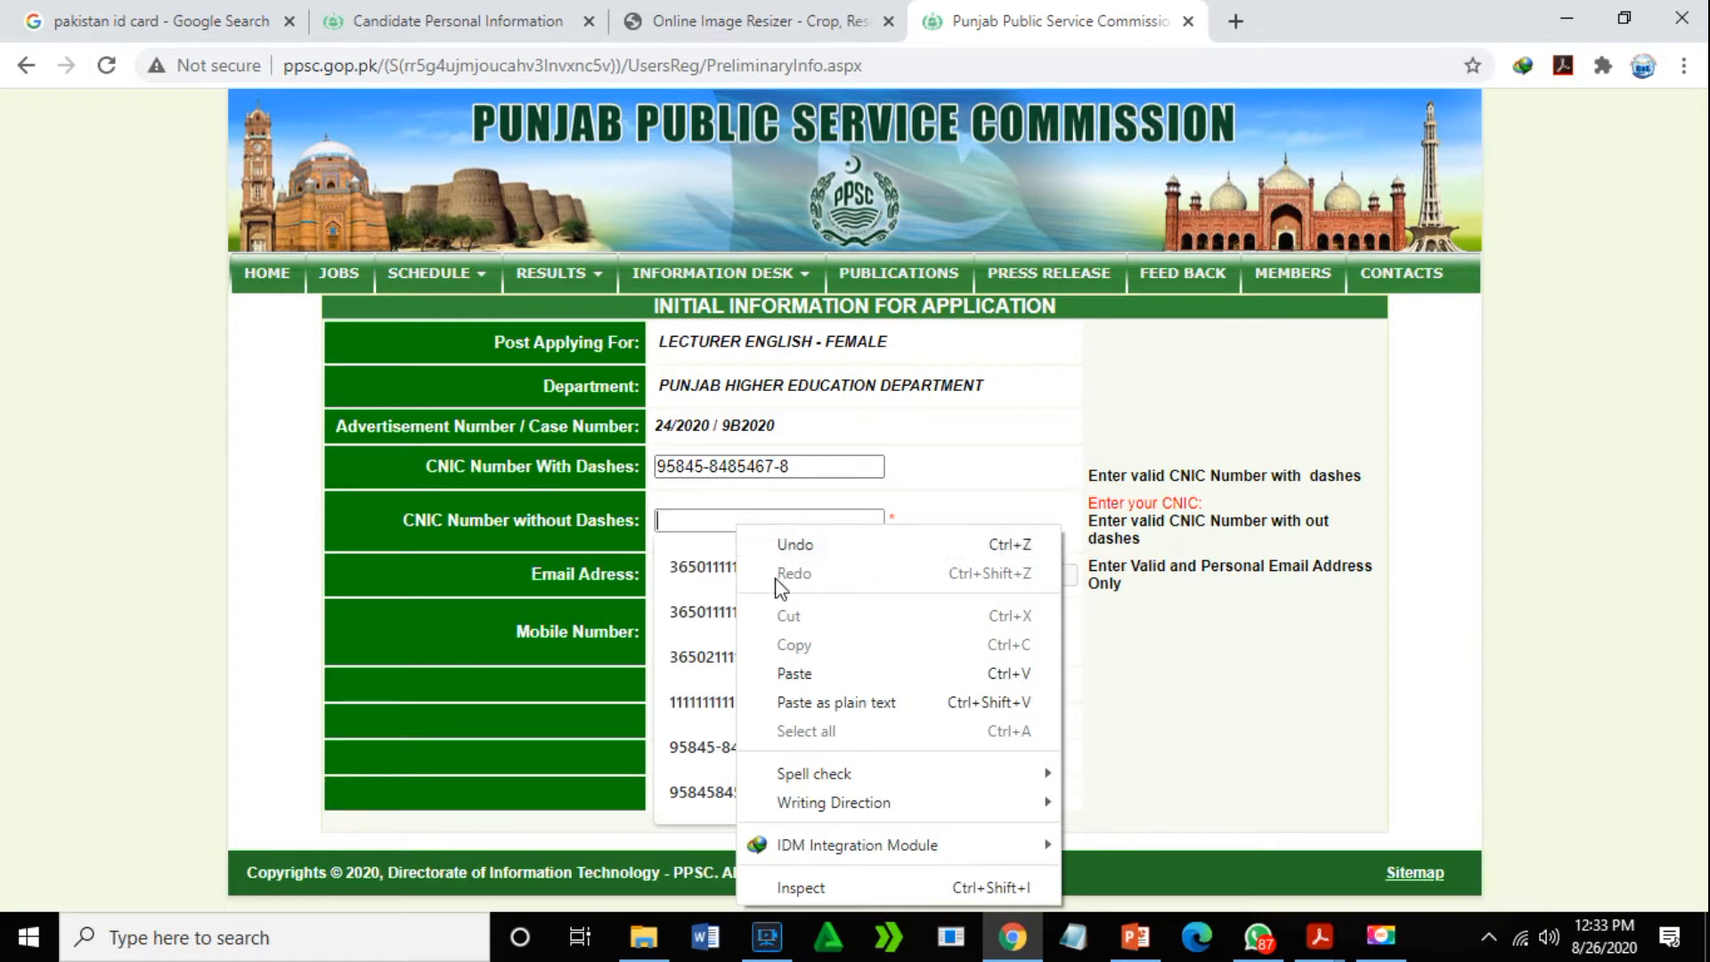
left_click(797, 670)
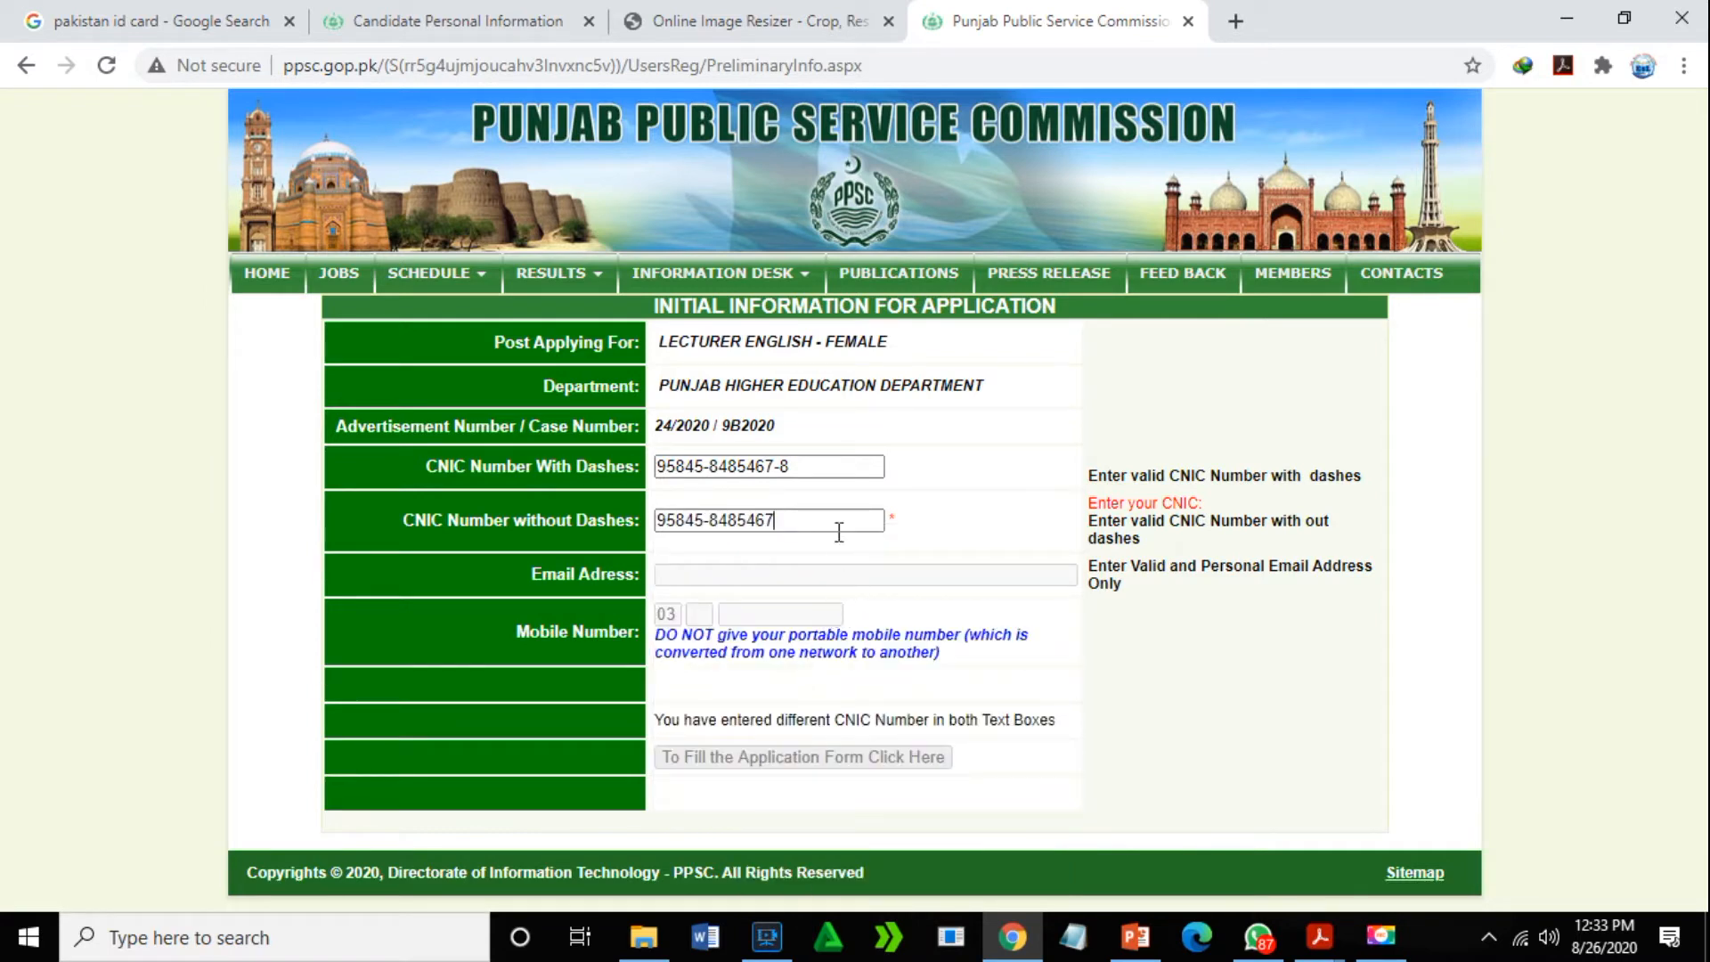
left_click(709, 520)
key("BackSpace")
left_click(697, 521)
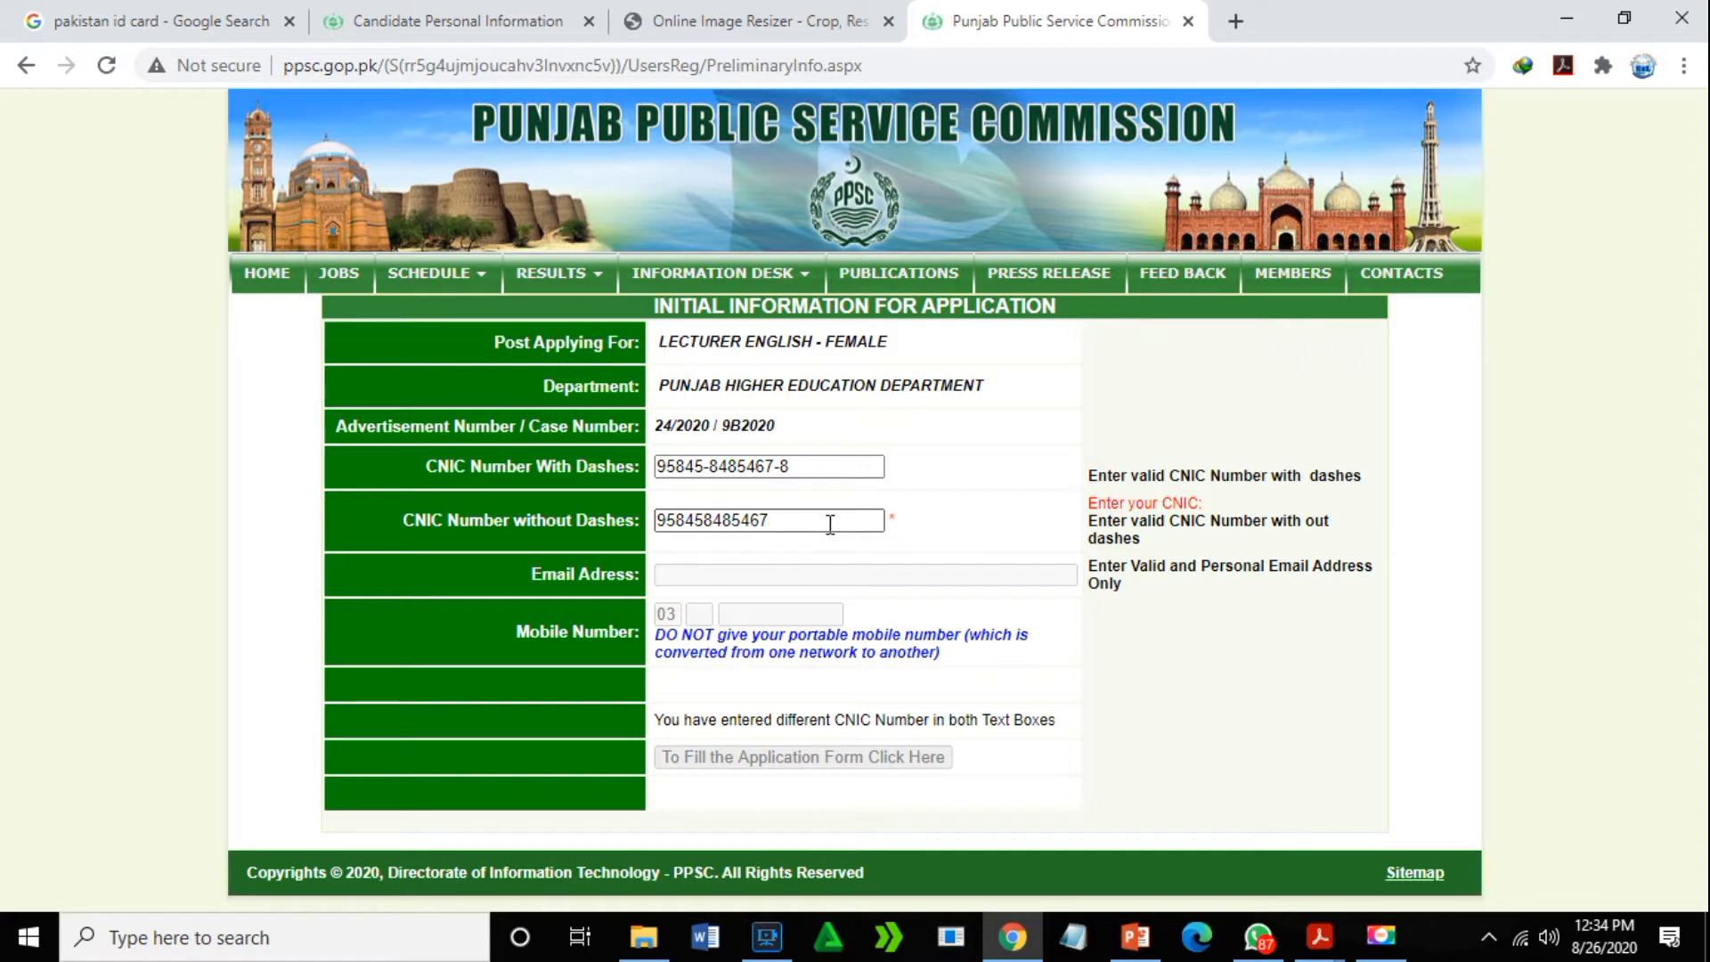
left_click(824, 613)
- Fill the email, network code and mobile number from suggestions, then submit the initial information
left_click(813, 577)
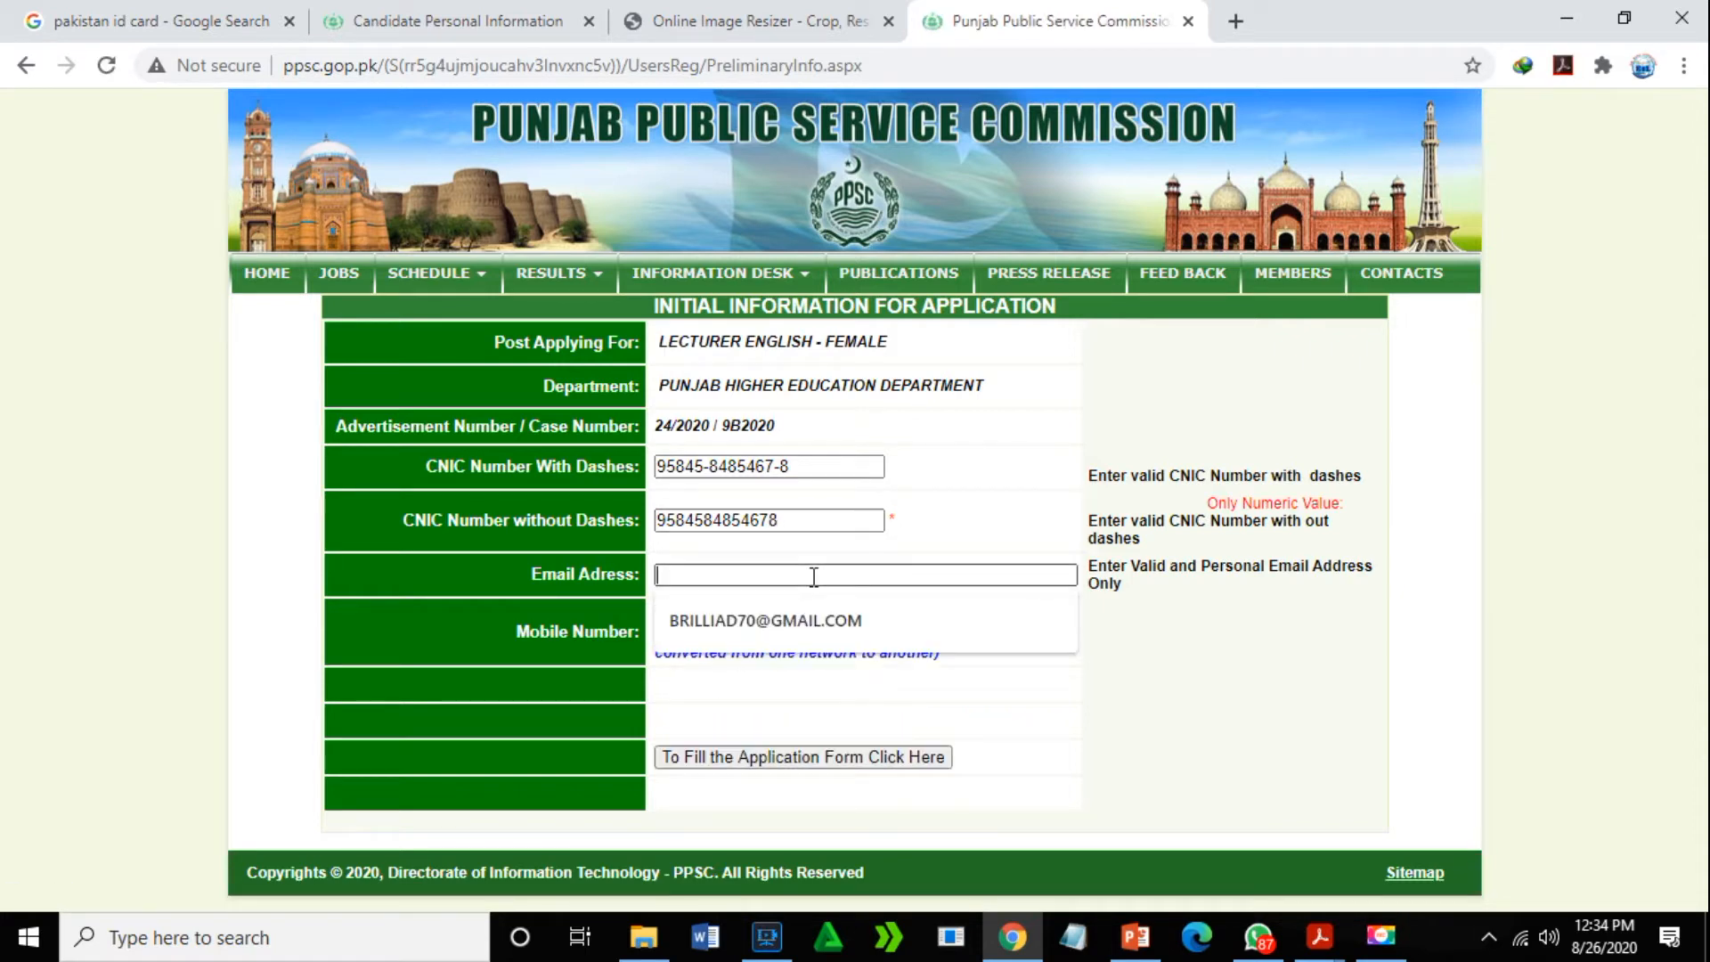
left_click(824, 621)
left_click(706, 611)
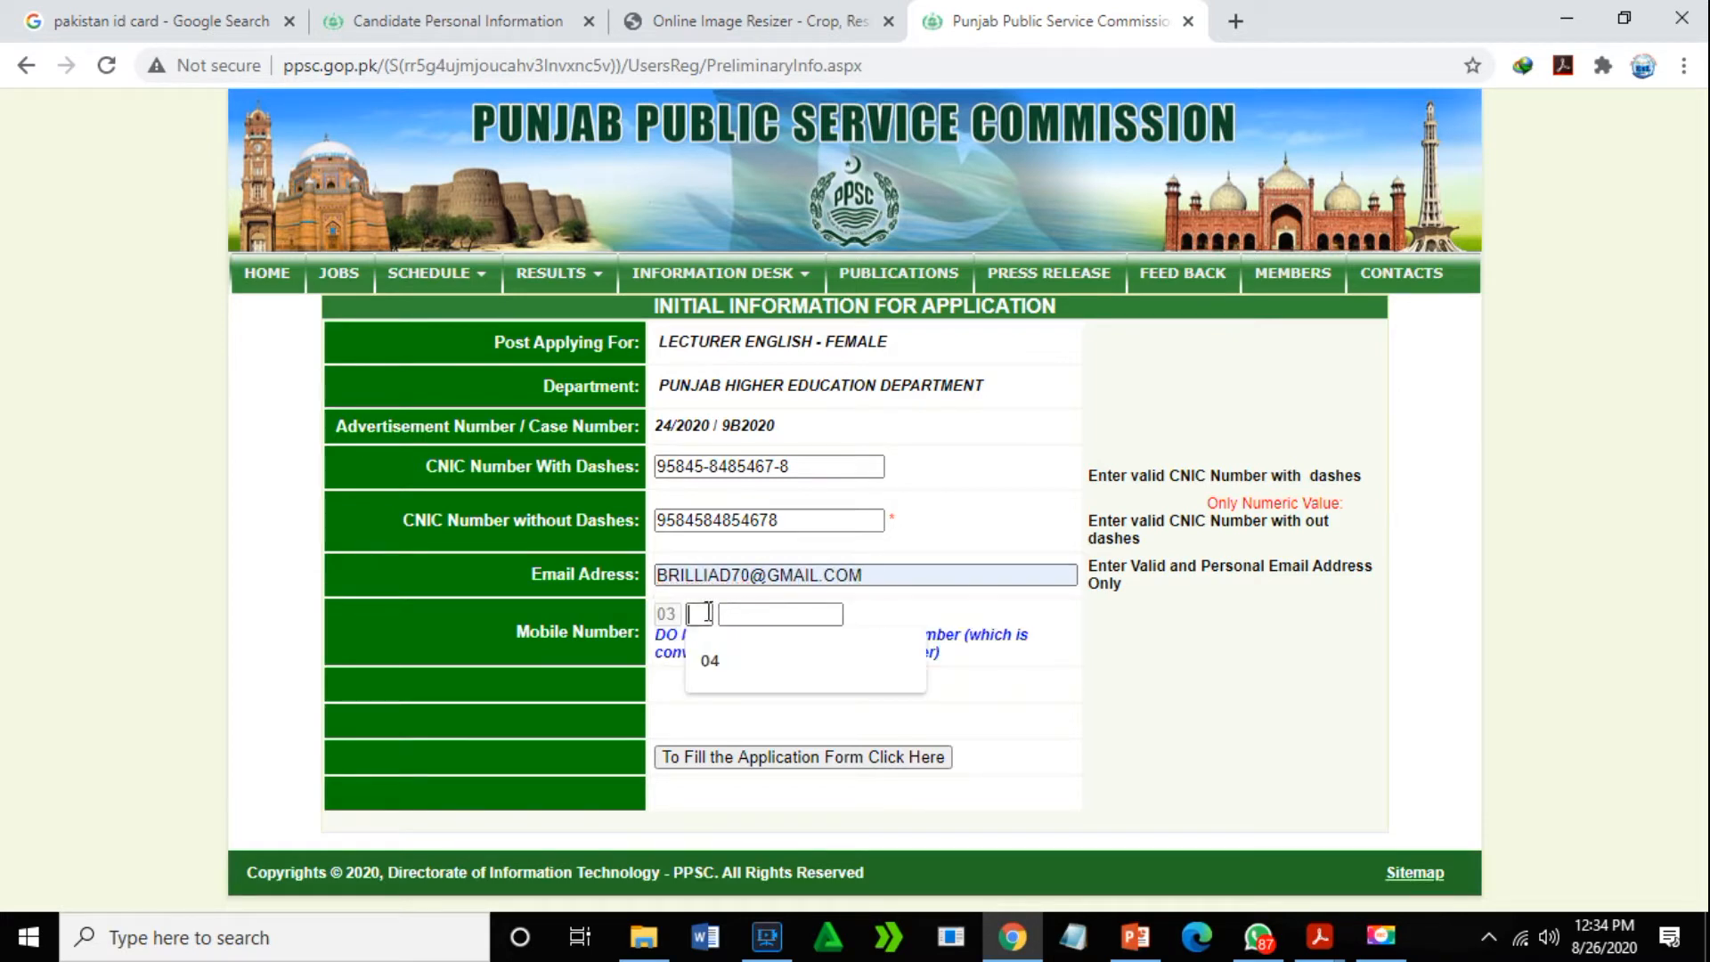
left_click(710, 660)
left_click(763, 615)
left_click(784, 666)
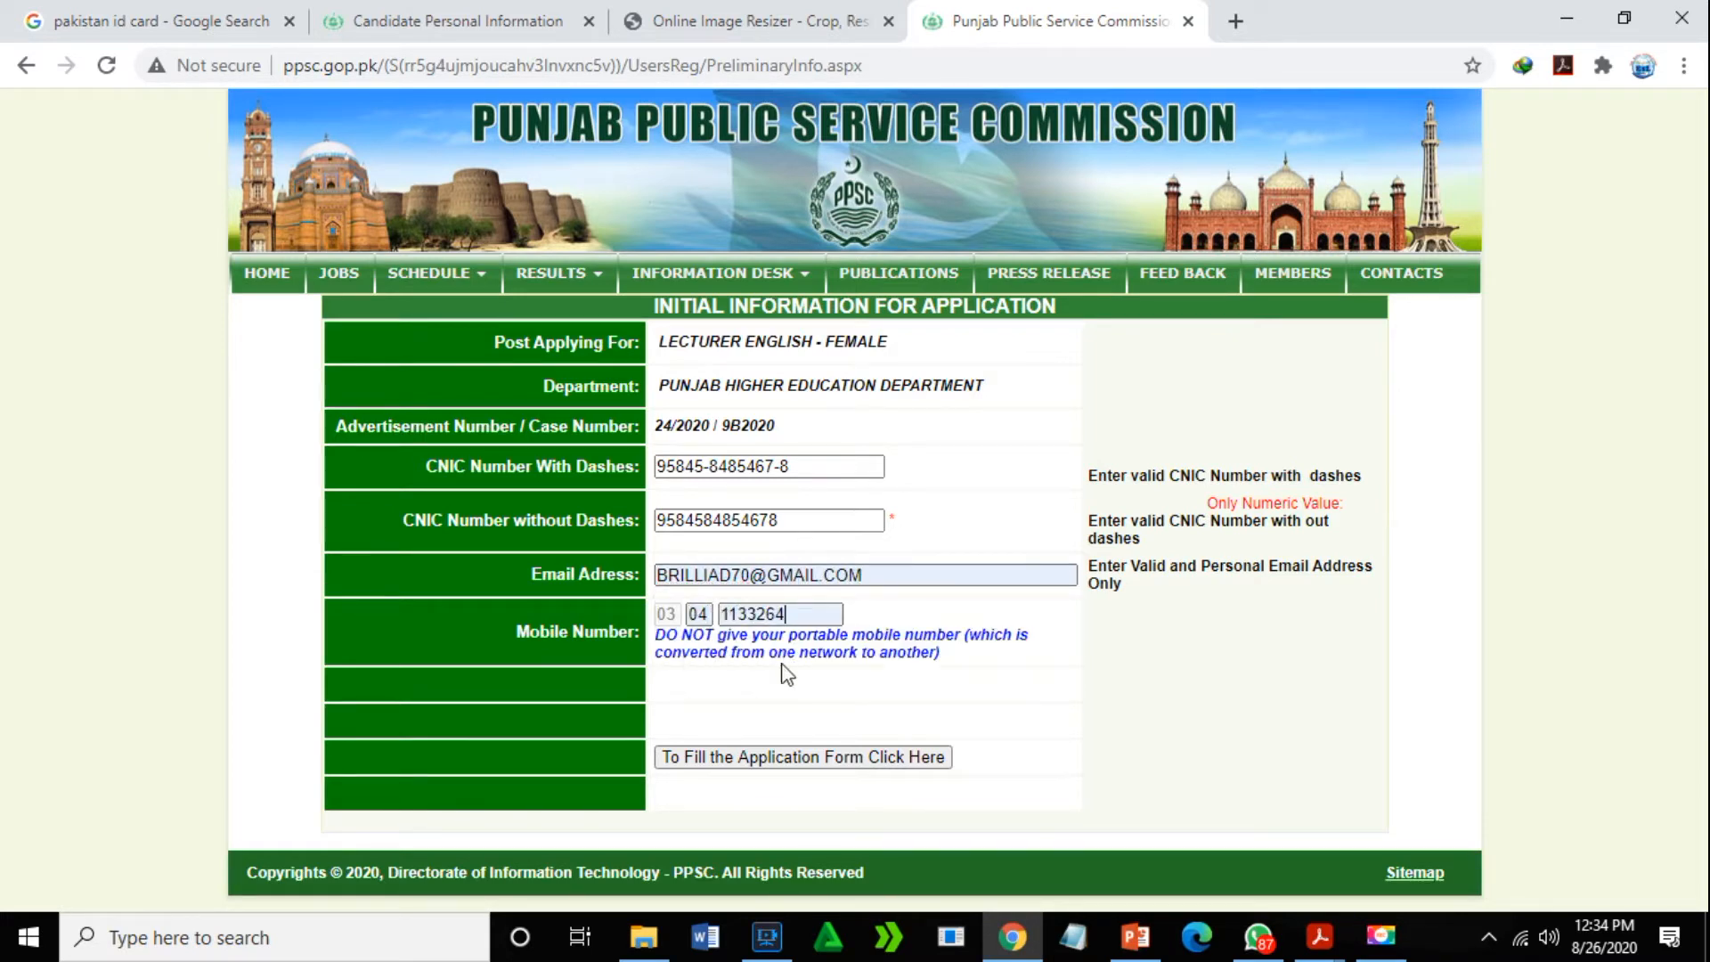
left_click(744, 762)
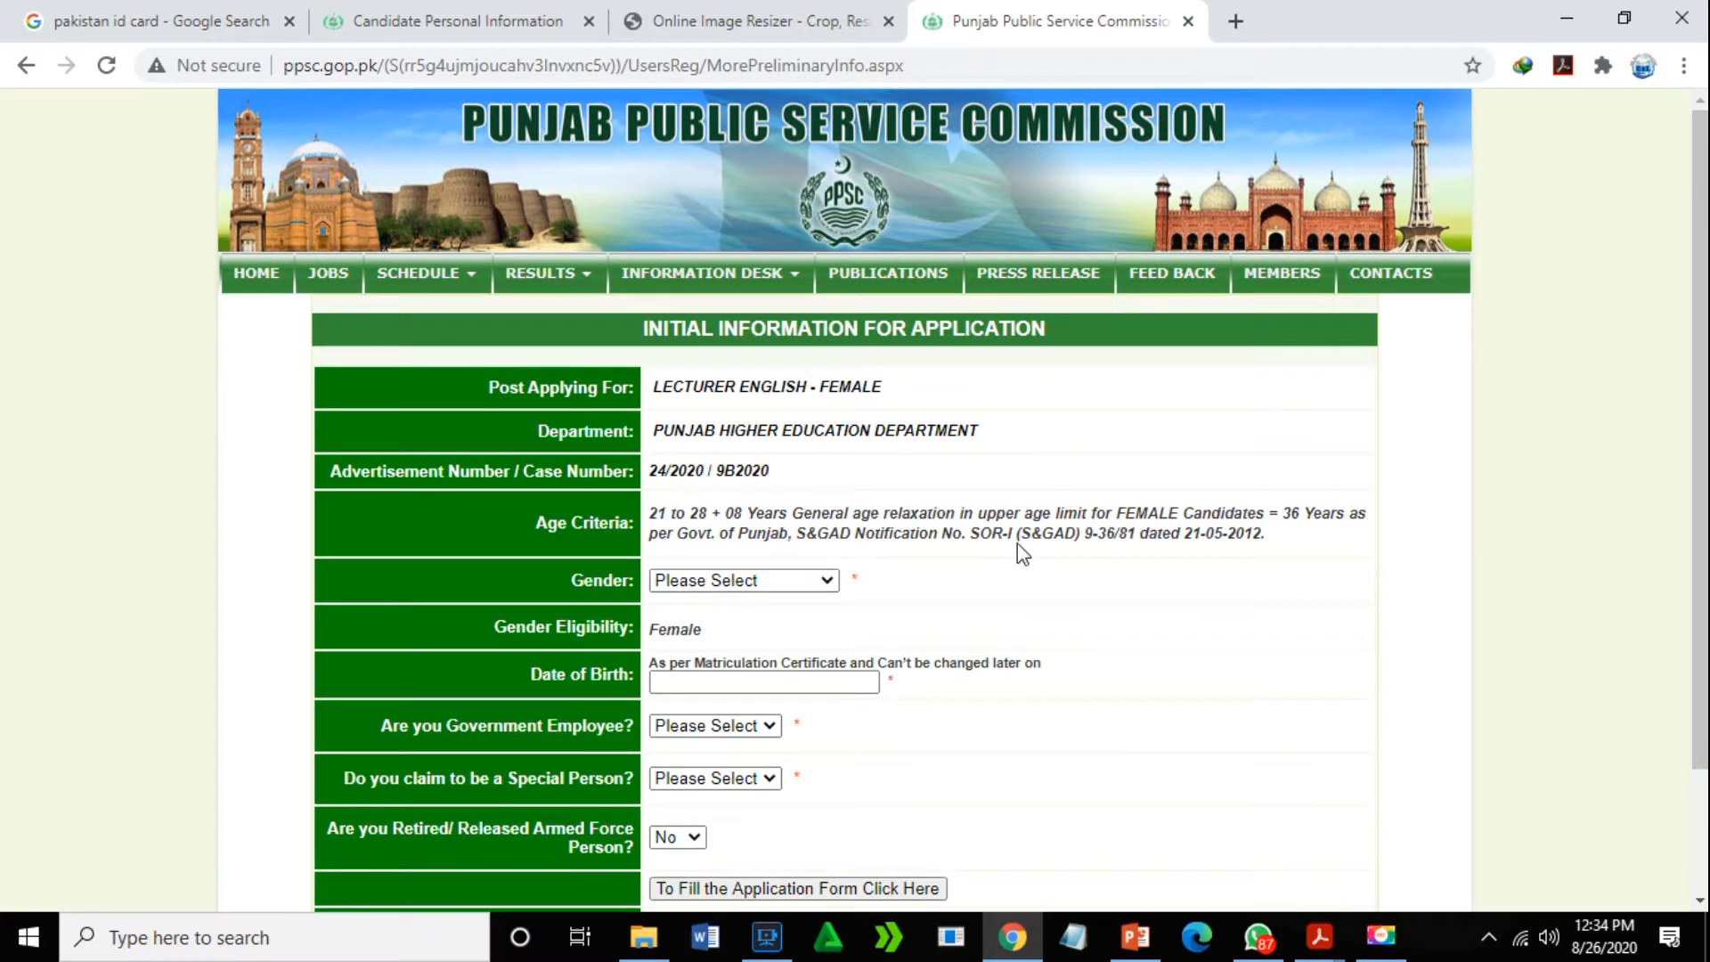
left_click(823, 579)
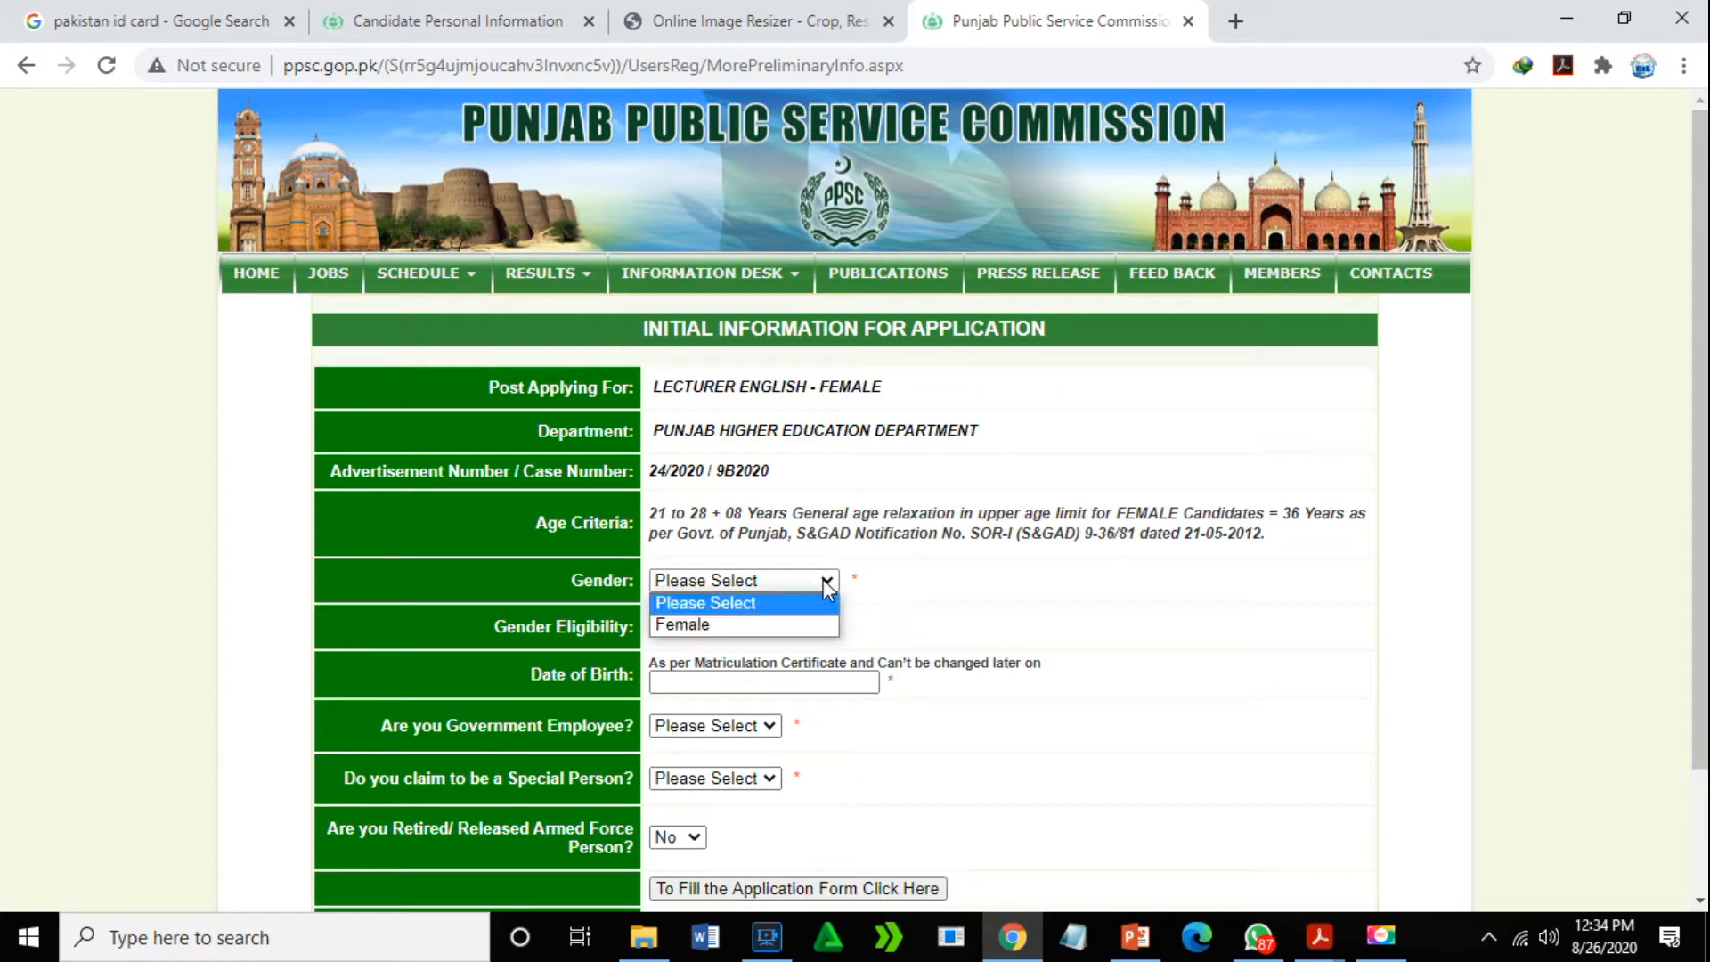
left_click(737, 626)
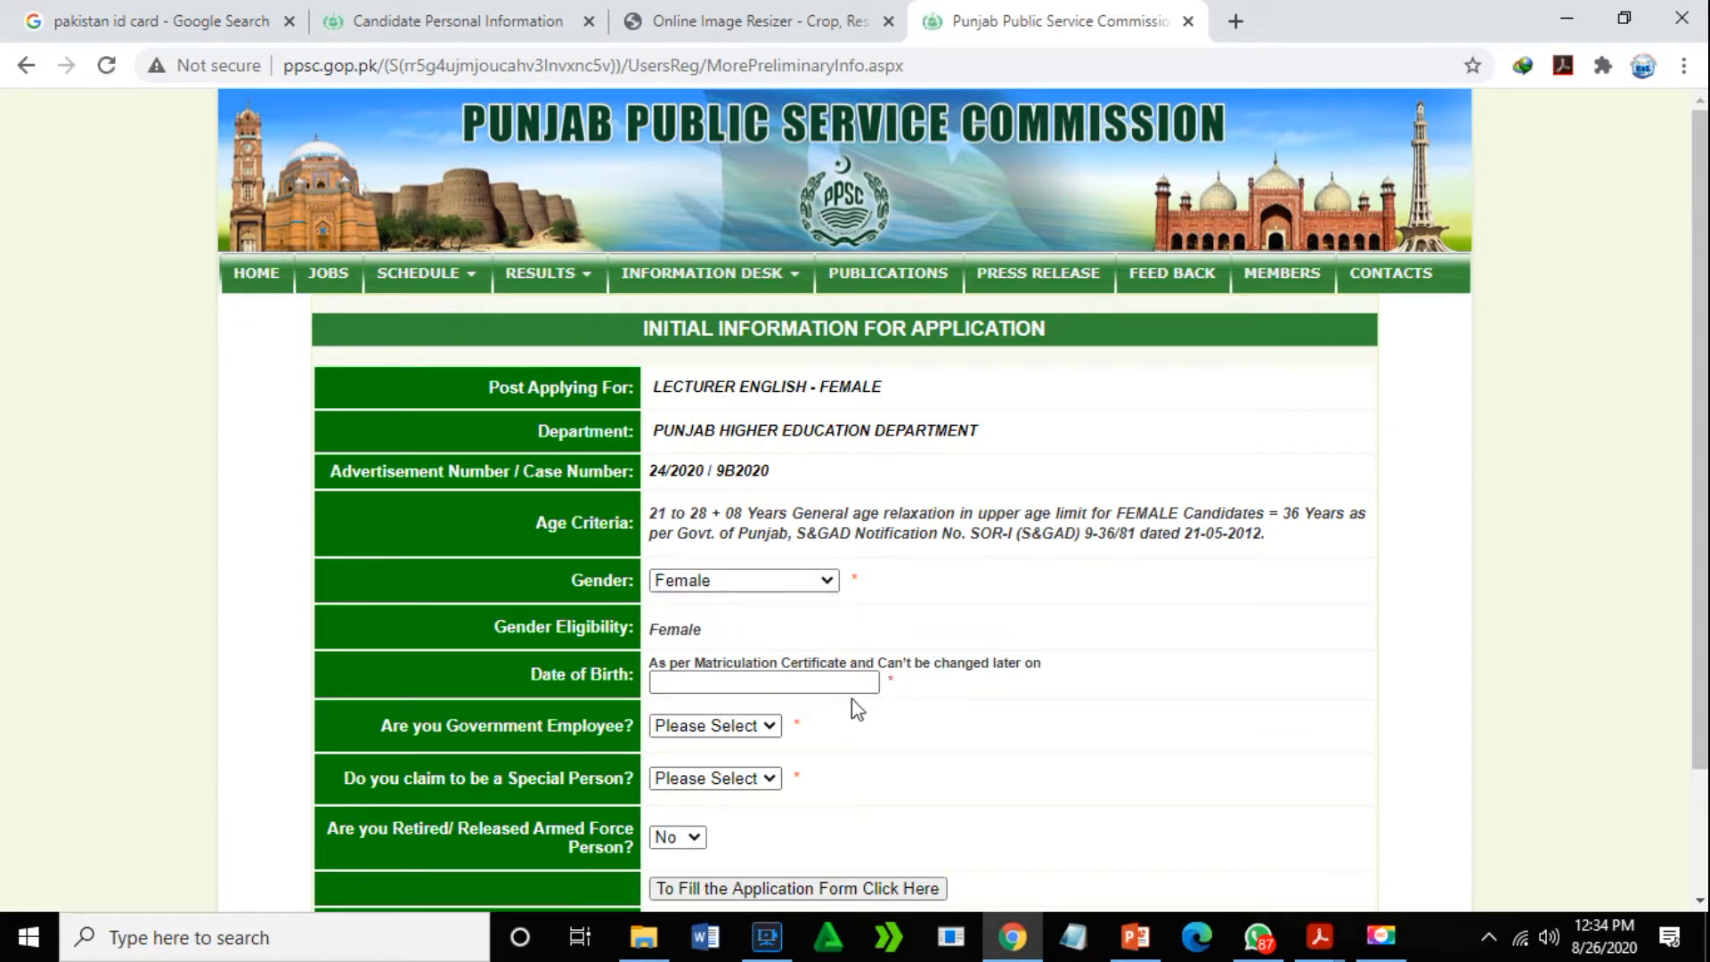
left_click(832, 683)
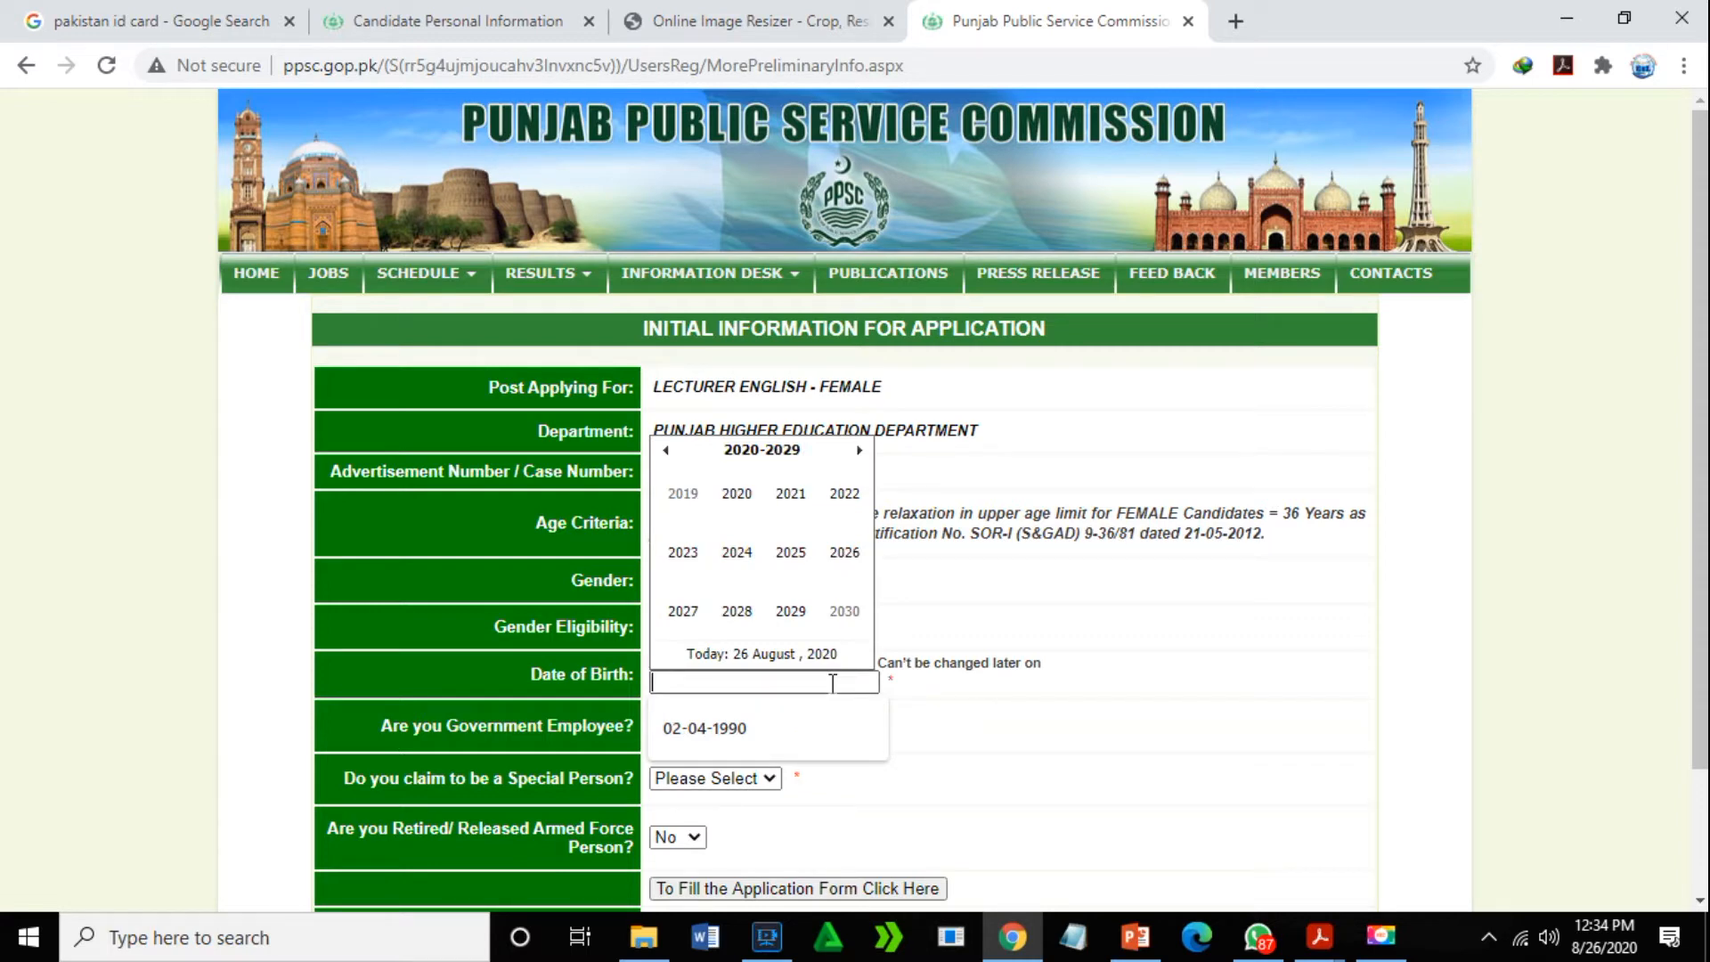
type("MARIA")
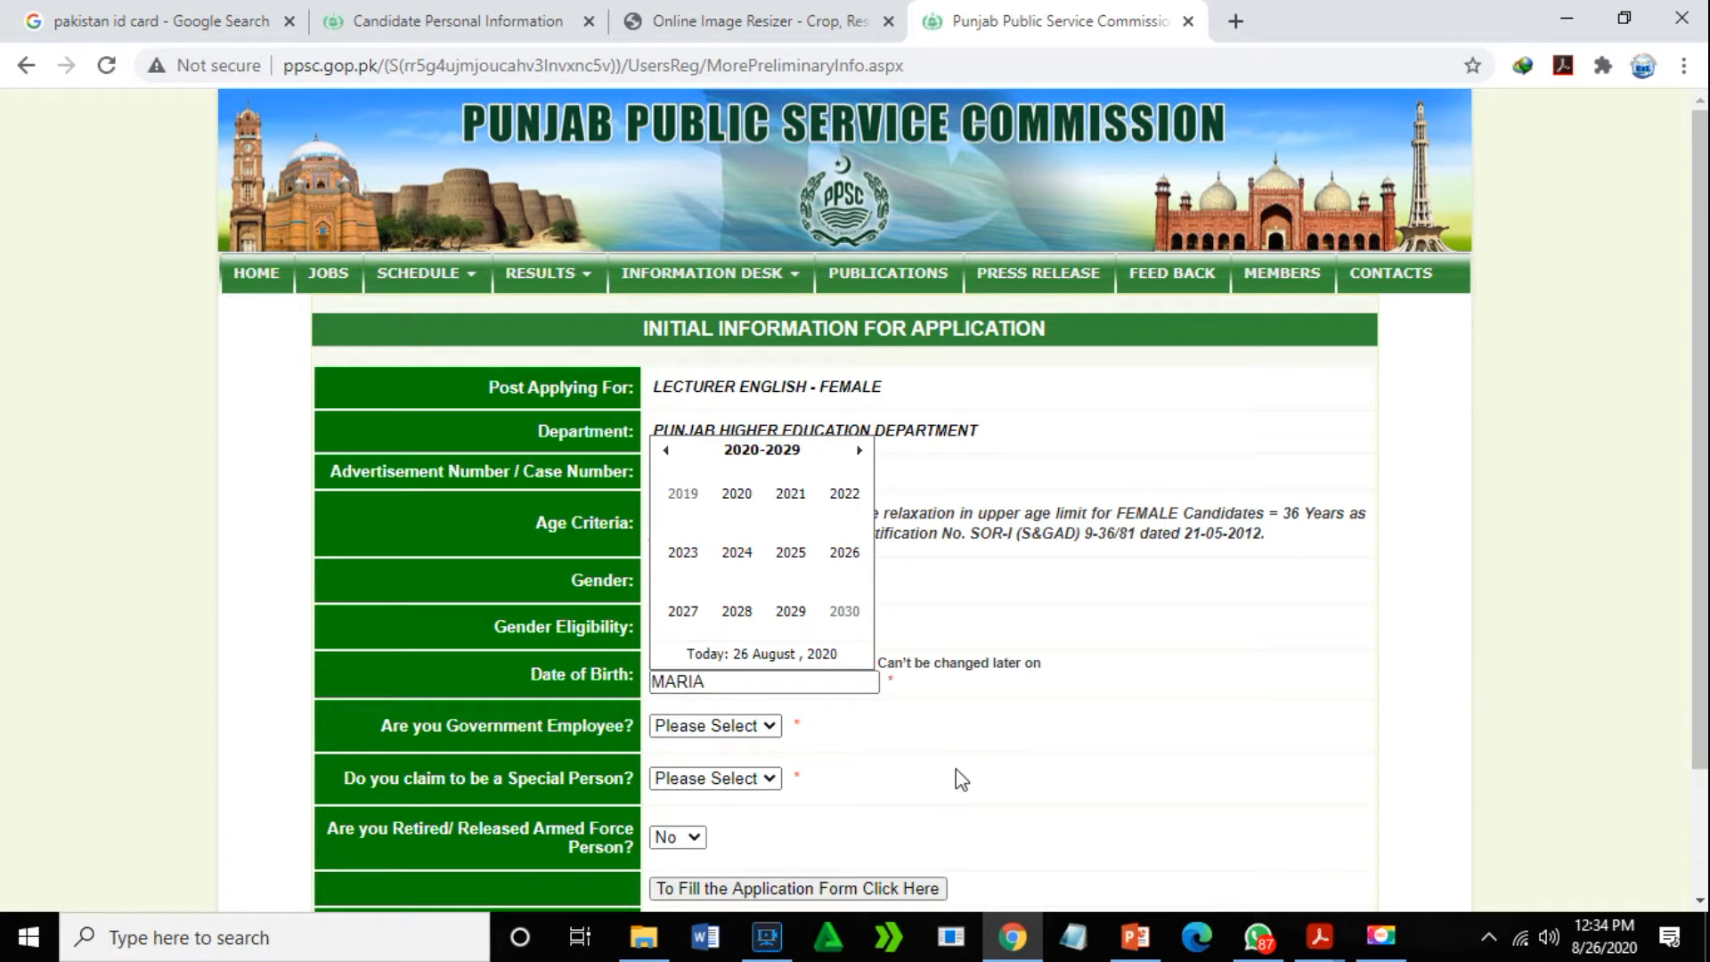
key("BackSpace")
key("BackSpace")
key("BackSpace")
key("BackSpace")
key("BackSpace")
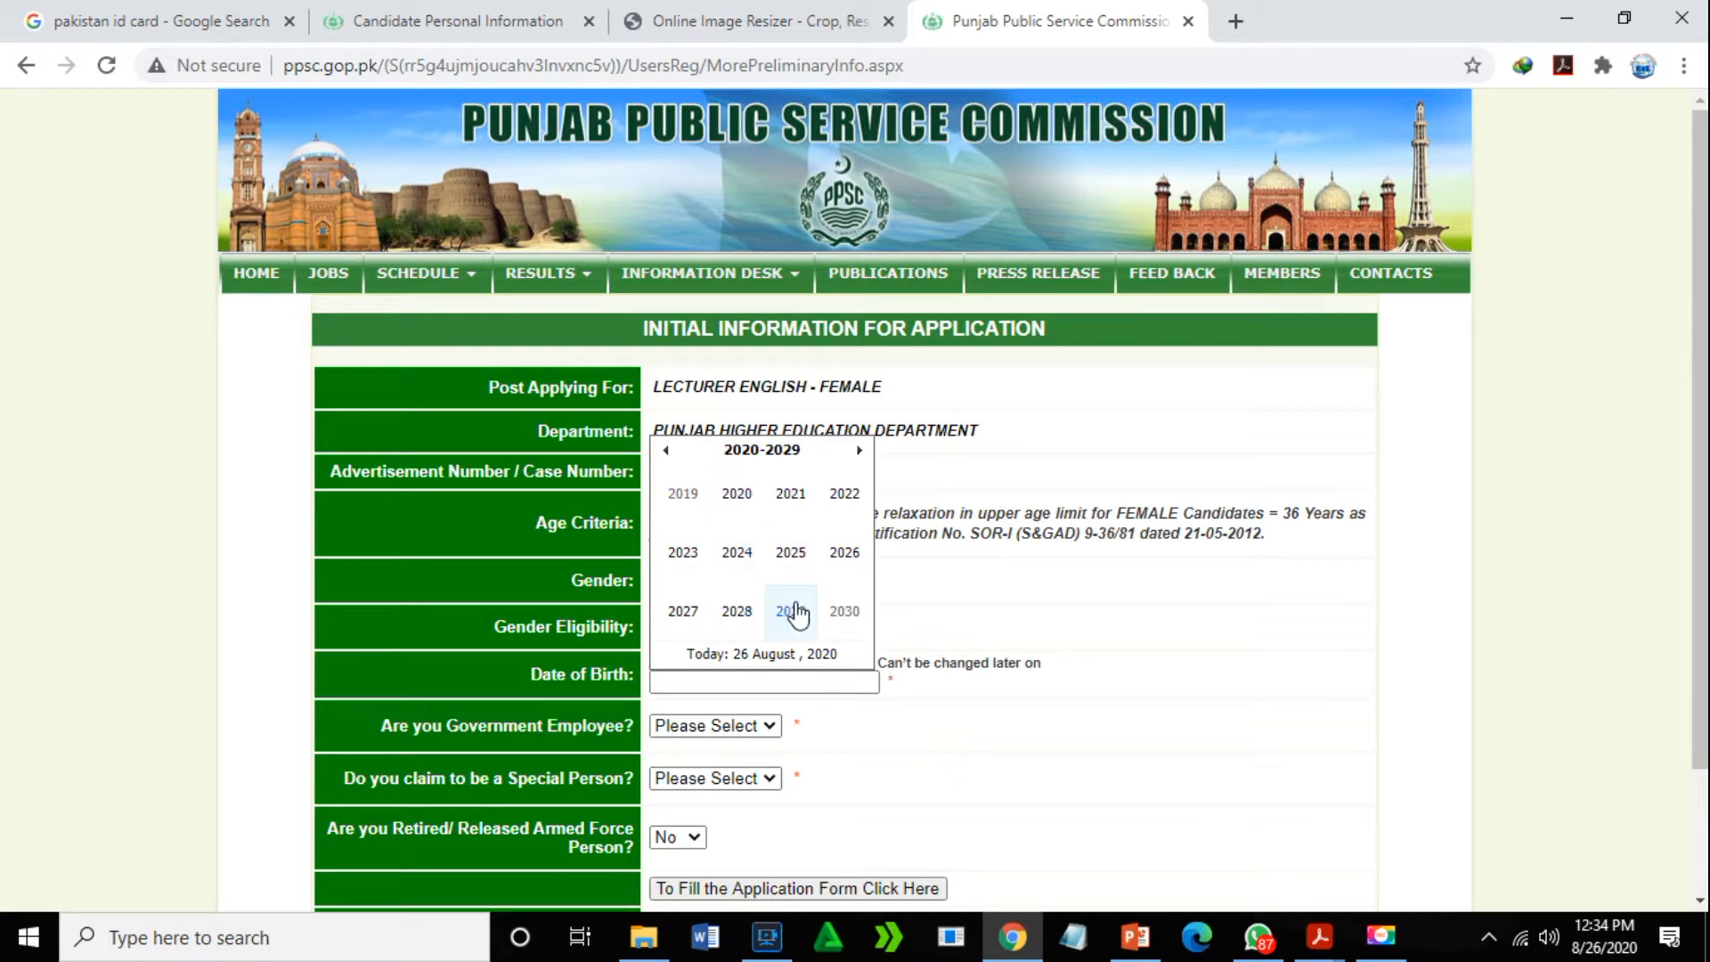
left_click(666, 451)
left_click(666, 450)
left_click(666, 450)
left_click(668, 451)
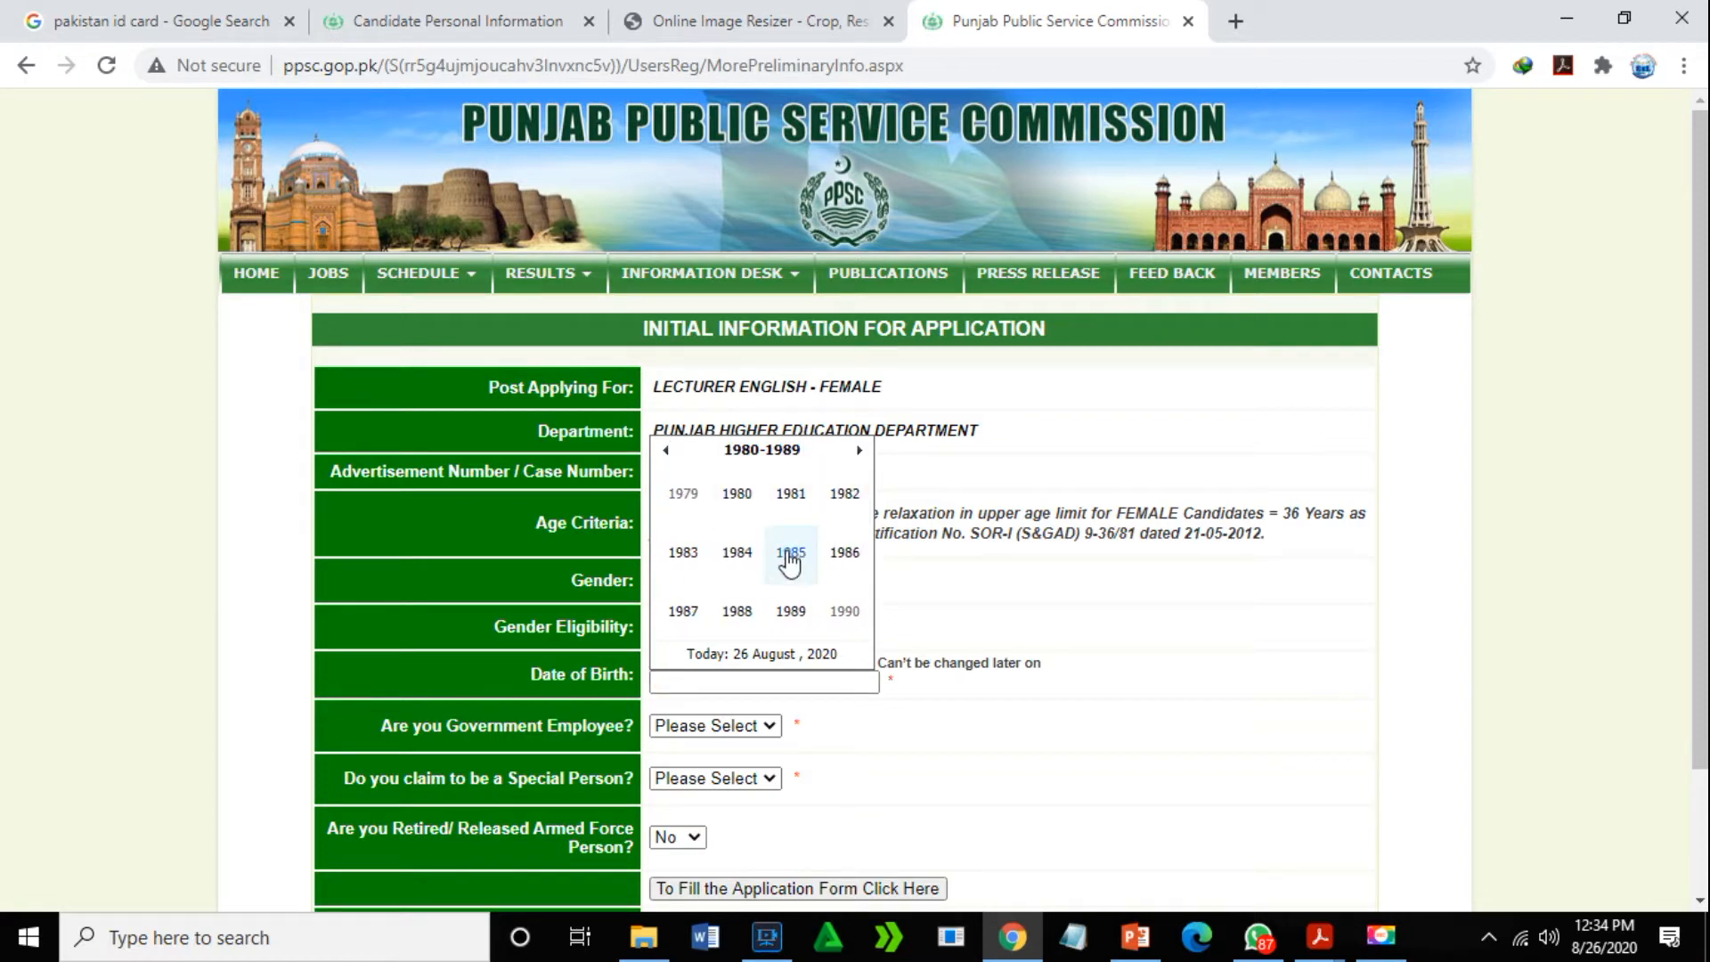
left_click(846, 615)
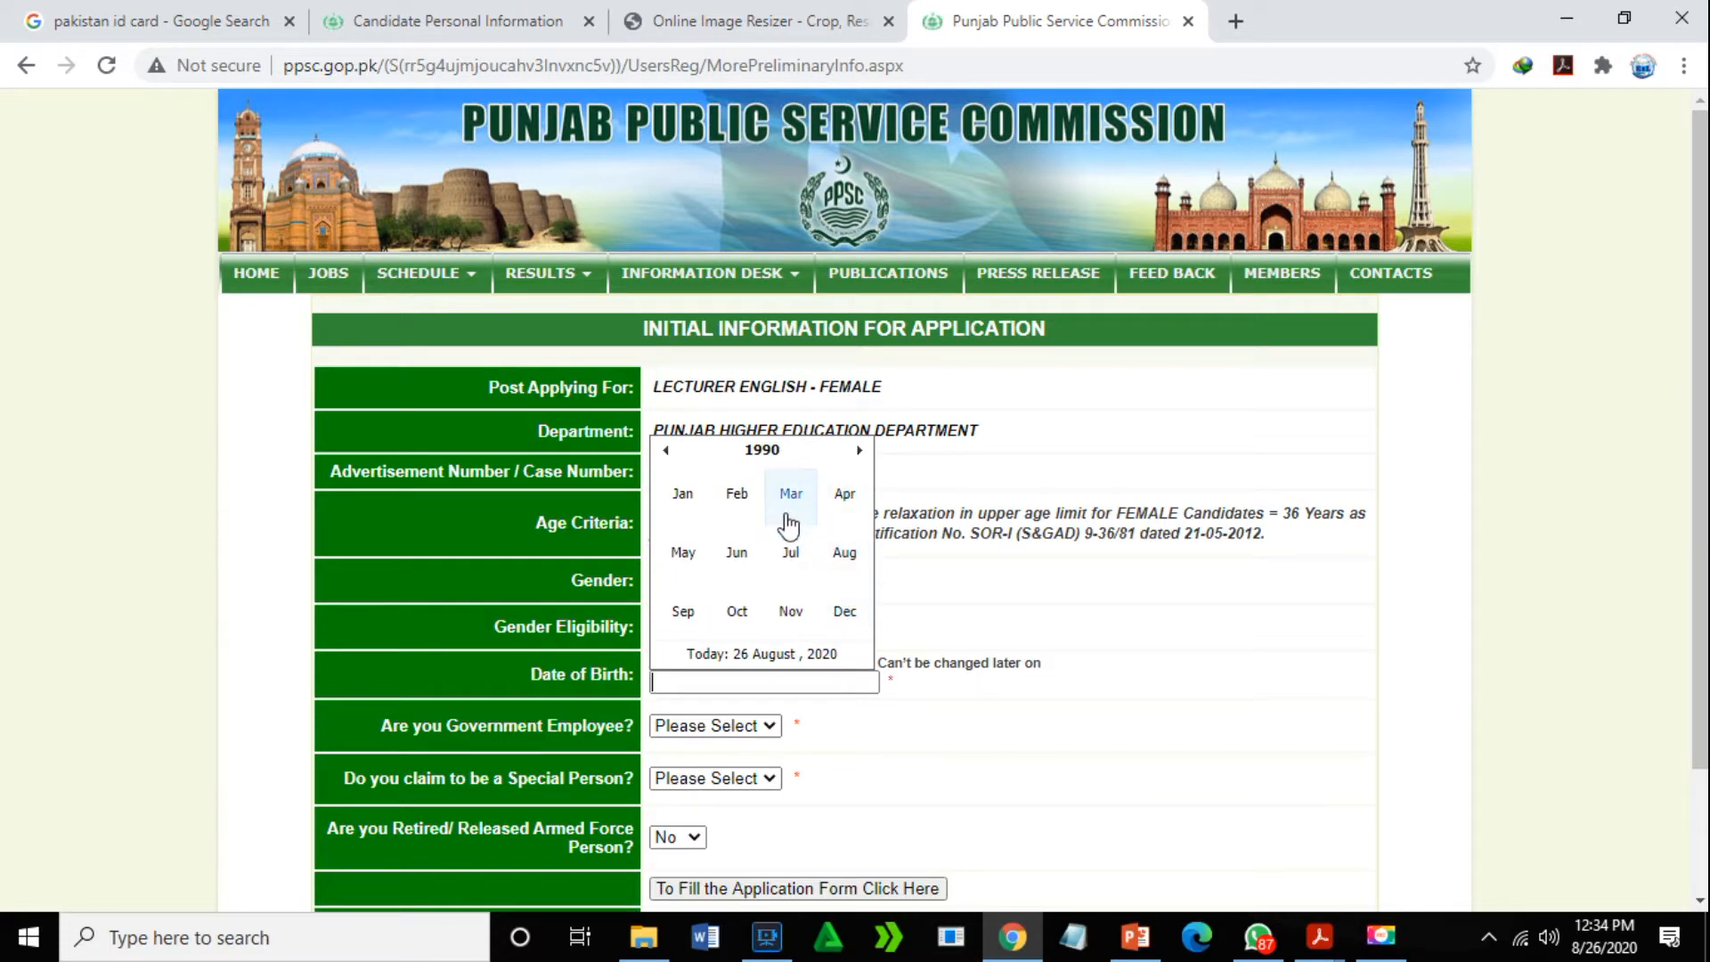
left_click(792, 499)
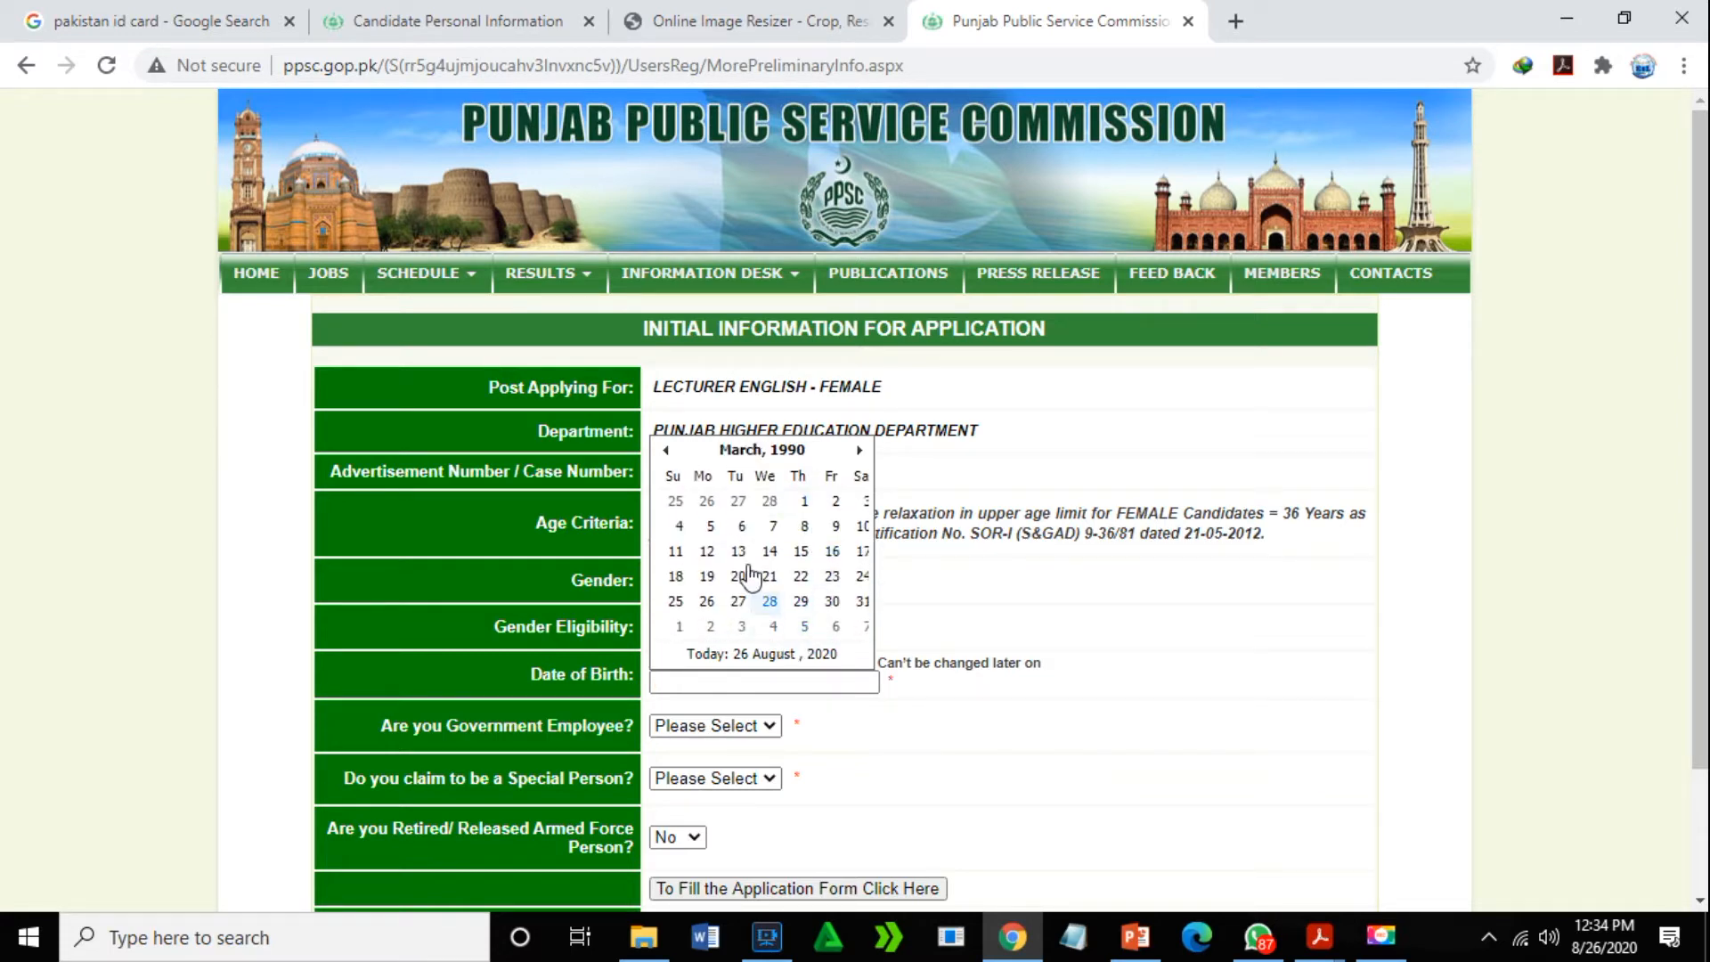
left_click(710, 526)
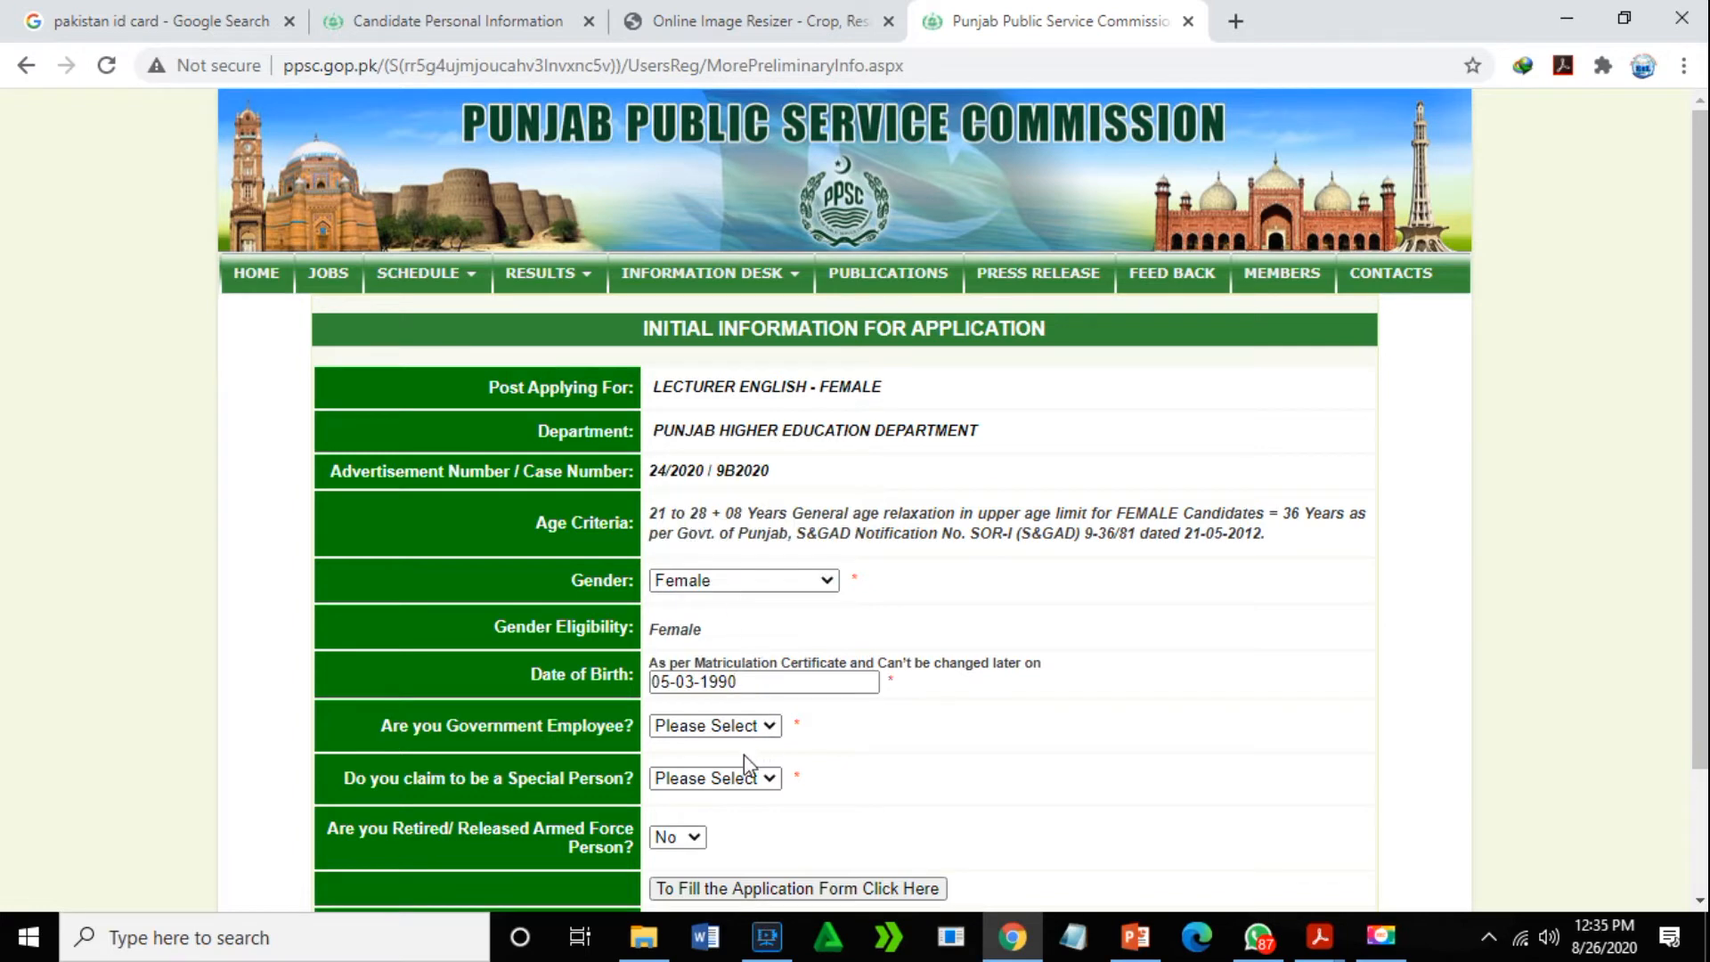
- Mark the applicant as a government employee with service type Punjab
left_click(768, 724)
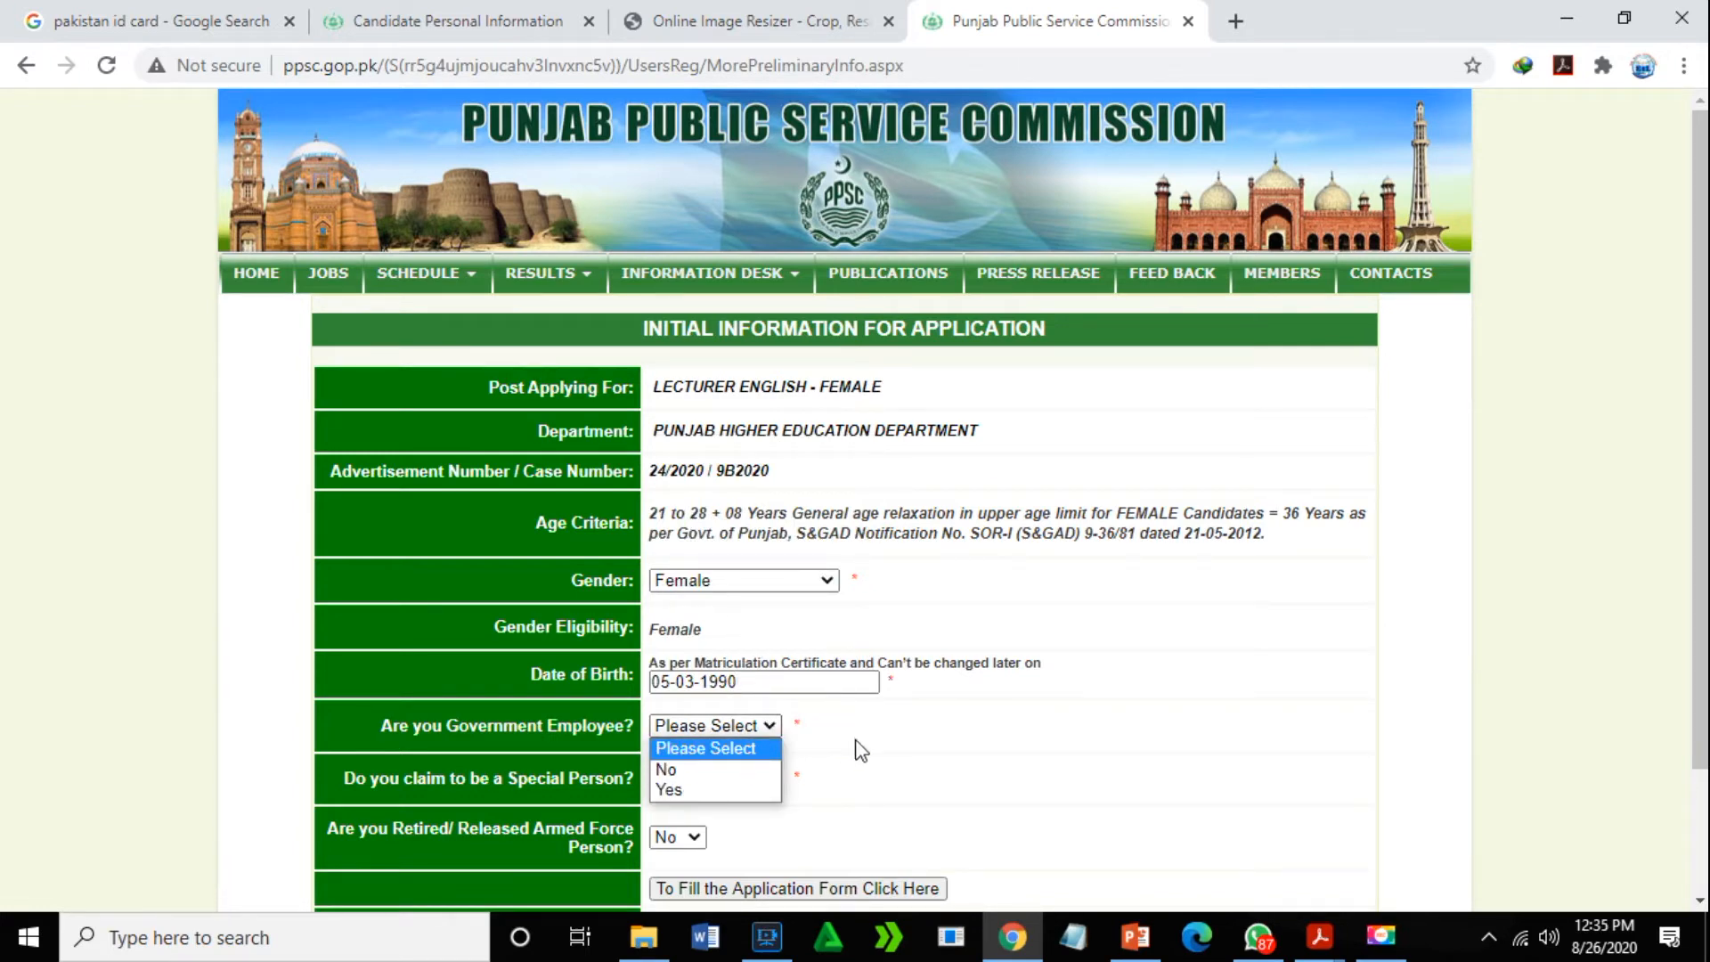
left_click(893, 749)
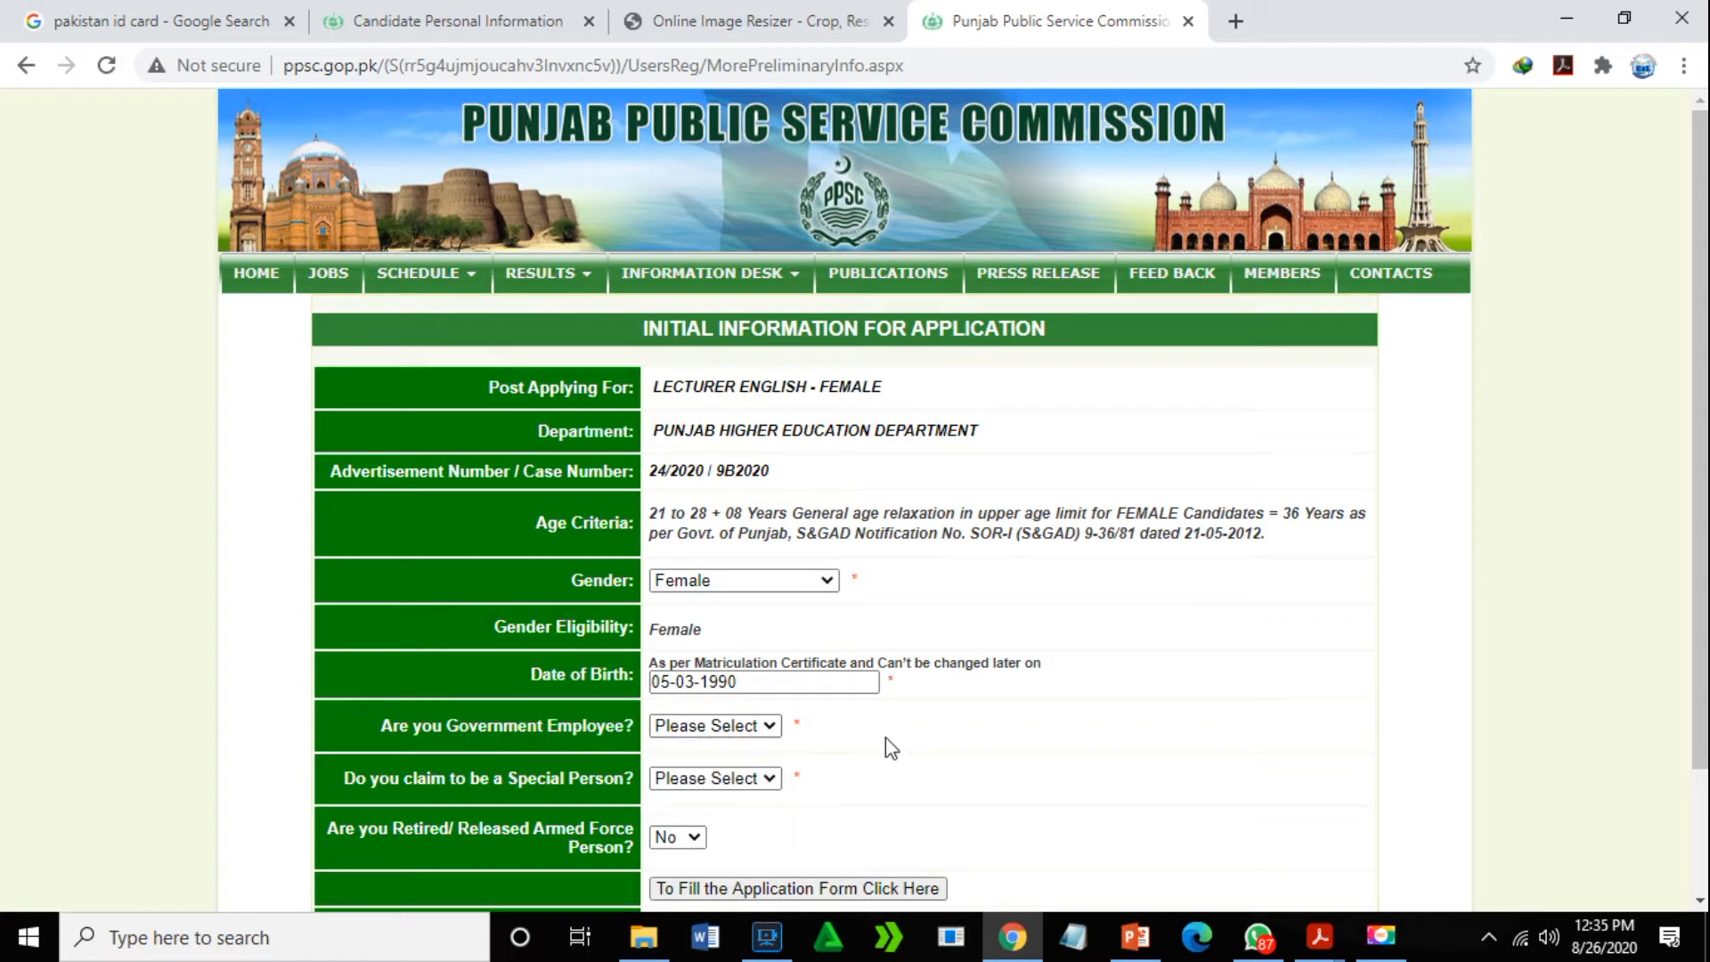
left_click(768, 726)
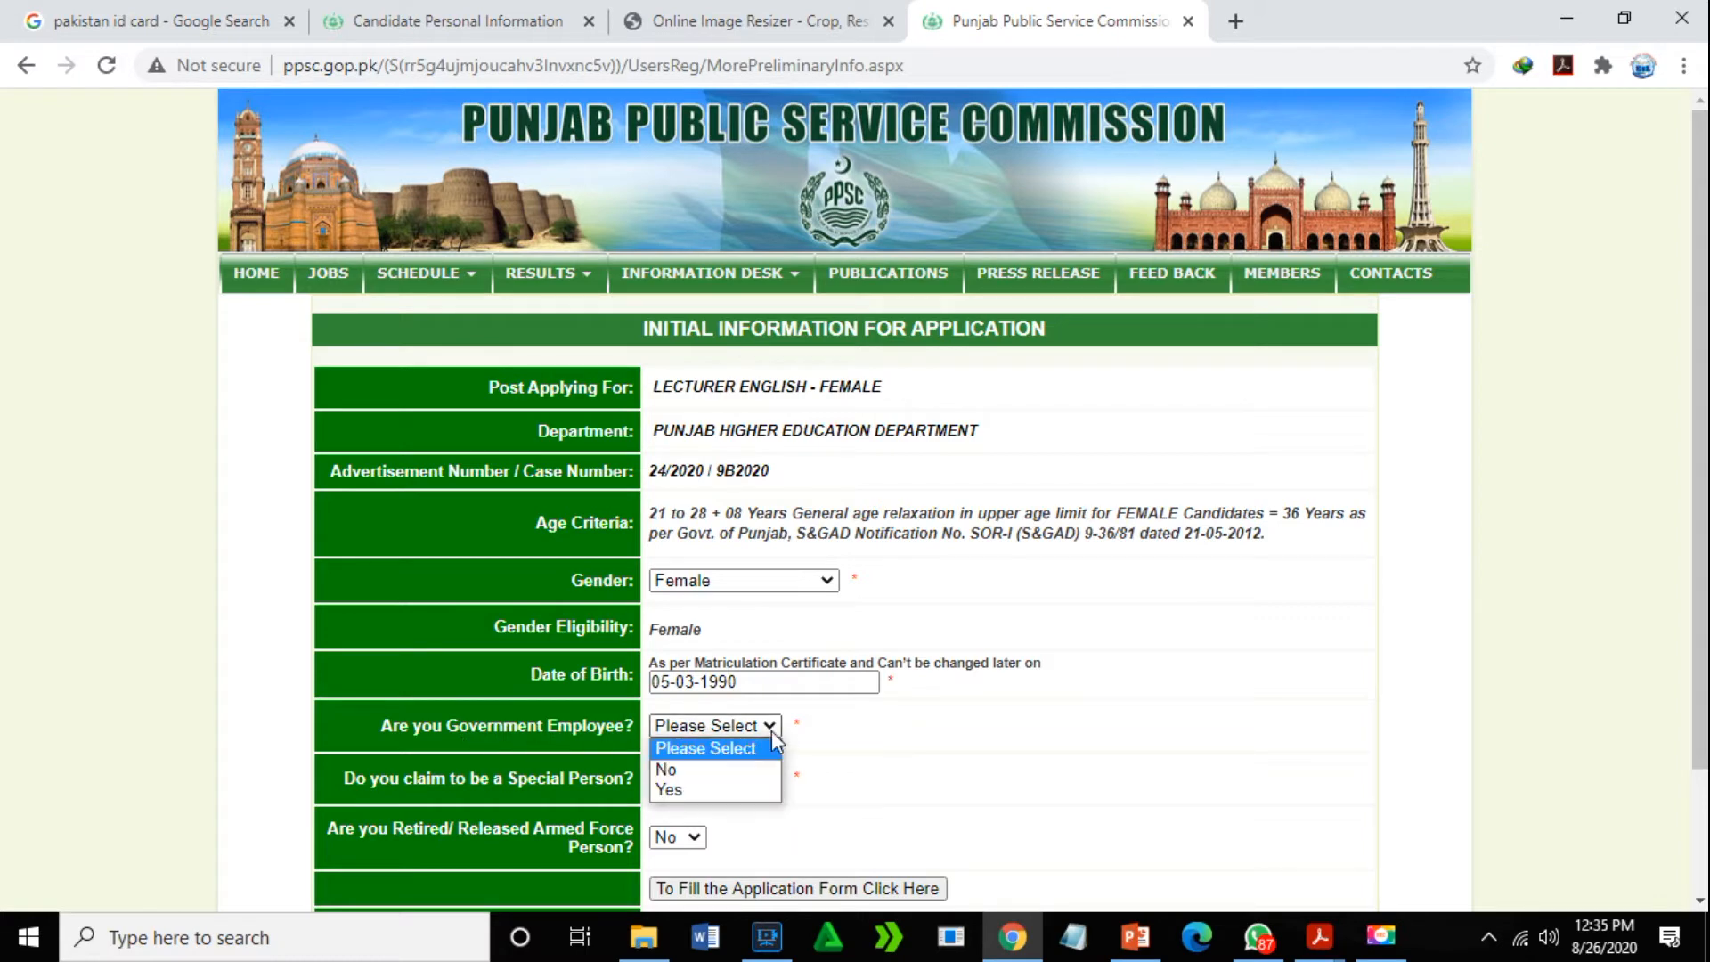
left_click(688, 790)
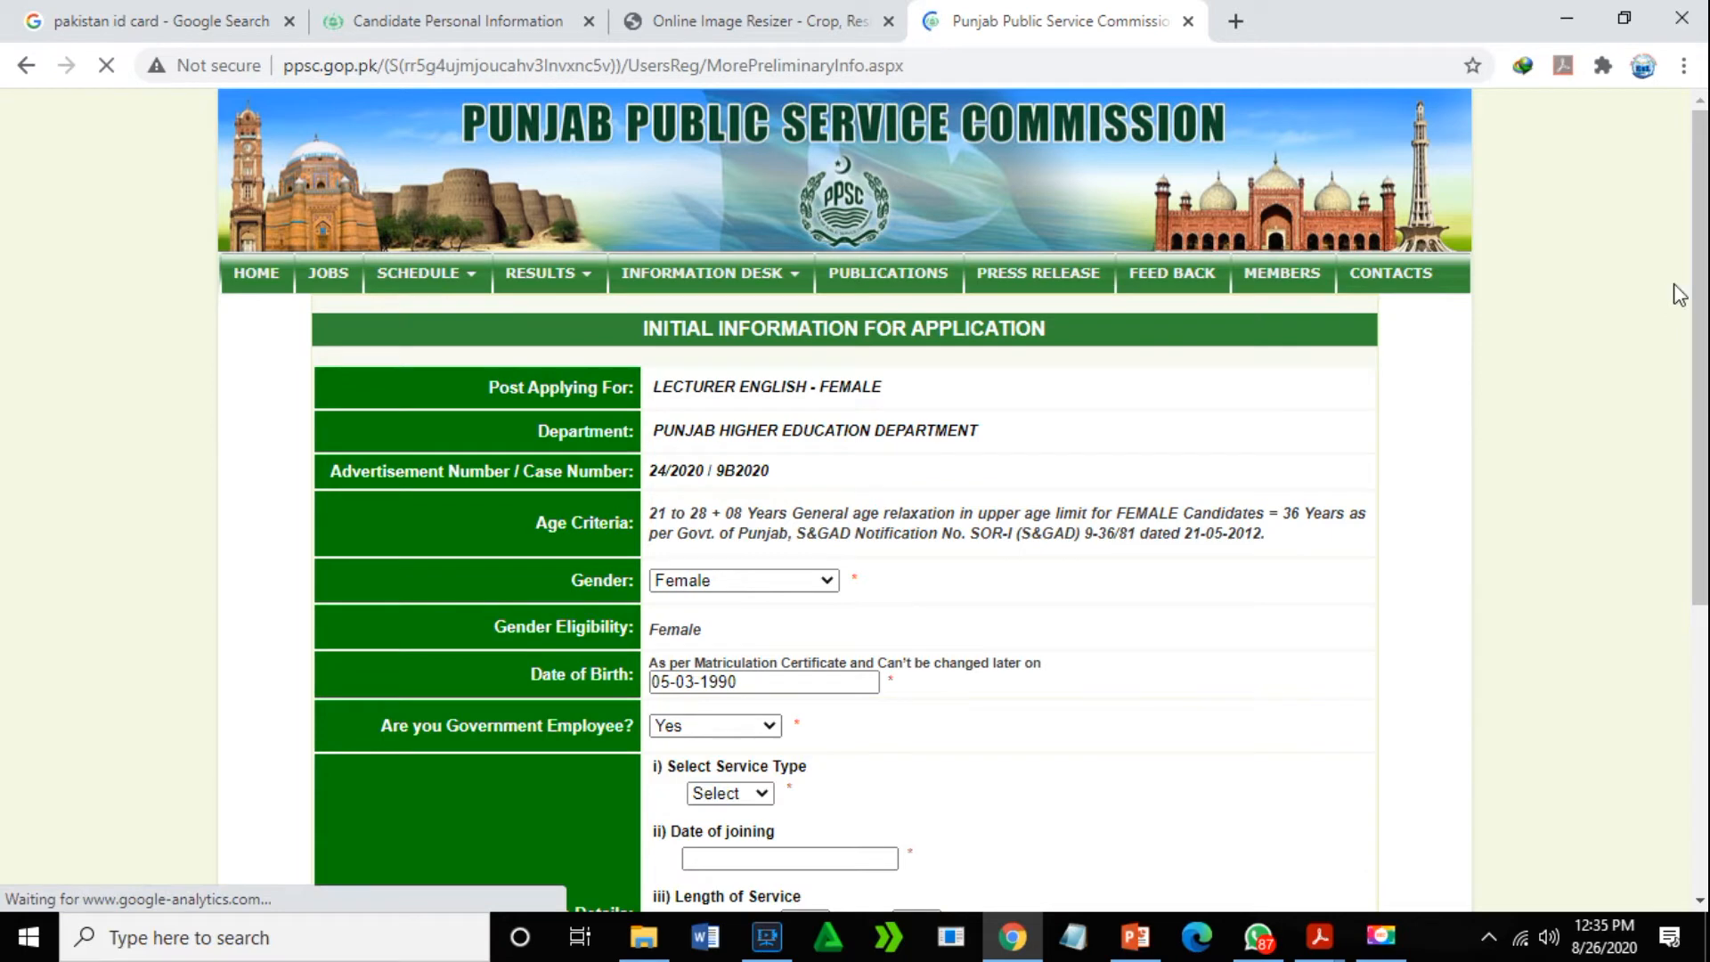
scroll(1671, 303, "down", 4)
left_click(762, 454)
left_click(744, 494)
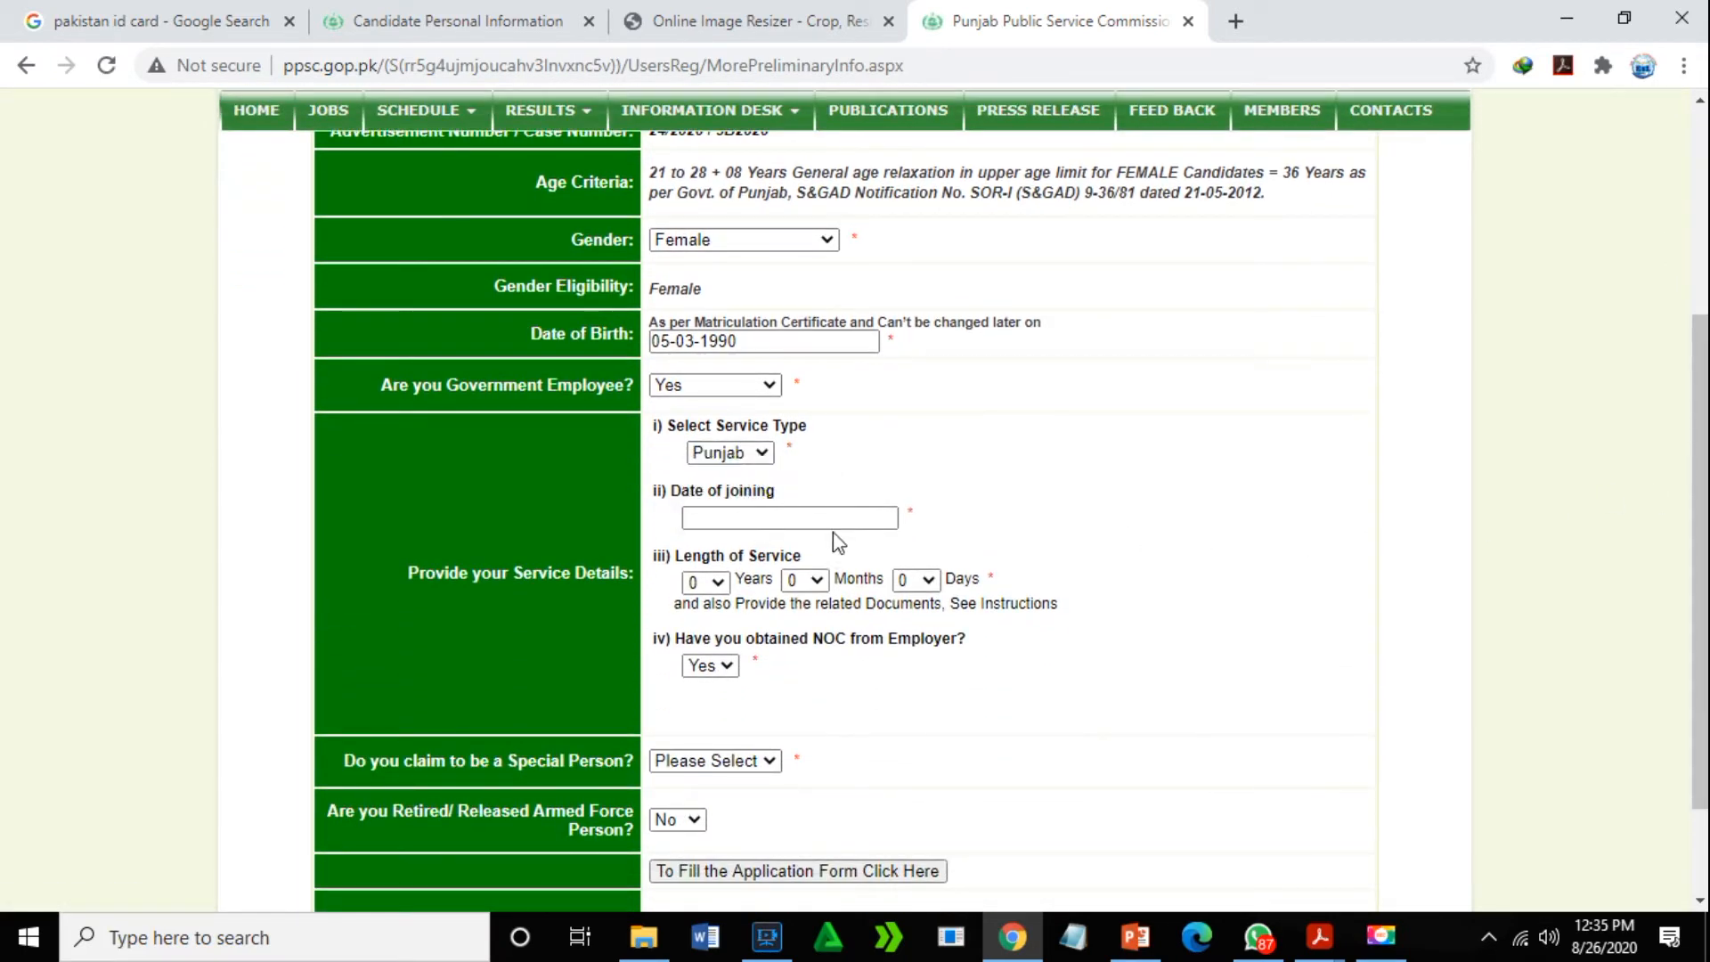
- Pick 05-02-2008 as the date of joining from the calendar, then start clearing it
left_click(824, 519)
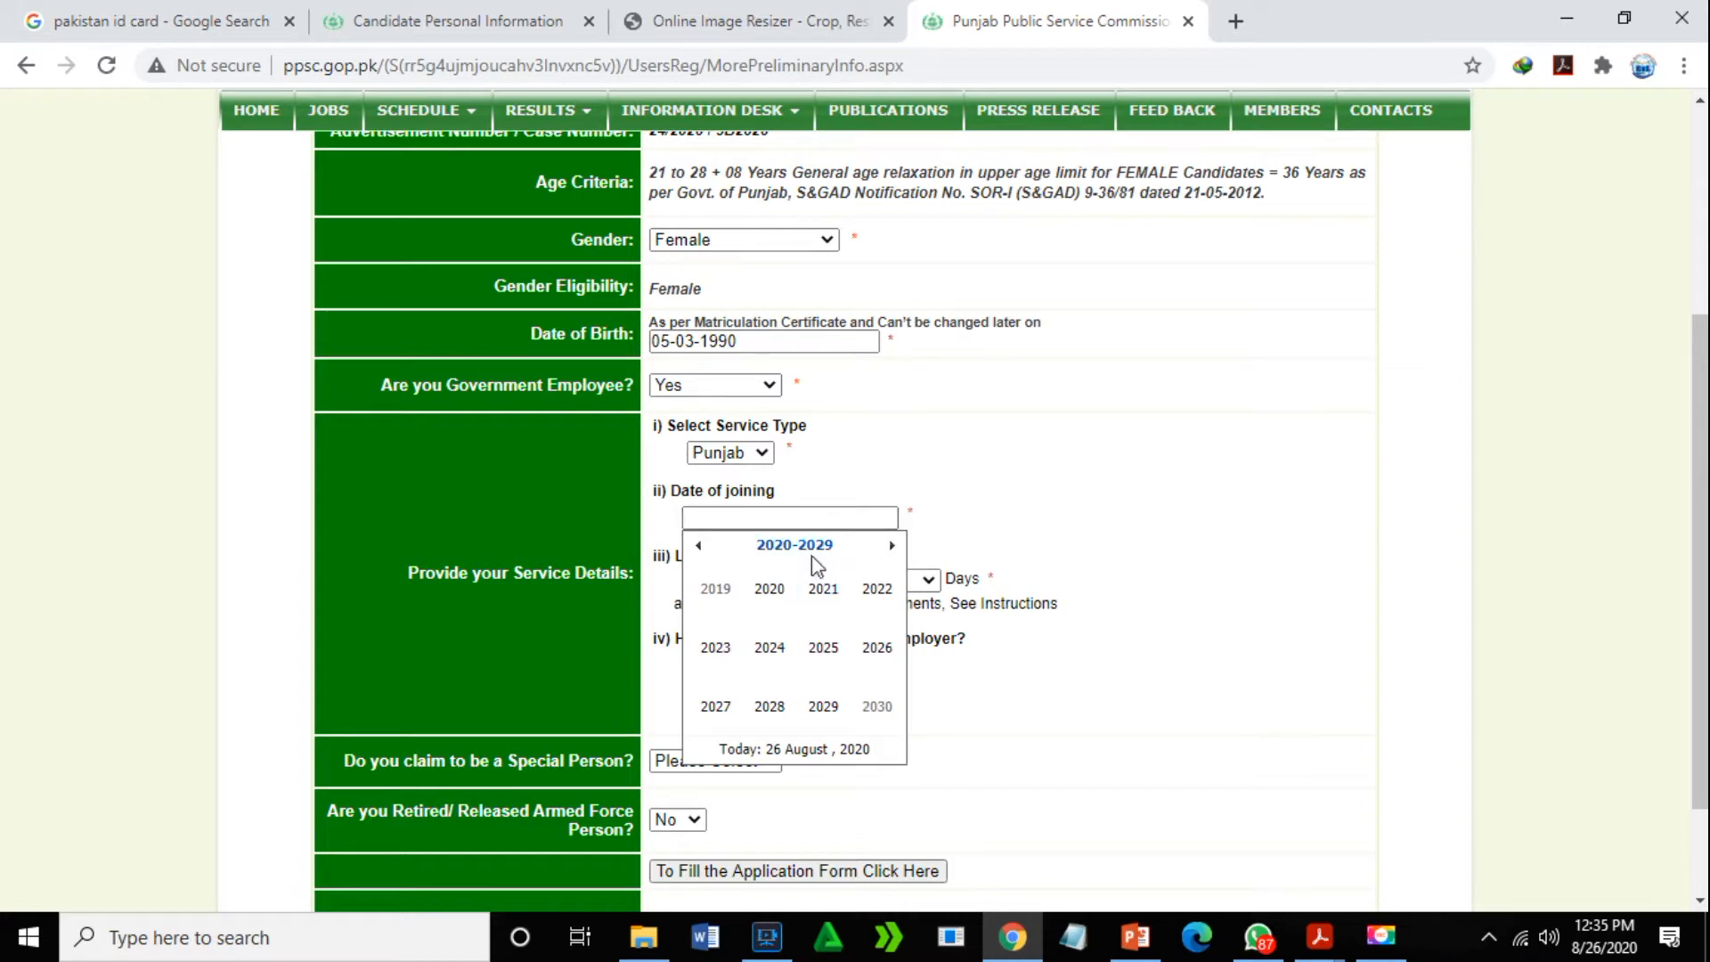
left_click(697, 547)
left_click(696, 548)
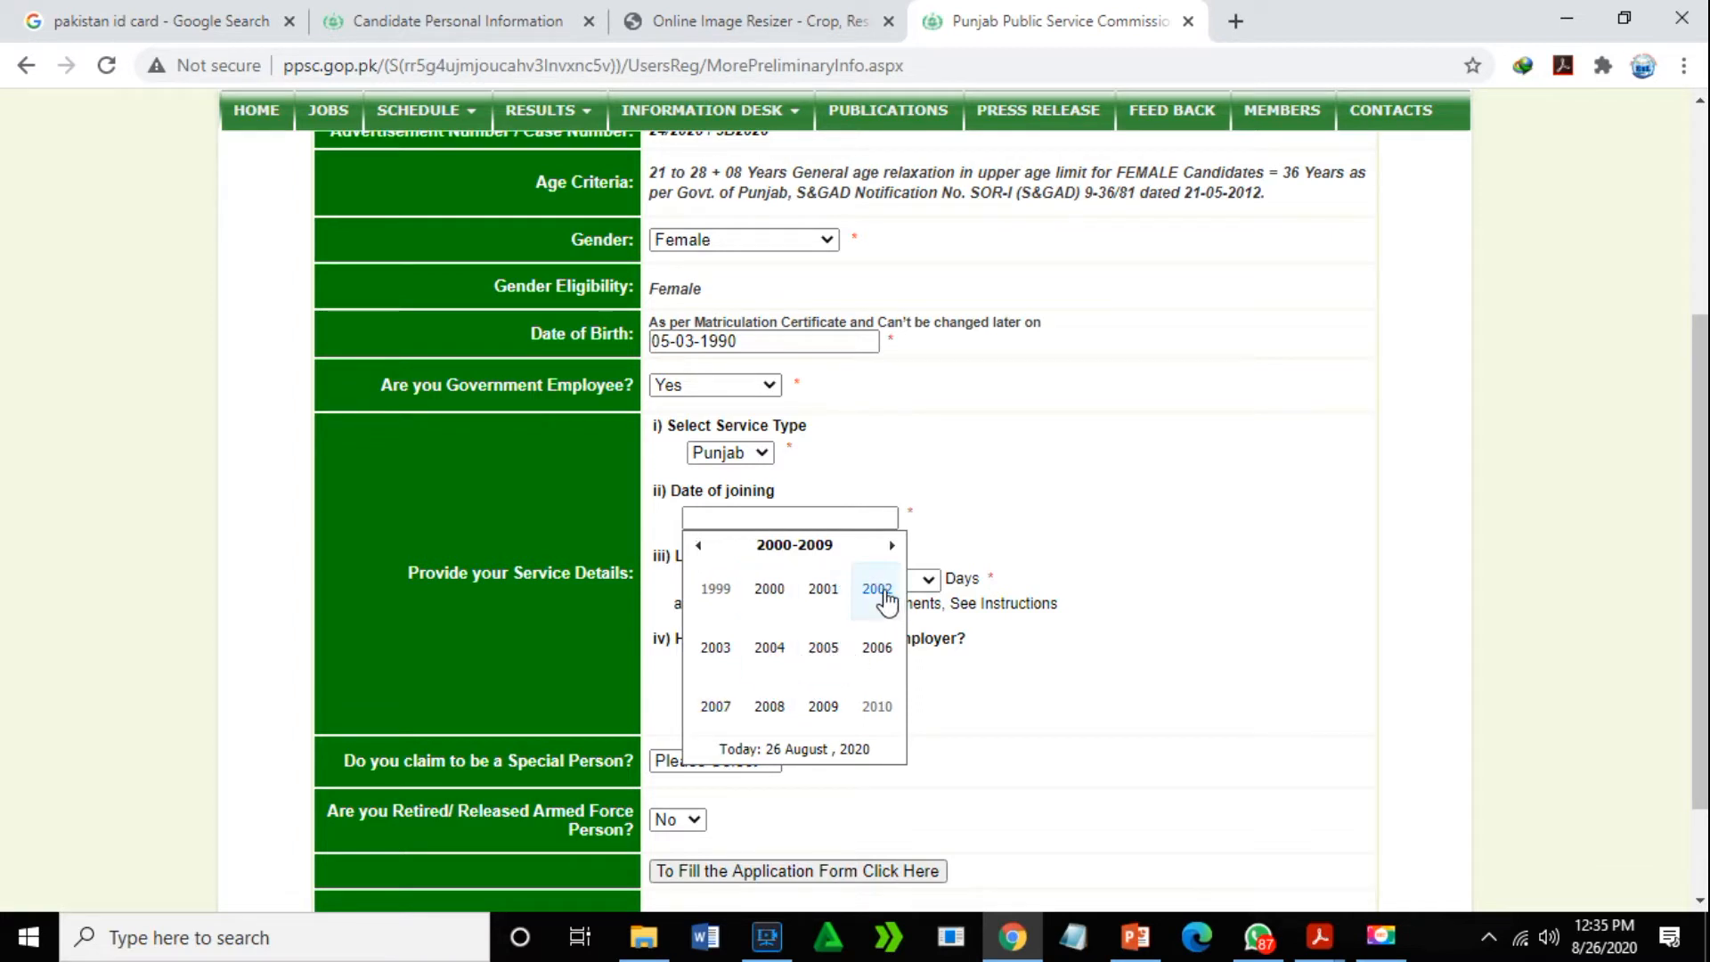
left_click(770, 707)
left_click(775, 606)
left_click(775, 626)
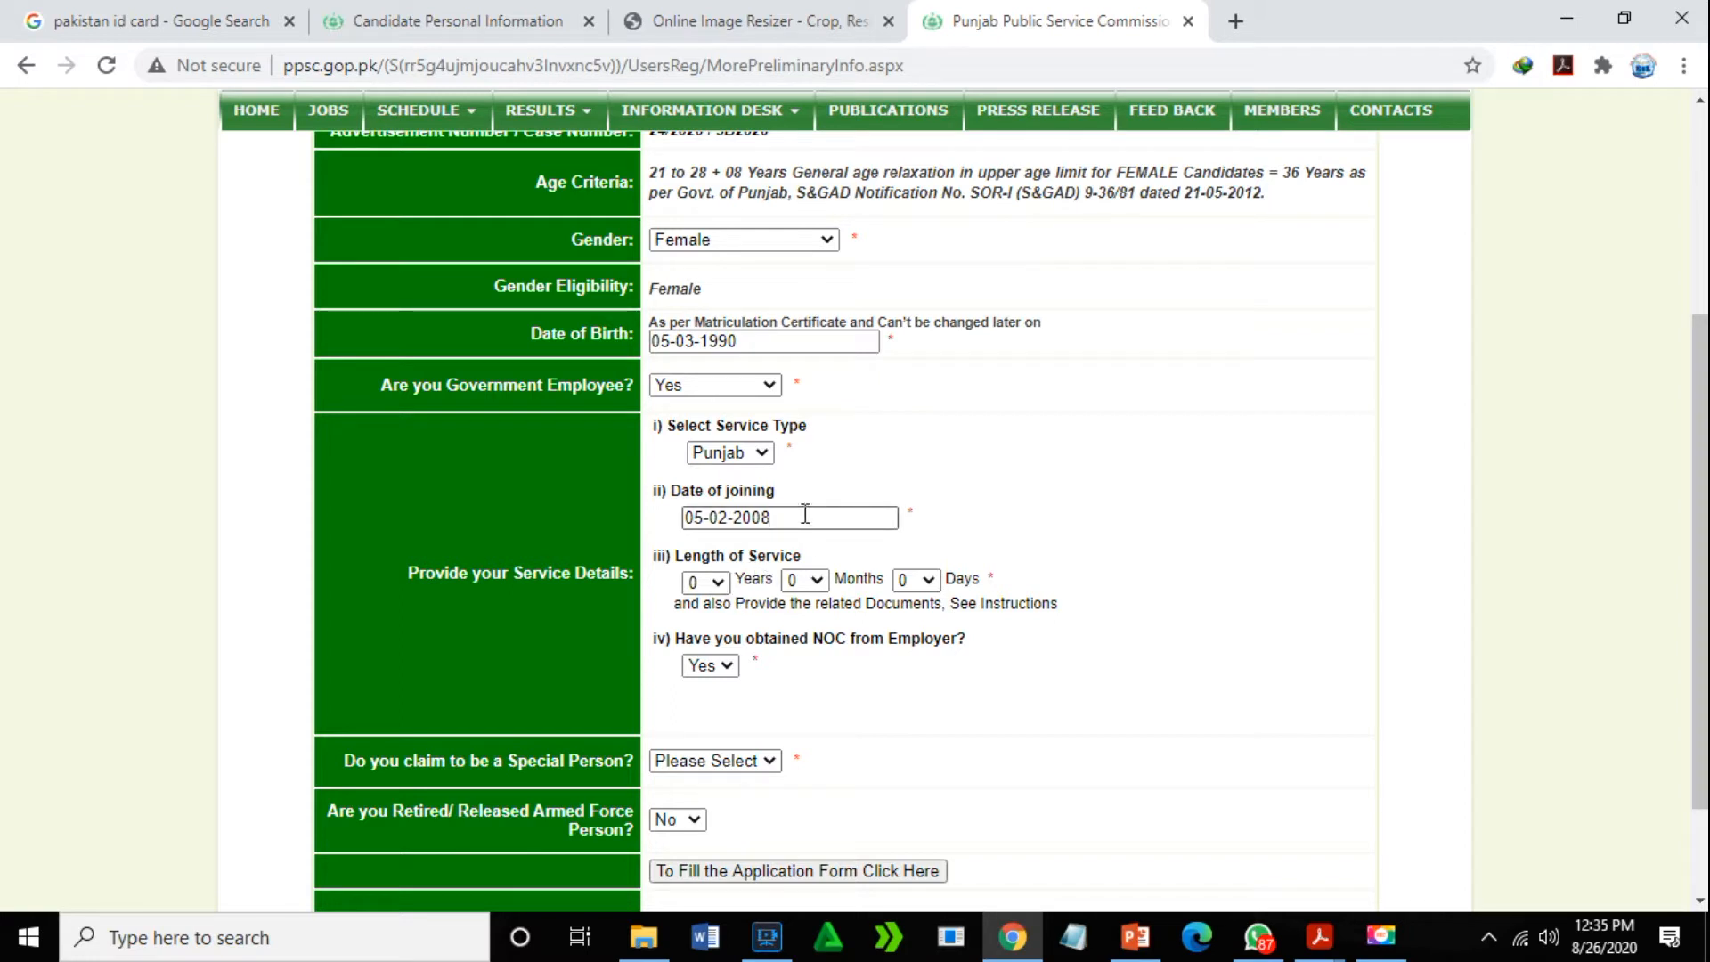
key("BackSpace")
key("BackSpace")
key("BackSpace")
key("BackSpace")
key("BackSpace")
key("BackSpace")
key("BackSpace")
key("BackSpace")
key("BackSpace")
key("BackSpace")
- Re-pick the date of joining in the calendar as 01-01-2019
left_click(771, 519)
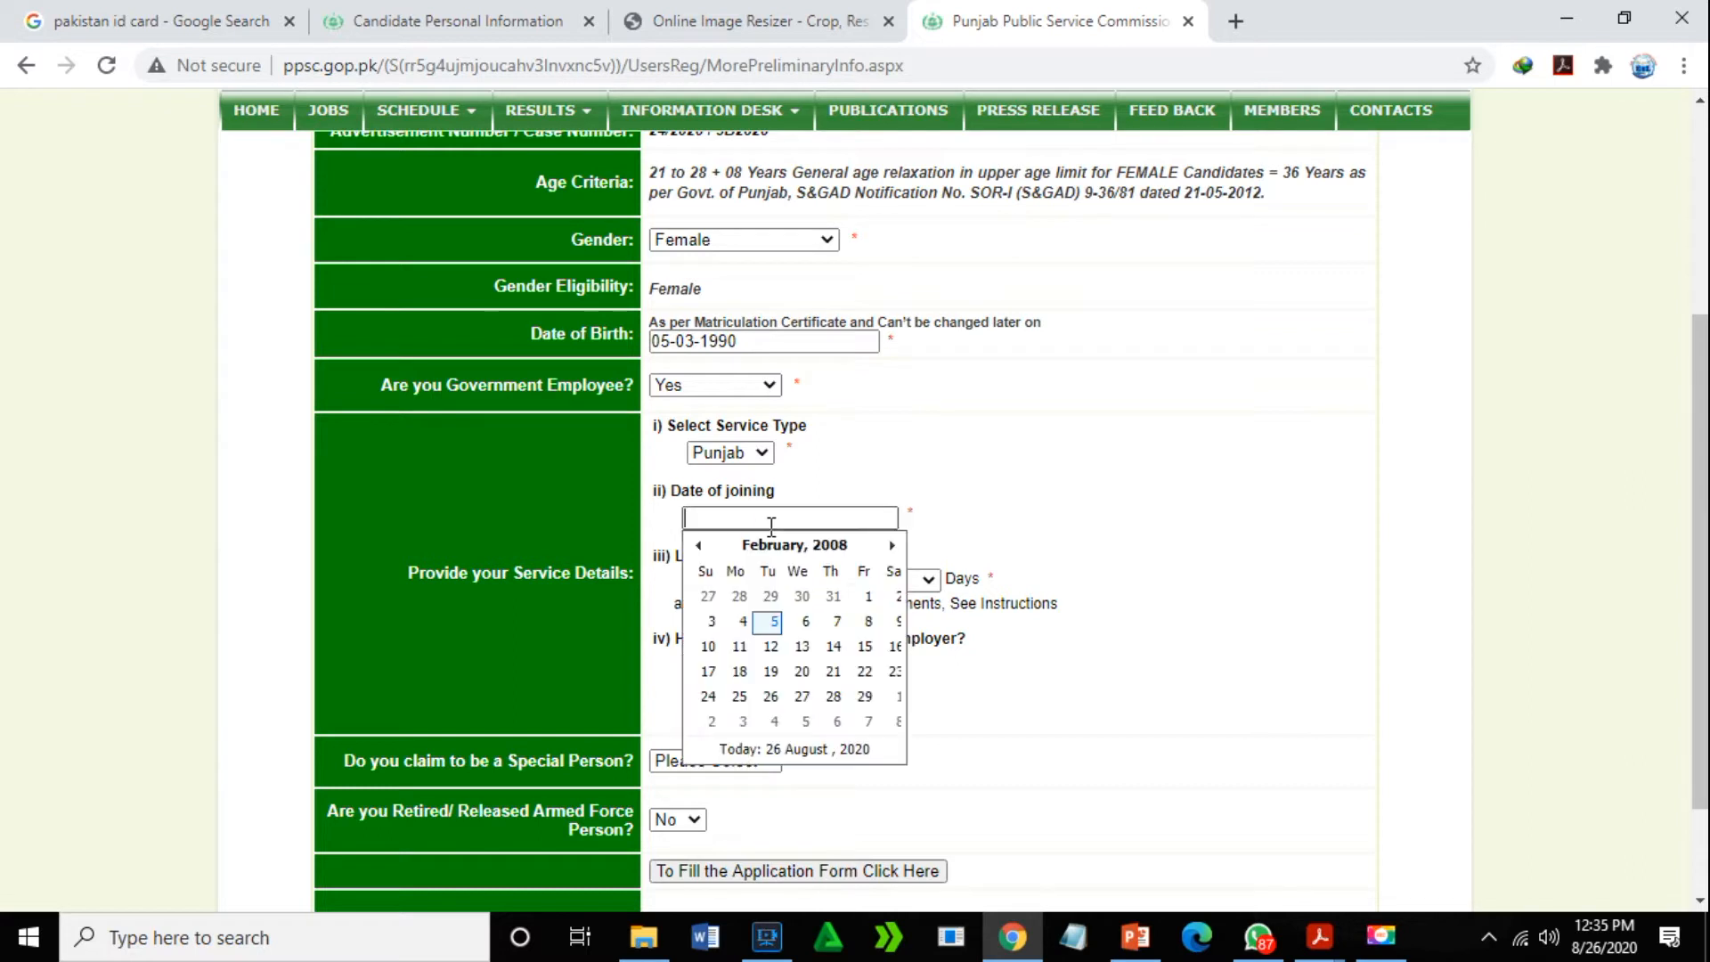
left_click(894, 541)
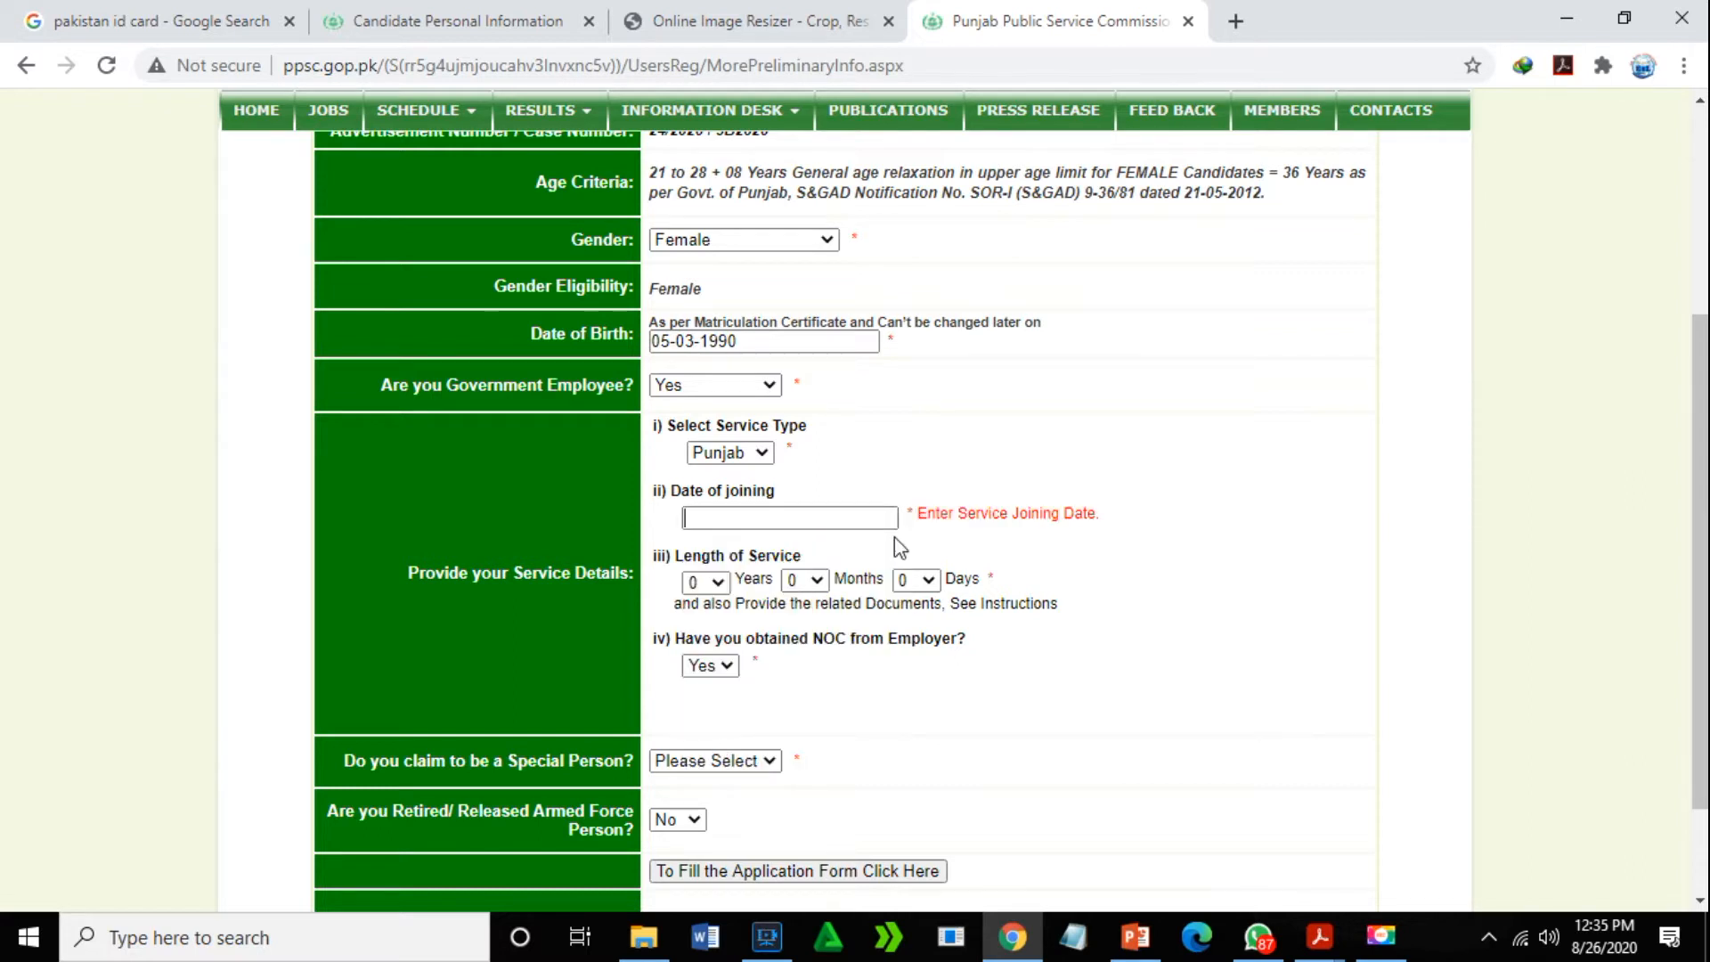
left_click(865, 518)
left_click(892, 545)
left_click(892, 546)
left_click(698, 546)
left_click(699, 546)
left_click(699, 546)
left_click(699, 546)
left_click(698, 546)
left_click(700, 546)
left_click(700, 547)
left_click(699, 546)
left_click(700, 546)
left_click(699, 546)
left_click(699, 546)
left_click(699, 546)
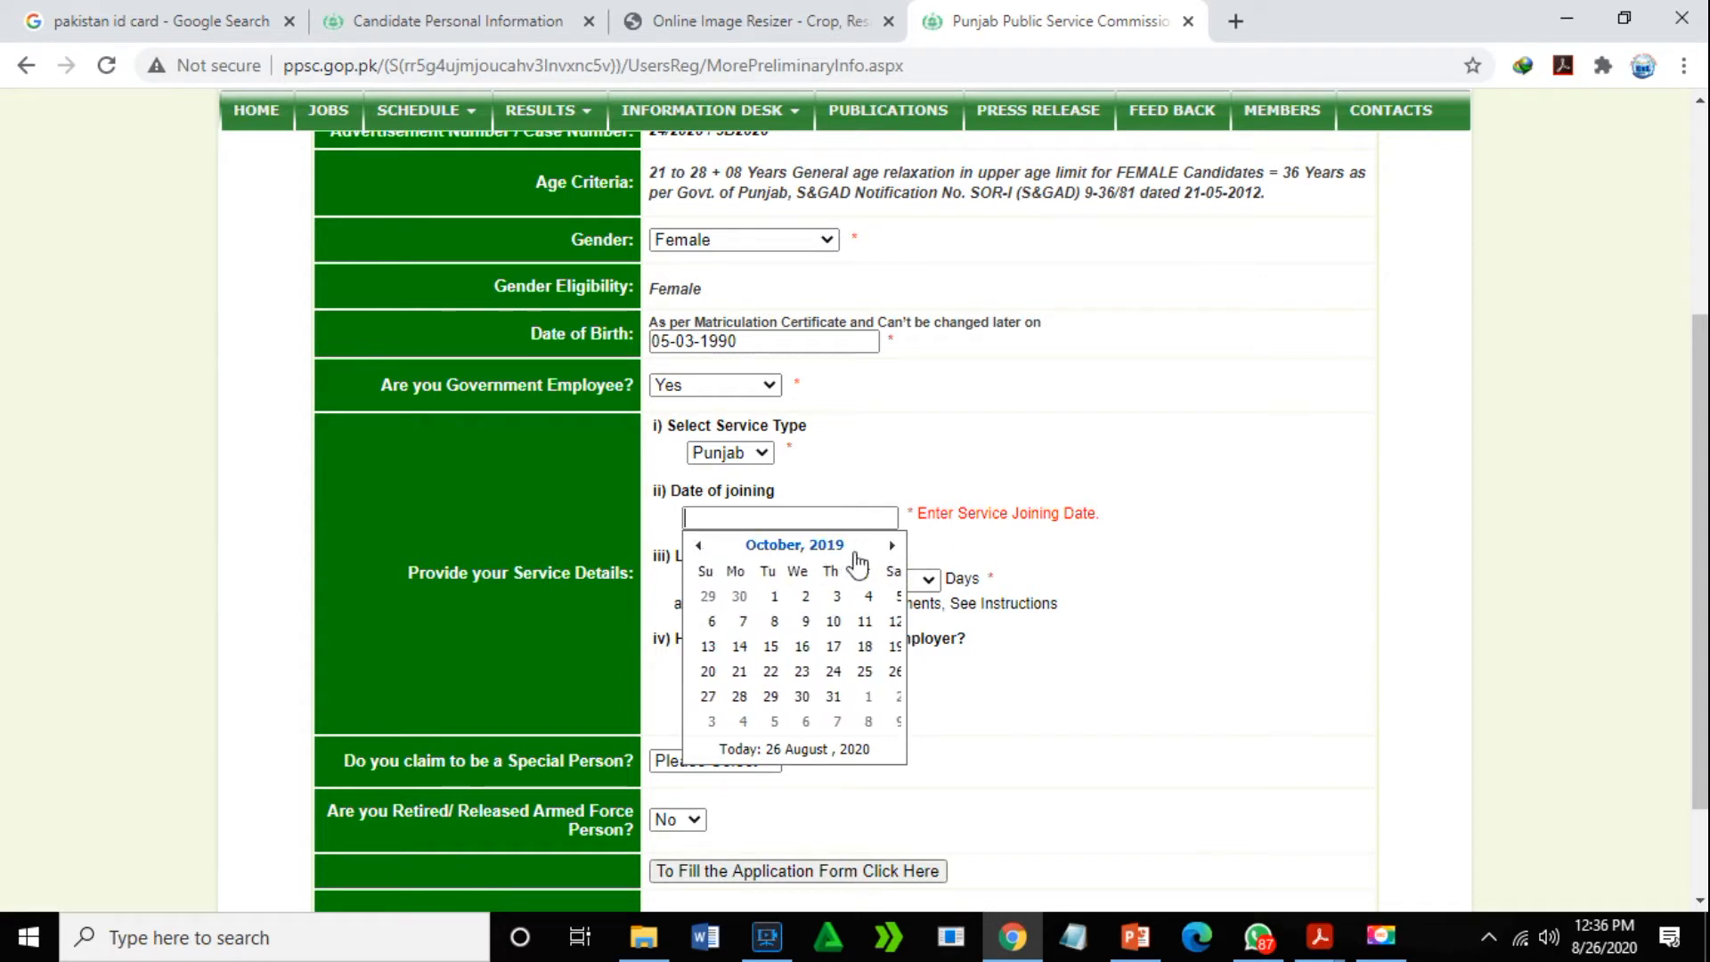
left_click(810, 544)
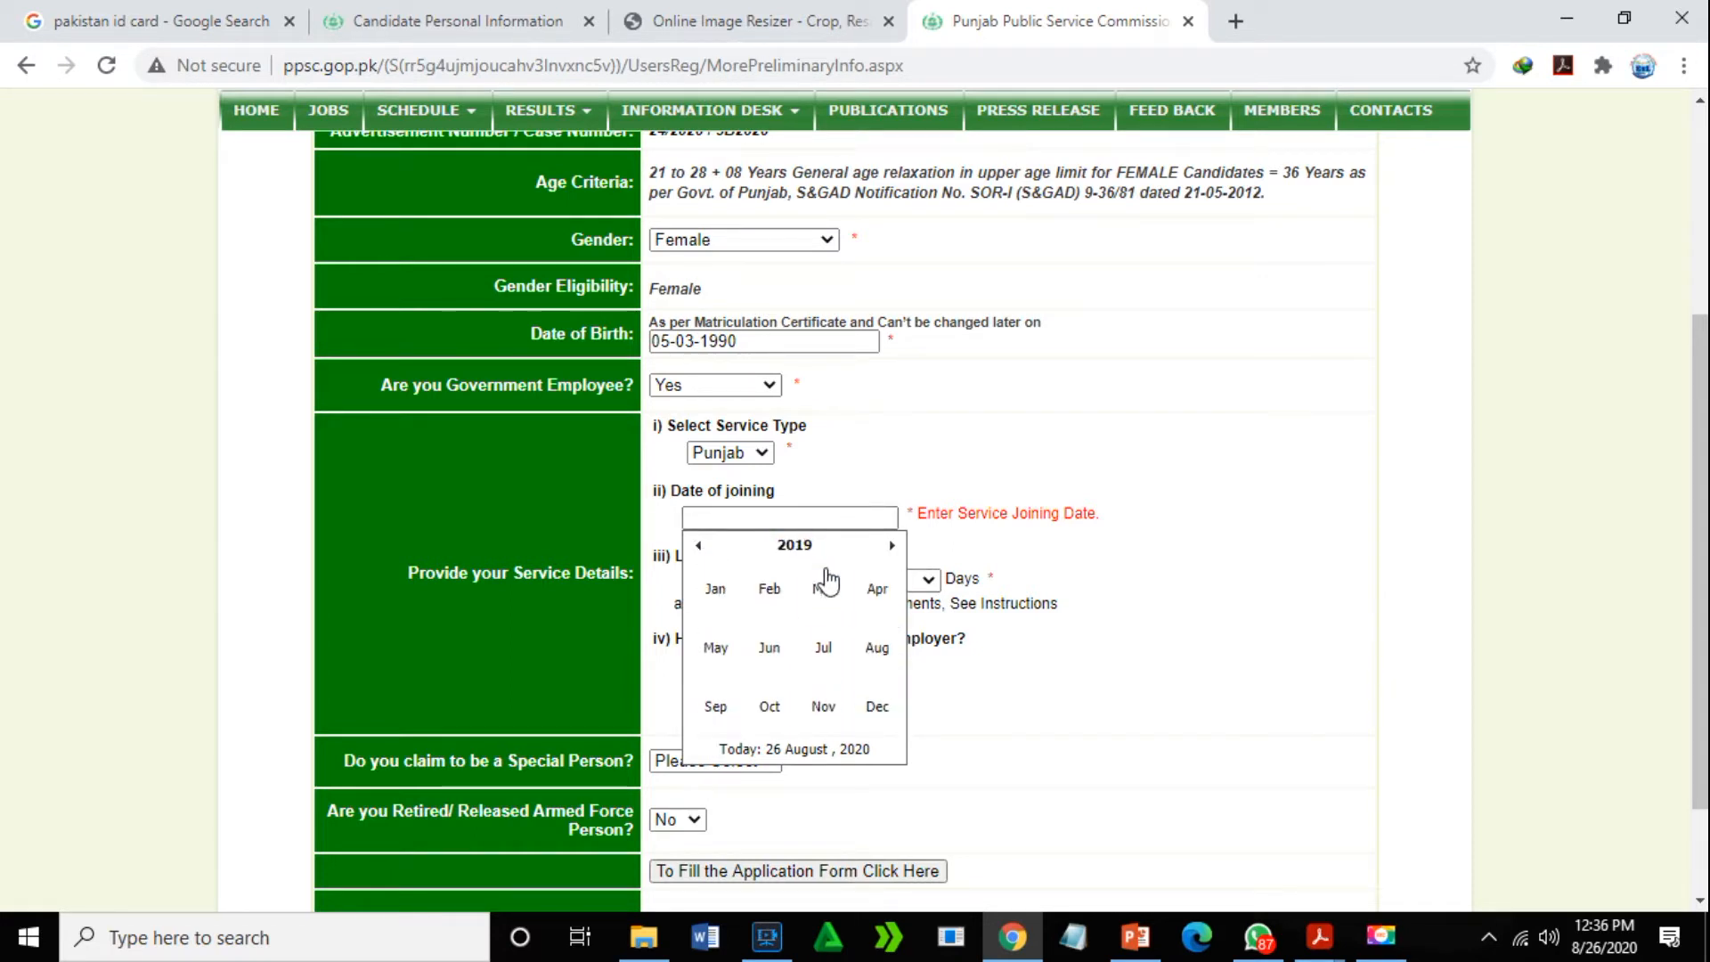
left_click(713, 591)
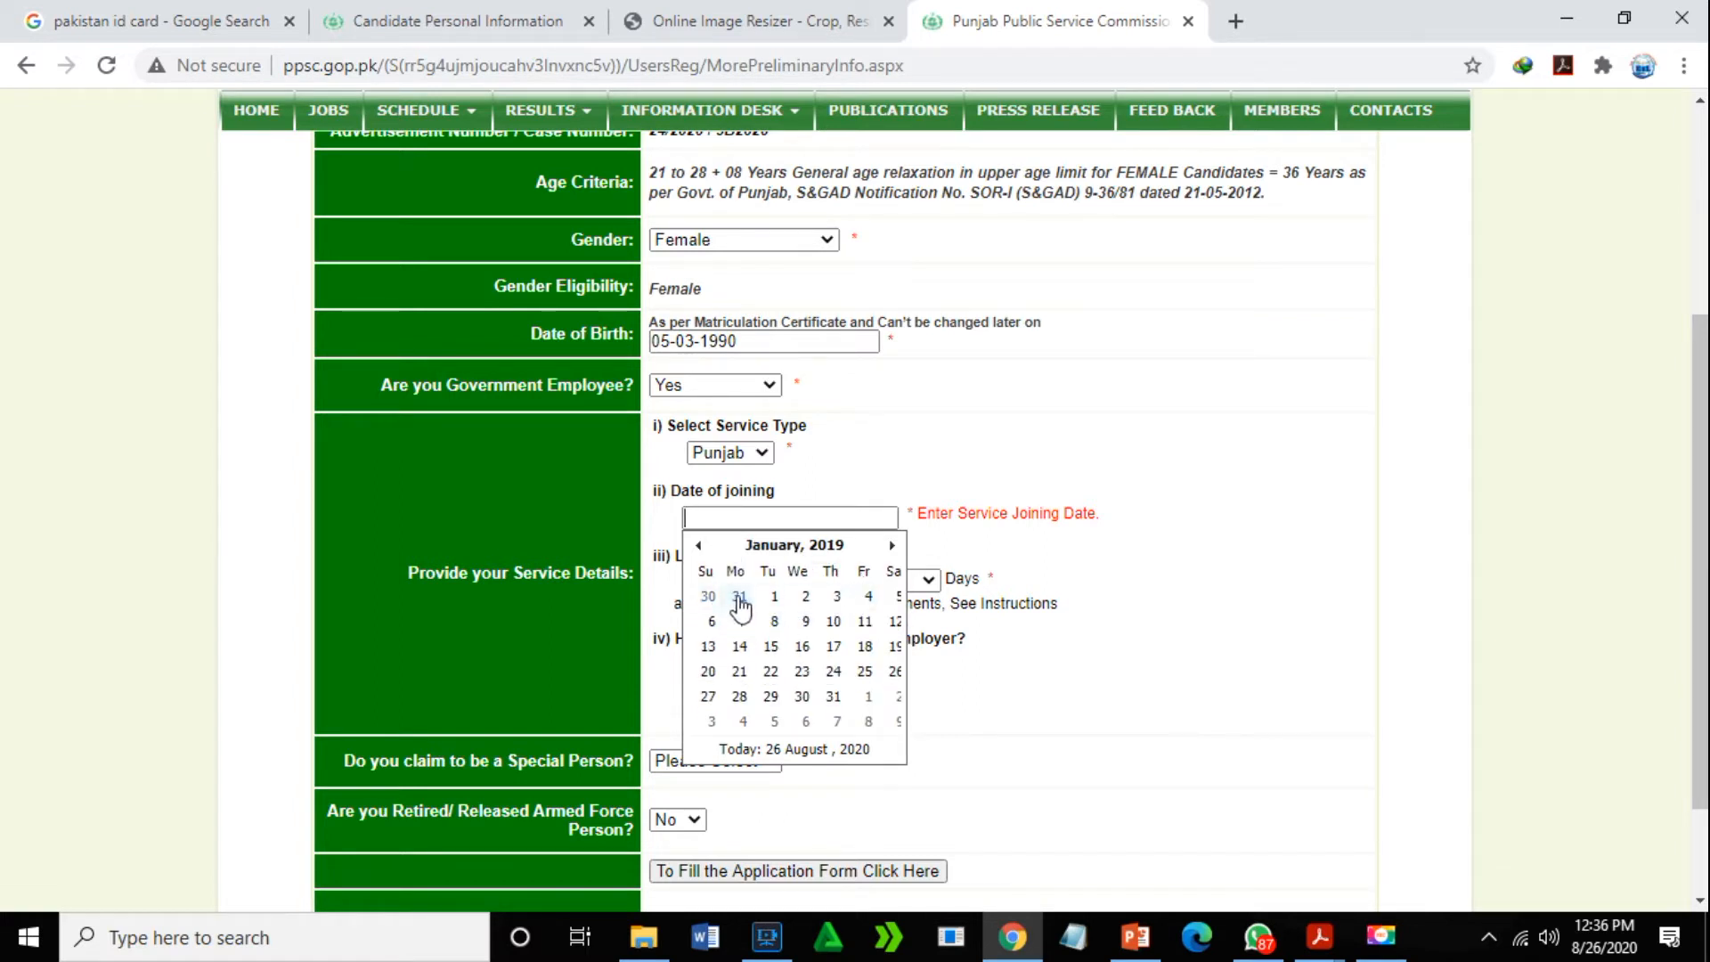
left_click(774, 597)
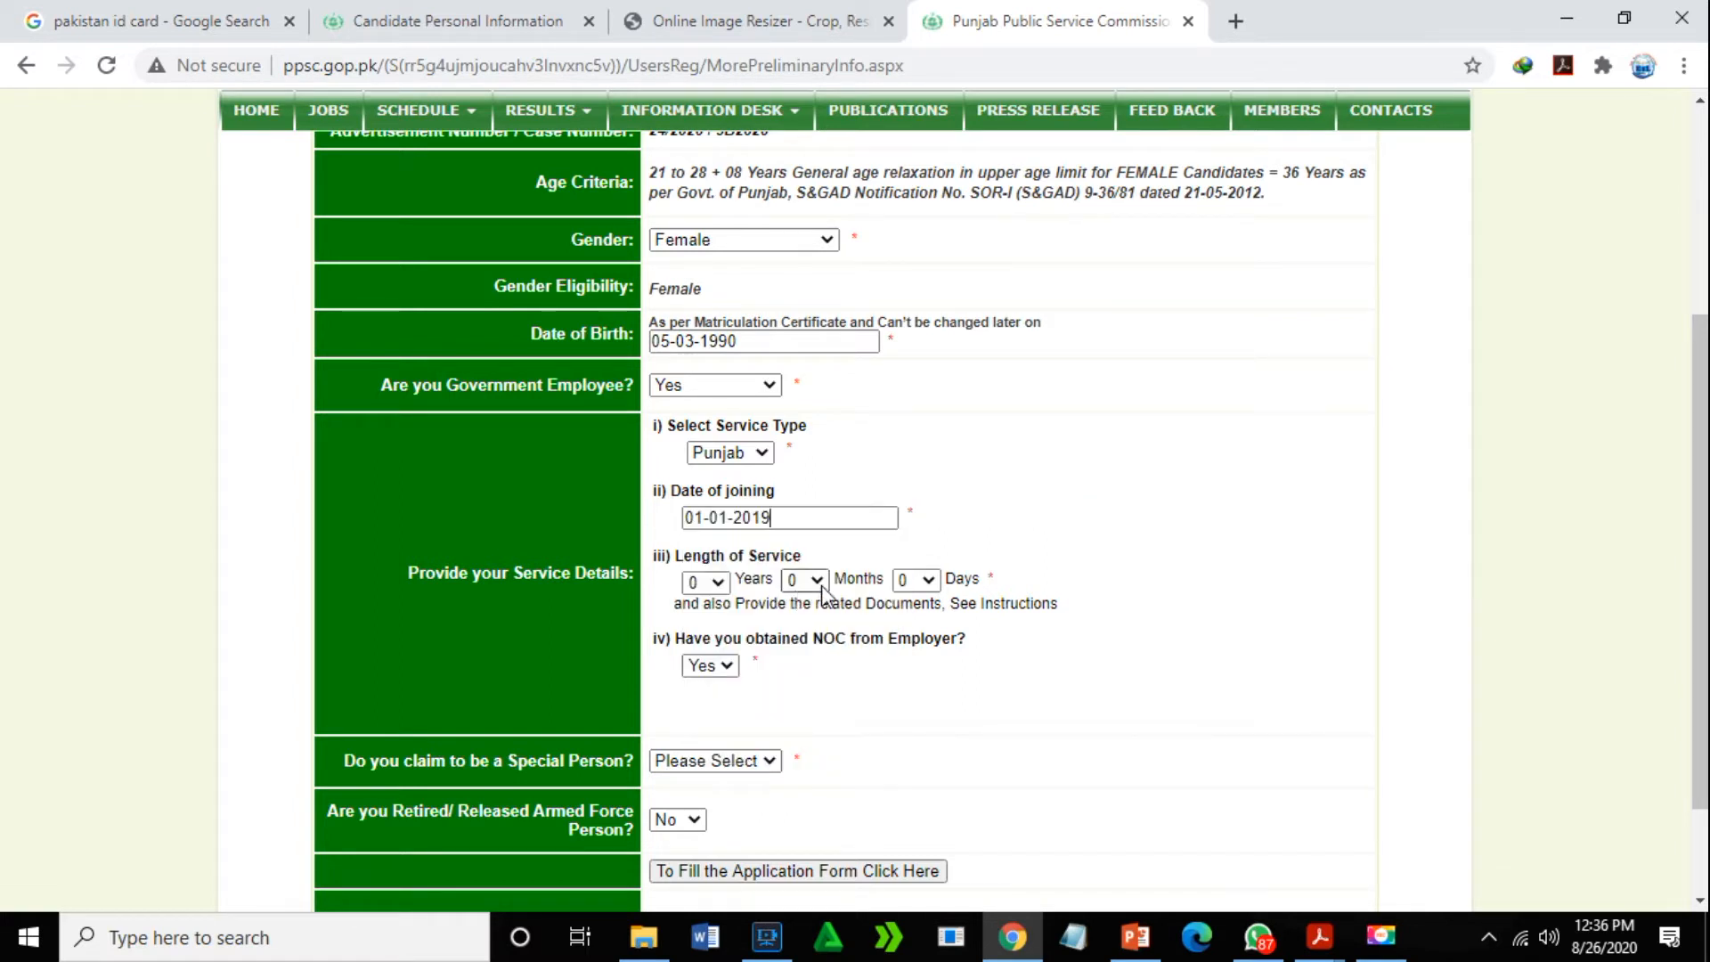
- Set length of service to 1 year, 1 month and 1 day
left_click(718, 584)
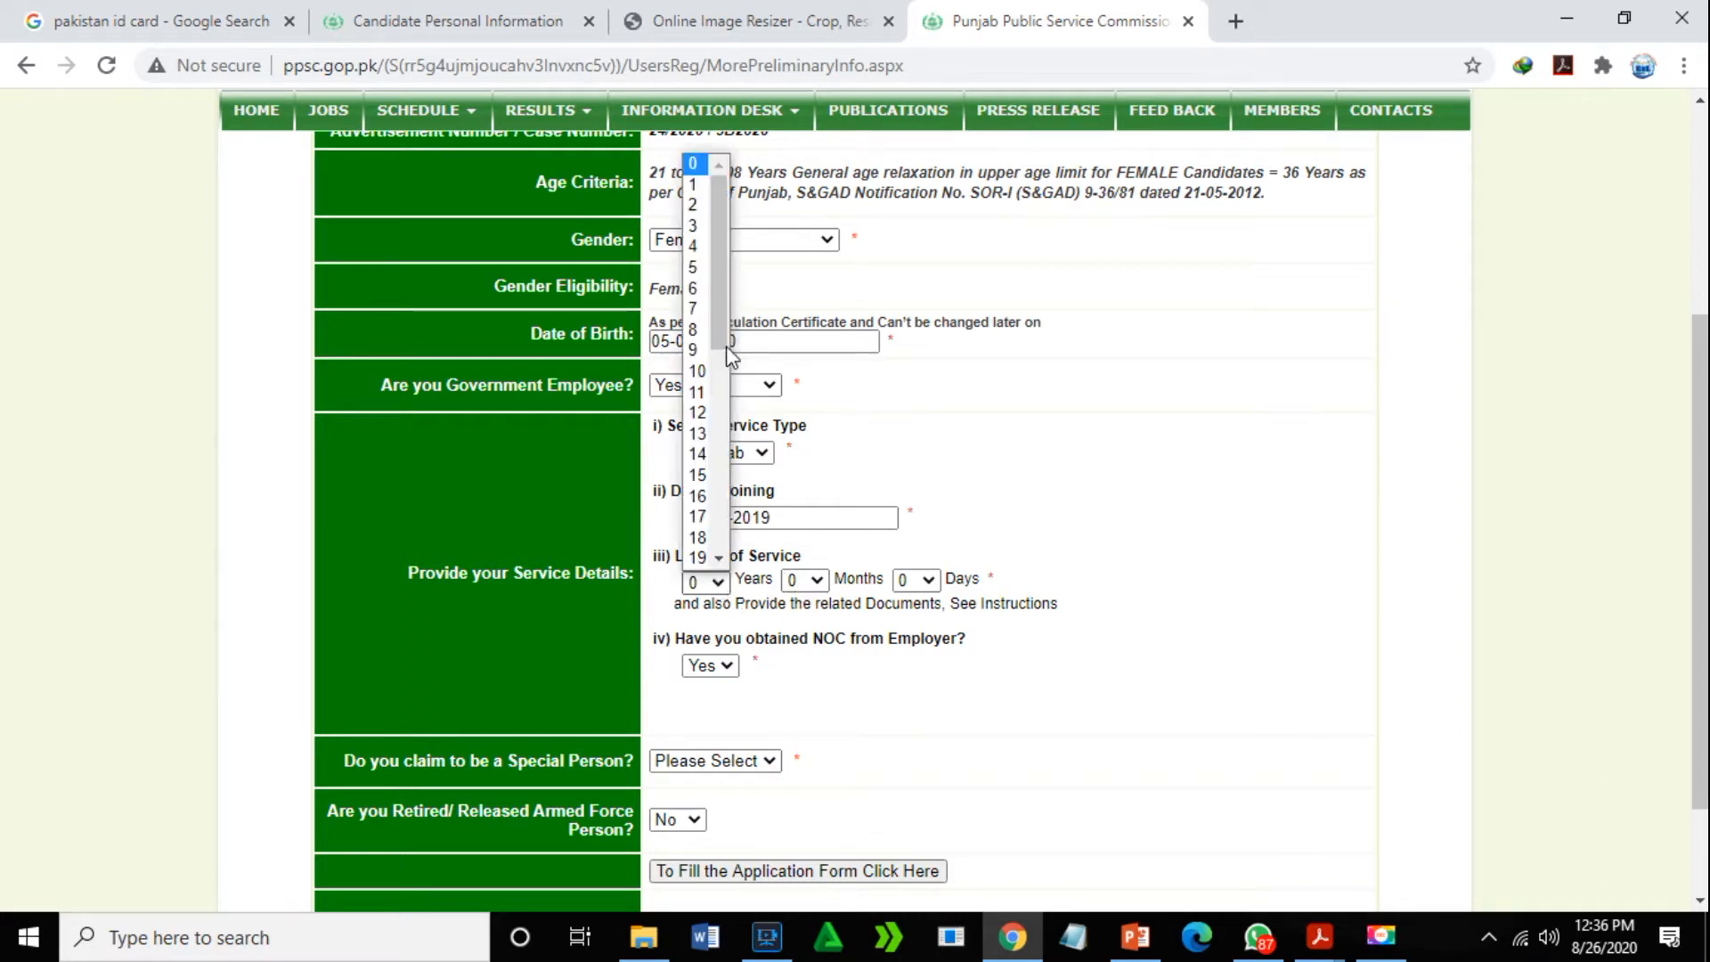
left_click(696, 185)
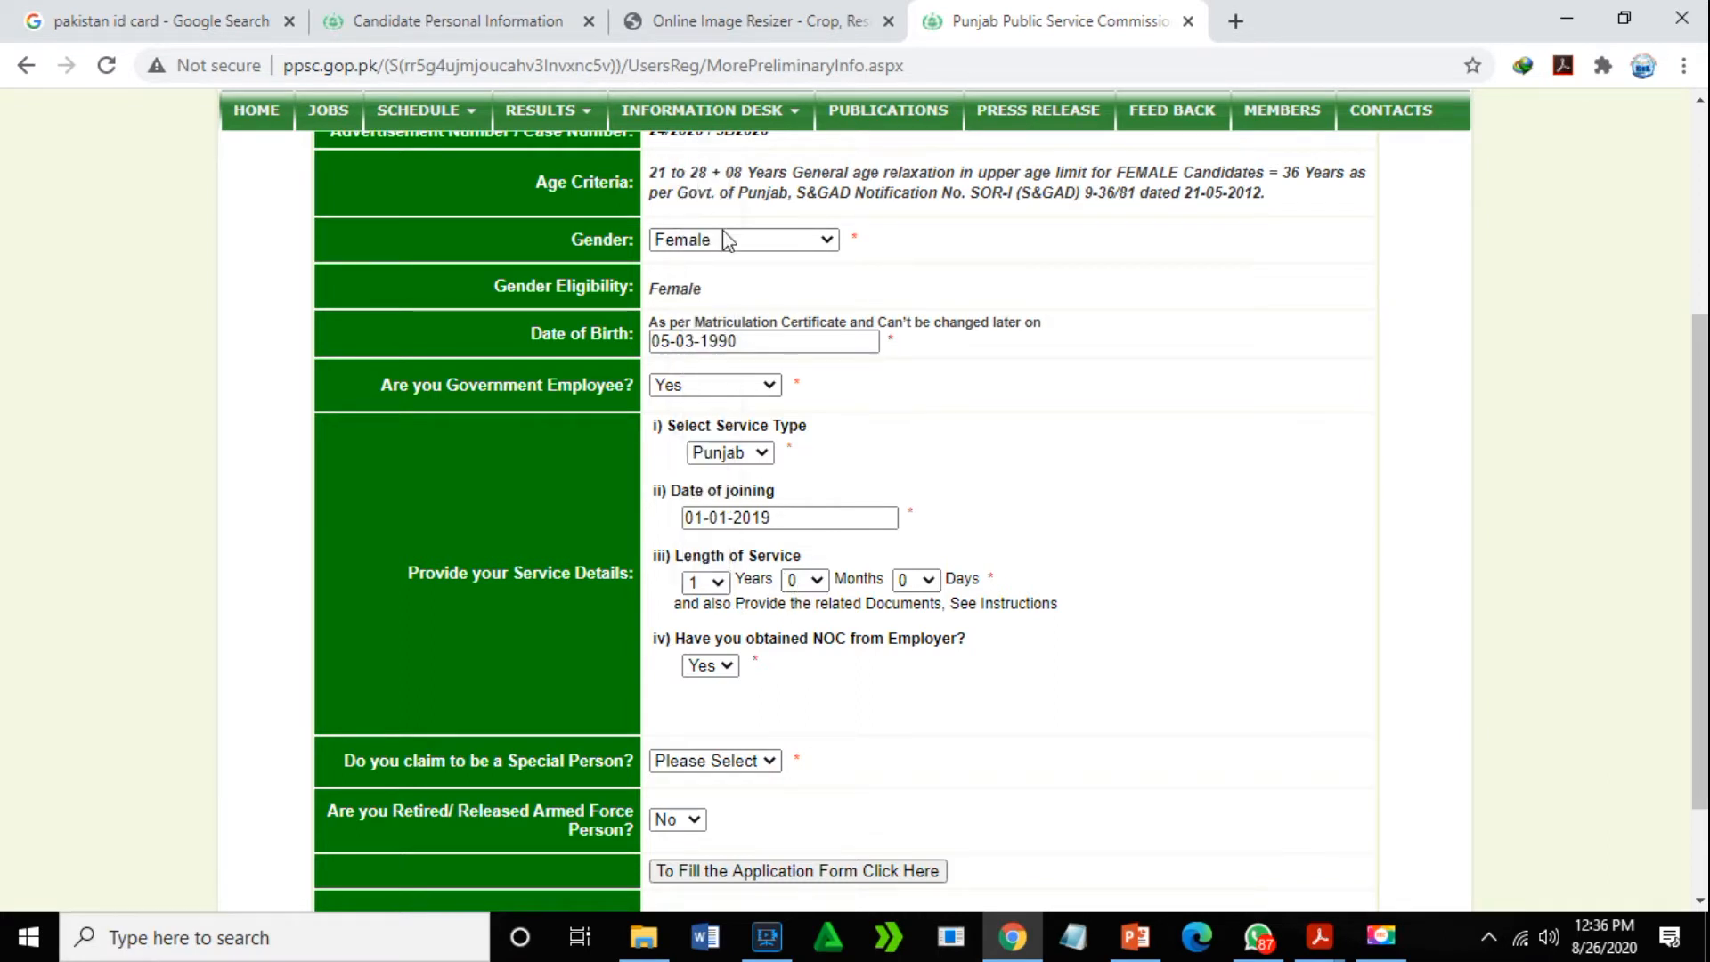
left_click(818, 581)
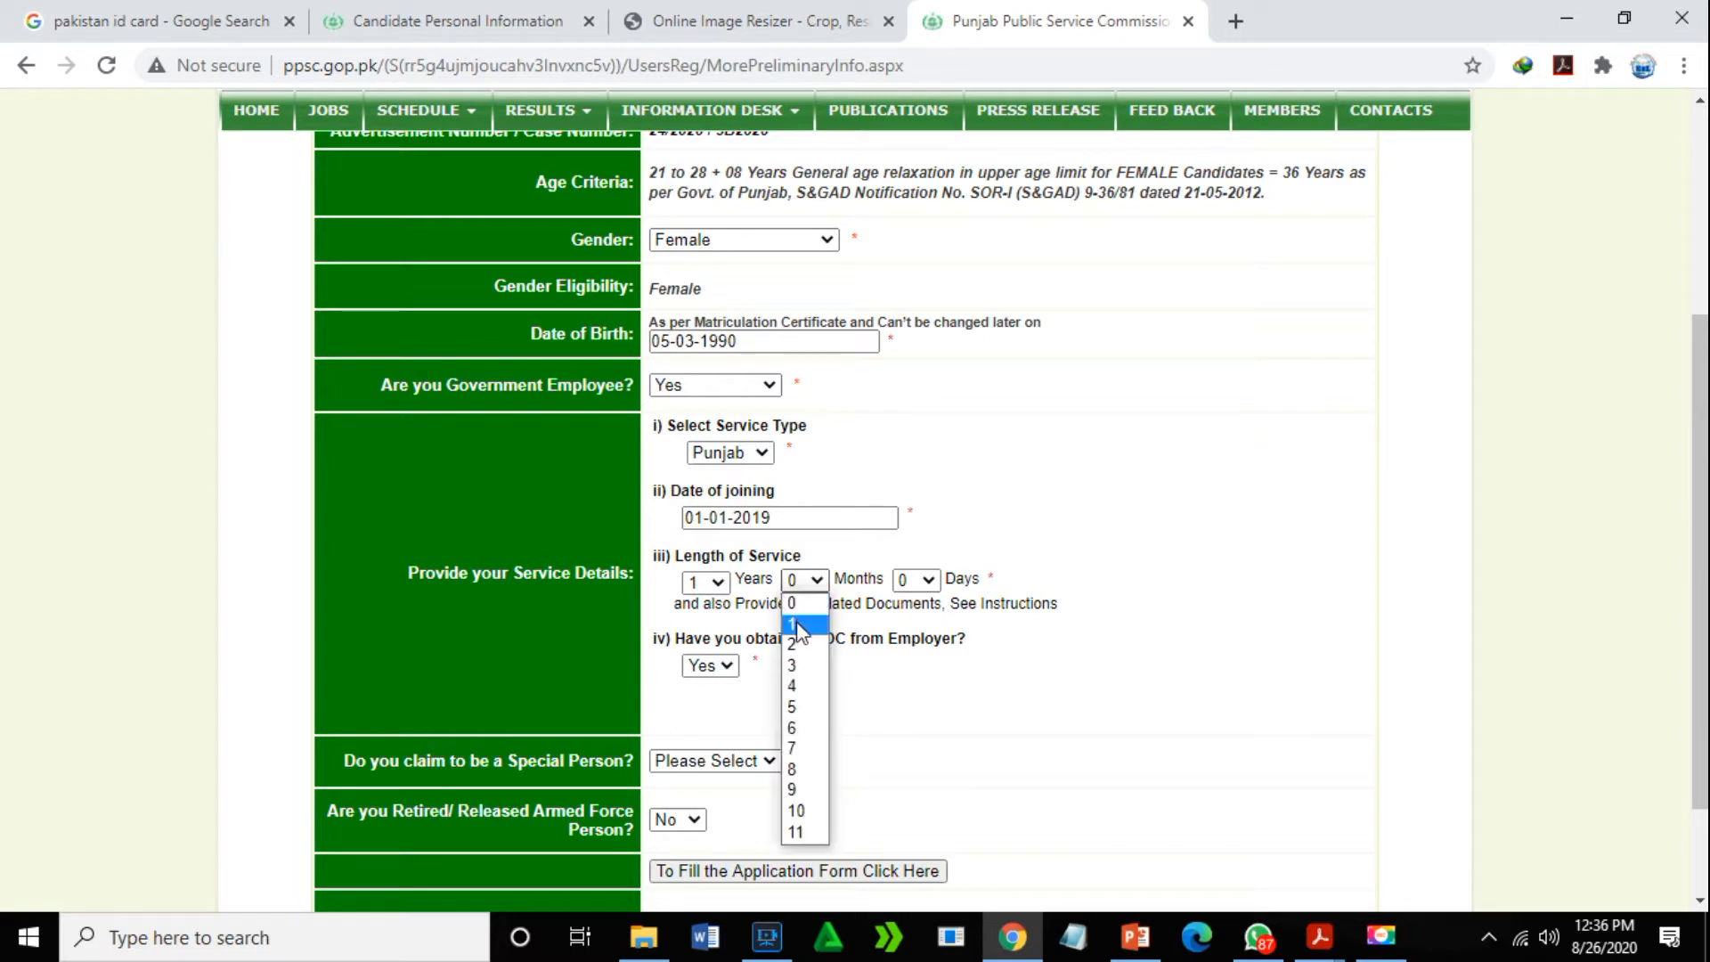
left_click(804, 620)
left_click(927, 580)
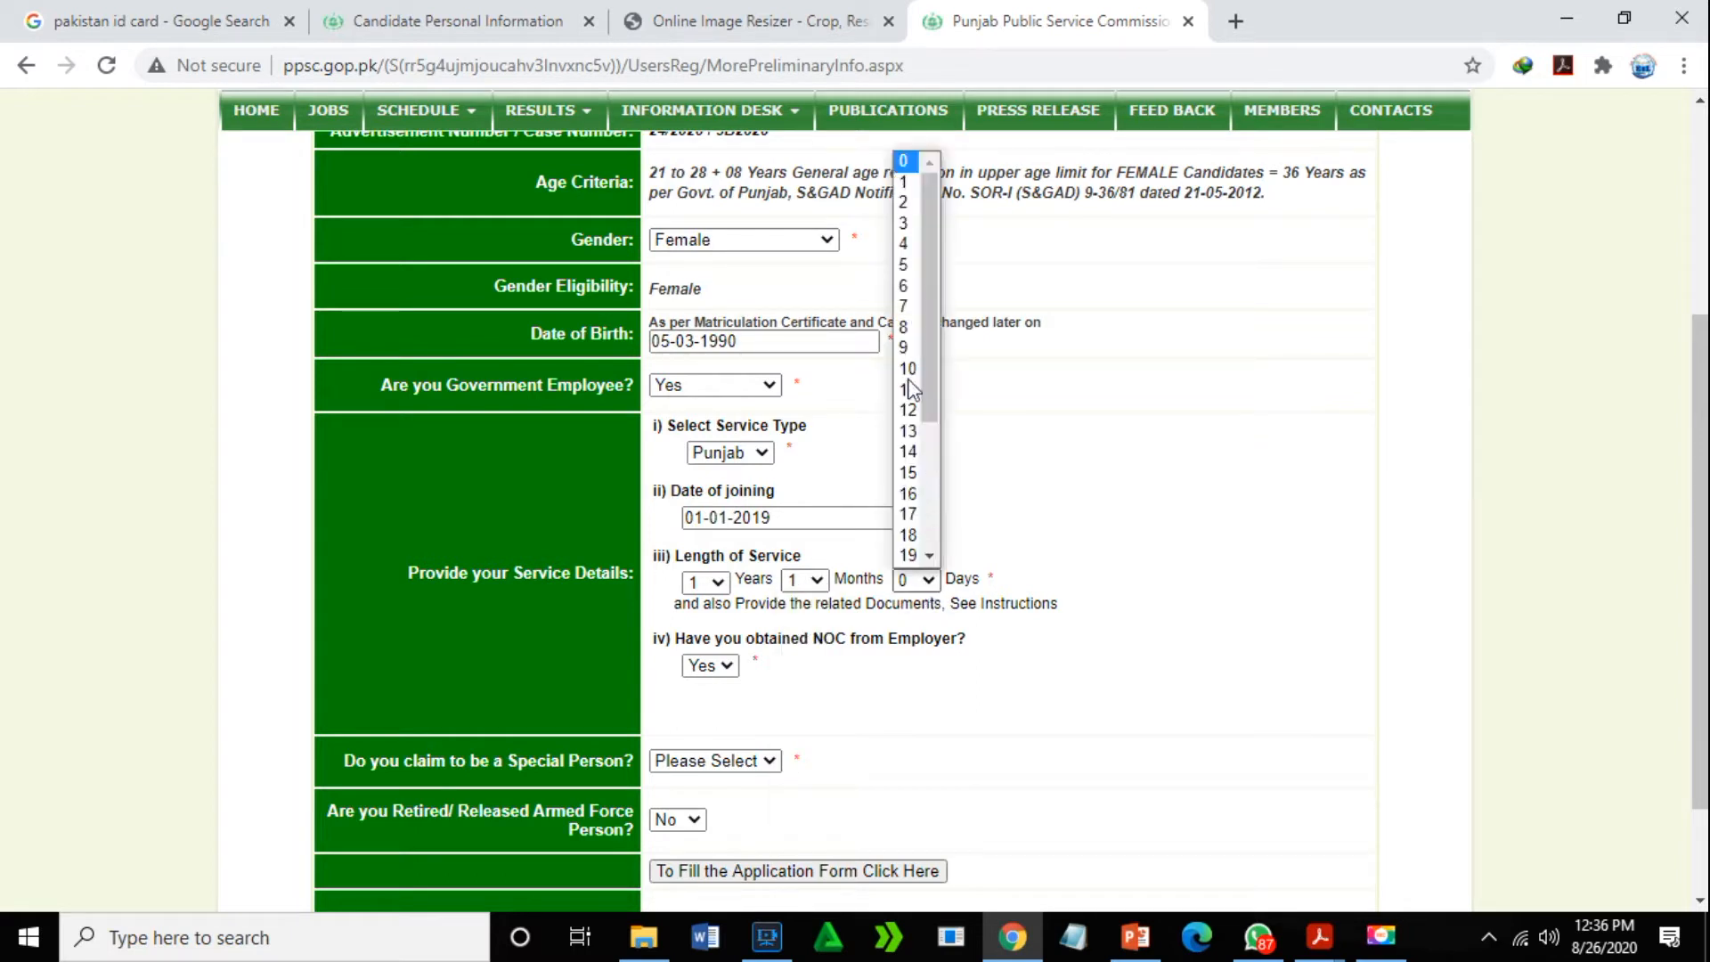
left_click(919, 180)
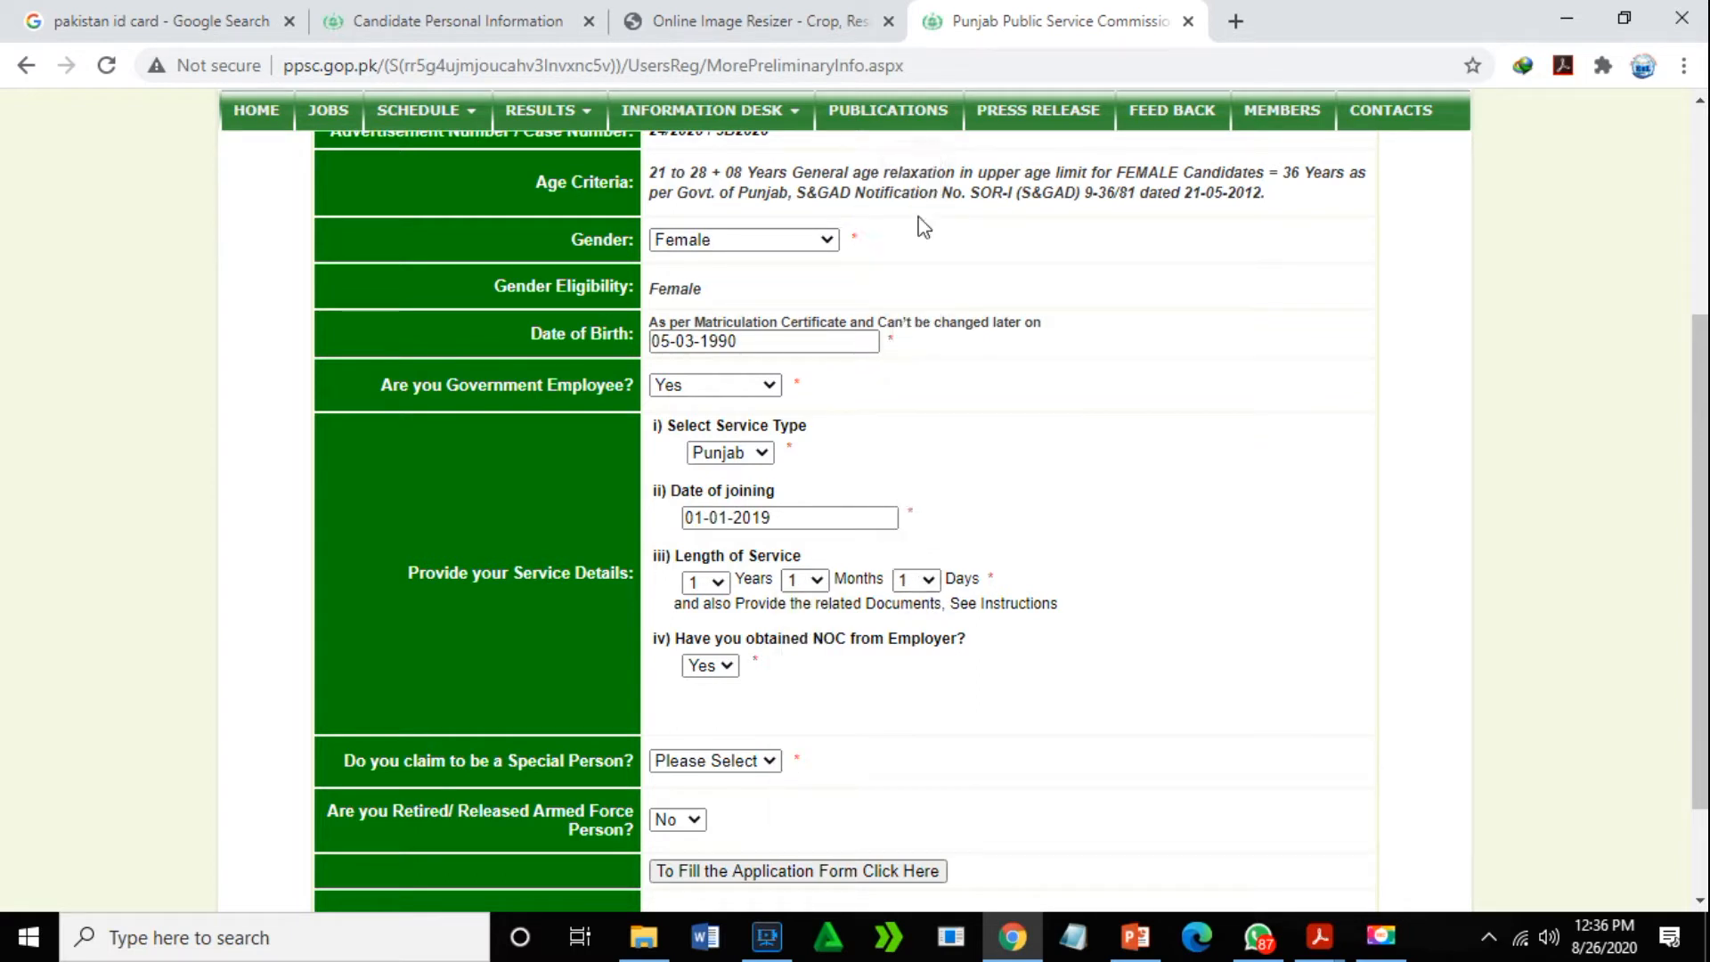
- Keep NOC as Yes, answer No for Special Person, and continue to the applications profile
left_click(726, 675)
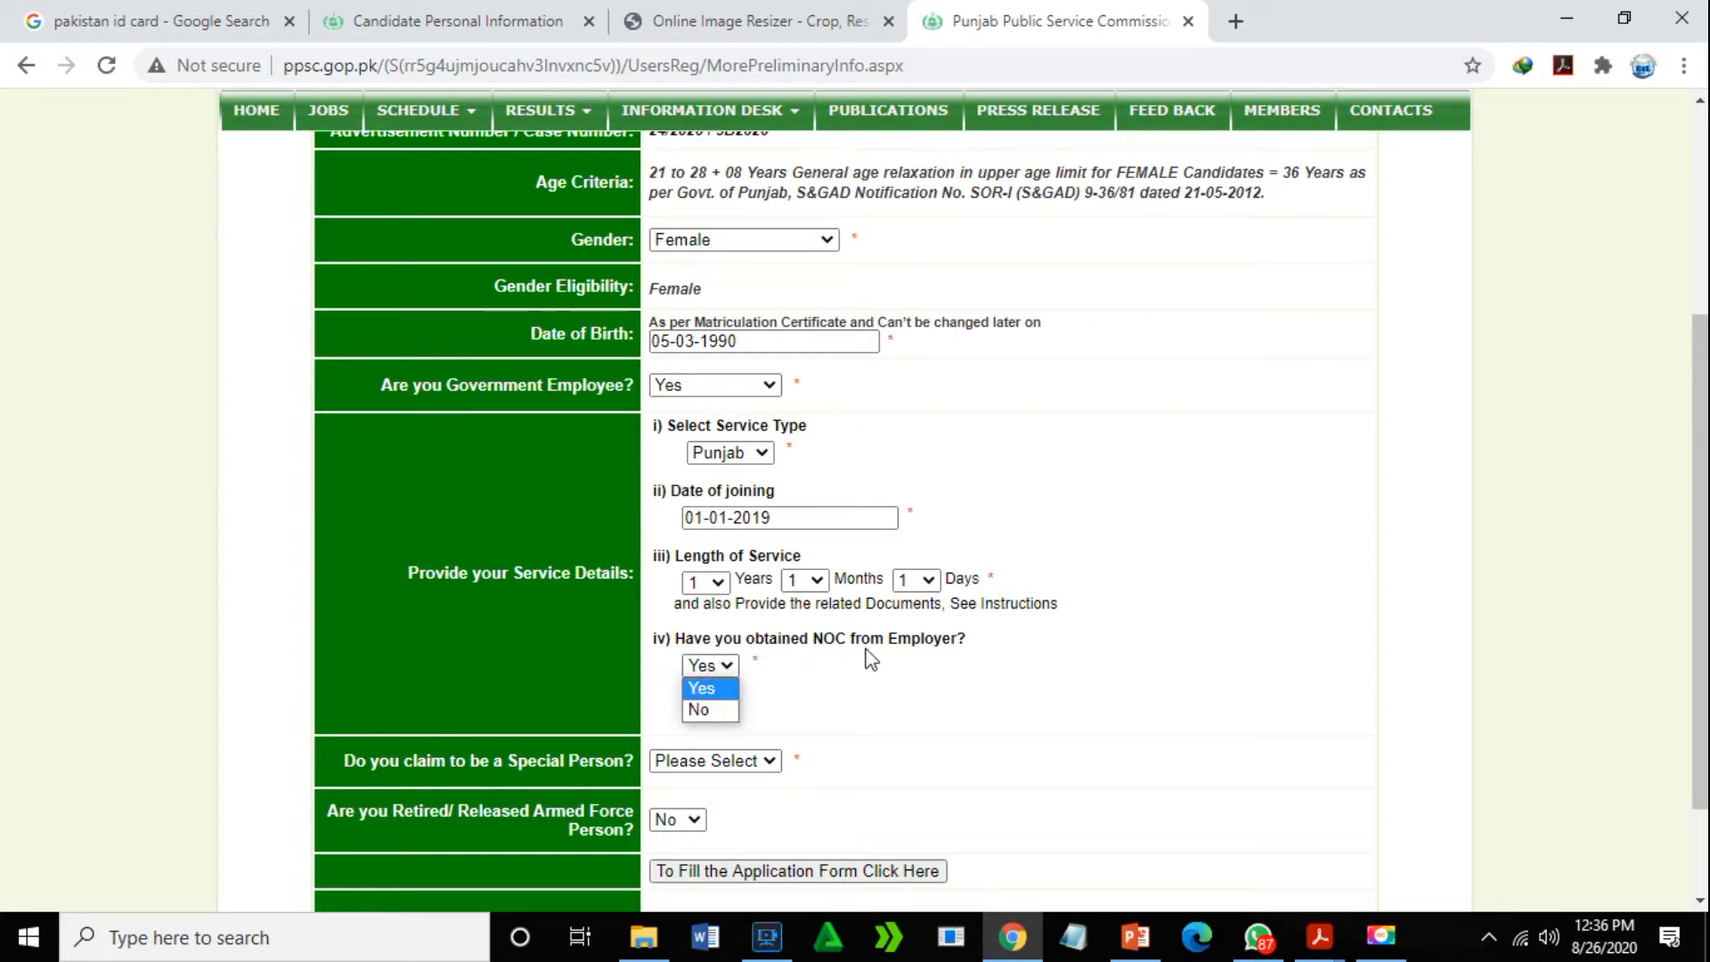
left_click(724, 686)
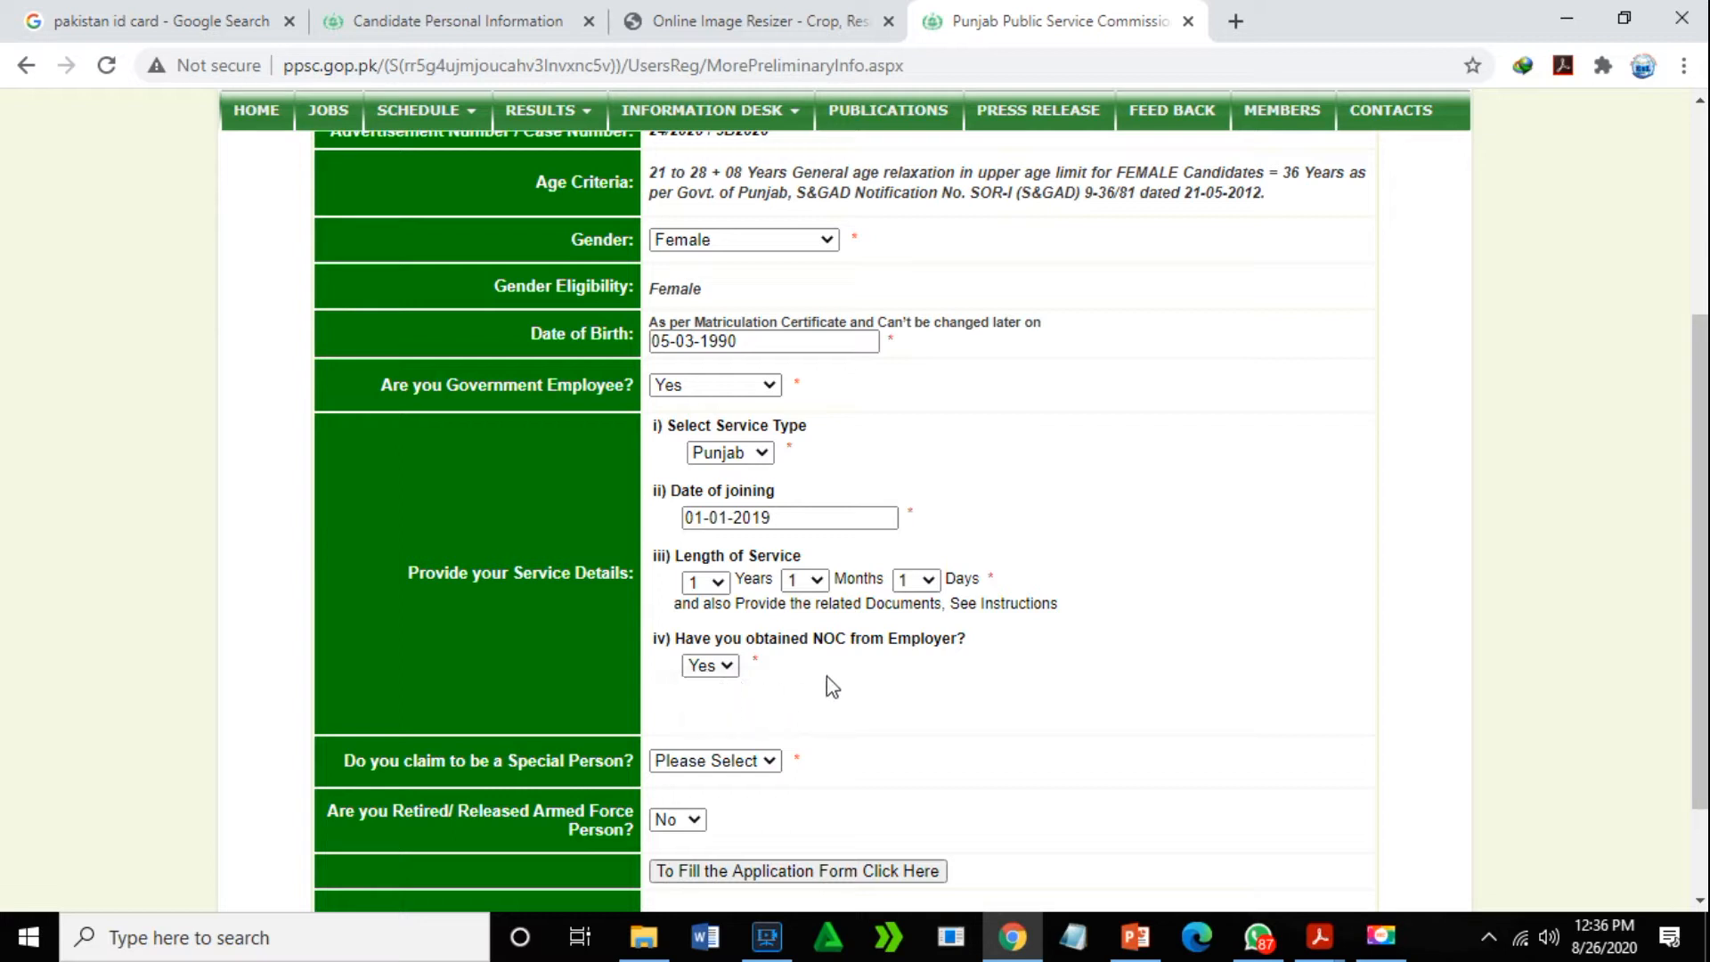
left_click(770, 762)
left_click(677, 780)
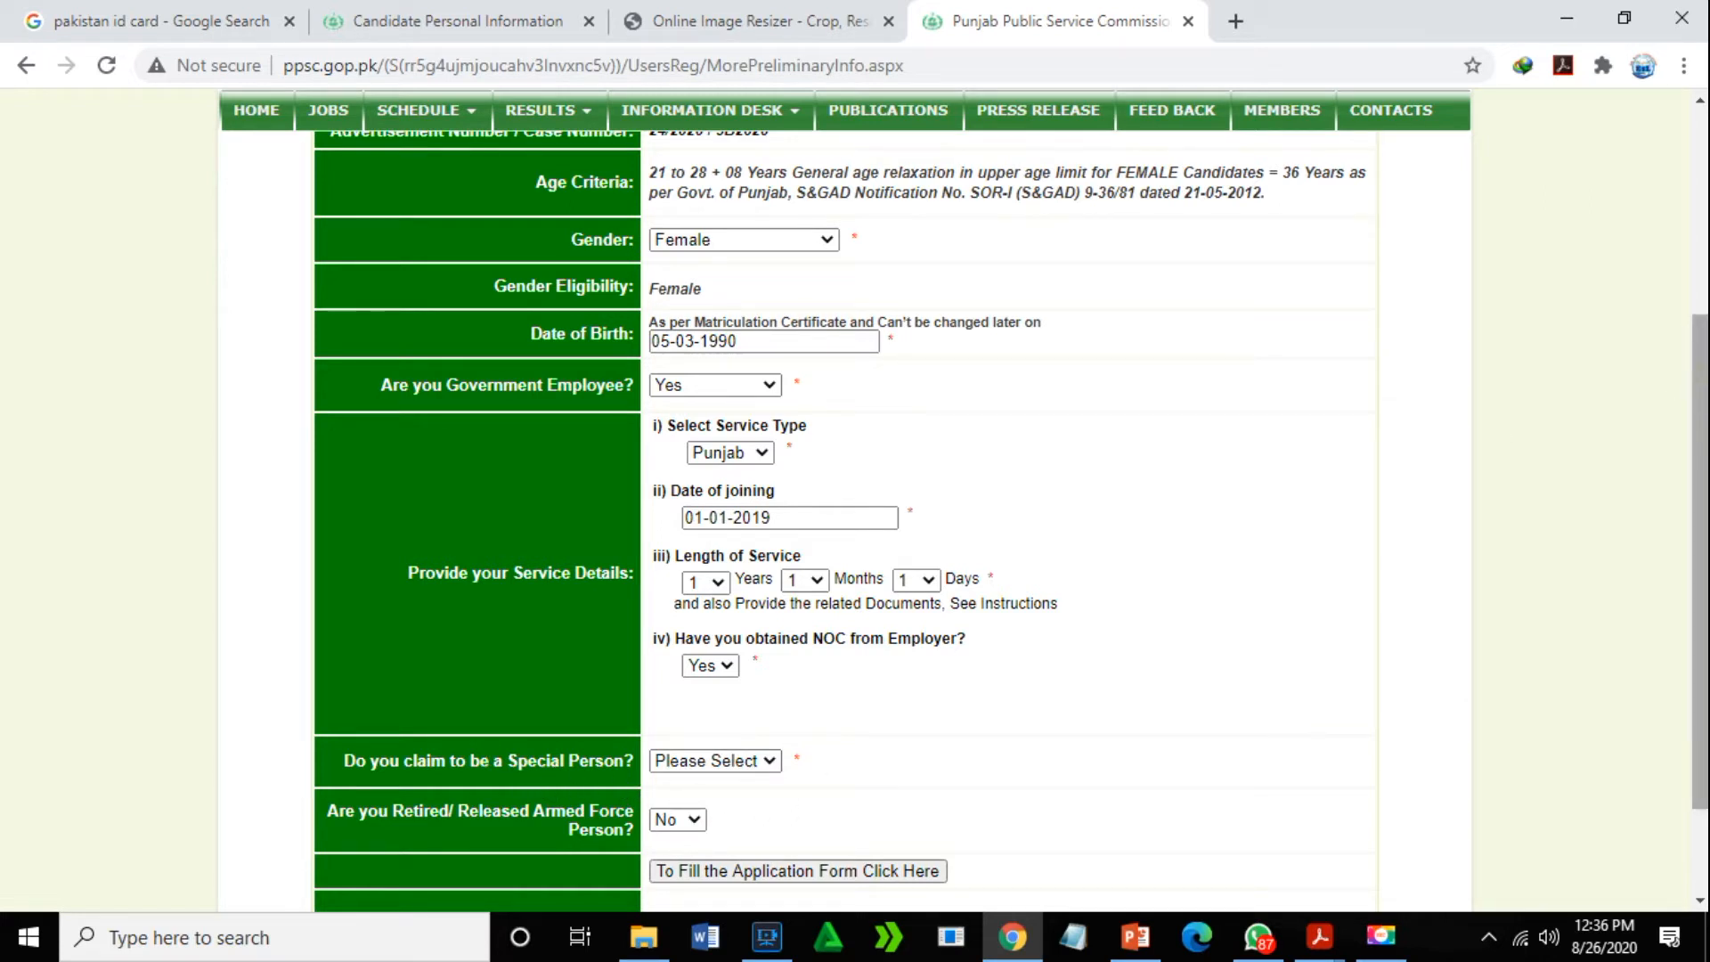
scroll(1700, 392, "down", 3)
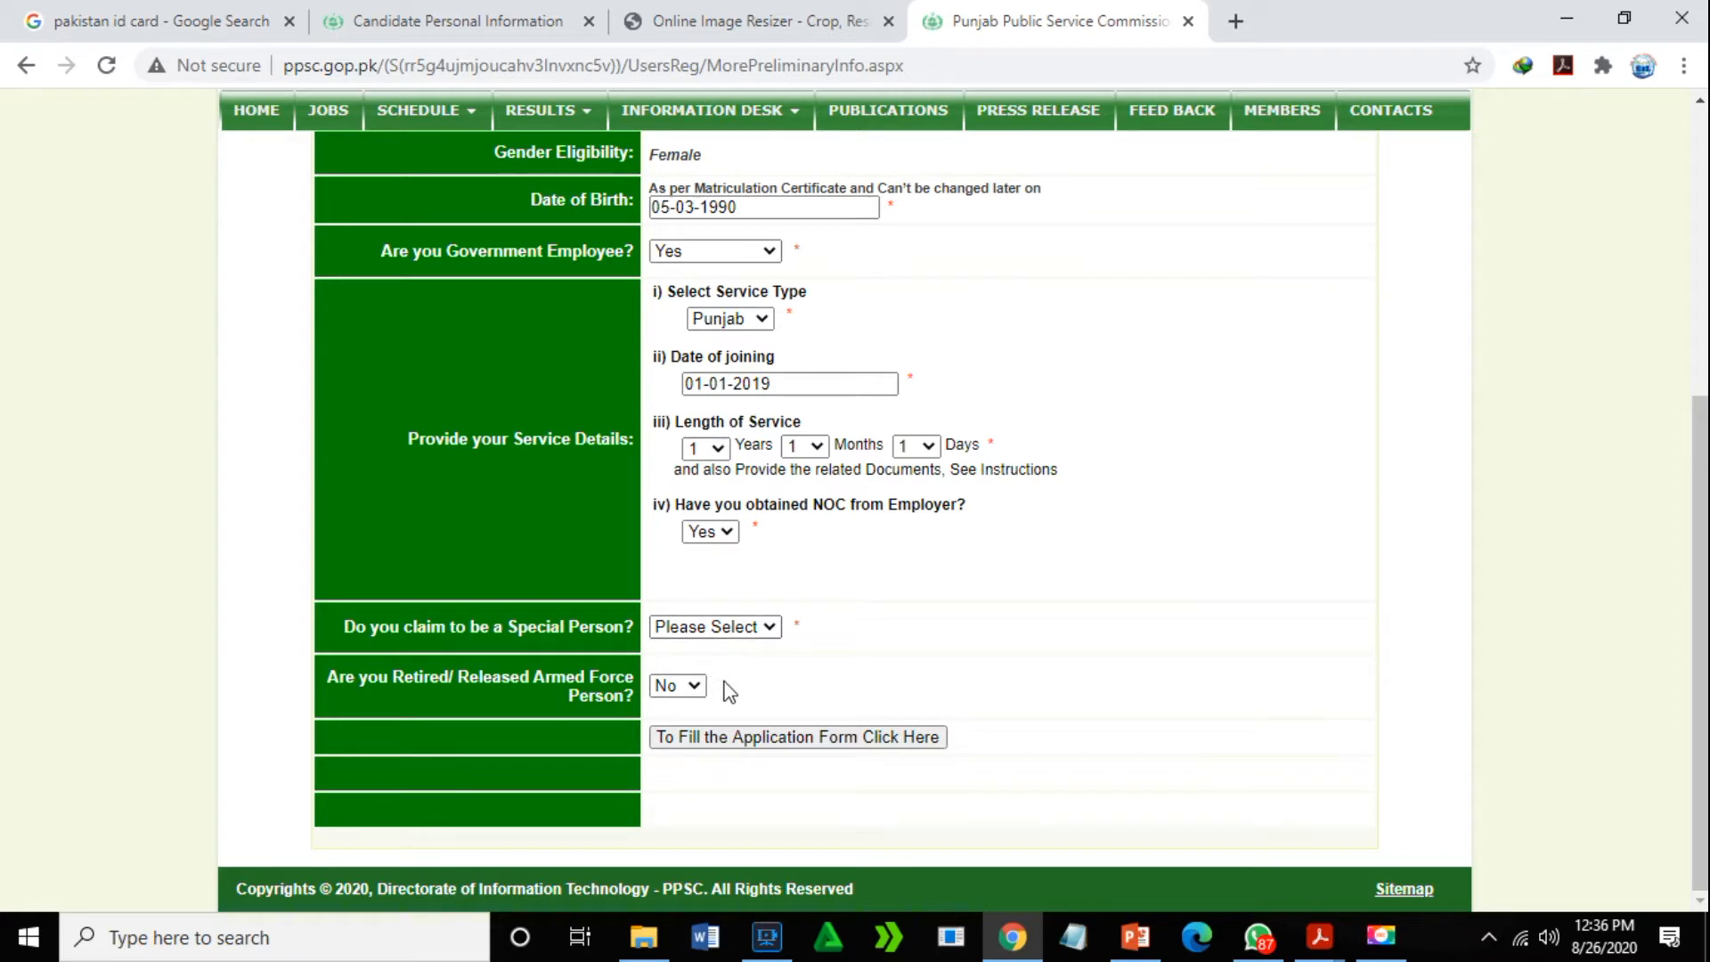
left_click(772, 628)
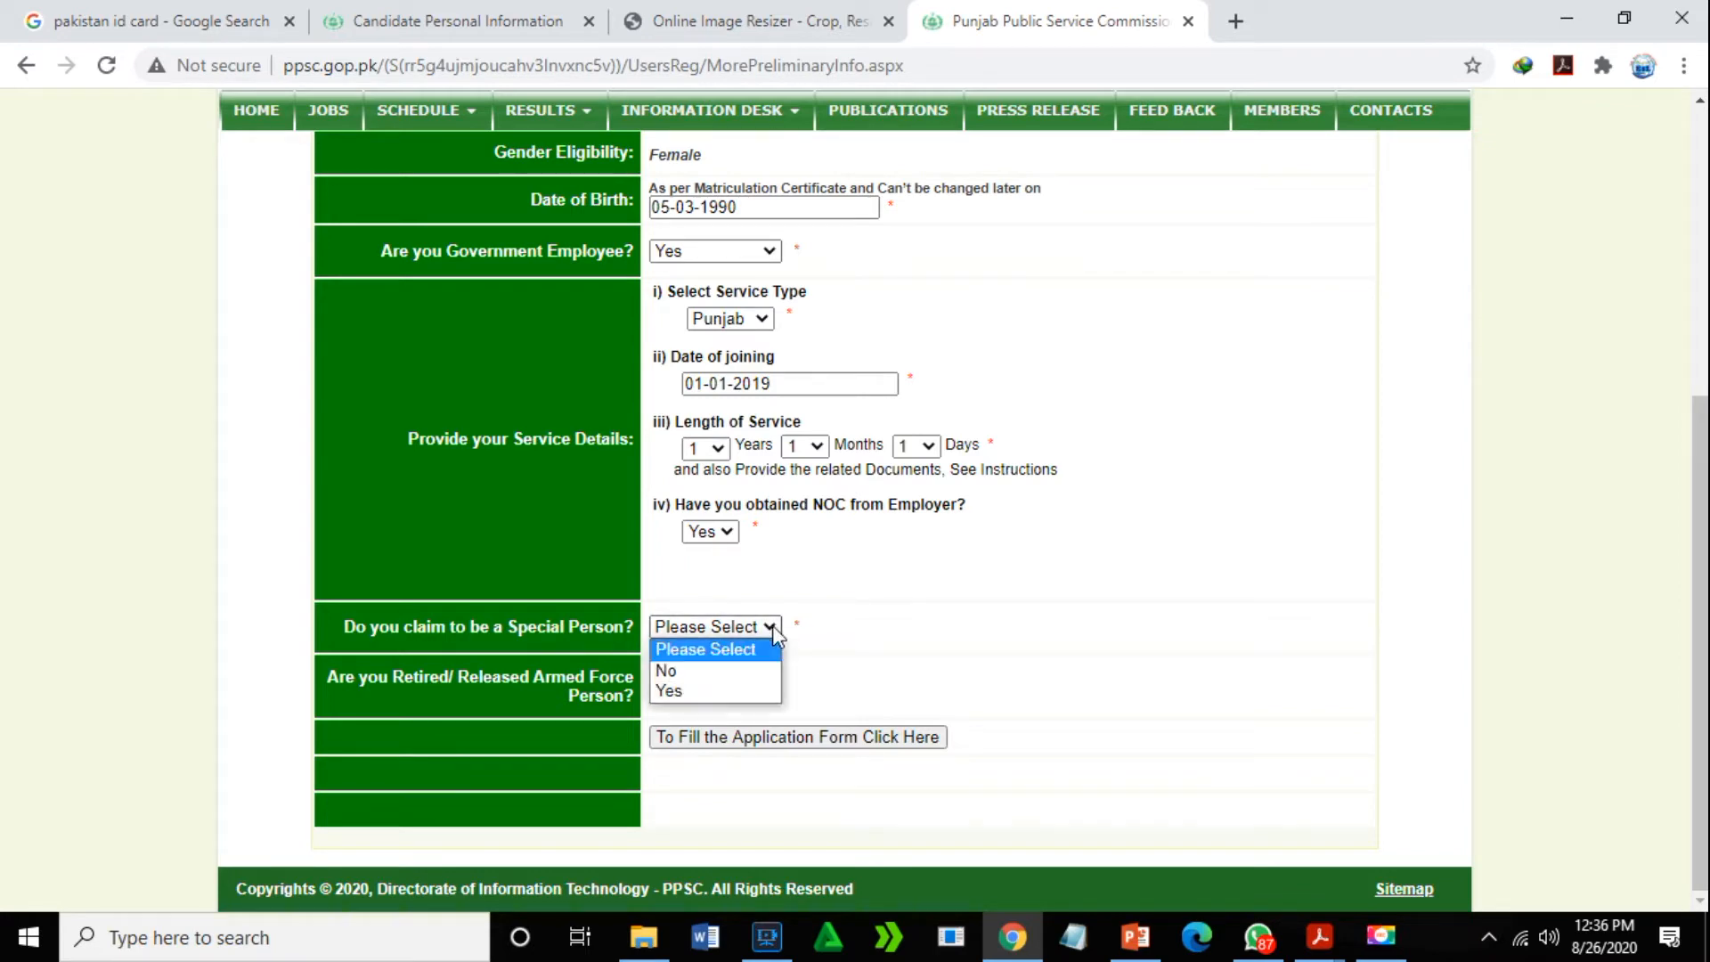
left_click(713, 669)
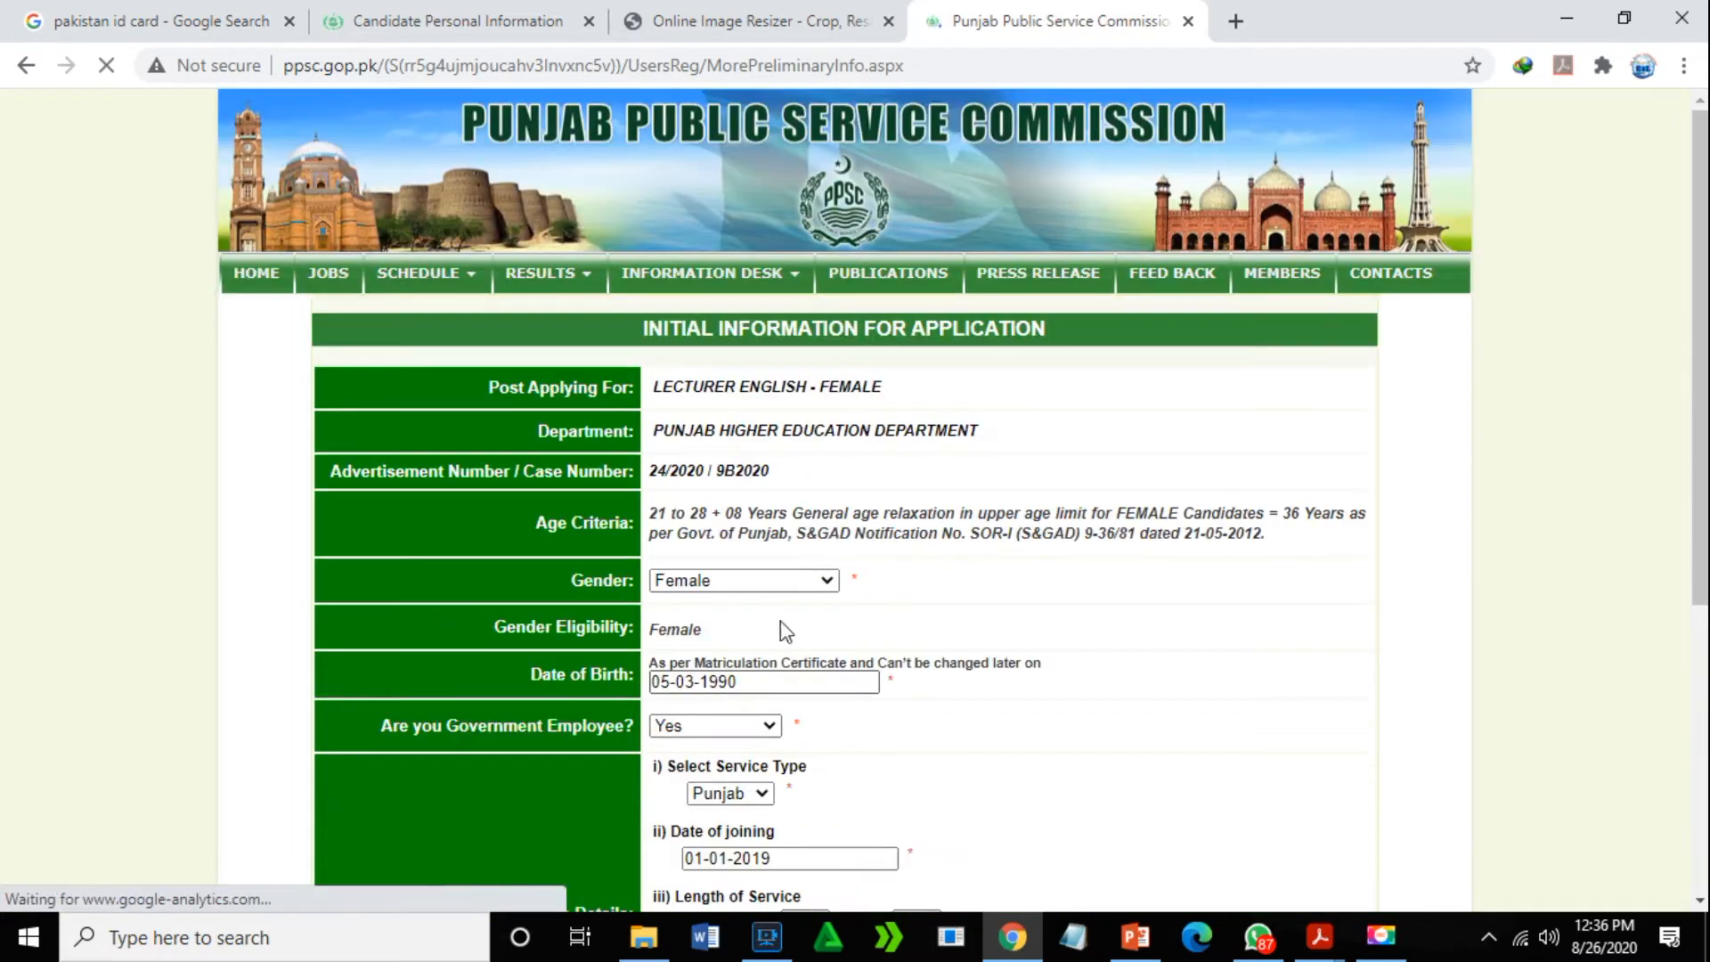
left_click_drag(1701, 241, 1702, 528)
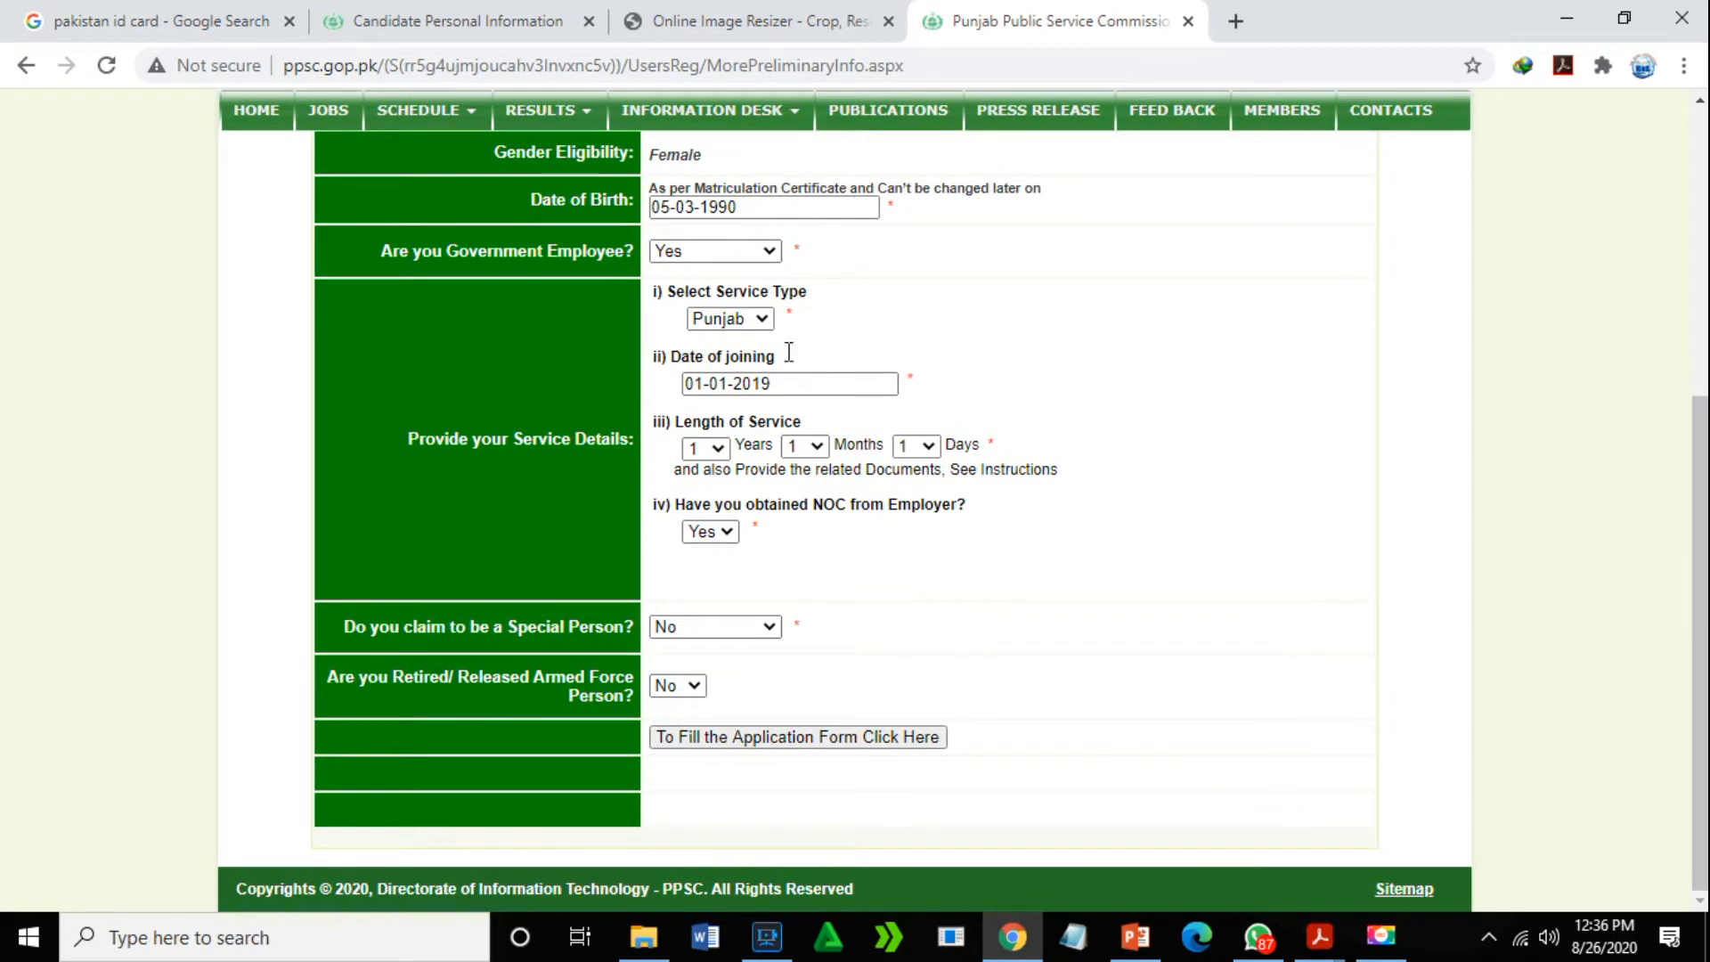
left_click(820, 743)
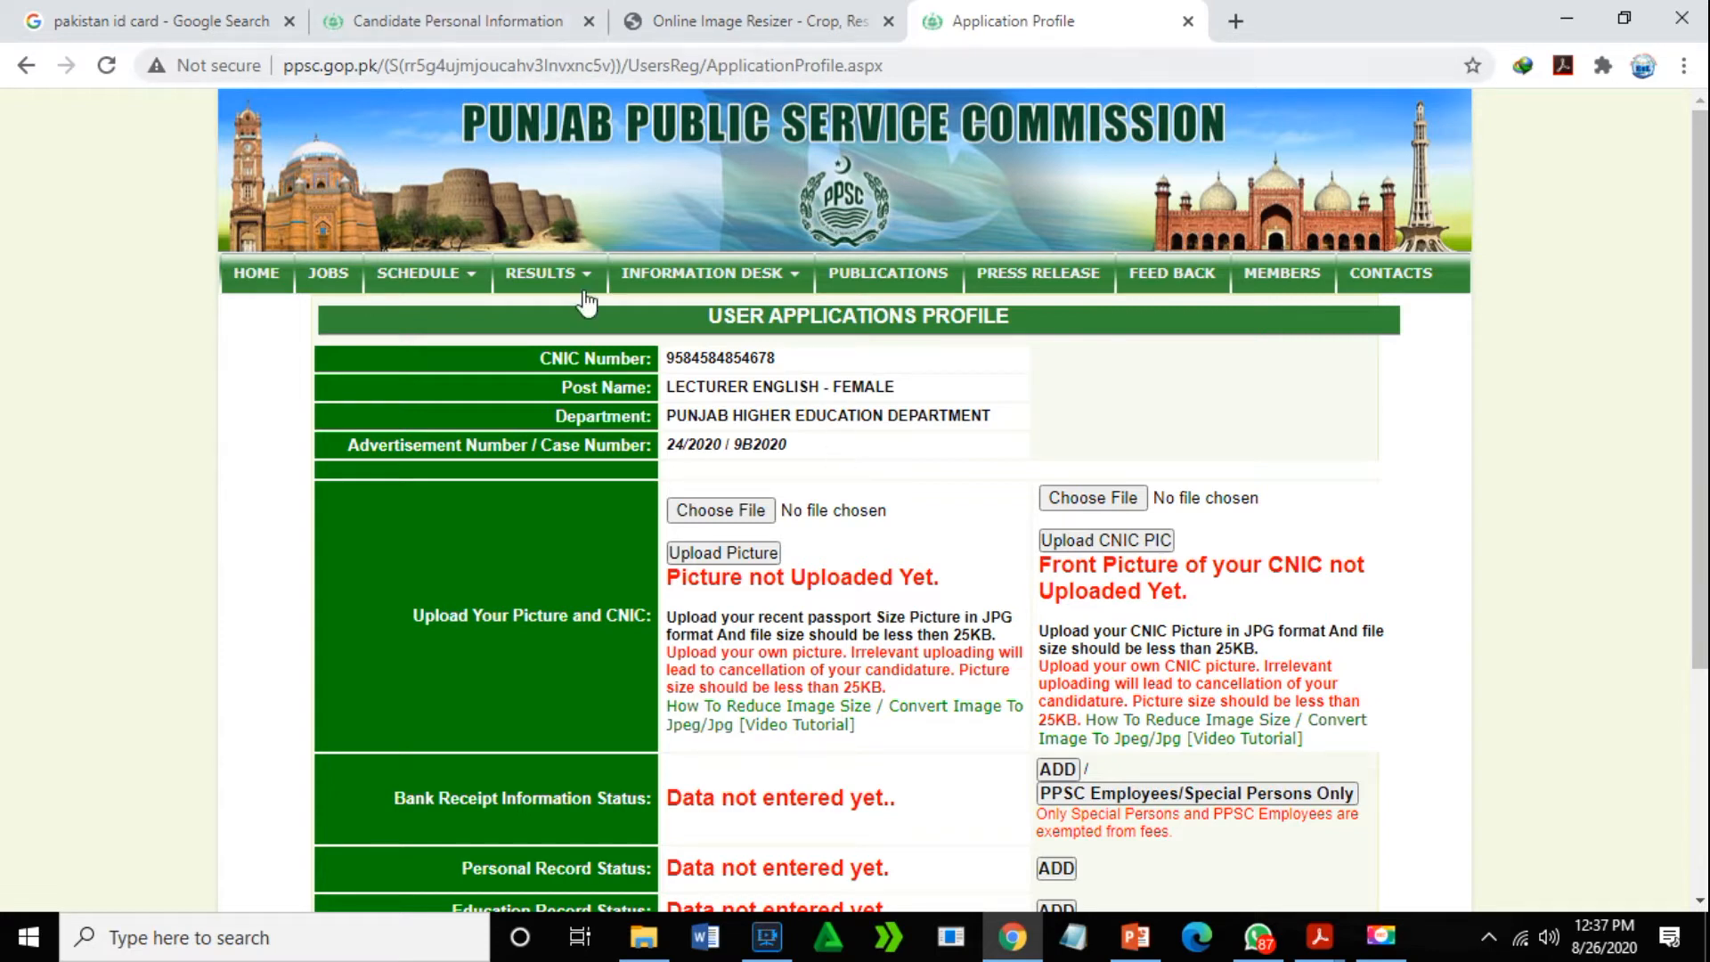
- Copy the resizeimage.net address from the Online Image Resizer tab and open a blank tab
left_click(771, 23)
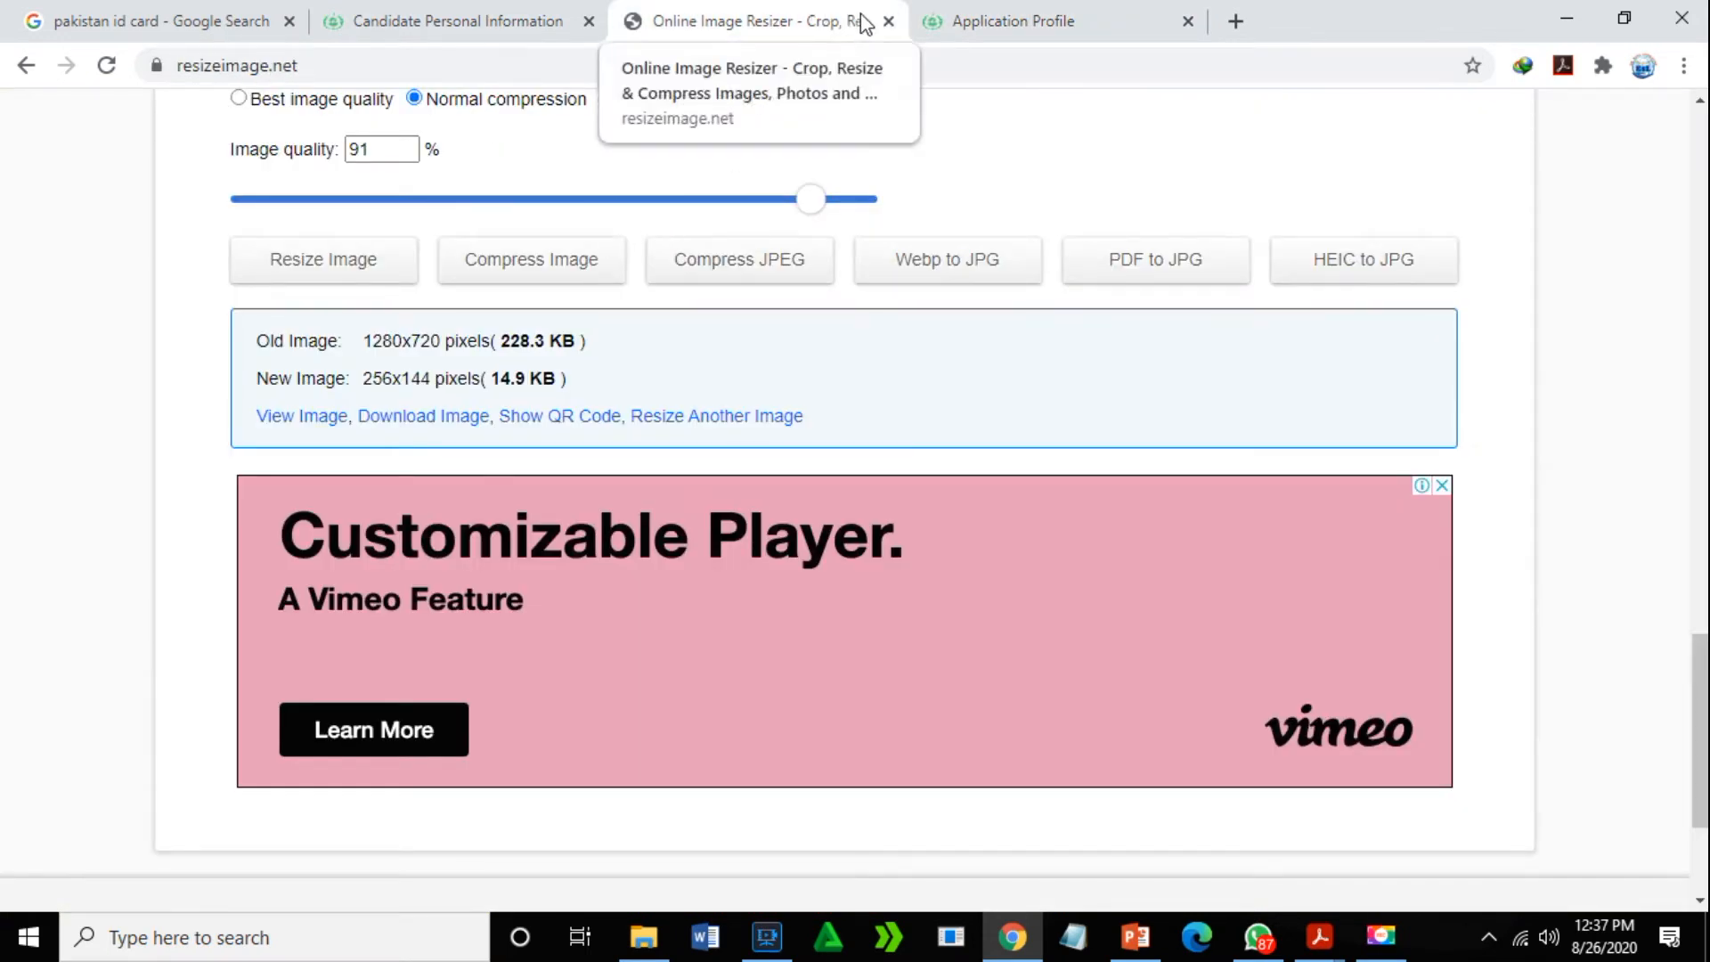
left_click(317, 63)
right_click(227, 66)
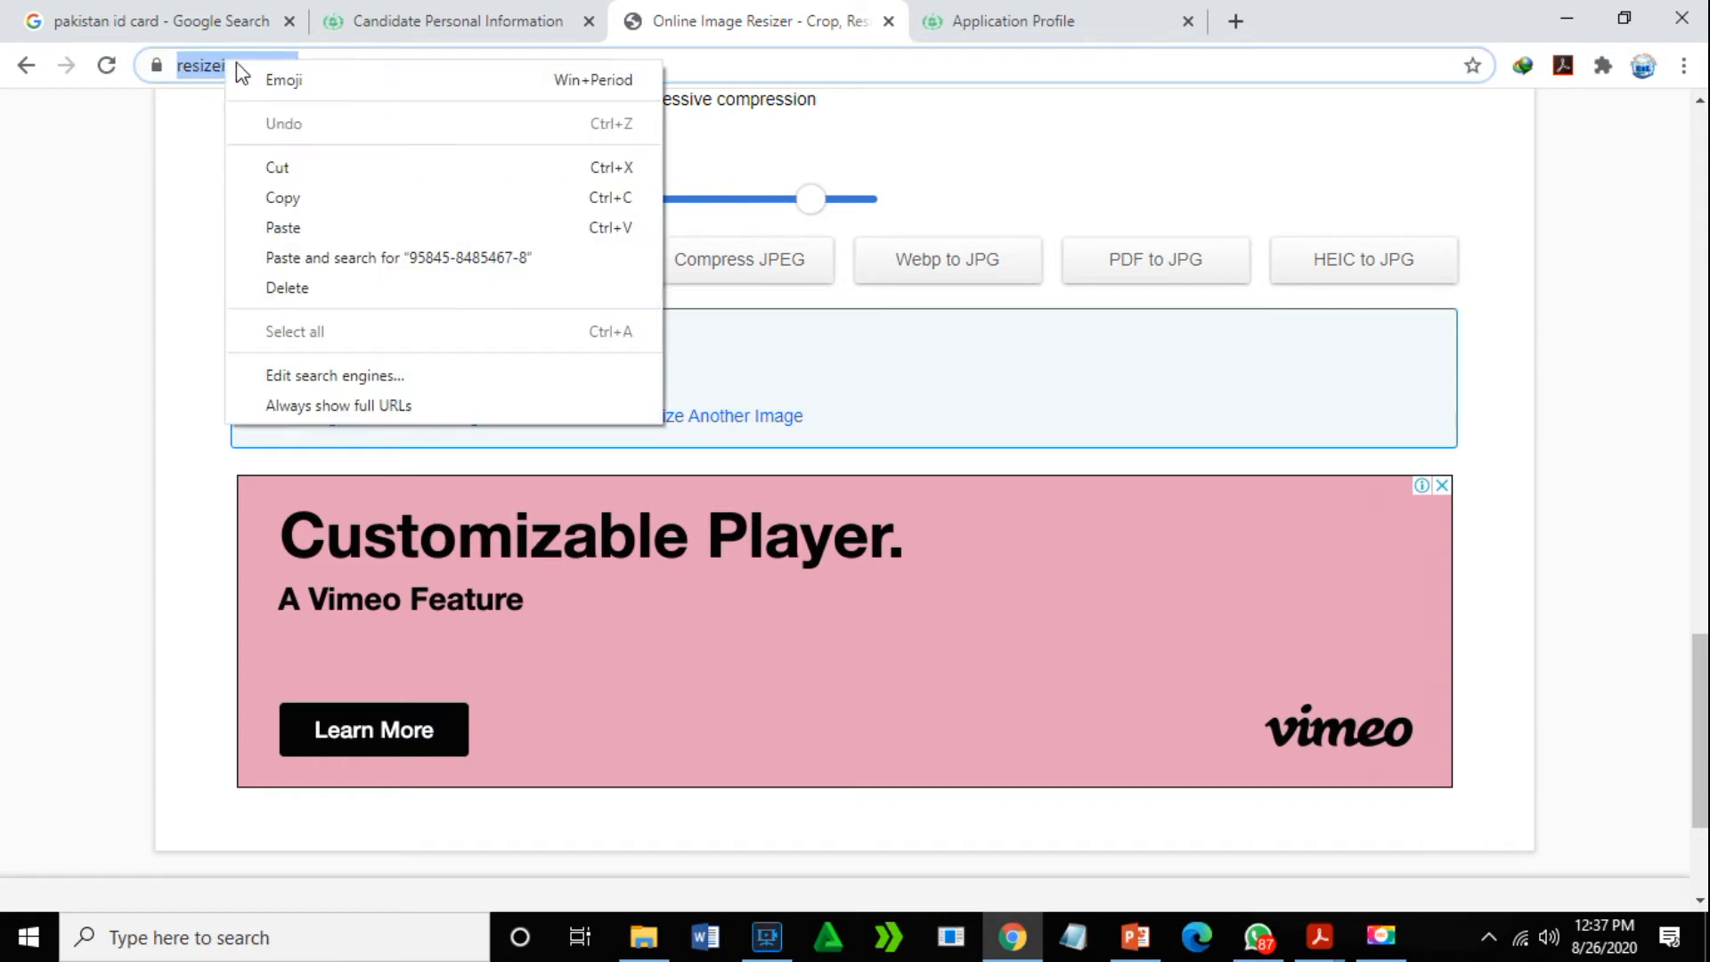
left_click(291, 197)
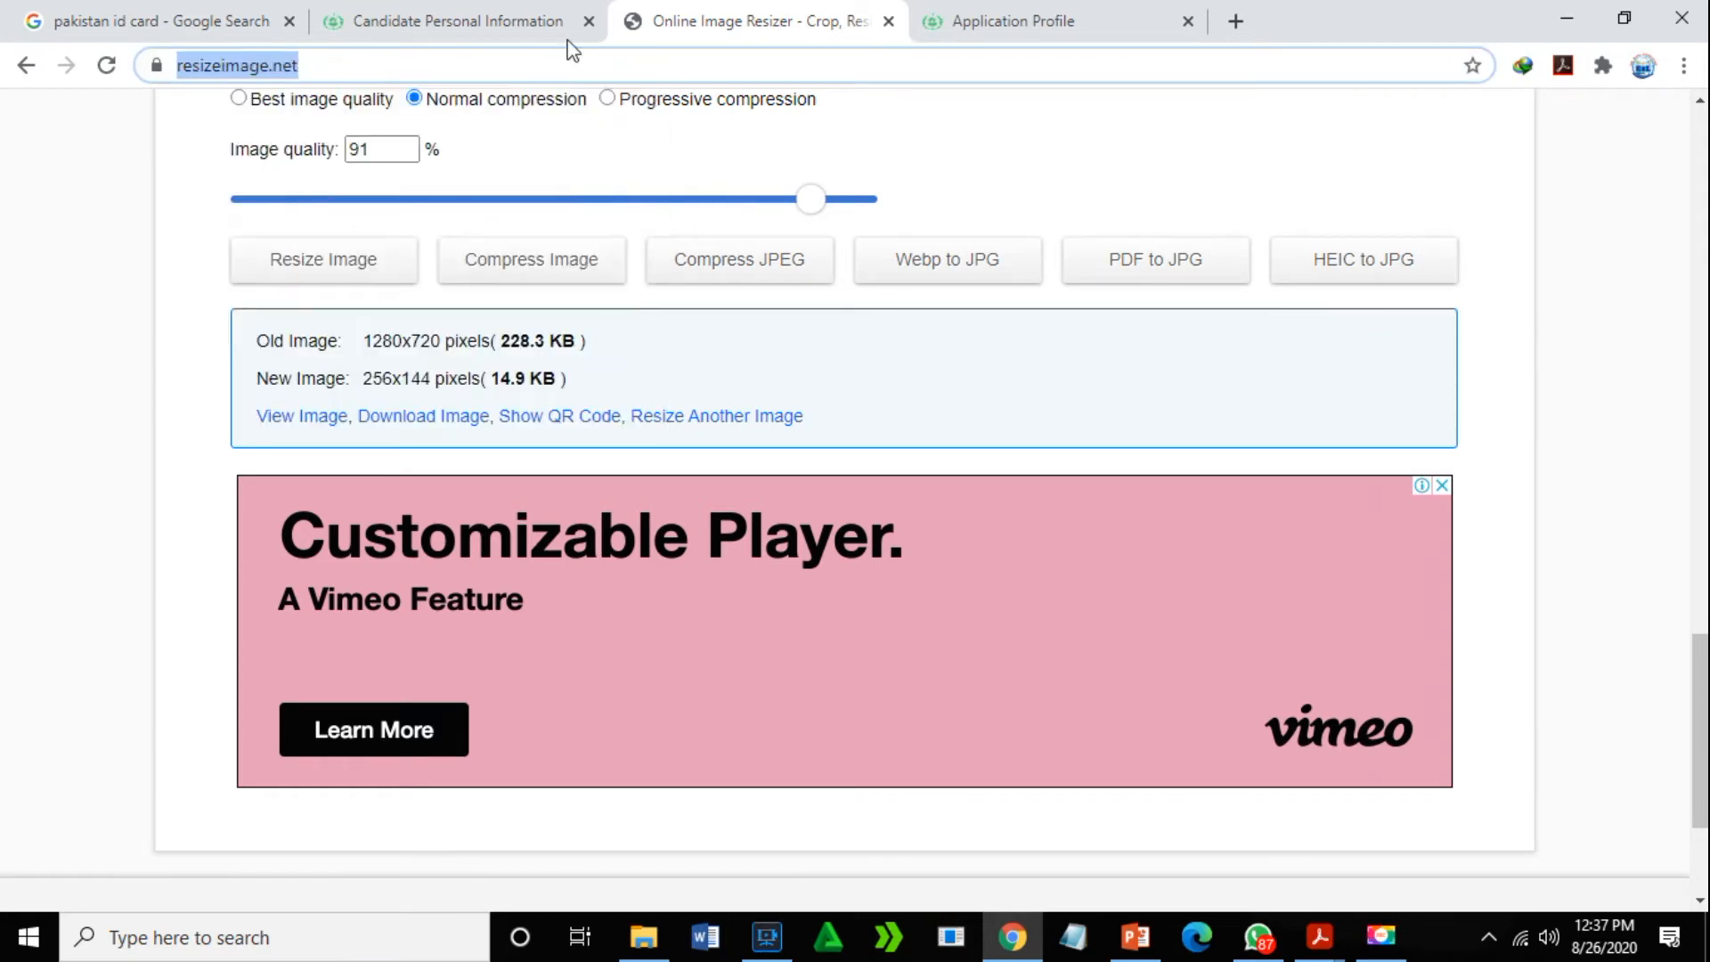
left_click(1234, 22)
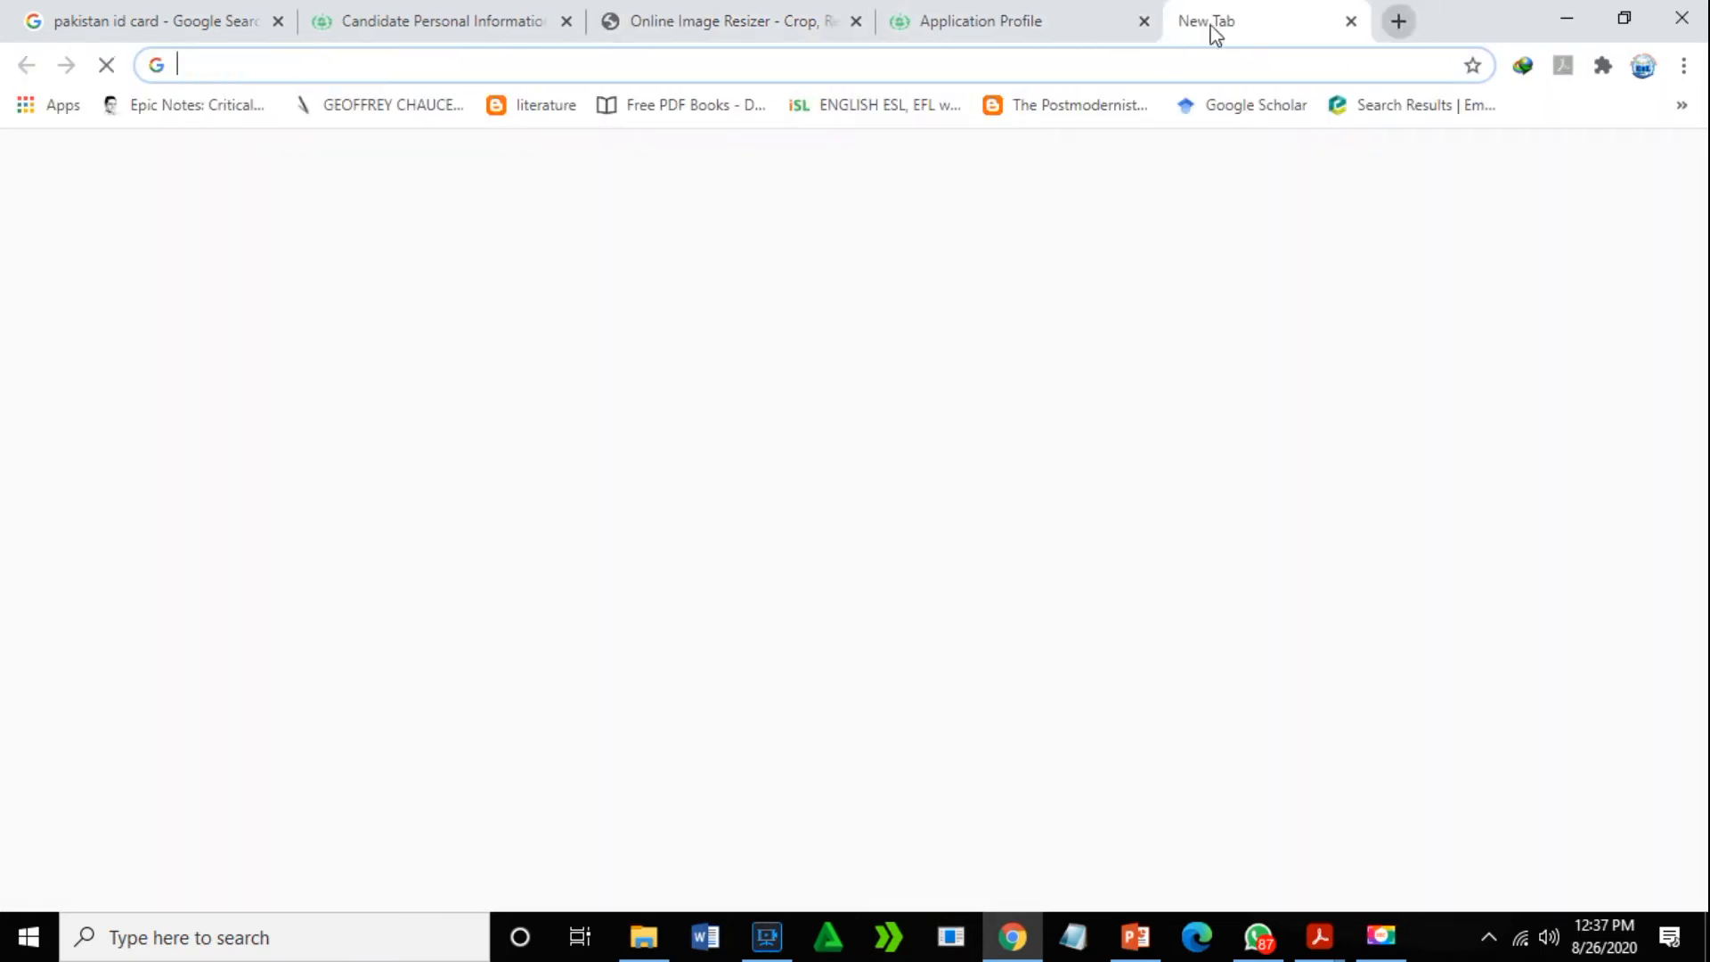
- Paste the resizeimage.net address into the browser and load the site
right_click(611, 68)
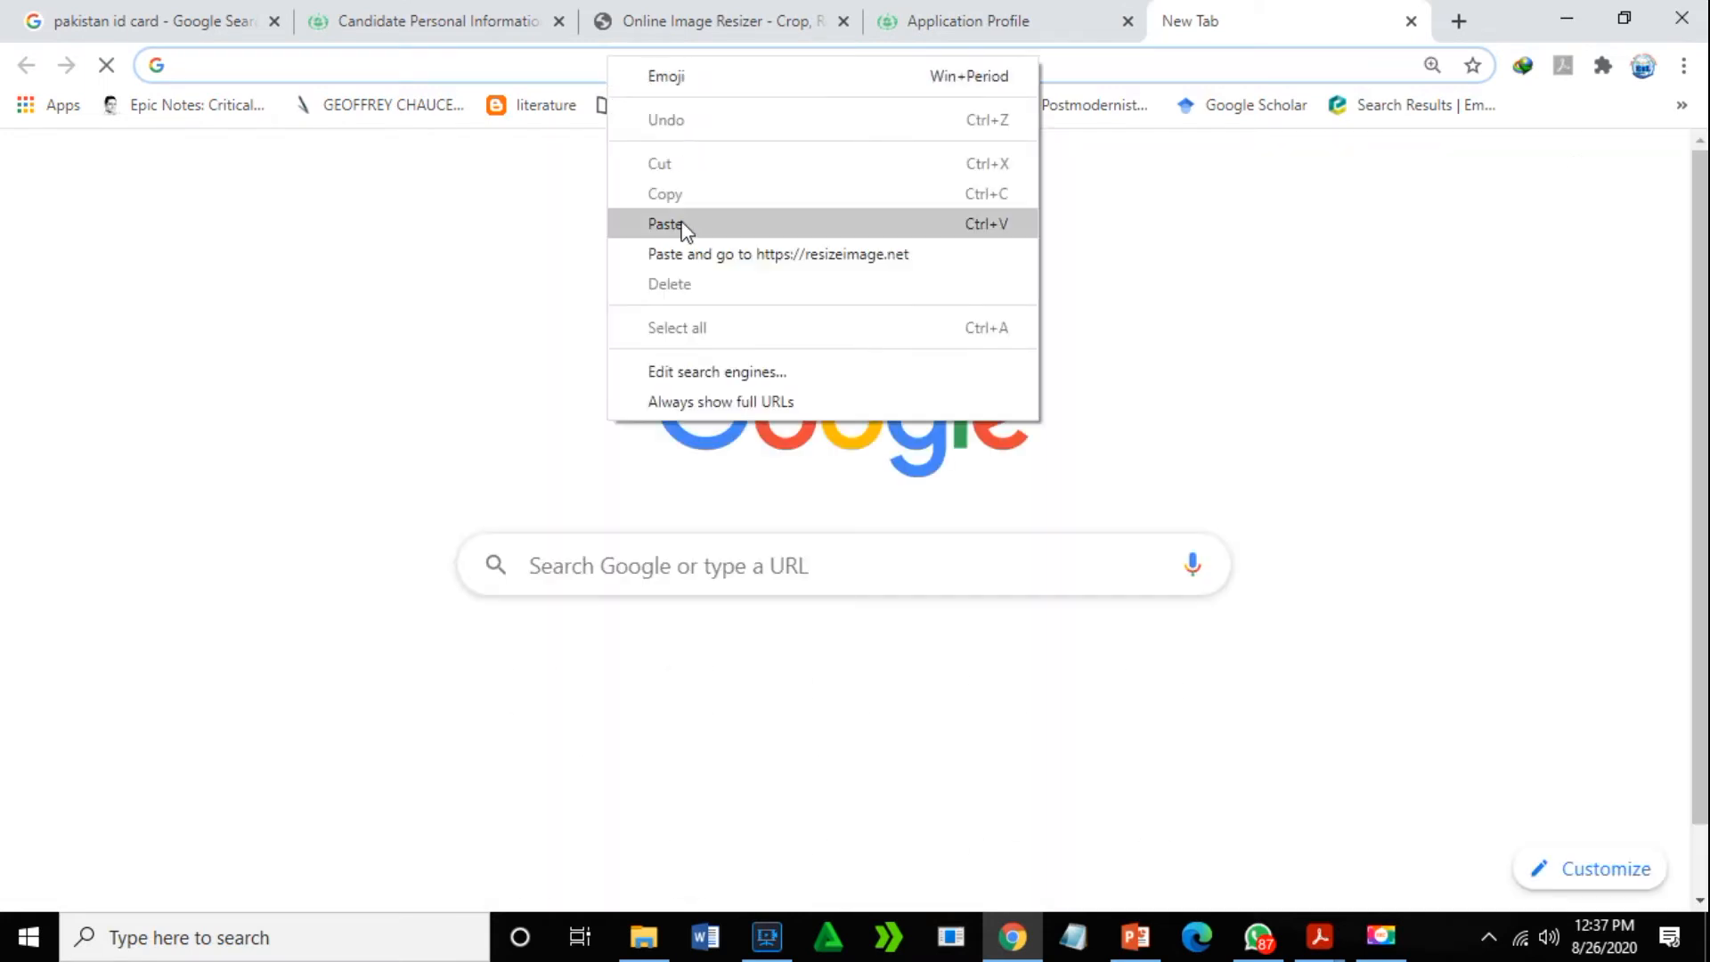
left_click(679, 224)
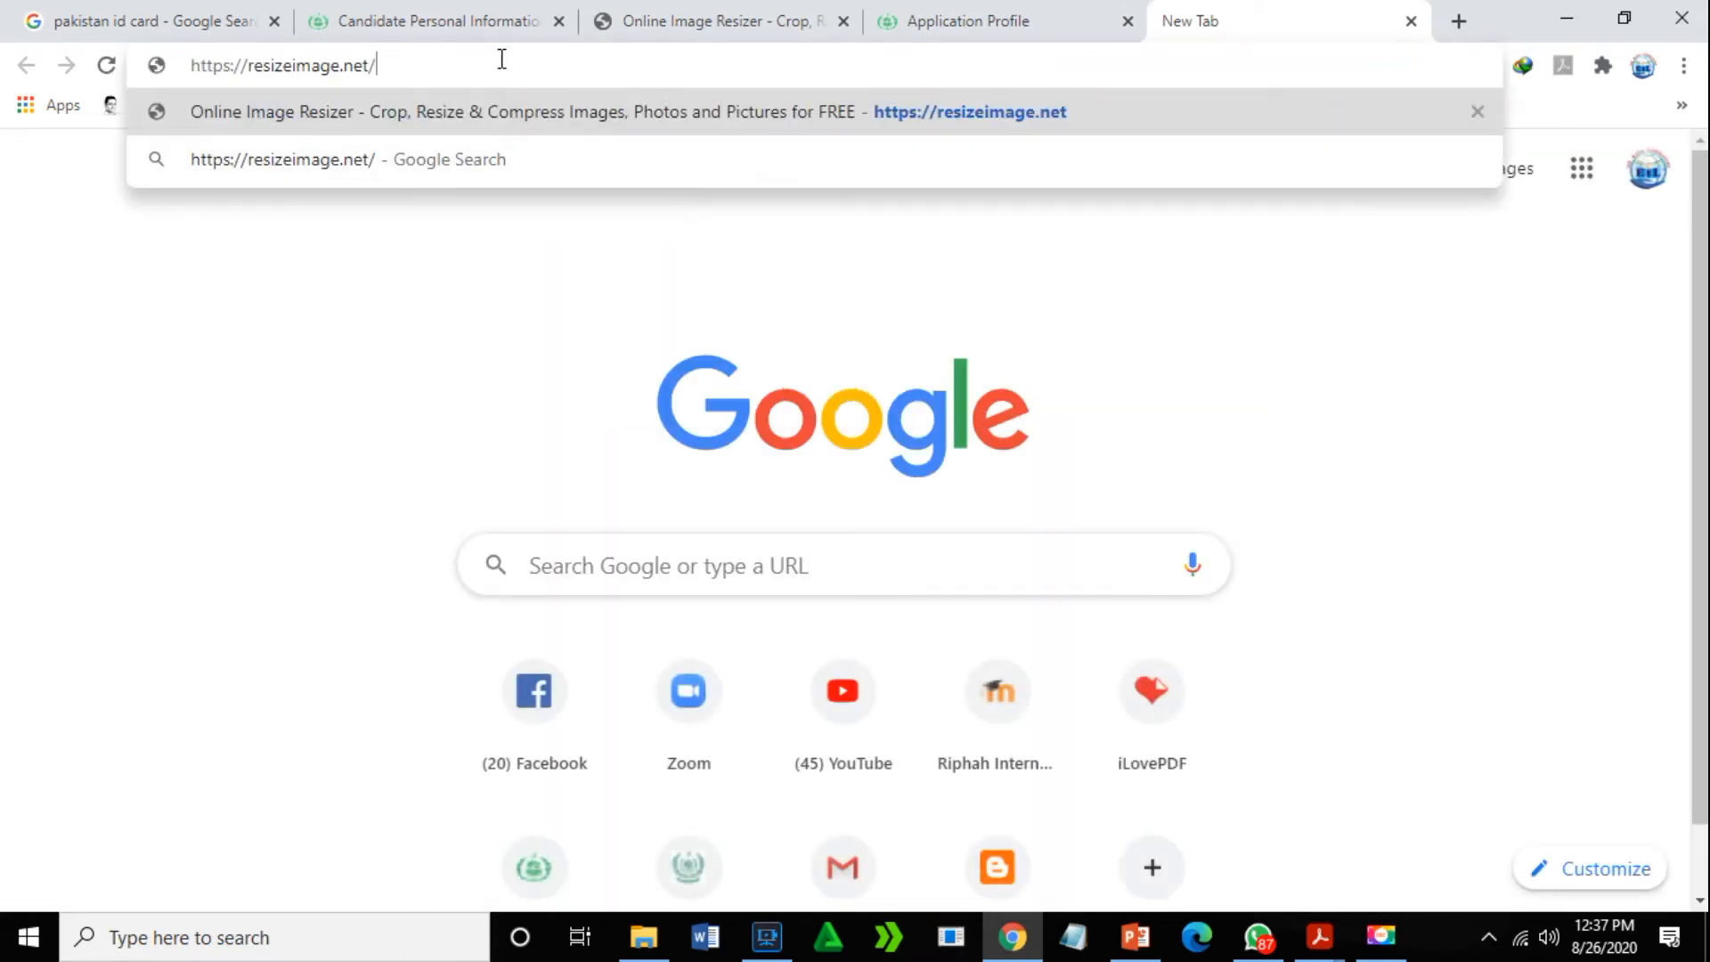
key("Return")
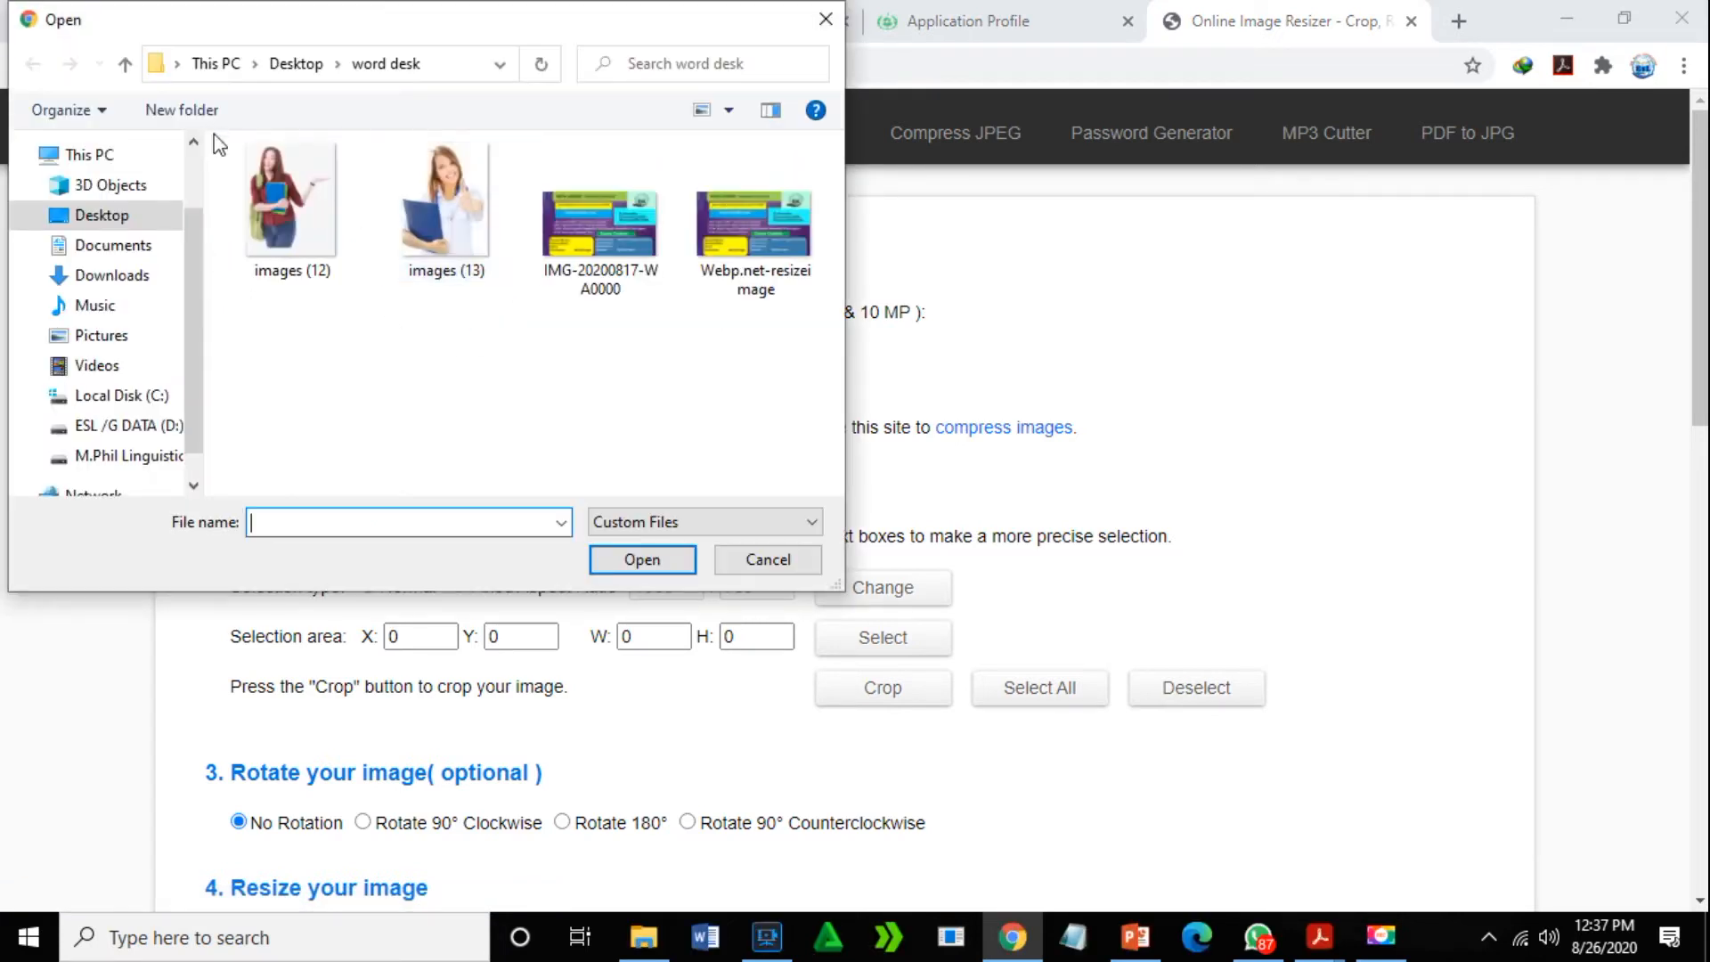
- In the upload dialog, check the file properties of images (13) and images (12)
double_click(433, 207)
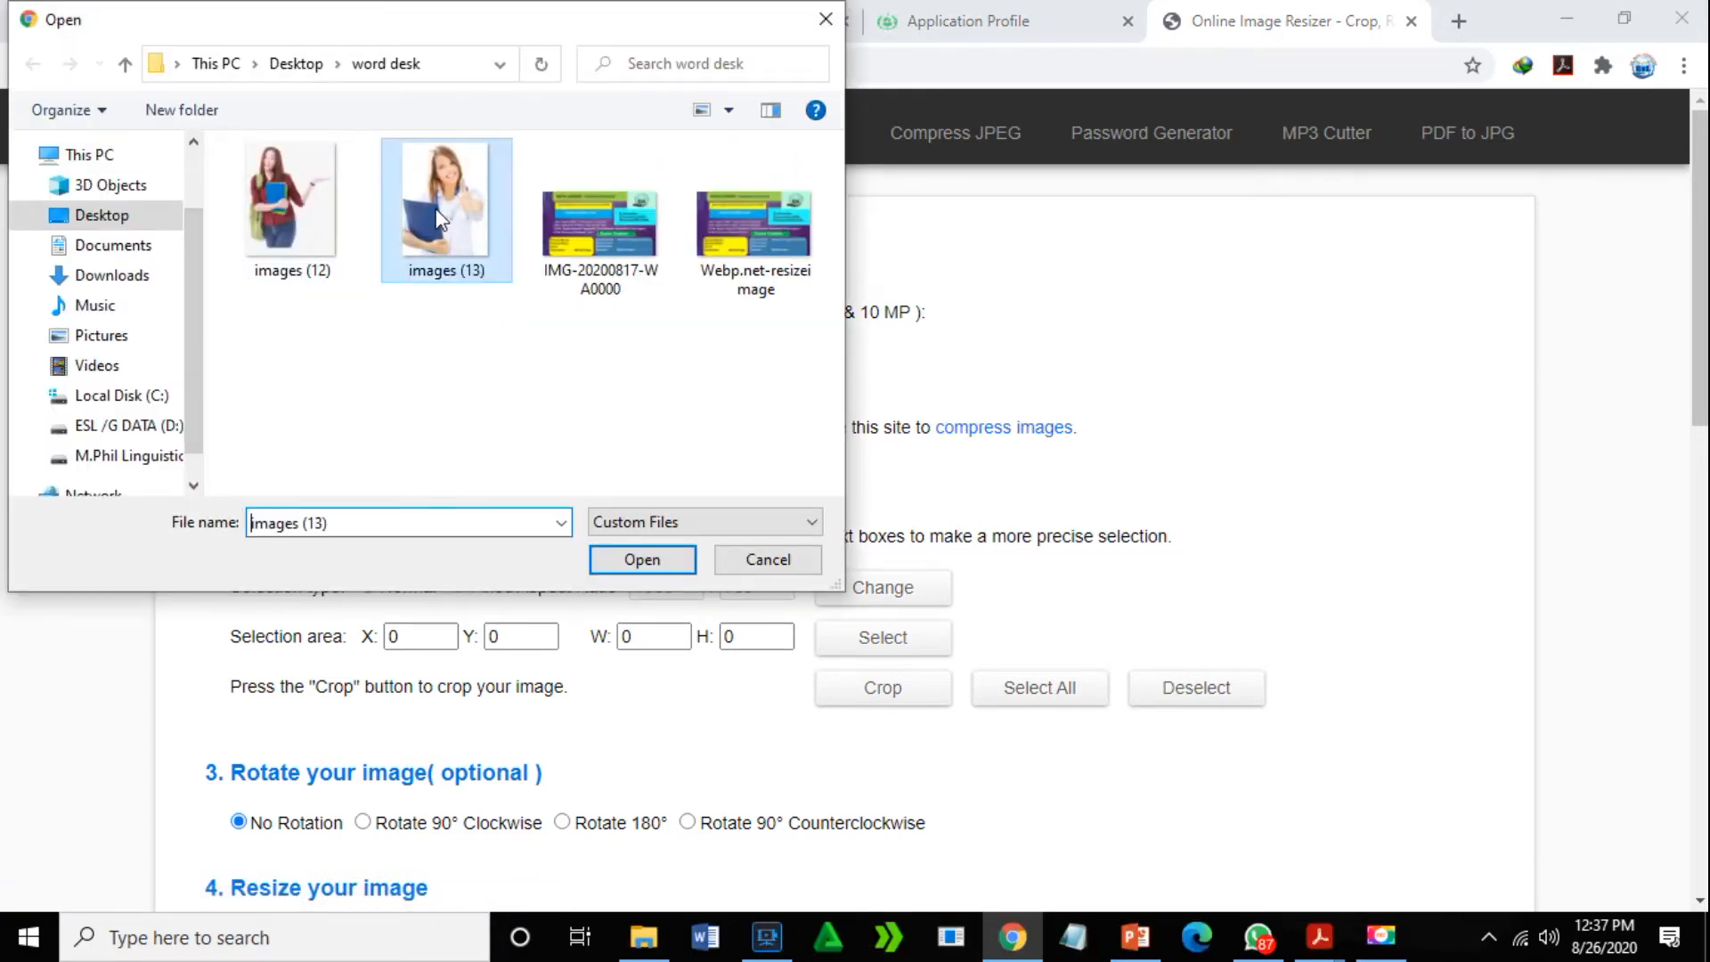
right_click(434, 207)
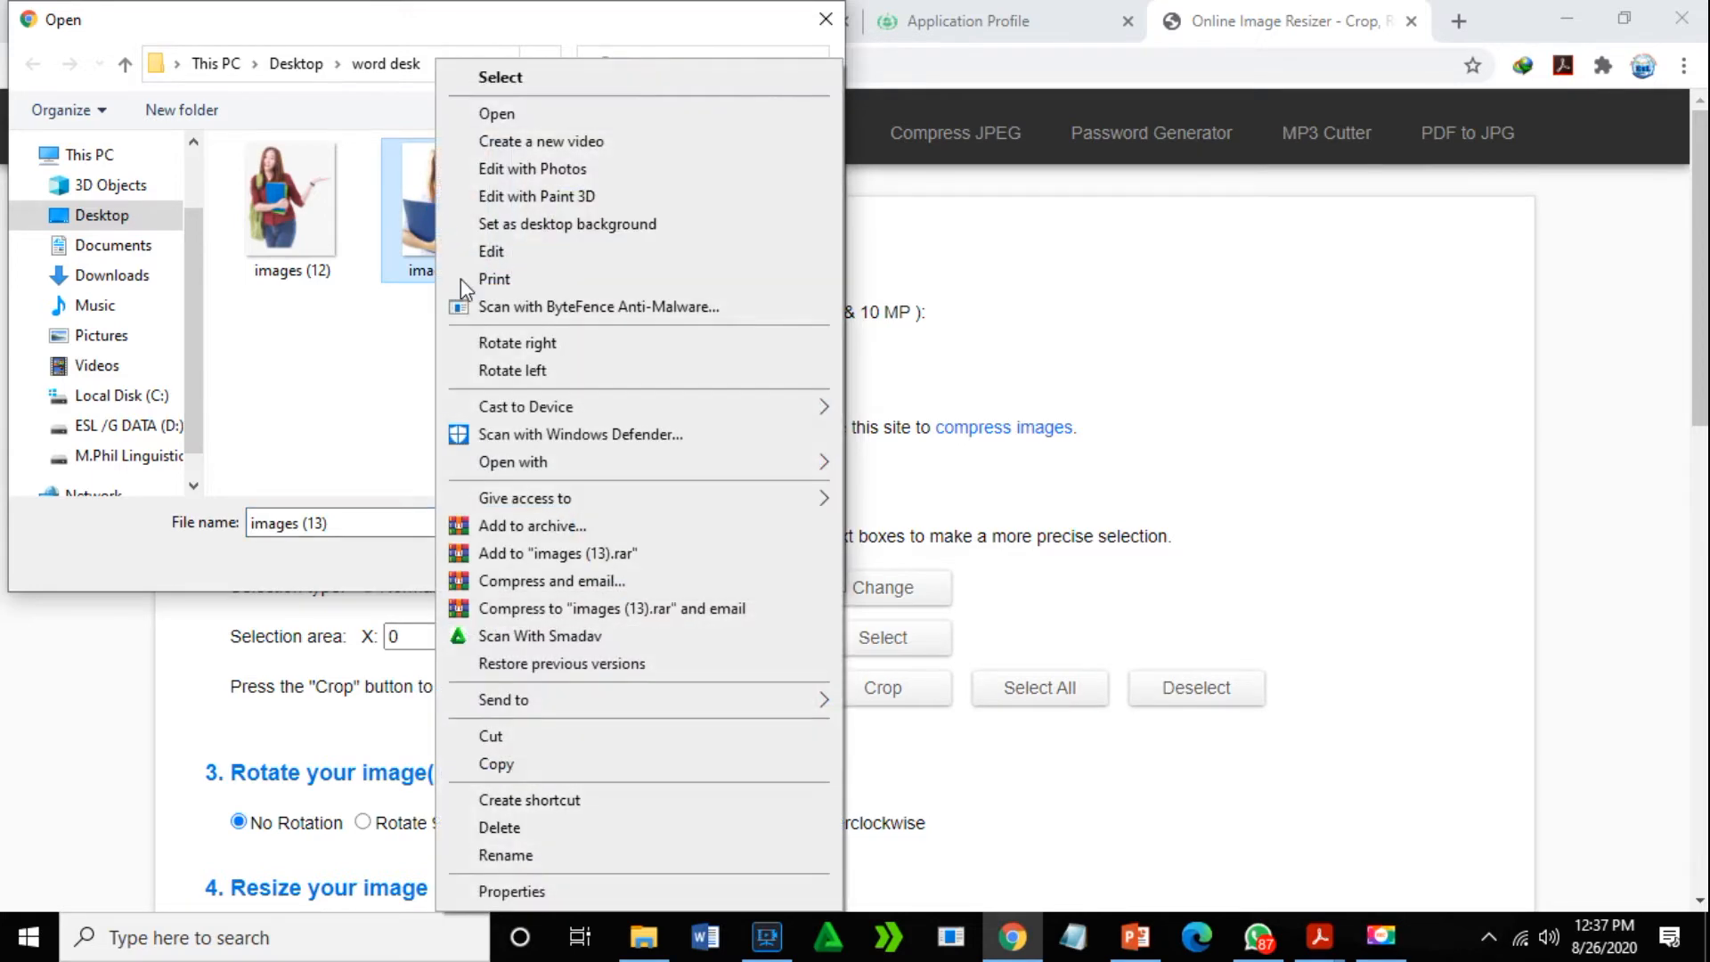
left_click(512, 892)
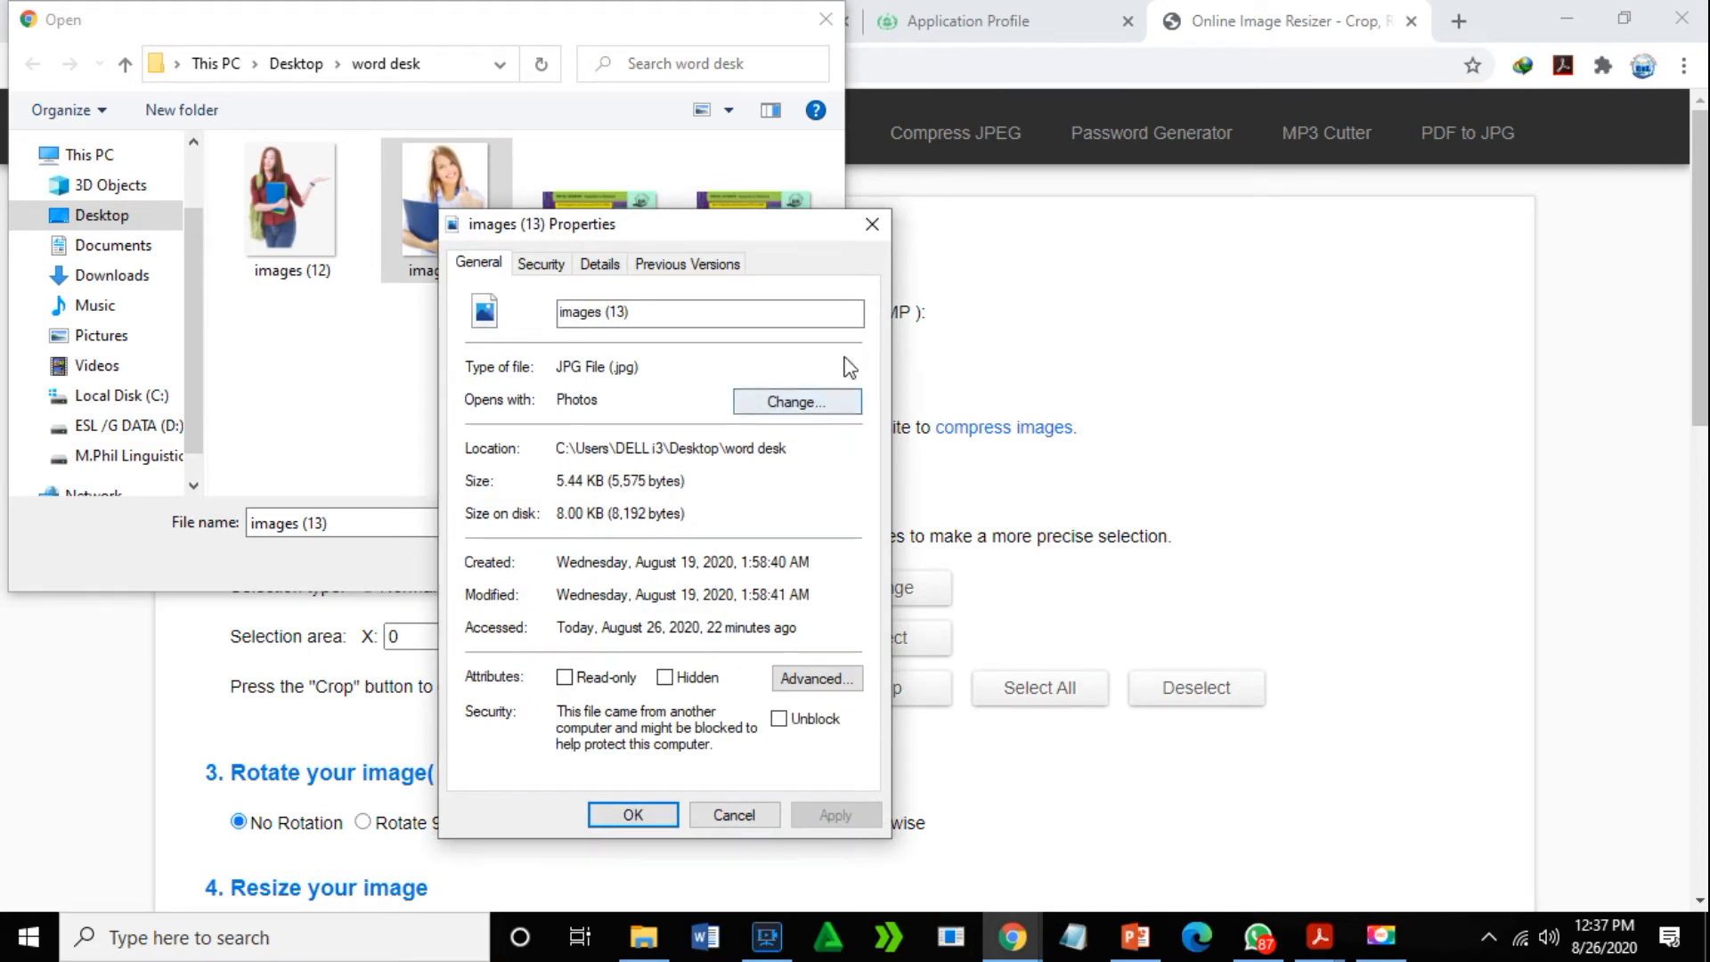
left_click(872, 230)
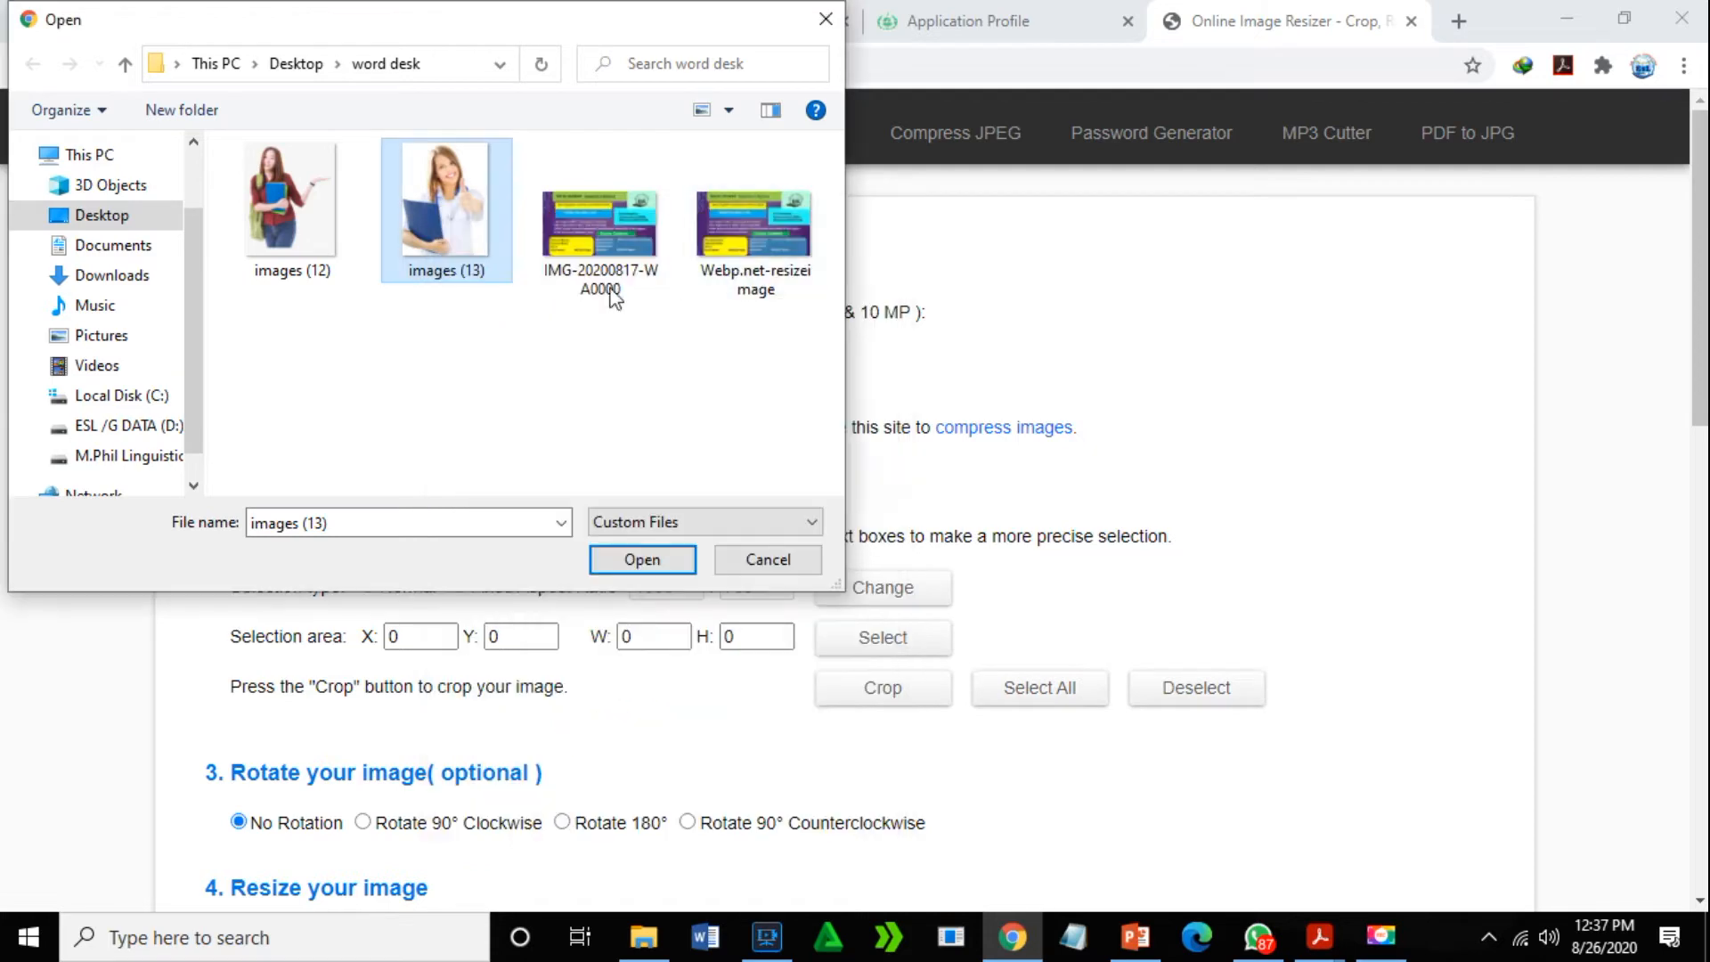
right_click(263, 212)
left_click(353, 891)
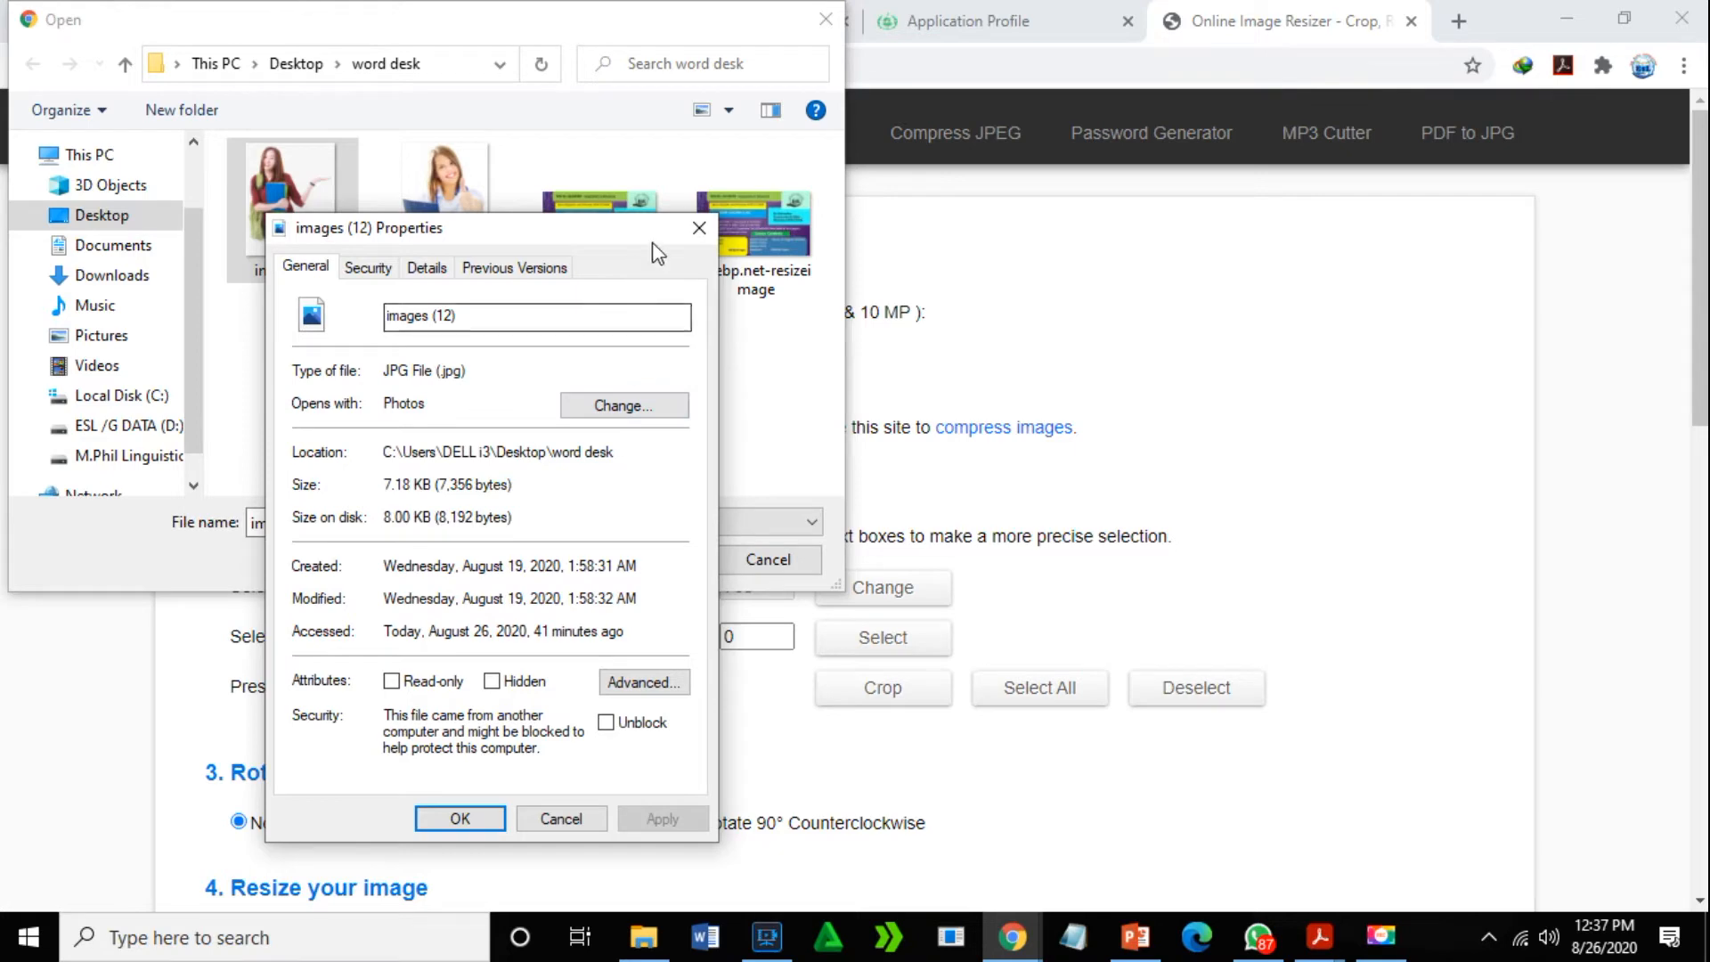
left_click(697, 230)
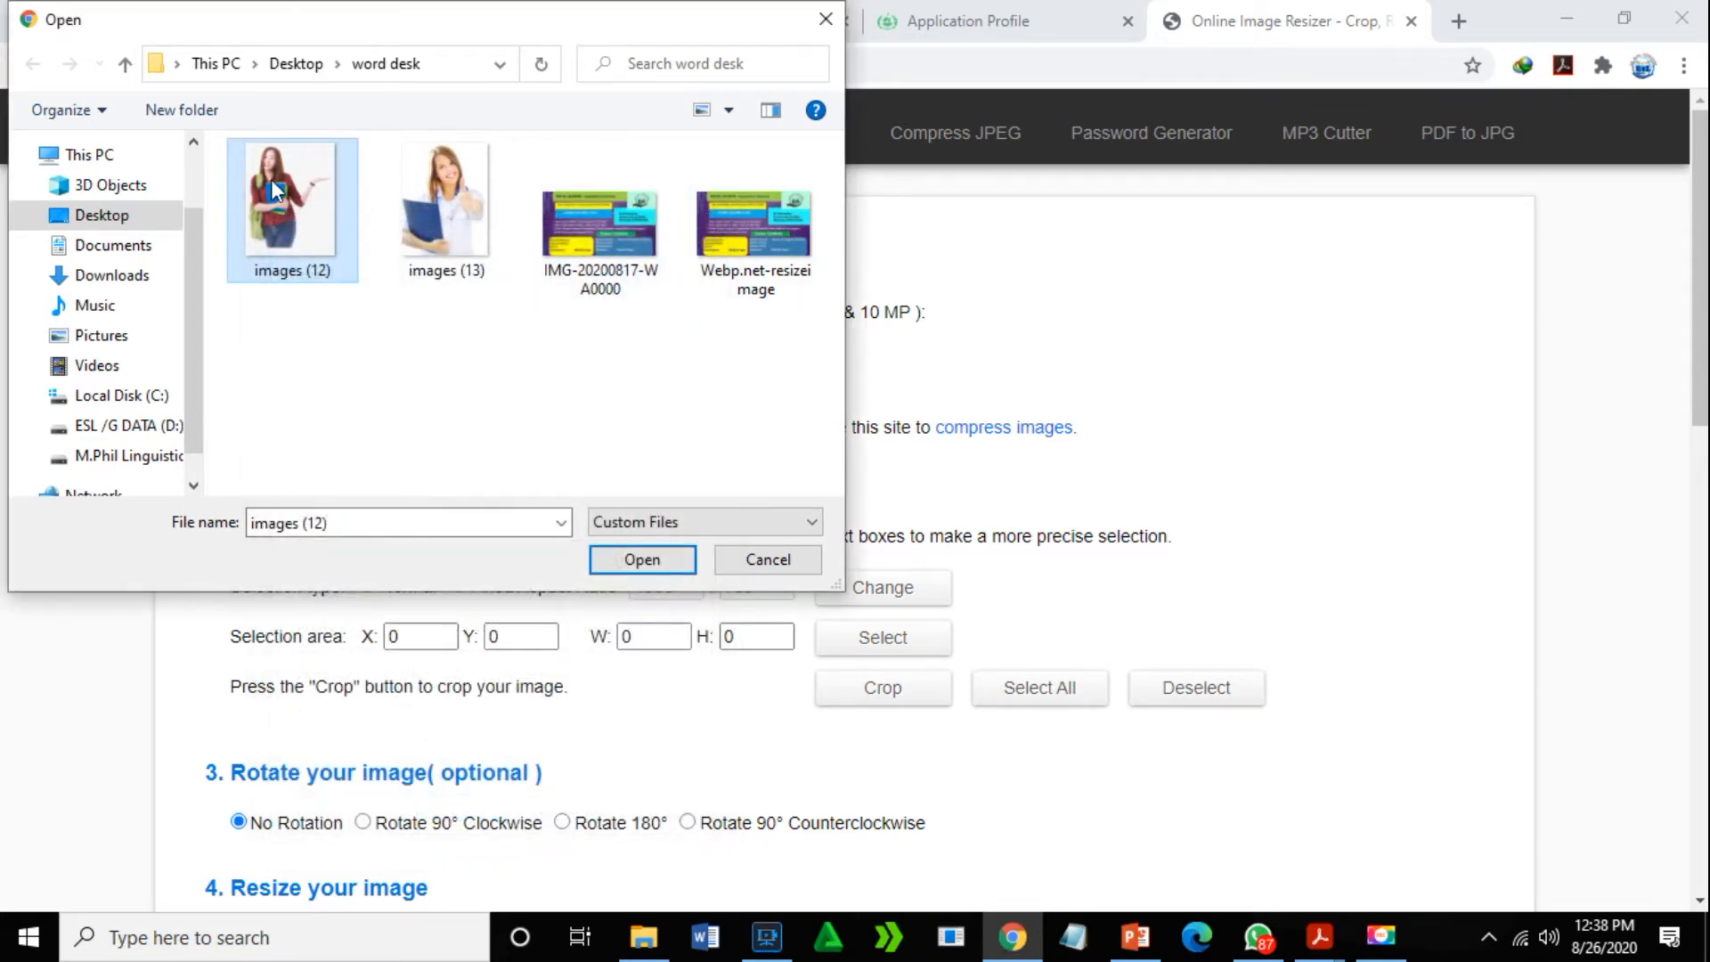
- Check the Webp.net-resizeimage file size, then upload IMG-20200817-WA0000.jpg instead
left_click(742, 234)
right_click(740, 232)
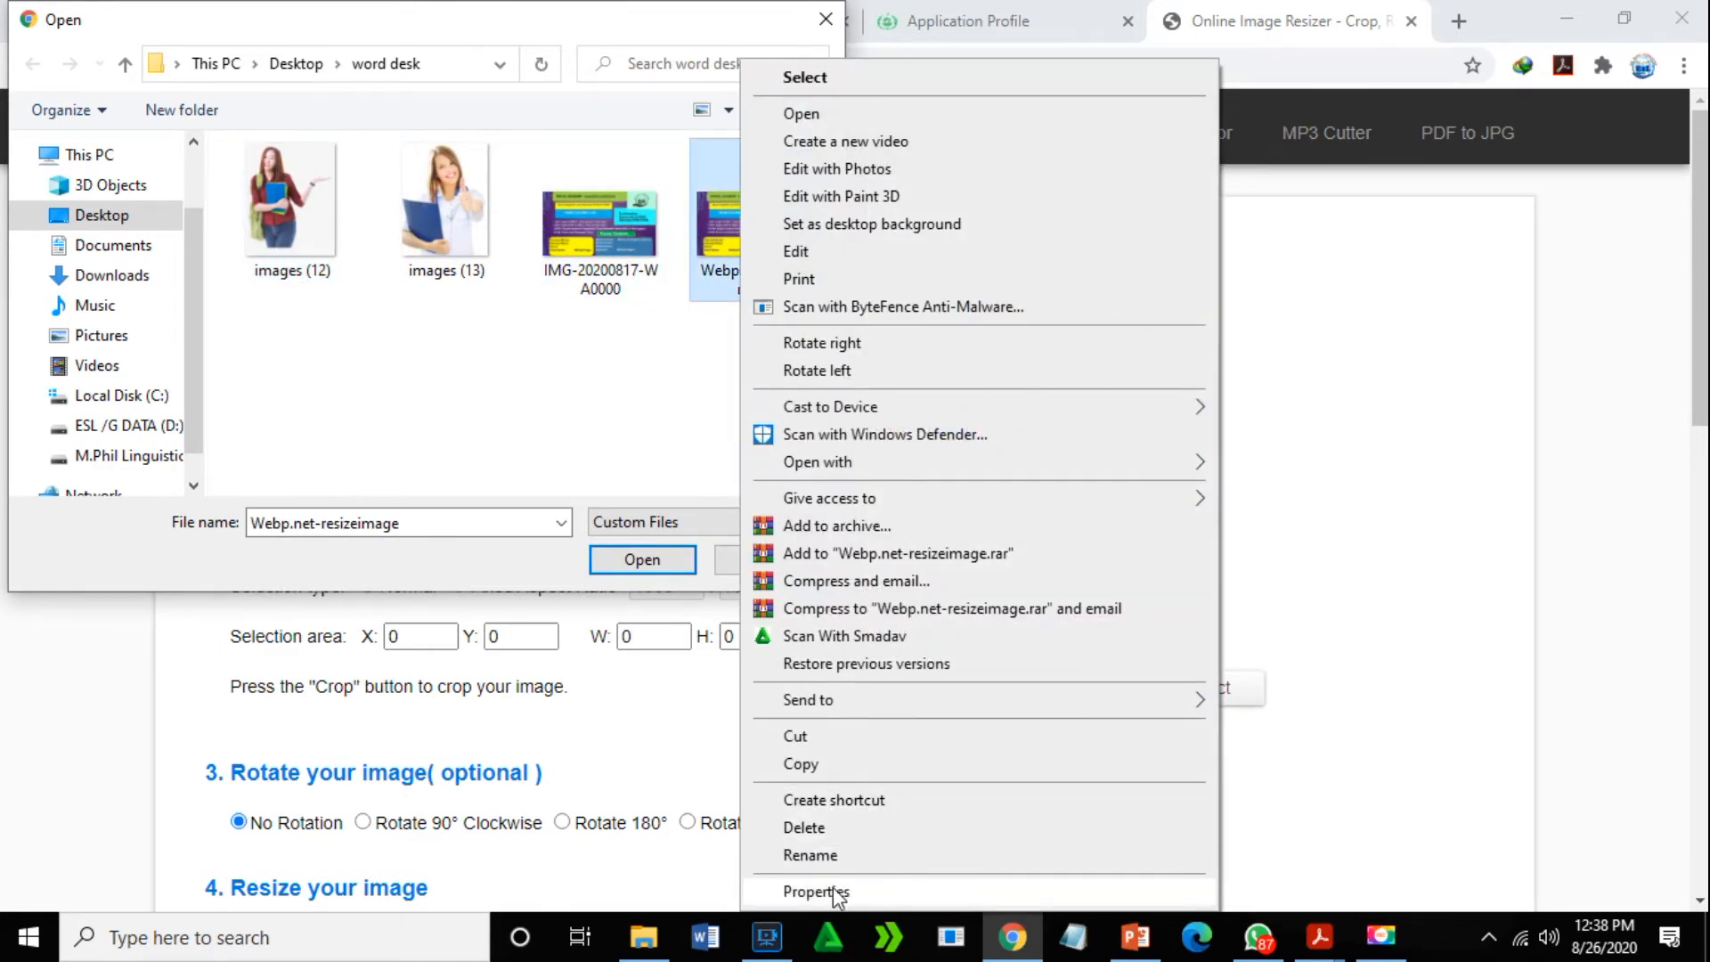
left_click(836, 891)
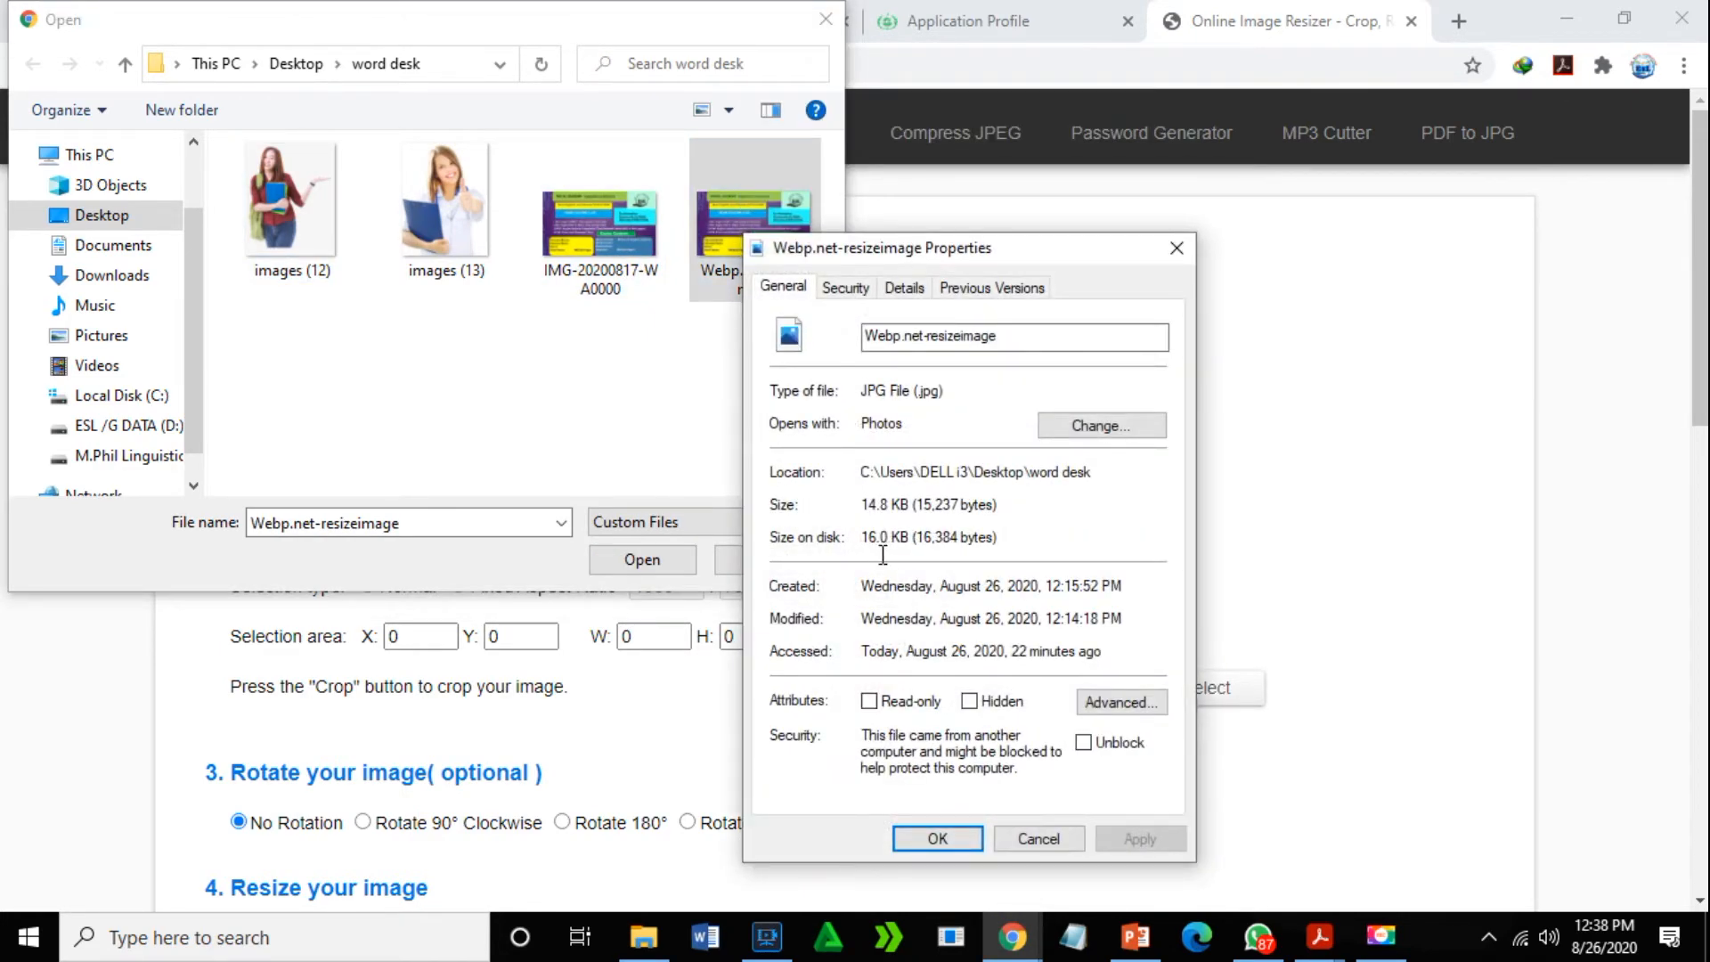
left_click(1176, 248)
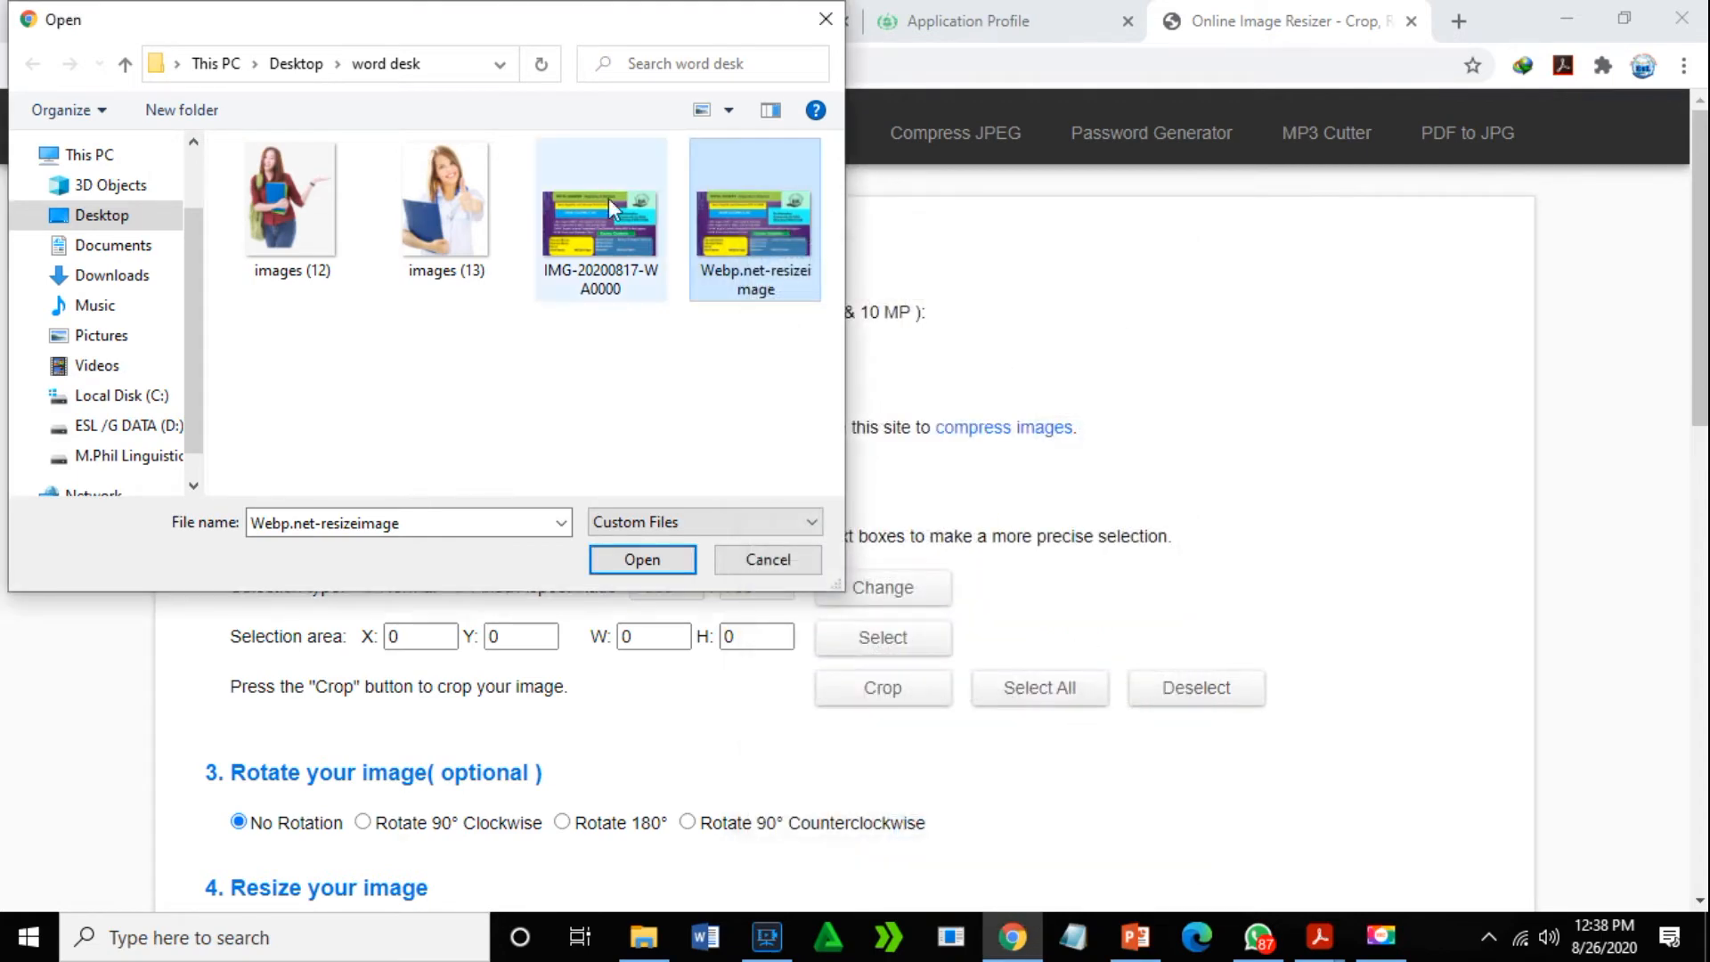
left_click(564, 218)
left_click(640, 562)
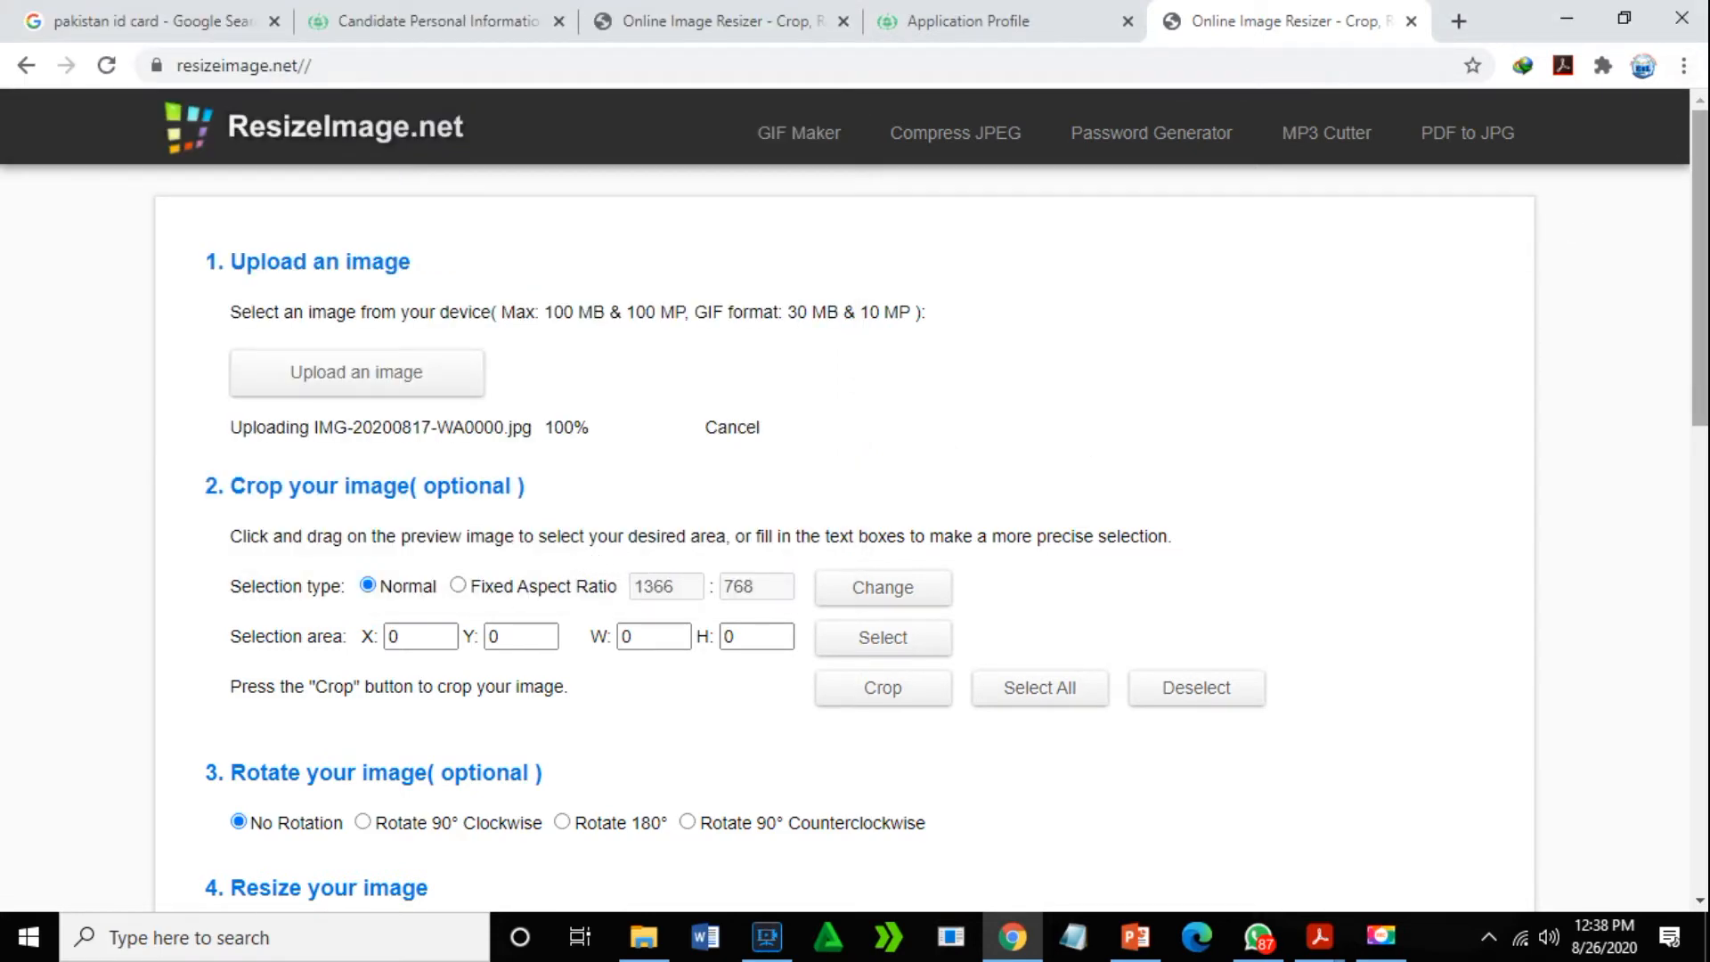
- Resize the 1280x720 picture to 50% with Normal compression, giving a 640x360 JPG
left_click_drag(1704, 194, 1697, 488)
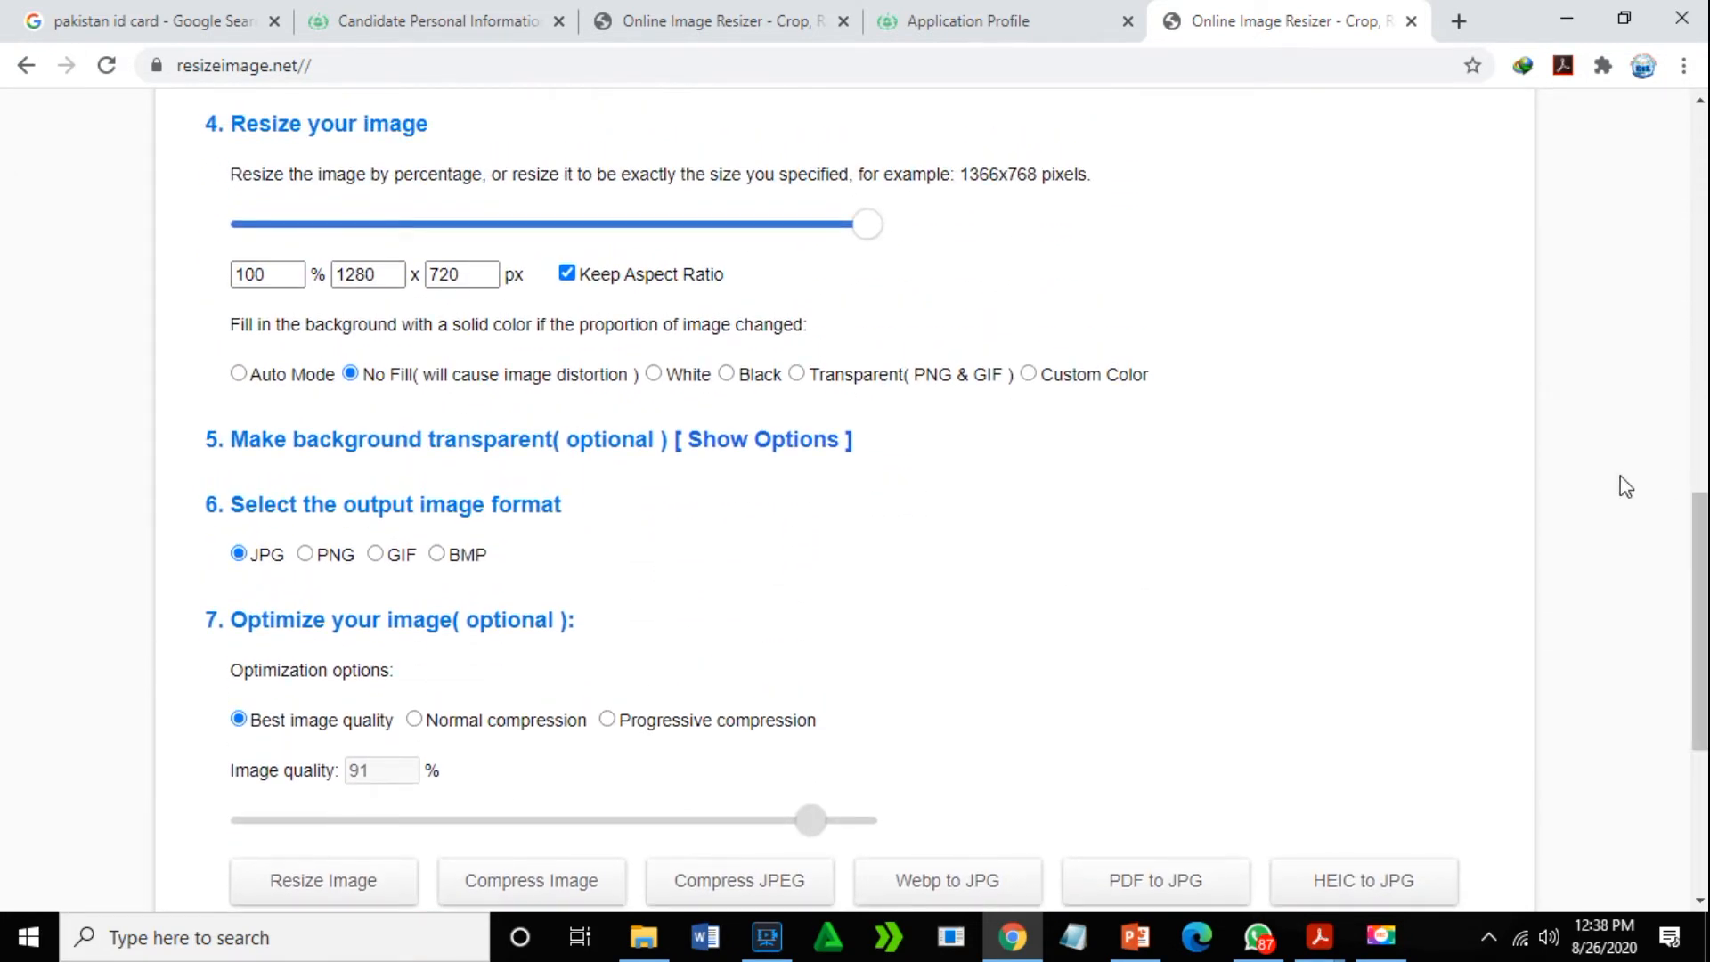
left_click(282, 268)
key("BackSpace")
key("BackSpace")
key("BackSpace")
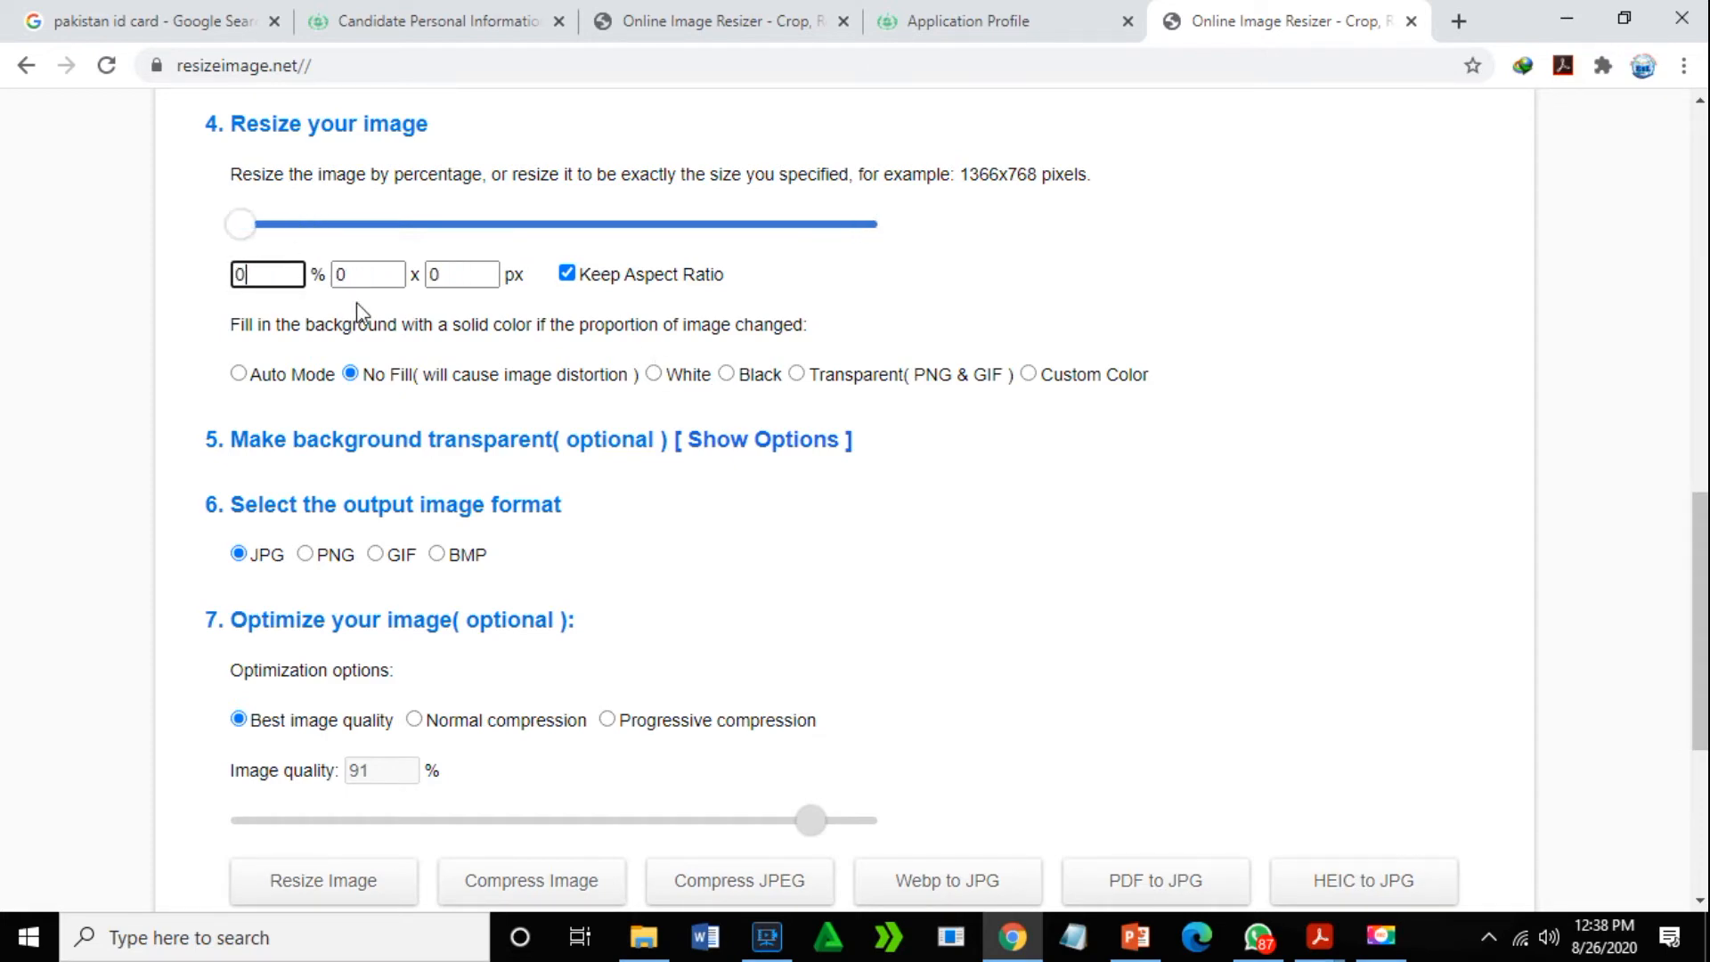
key("BackSpace")
type("50")
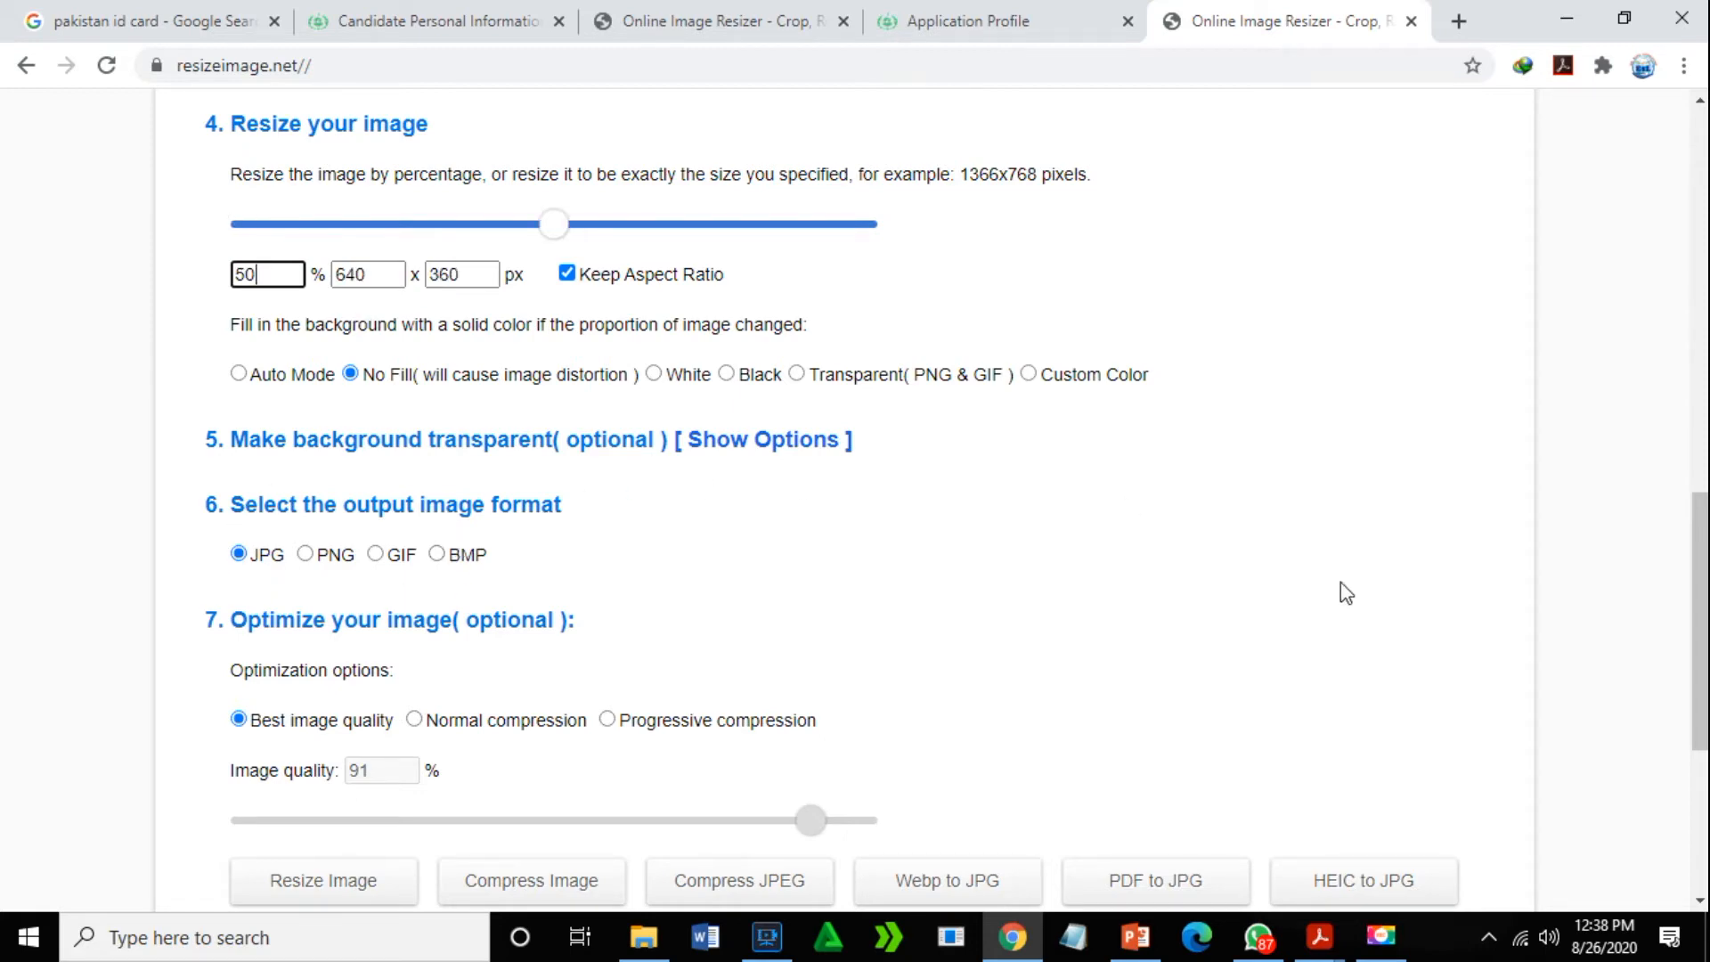
scroll(1090, 708, "down", 3)
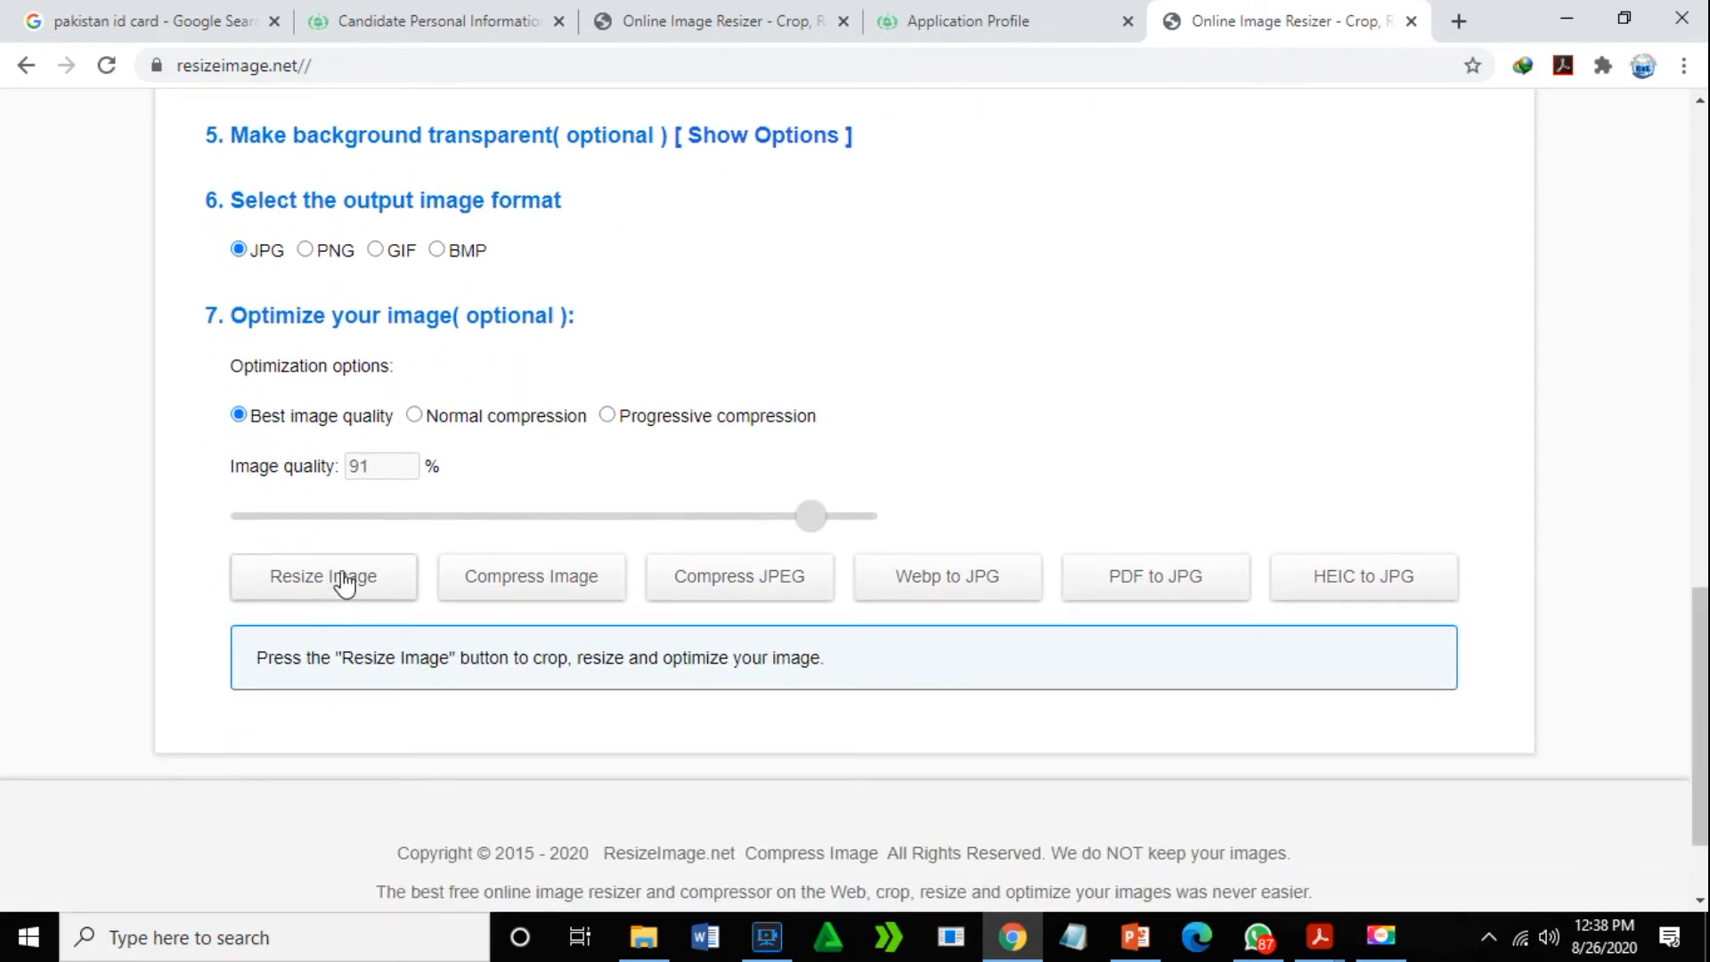
left_click(422, 426)
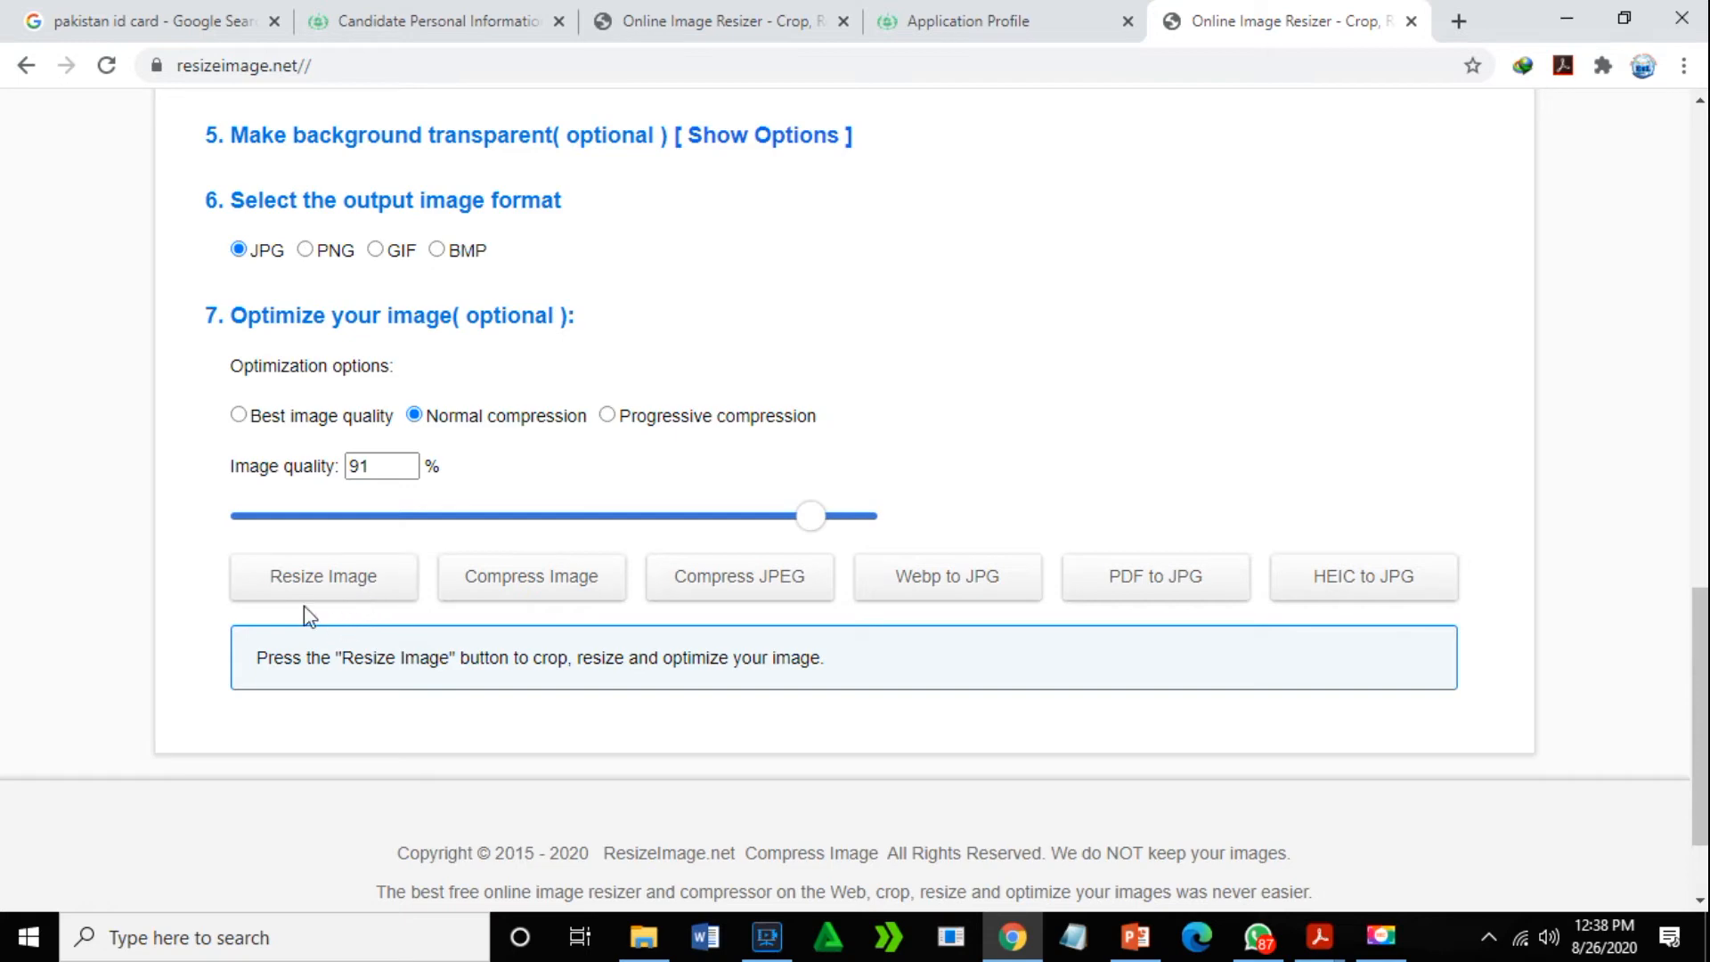
left_click(314, 580)
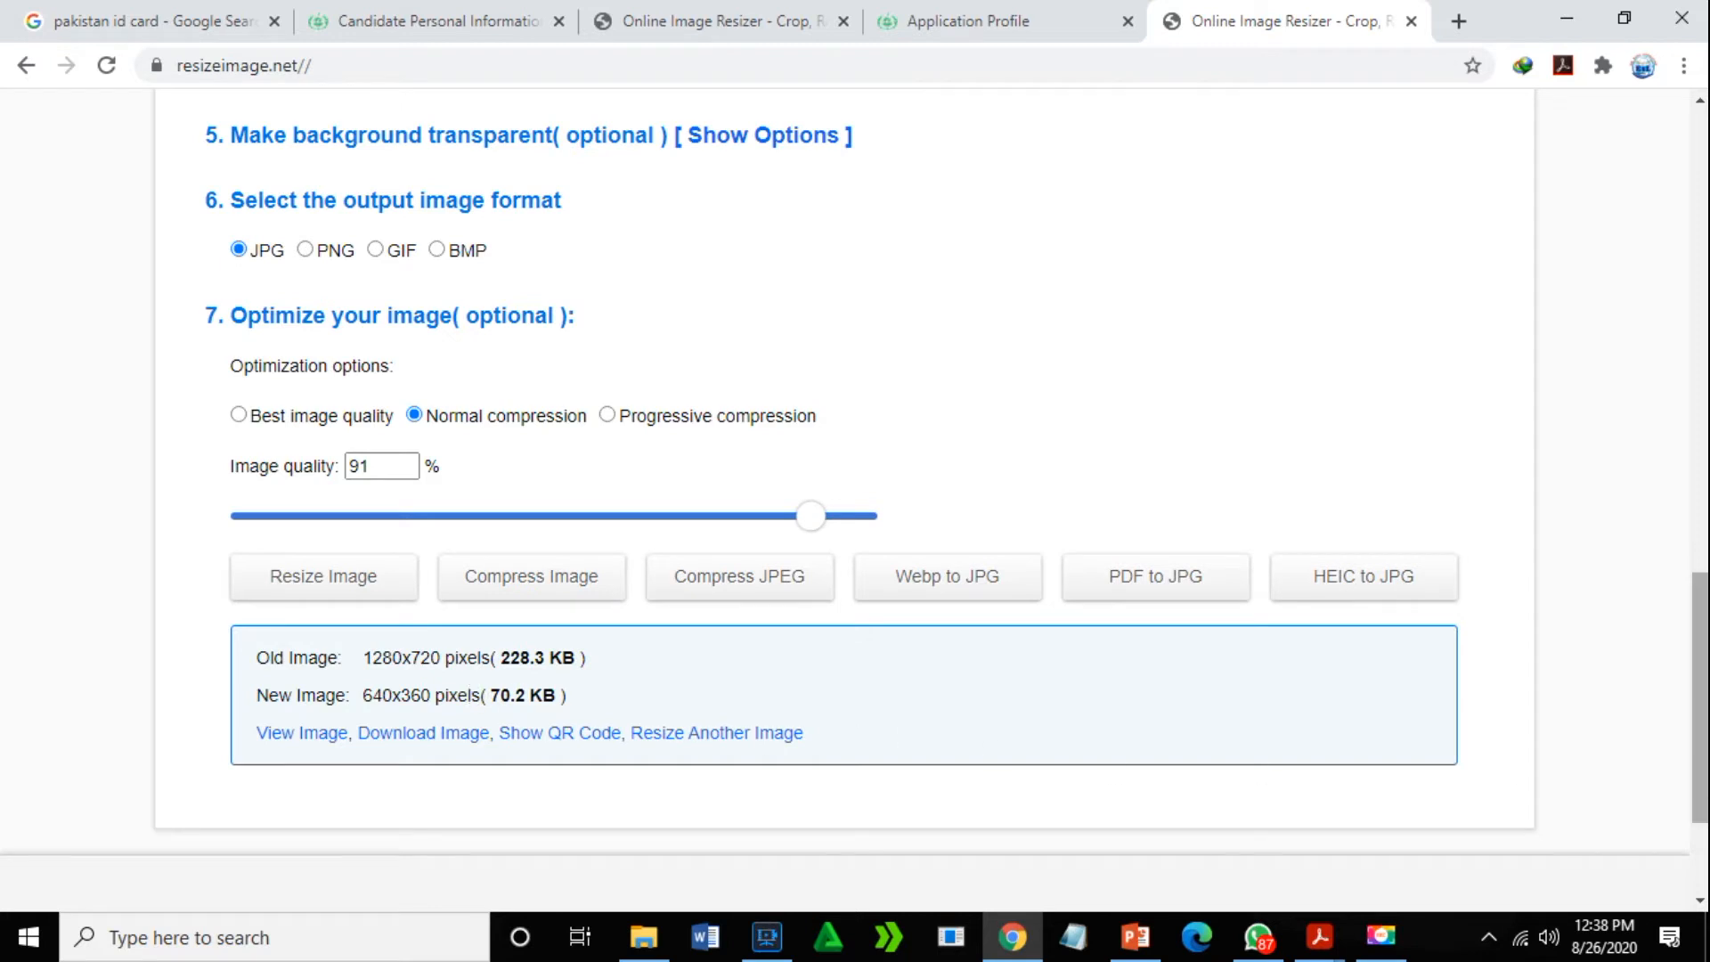
mouse_move(1702, 661)
left_mouse_down()
mouse_move(1703, 729)
mouse_move(1704, 682)
left_mouse_up()
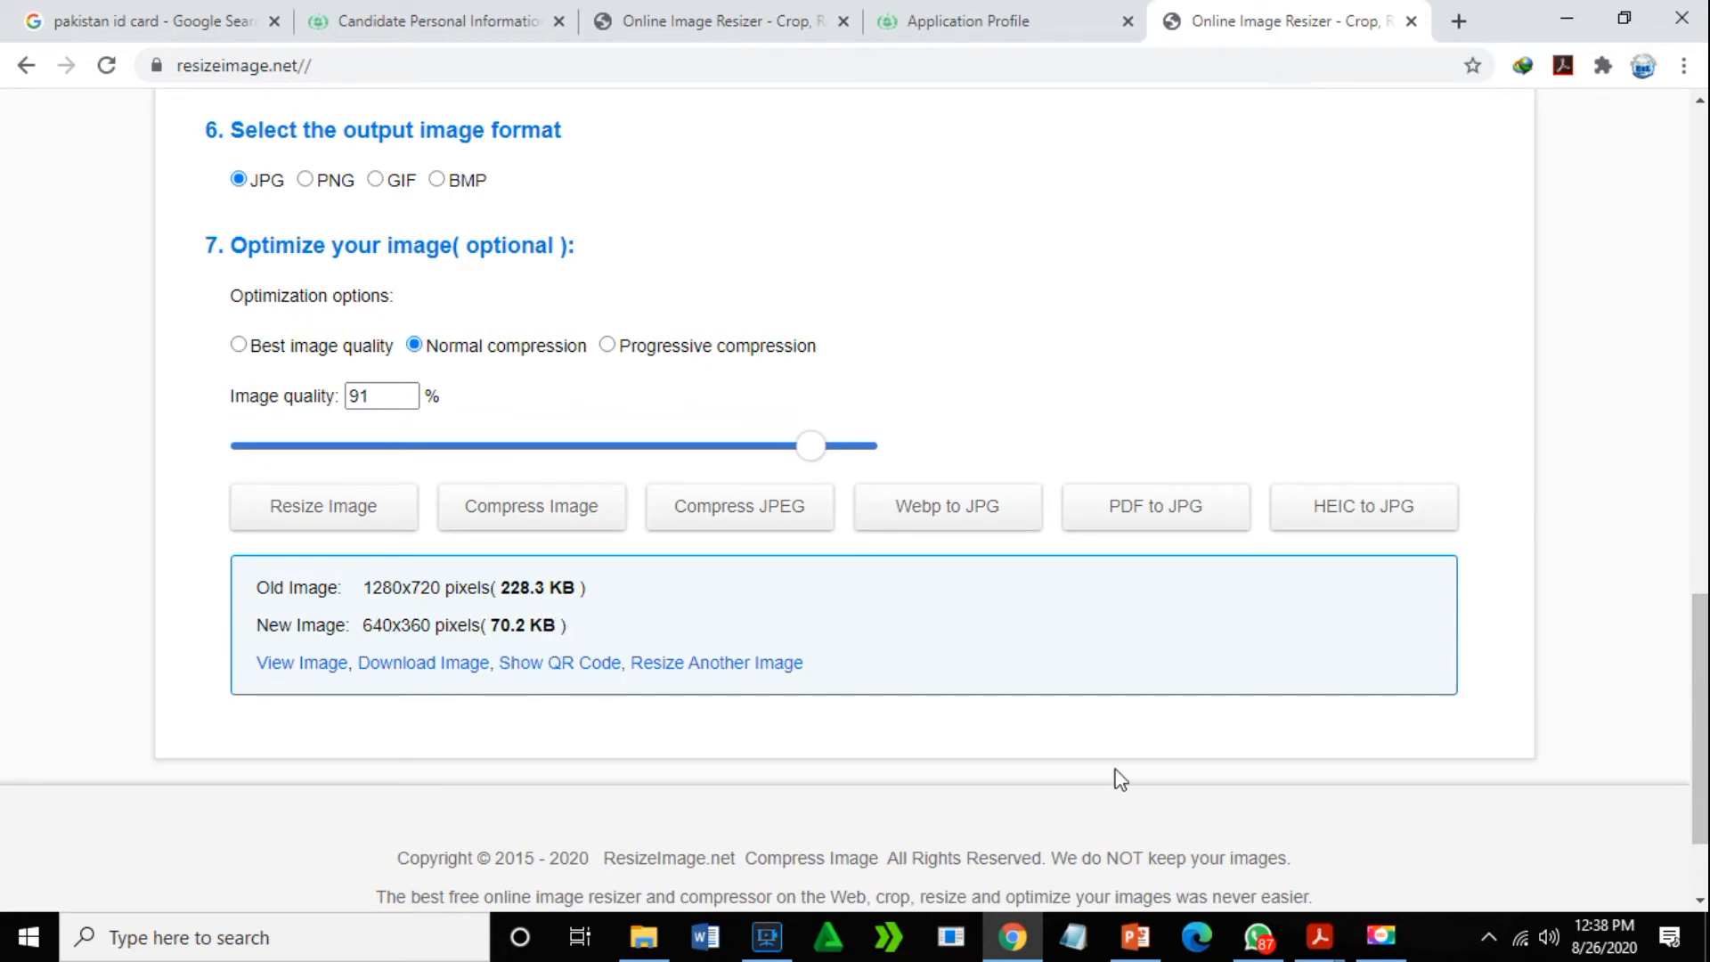
left_click_drag(1702, 692, 1702, 486)
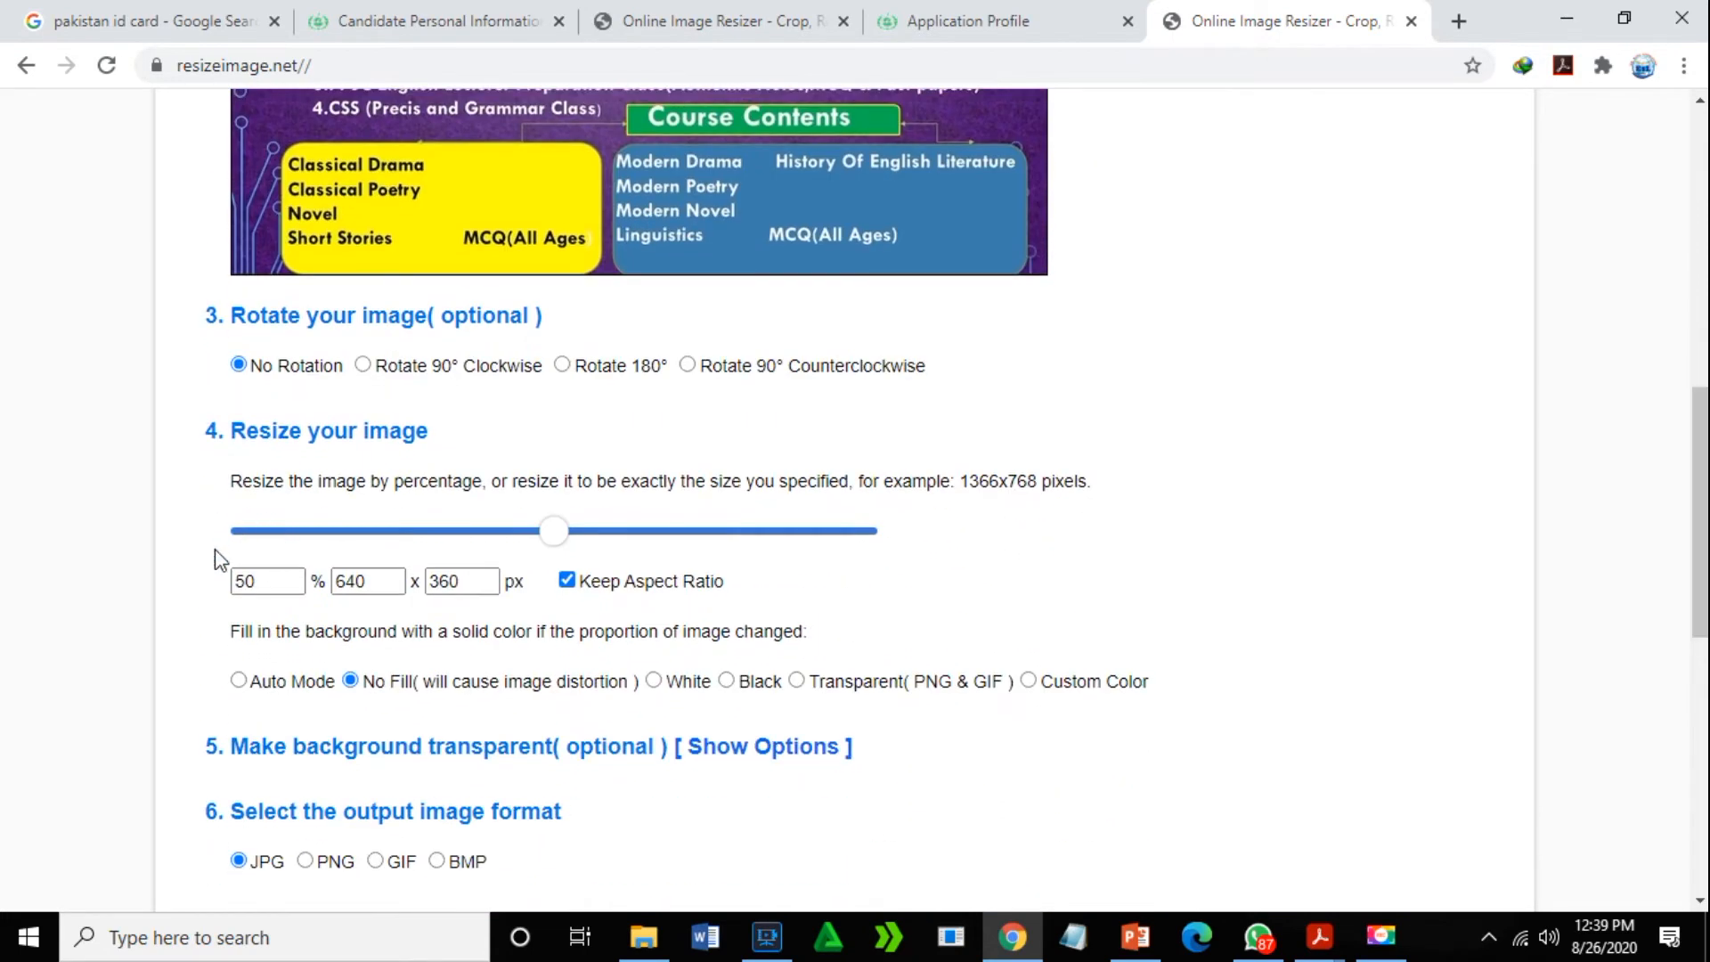
- Change the resize percentage to 15 and resize again, producing a 192x108, 9.1 KB image
left_click(285, 579)
key("BackSpace")
key("BackSpace")
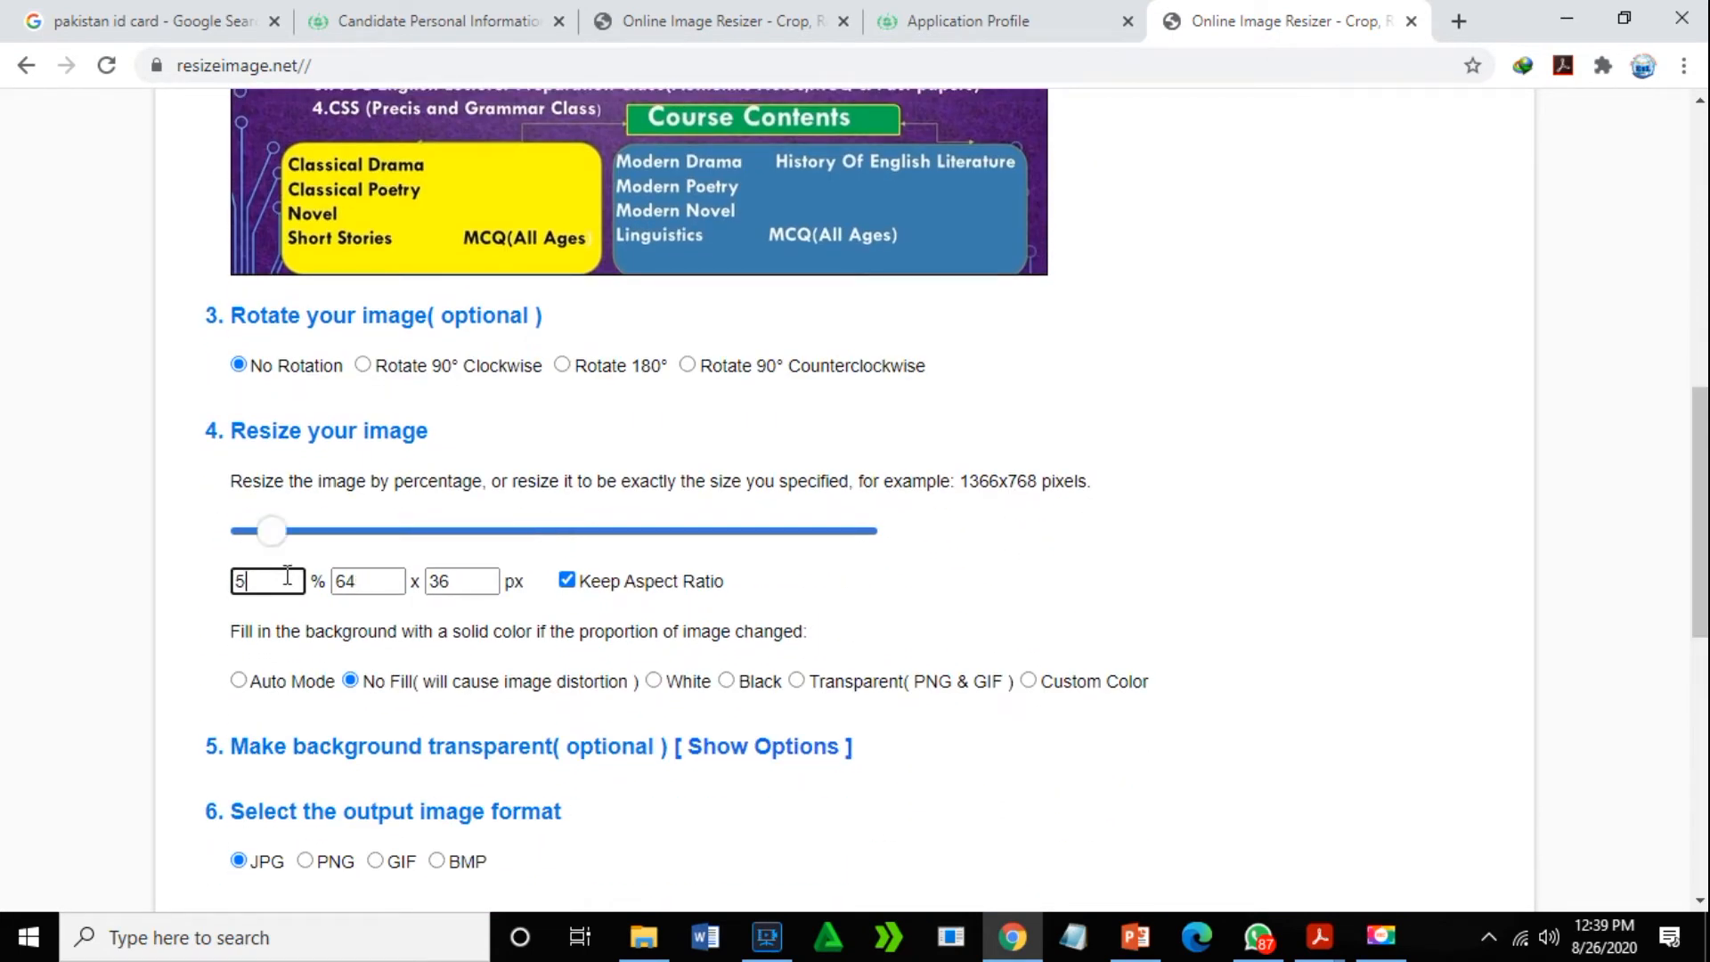
type("20")
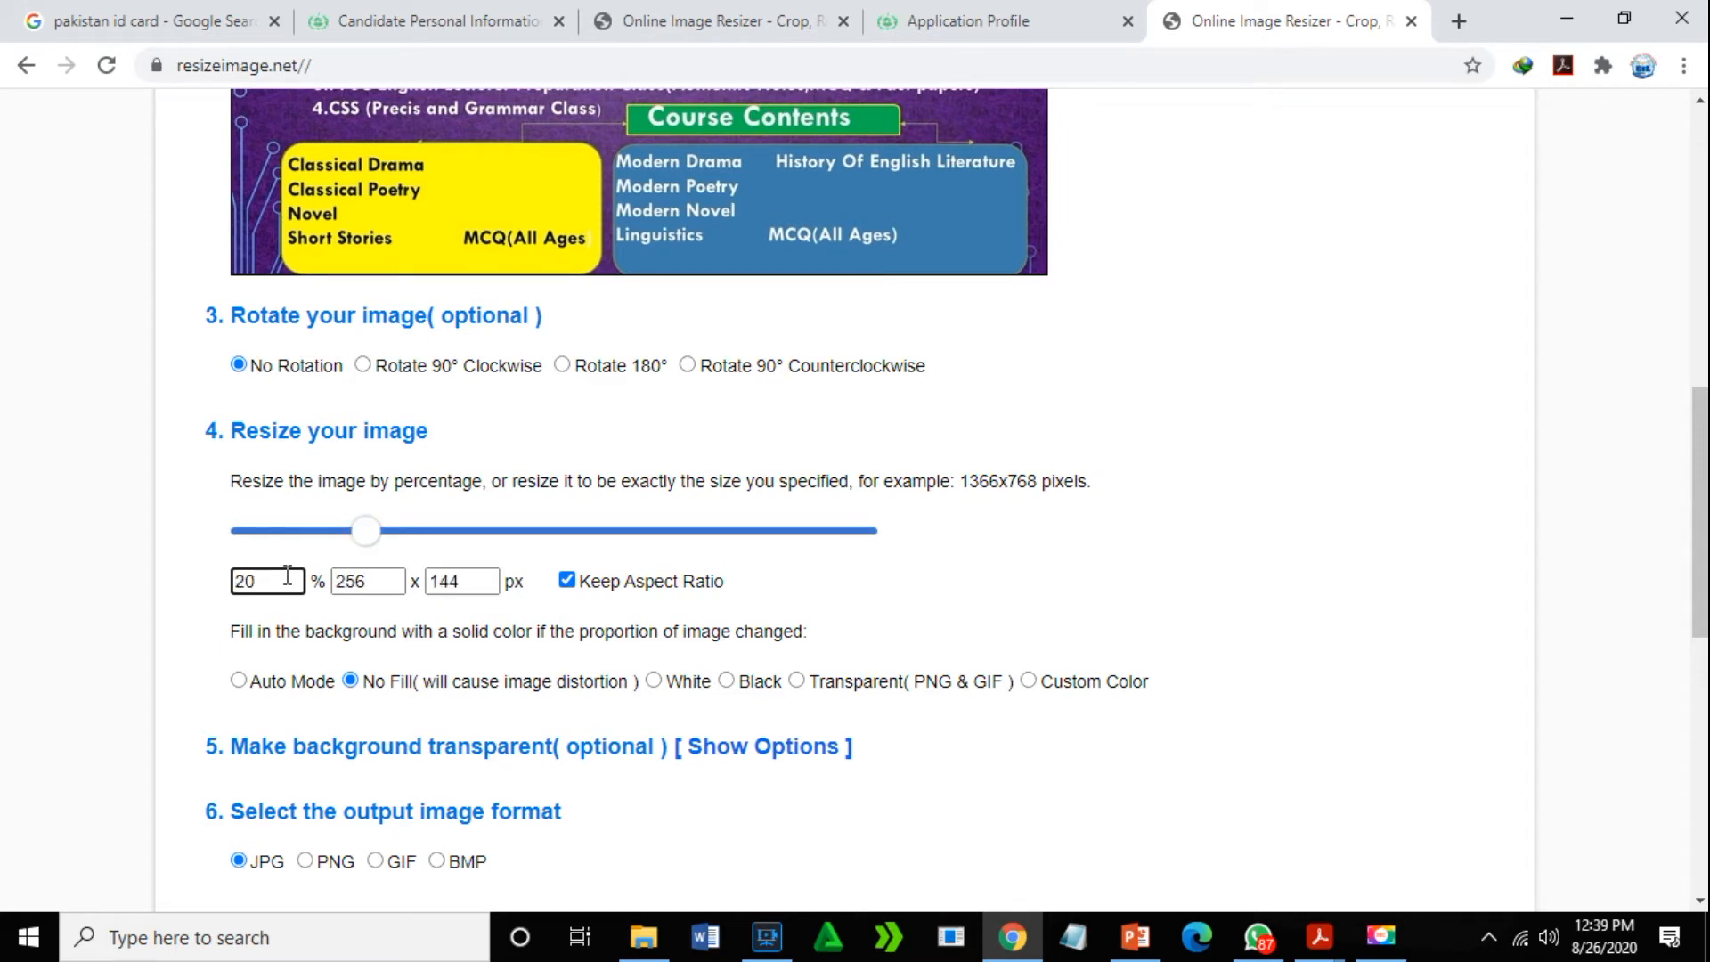
key("BackSpace")
key("BackSpace")
type("15")
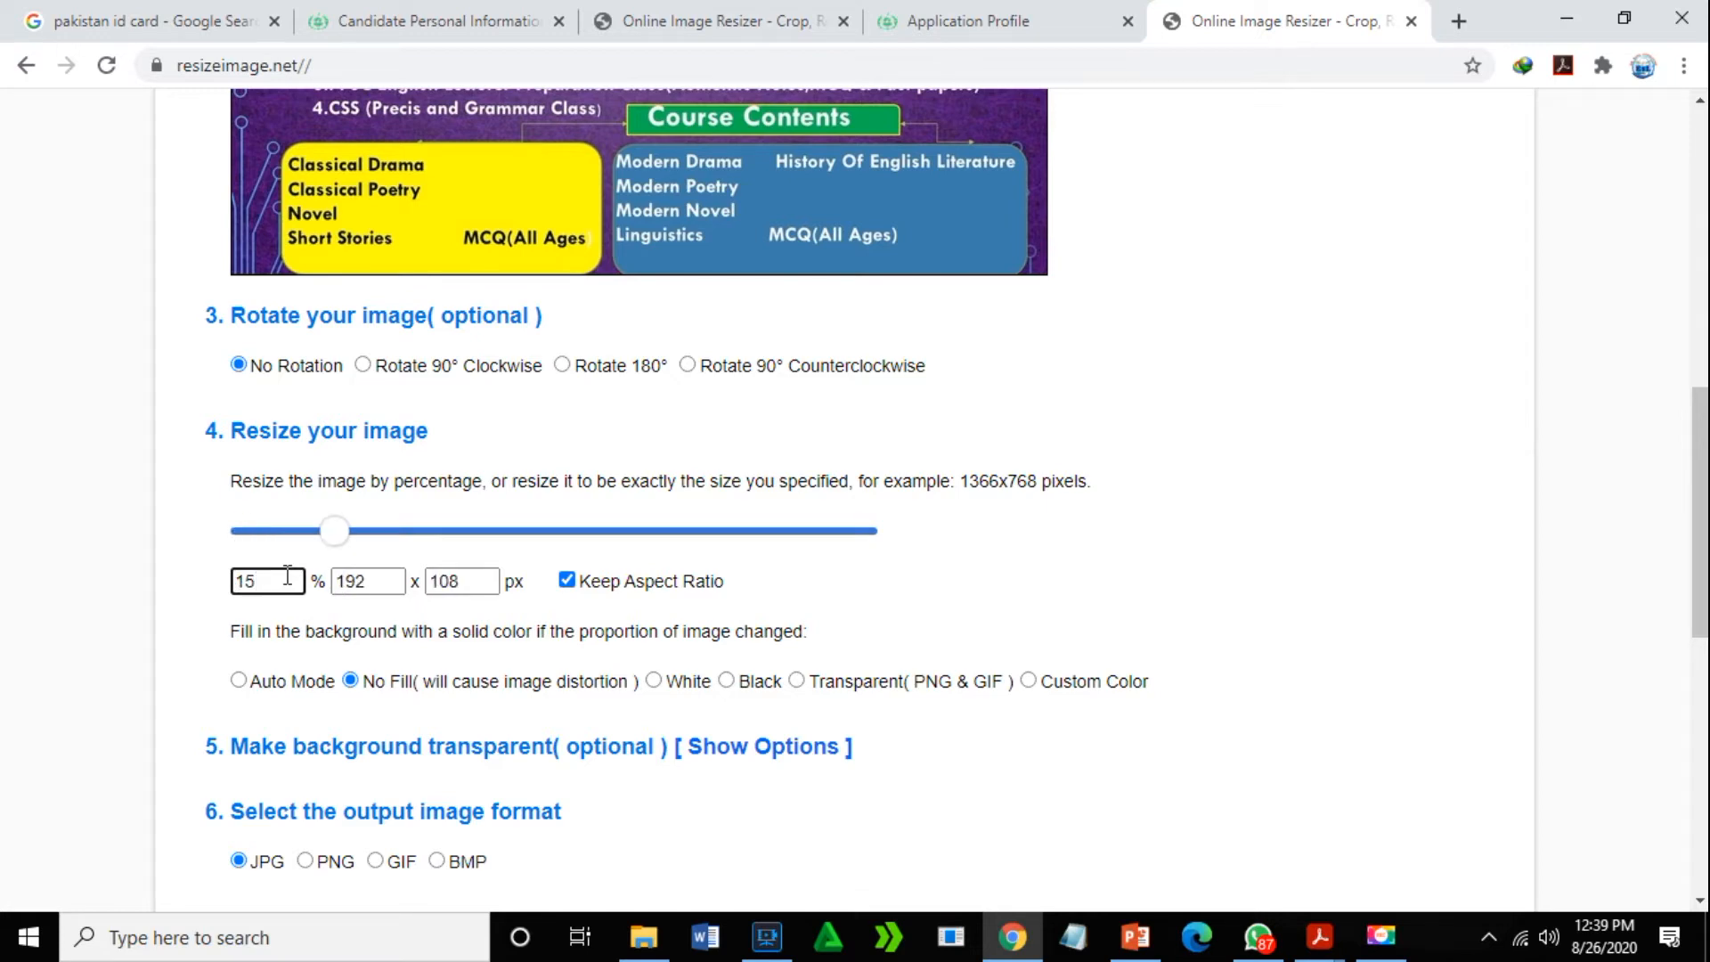
left_click_drag(1701, 476, 1653, 709)
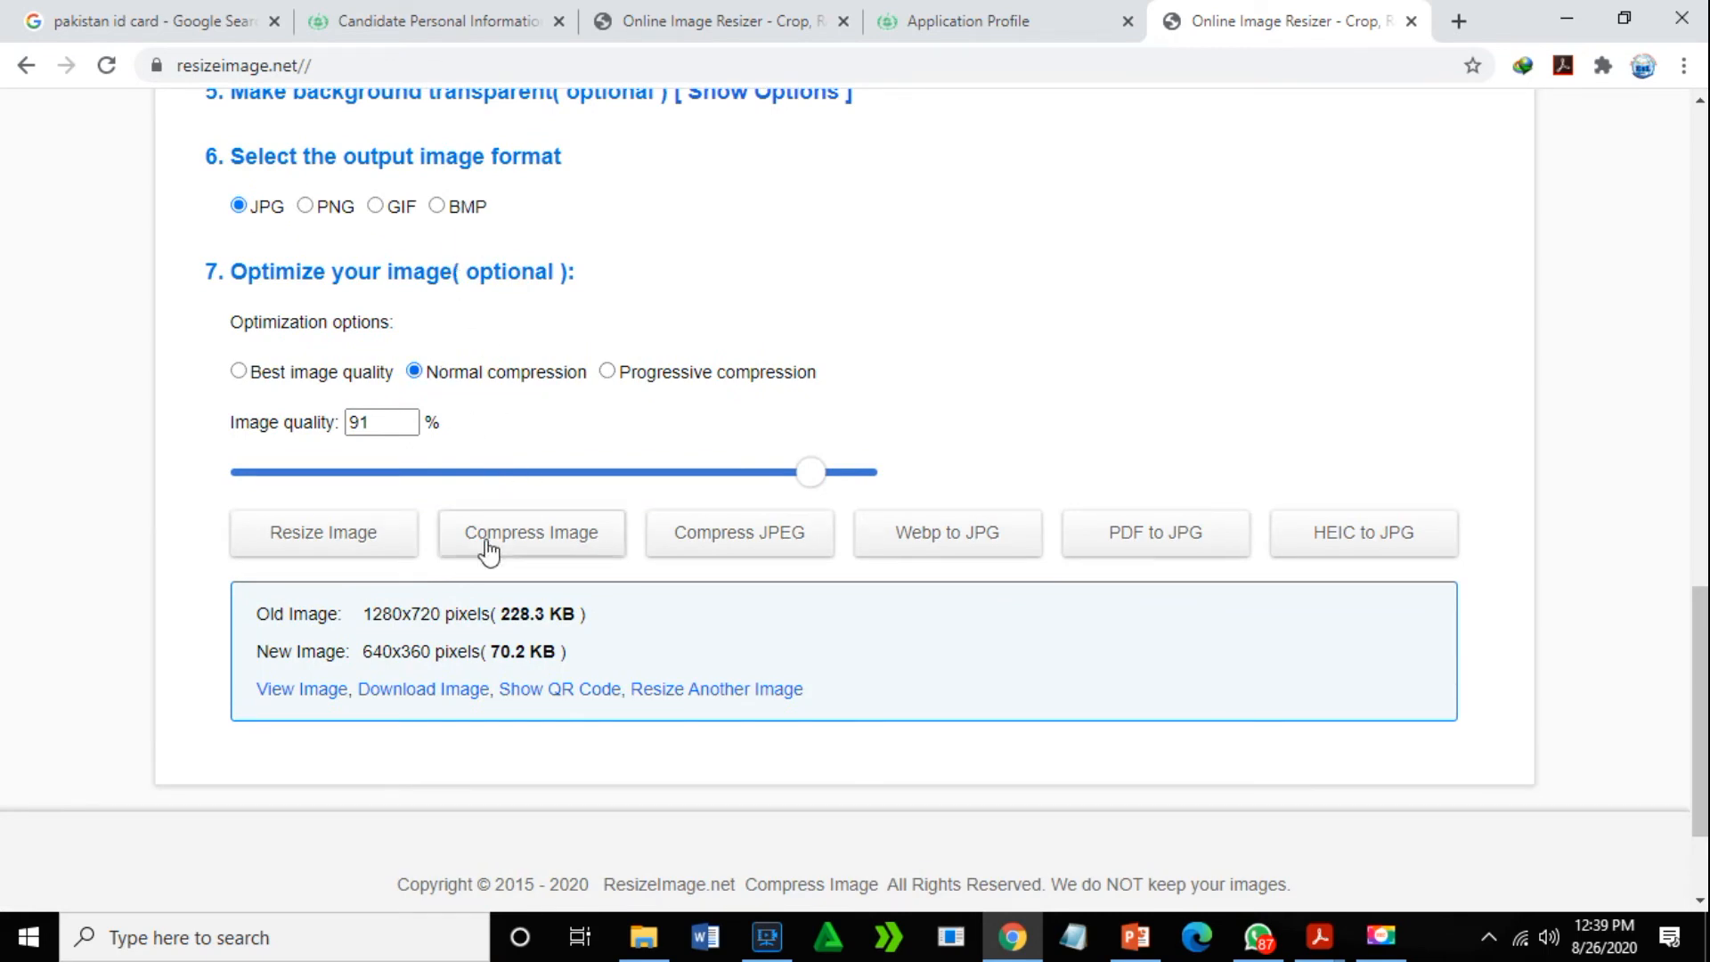
left_click(384, 543)
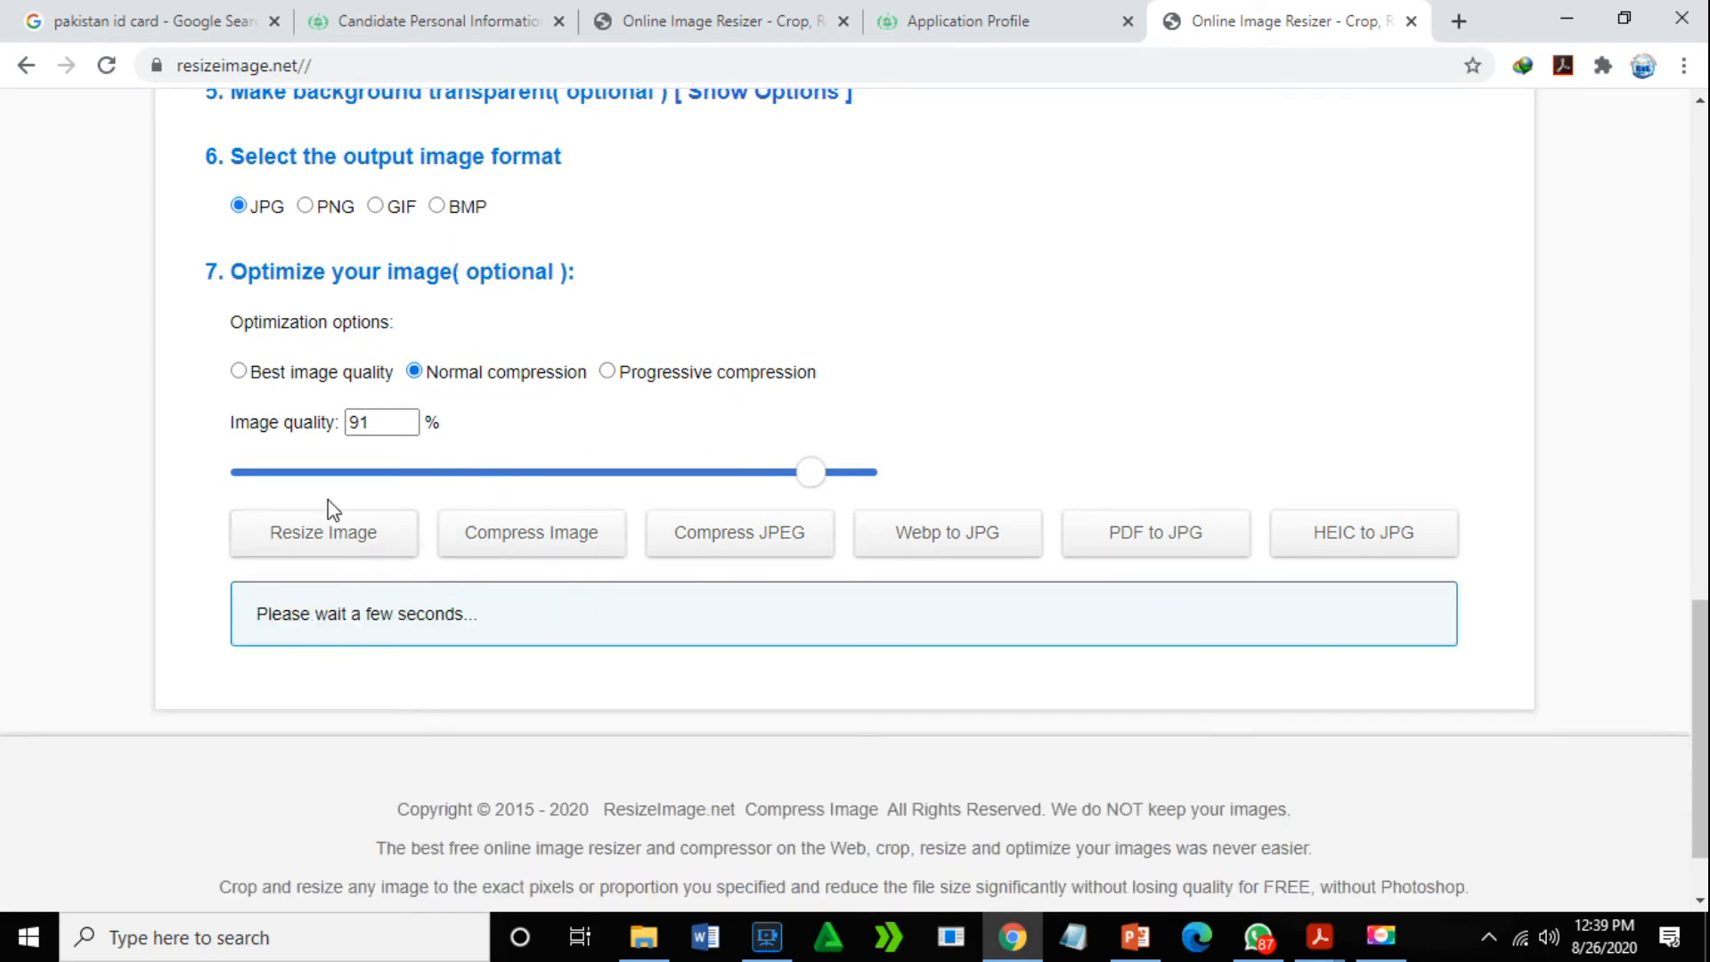
scroll(1158, 713, "down", 2)
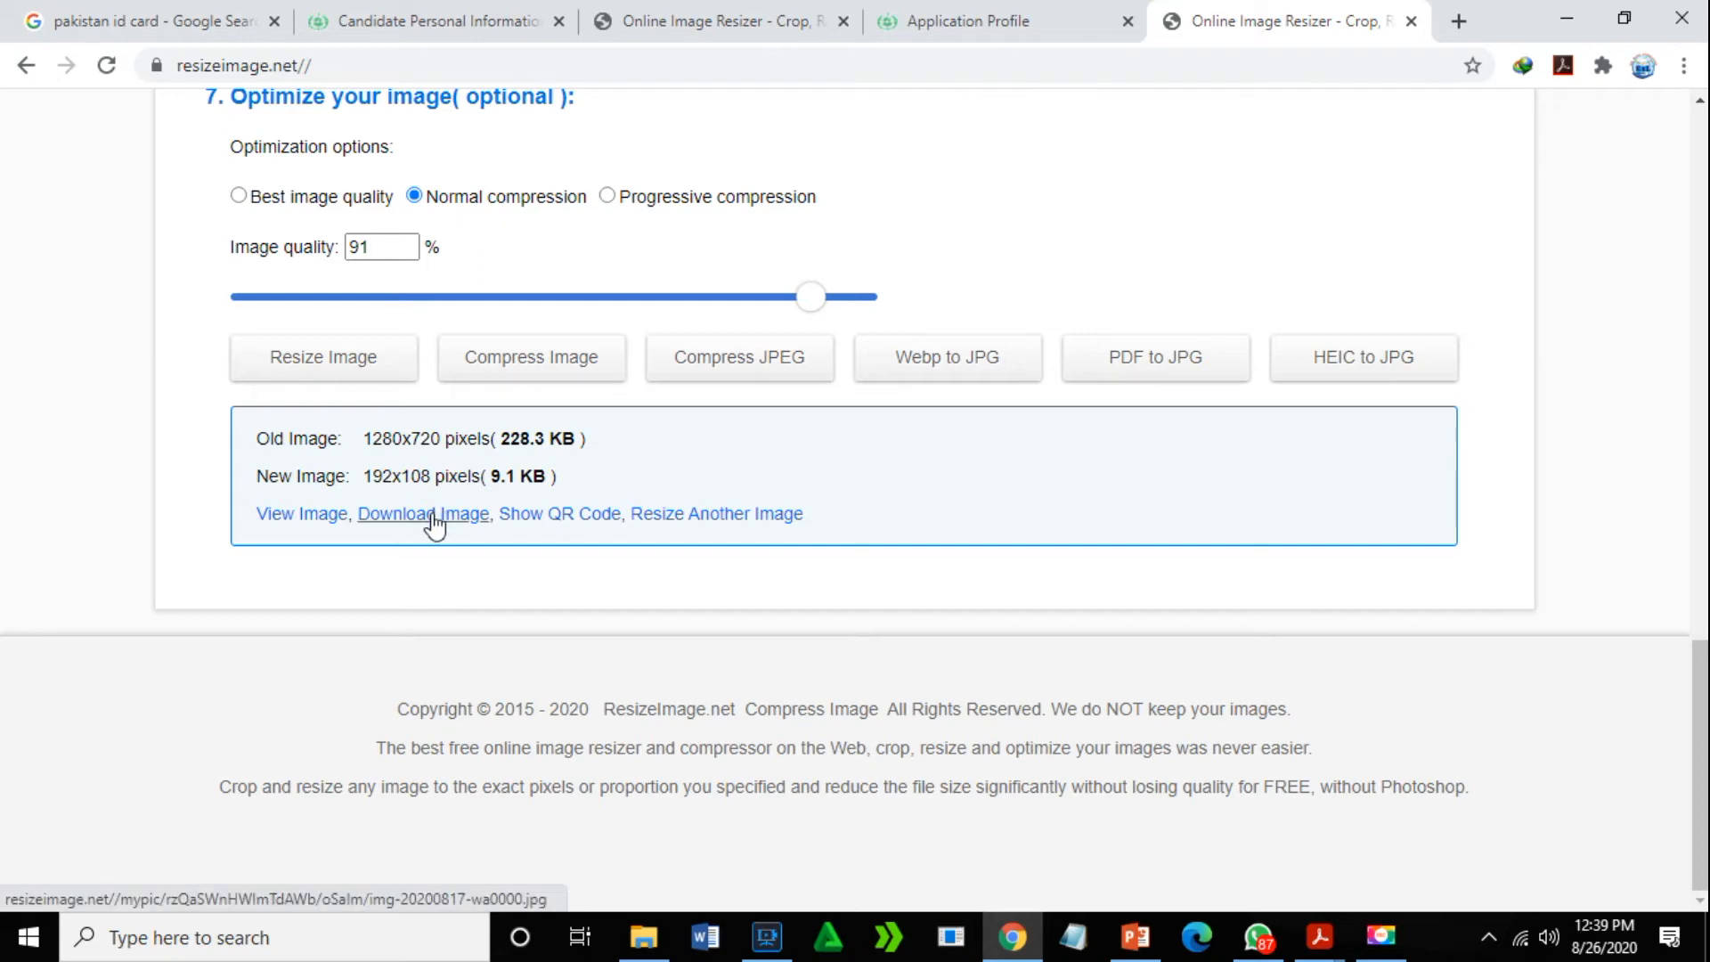
- View the 192x108 resized image in its own tab and save it to the Desktop
left_click(318, 526)
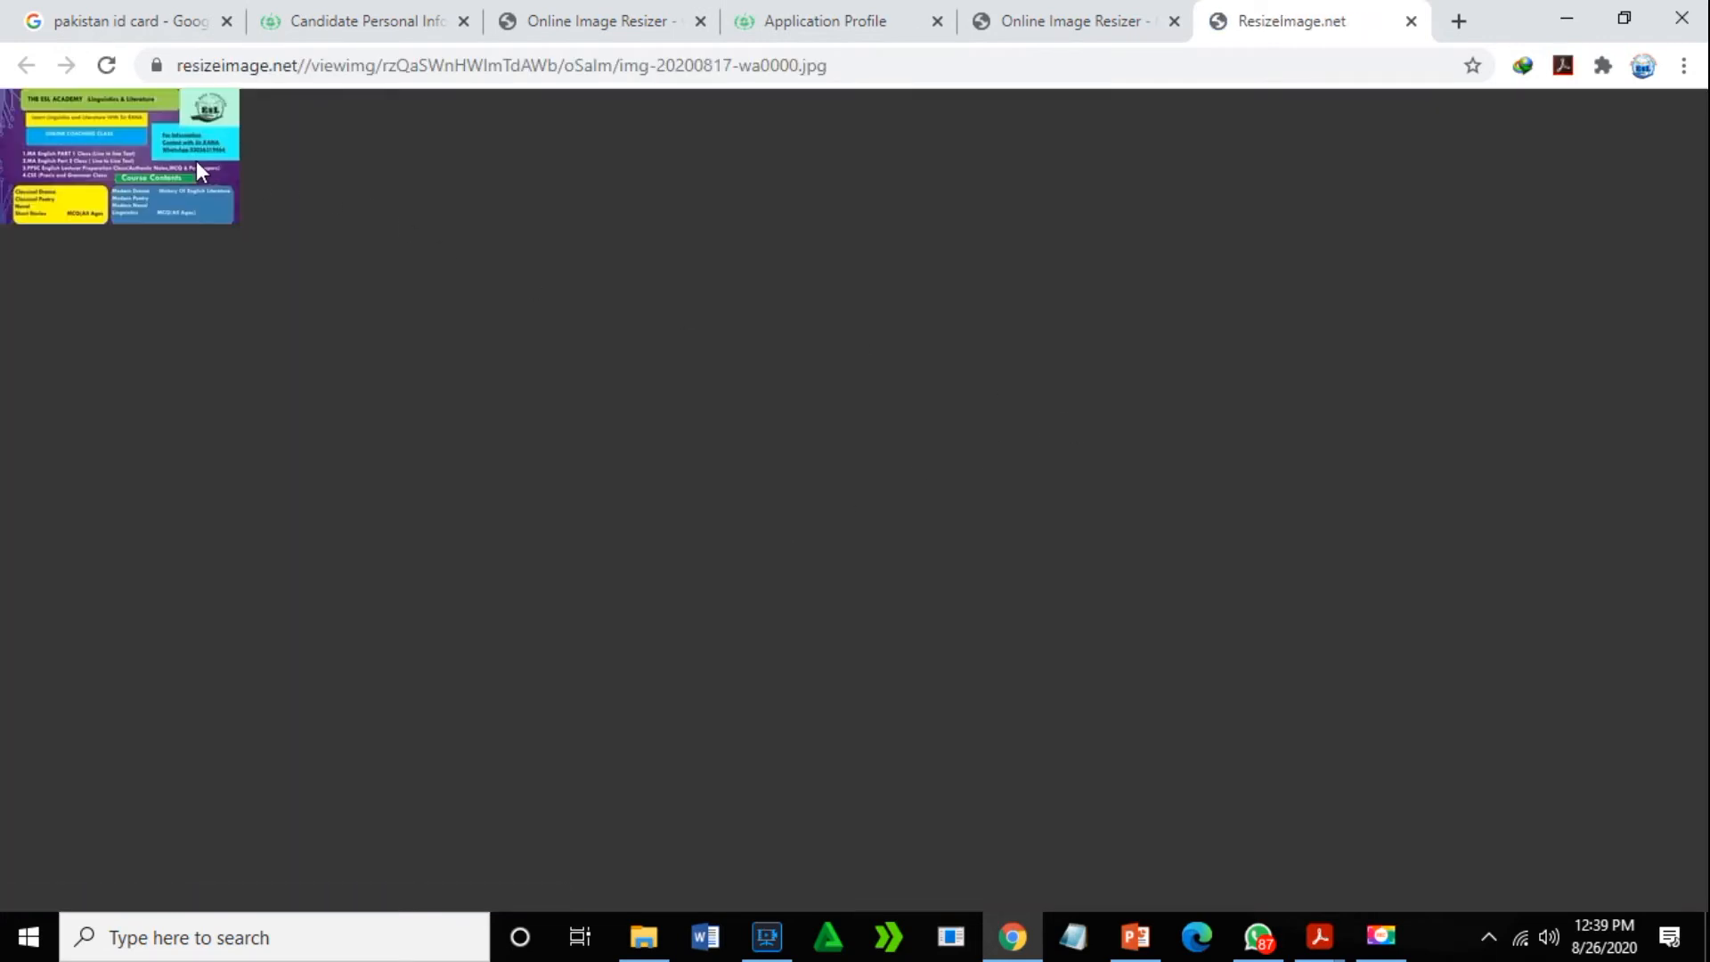
right_click(196, 160)
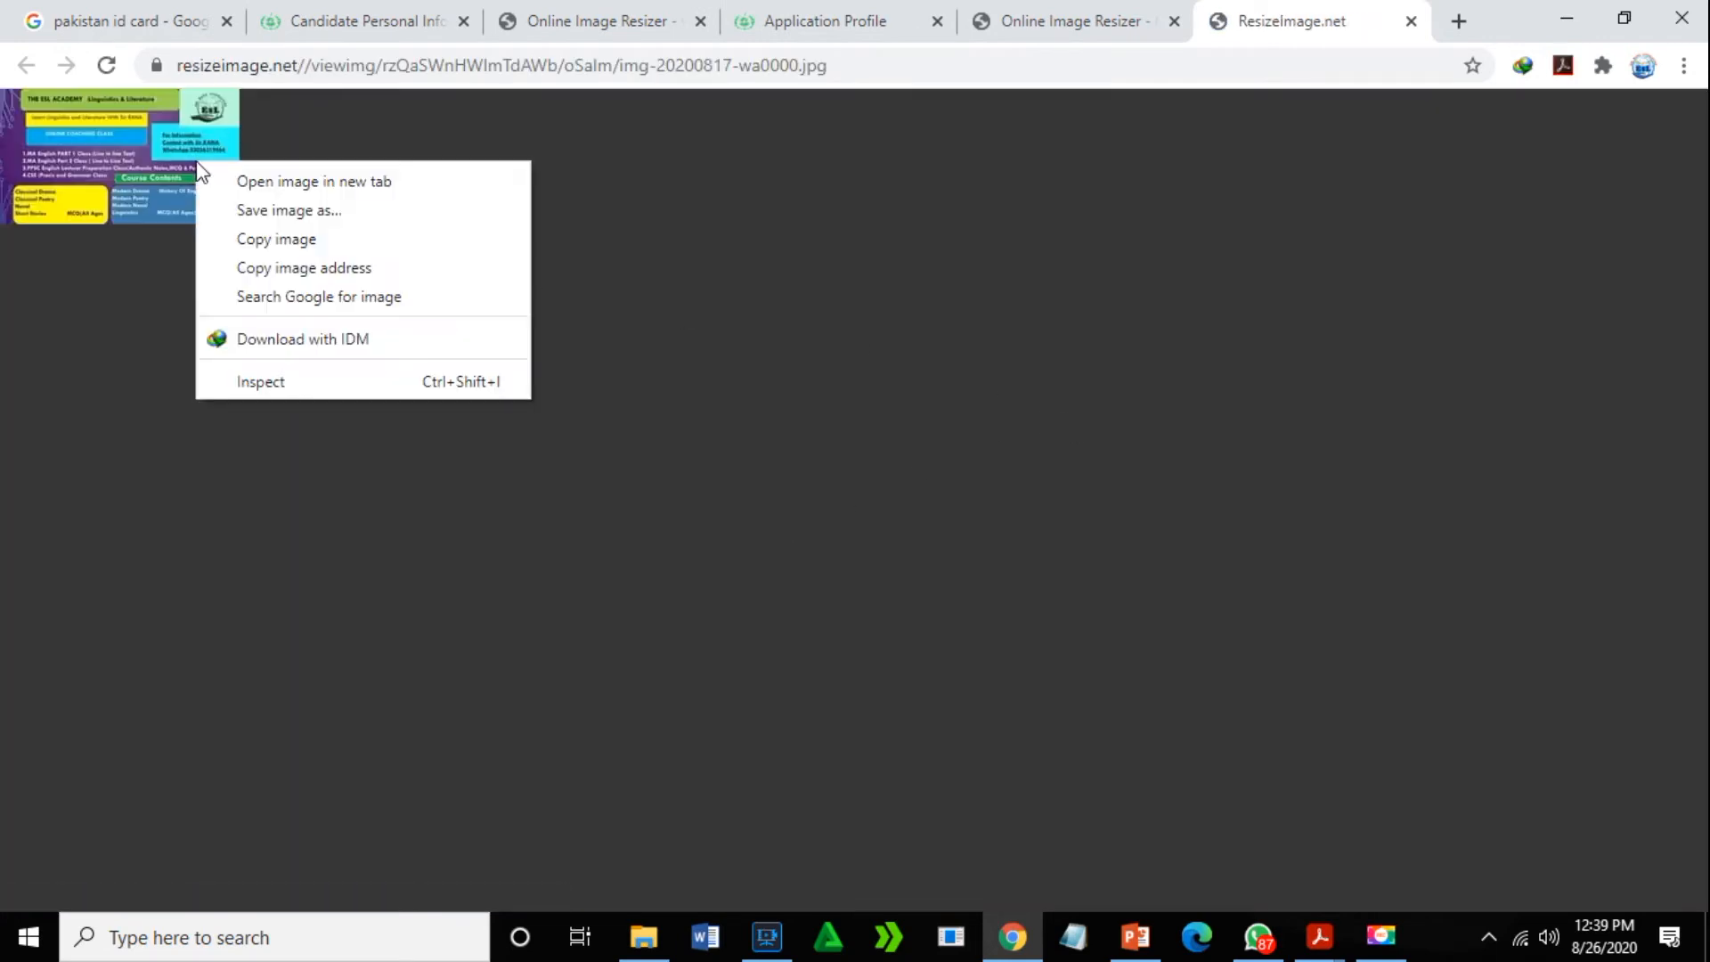
left_click(294, 210)
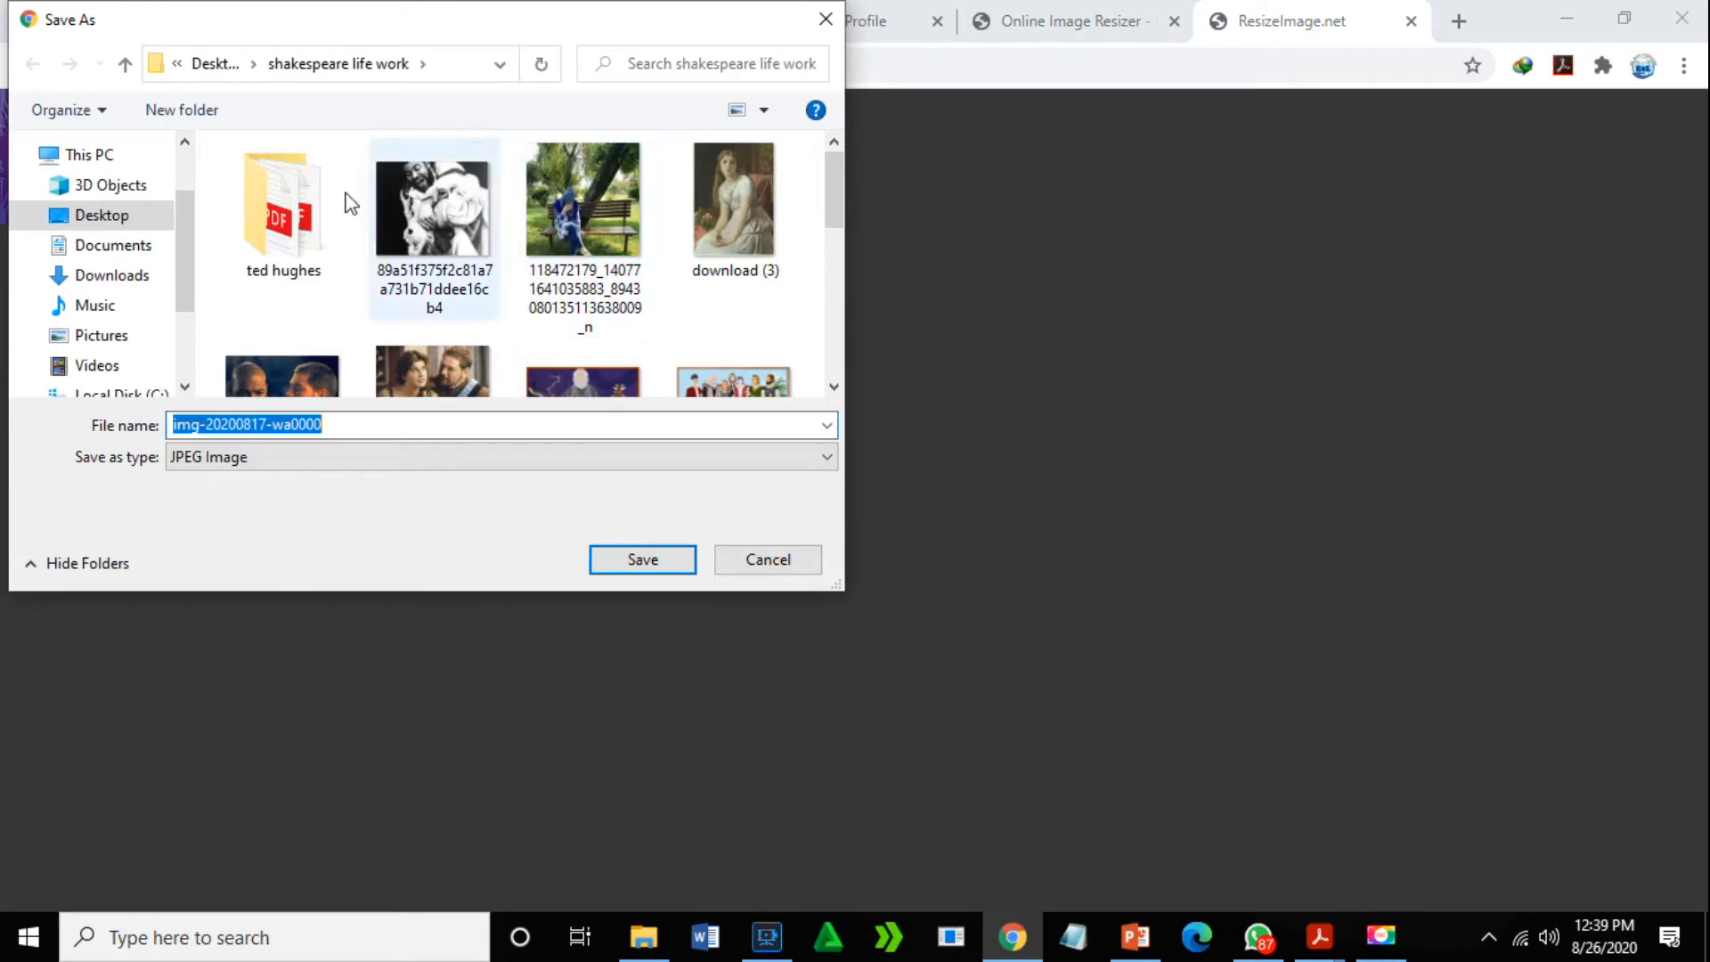
left_click(125, 227)
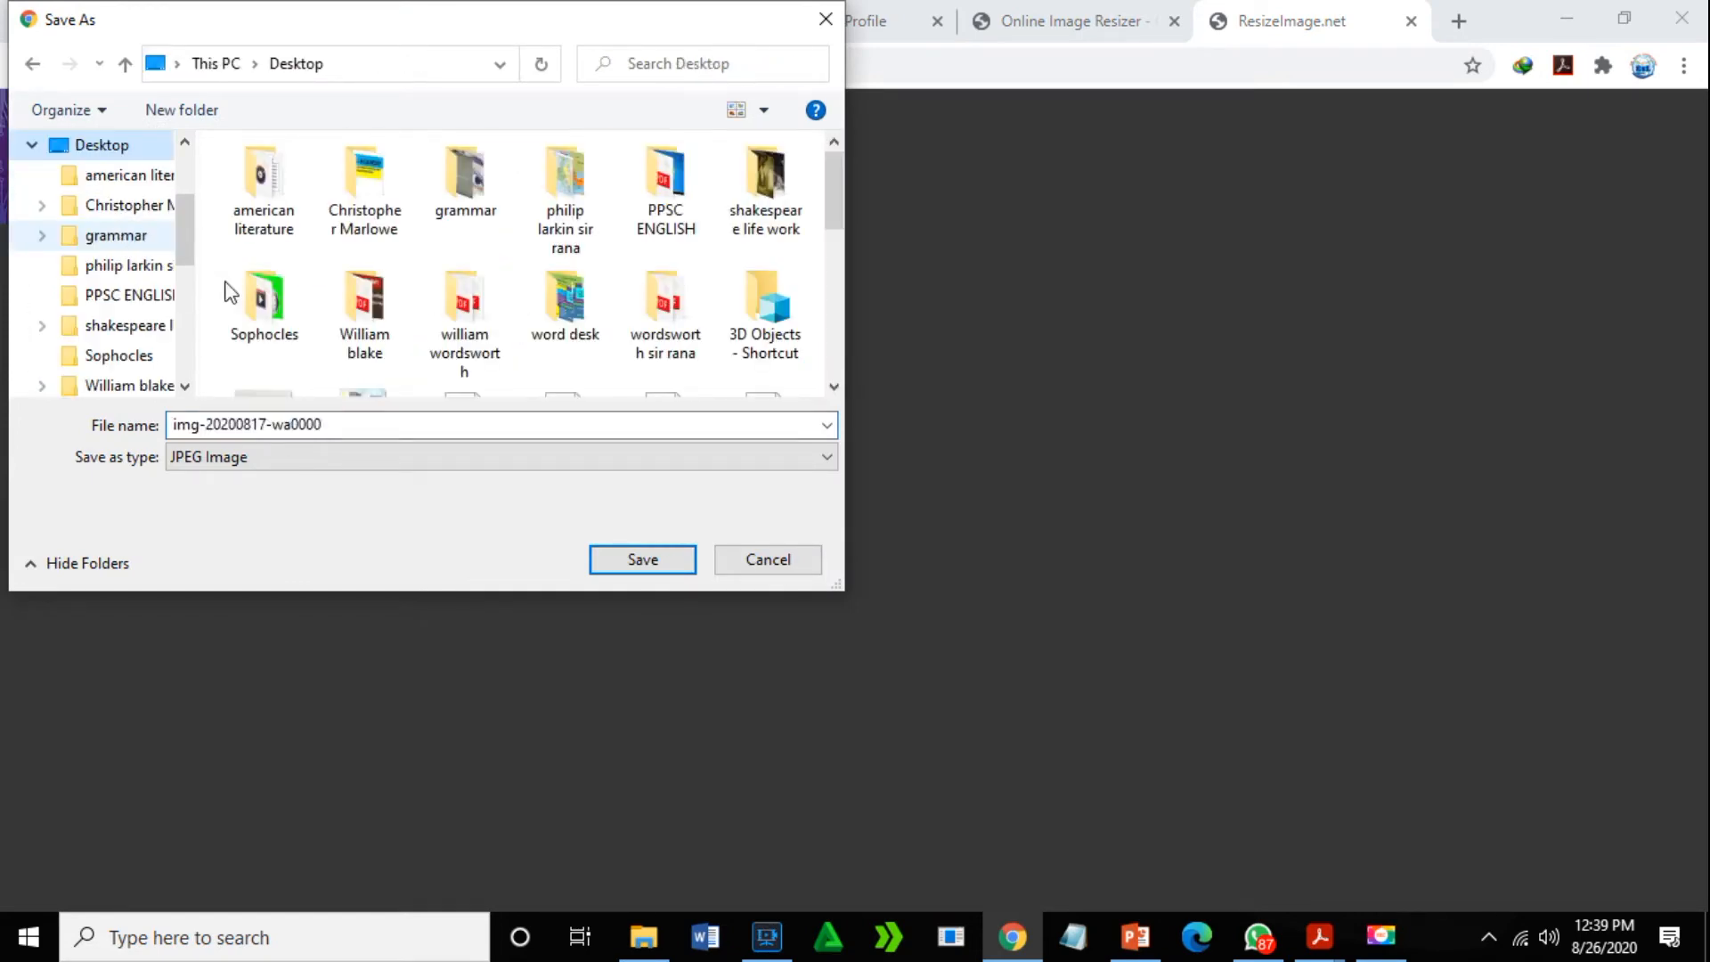
left_click(643, 561)
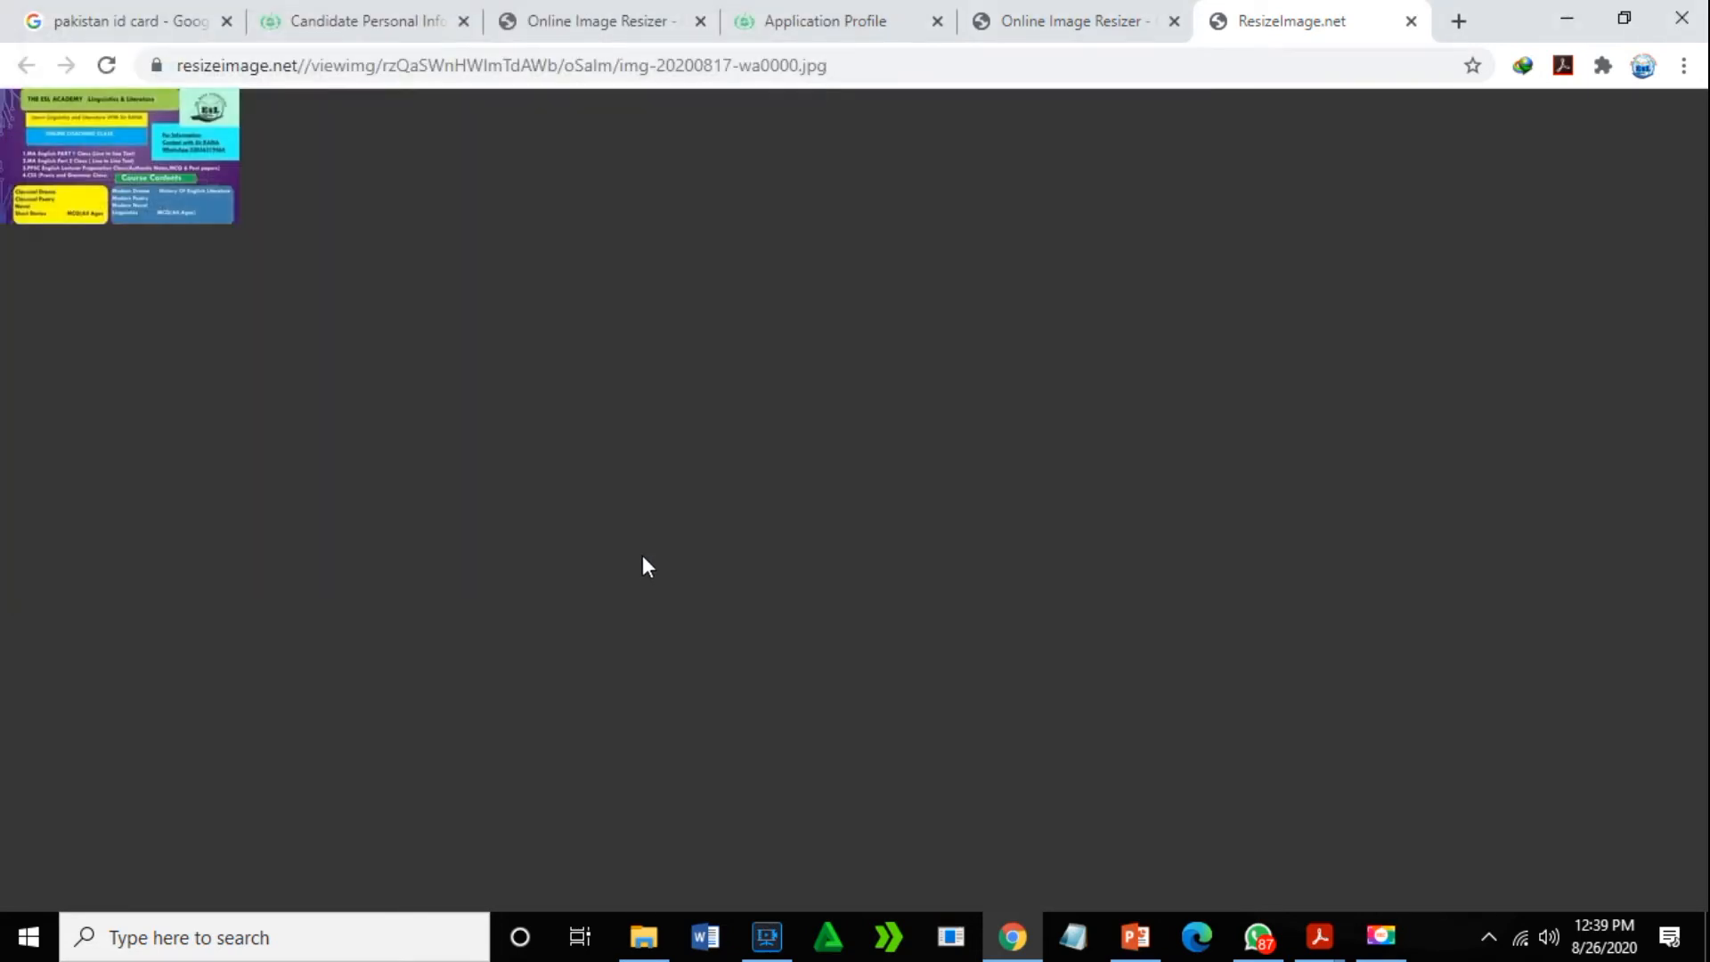
- Back on the PPSC profile, check Webp.net-resizeimage.jpg's size and attach it as the applicant picture
left_click(861, 19)
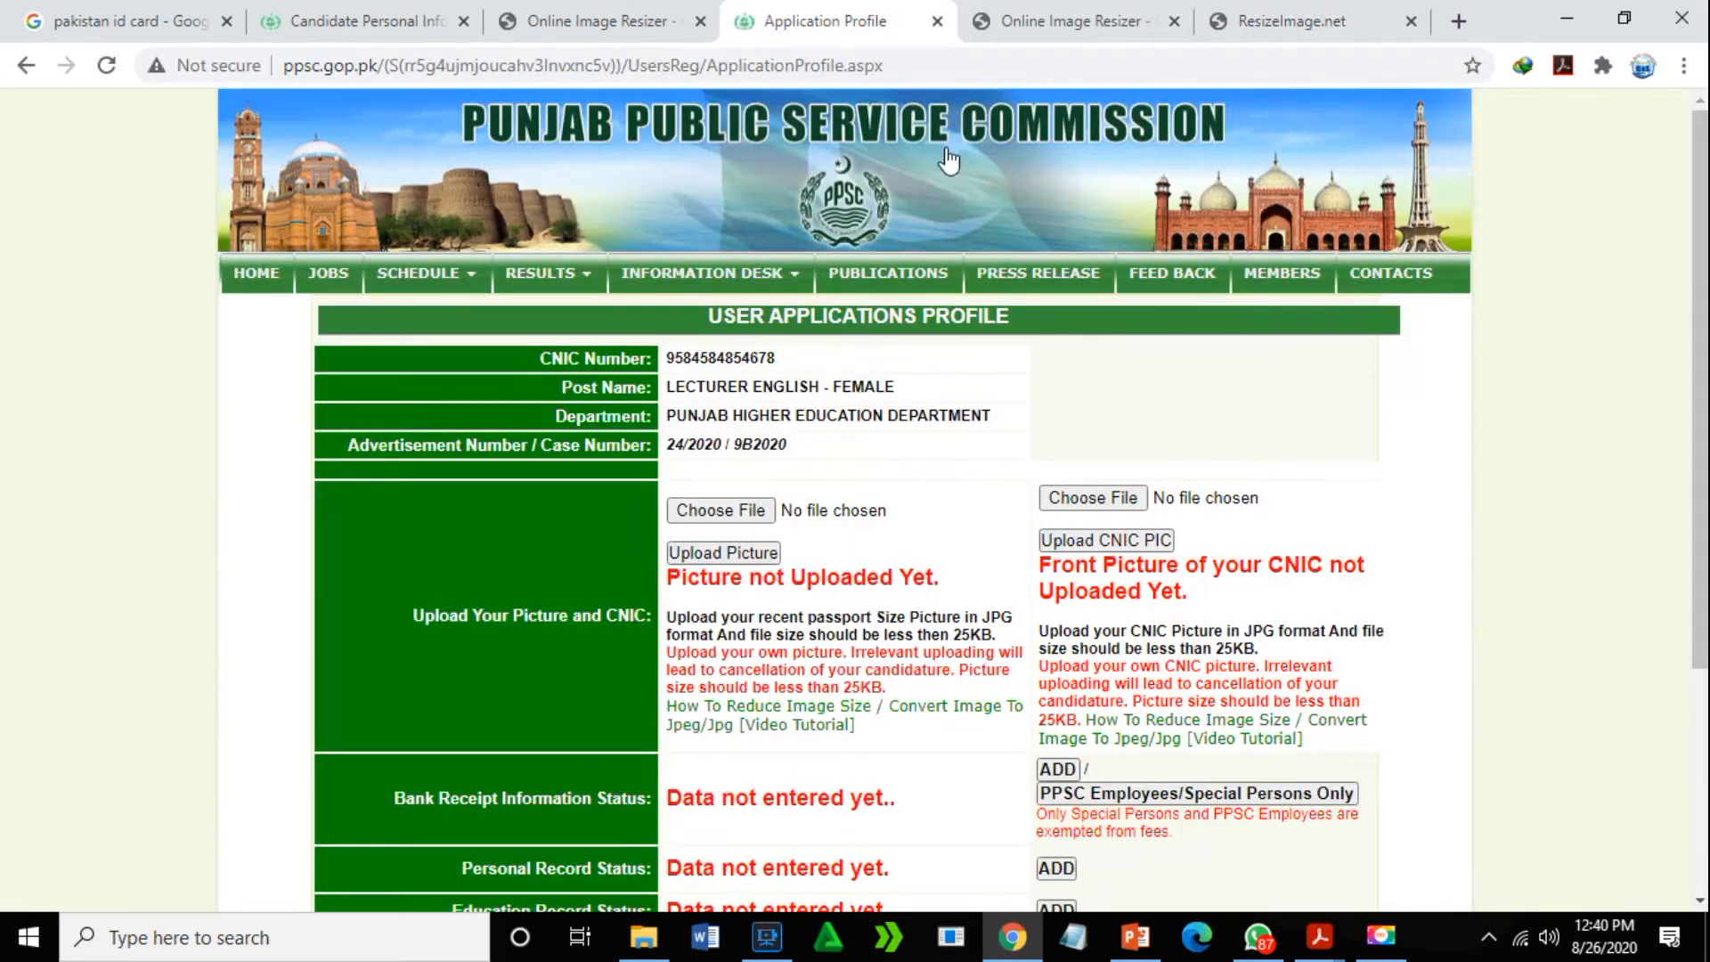
left_click(756, 511)
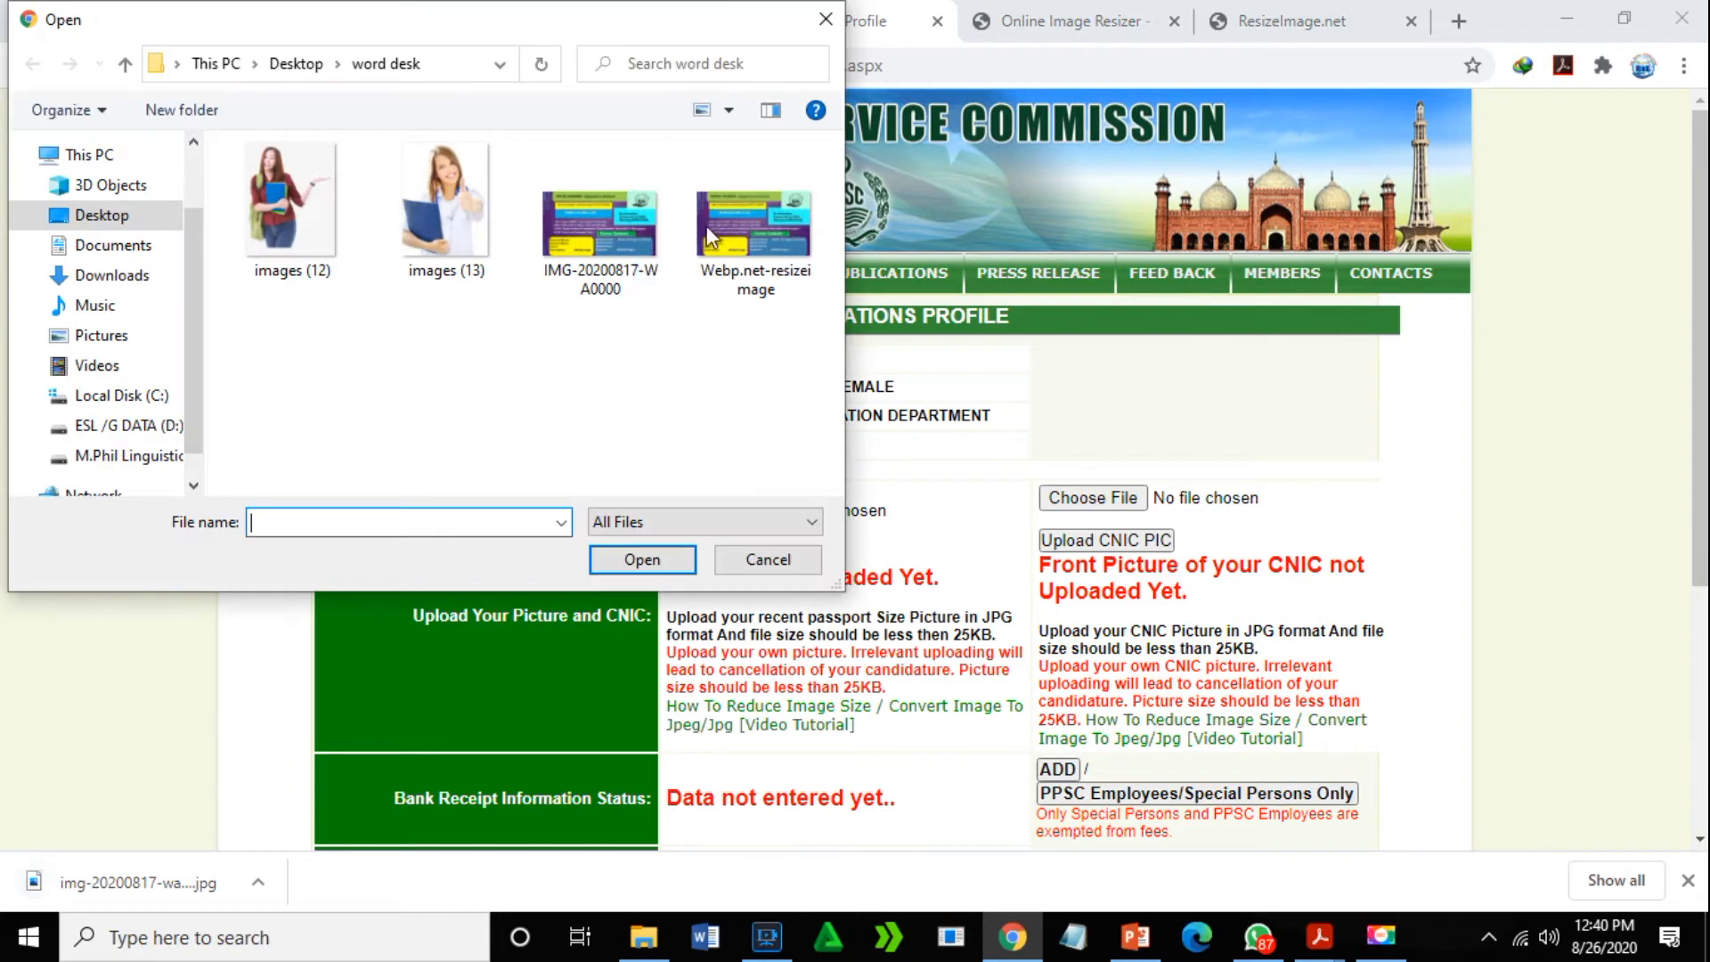
left_click(747, 246)
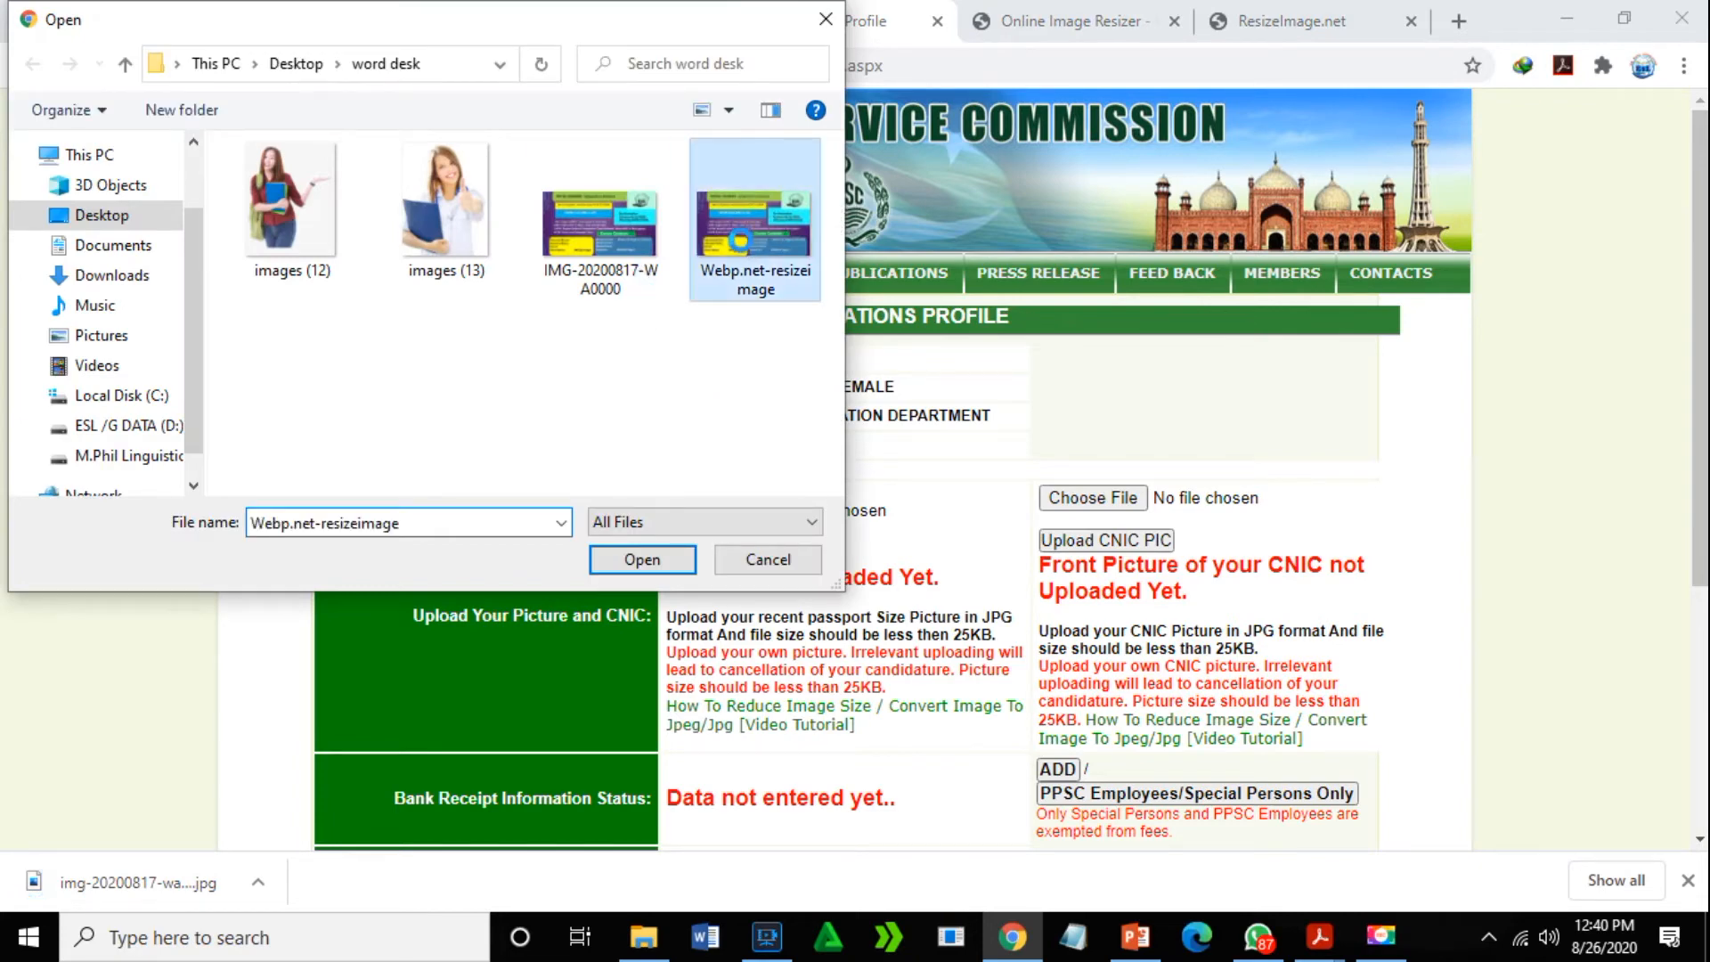
right_click(747, 246)
left_click(820, 892)
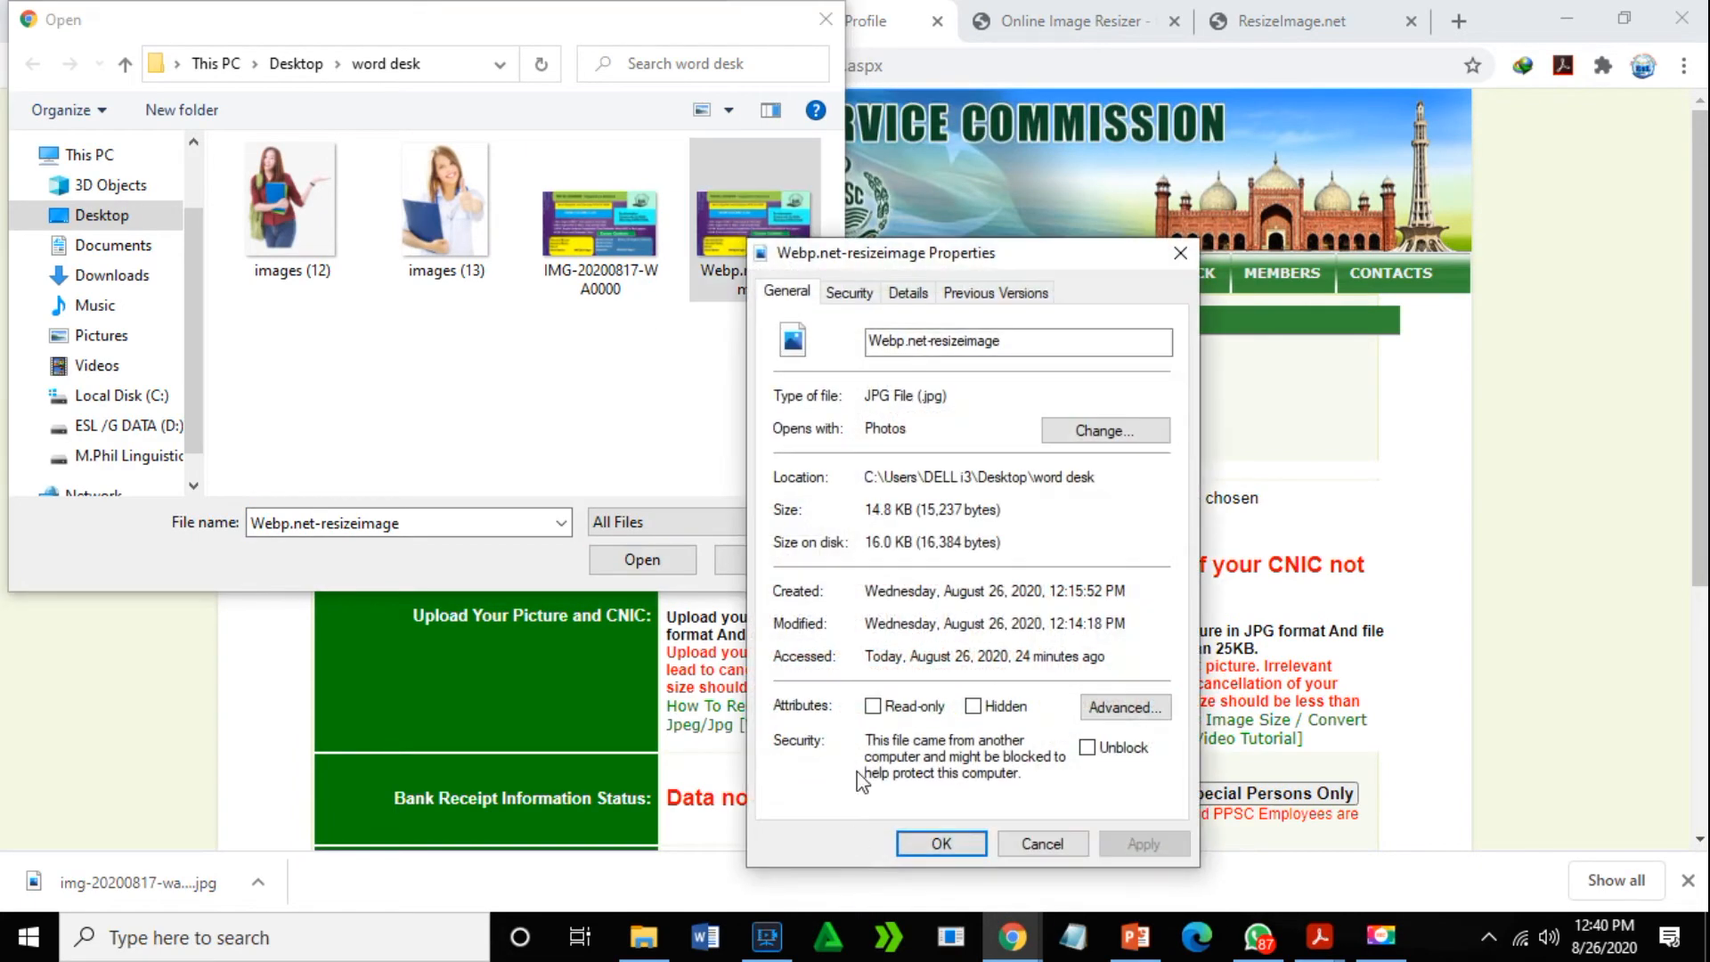
left_click(945, 843)
left_click(643, 559)
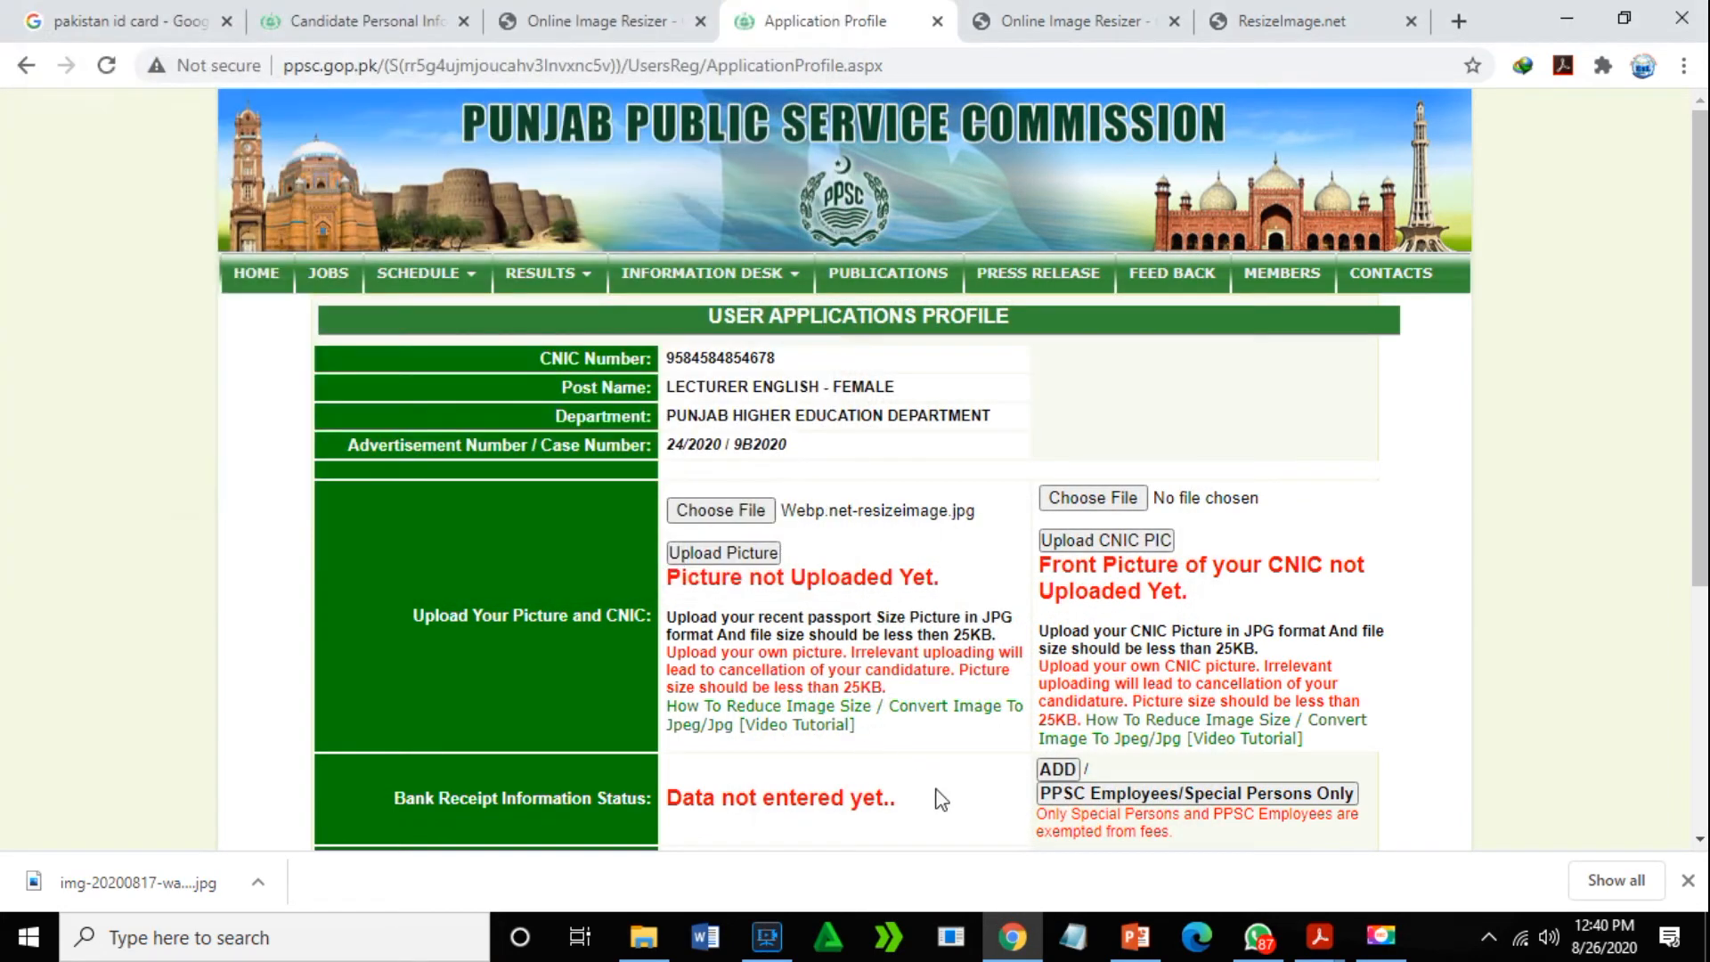
- Select Webp.net-resizeimage in the CNIC chooser, then upload the candidate photo
left_click(1111, 506)
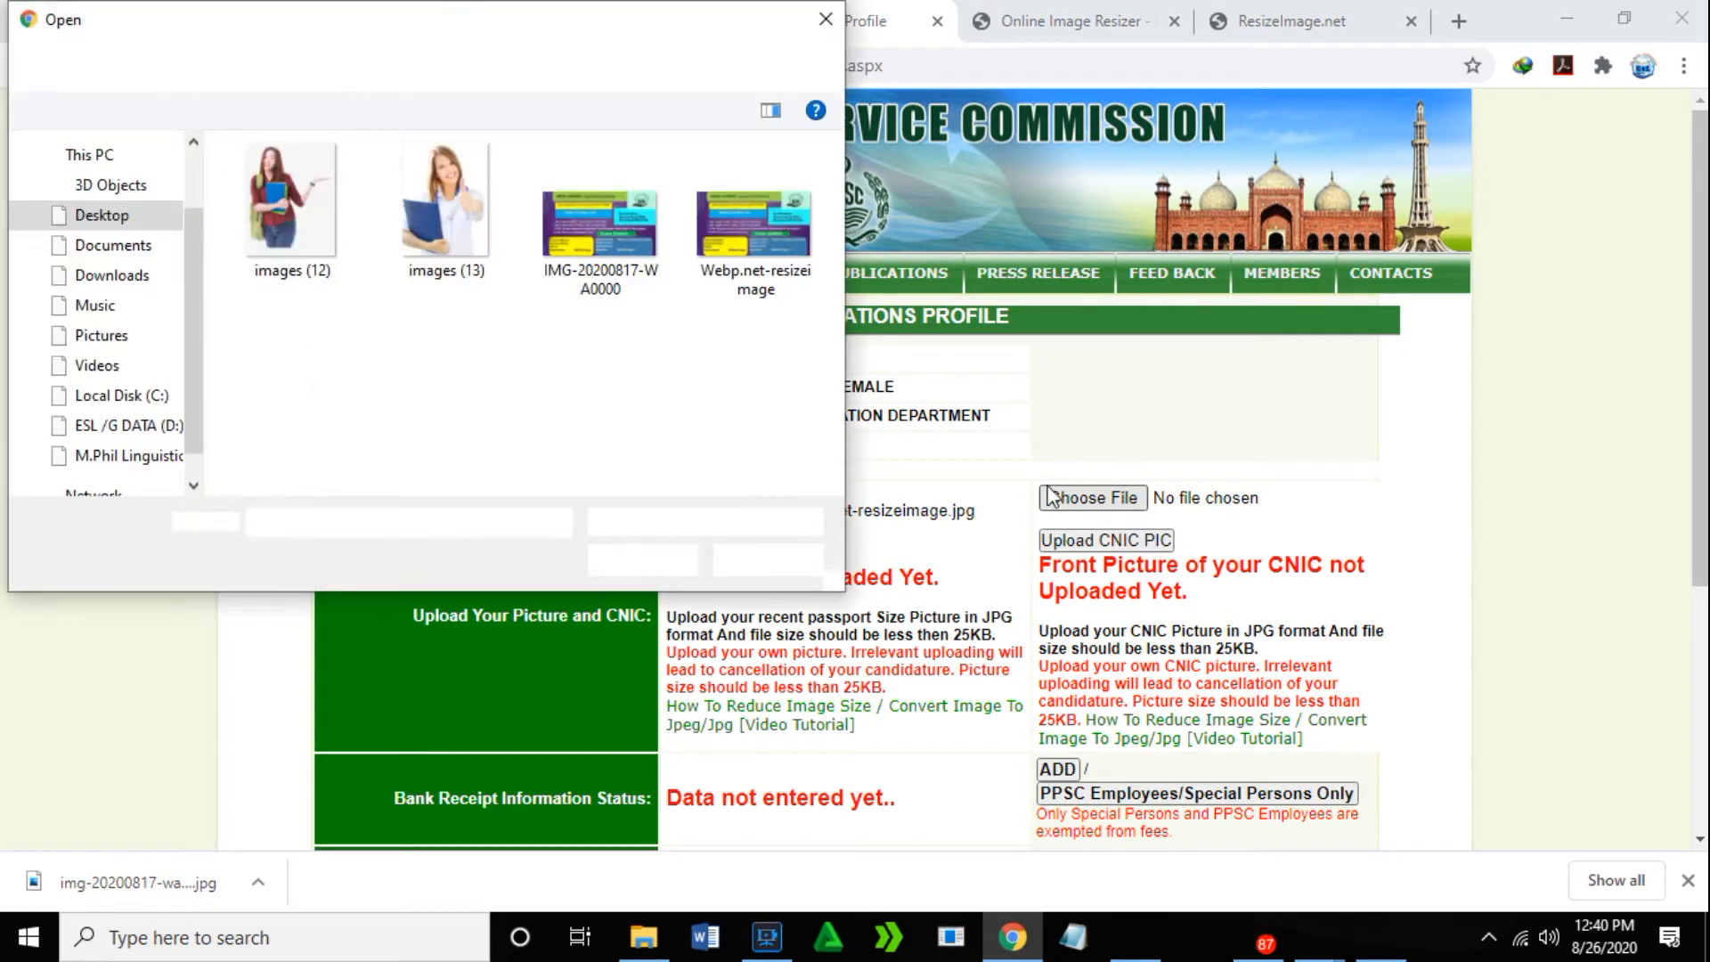
left_click(740, 259)
left_click(664, 552)
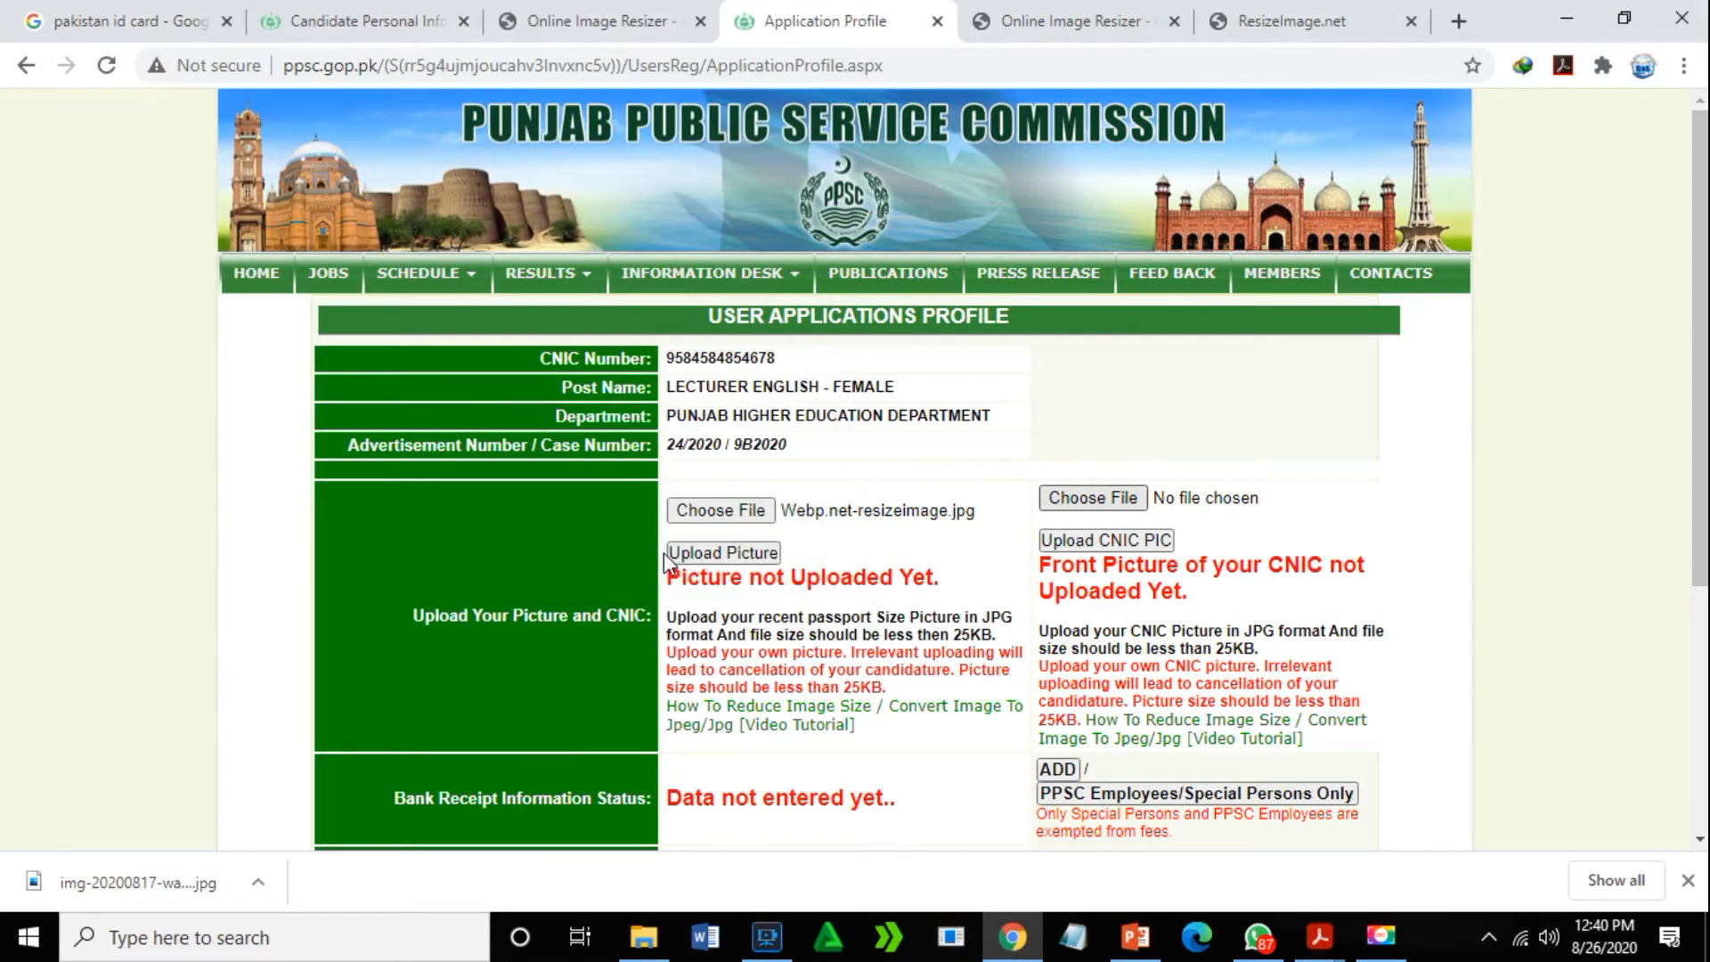
left_click_drag(1698, 247, 1698, 455)
left_click(748, 222)
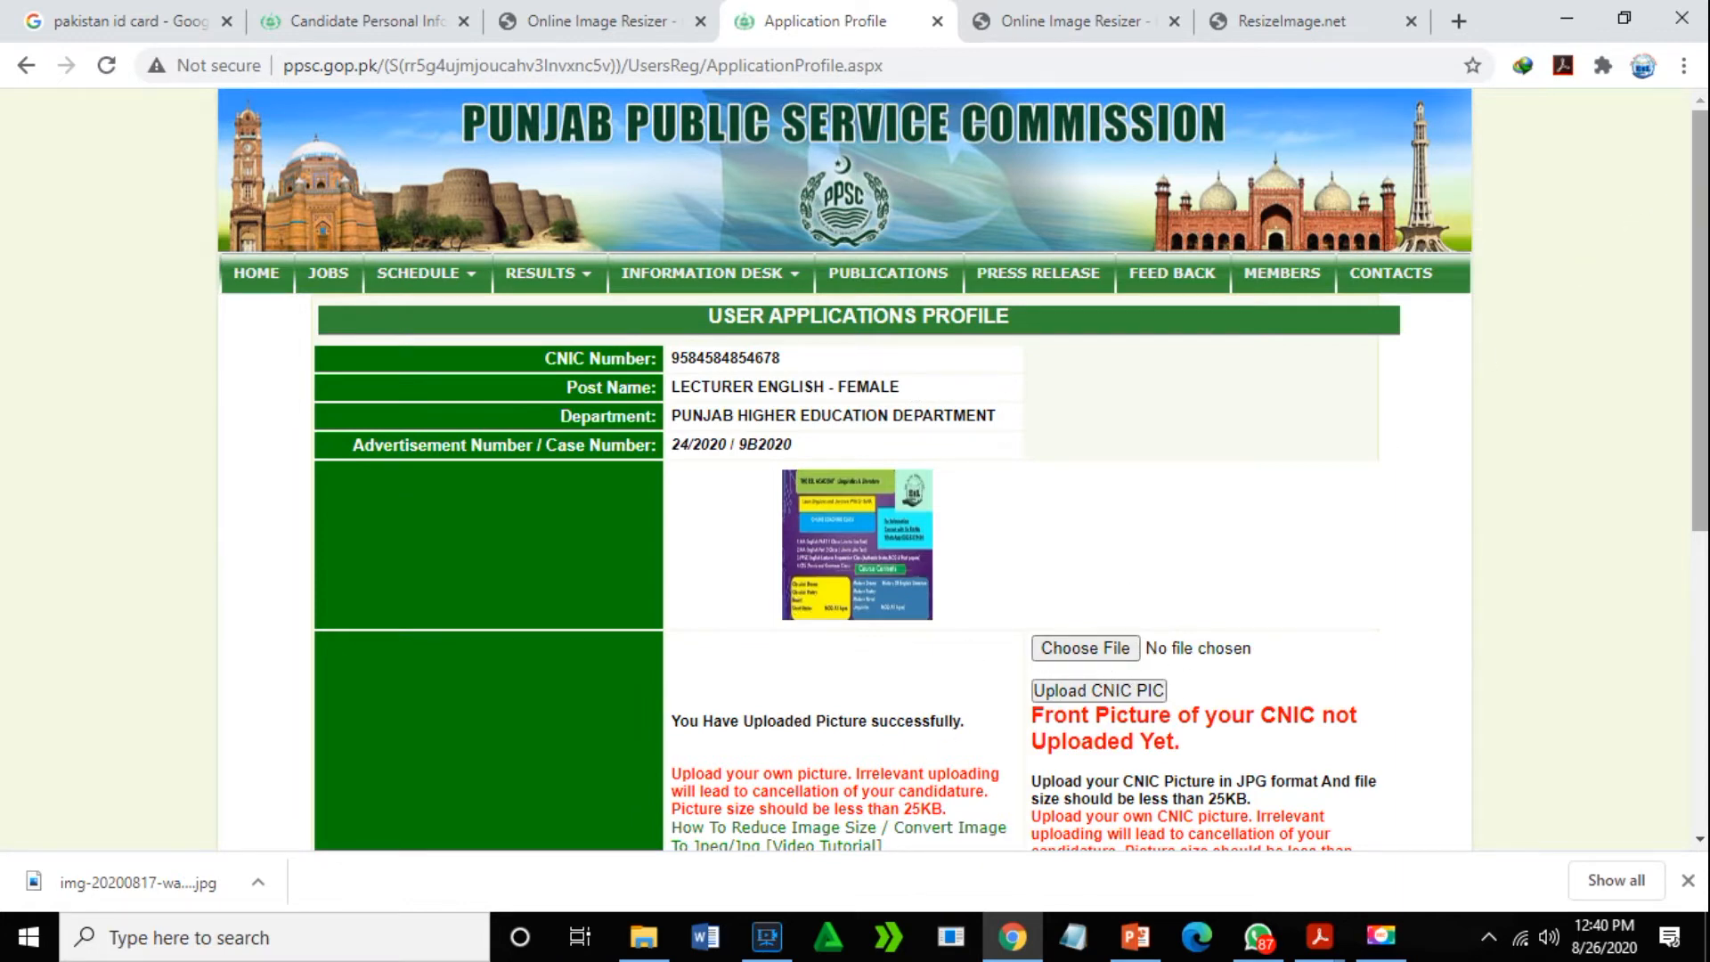
left_click_drag(1706, 222, 1707, 223)
scroll(1697, 488, "down", 3)
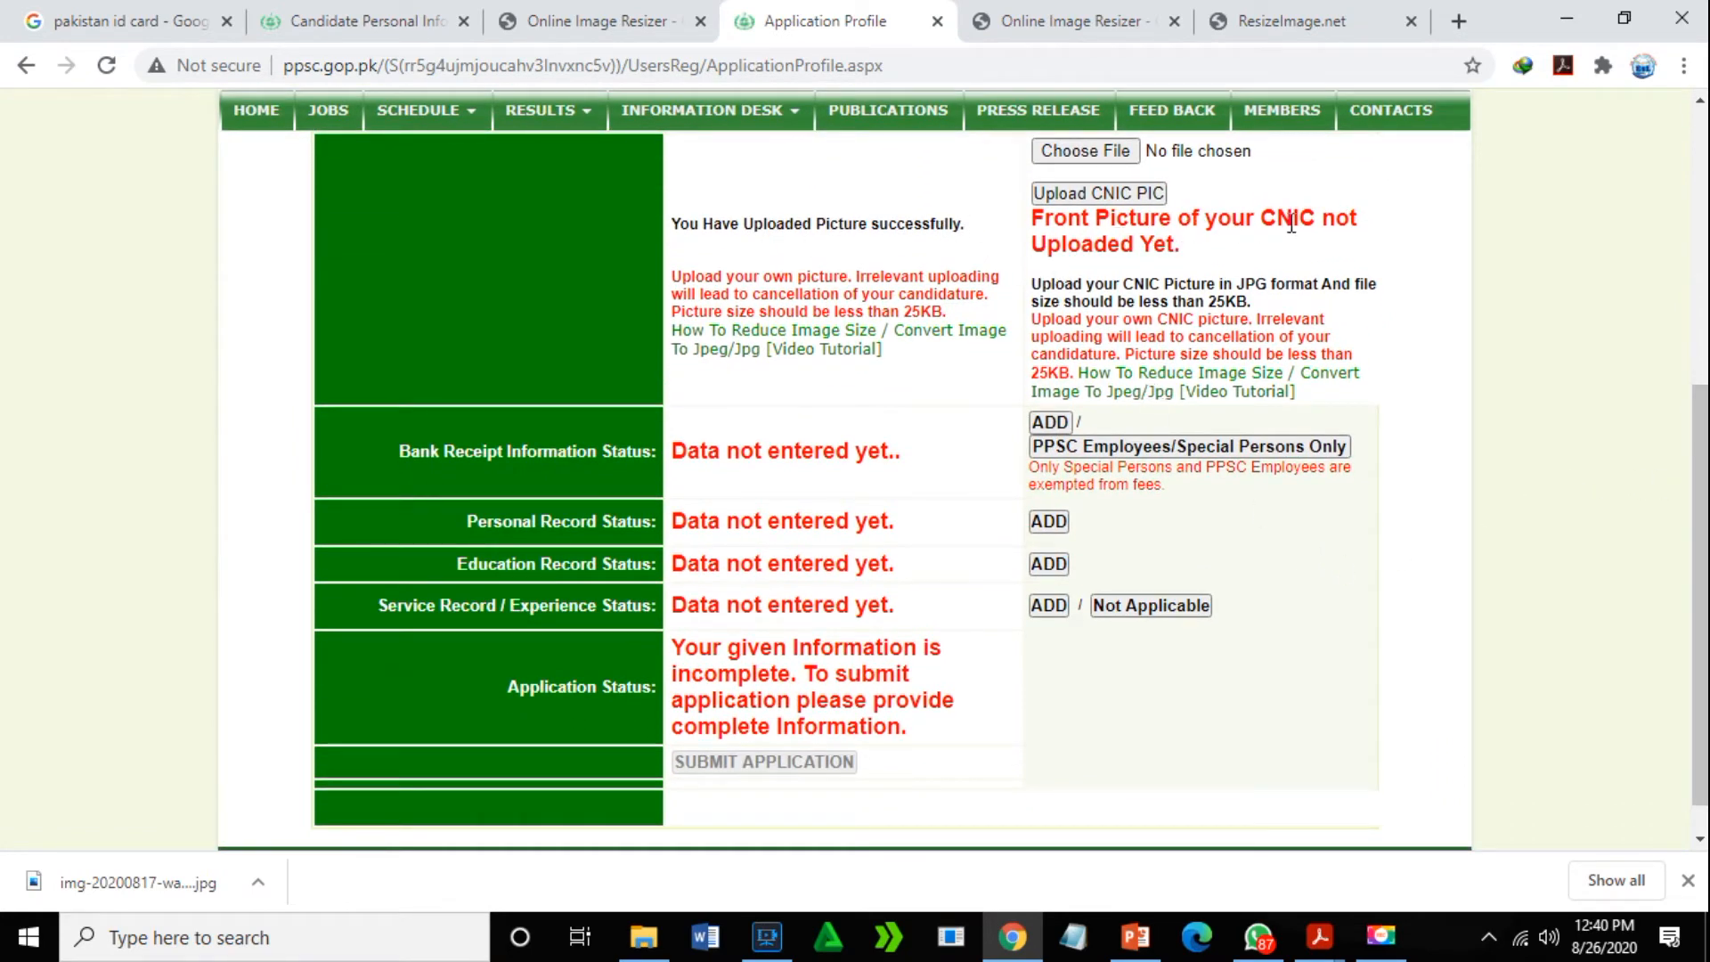
scroll(1697, 535, "up", 3)
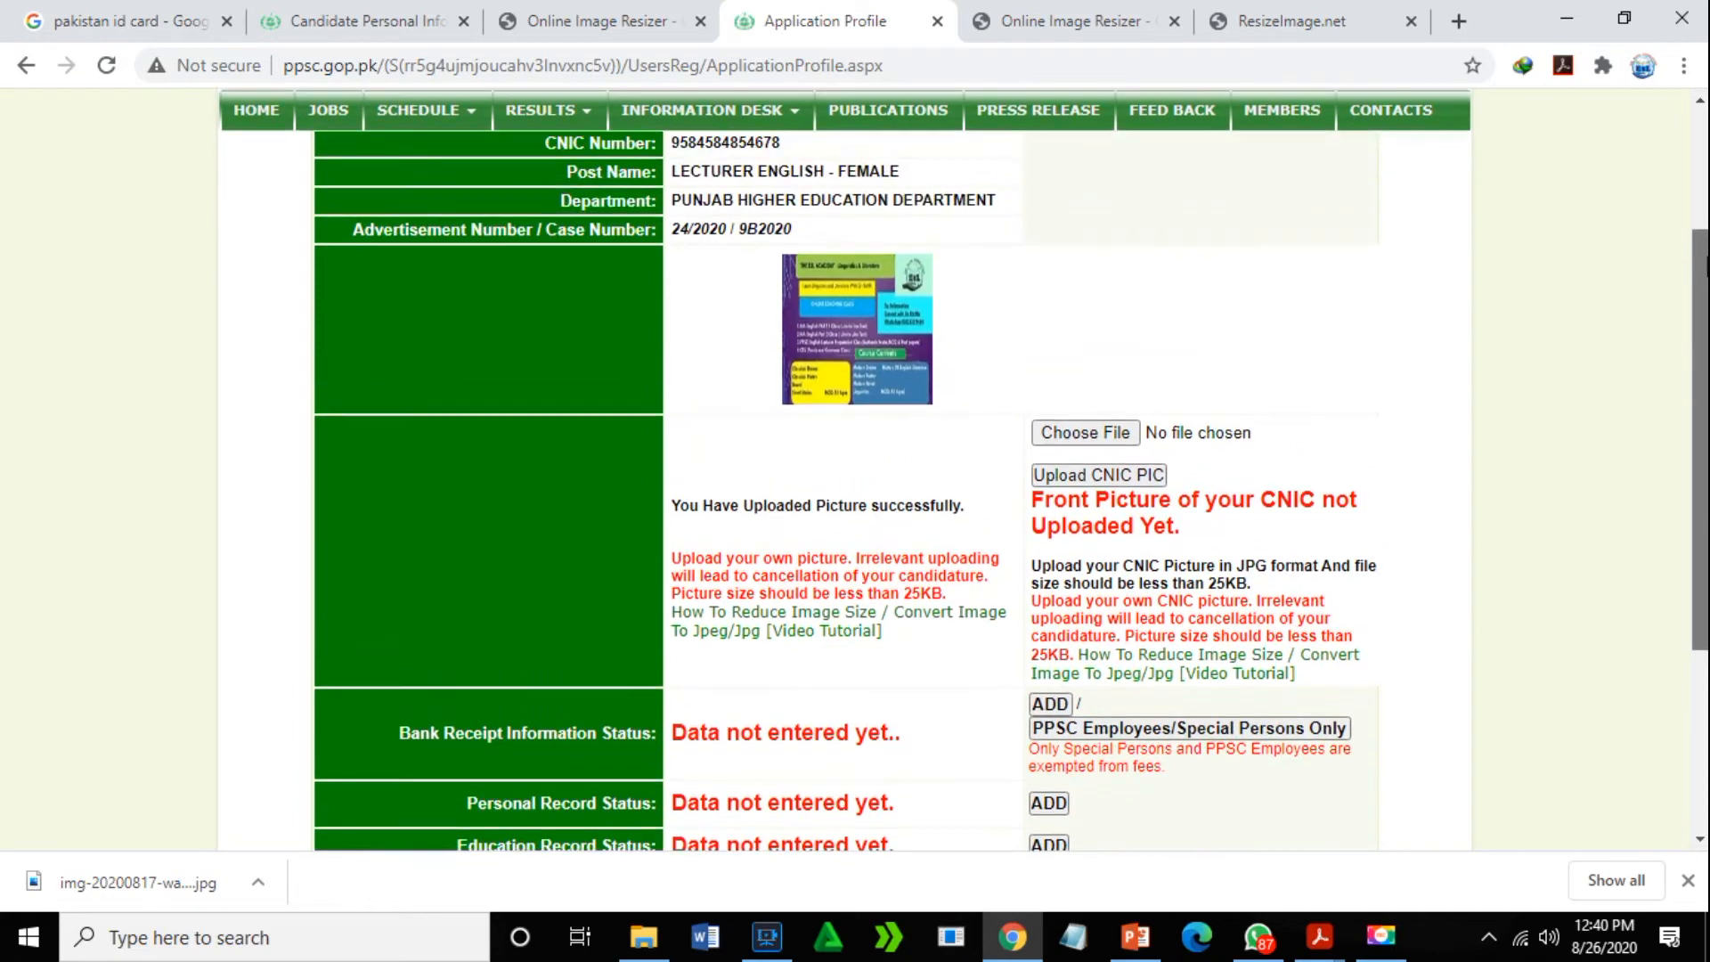
- Attach img-20200817-wa0000.jpg from the Desktop as the CNIC picture file
left_click(1117, 480)
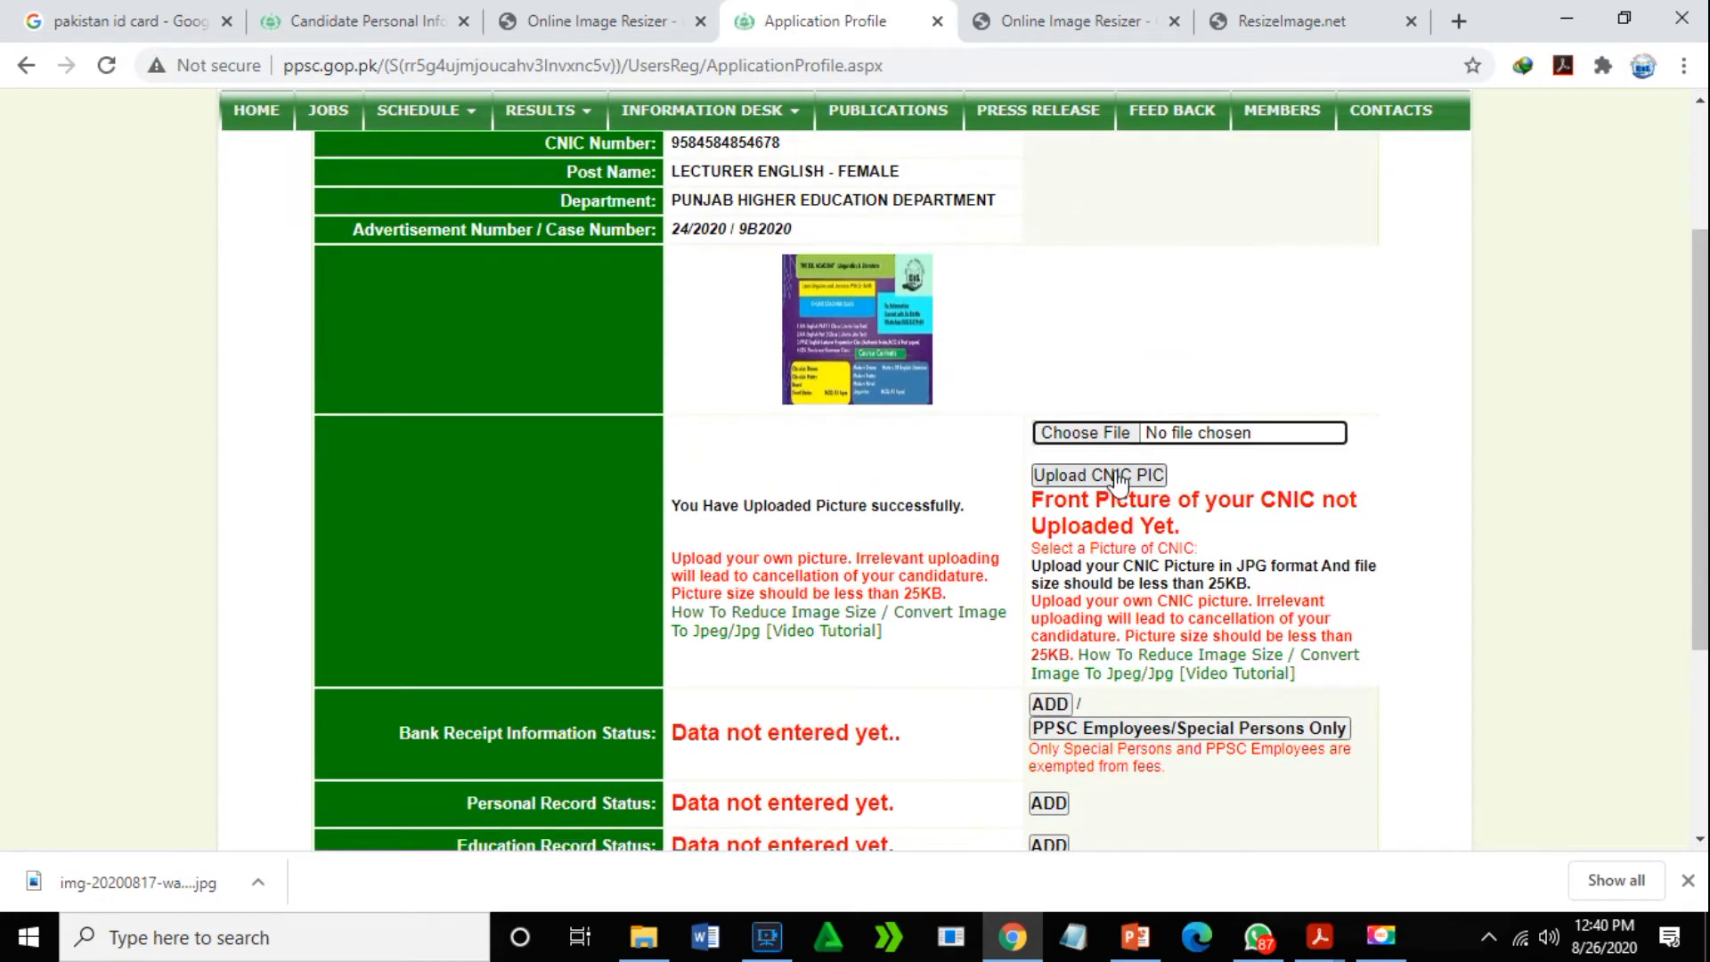
left_click(1103, 434)
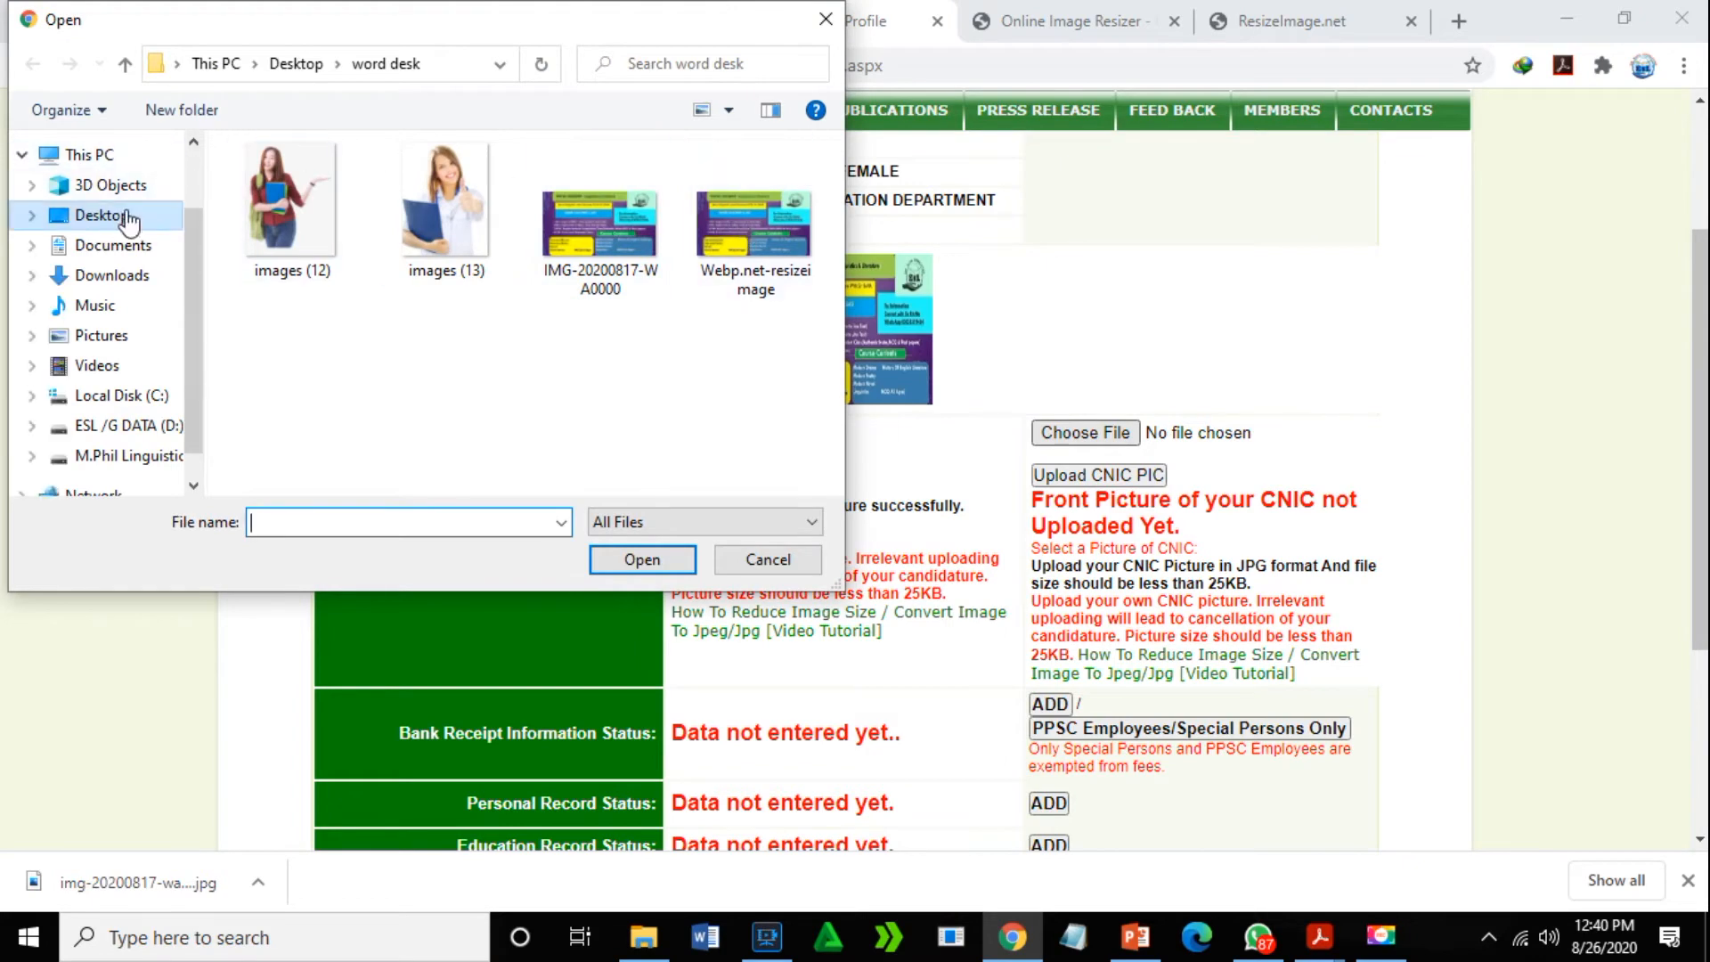
left_click(106, 217)
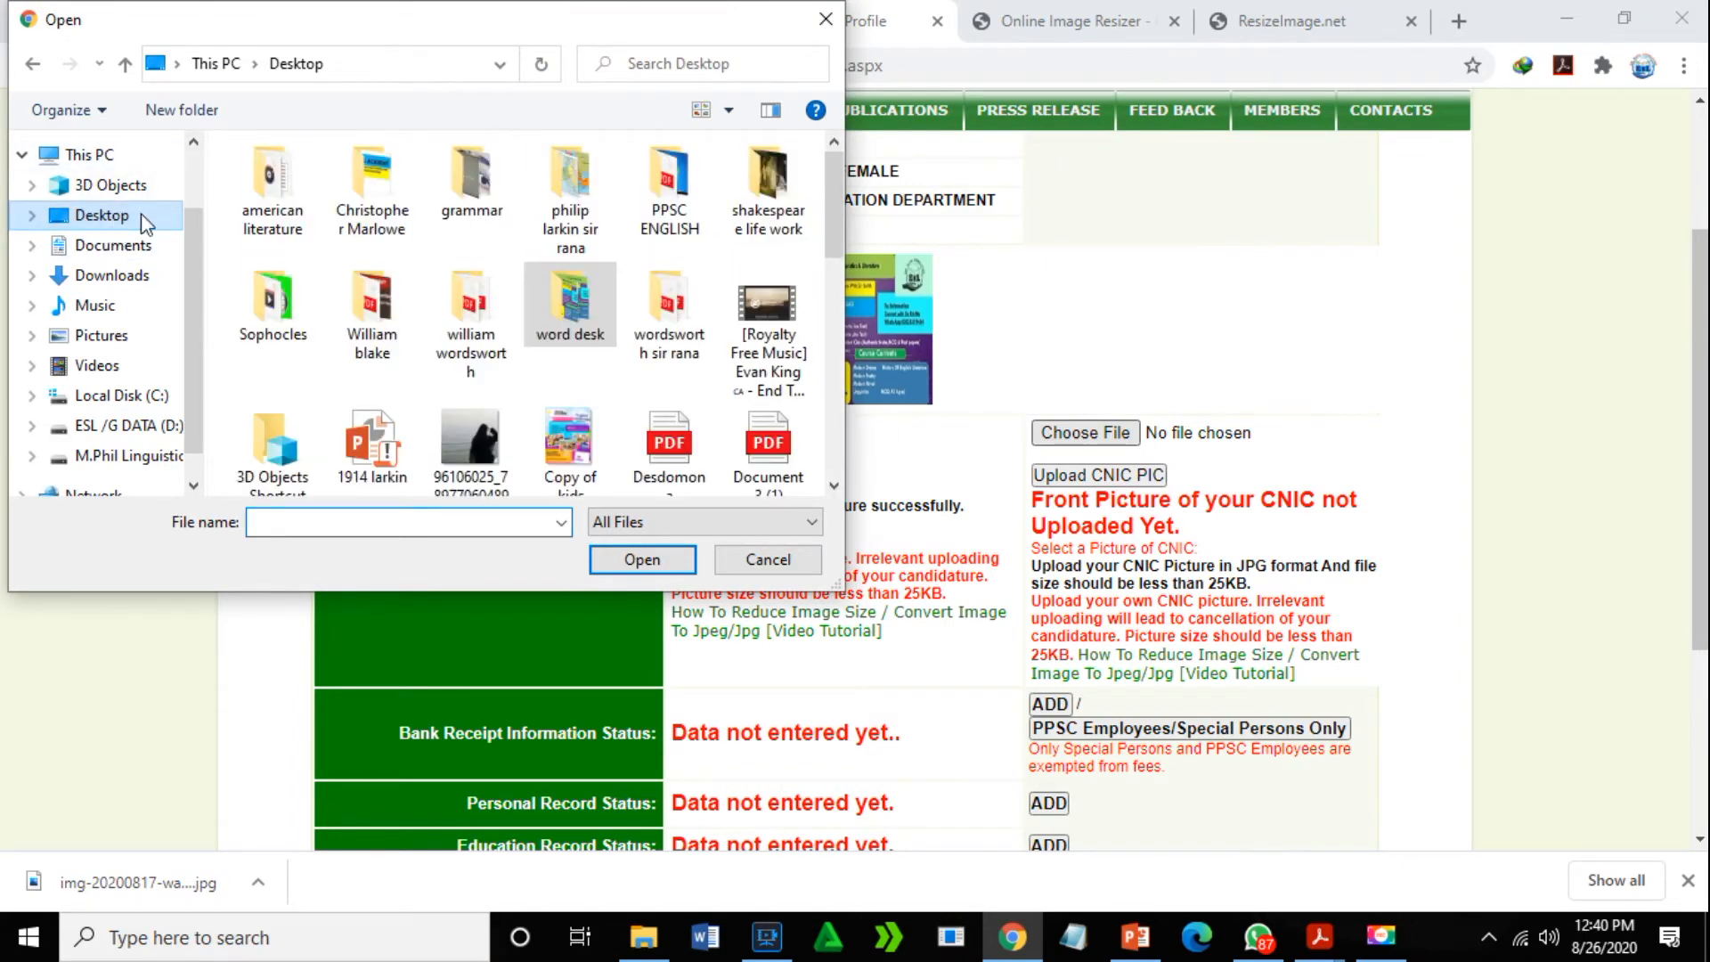
scroll(829, 264, "down", 2)
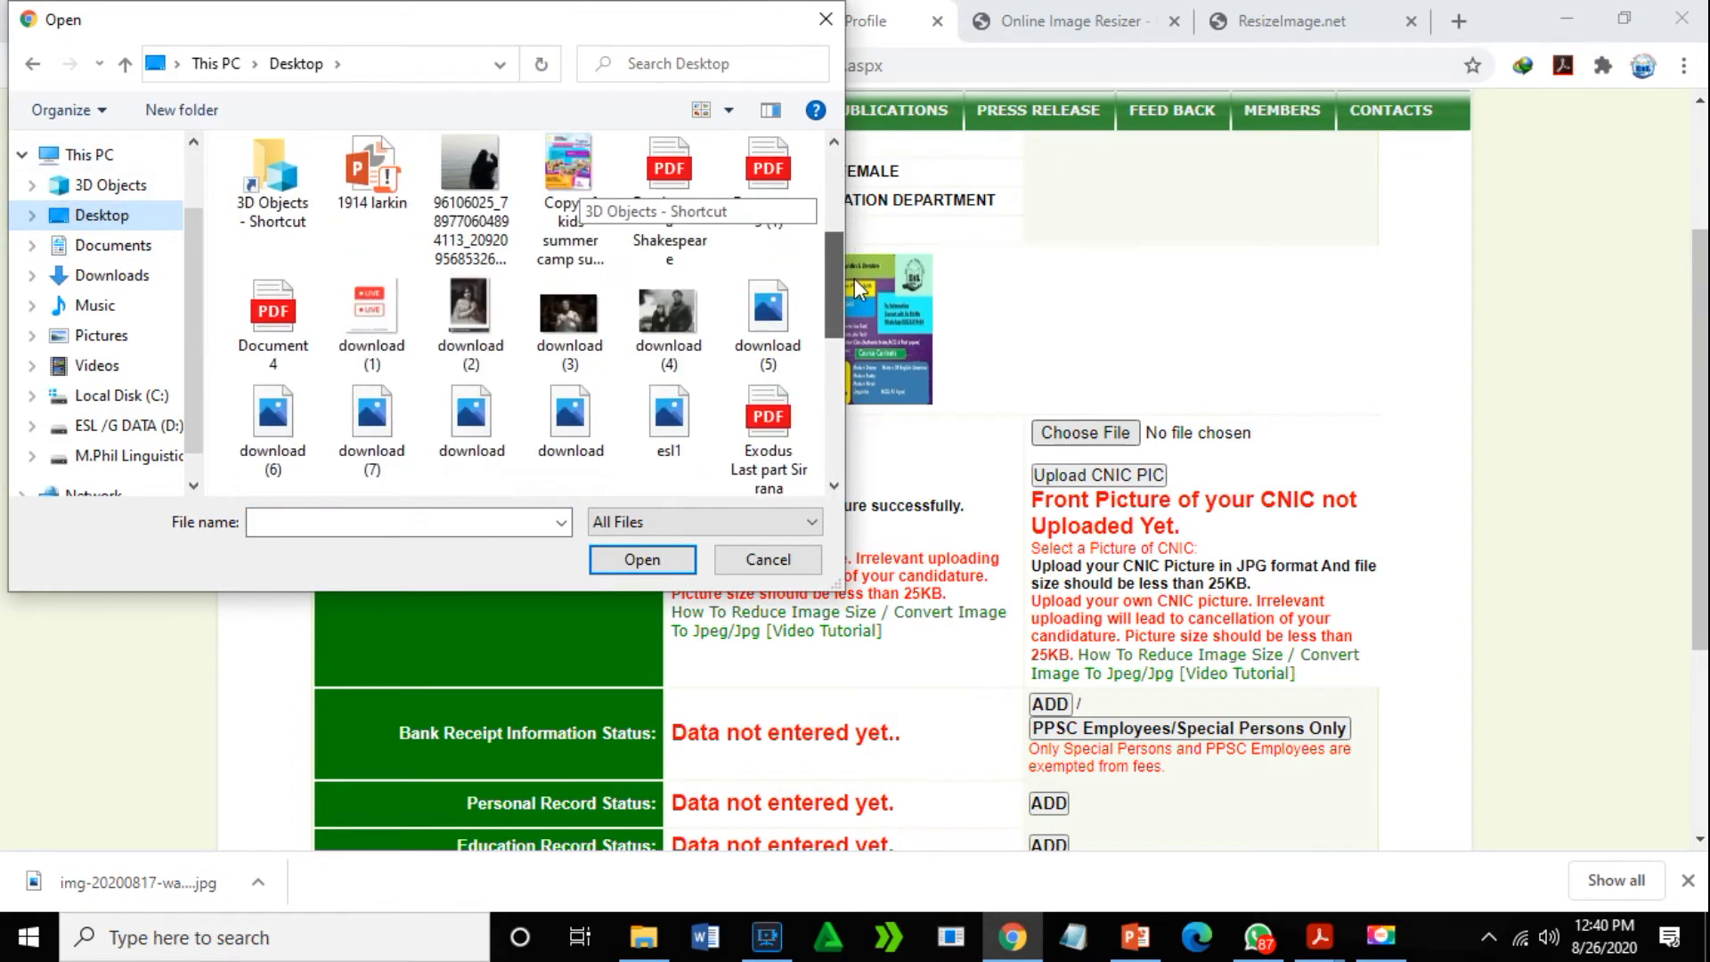
left_click_drag(862, 294, 893, 452)
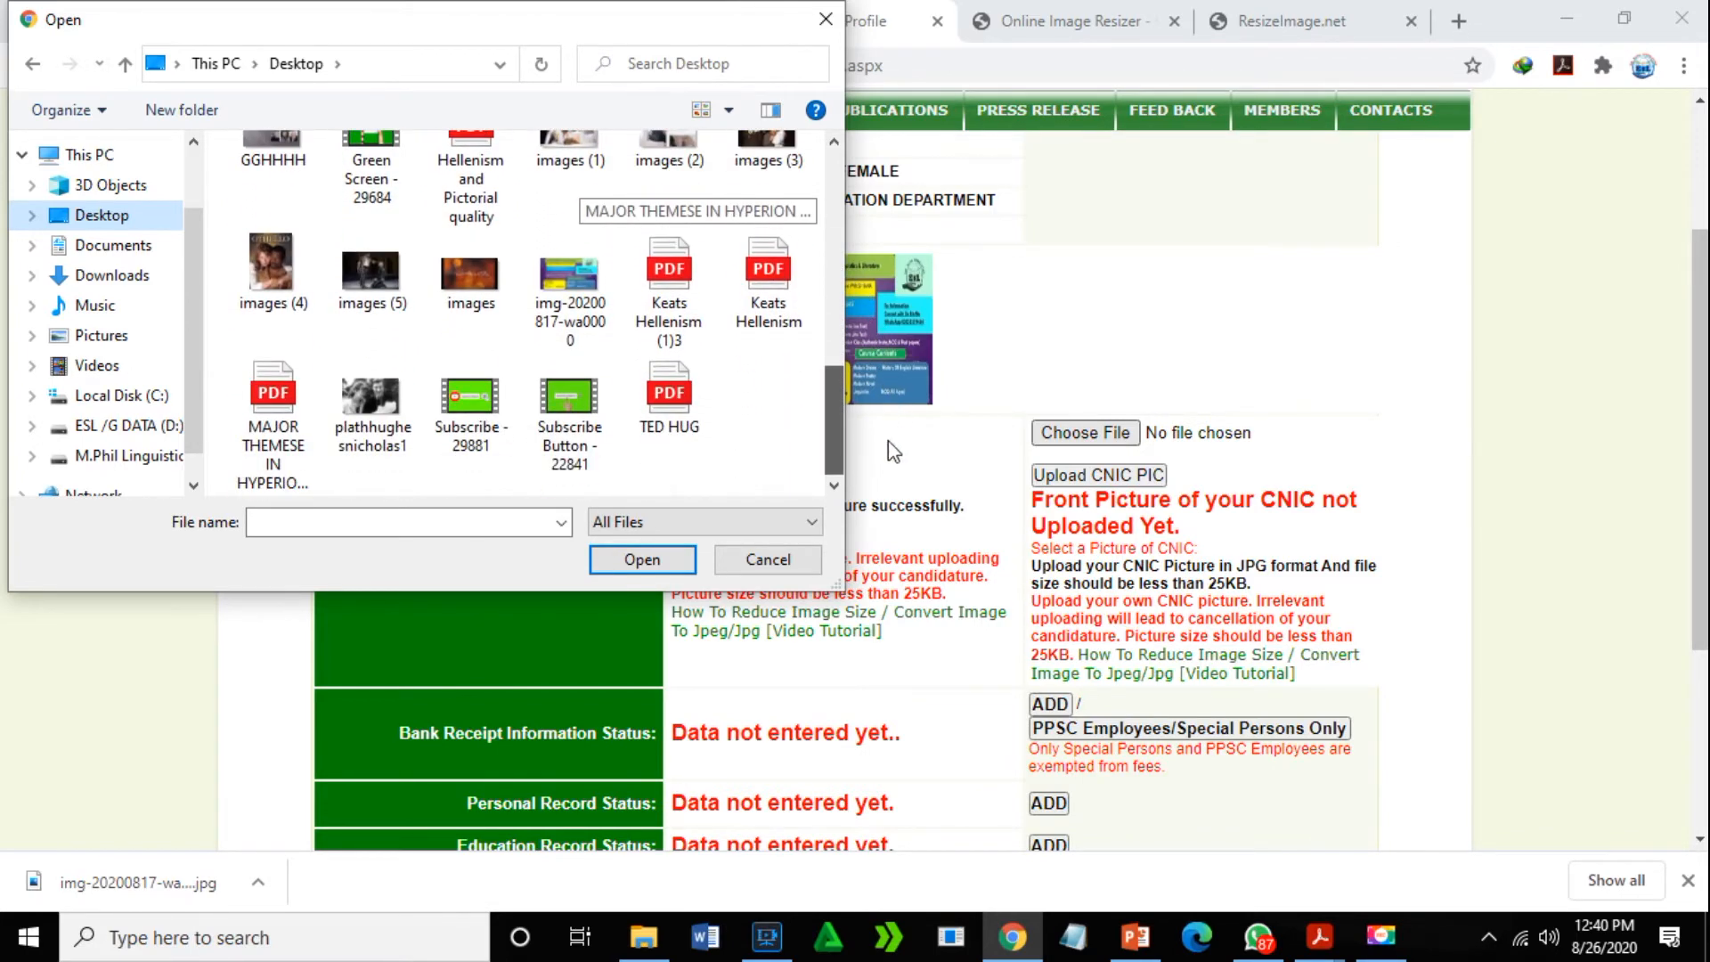
left_click(569, 283)
left_click(642, 561)
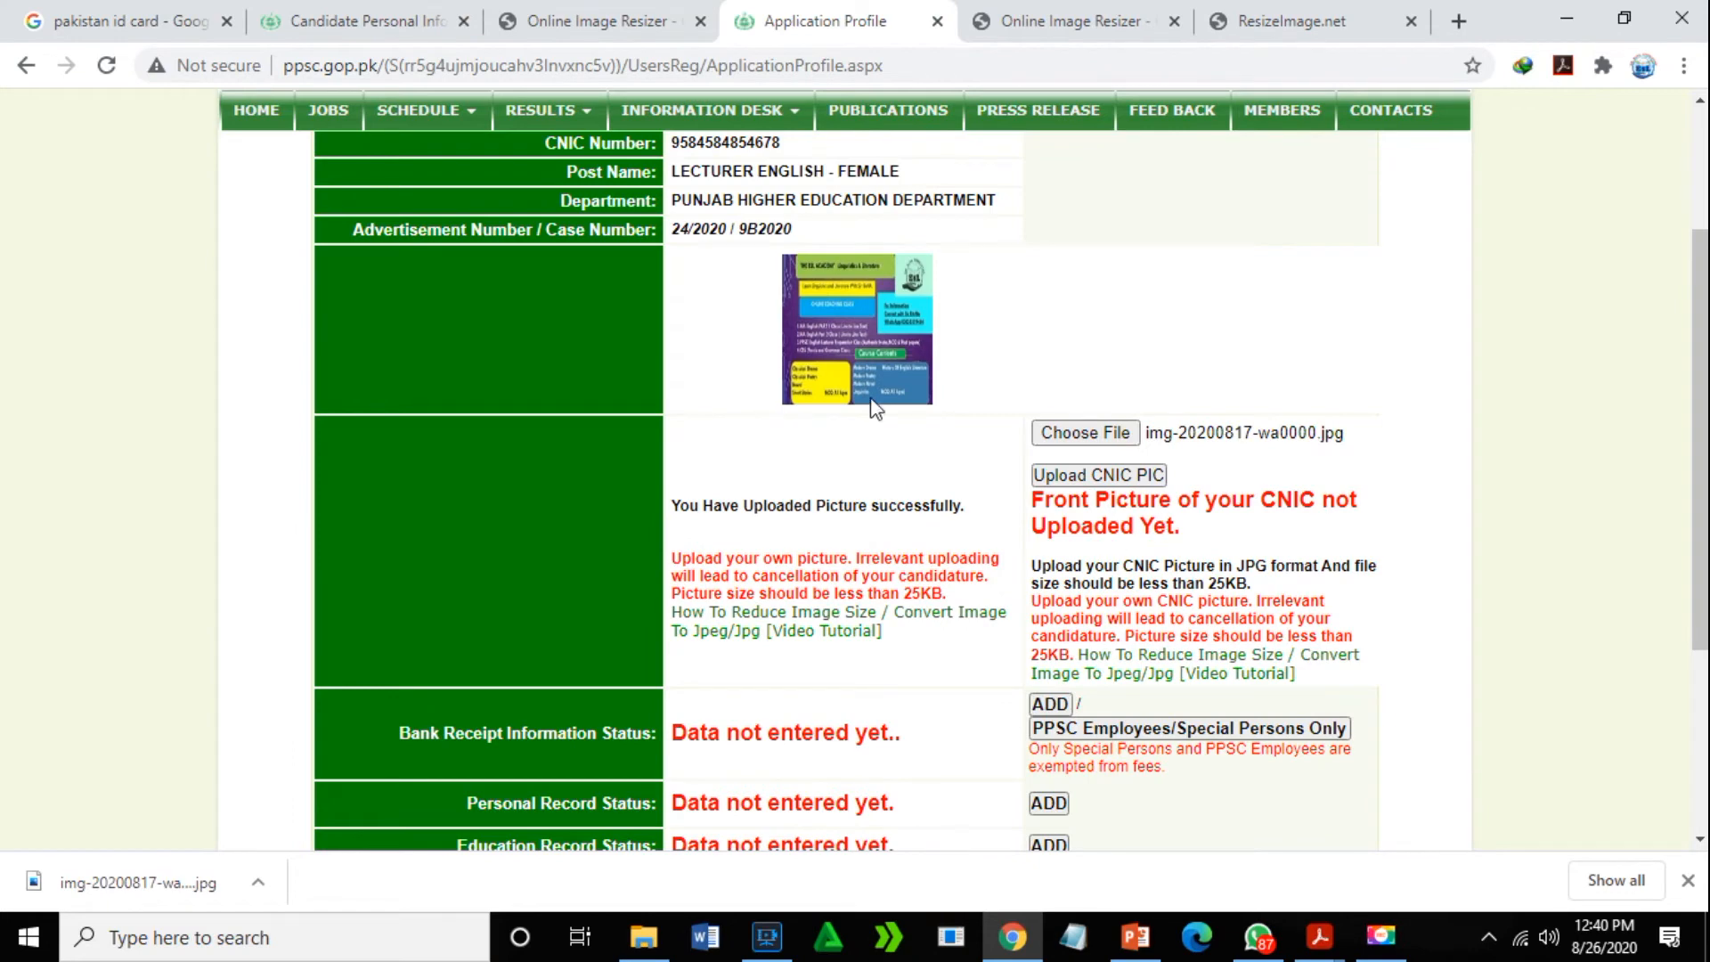
left_click_drag(1701, 323, 1701, 505)
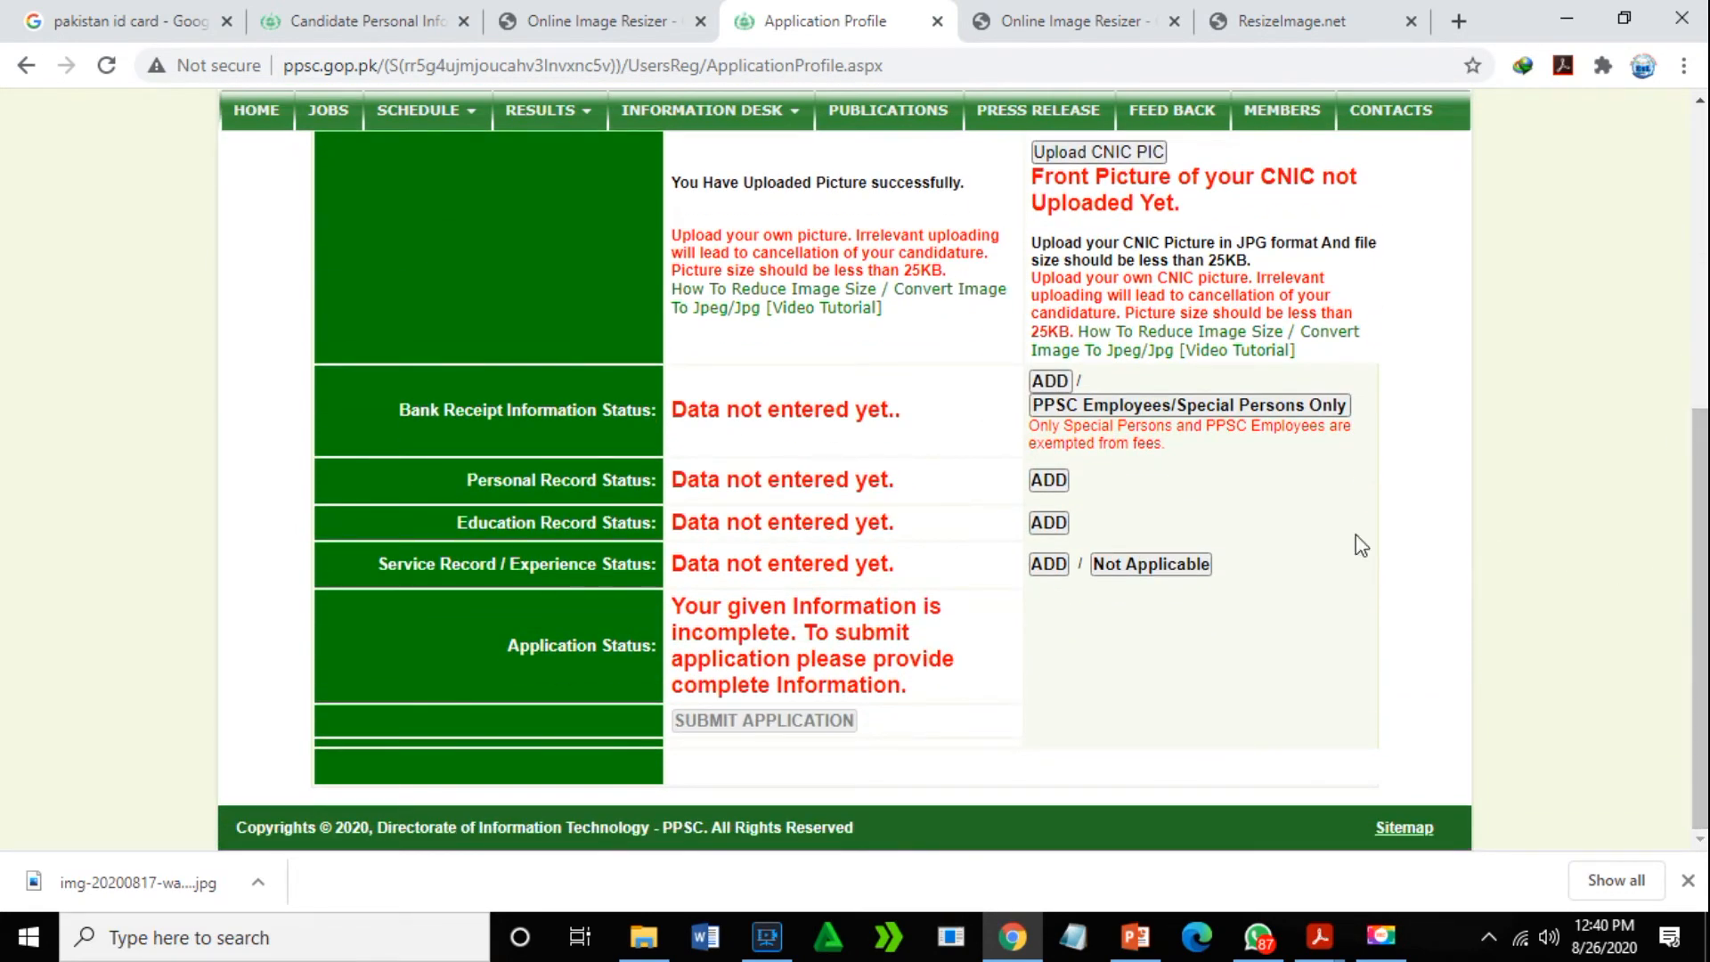
left_click_drag(1703, 490, 1701, 526)
- Reselect img-20200817-wa0000 as the CNIC image and upload it beside the candidate photo
left_click_drag(1703, 465, 1703, 227)
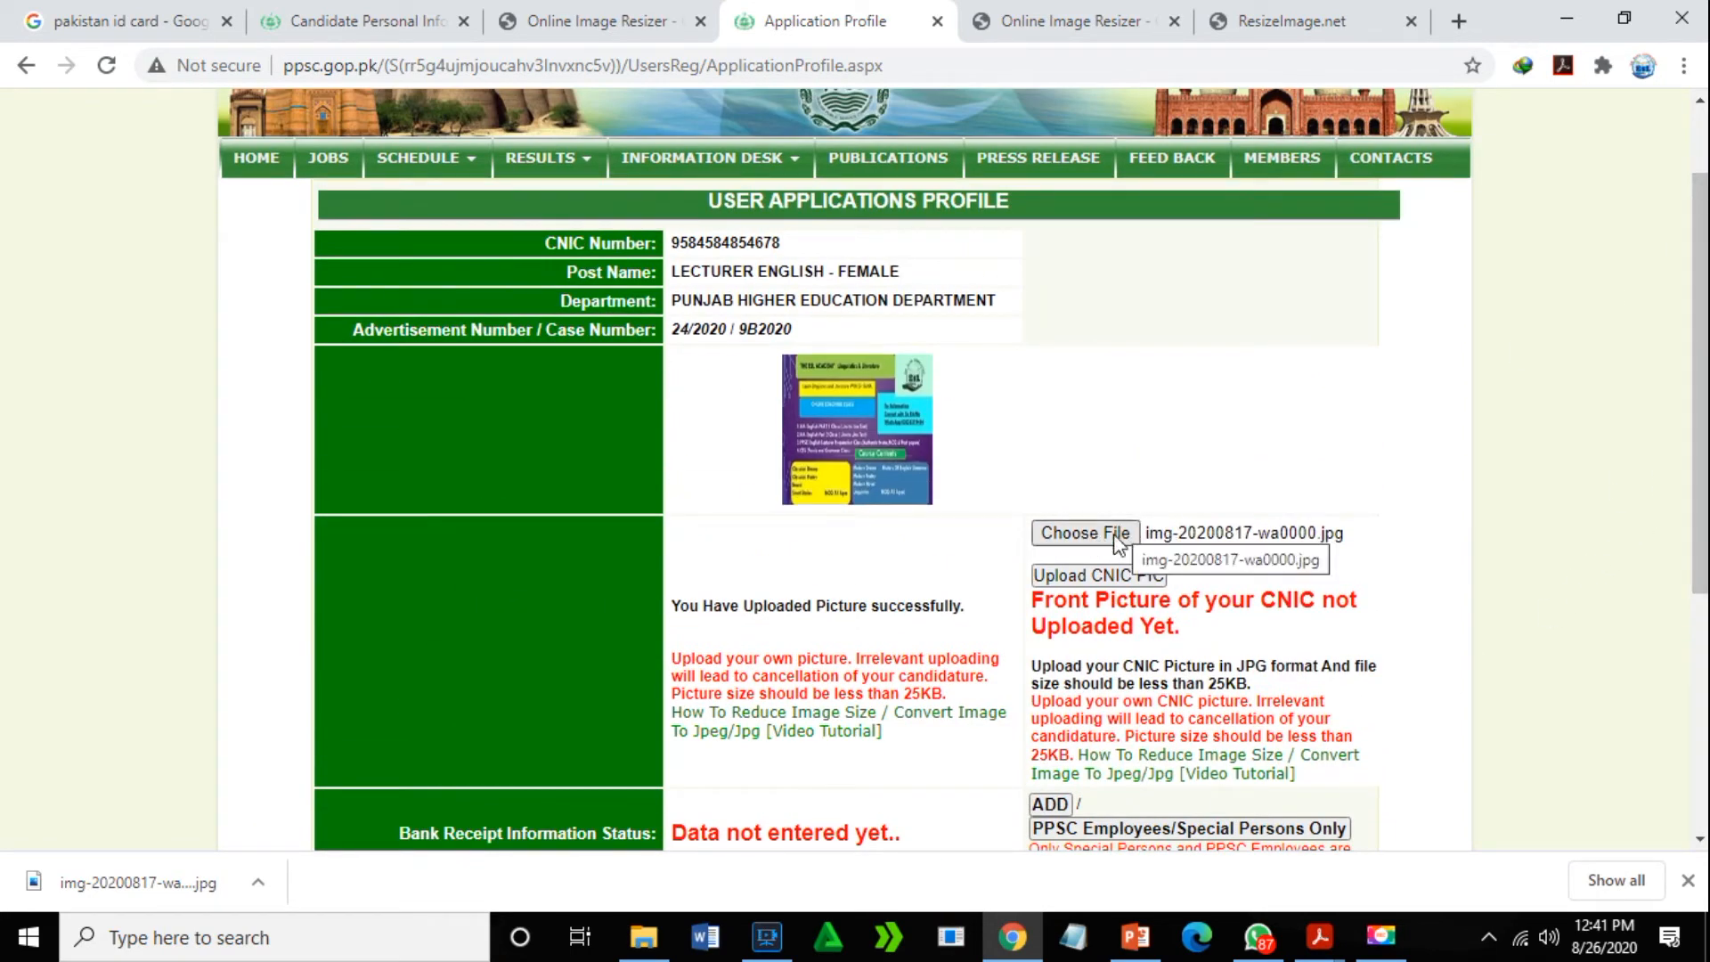
left_click(1081, 533)
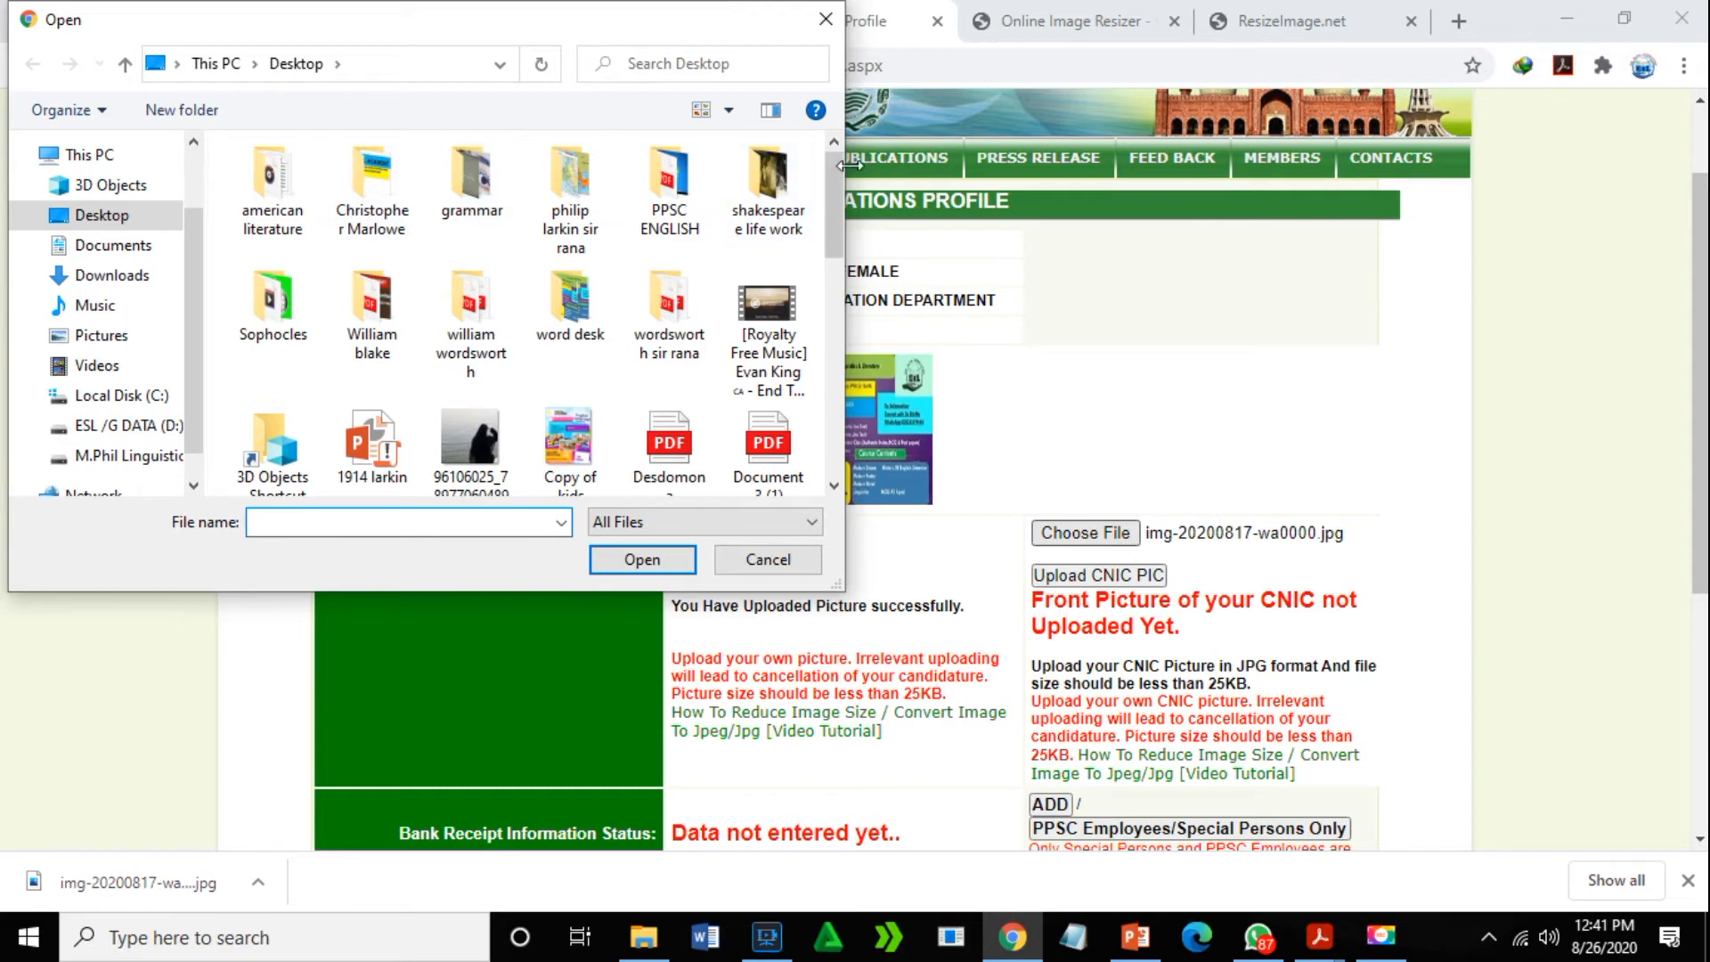
scroll(796, 230, "down", 5)
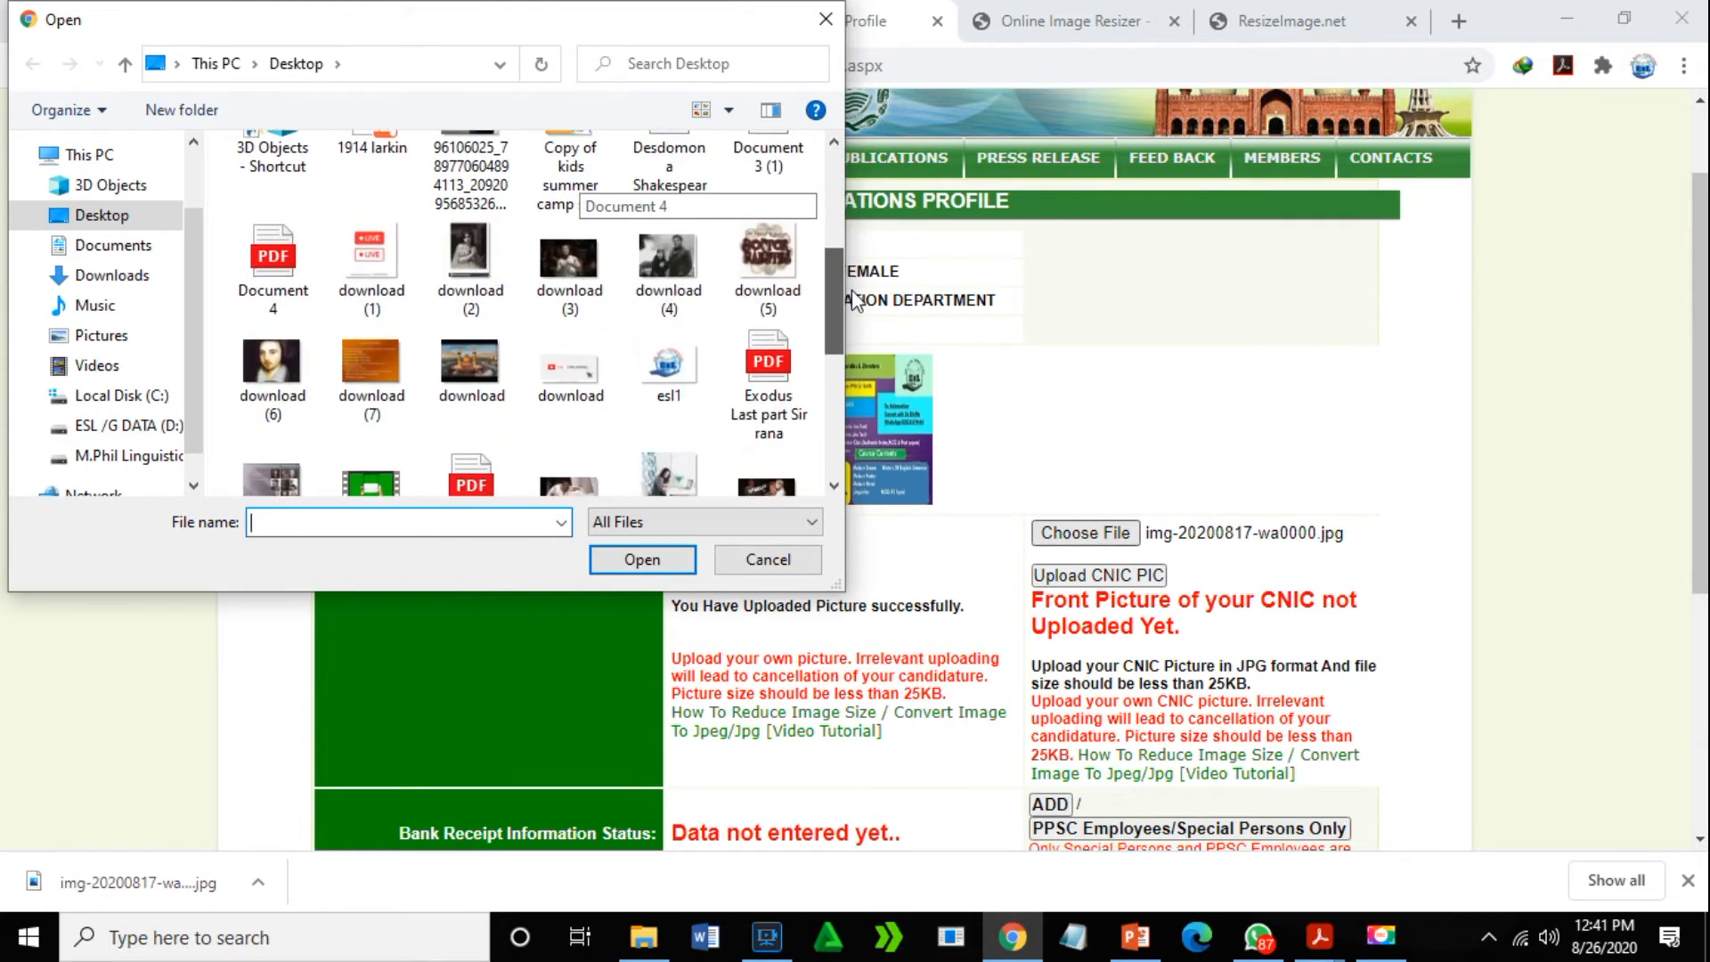
left_click_drag(857, 316, 869, 401)
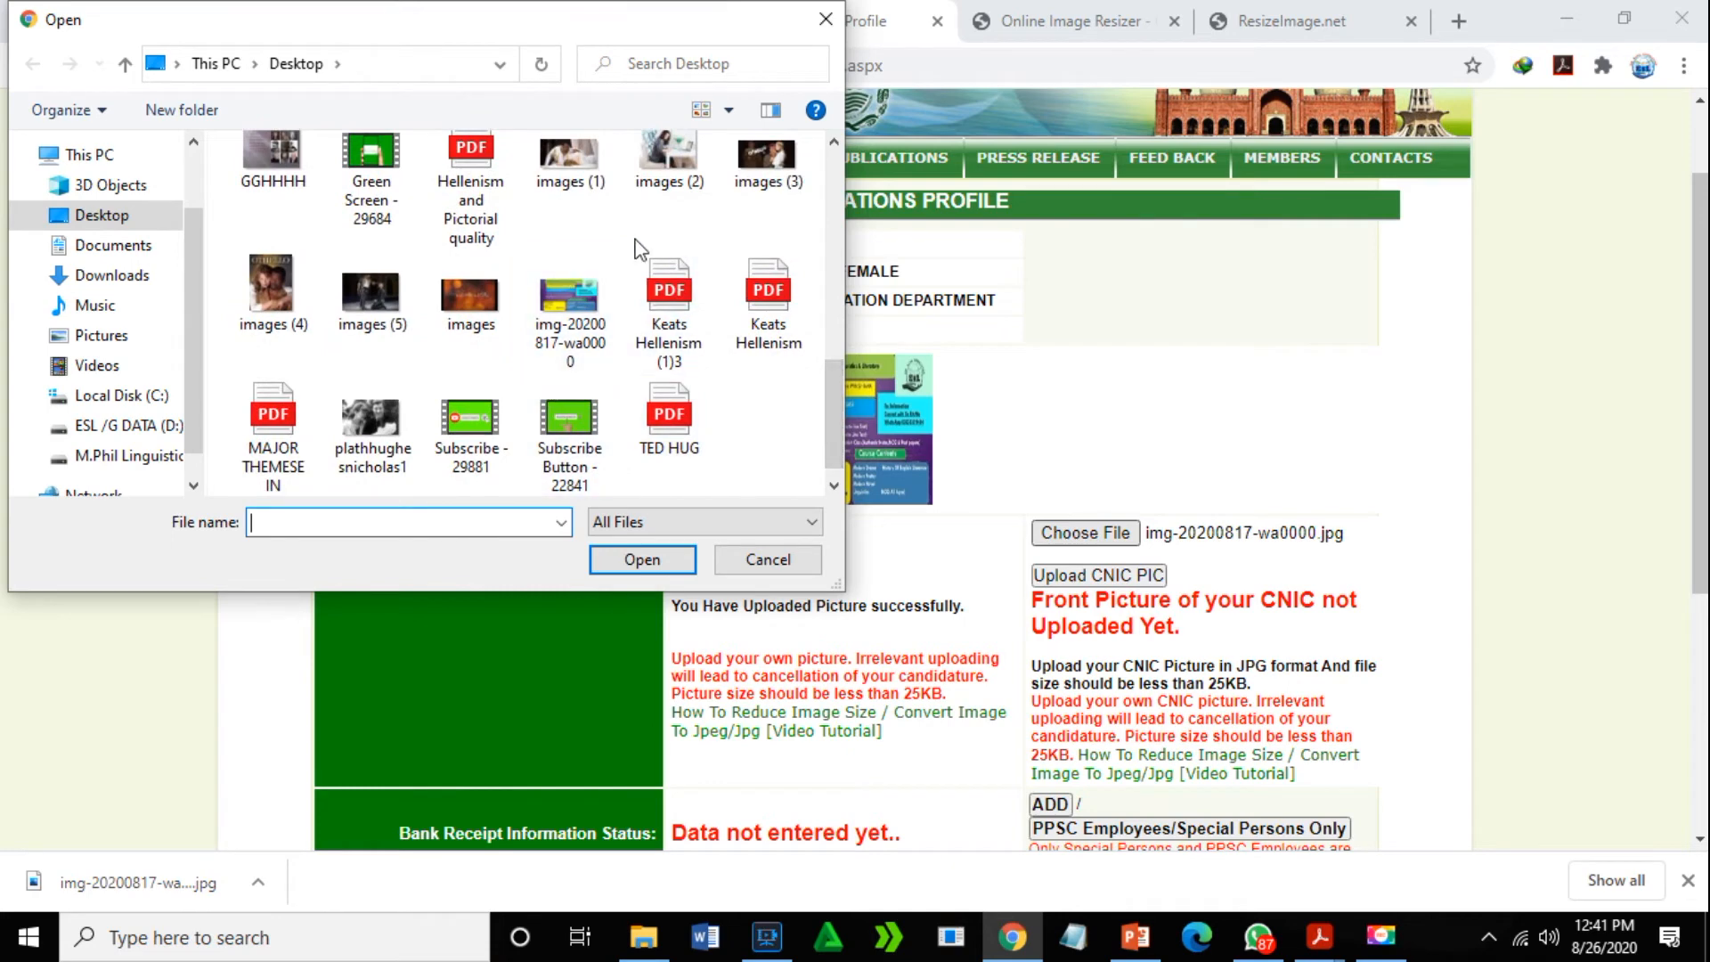
left_click(579, 303)
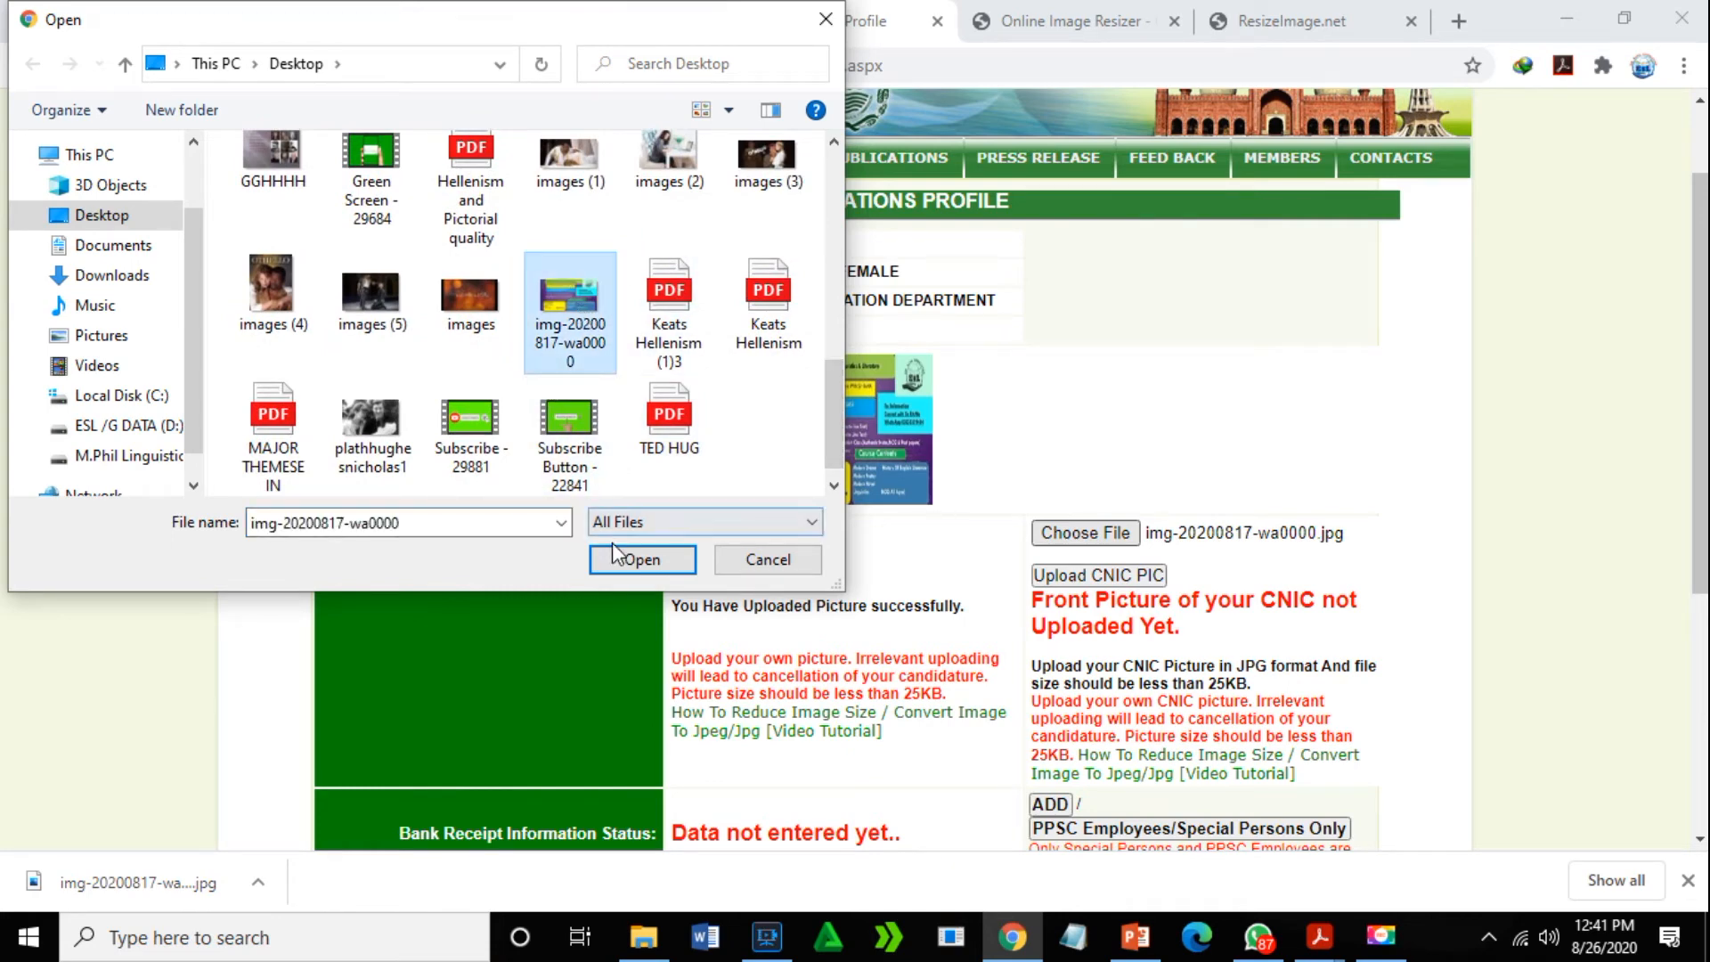
left_click(631, 561)
left_click_drag(1700, 499, 1701, 738)
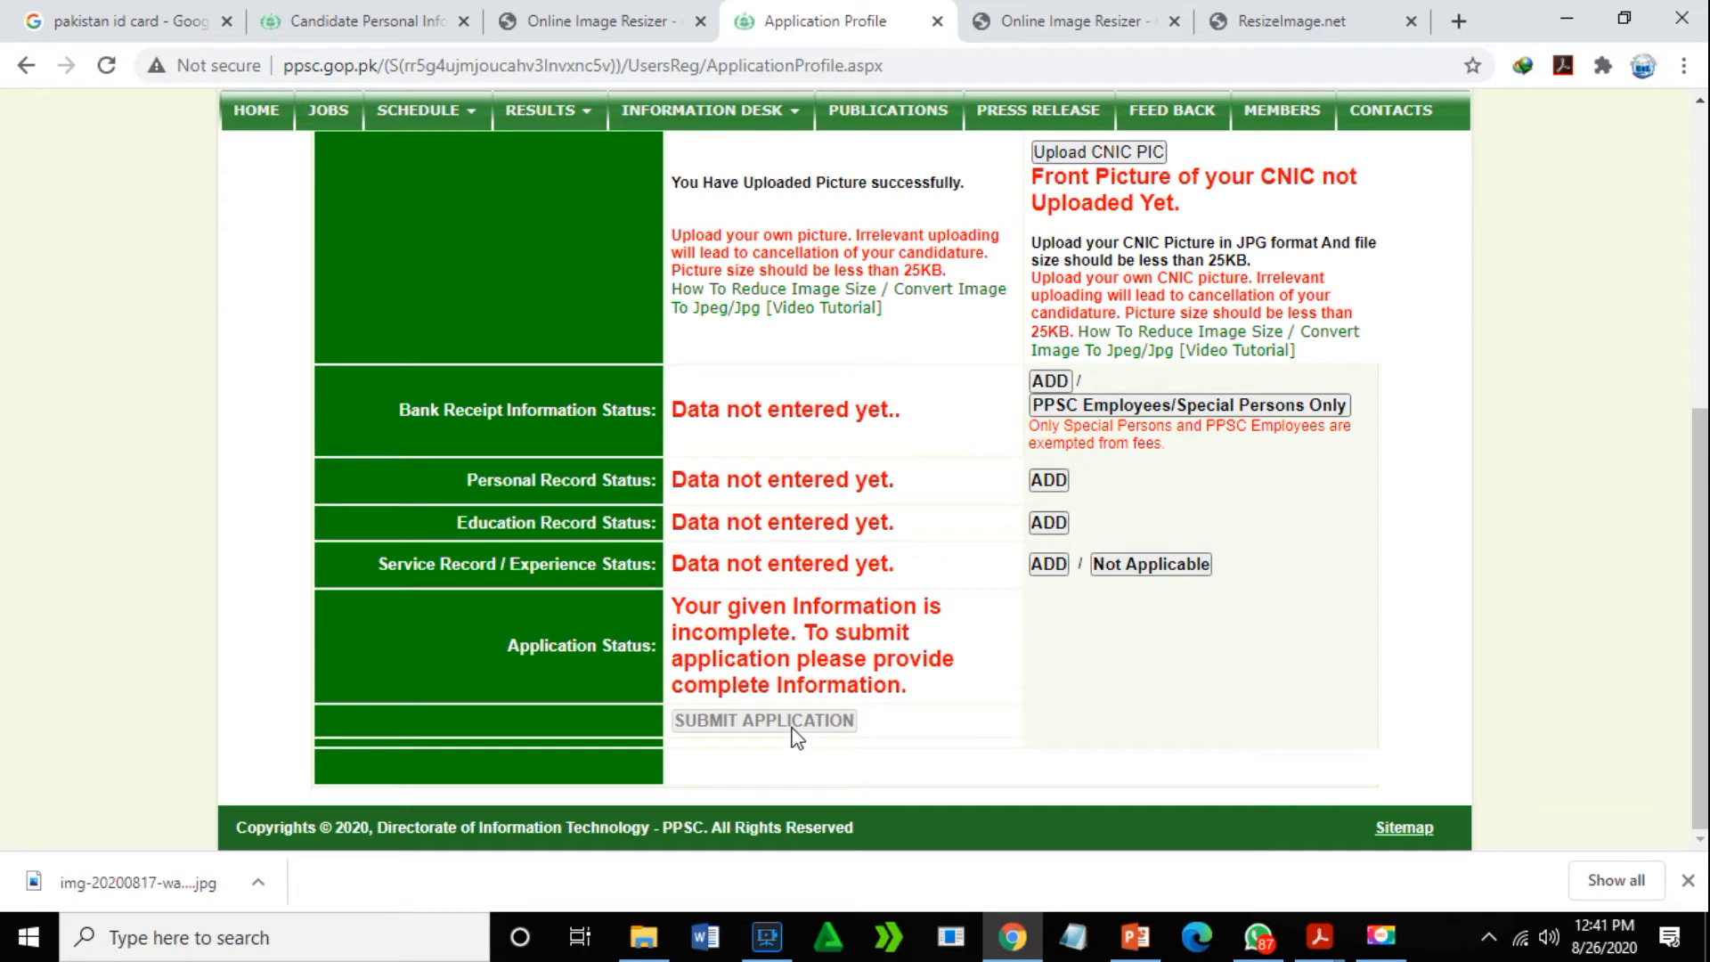
left_click_drag(1701, 504, 1697, 324)
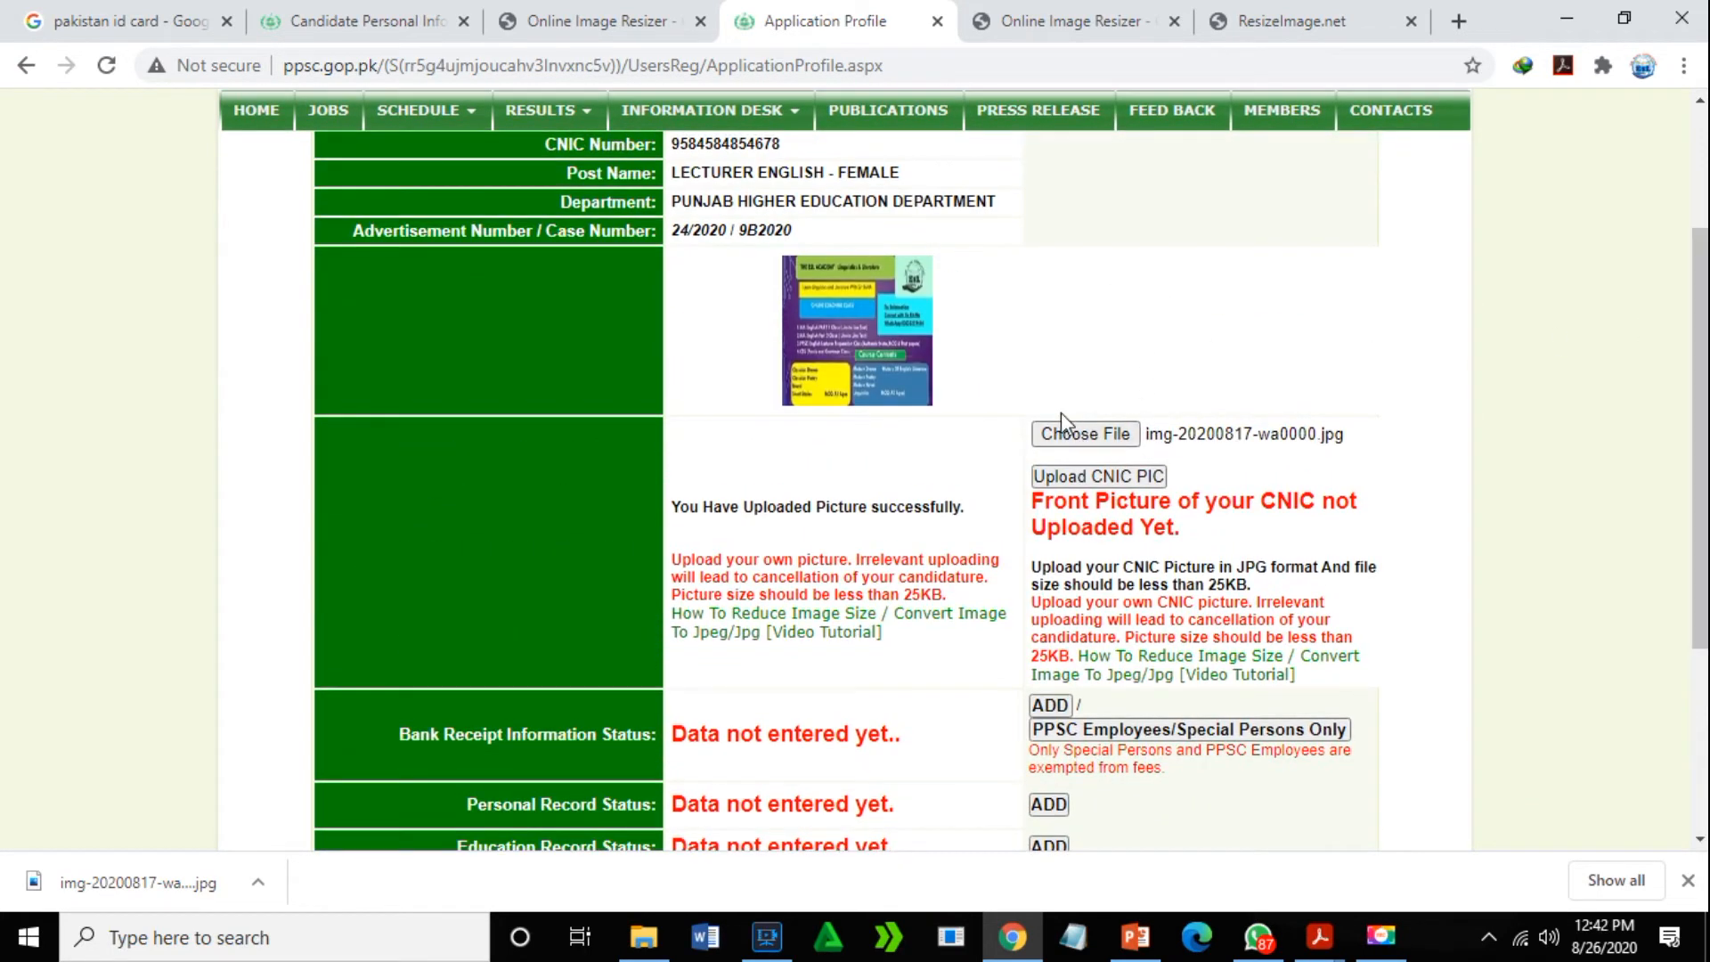
left_click(1080, 478)
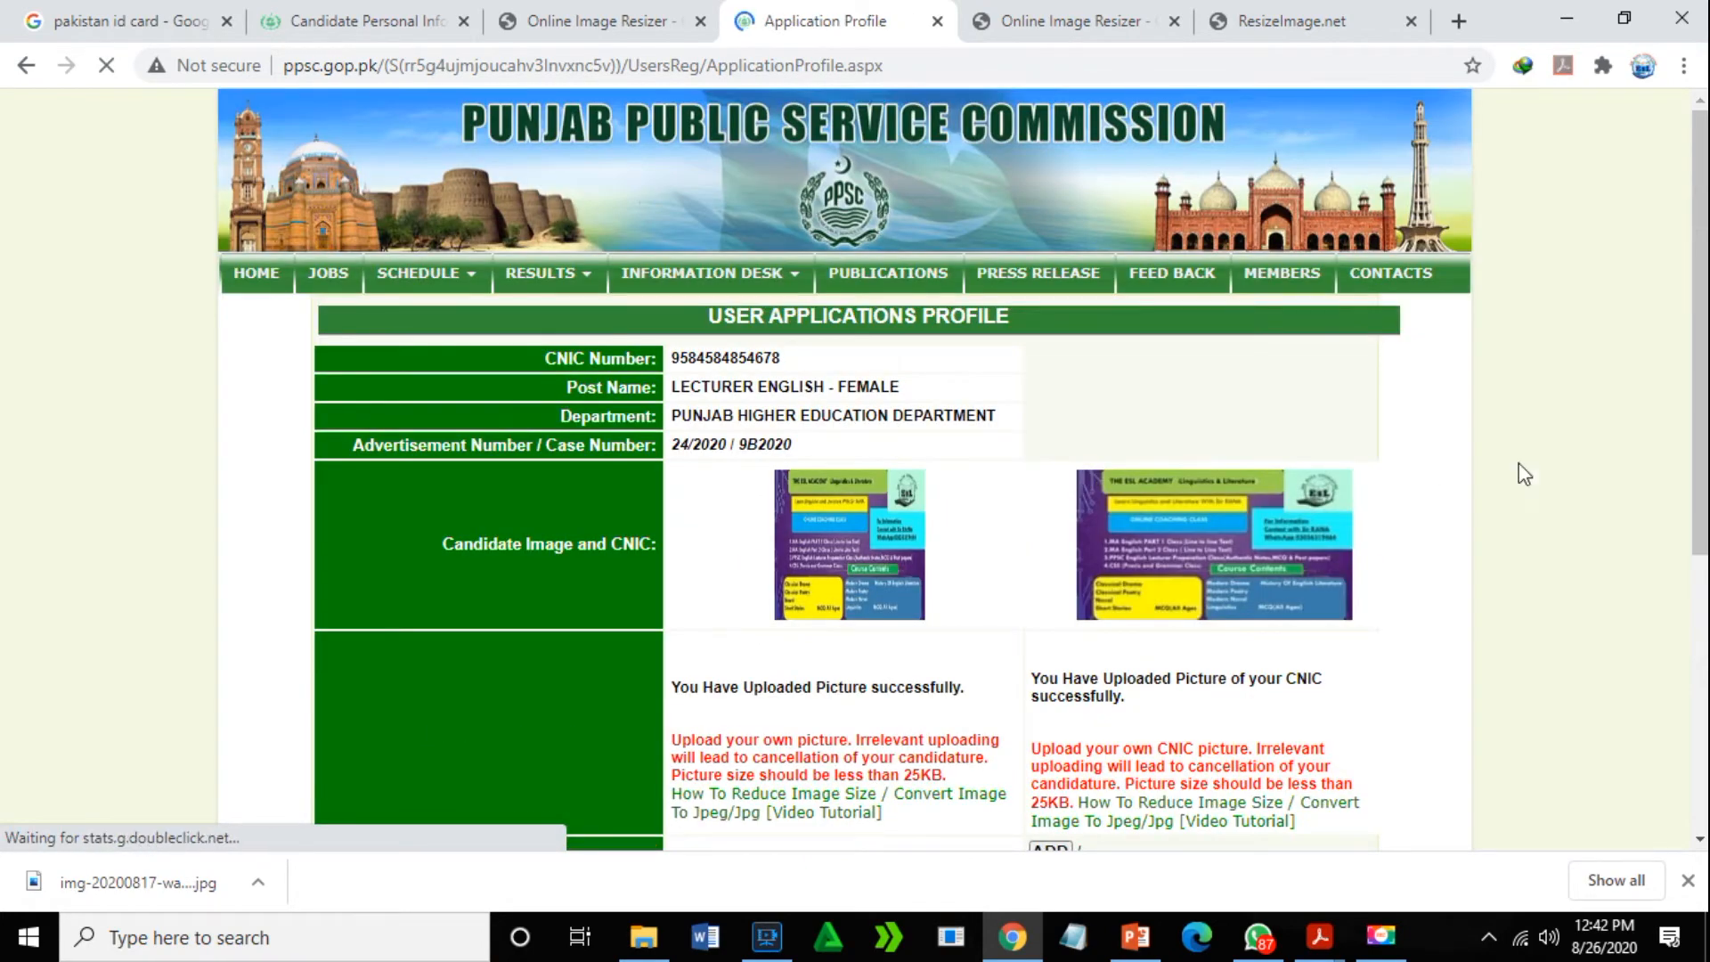
- Add Bank Receipt Information for the Lecturer English – Female application from the profile
scroll(1134, 782, "down", 5)
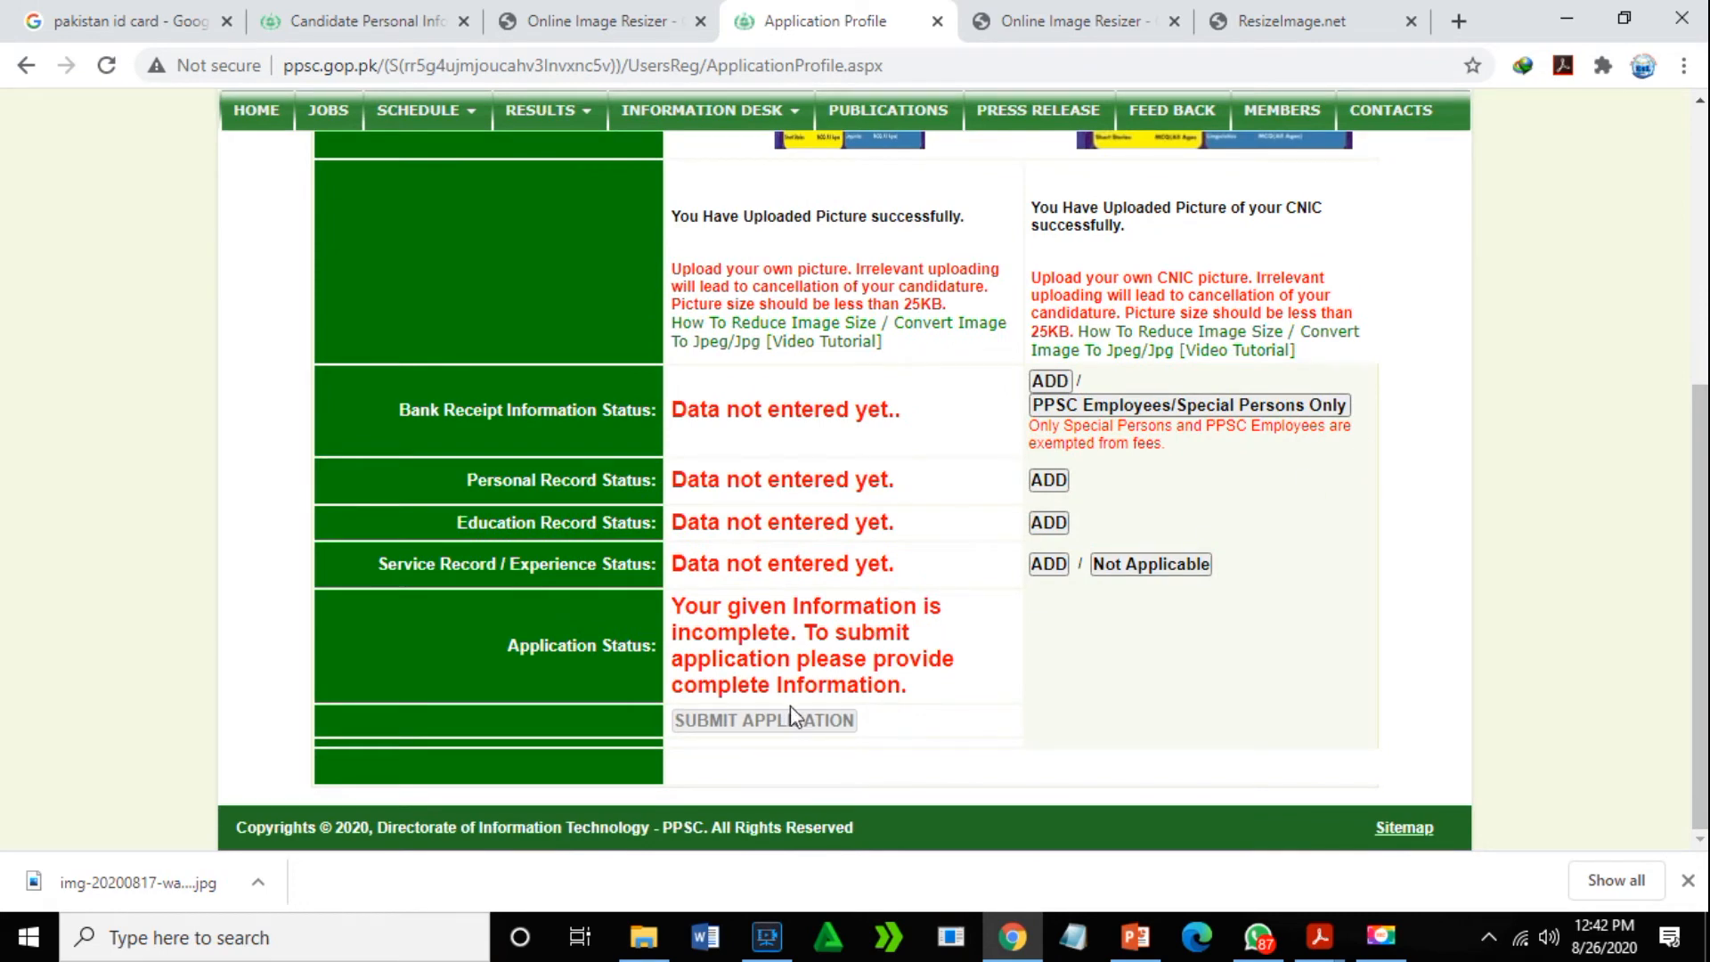
scroll(1463, 445, "up", 2)
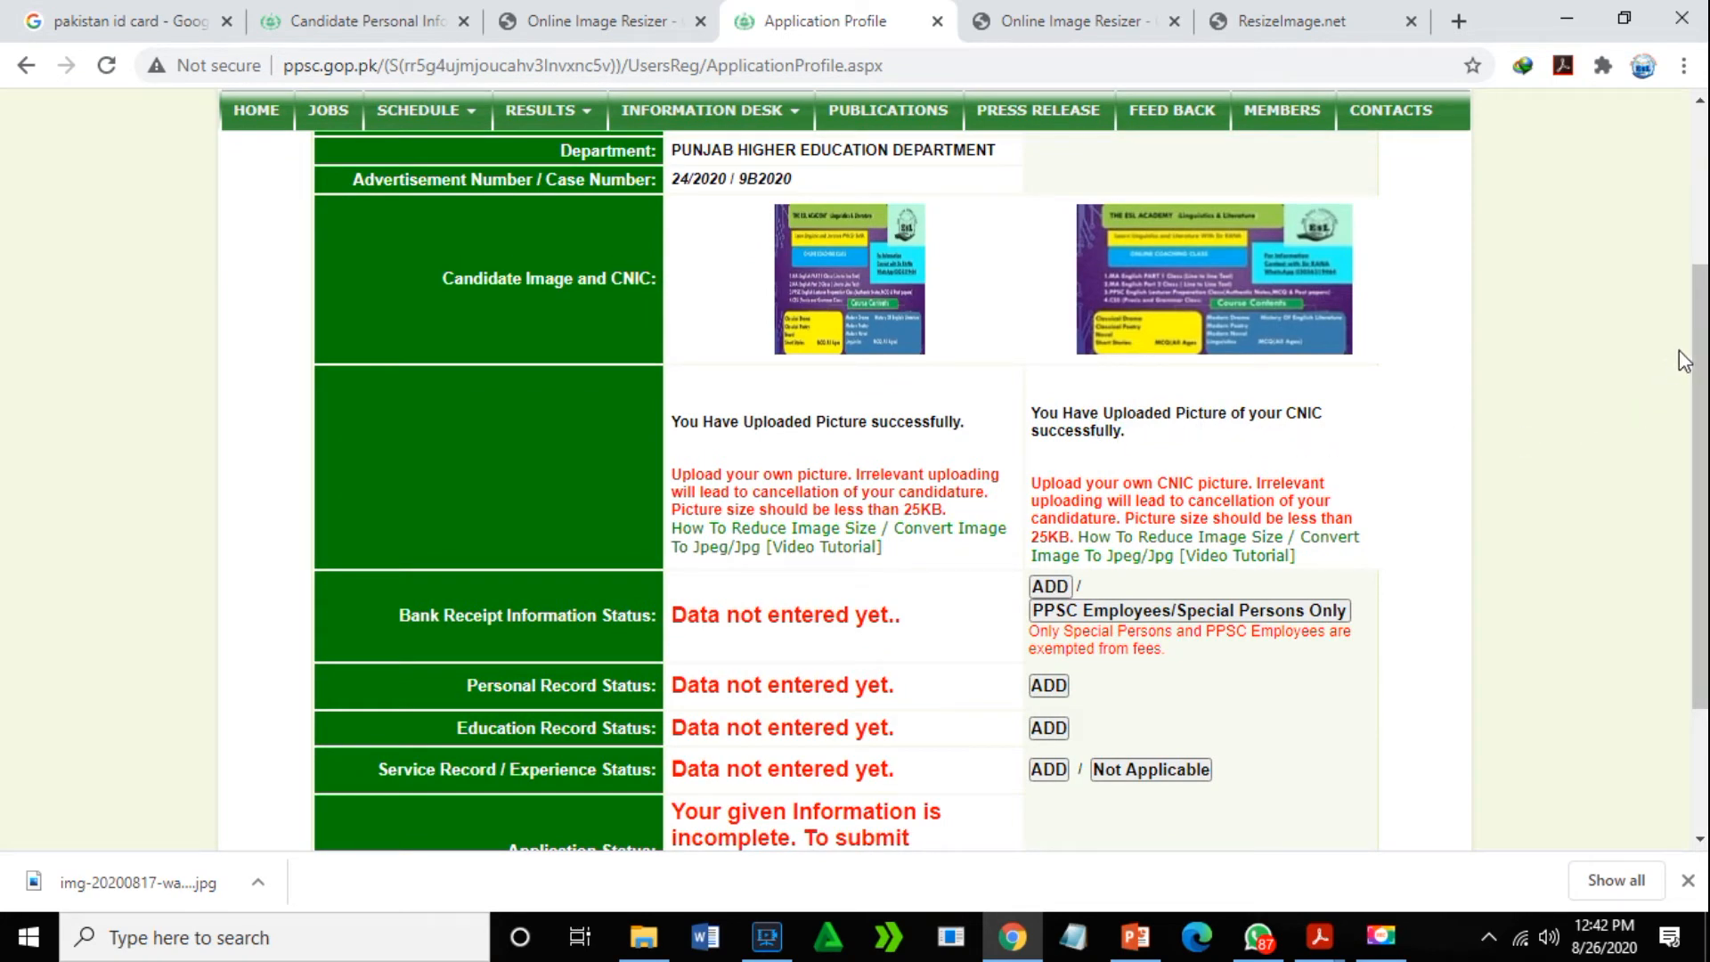
left_click_drag(1701, 321, 1702, 439)
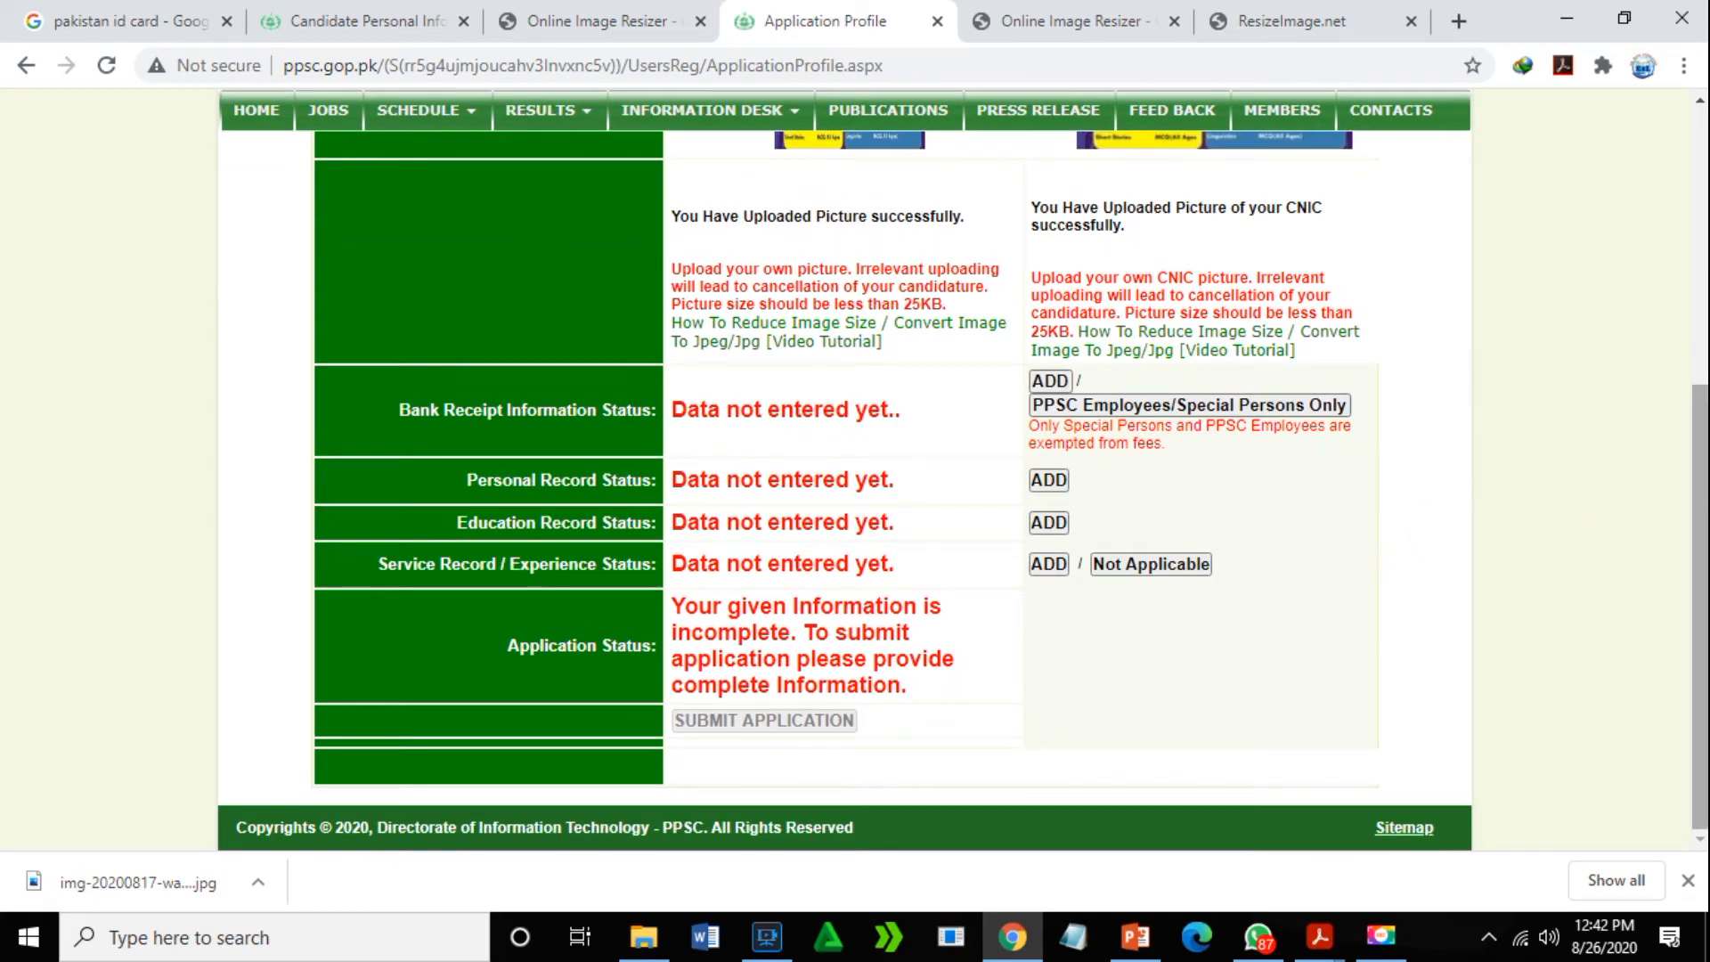
left_click_drag(1697, 467, 1635, 562)
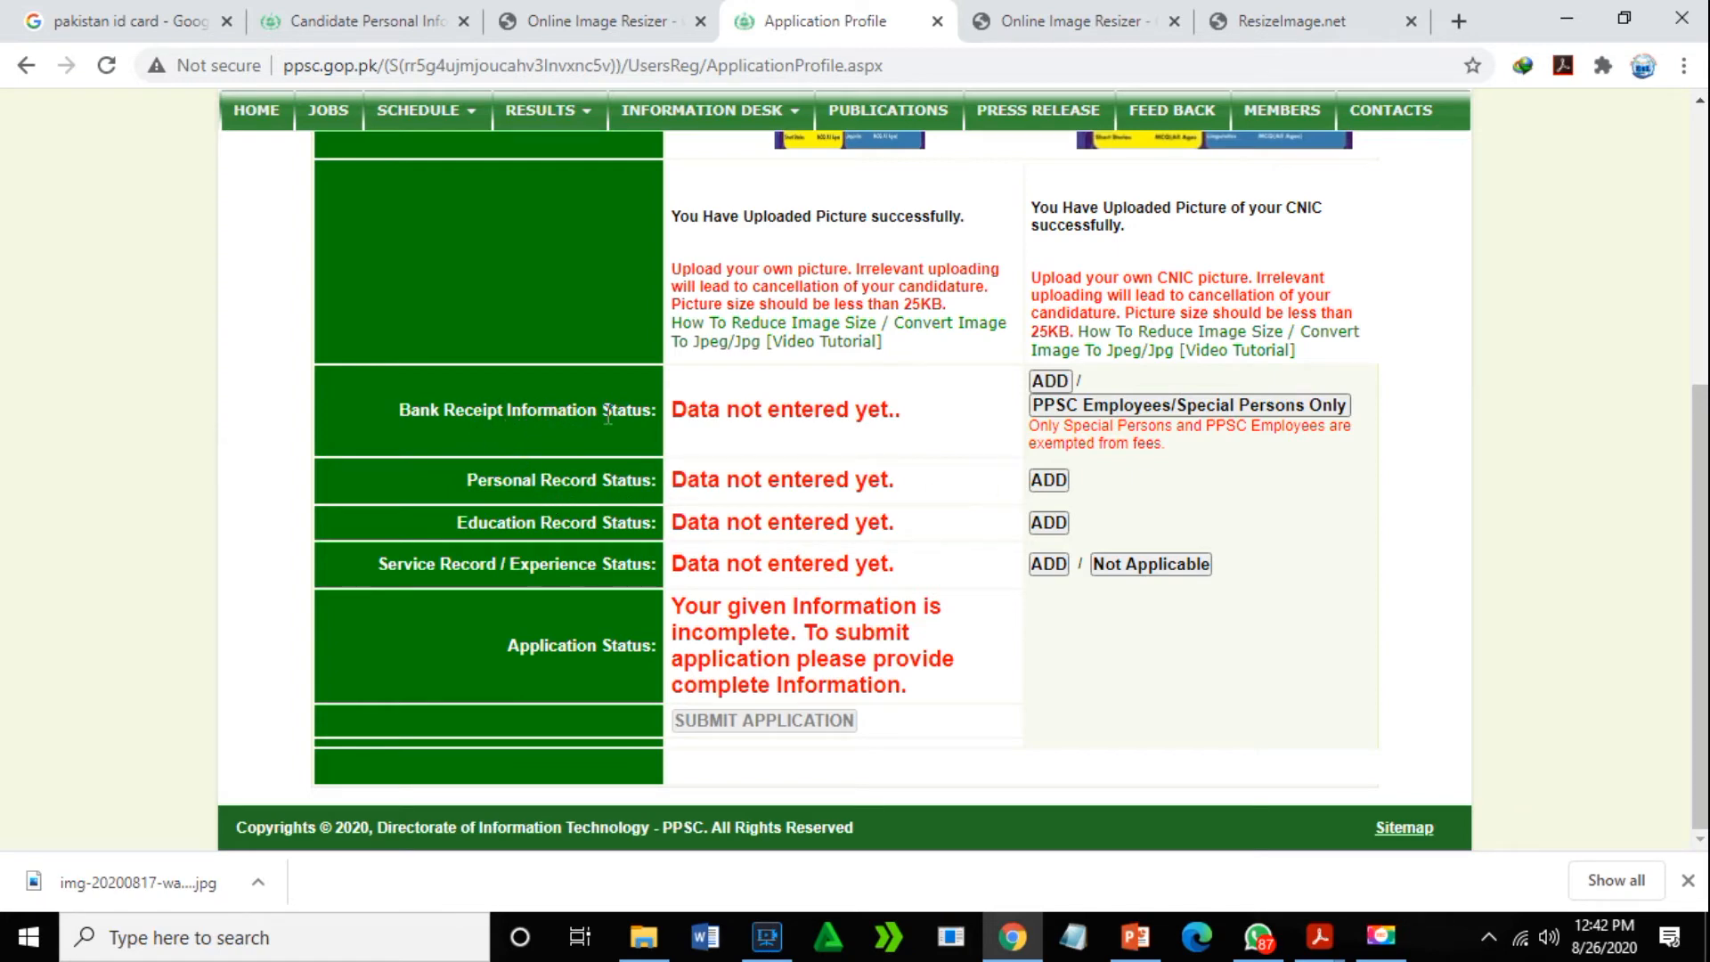
left_click(1062, 381)
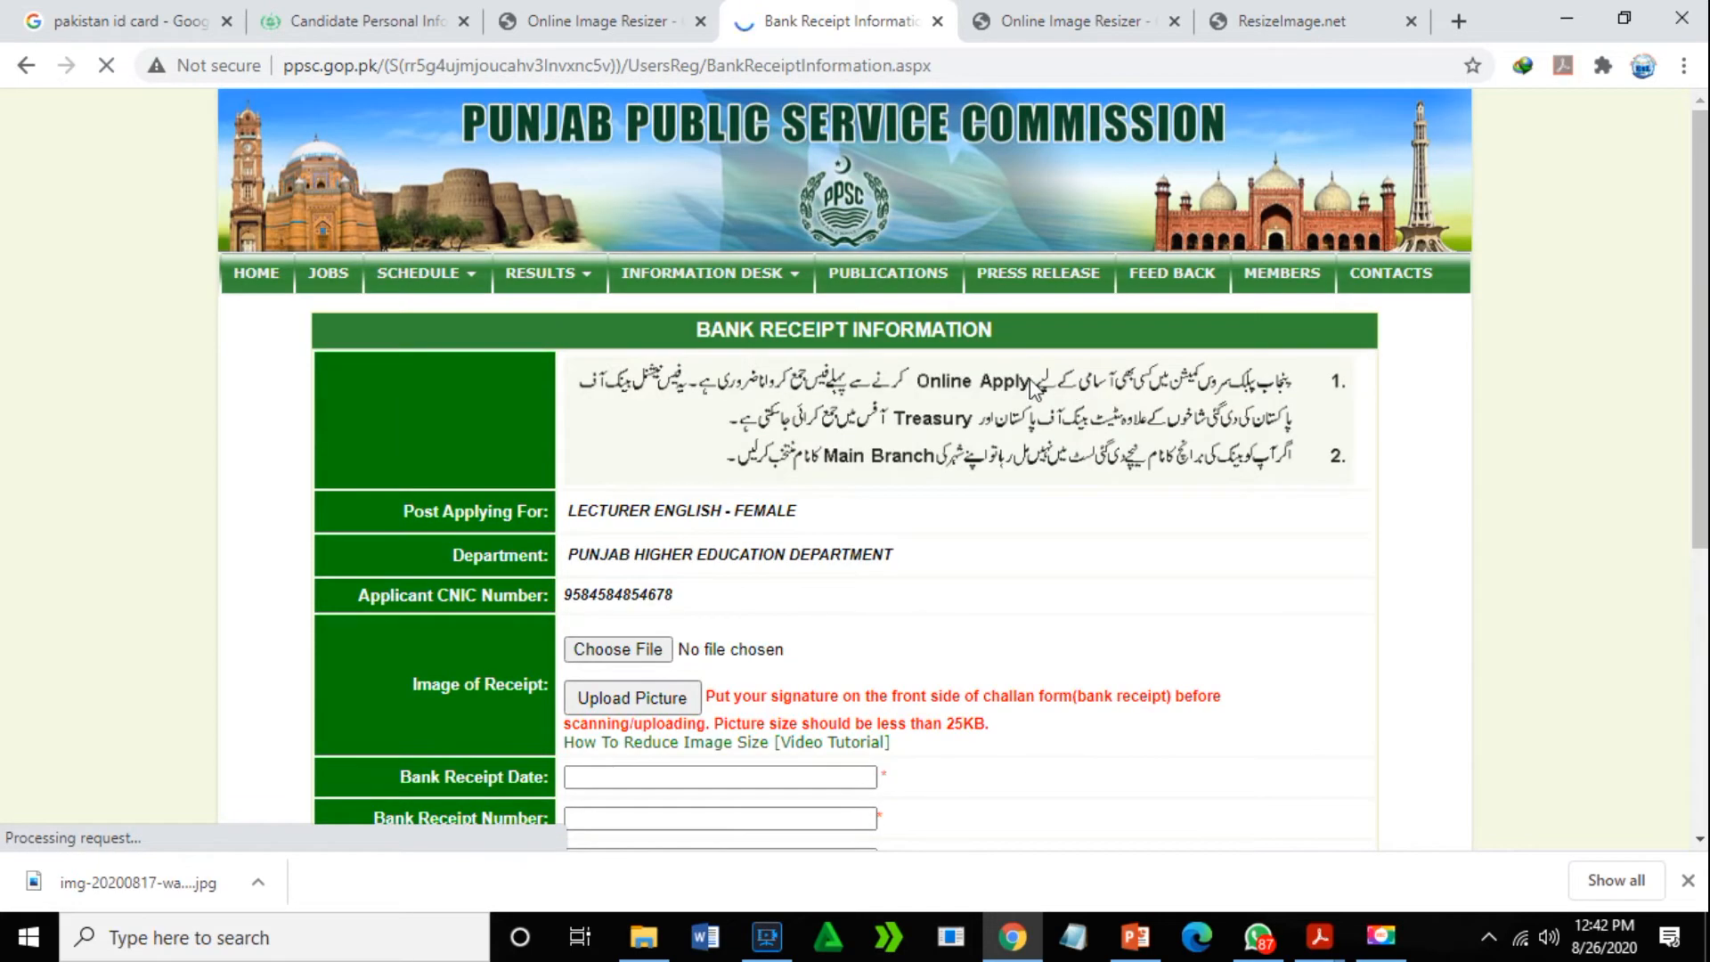
- Upload img-20200817-wa0000 as the bank receipt image on the receipt form
left_click_drag(1698, 169, 1699, 292)
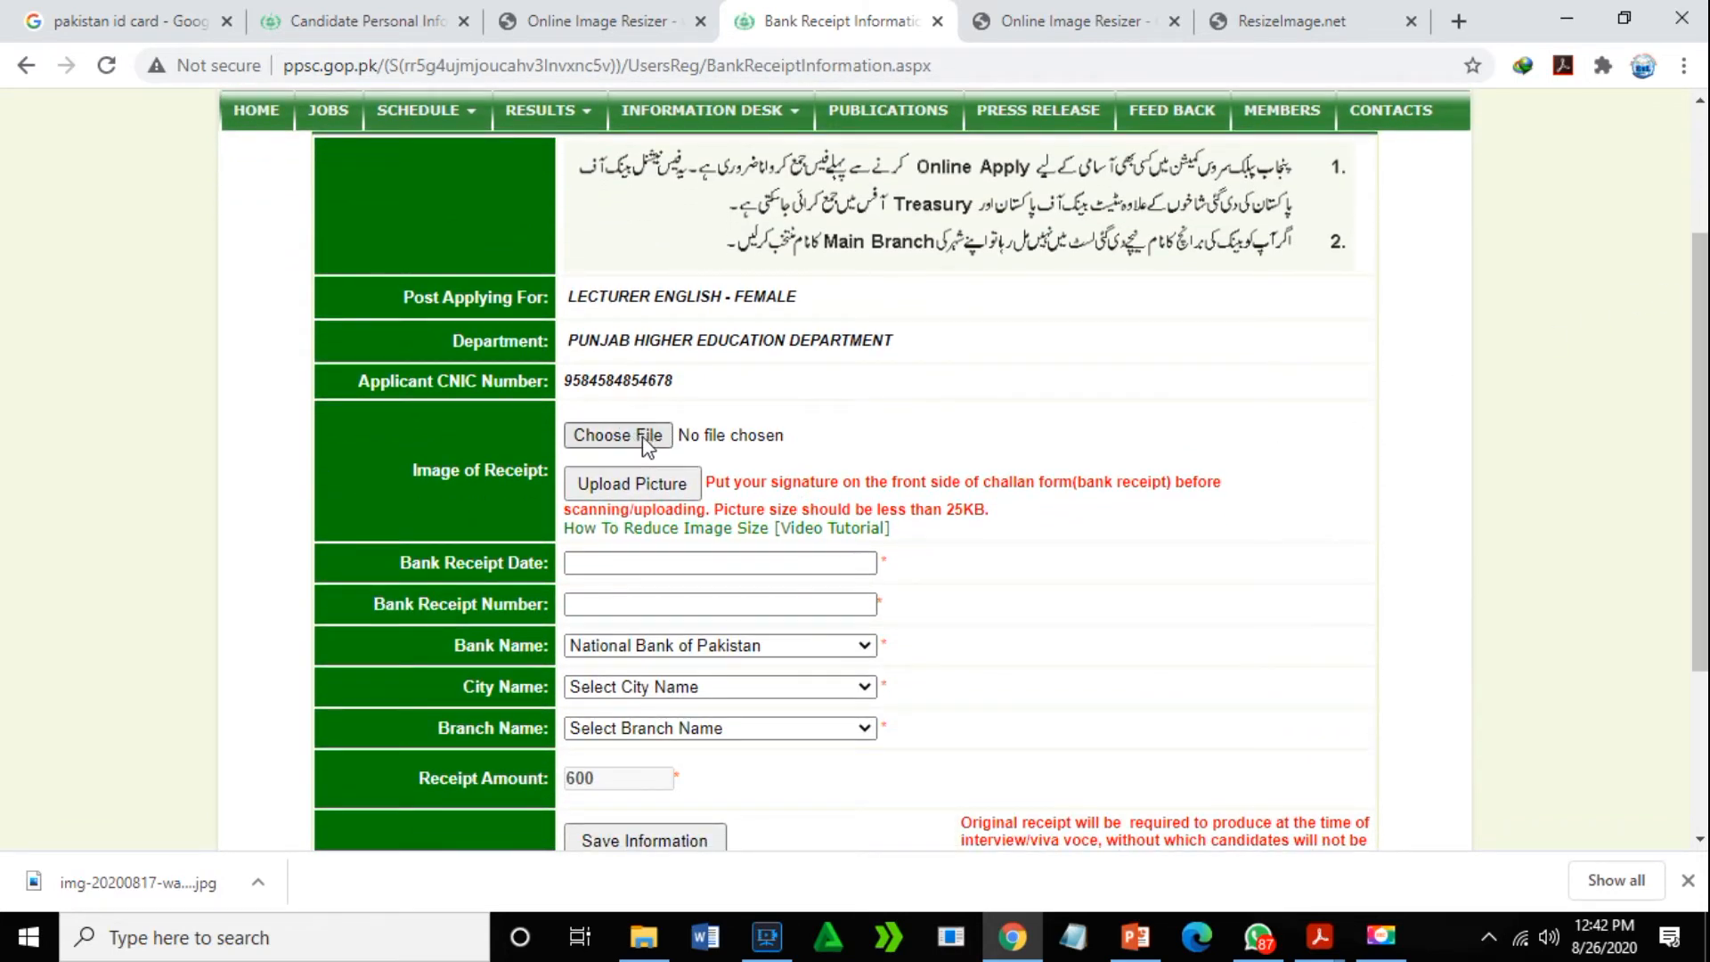
left_click(643, 436)
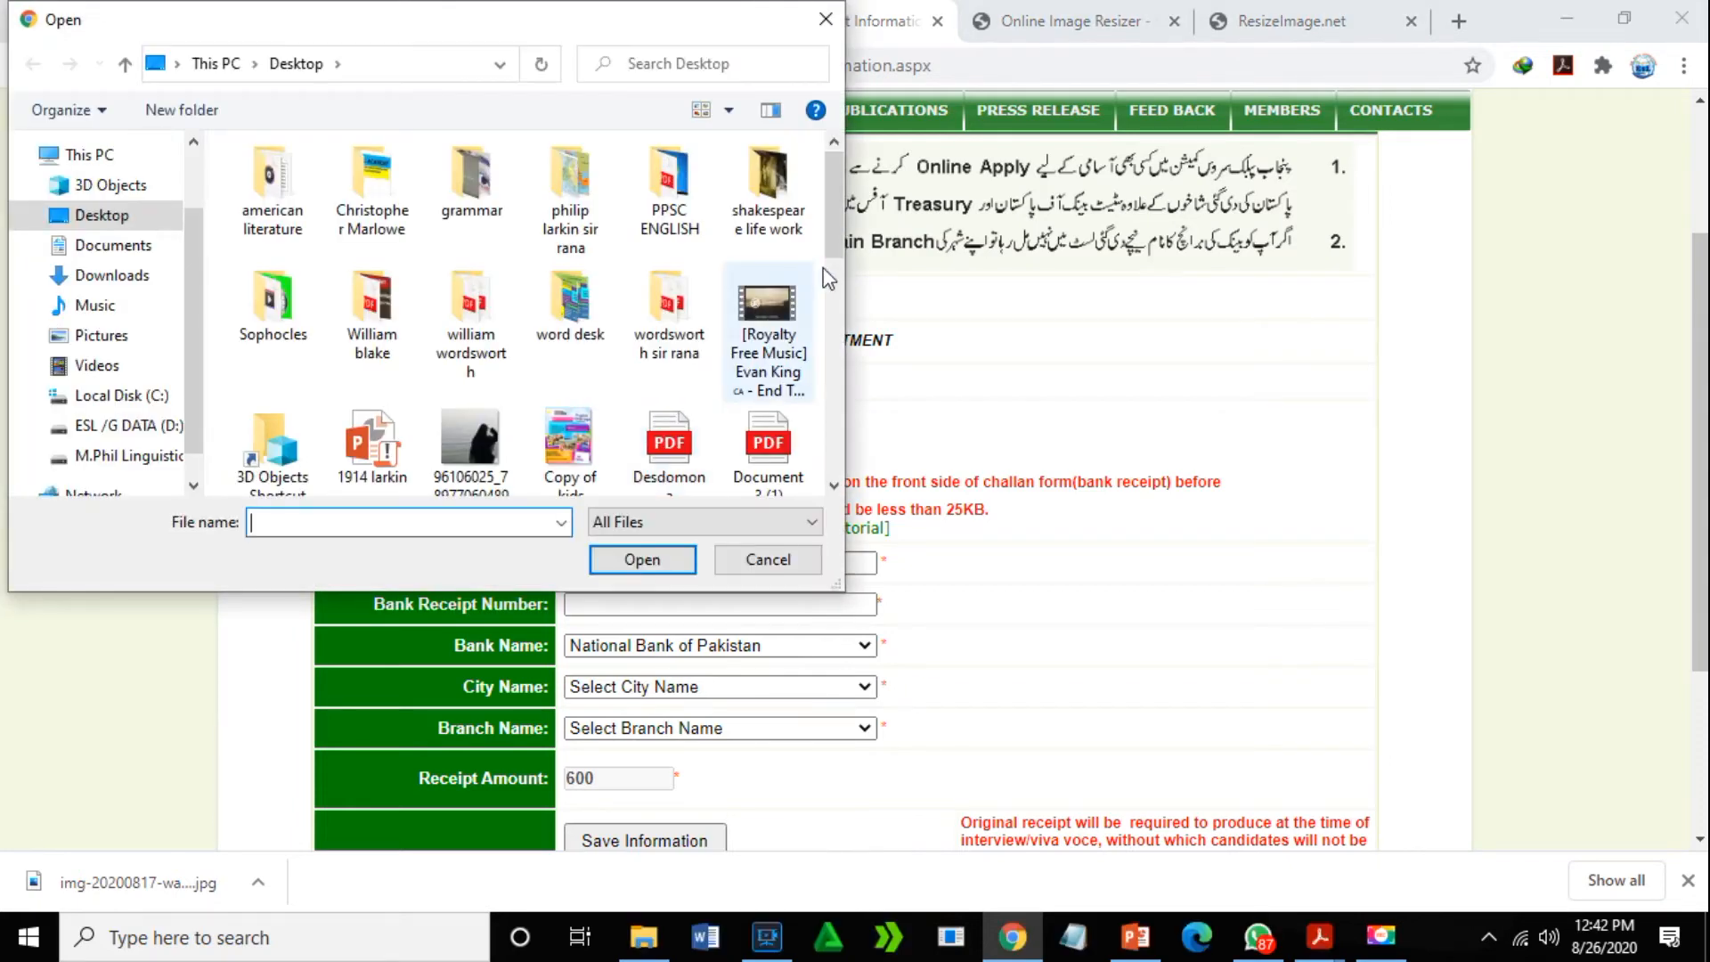
left_click_drag(830, 205, 843, 417)
left_click(581, 324)
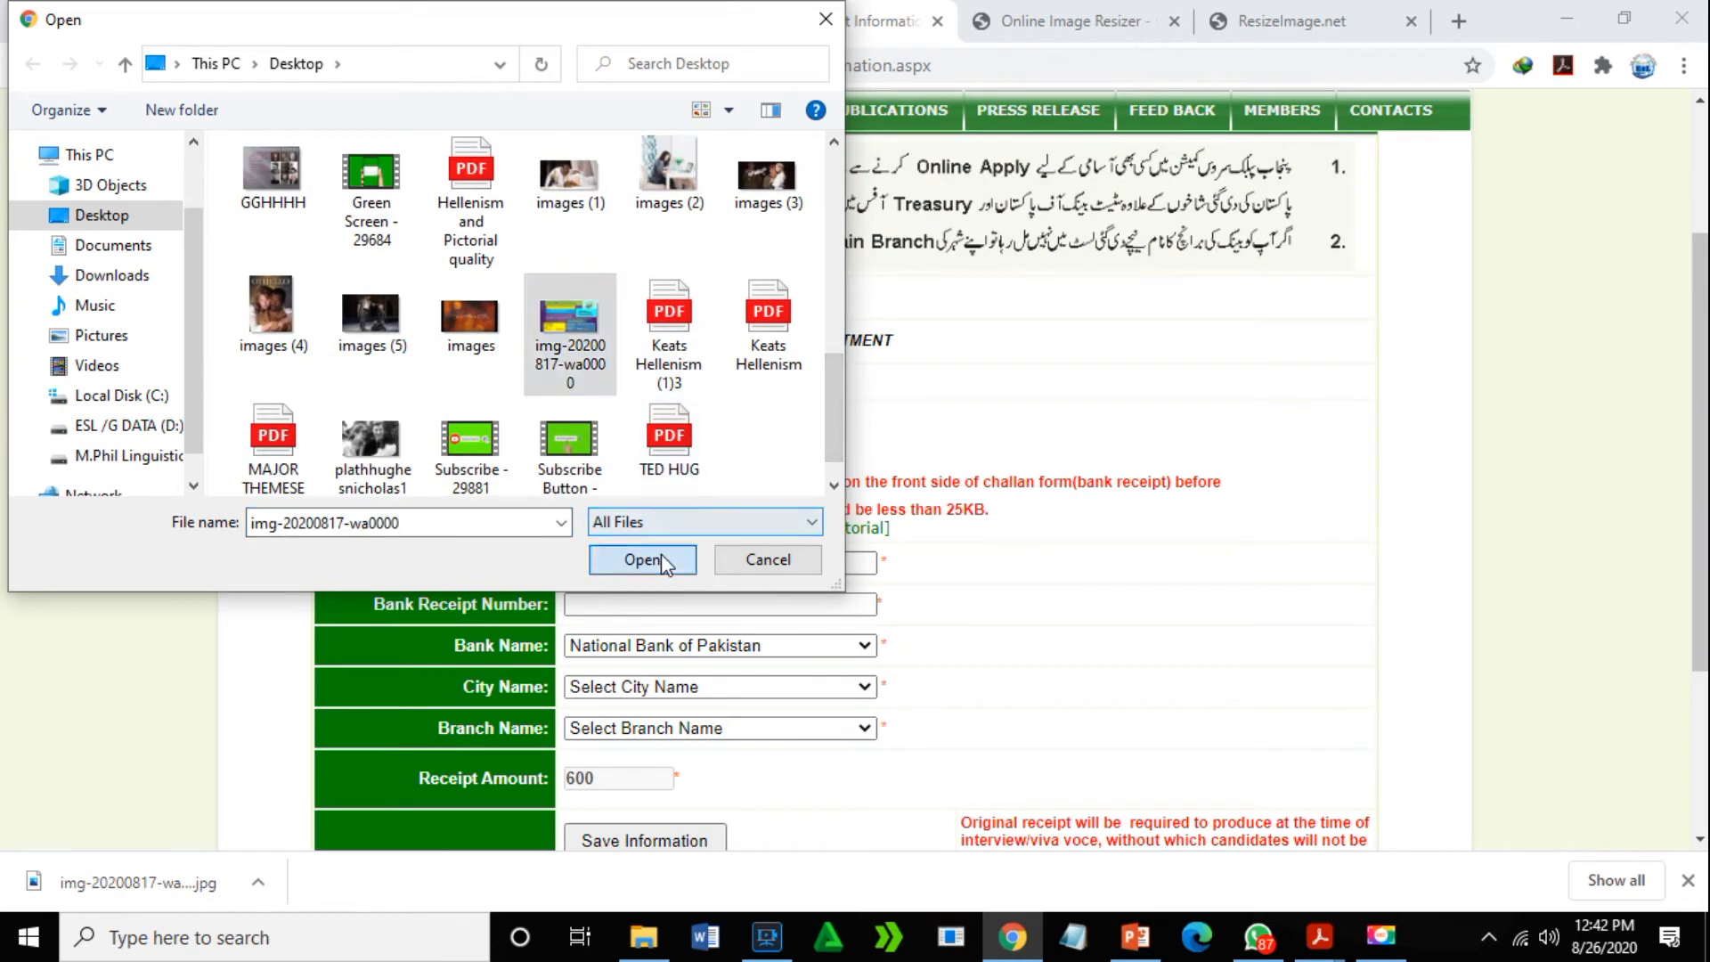
left_click(642, 560)
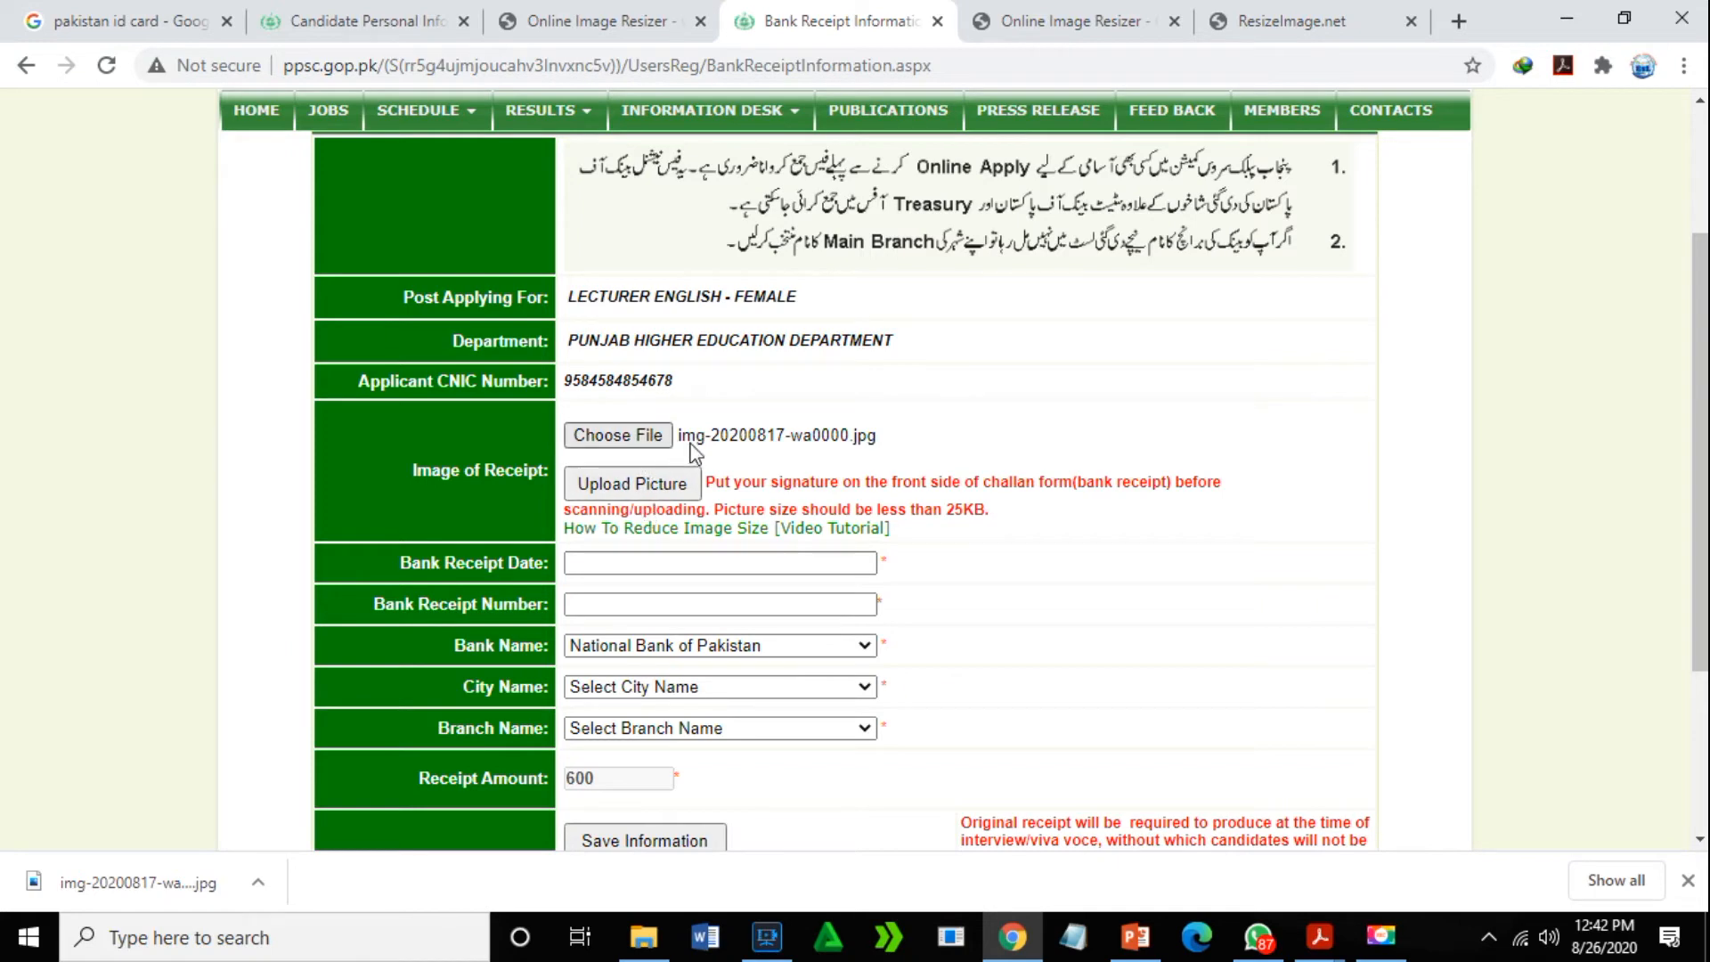
left_click(655, 481)
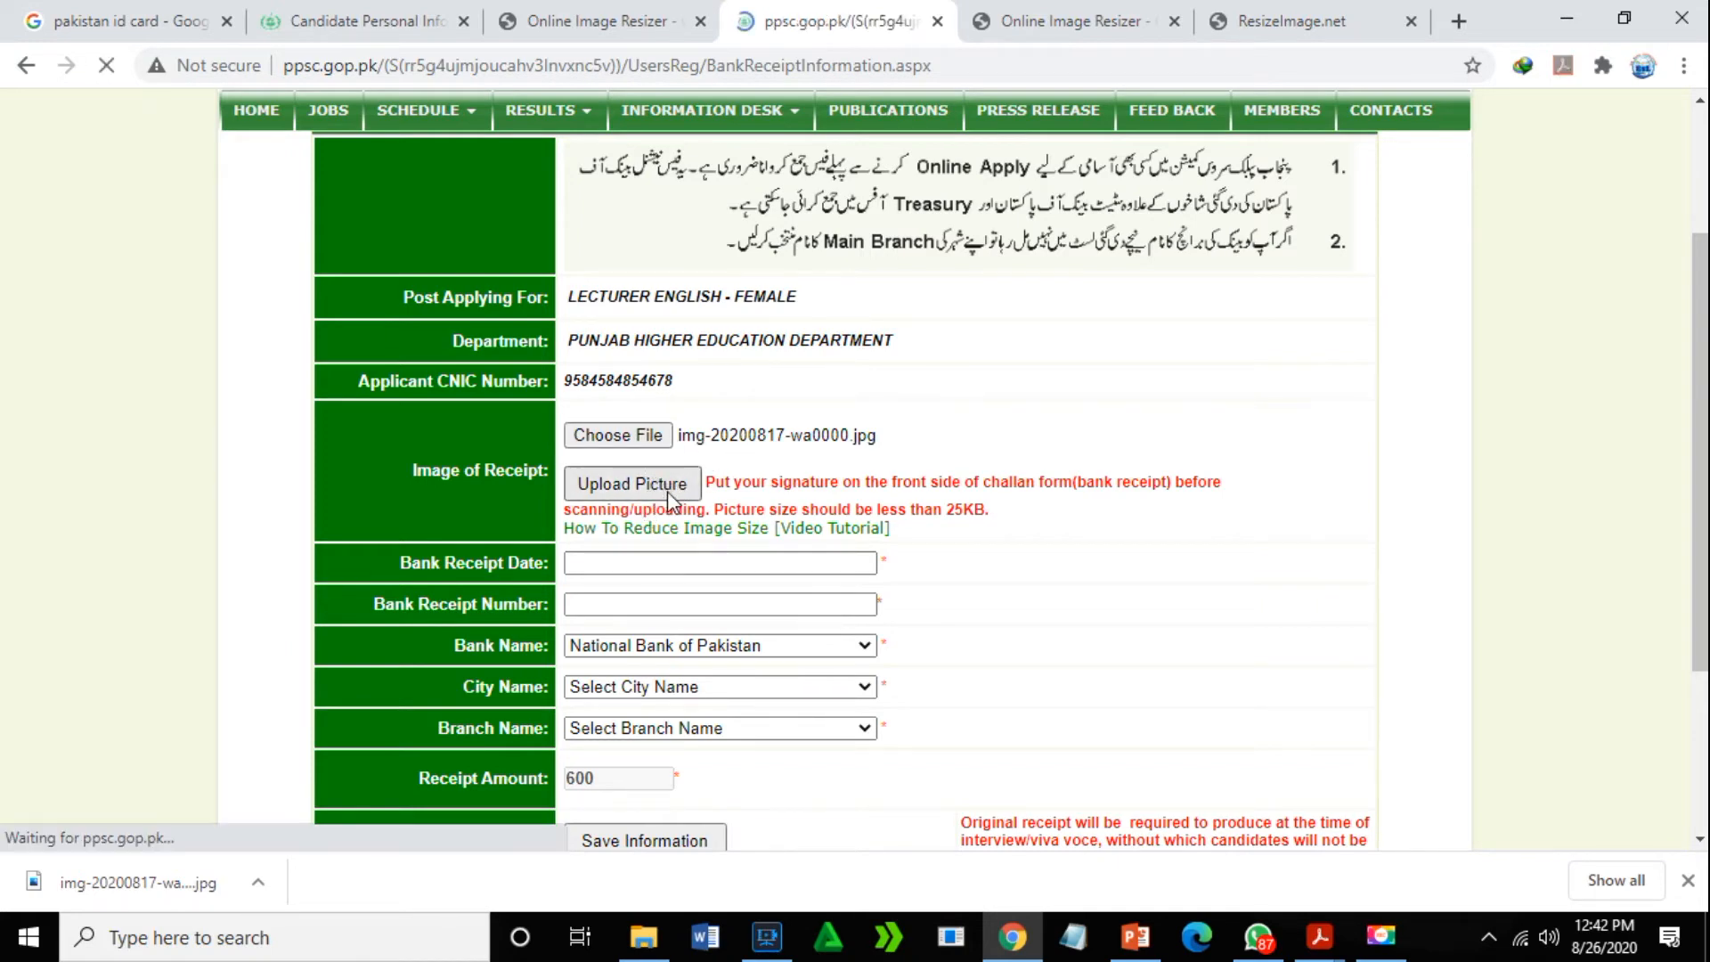
left_click_drag(1697, 214, 1697, 491)
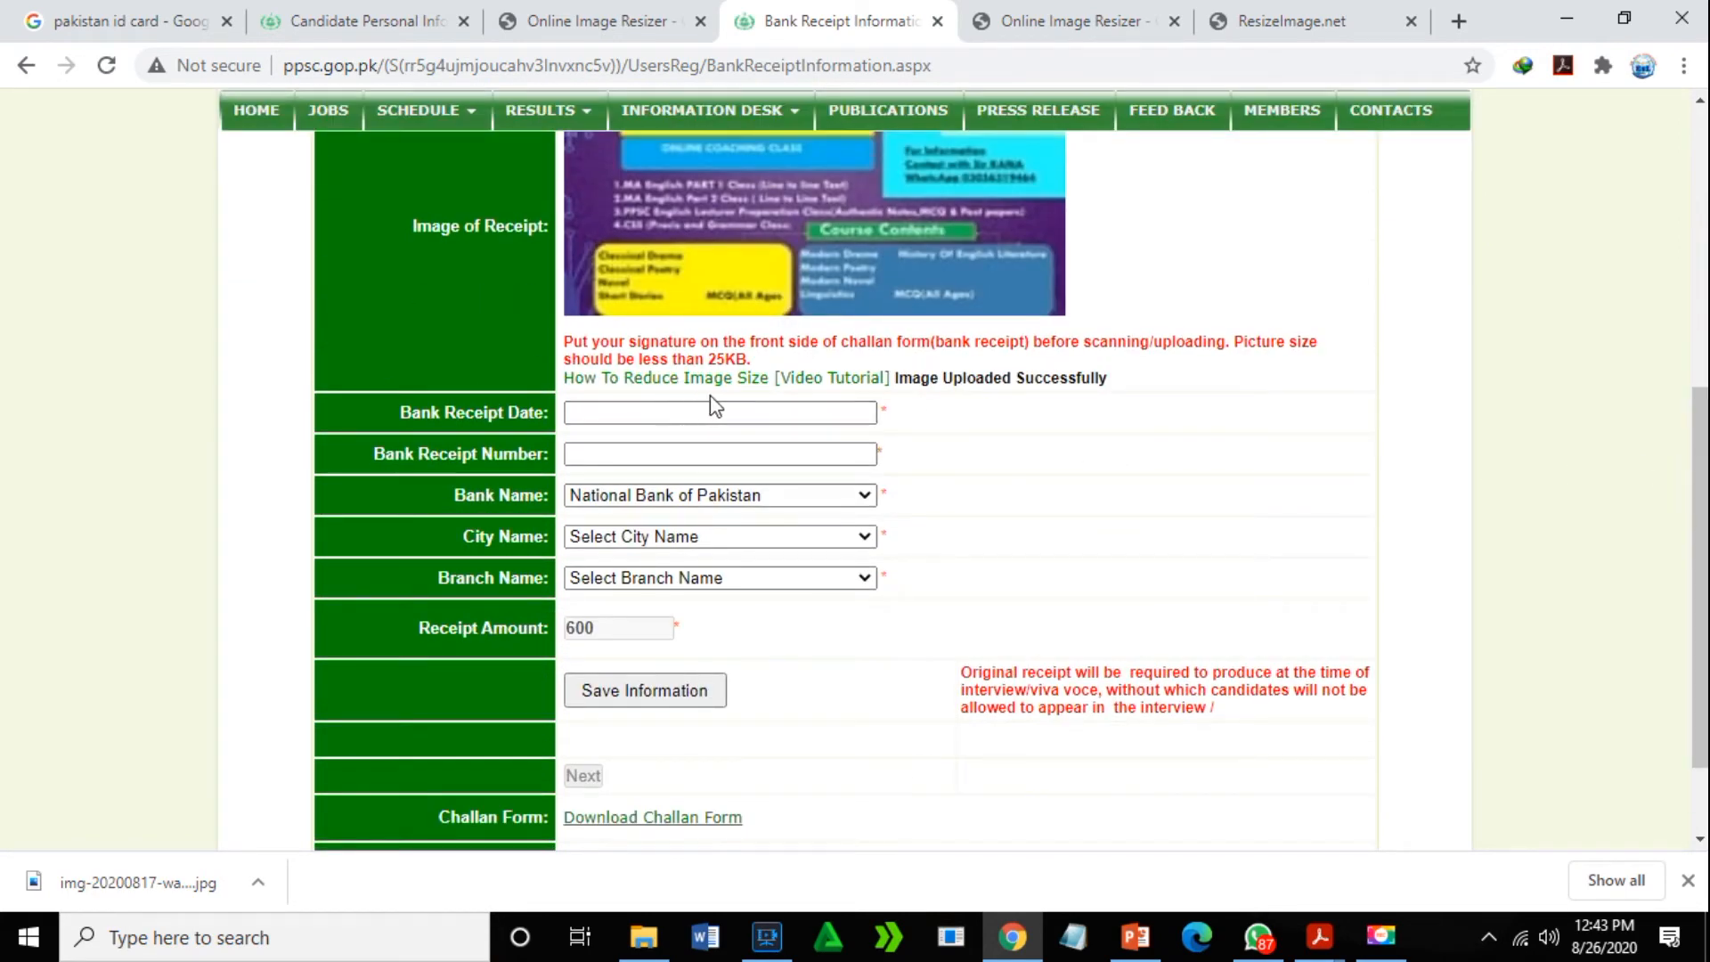
left_click(623, 415)
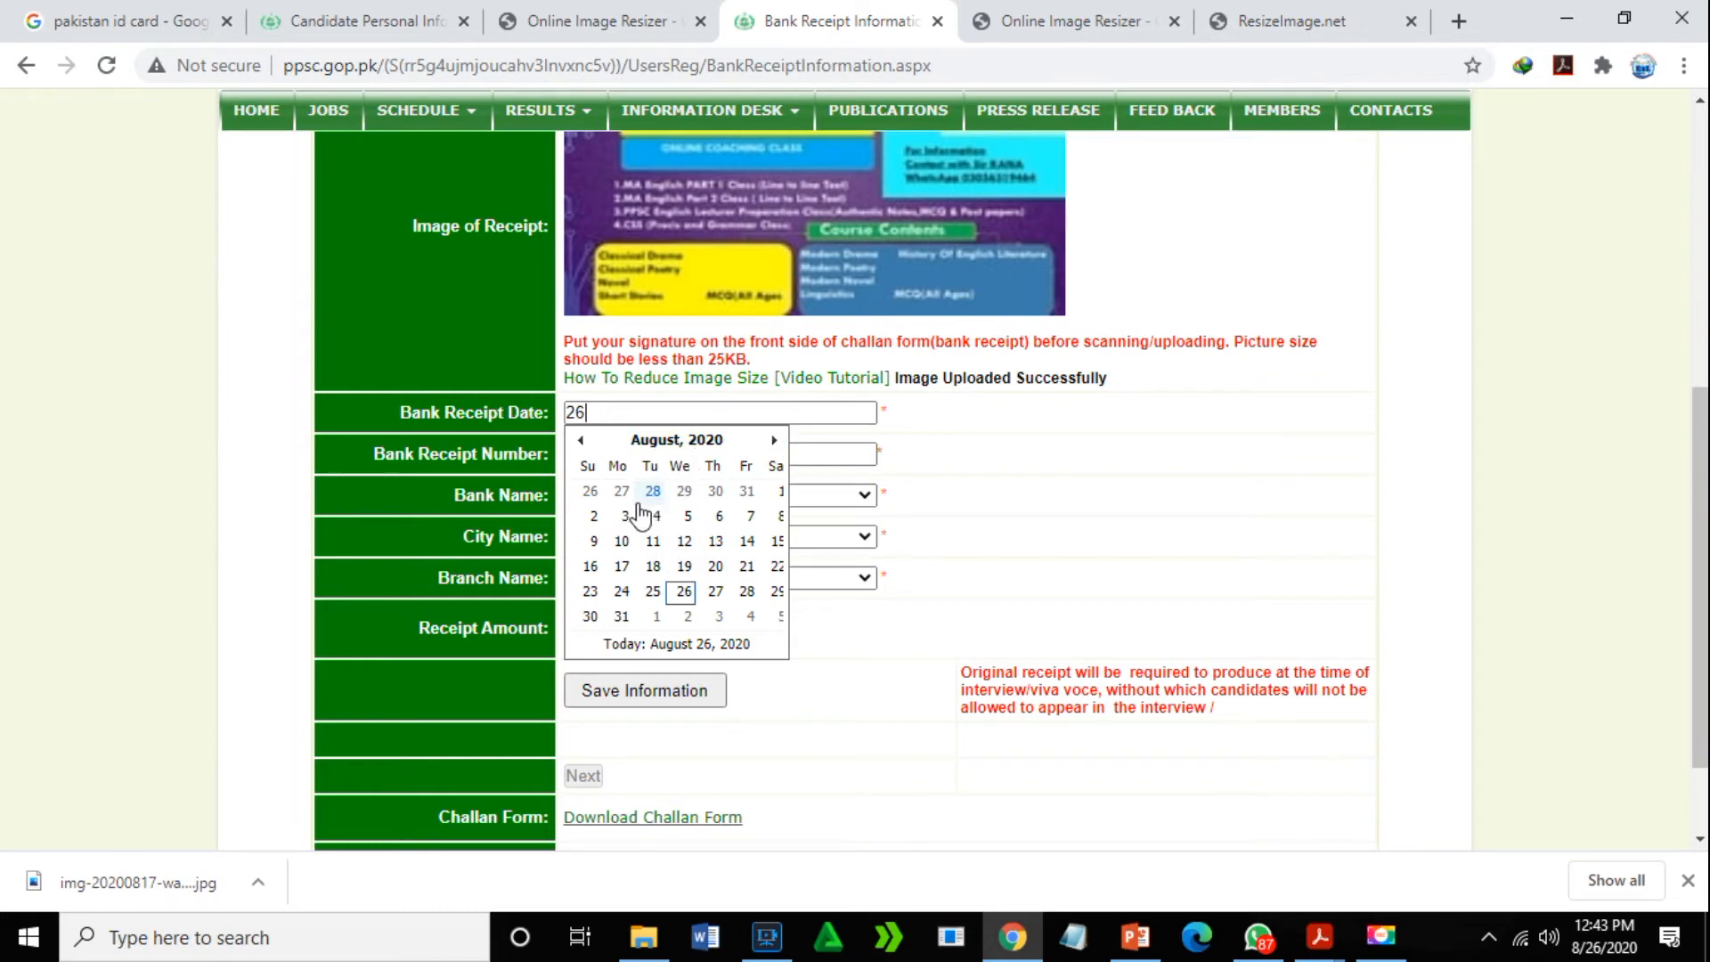
- Browse the receipt date calendar to year 2020 and month August
left_click(594, 493)
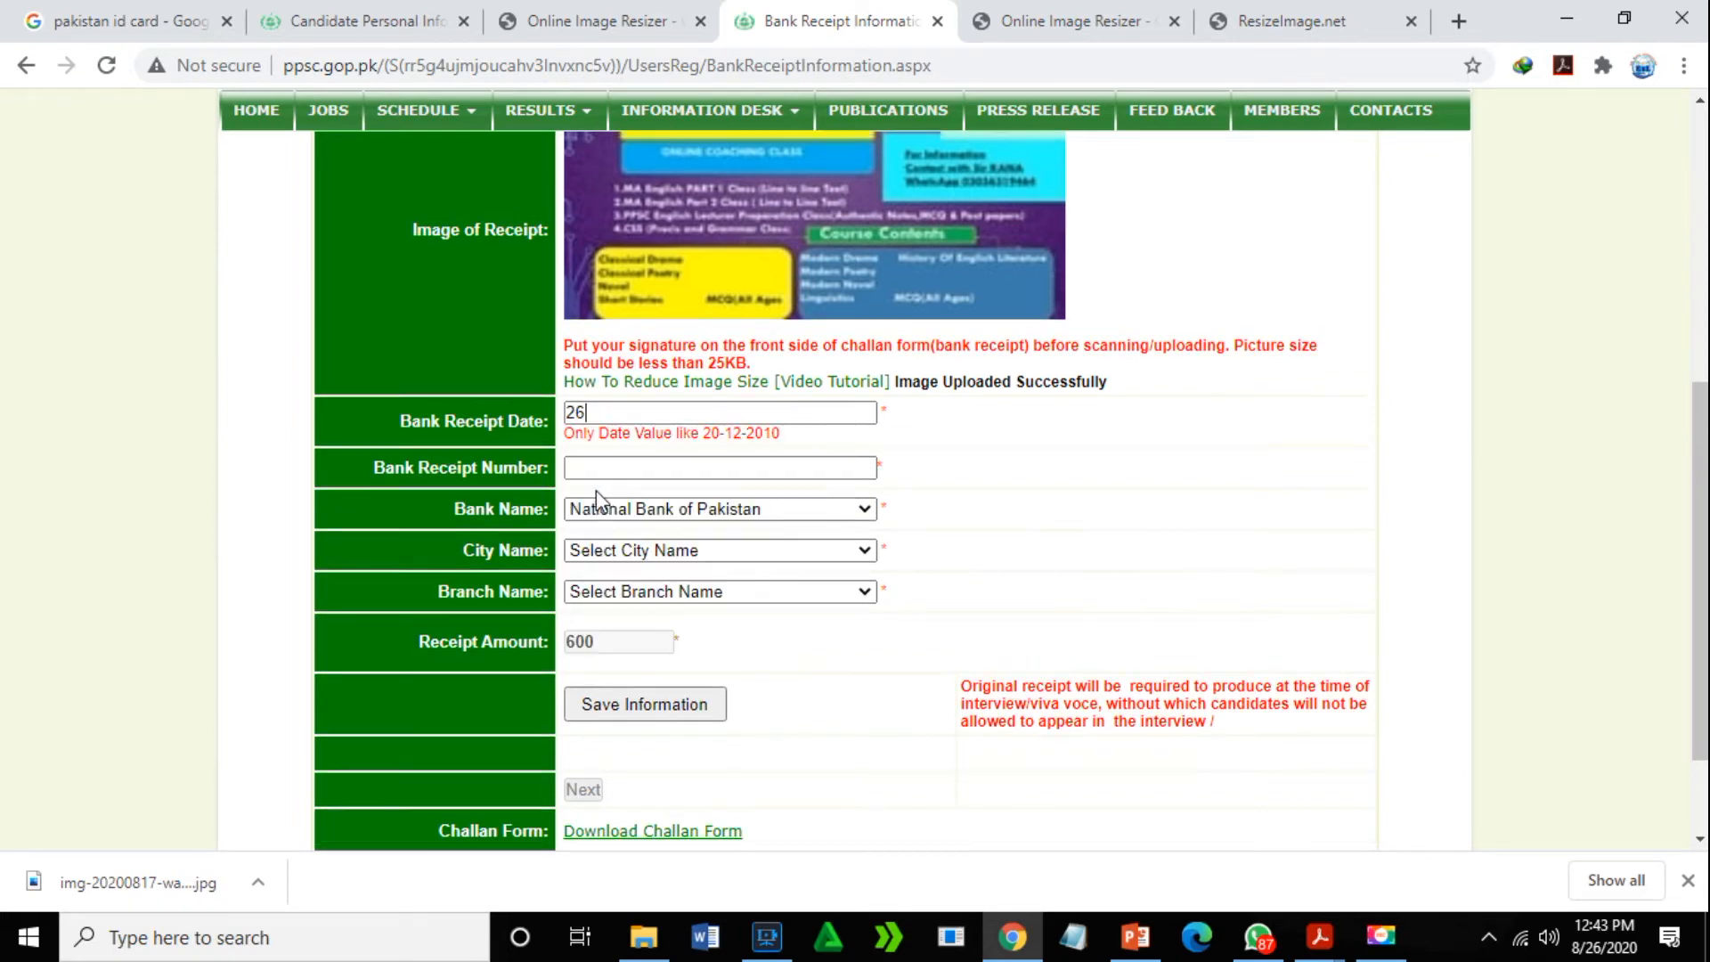
left_click(665, 411)
left_click(675, 442)
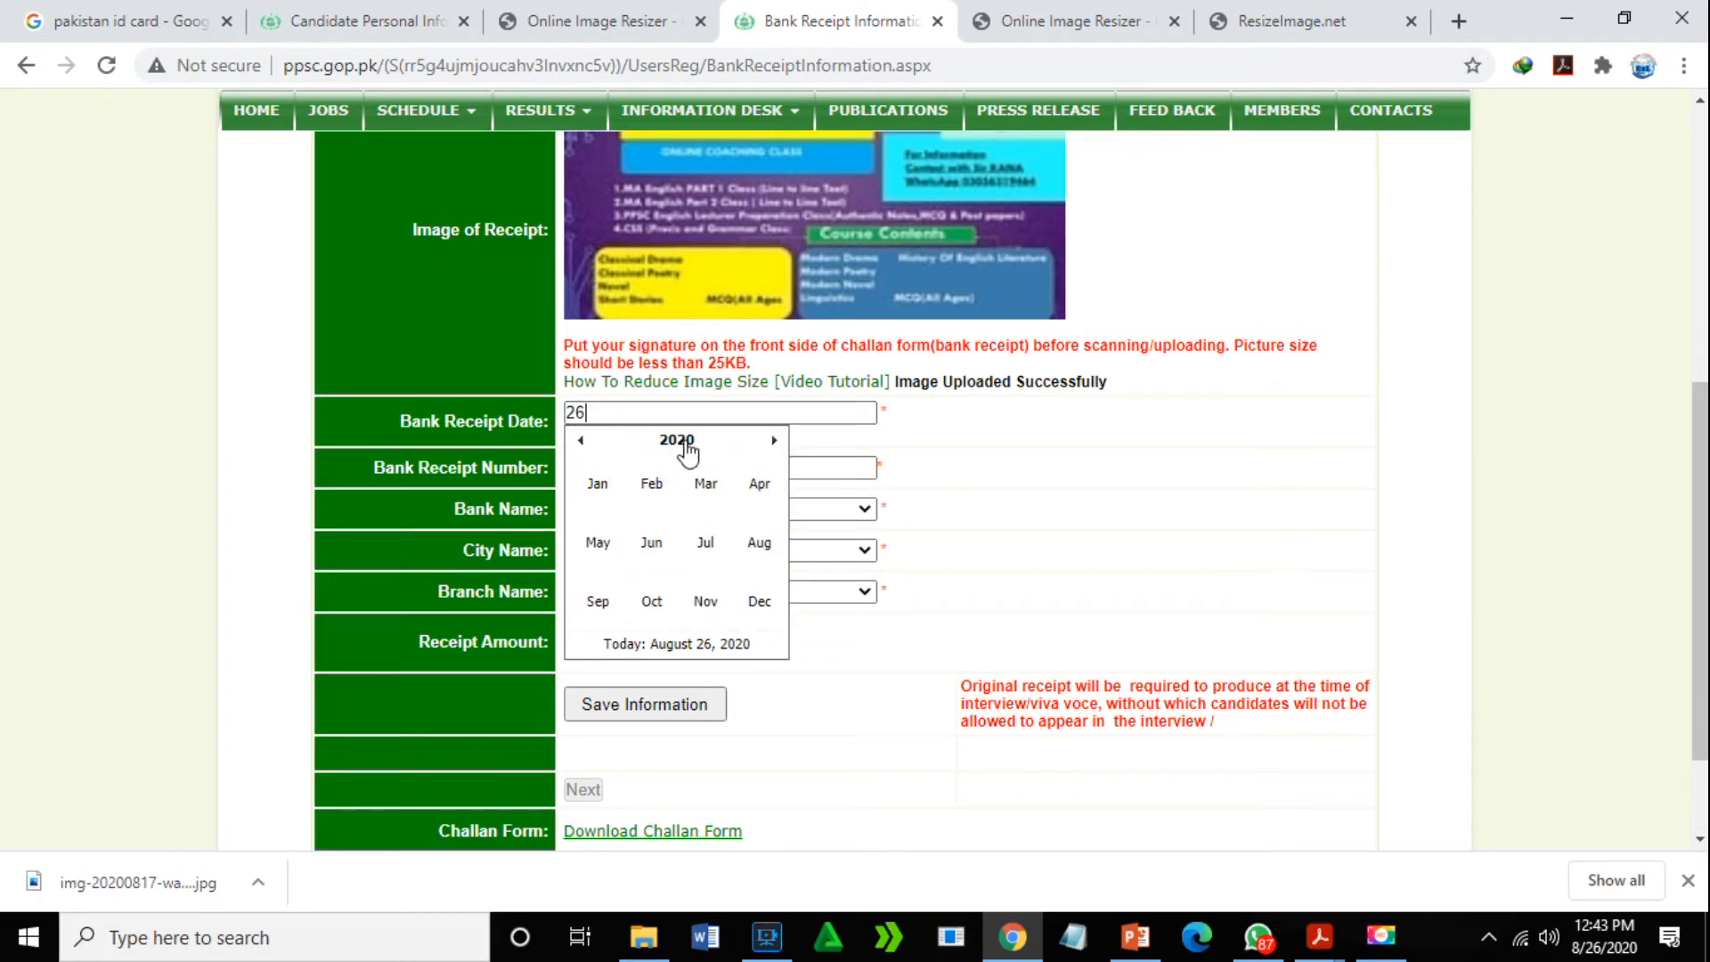
left_click(686, 445)
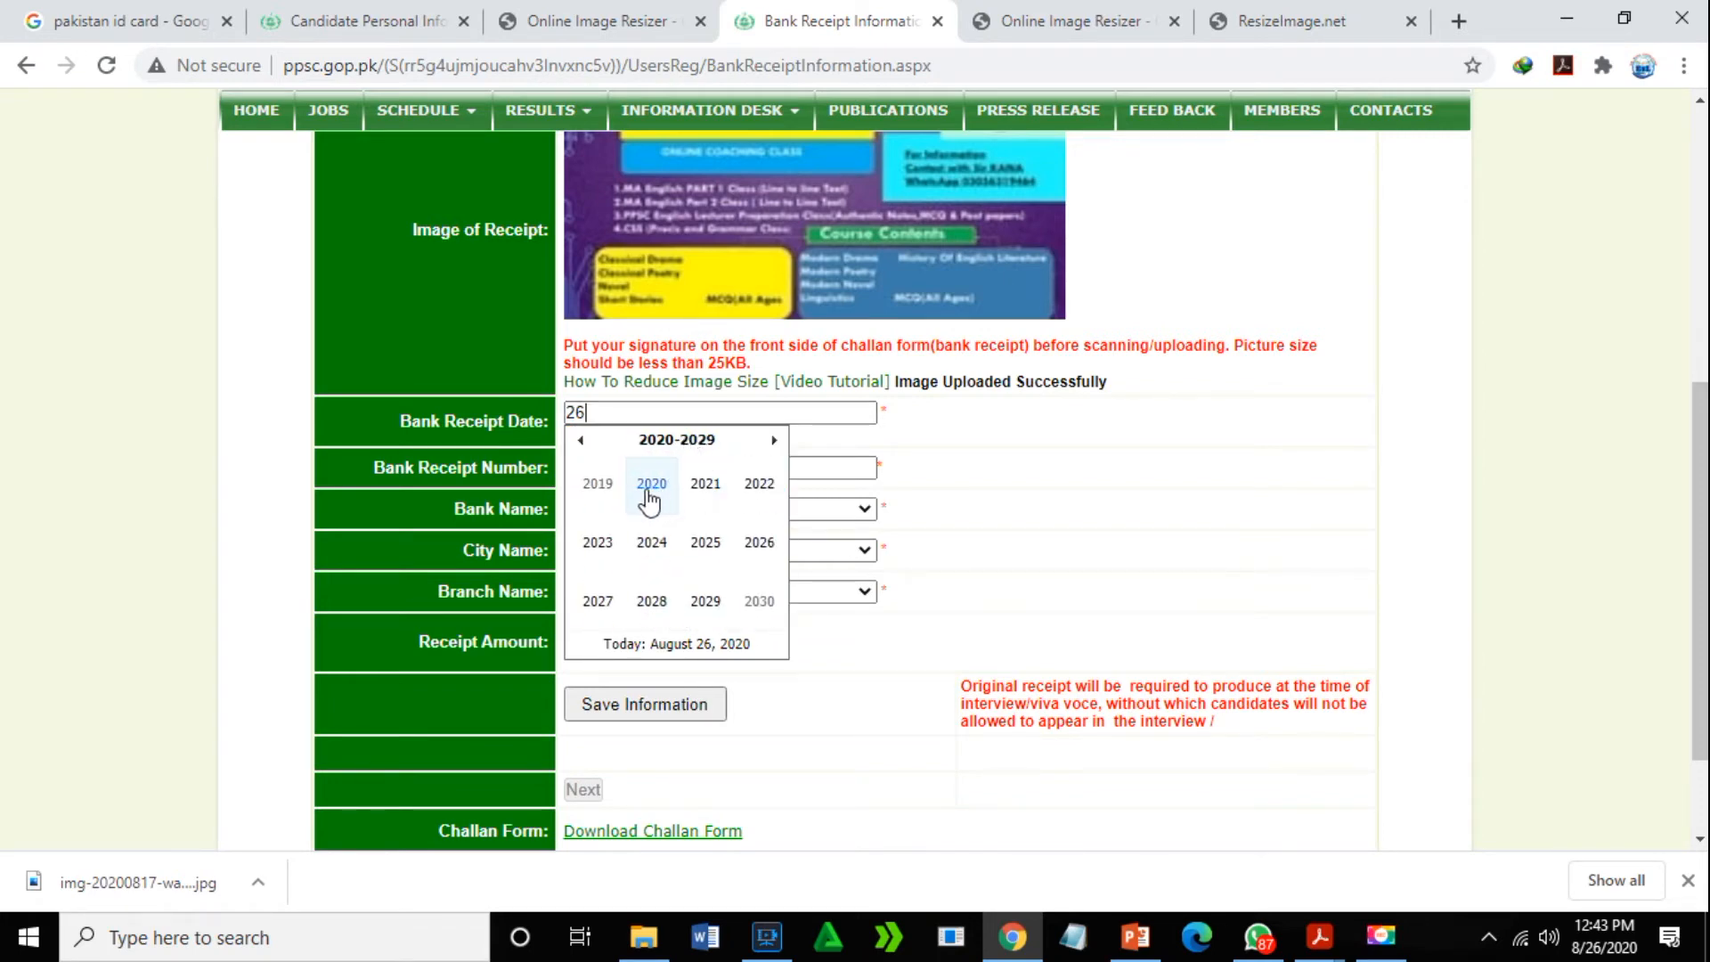
left_click(649, 492)
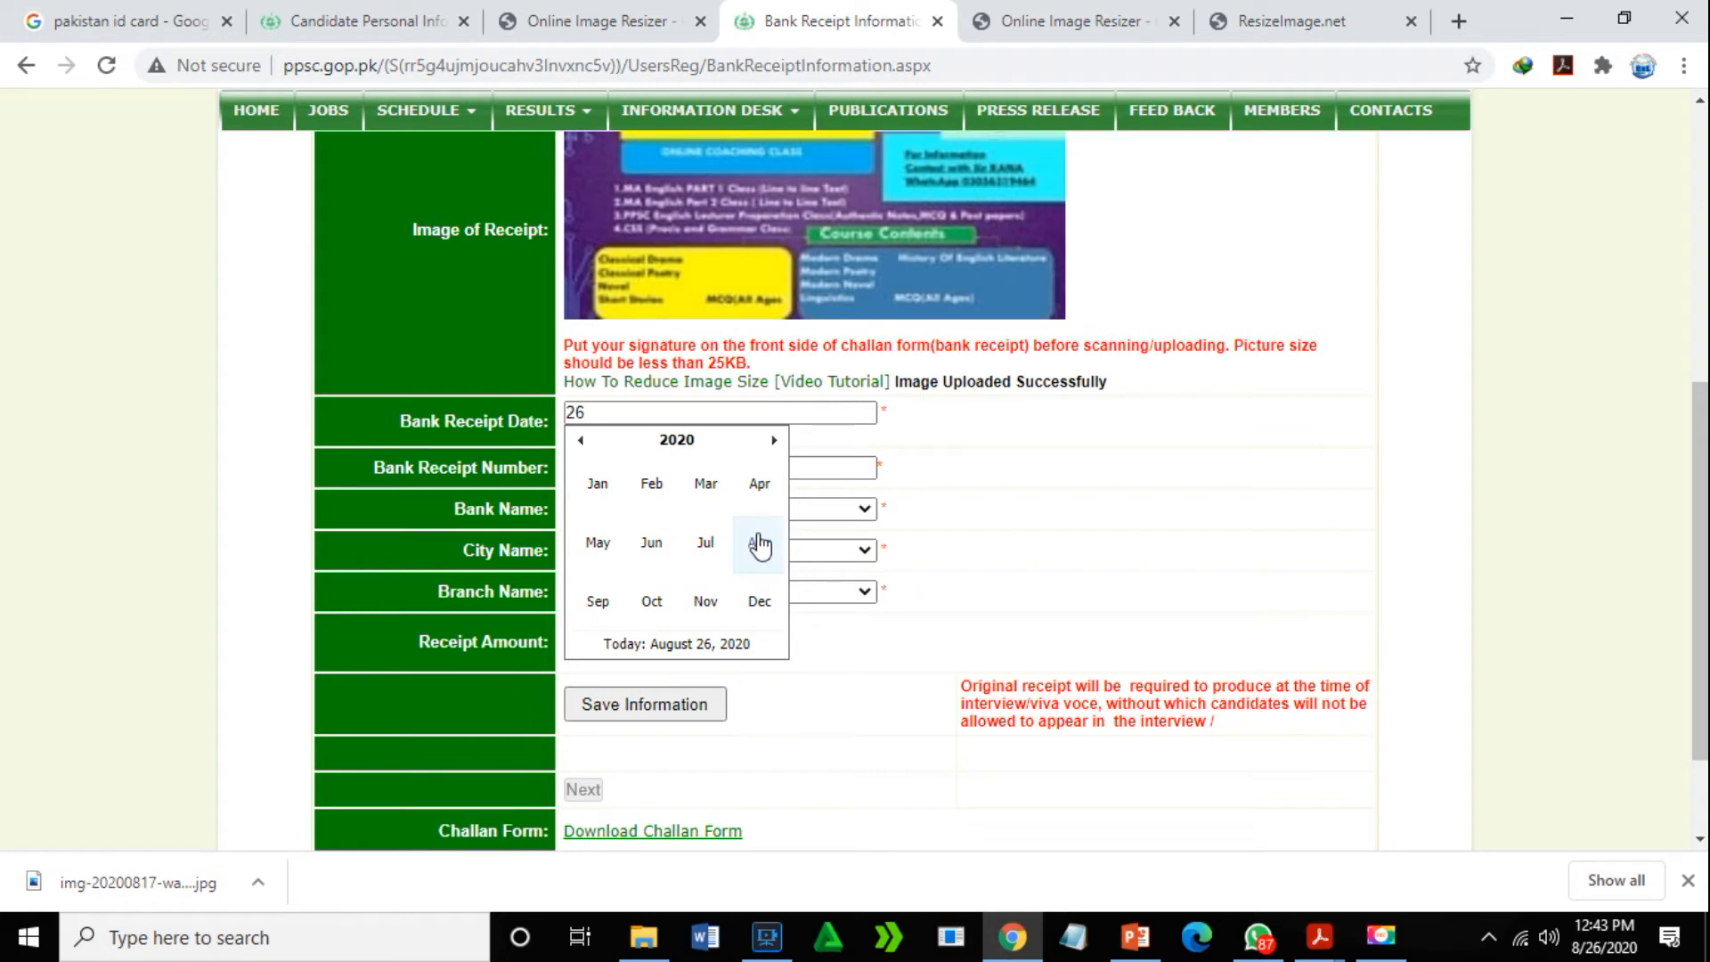
left_click(759, 545)
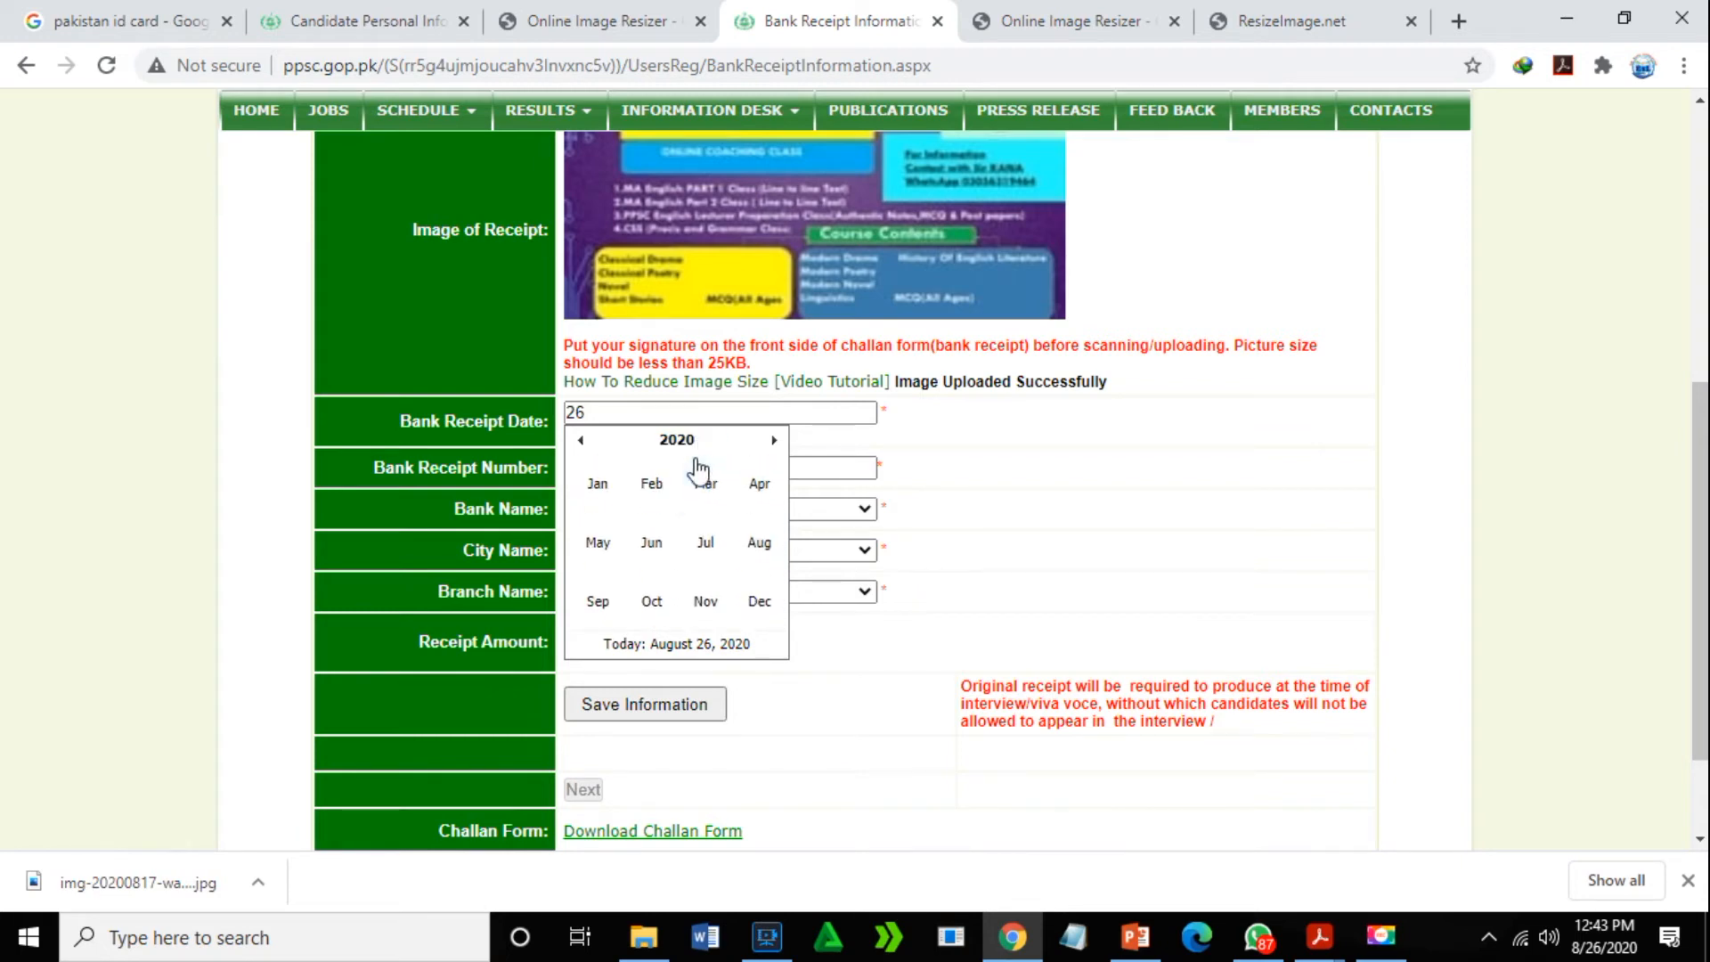
left_click(760, 543)
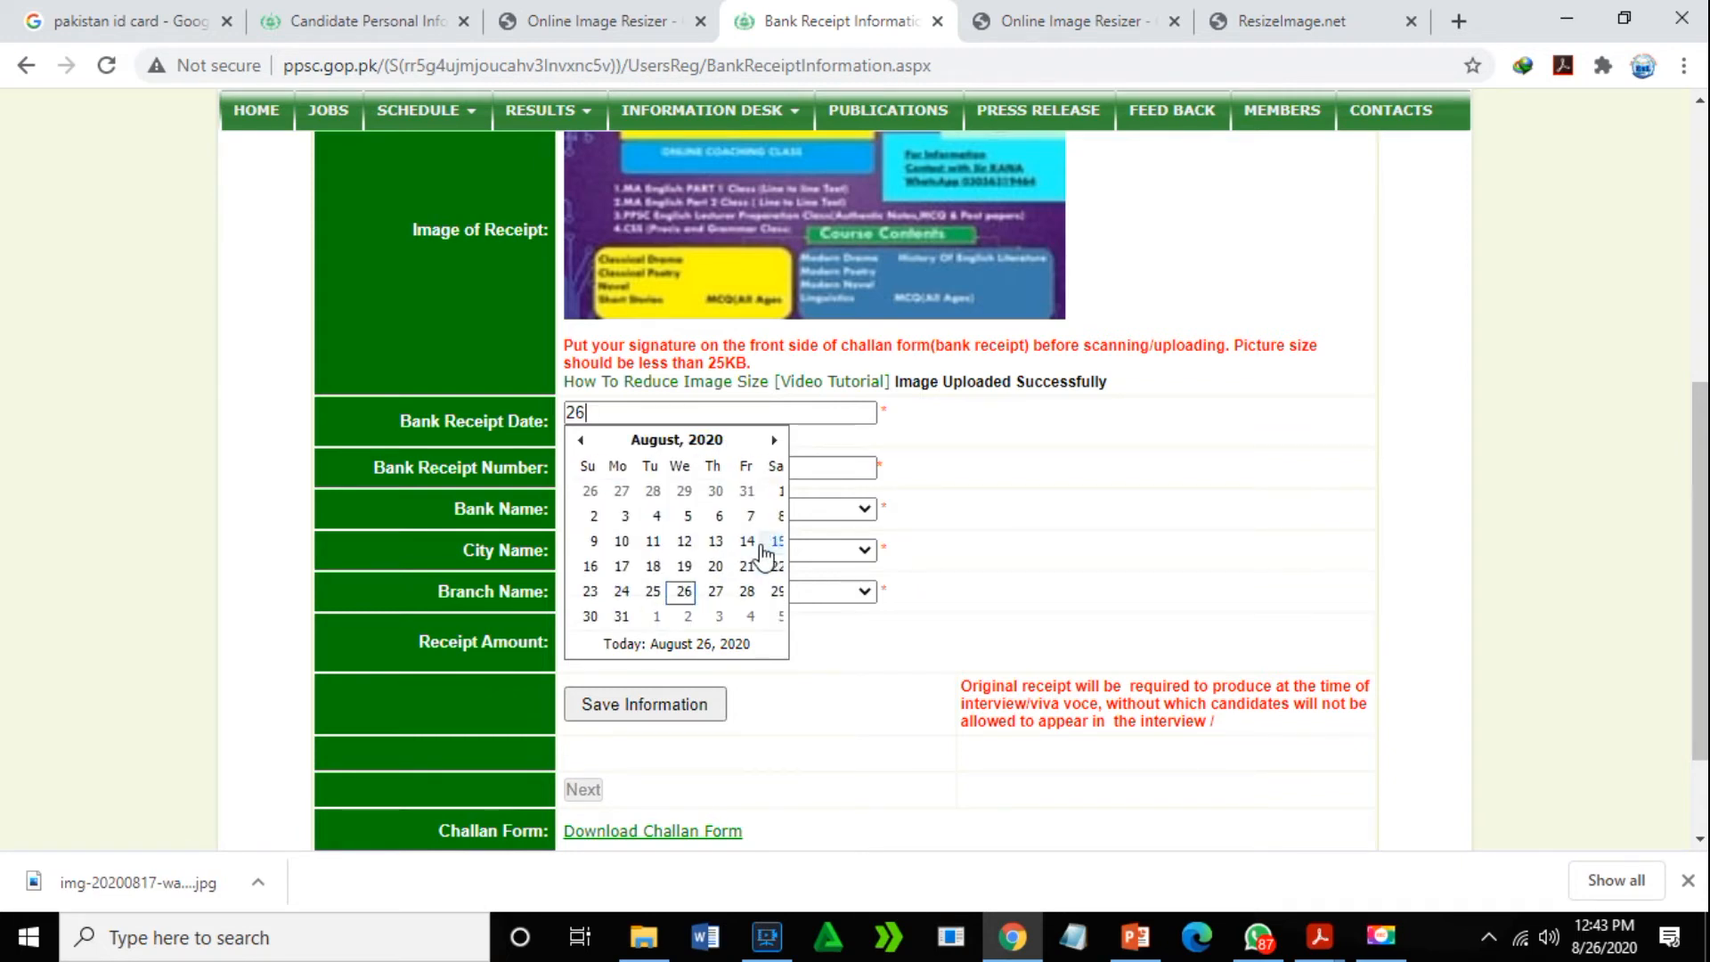
left_click(697, 446)
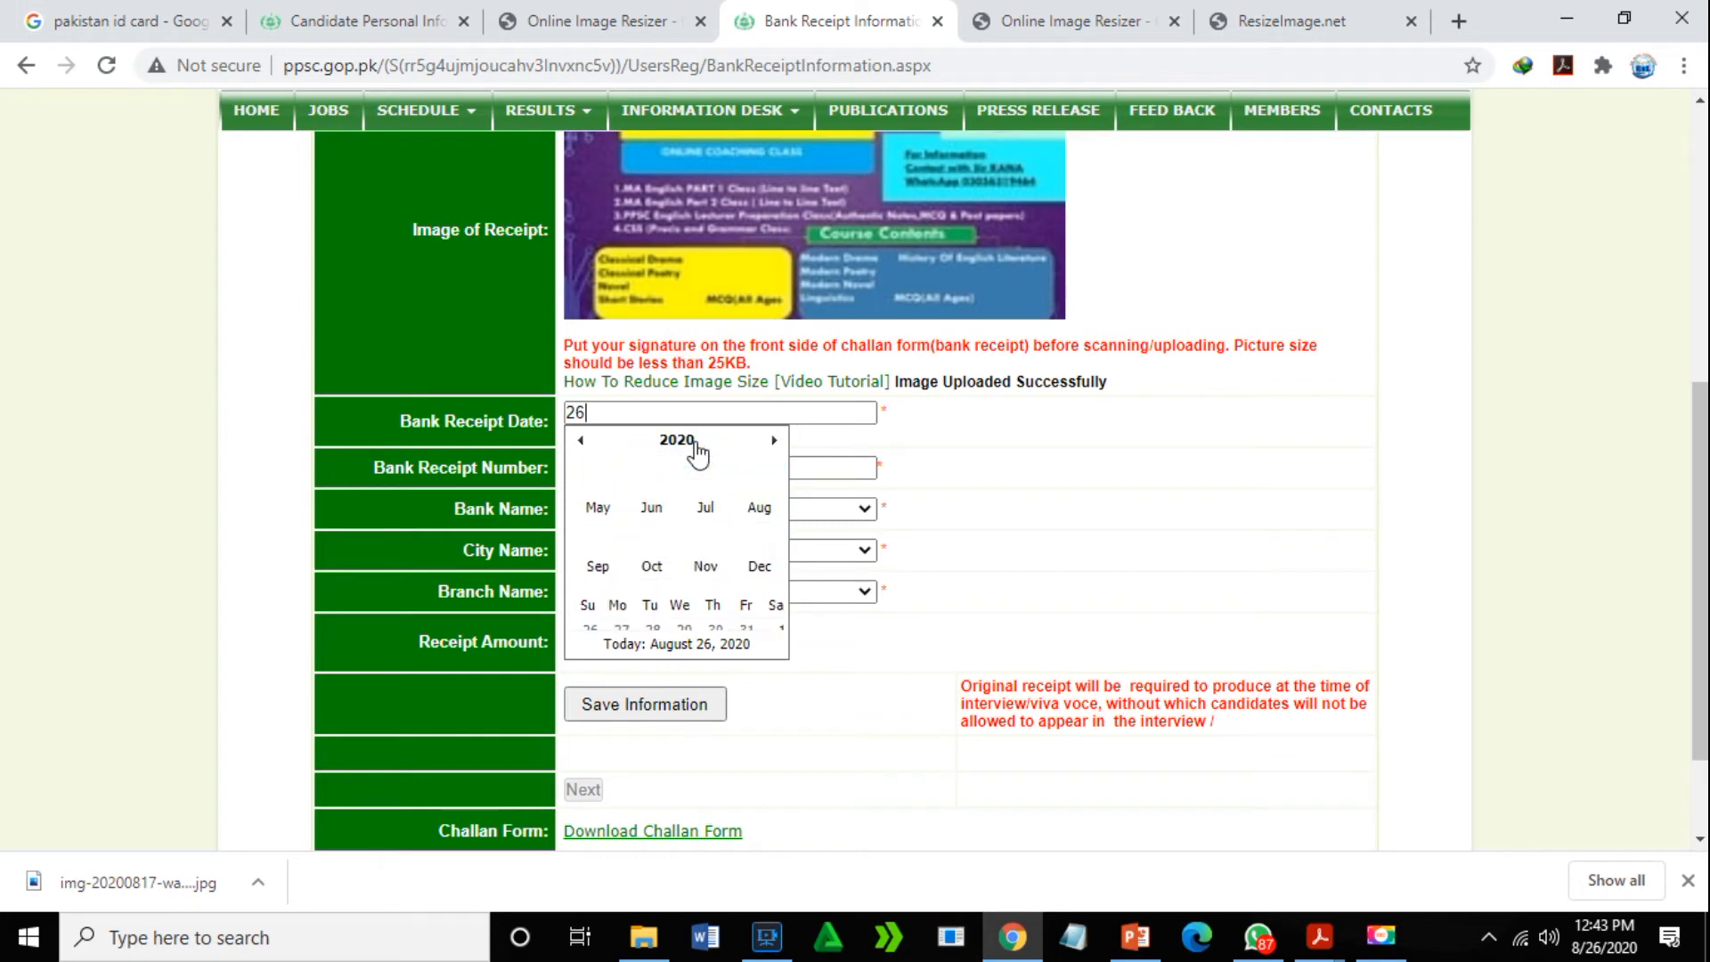
left_click(949, 454)
- Type 2 into the Bank Receipt Date field after reopening its date picker
left_click(612, 472)
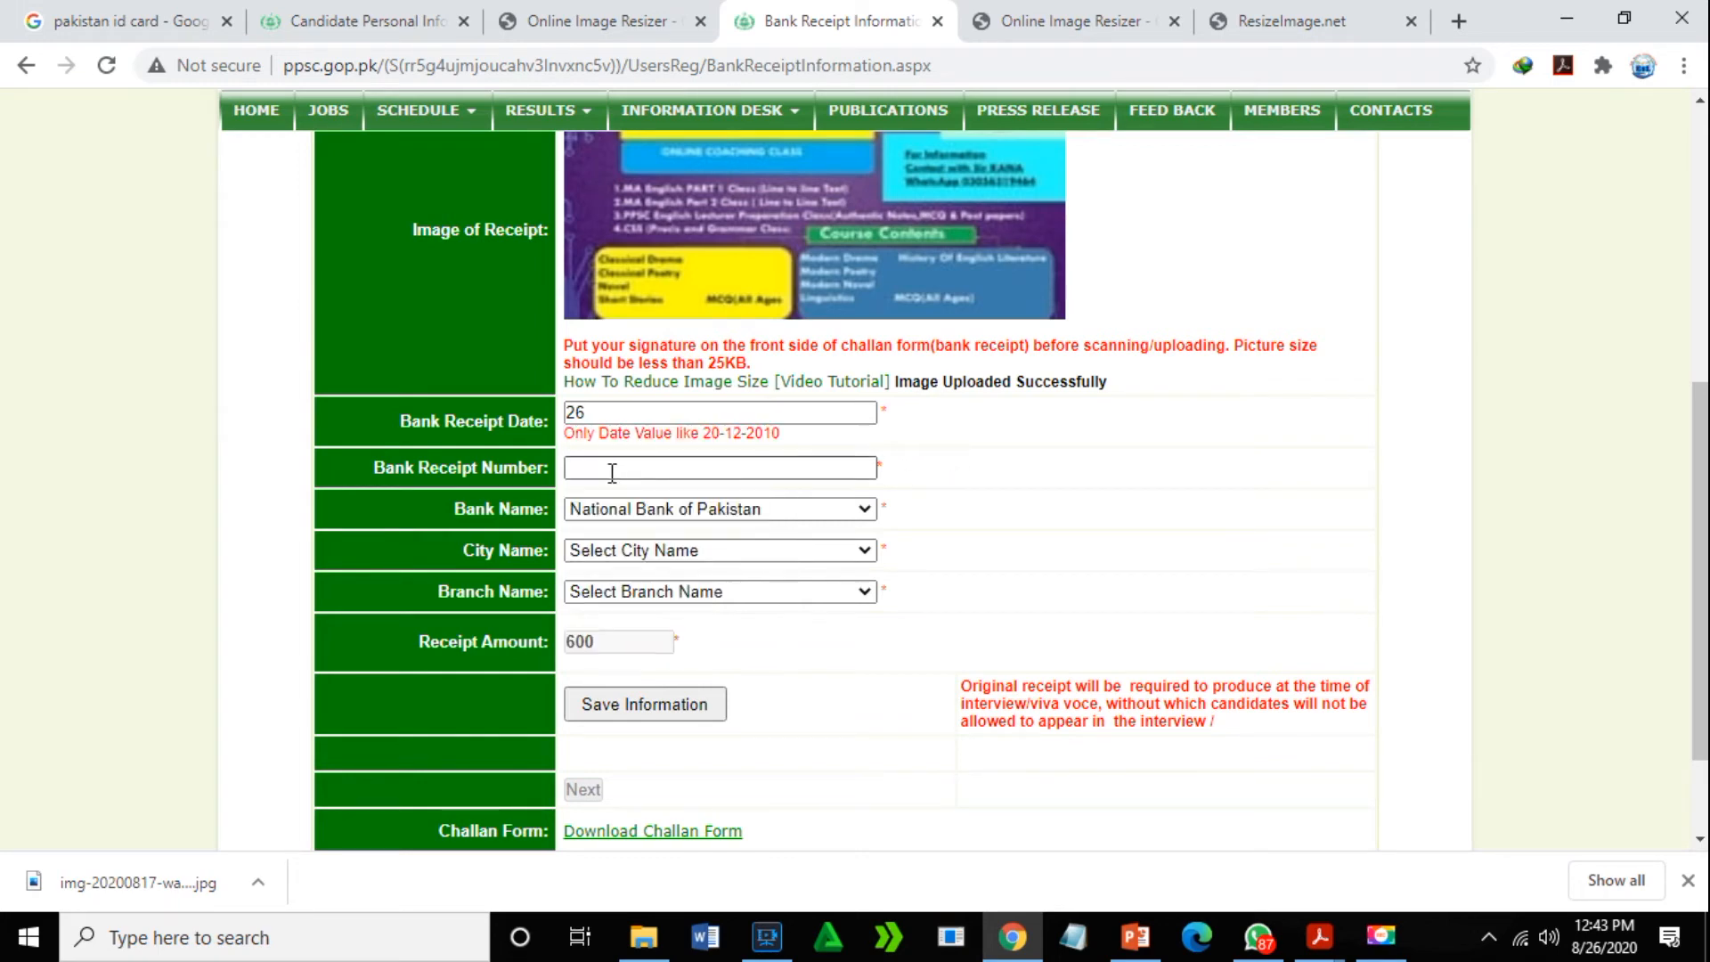
left_click(639, 410)
left_click(988, 477)
left_click(627, 412)
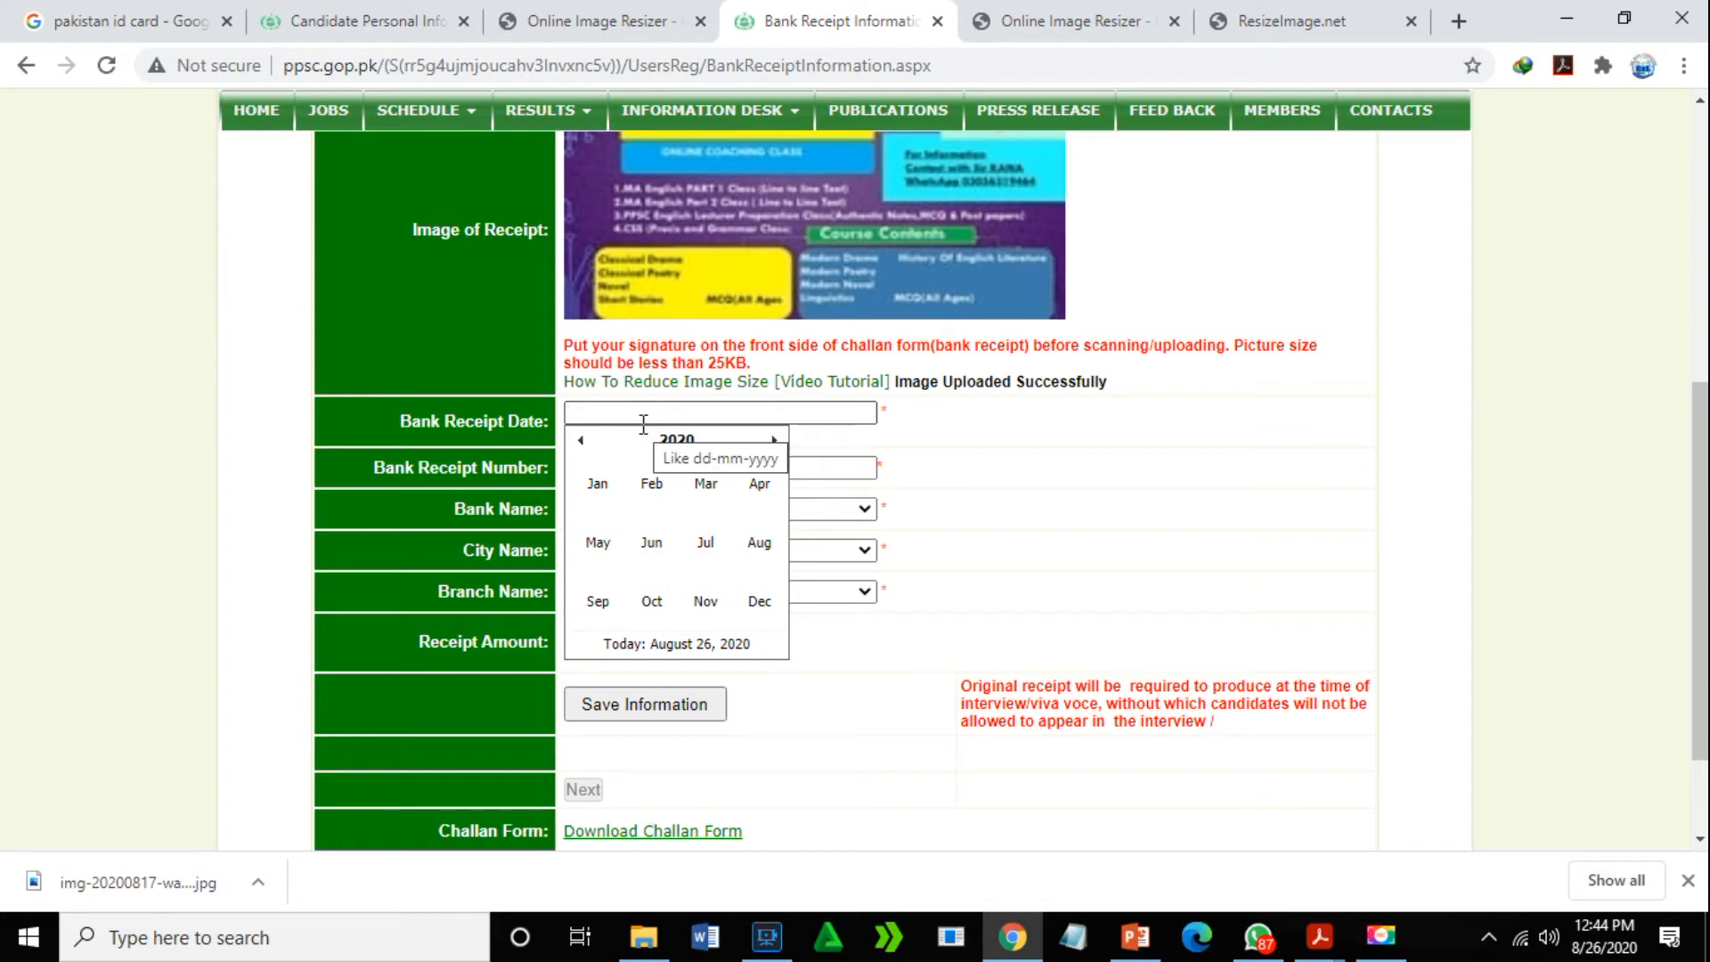
type("26")
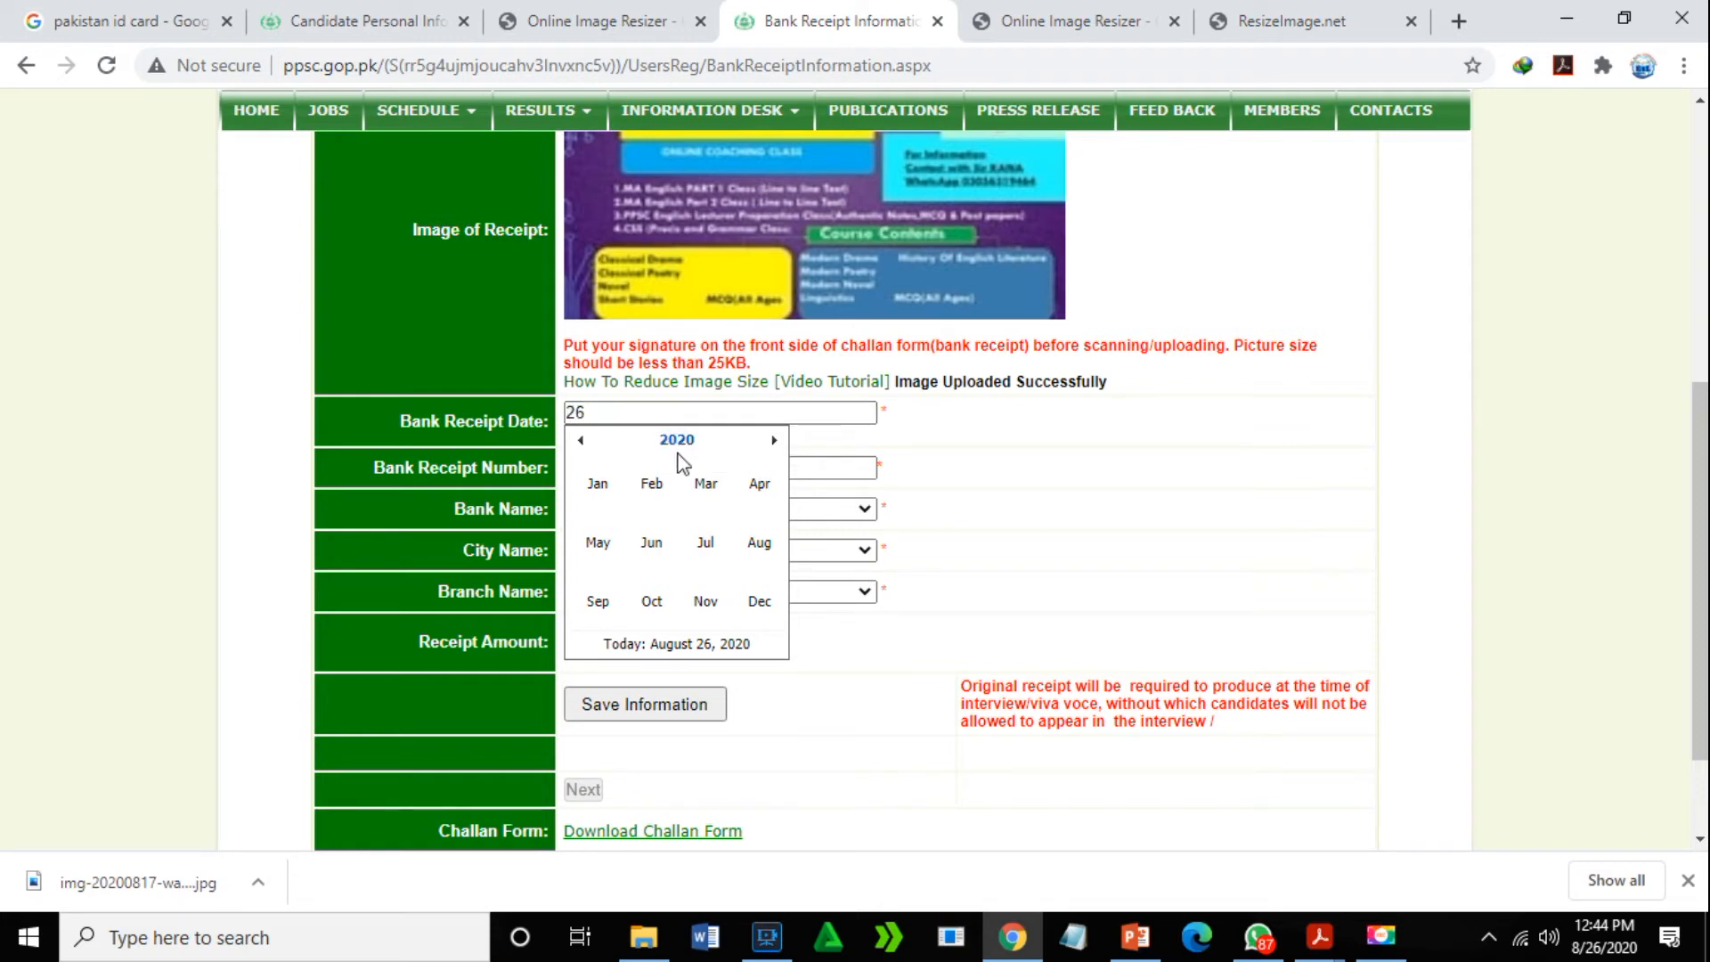
left_click(1007, 473)
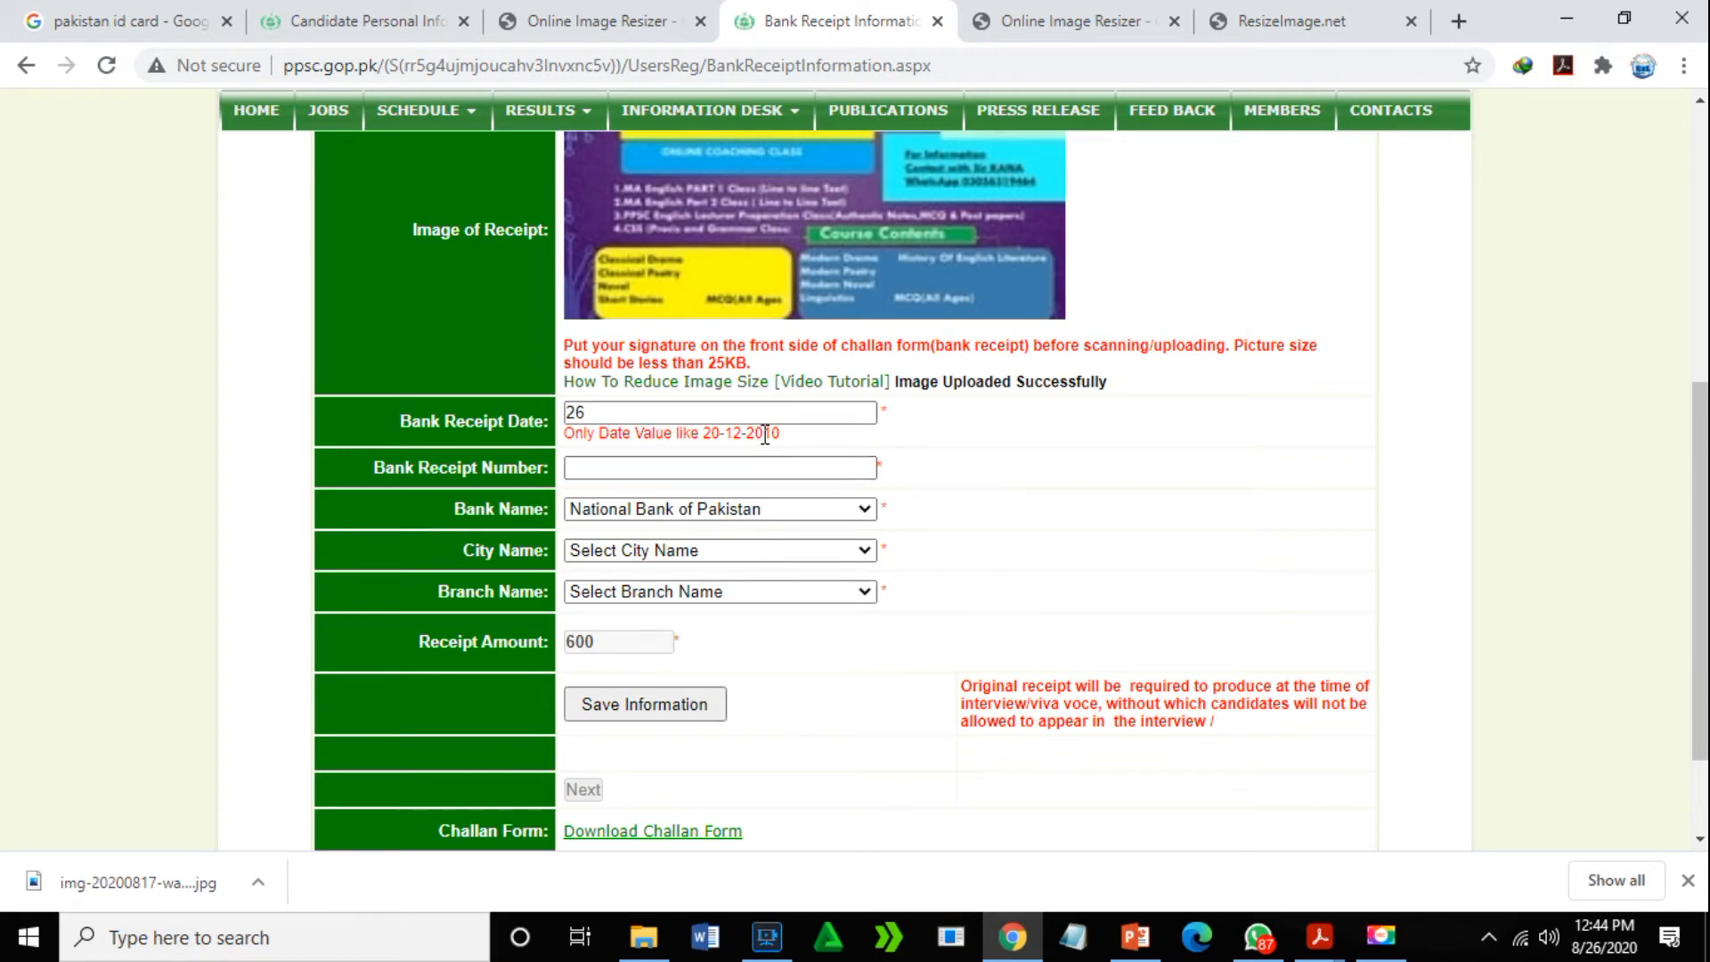
- Pick year 2020, August, day 26 so the Bank Receipt Date reads 26-08-2020
left_click(659, 412)
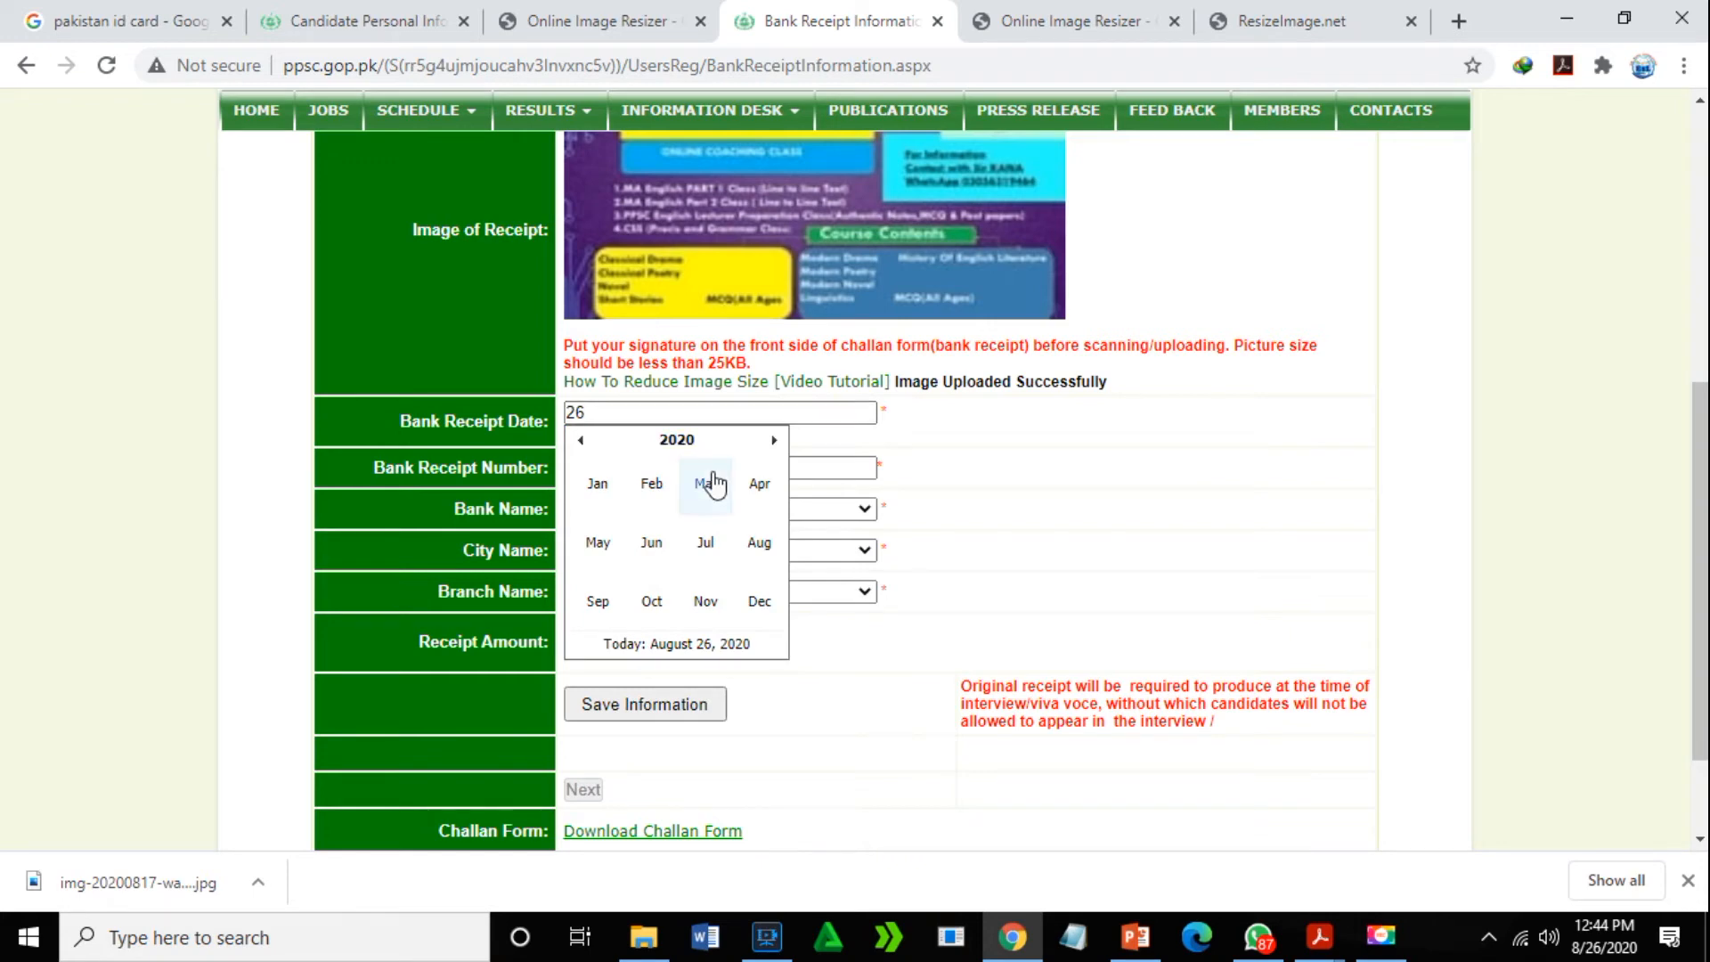
left_click(759, 548)
left_click(700, 443)
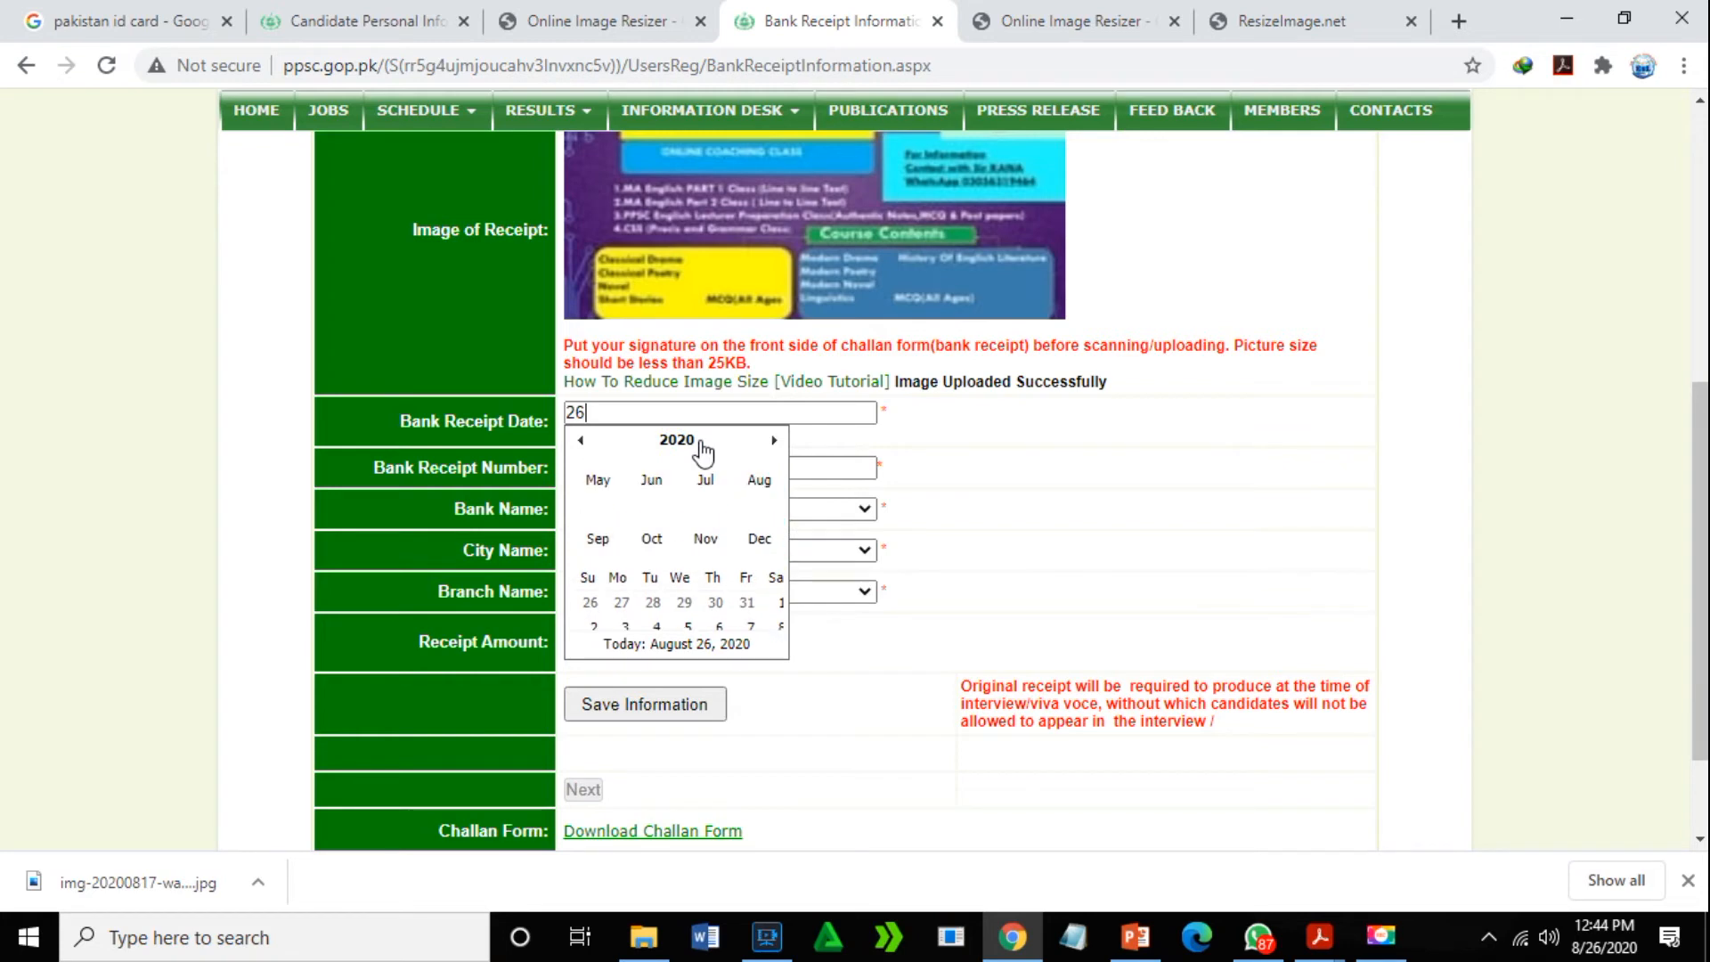
left_click(684, 441)
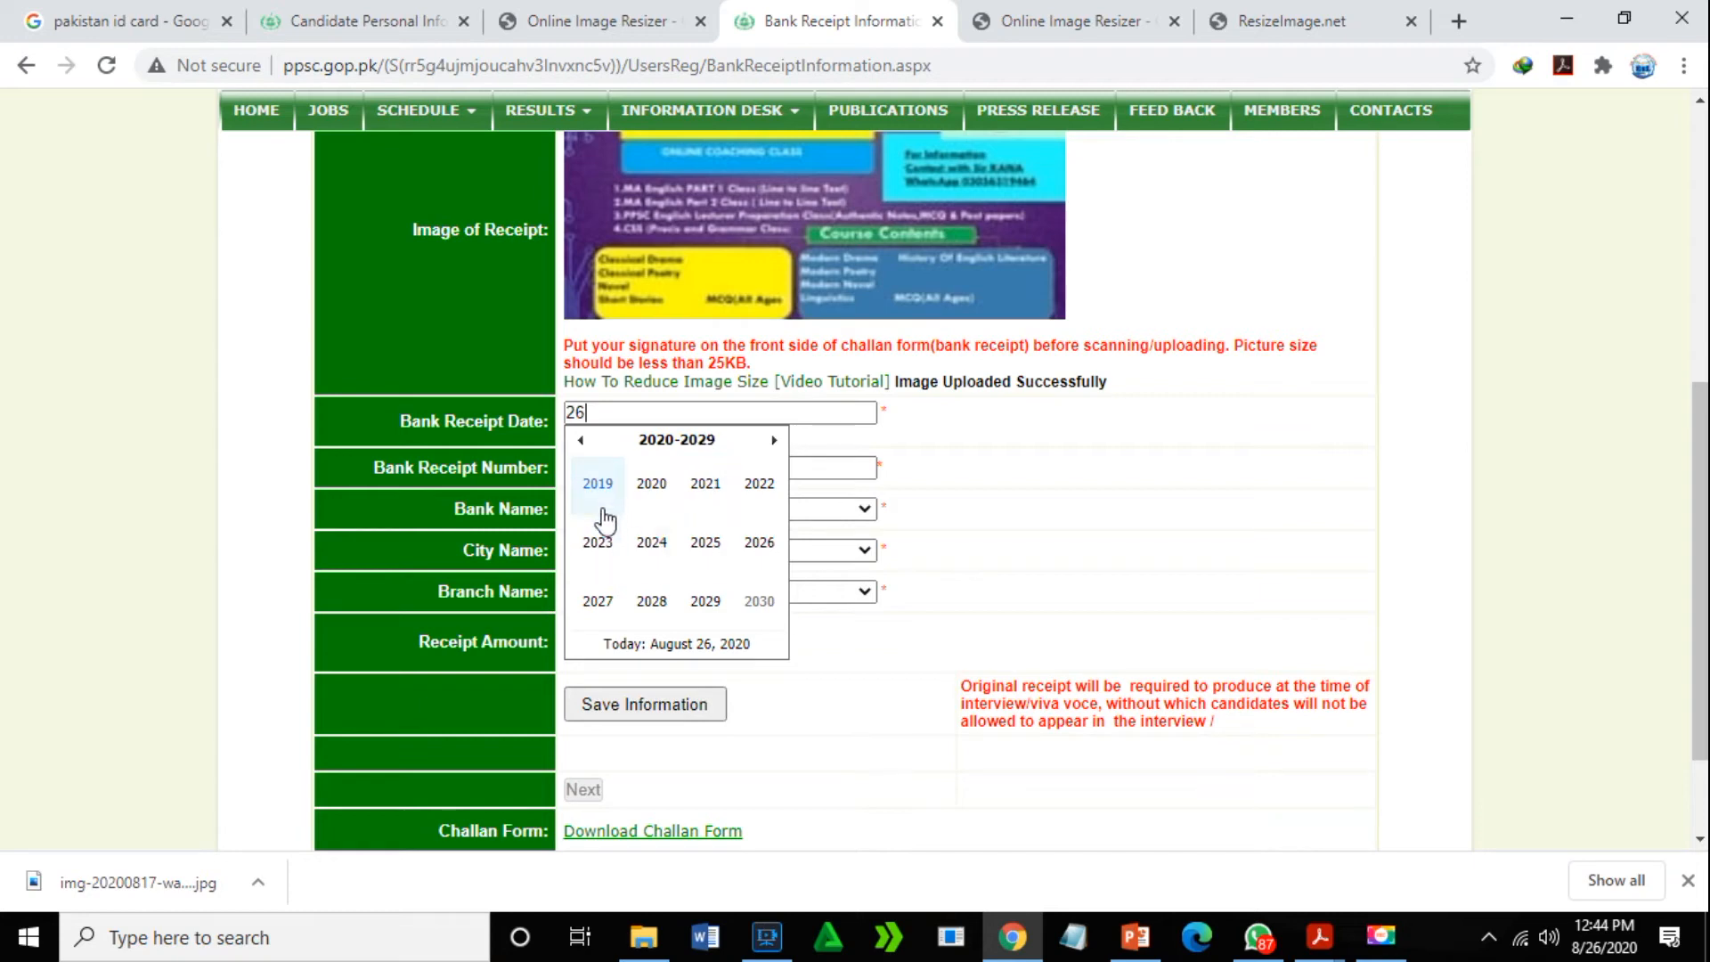
left_click(652, 484)
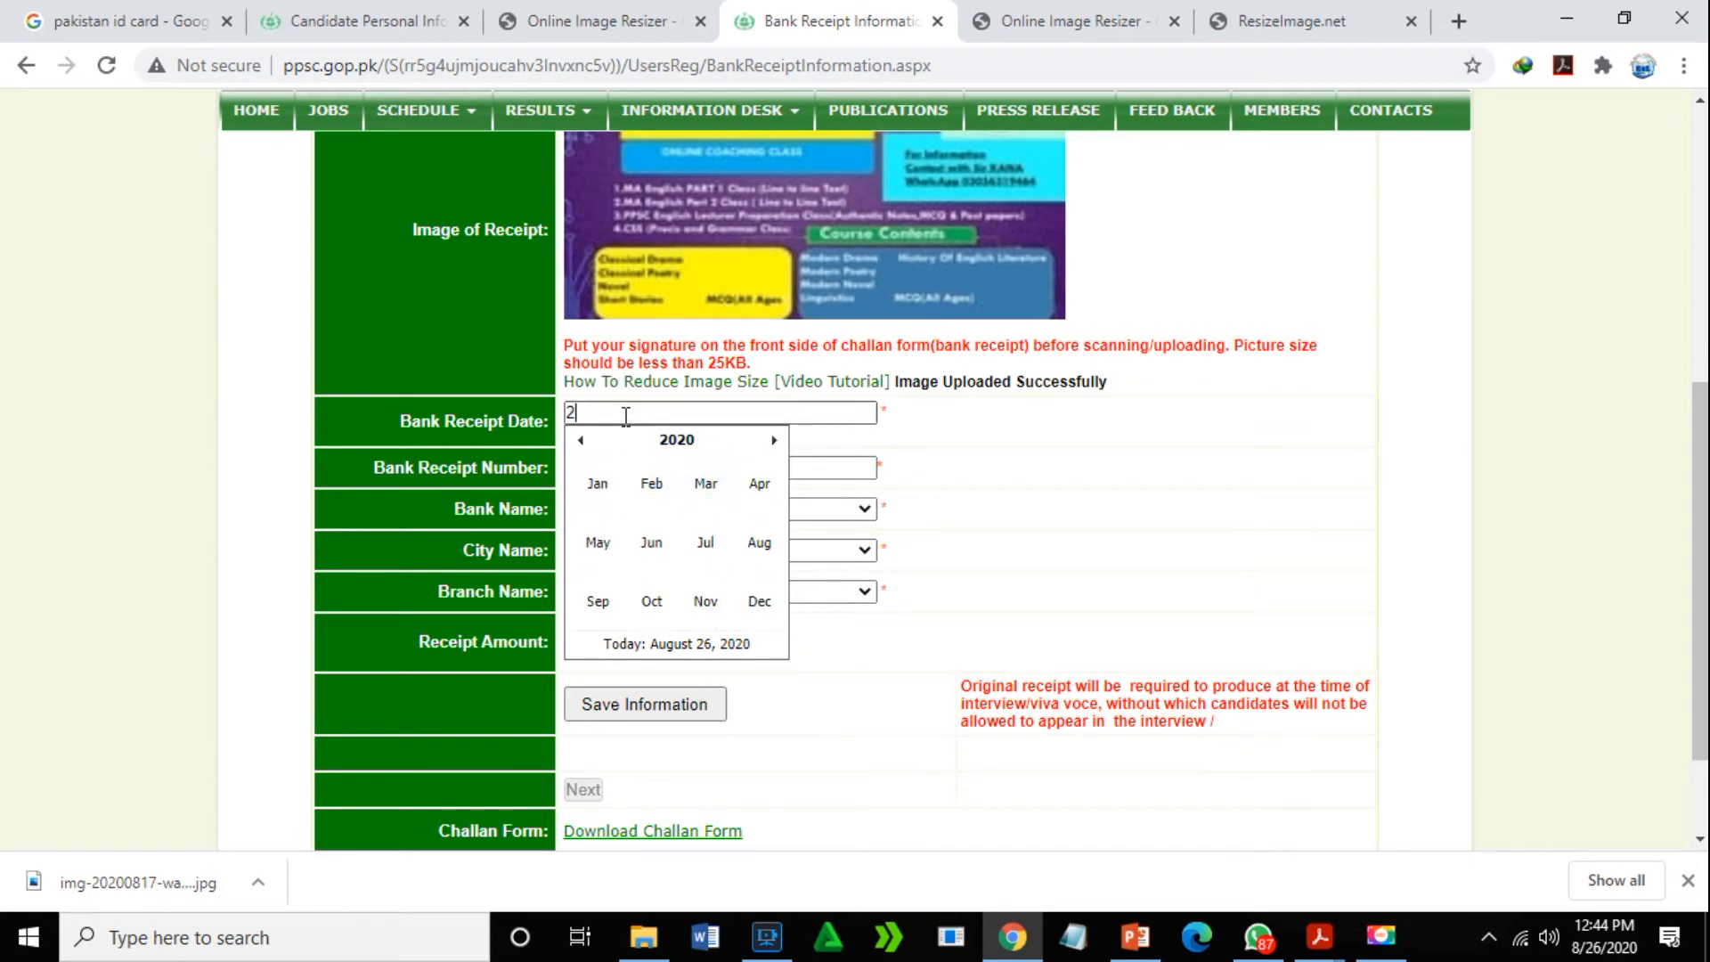
key("BackSpace")
left_click(679, 440)
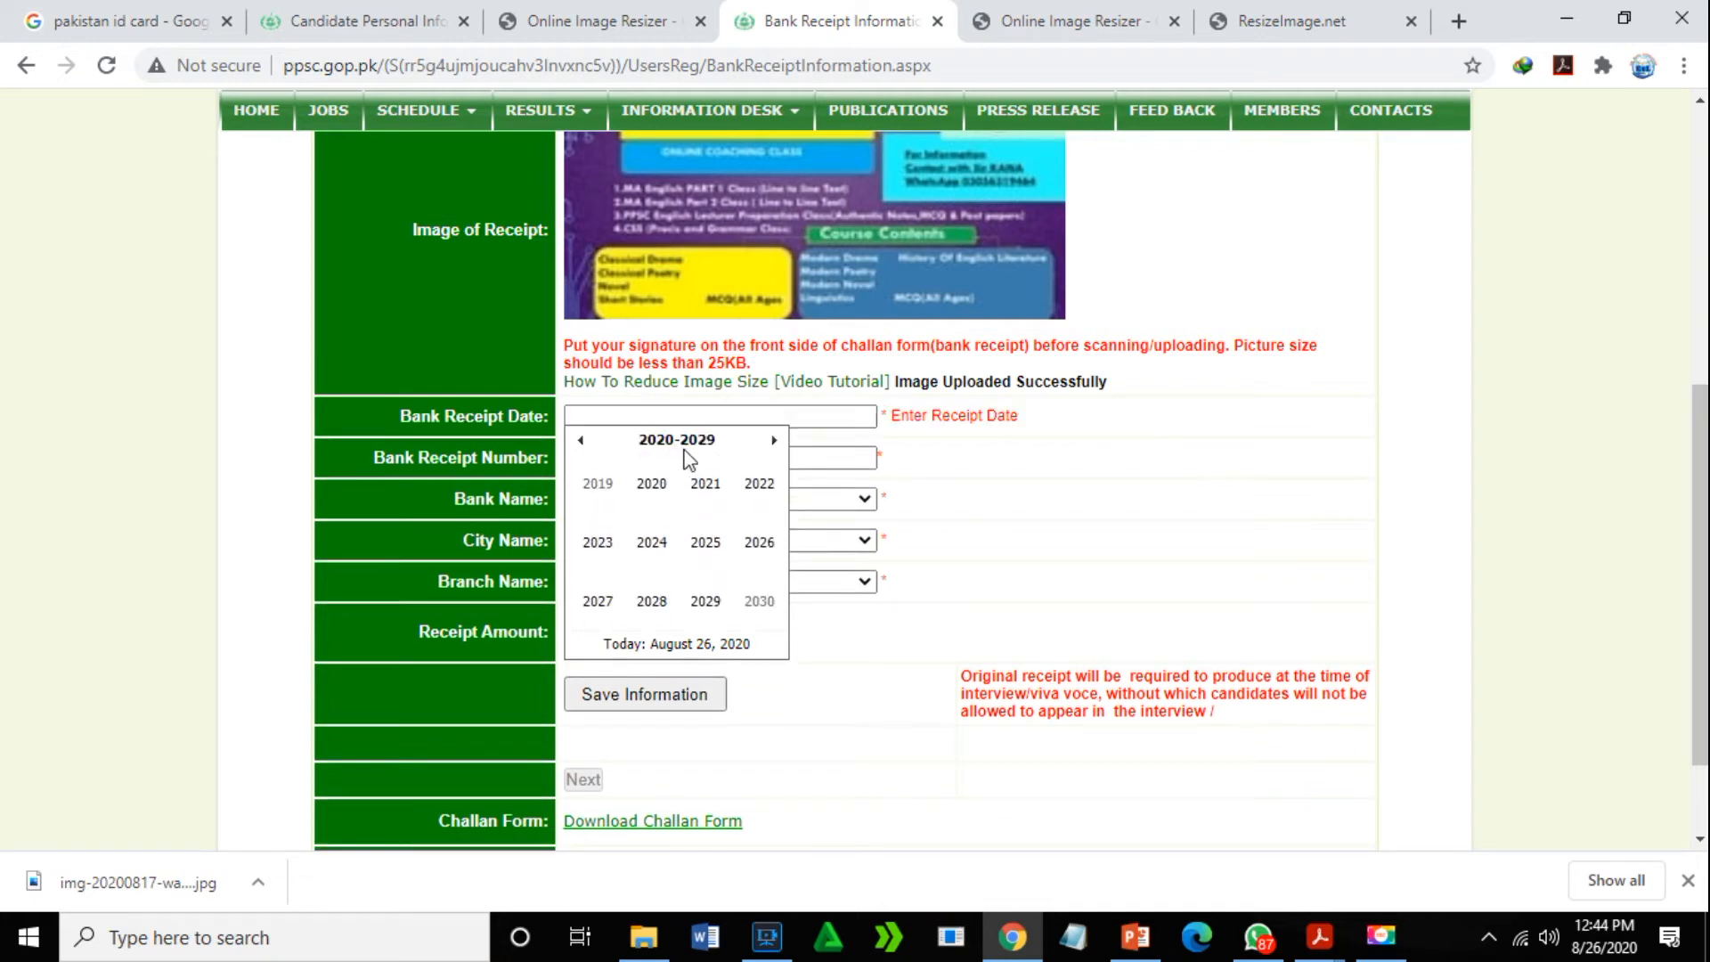
left_click(657, 491)
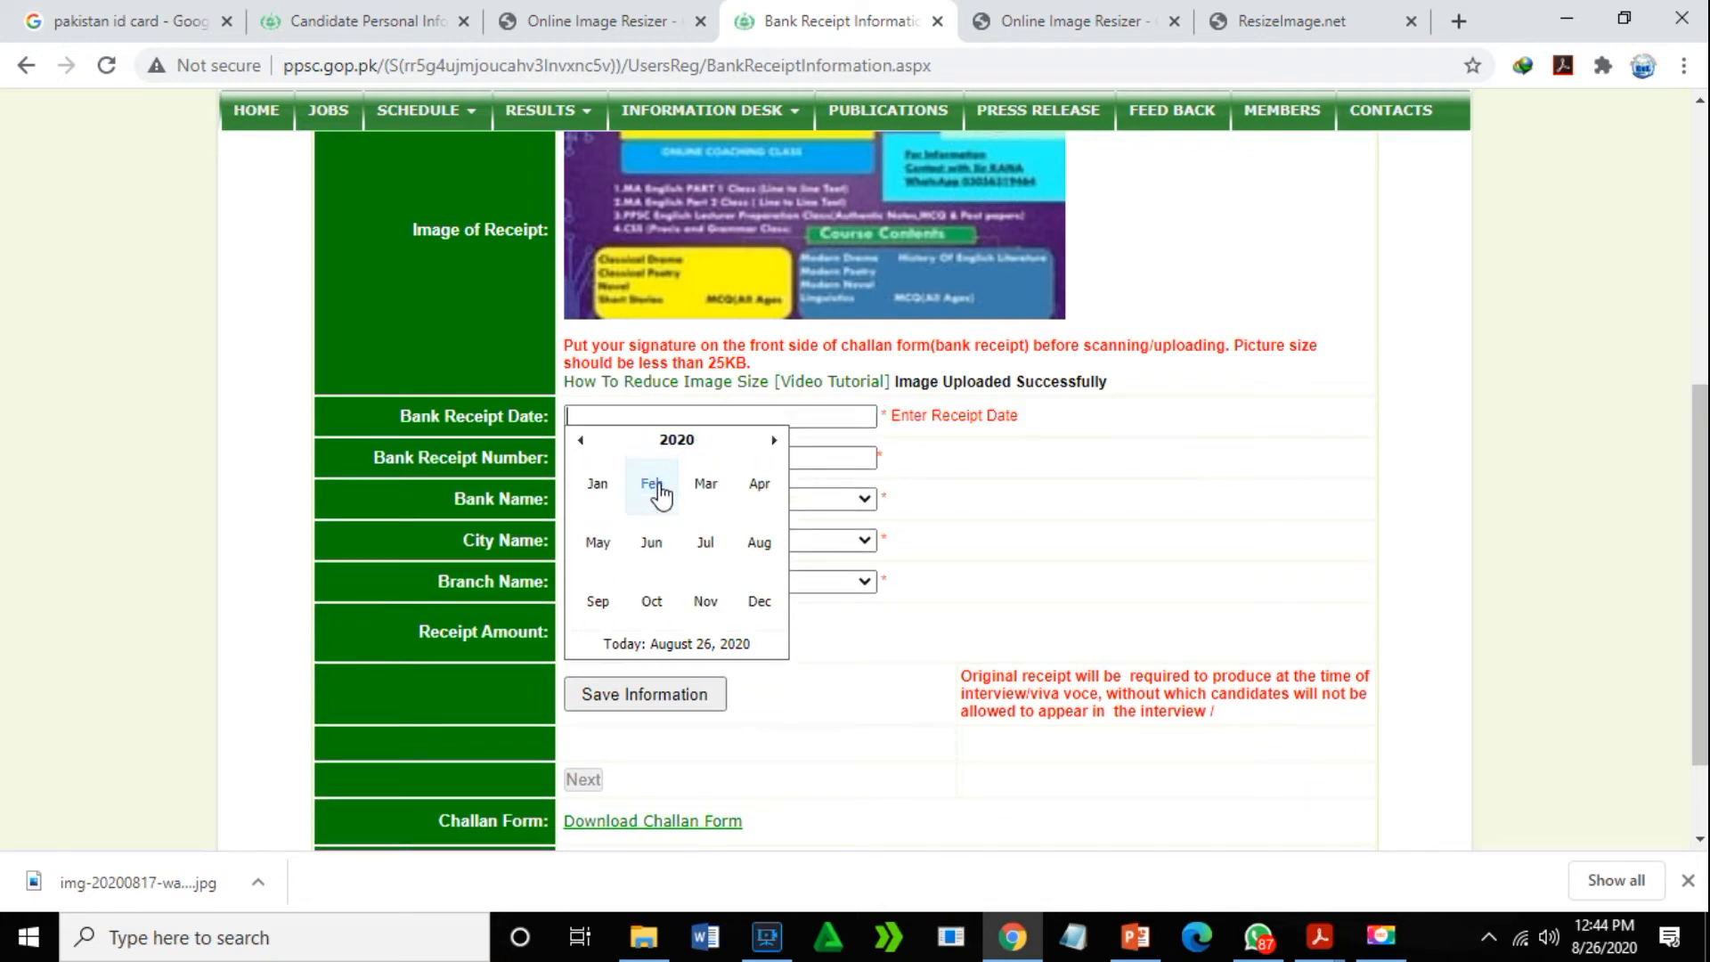
left_click(759, 543)
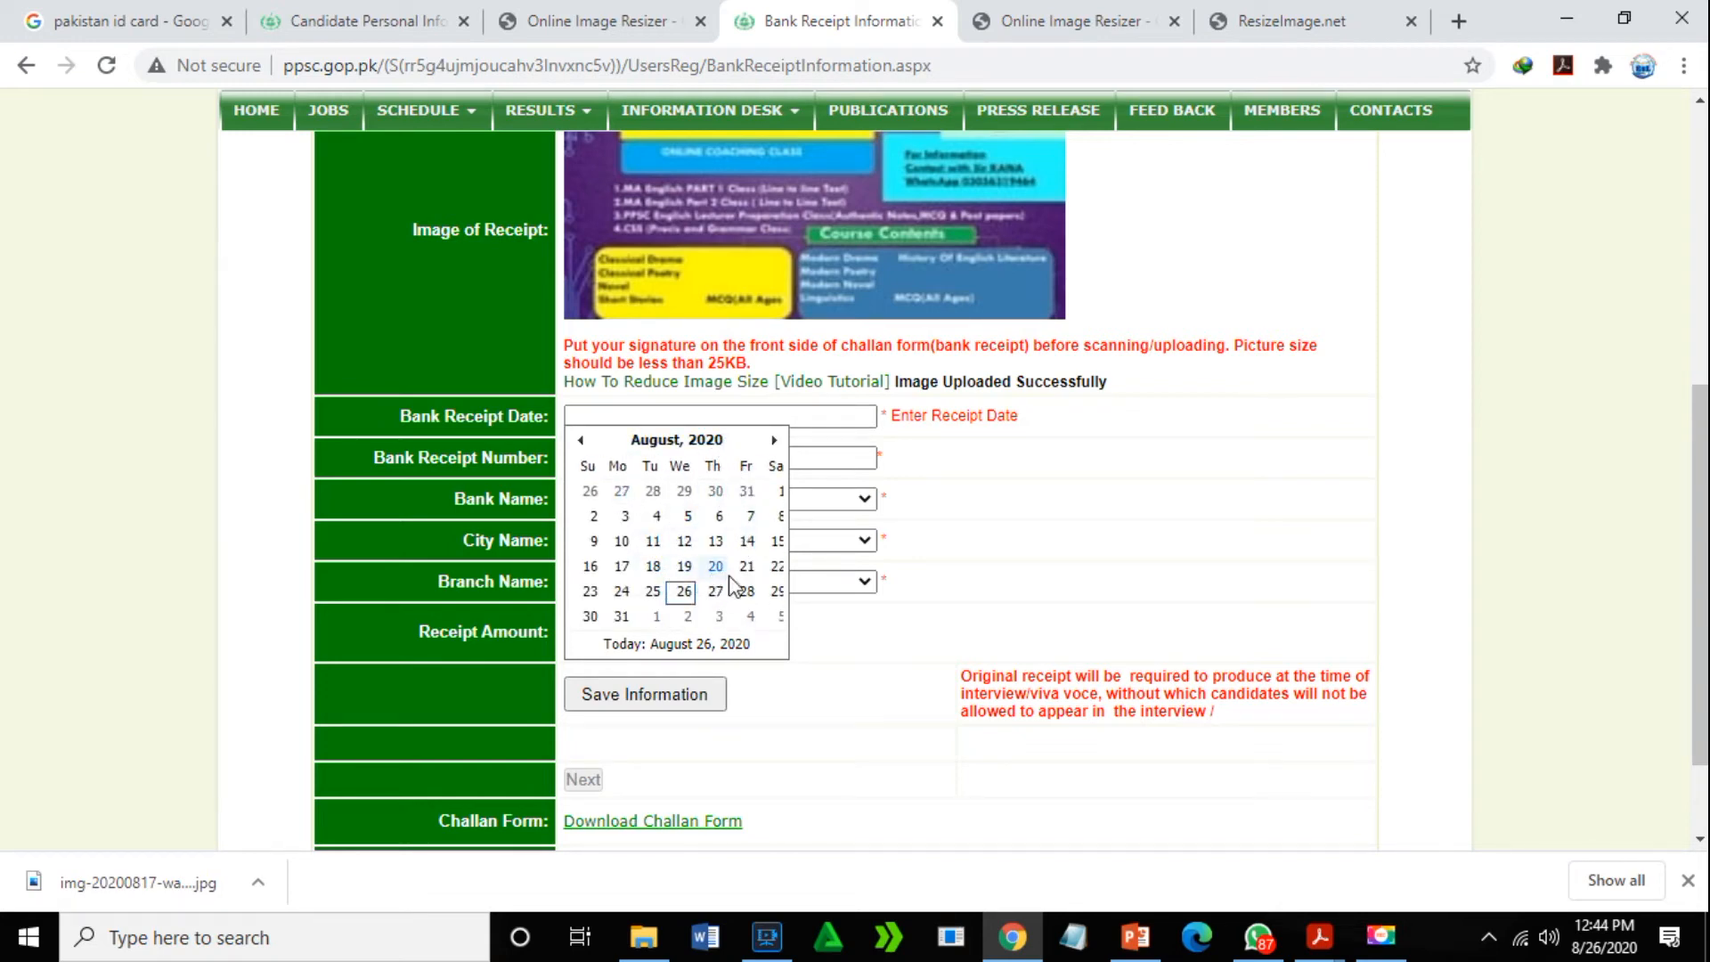
left_click(685, 592)
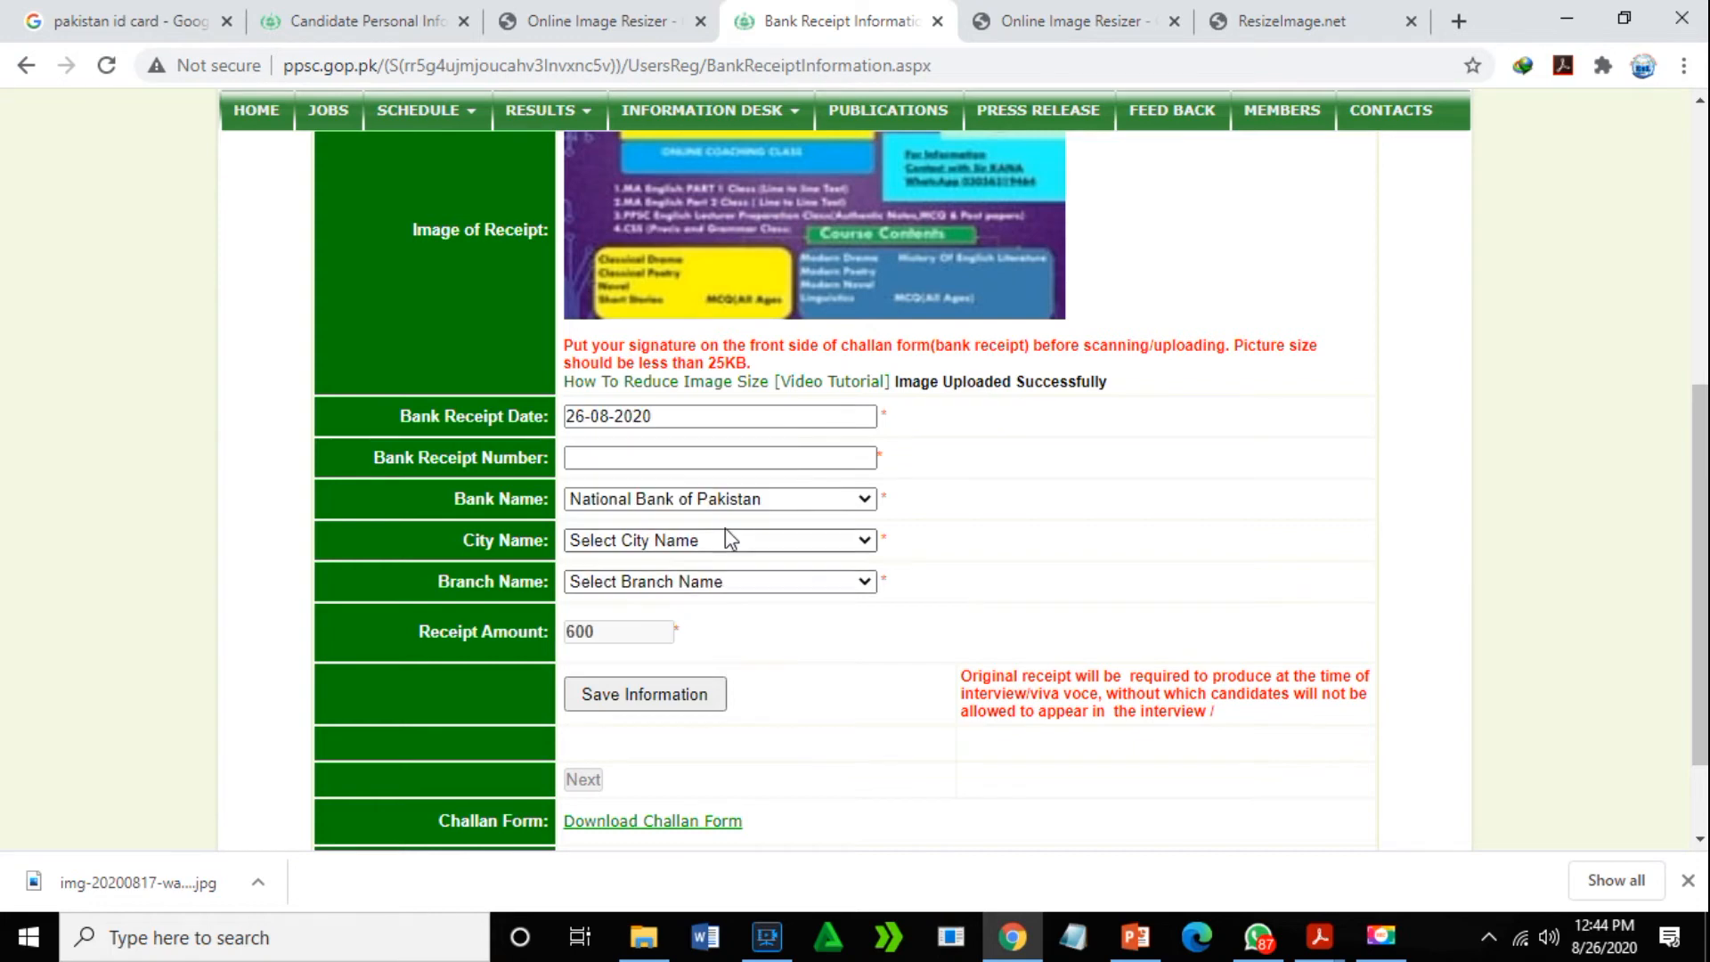
- Enter the bank receipt number and choose National Bank of Pakistan, city Chiniot, branch Chiniot Teshil Road
left_click(643, 458)
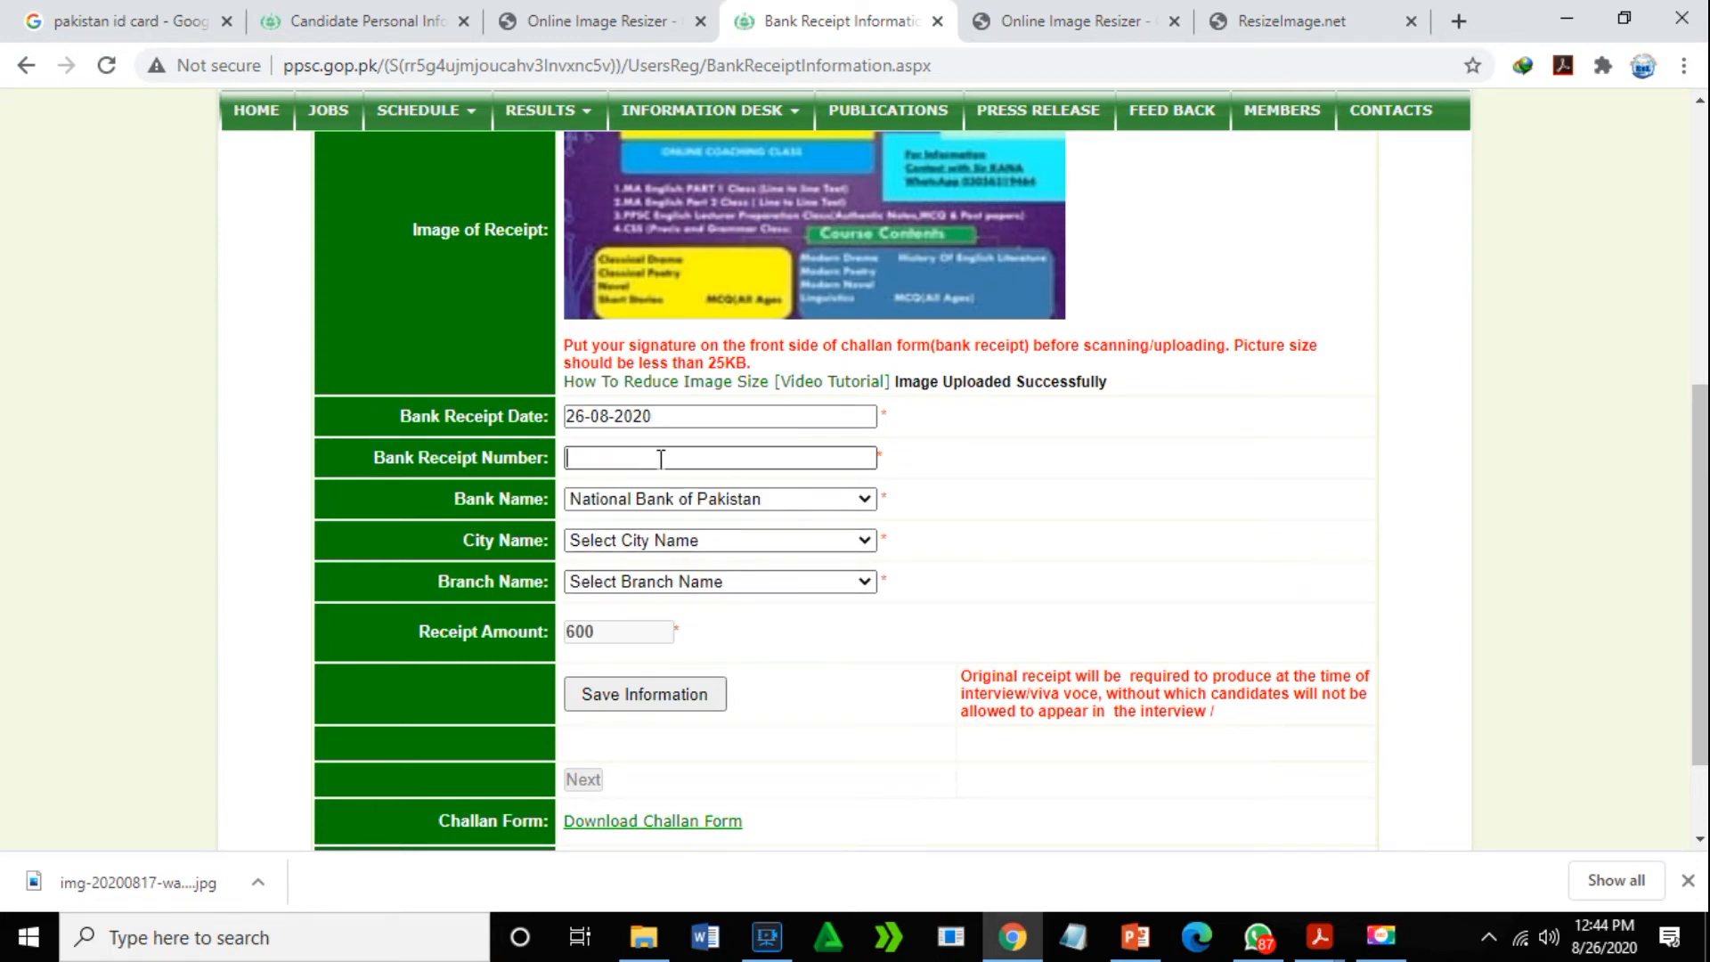
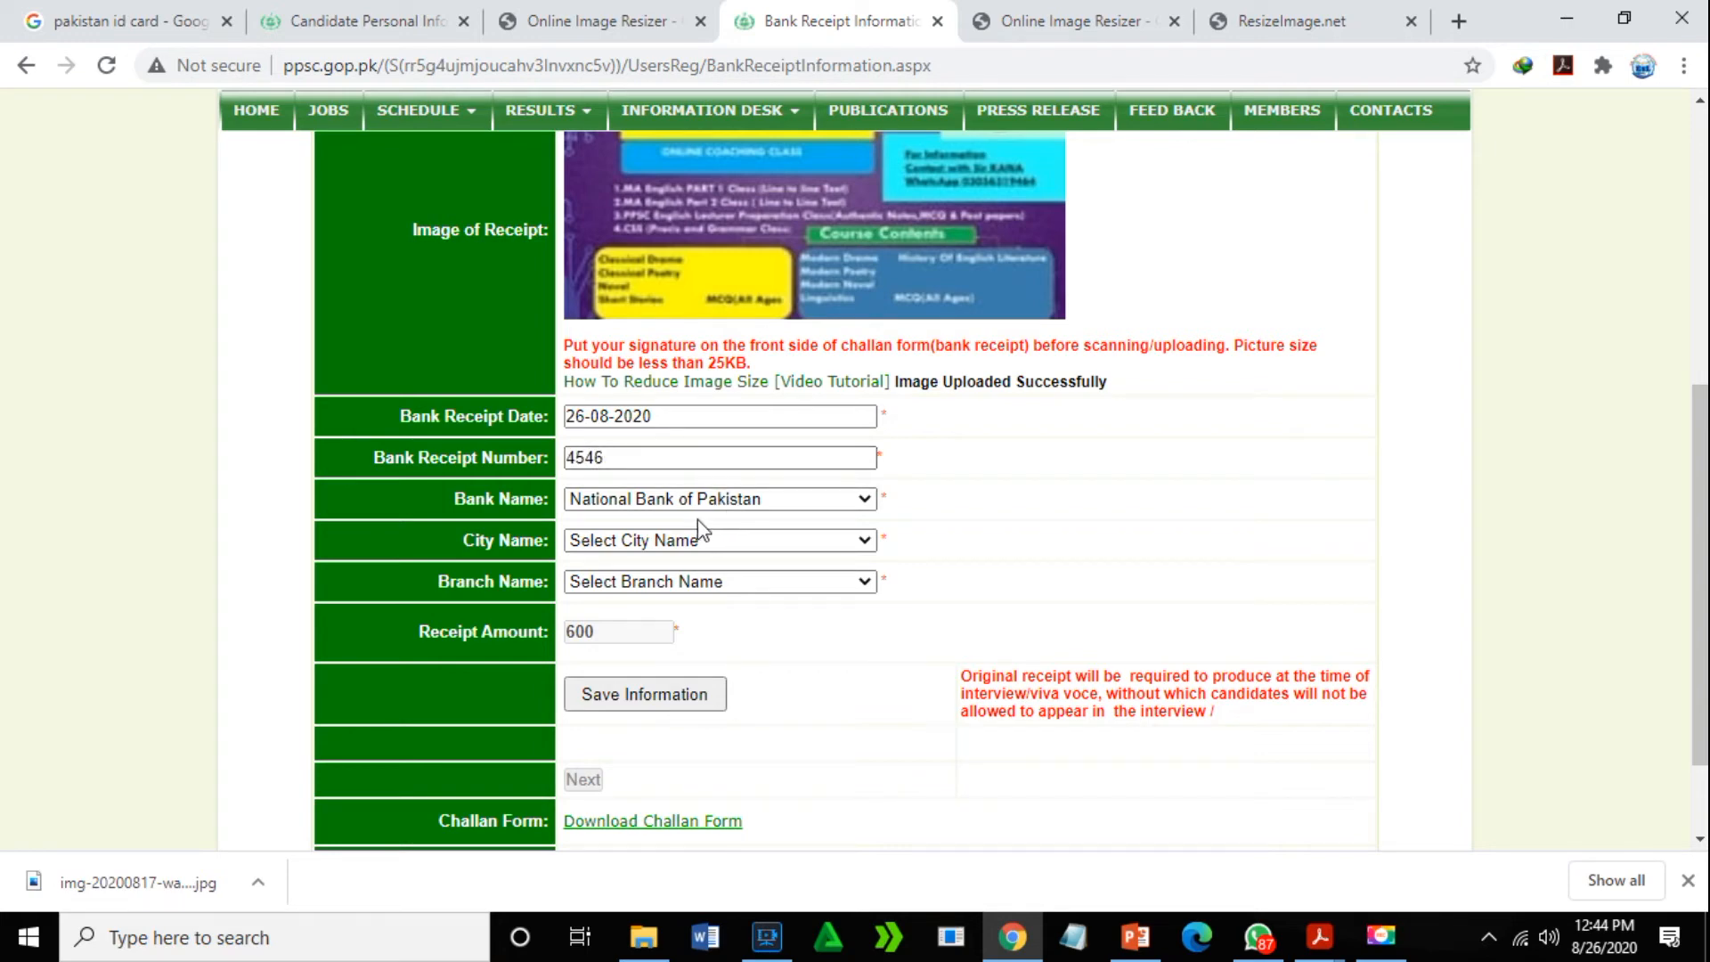
left_click(815, 497)
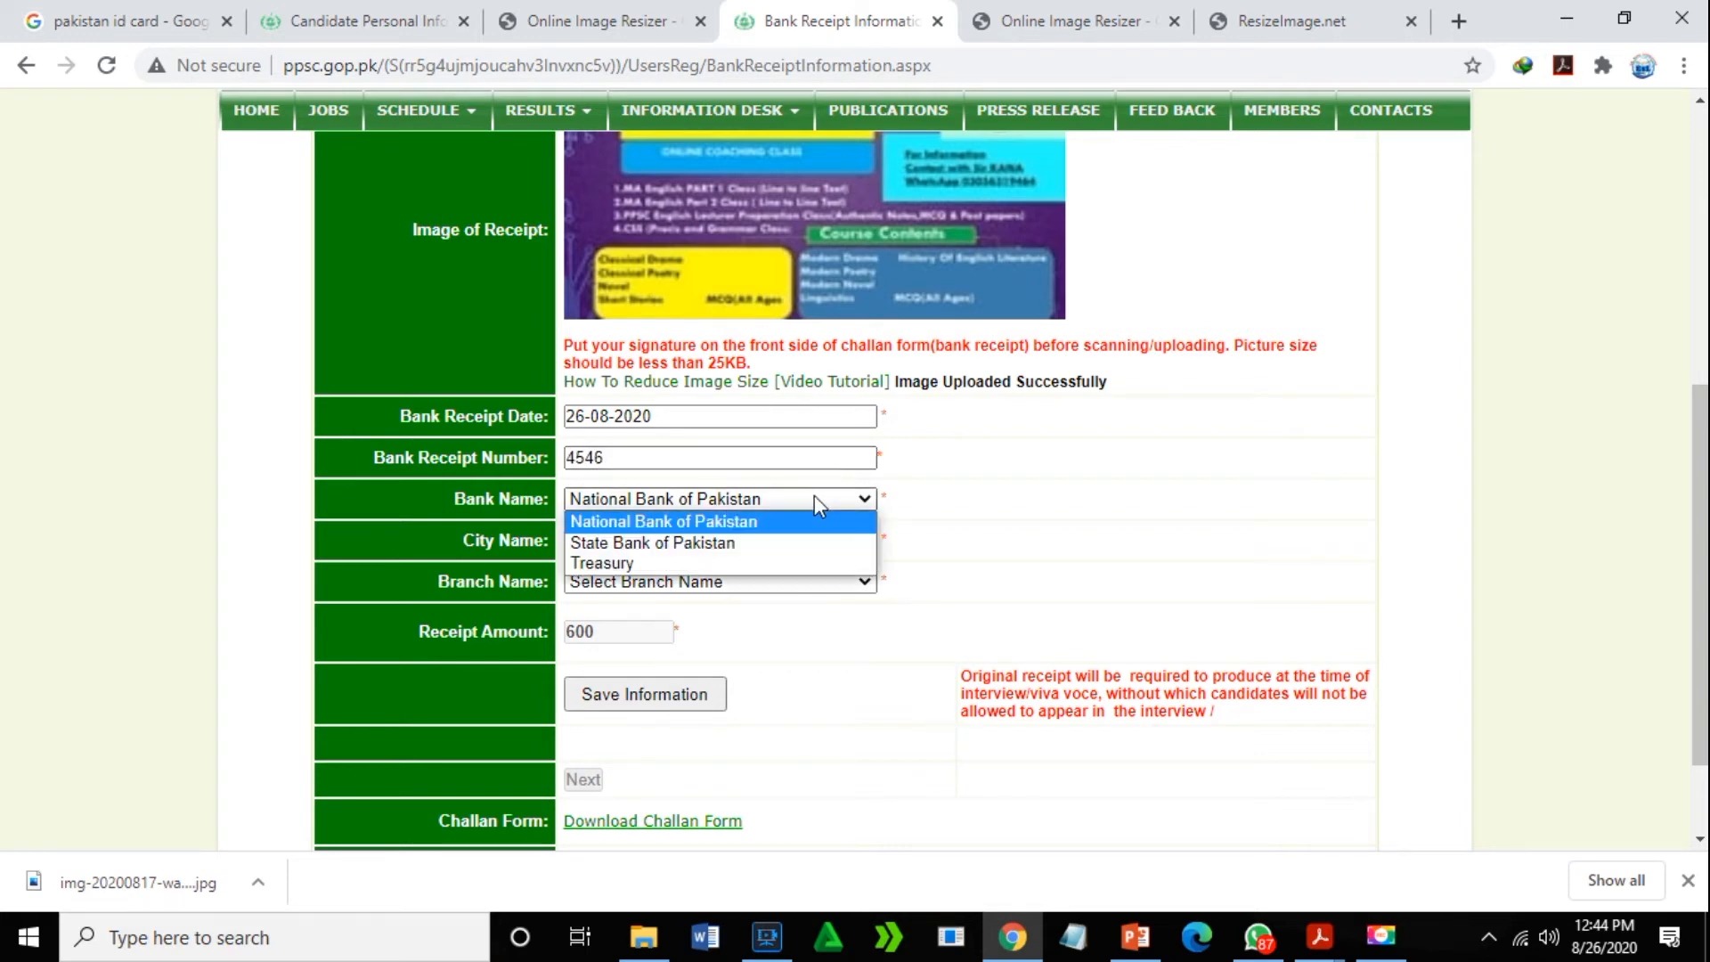
left_click(762, 523)
left_click(716, 542)
scroll(677, 338, "down", 1)
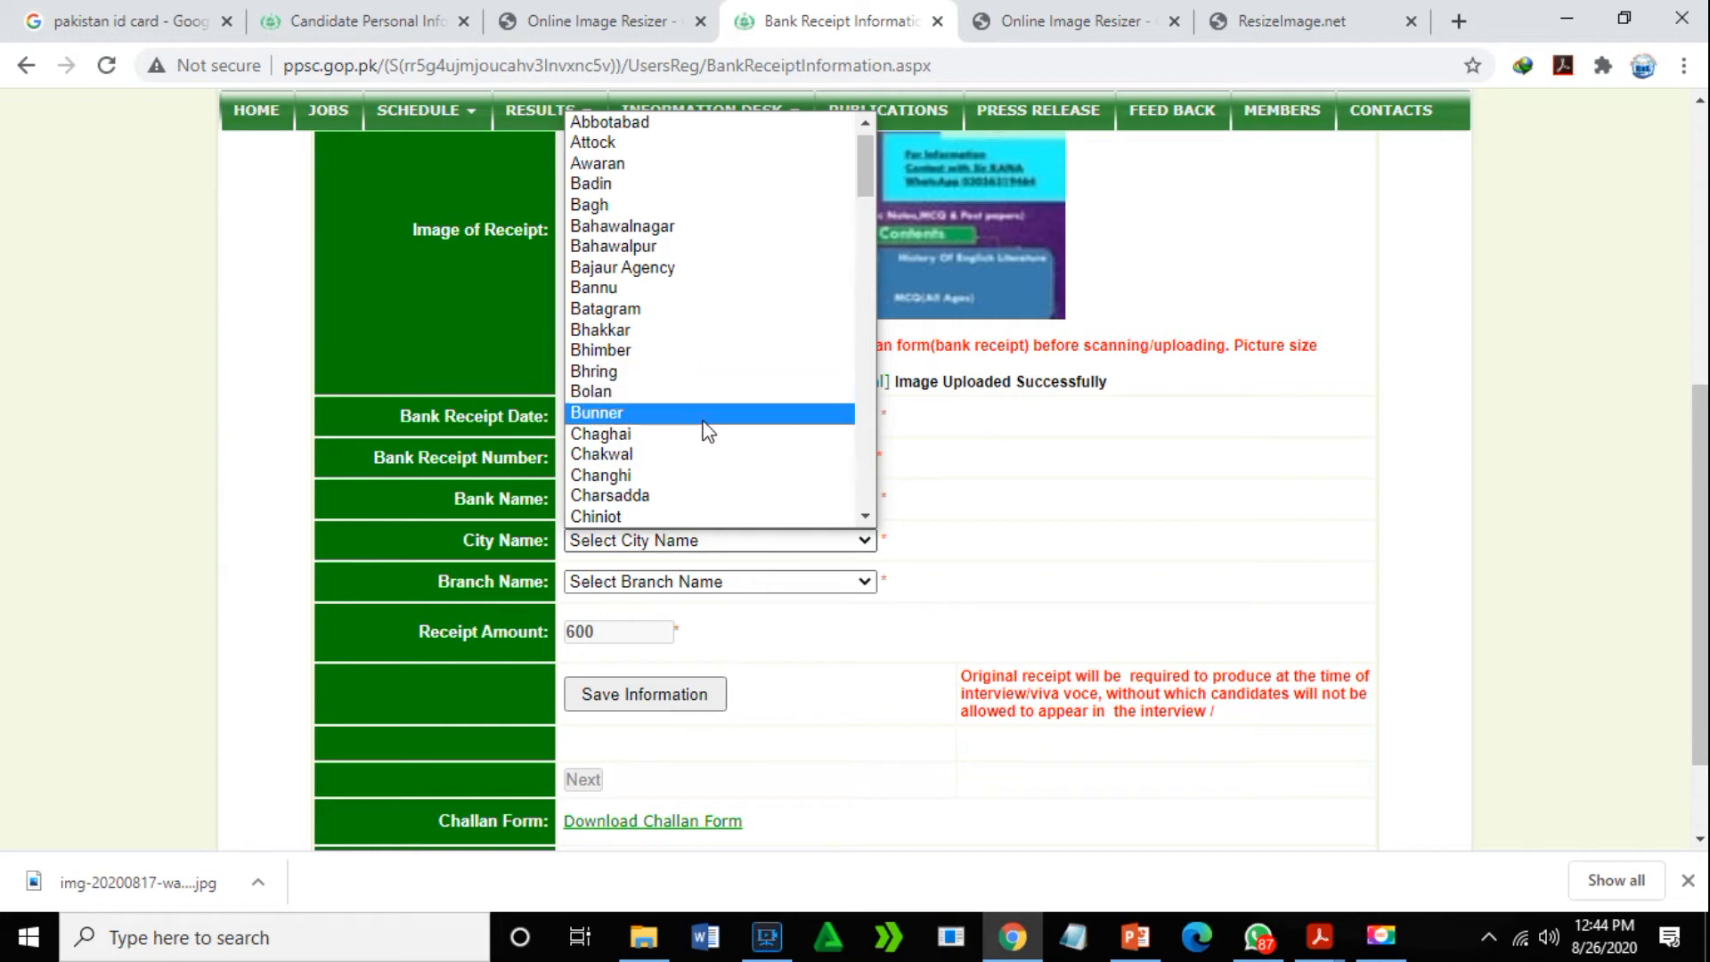
left_click(666, 515)
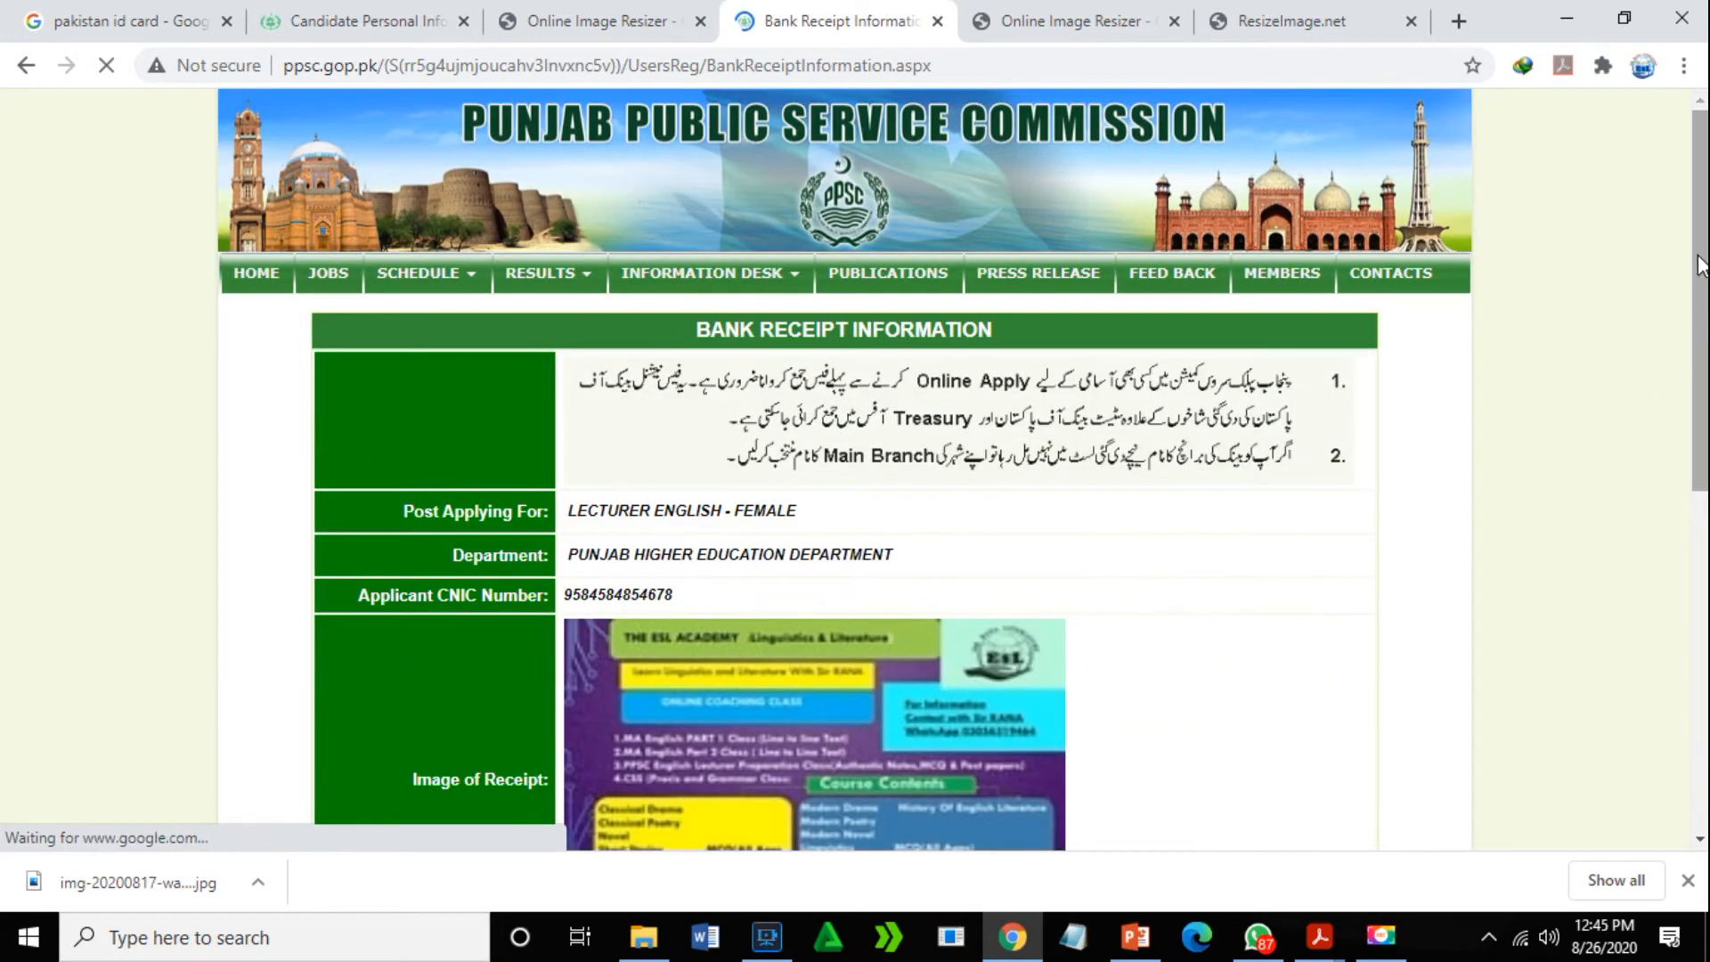
left_click_drag(1701, 259, 1700, 308)
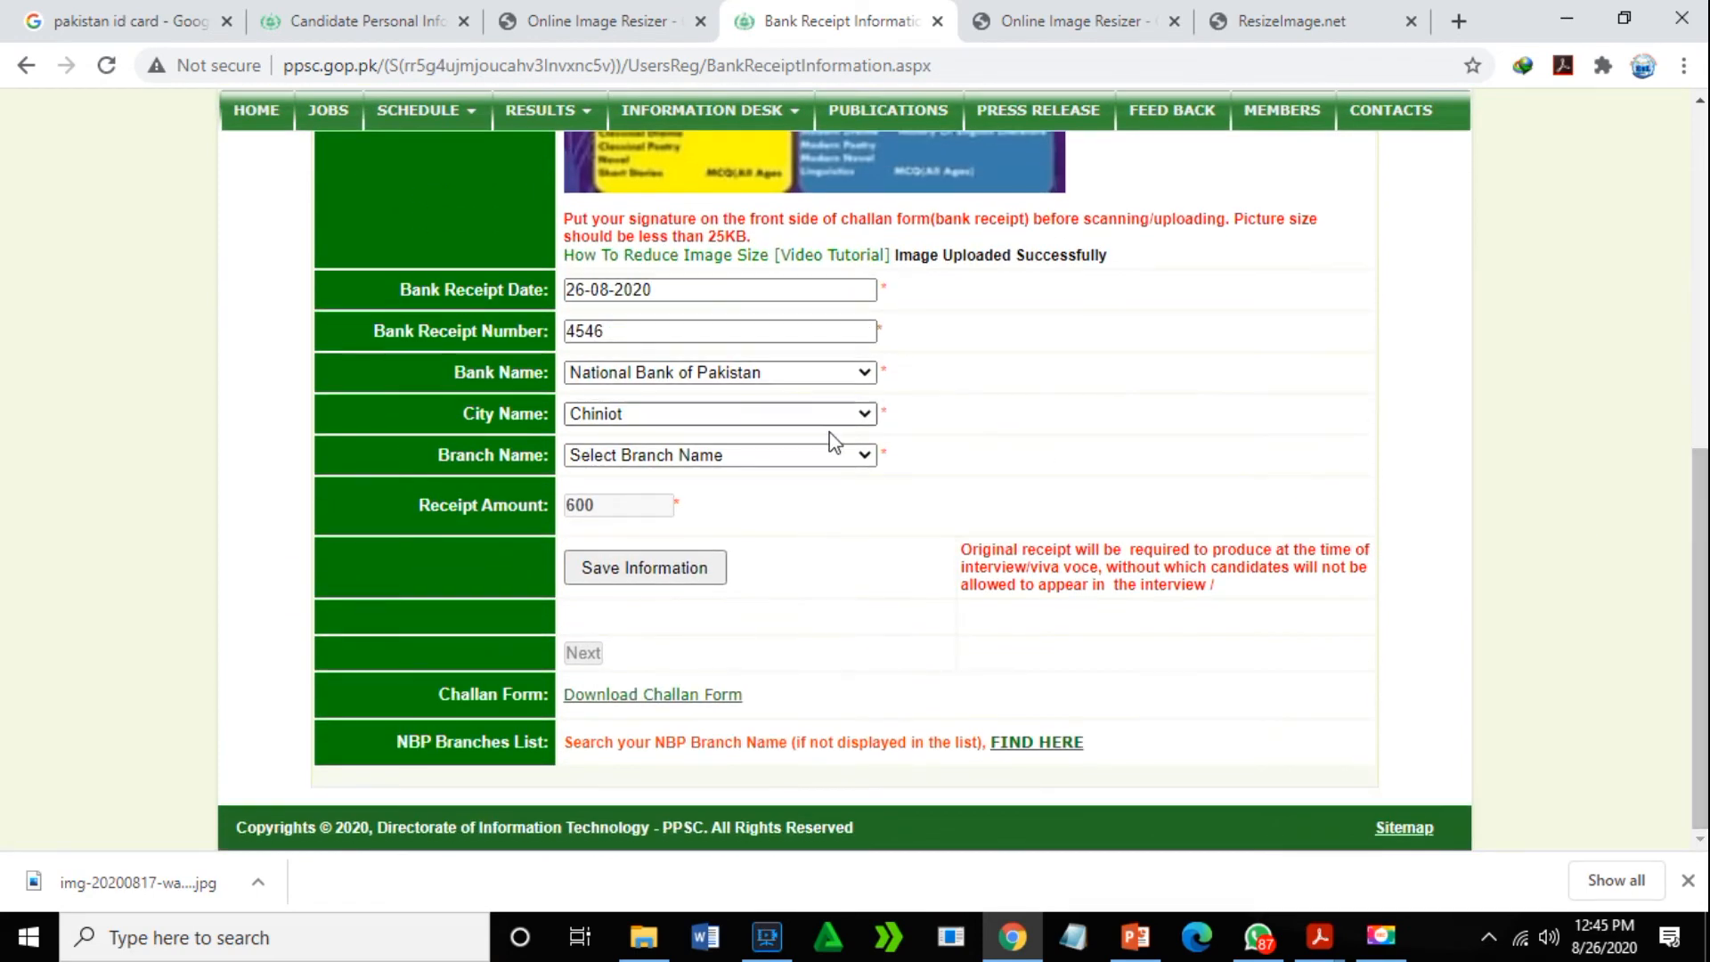
left_click(840, 461)
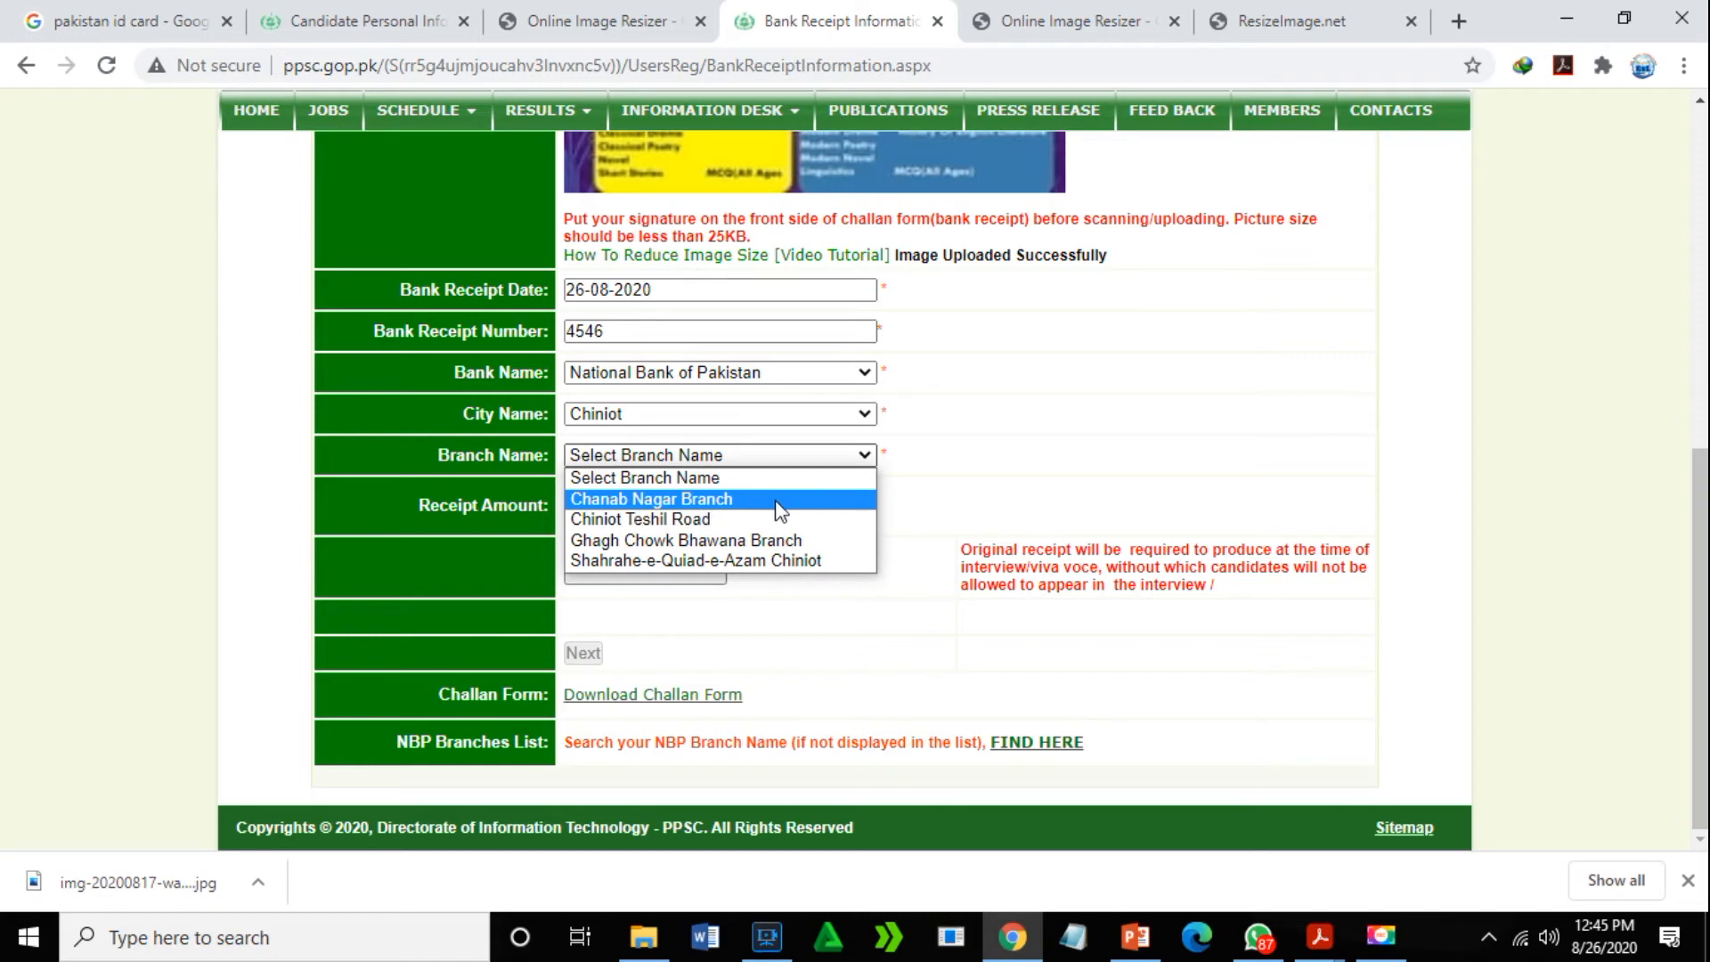
left_click(751, 520)
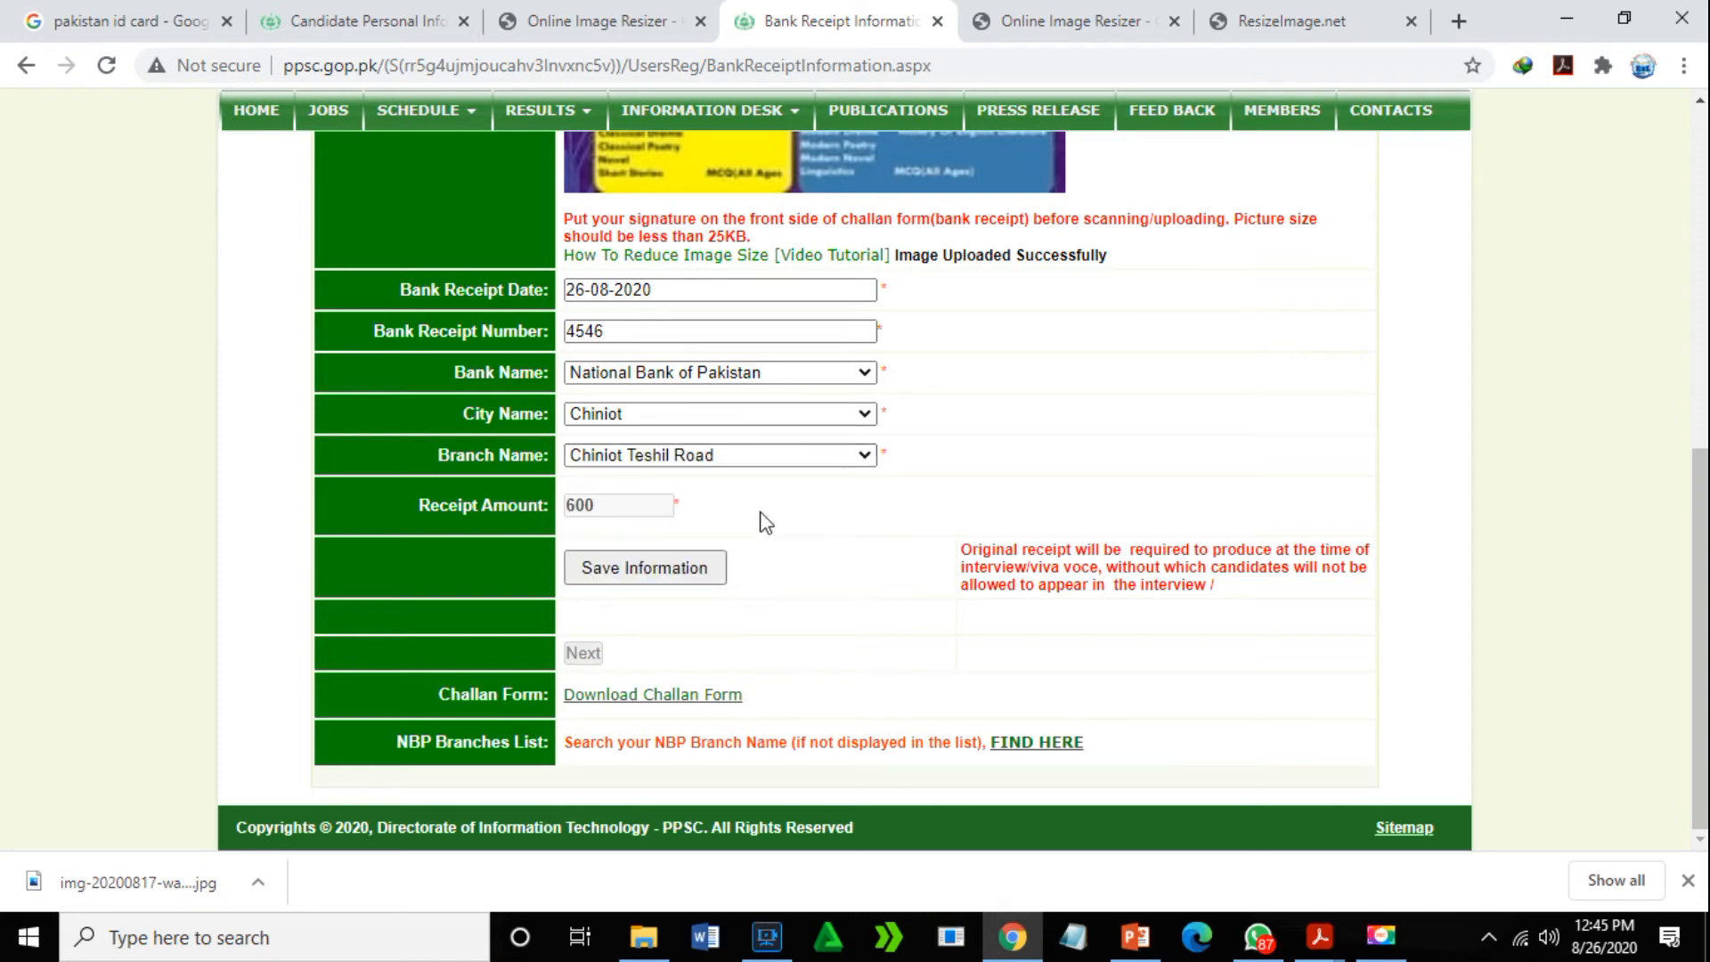
- Save the bank receipt information
left_click(676, 575)
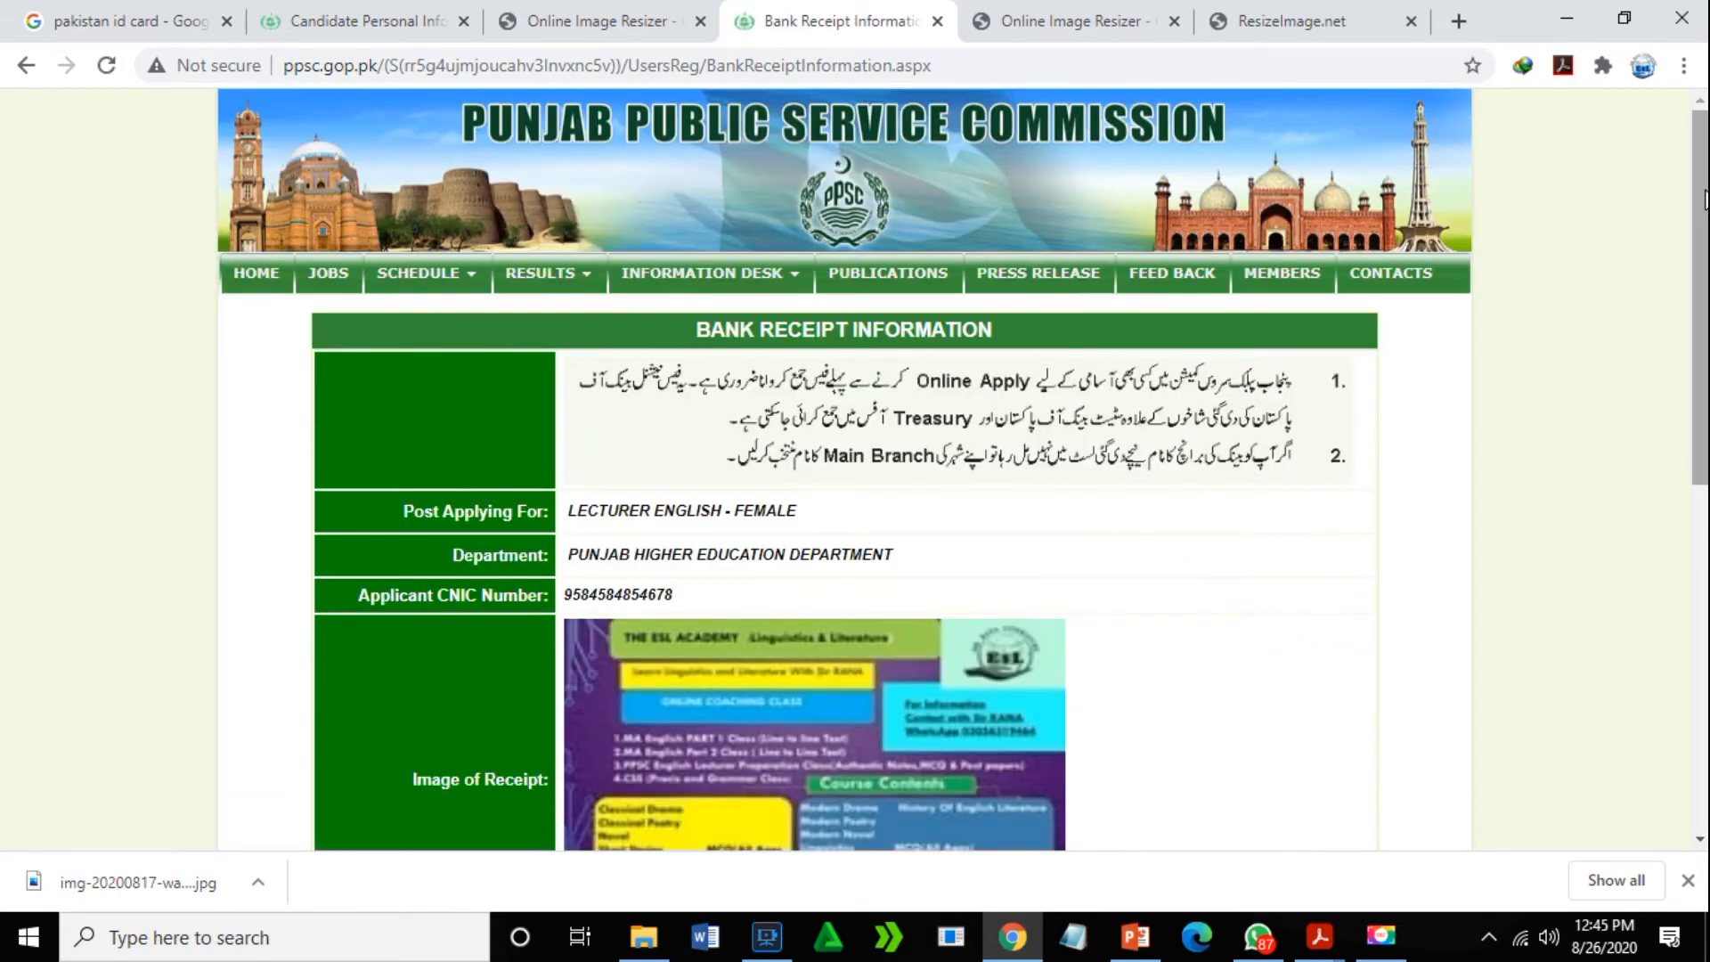
left_click_drag(1697, 204, 1697, 503)
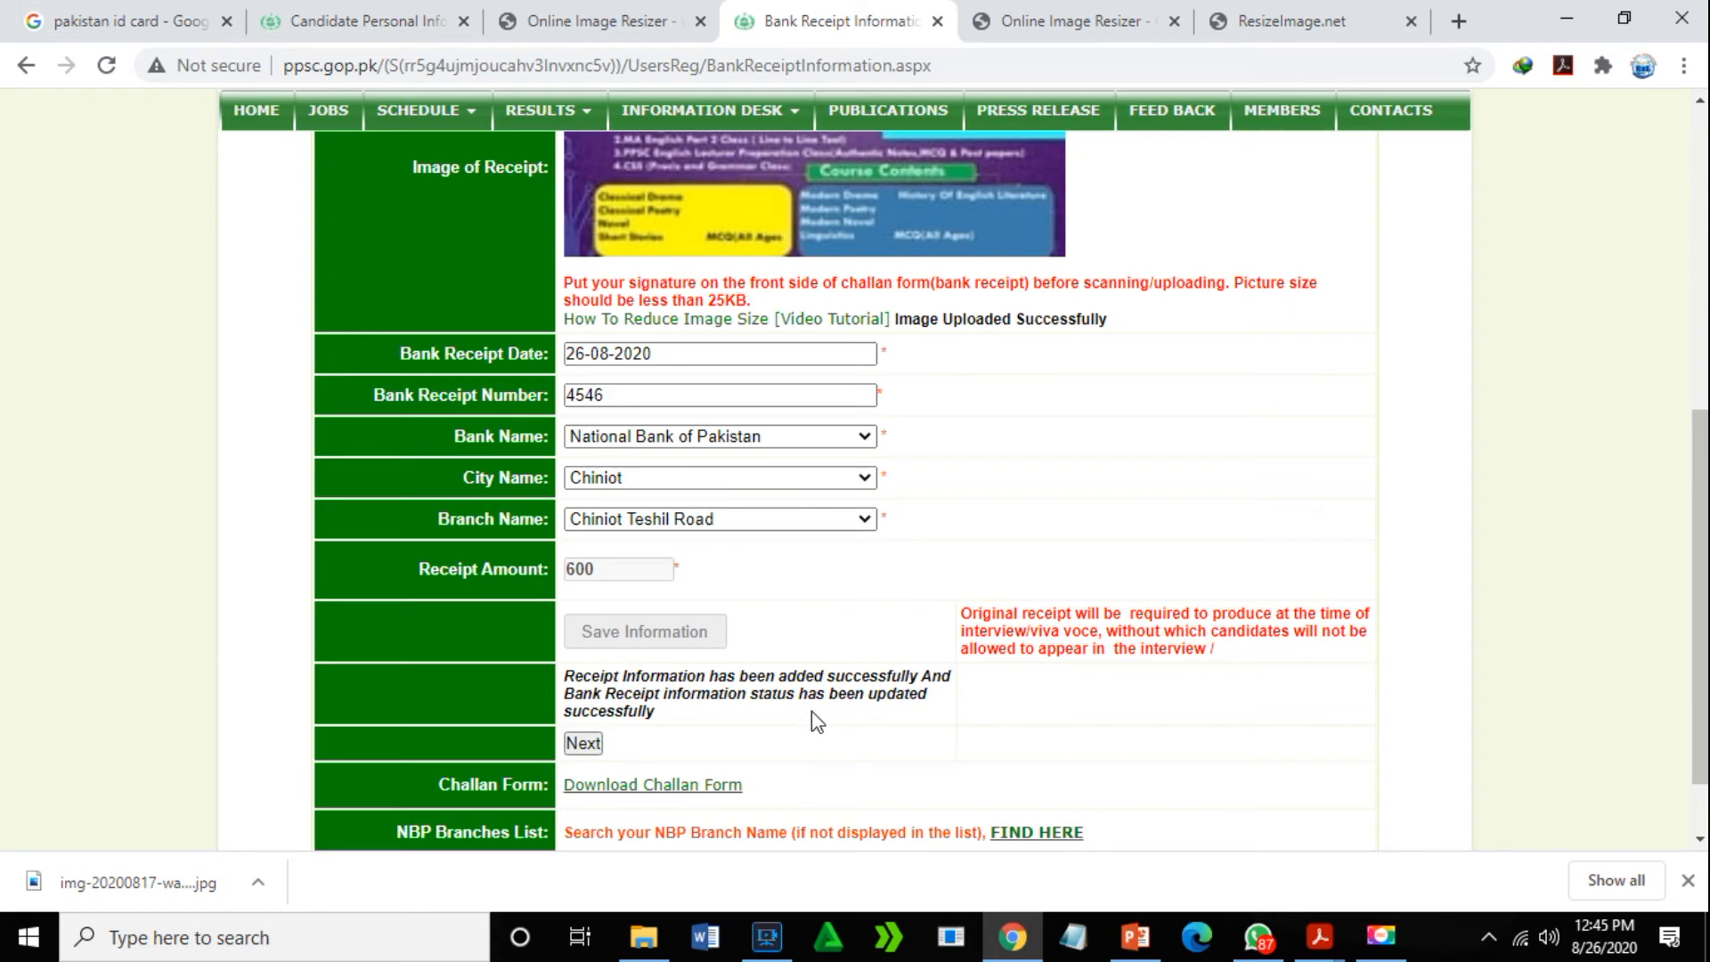
left_click_drag(1697, 514, 1697, 559)
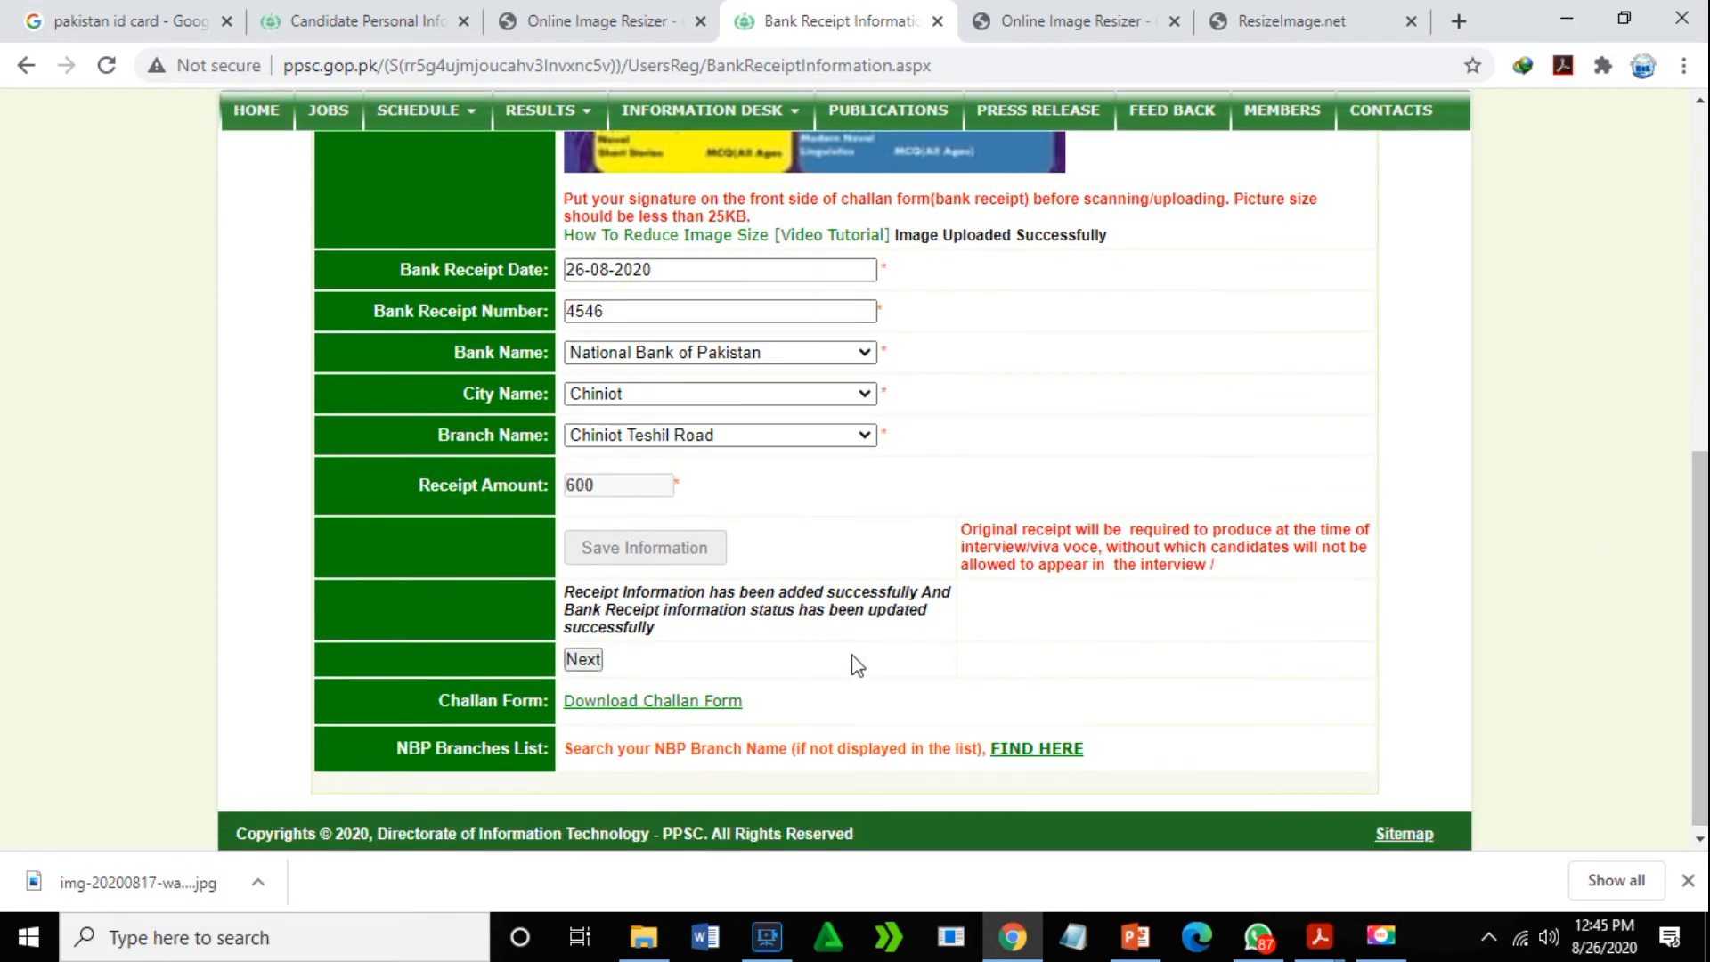
- Continue to the Application Profile and open the Personal Information form
left_click(588, 656)
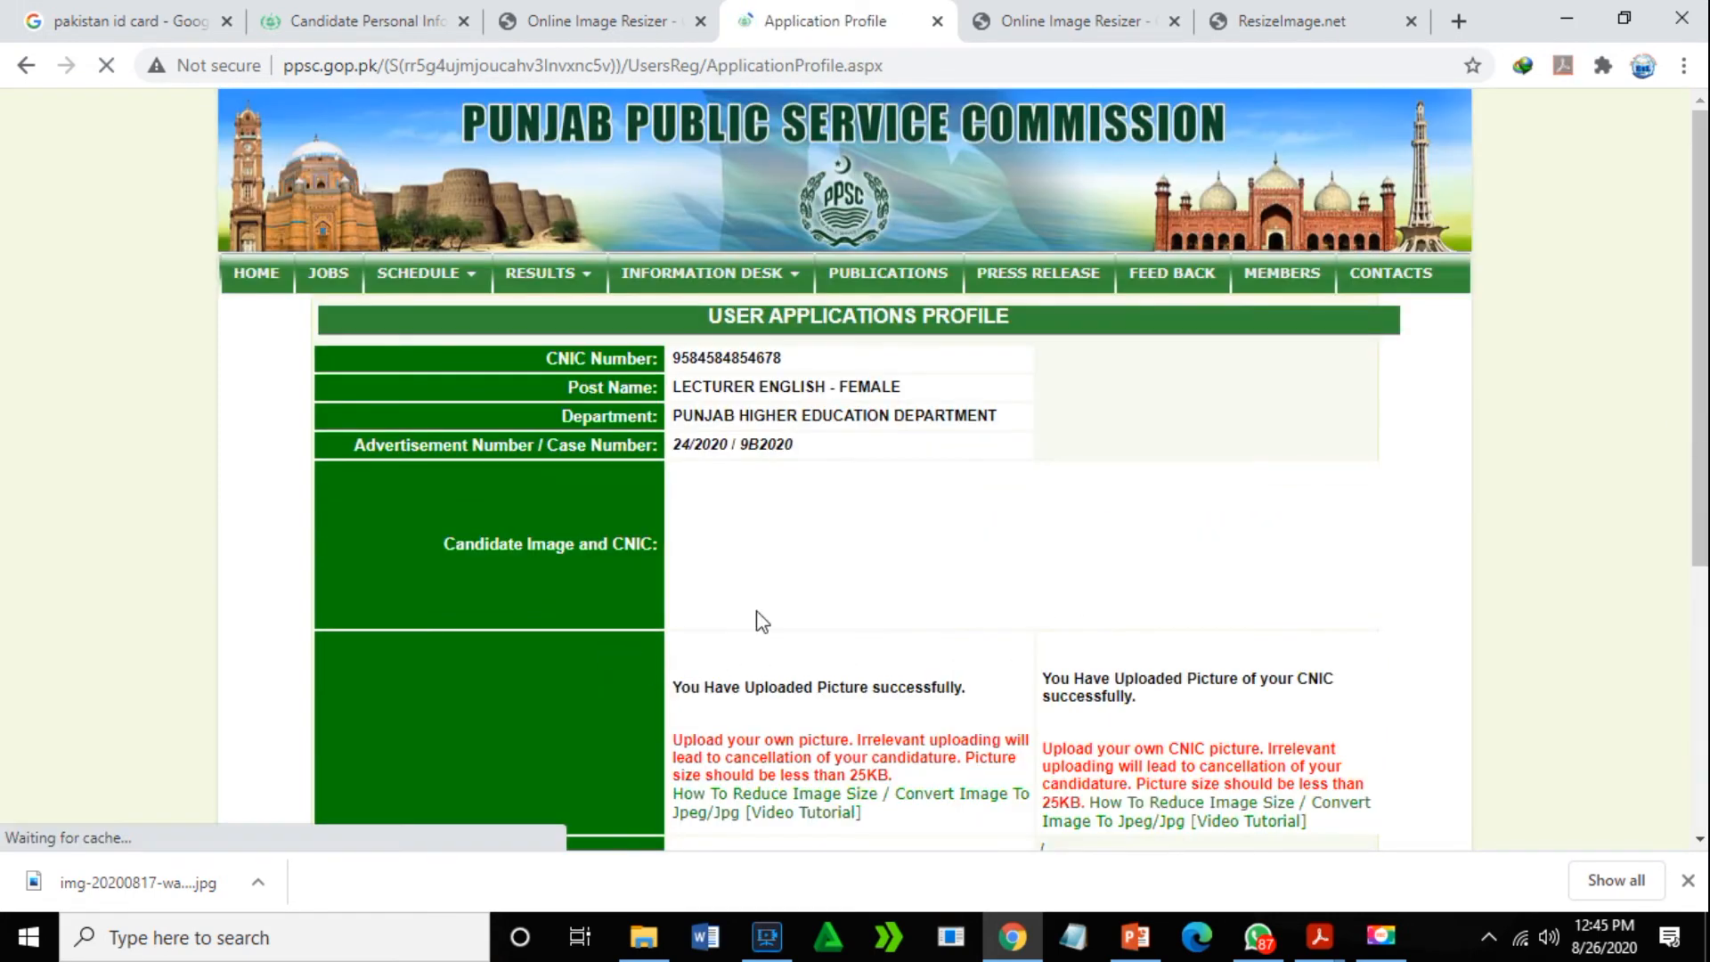
left_click_drag(1697, 227, 1697, 505)
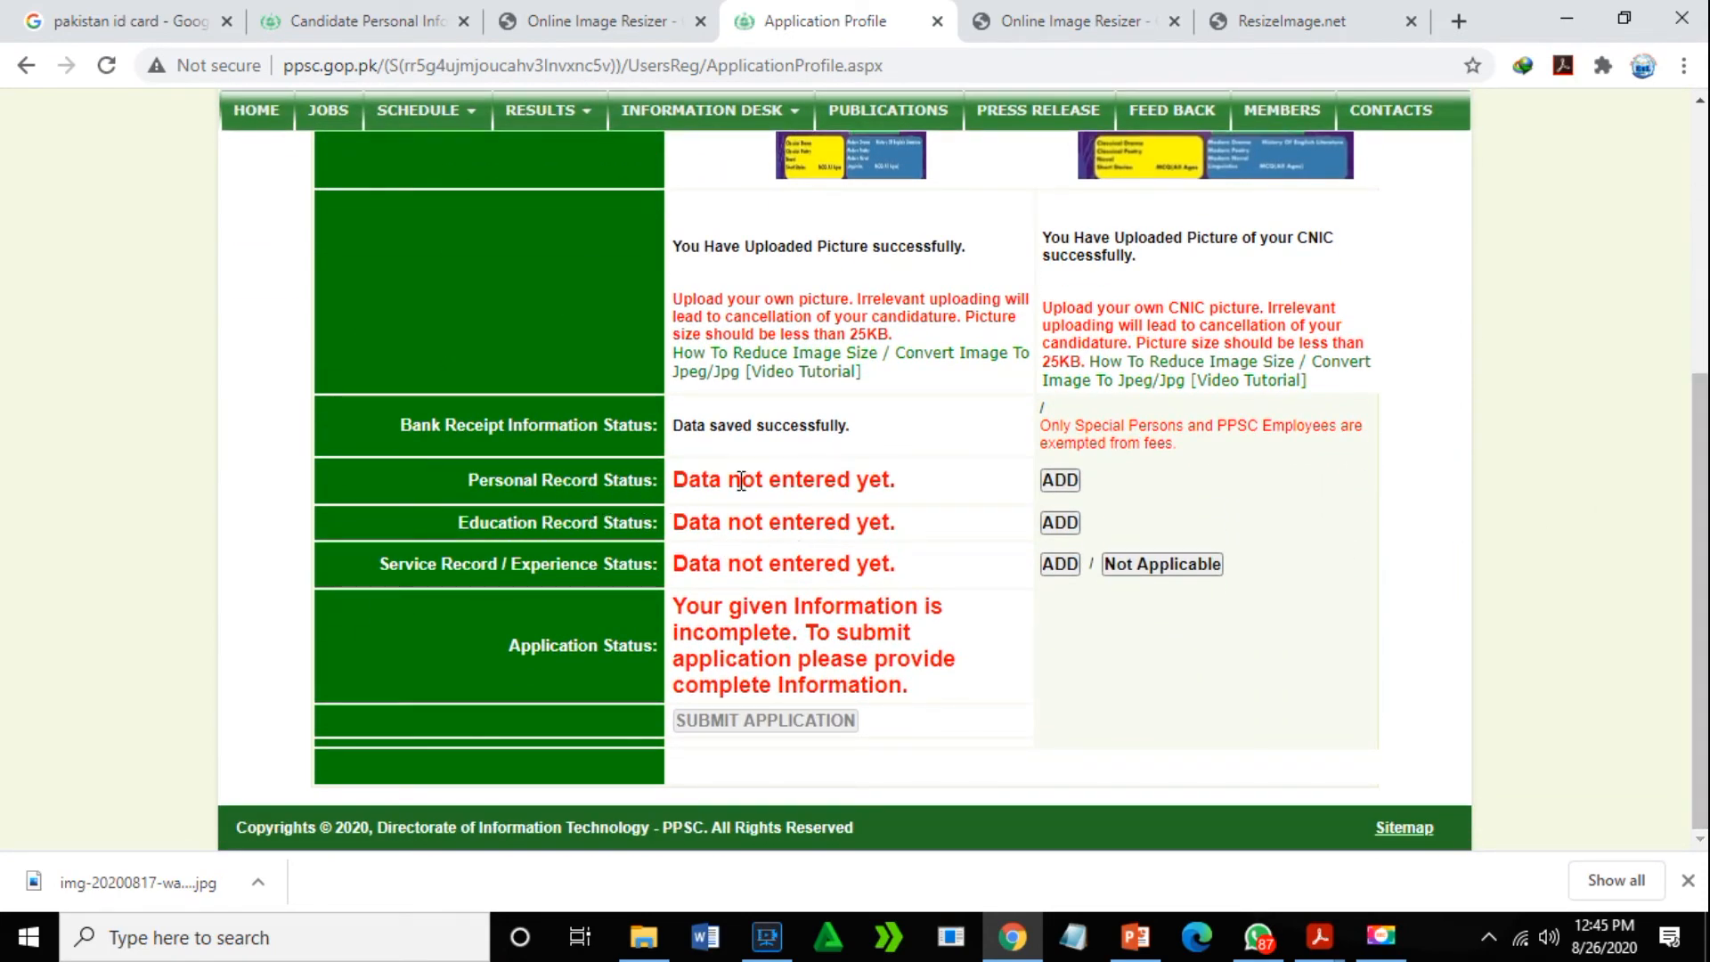
left_click(1060, 480)
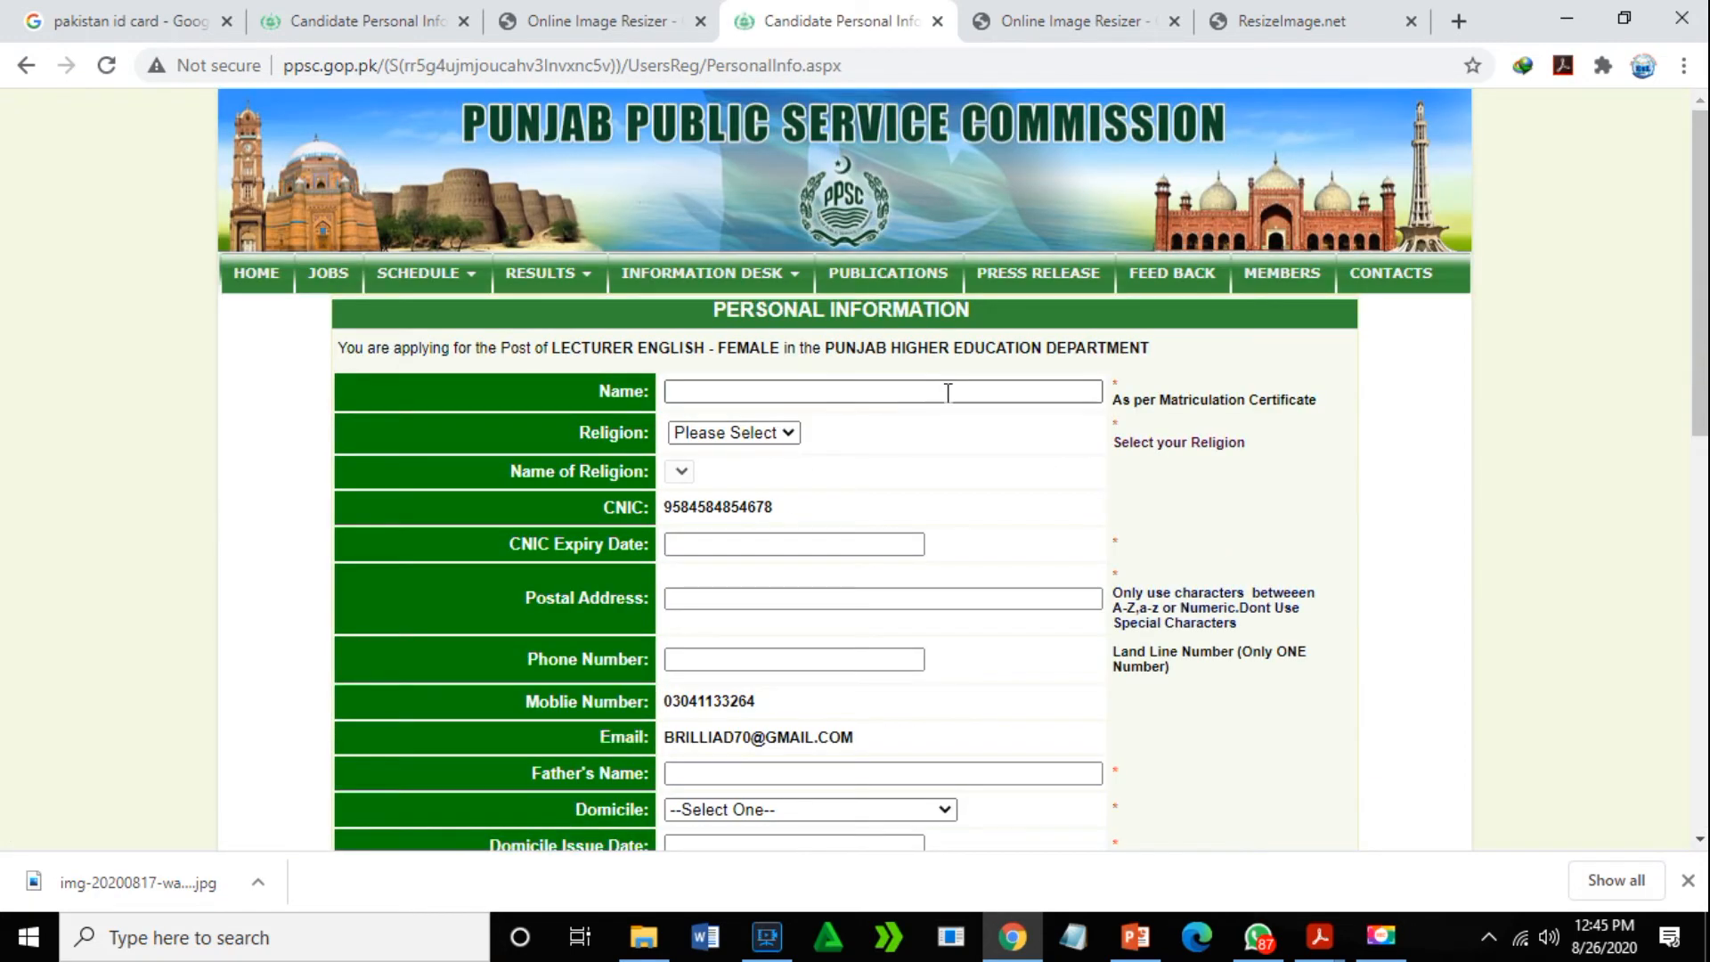
- Enter the applicant's name and set religion to Muslim
left_click(823, 390)
left_click(849, 395)
left_click(788, 425)
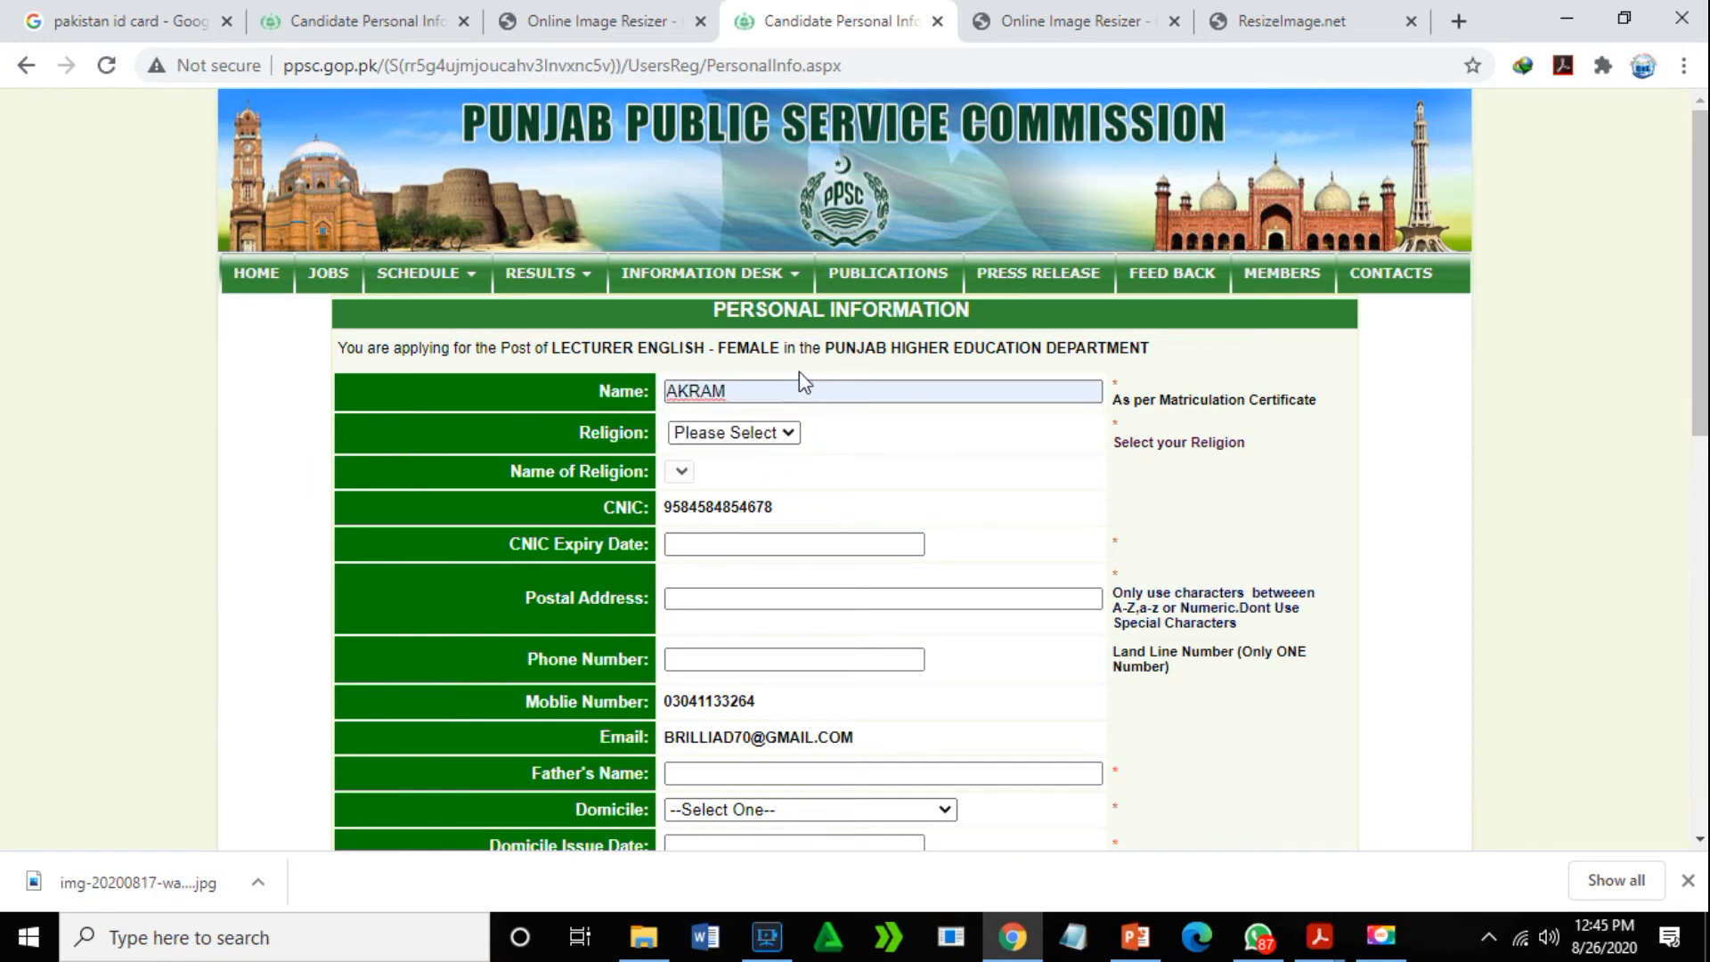
key("BackSpace")
key("BackSpace")
key("BackSpace")
key("BackSpace")
key("BackSpace")
key("BackSpace")
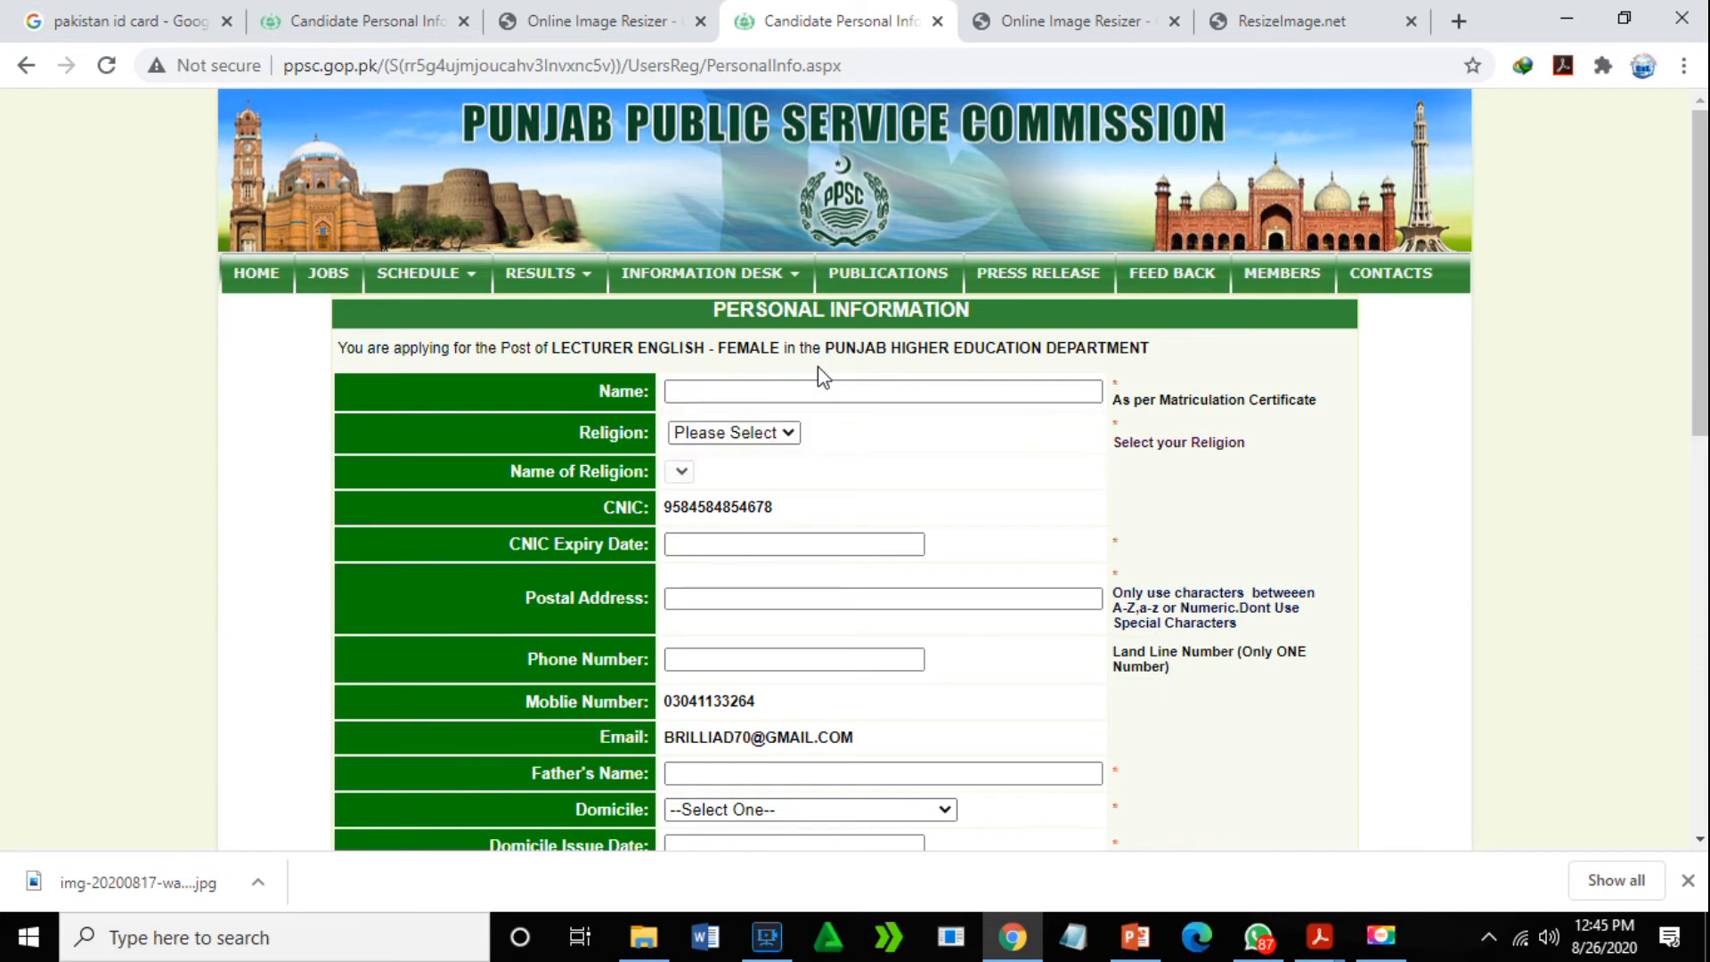
type("MARIA")
left_click(784, 431)
left_click(703, 476)
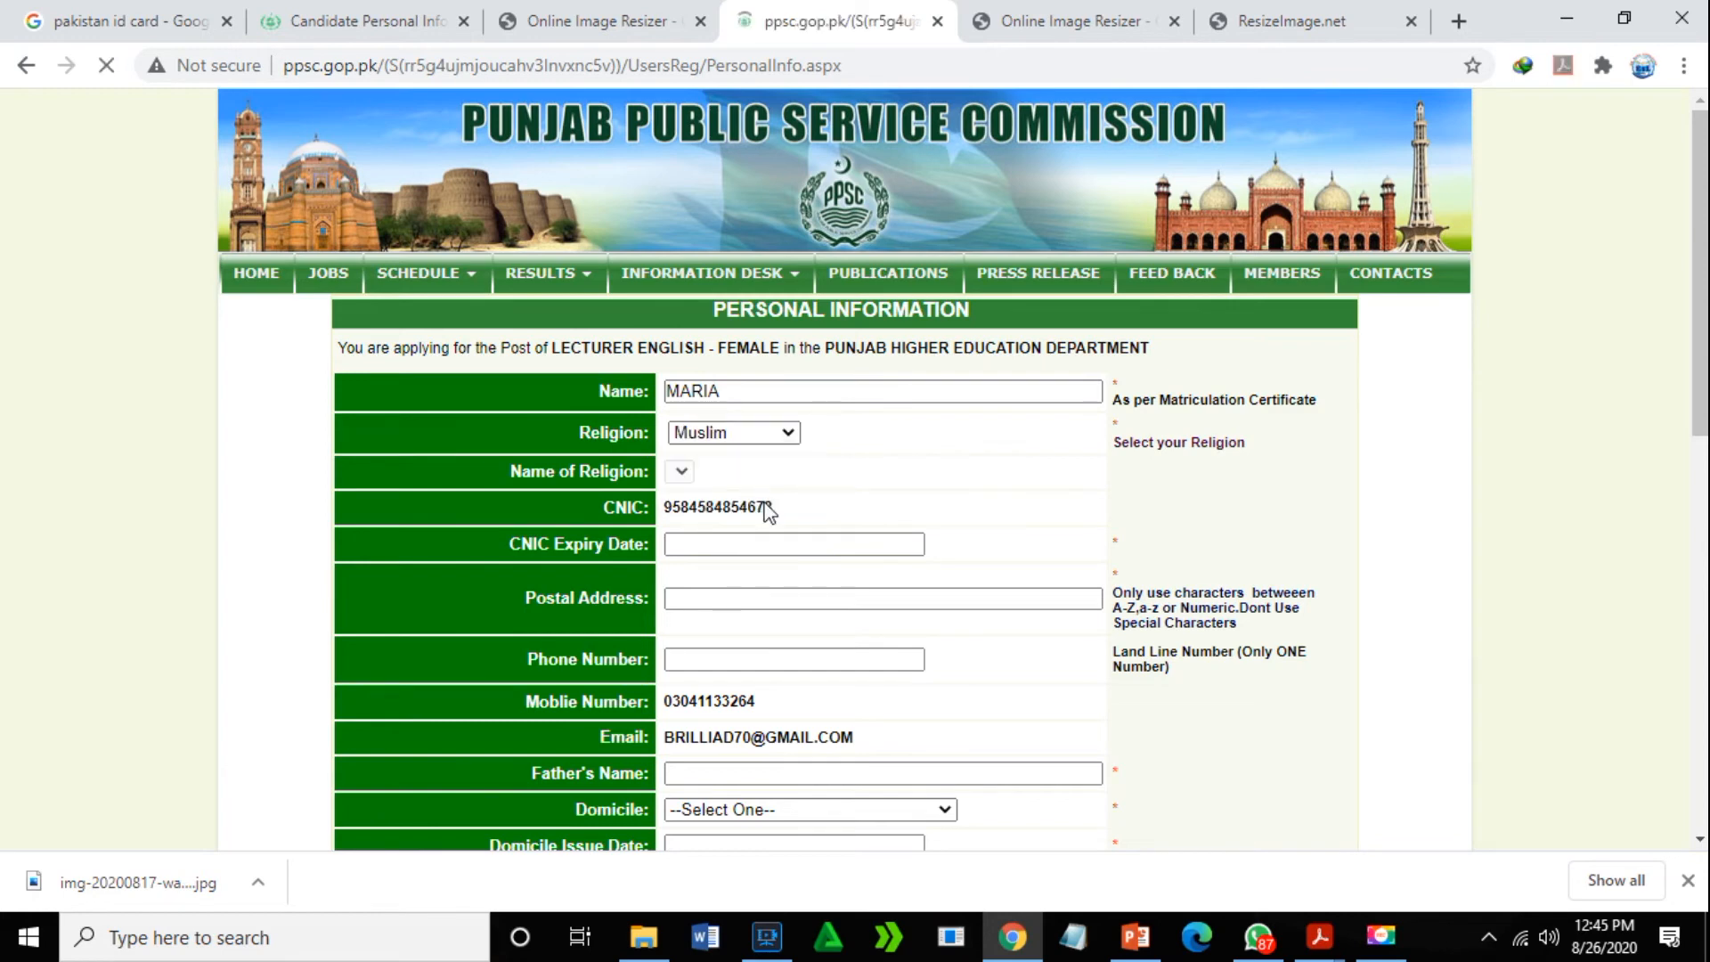
- Set the CNIC expiry date to 02-03-2021 using the date picker
left_click(745, 549)
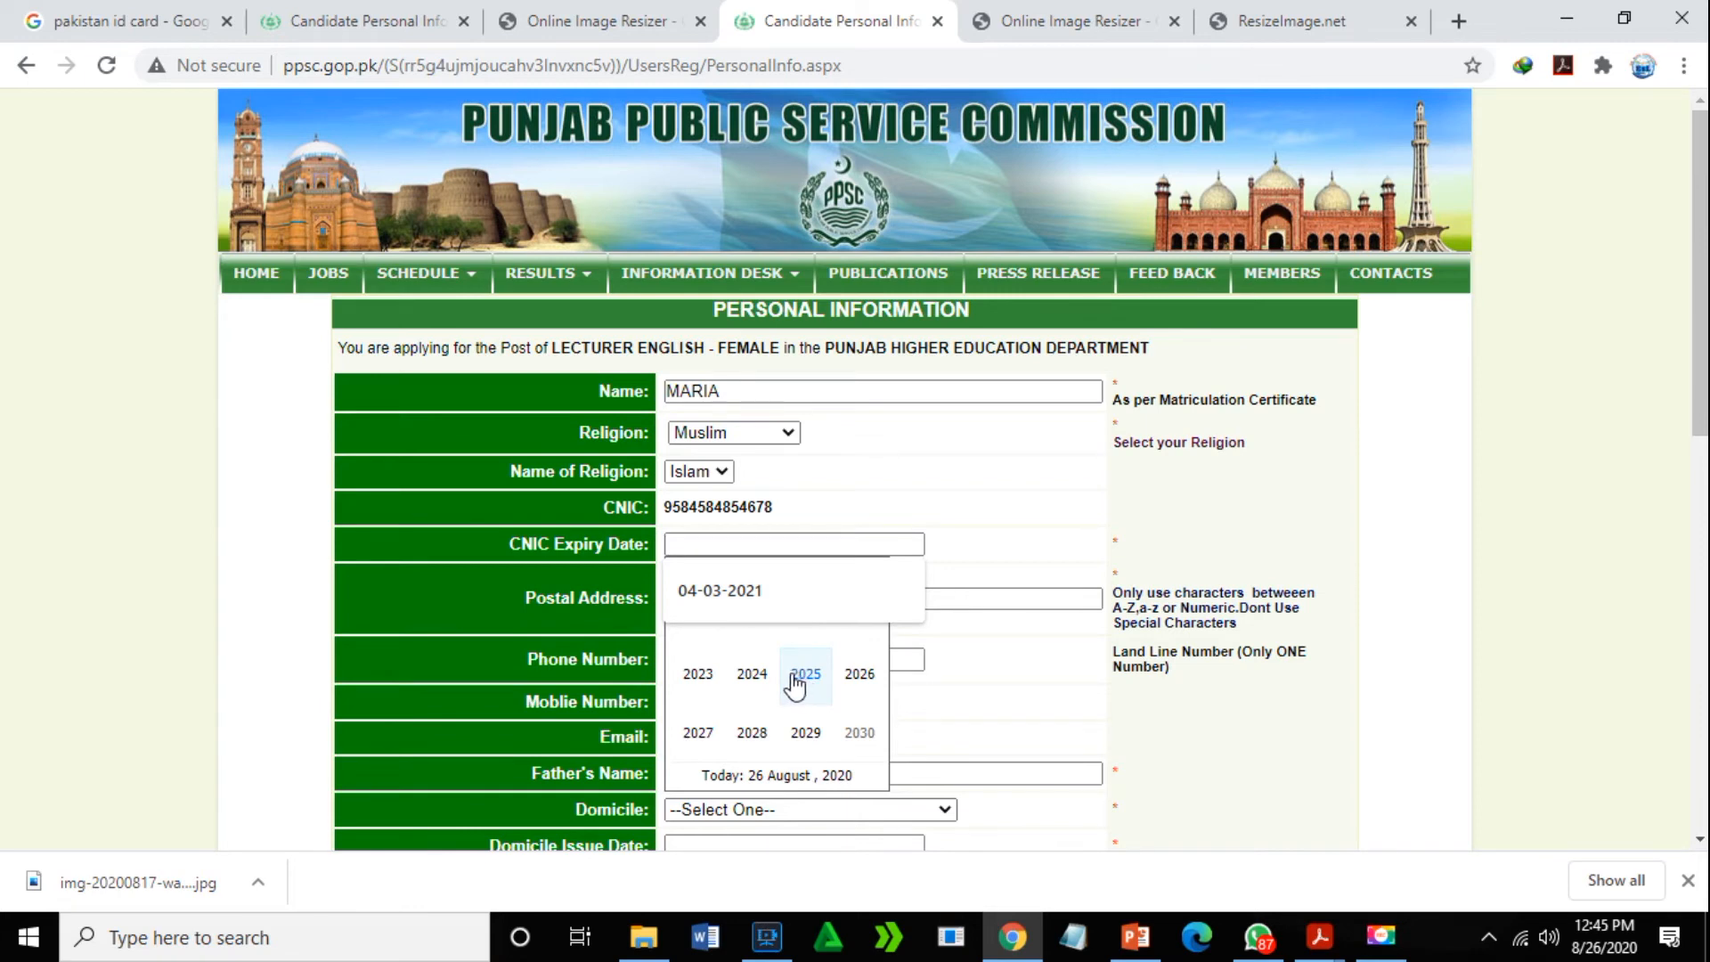
left_click(795, 677)
left_click(773, 573)
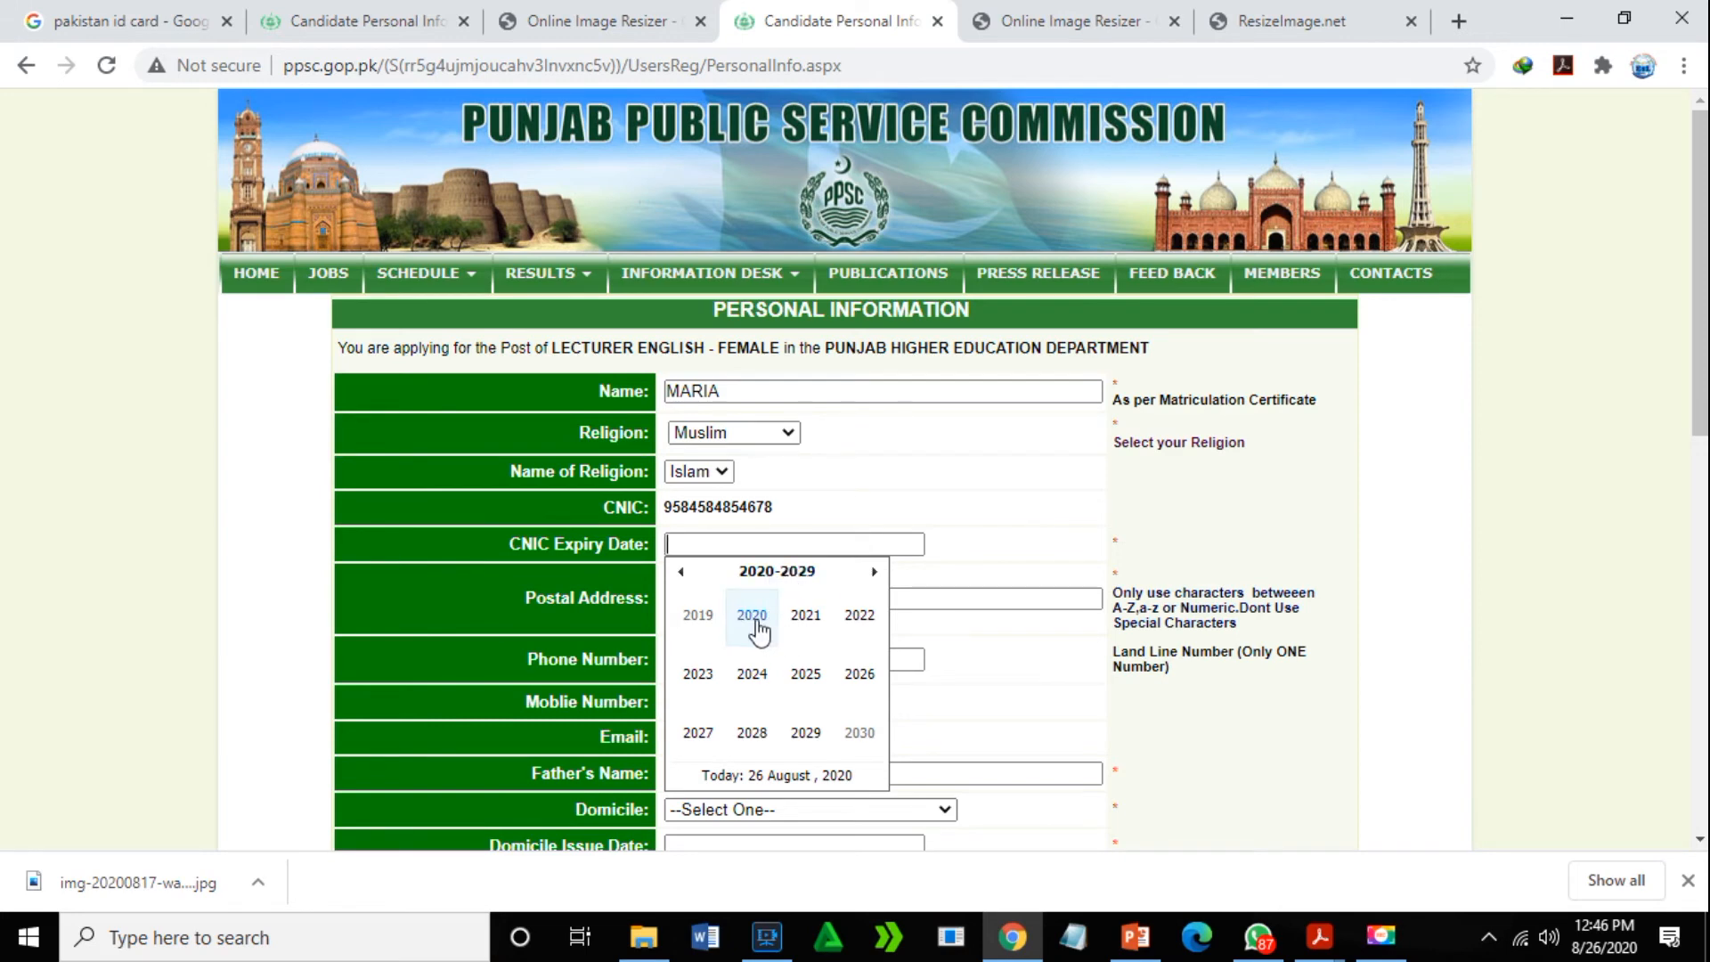
left_click(807, 617)
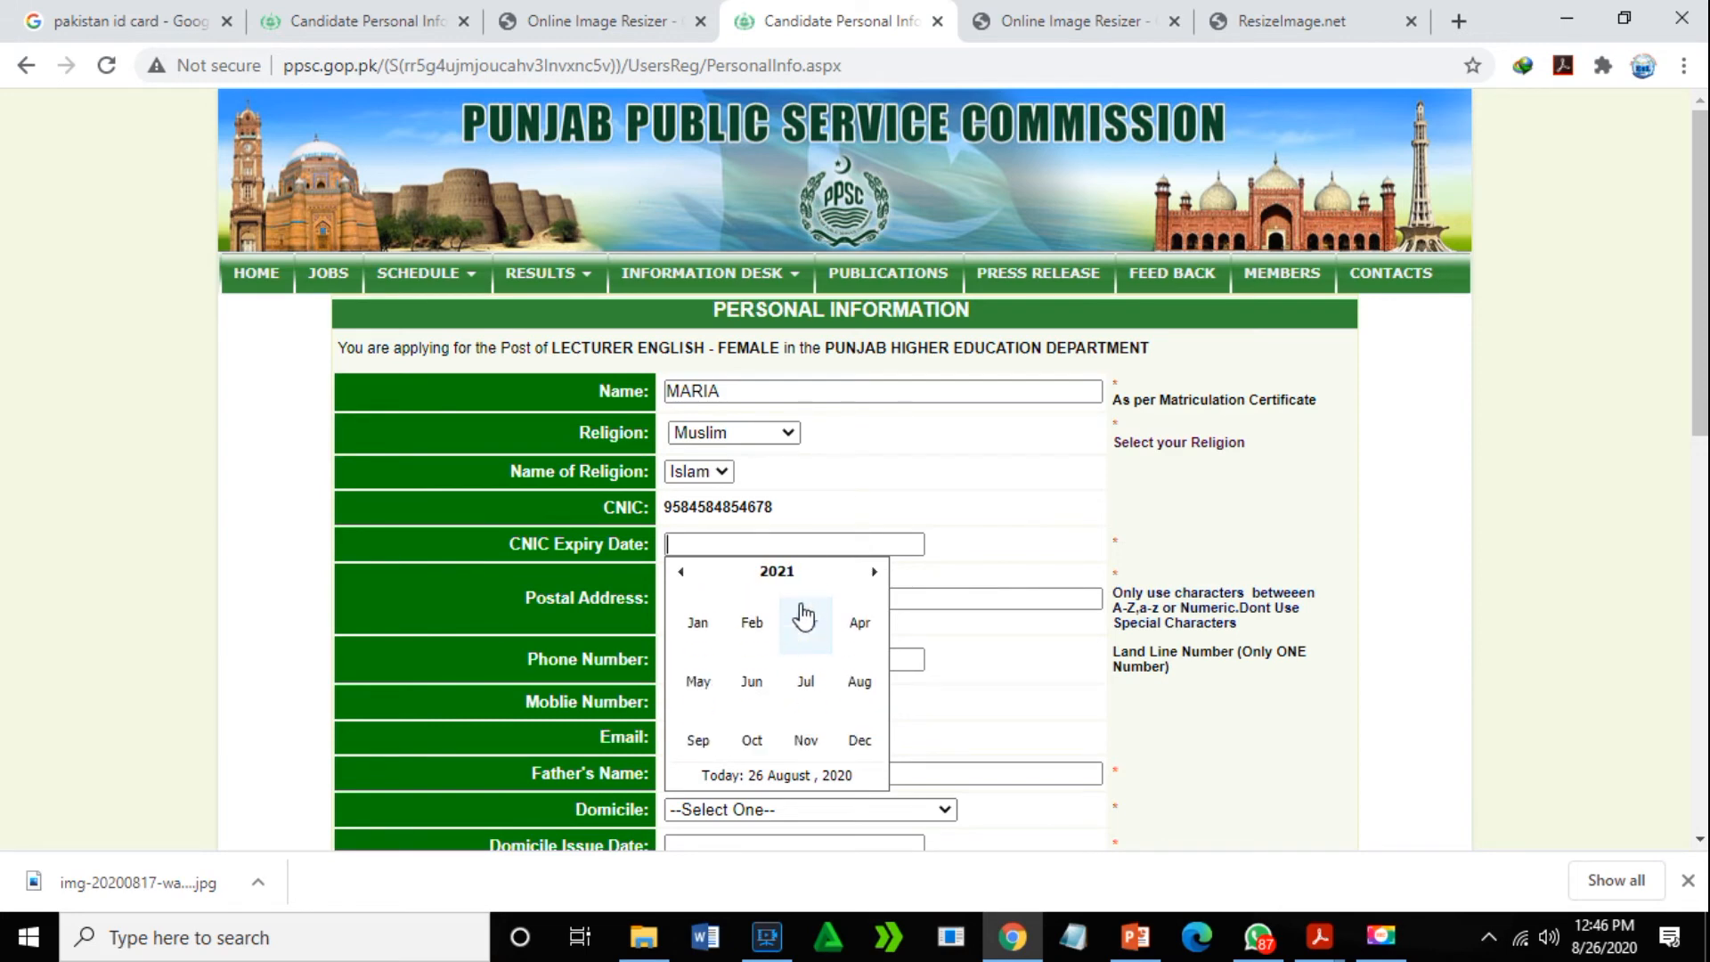
left_click(805, 616)
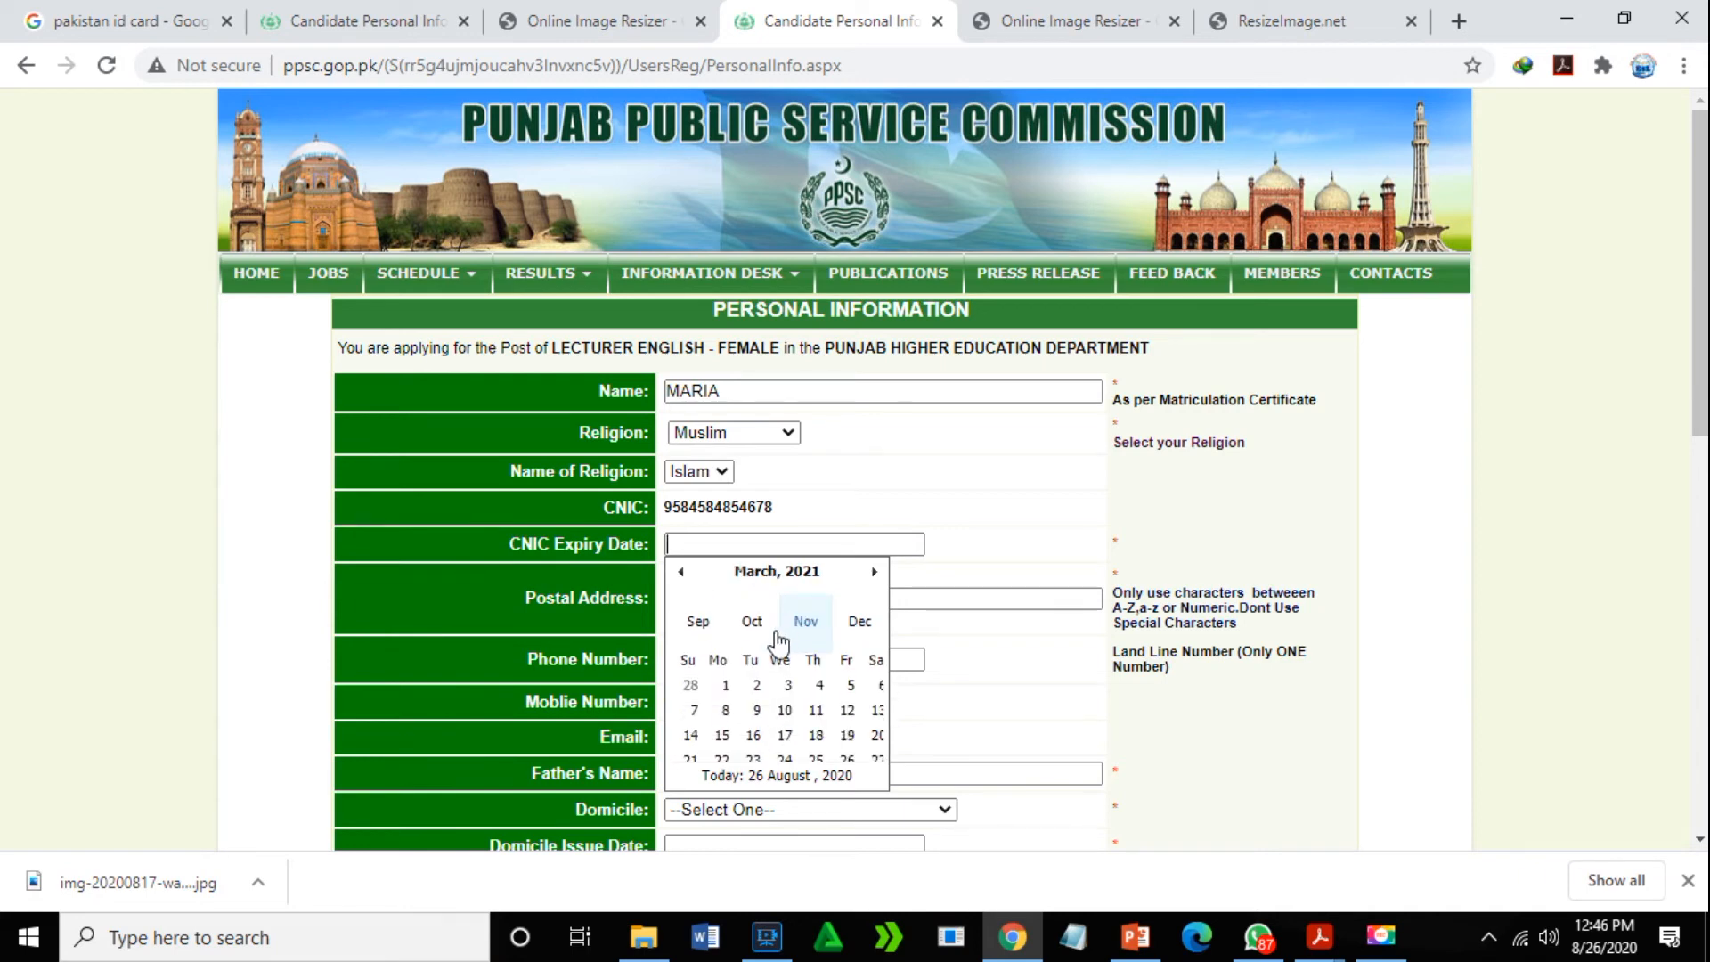
left_click(756, 621)
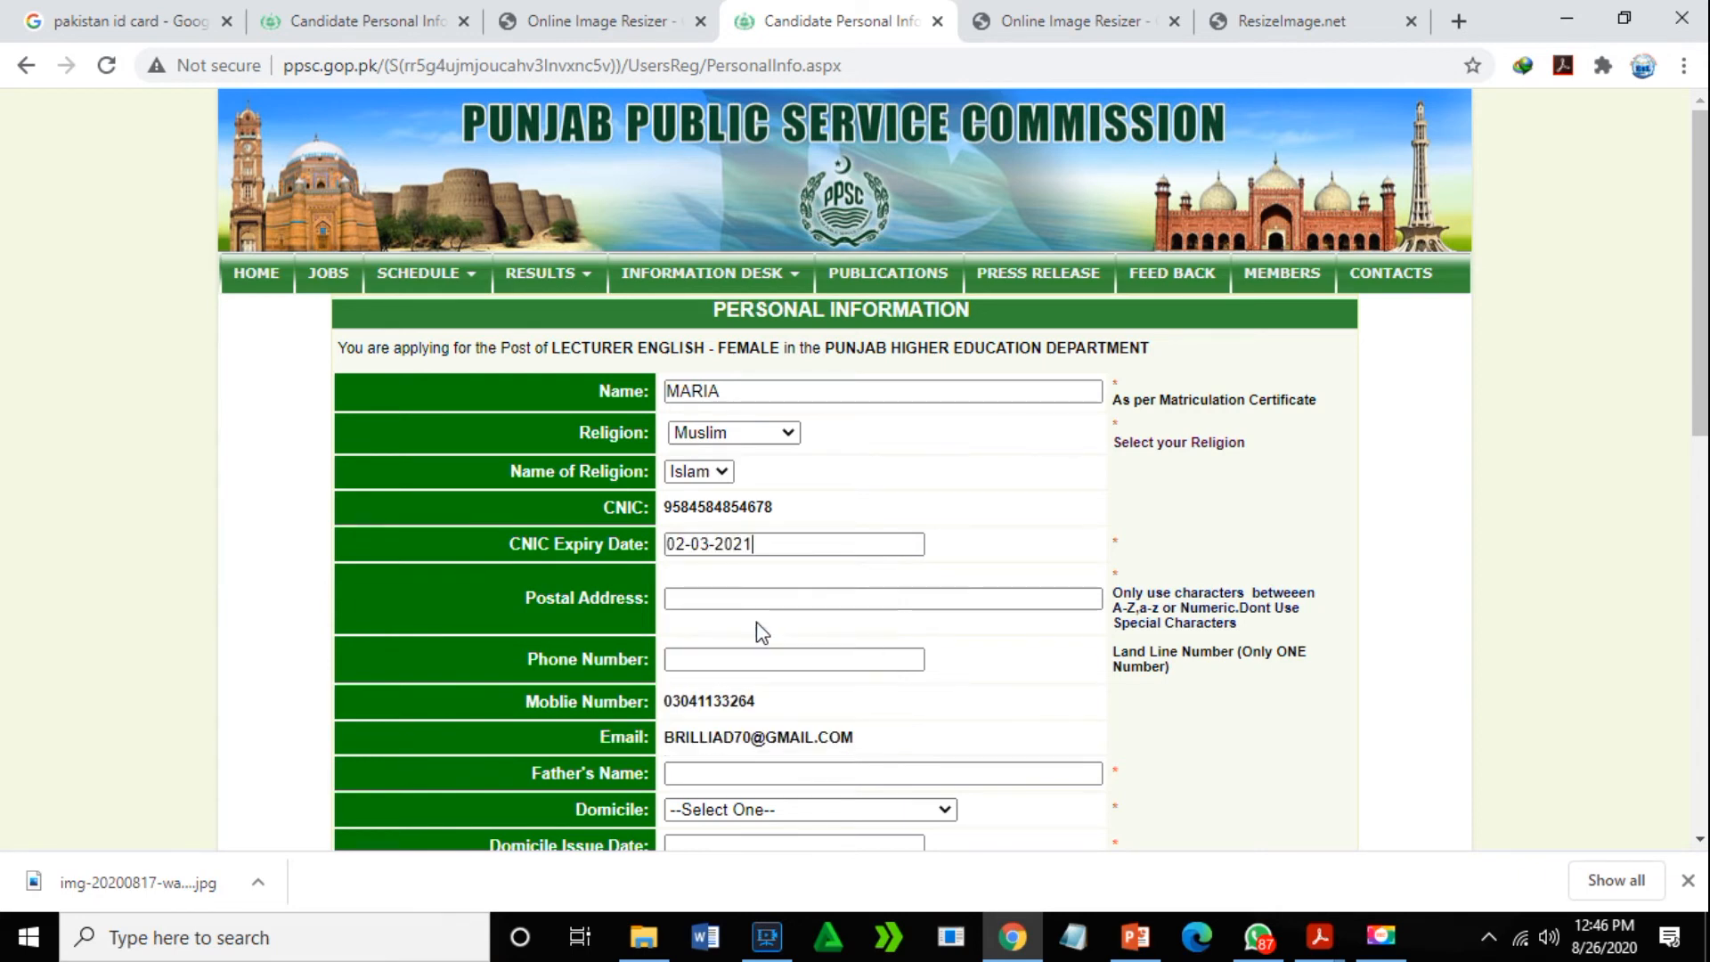
- Fill the postal address and phone number from saved autofill suggestions
left_click(760, 596)
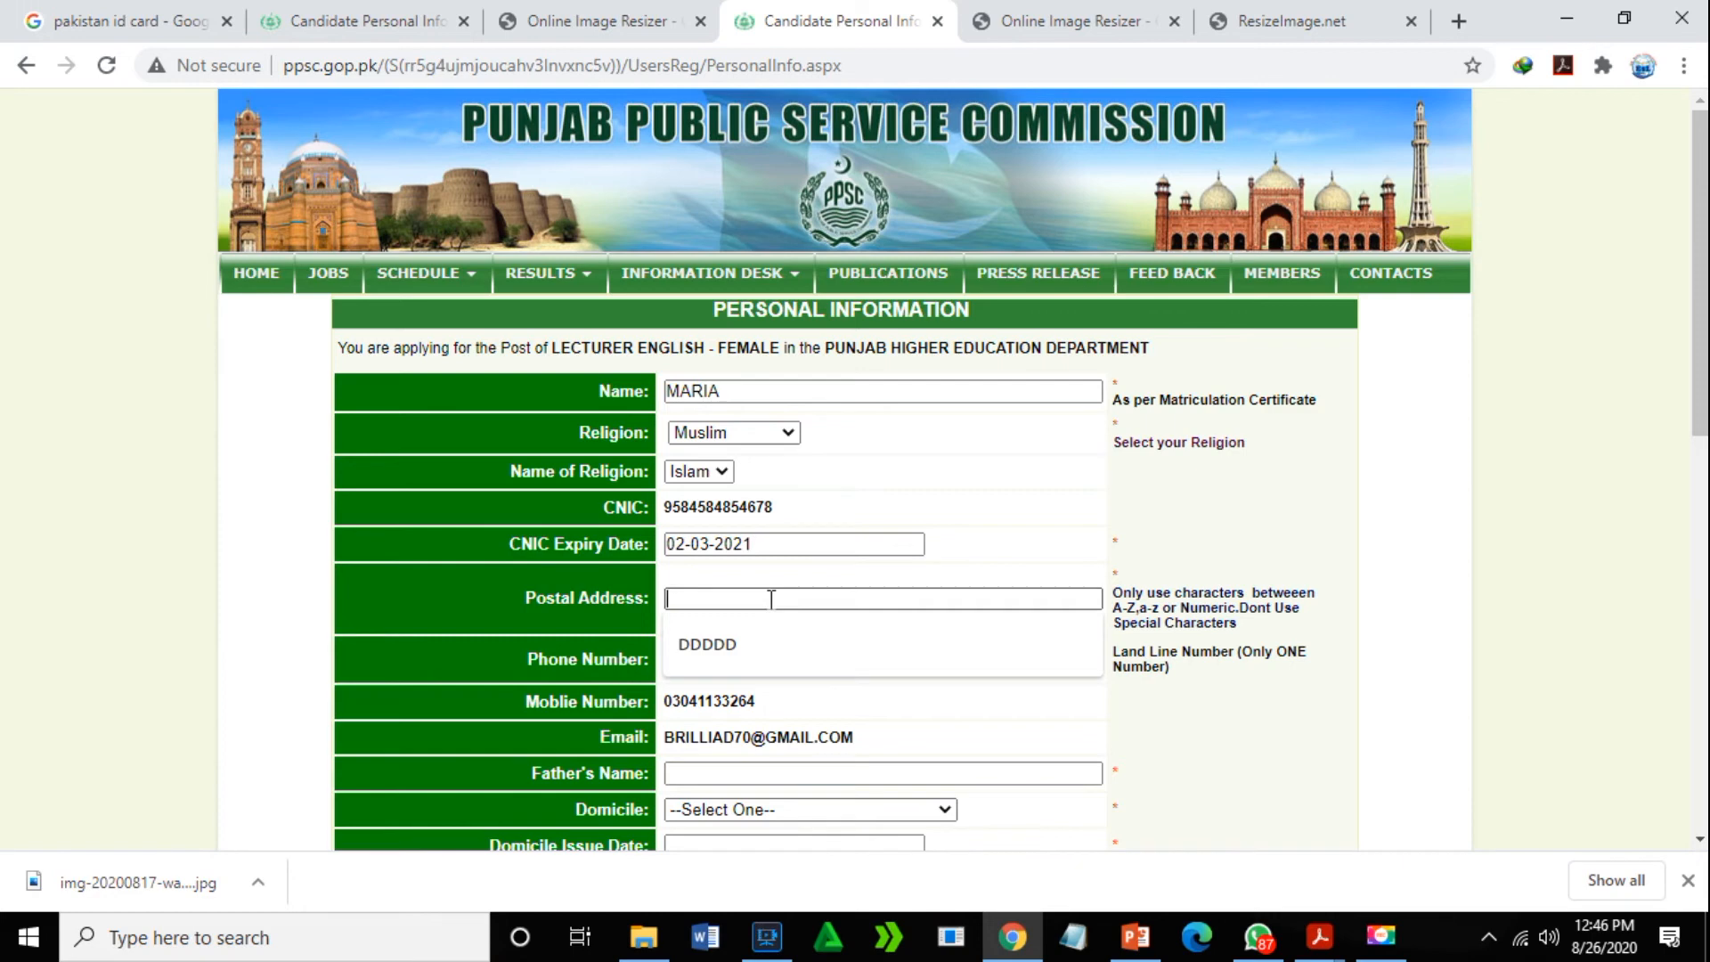
left_click(737, 652)
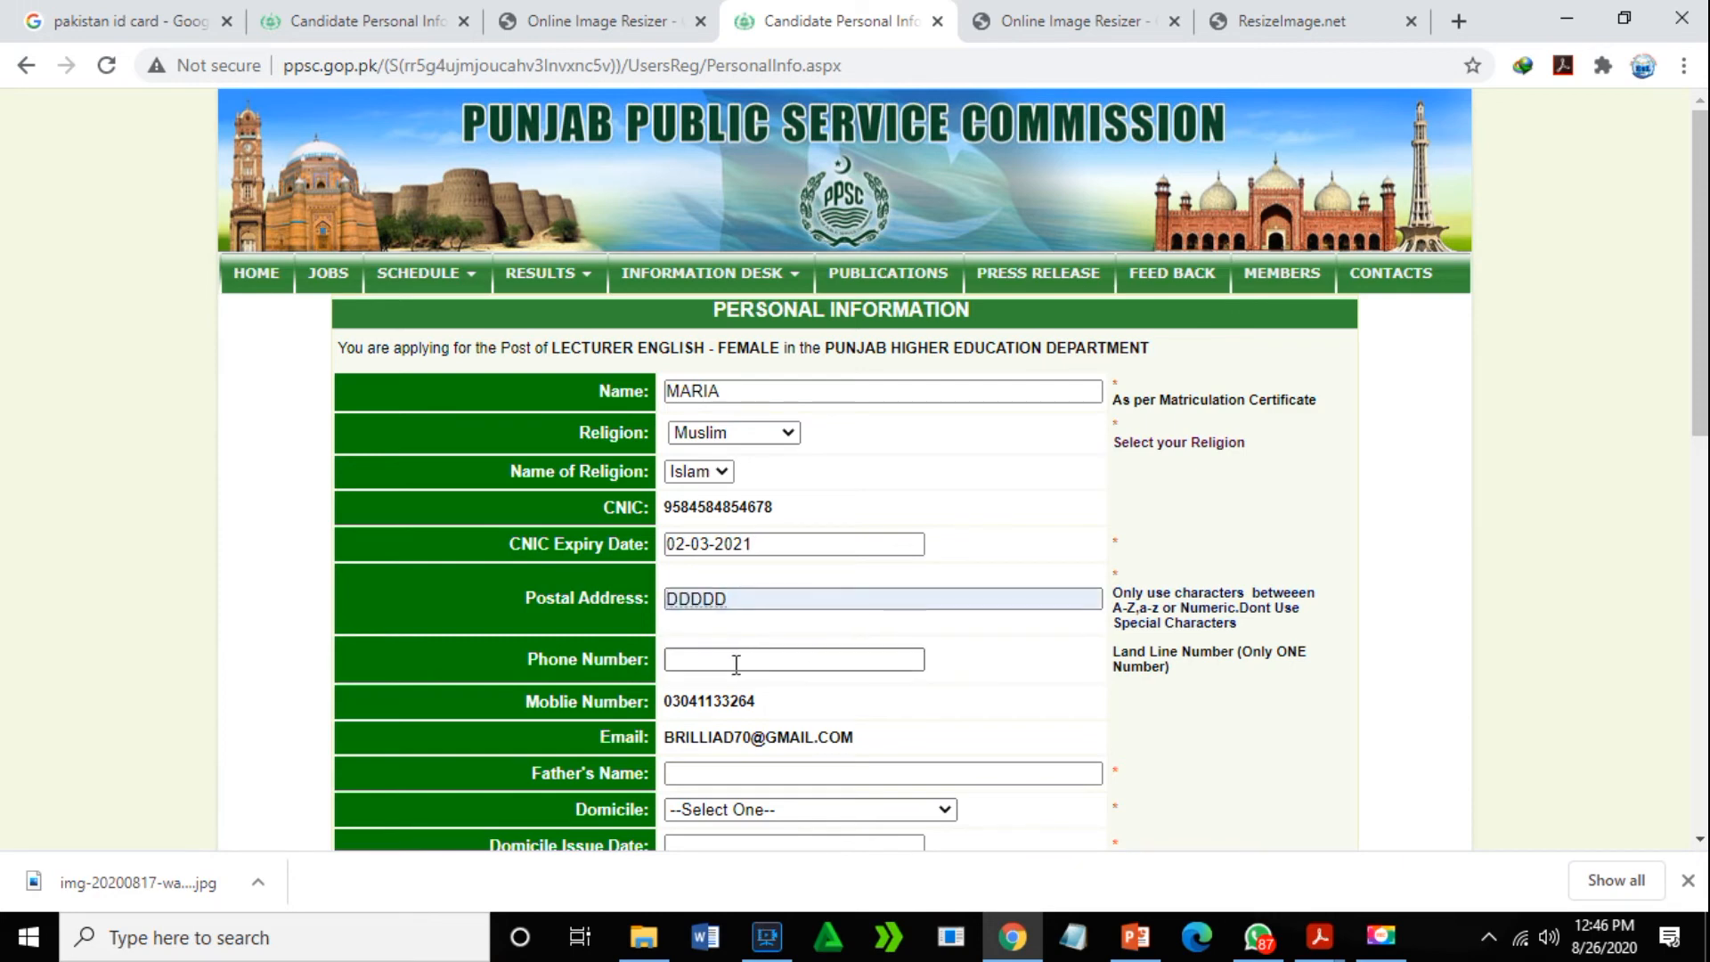
left_click(741, 661)
left_click(725, 704)
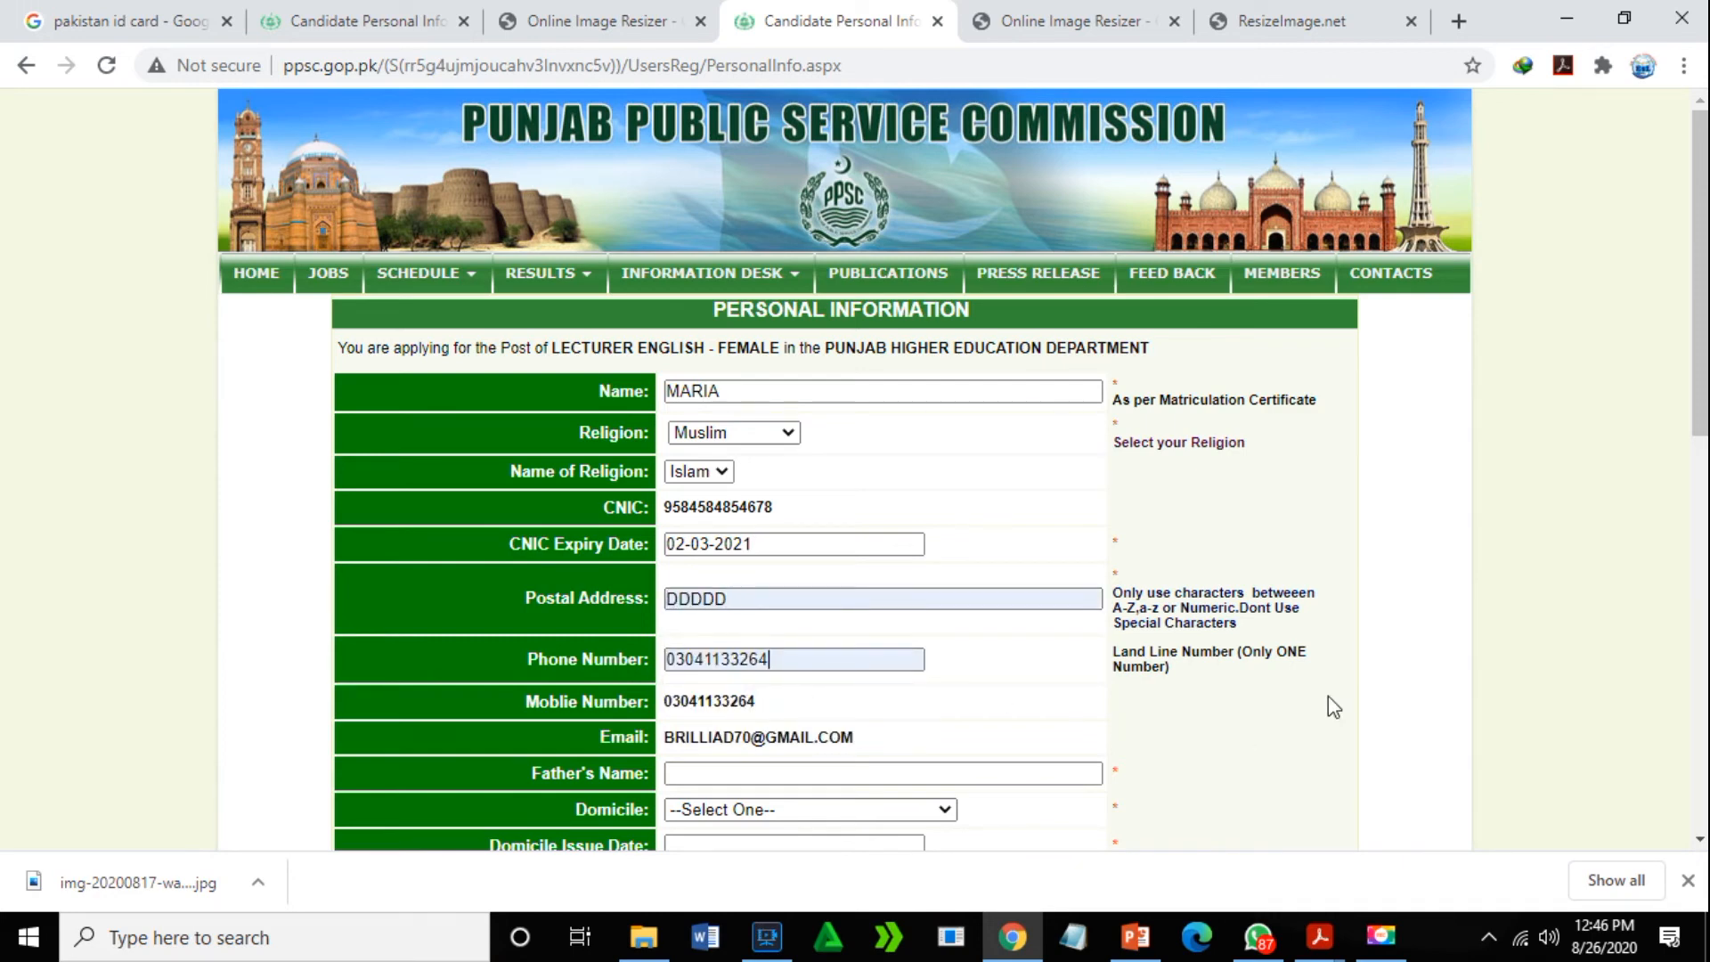
left_click_drag(1695, 361, 1697, 496)
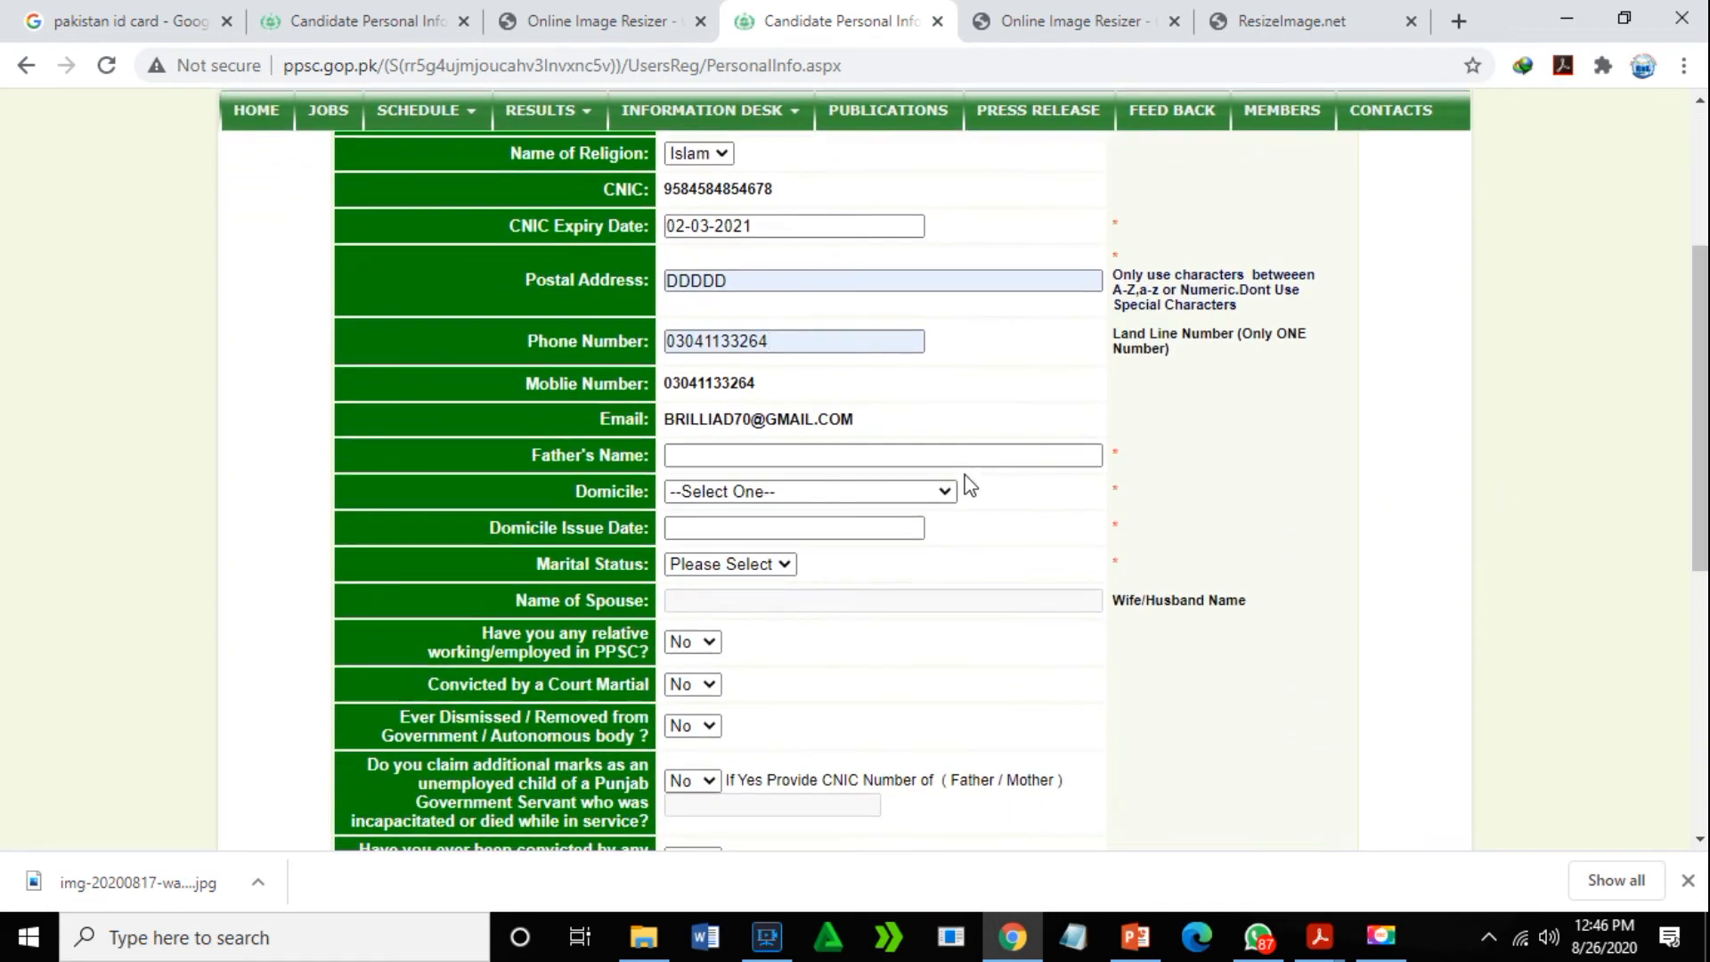
- Autofill the father's name, set domicile to Chiniot with issue date 26-03-2025
left_click(774, 455)
left_click(734, 508)
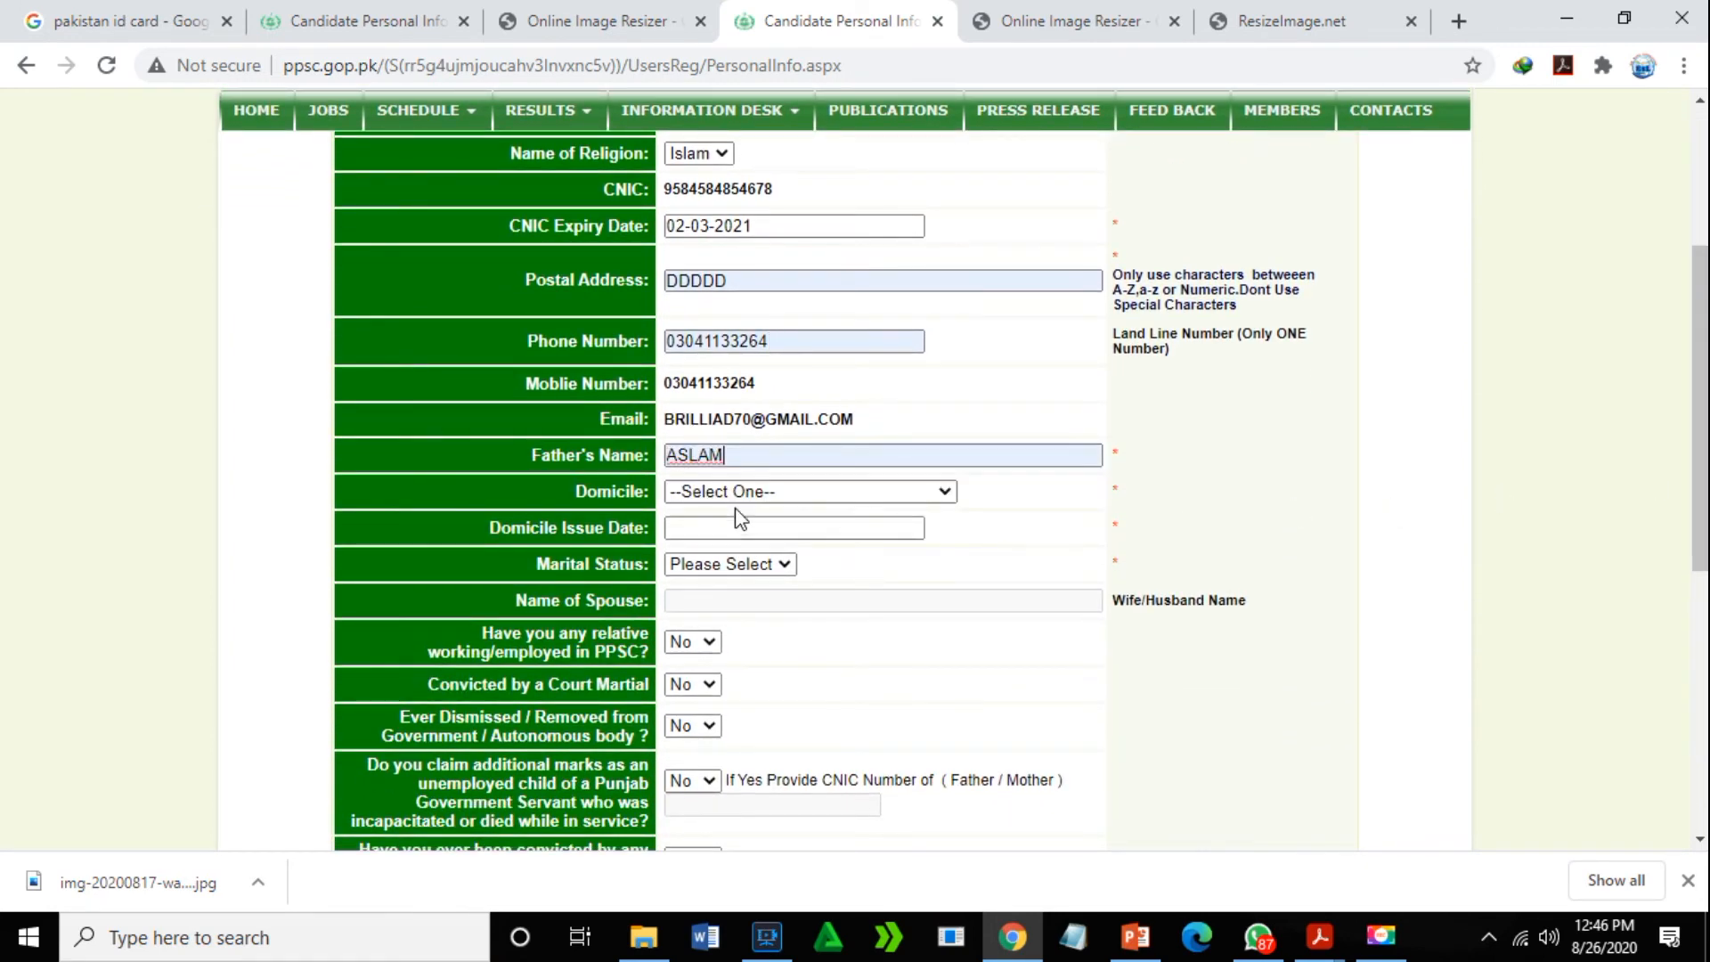
left_click(819, 493)
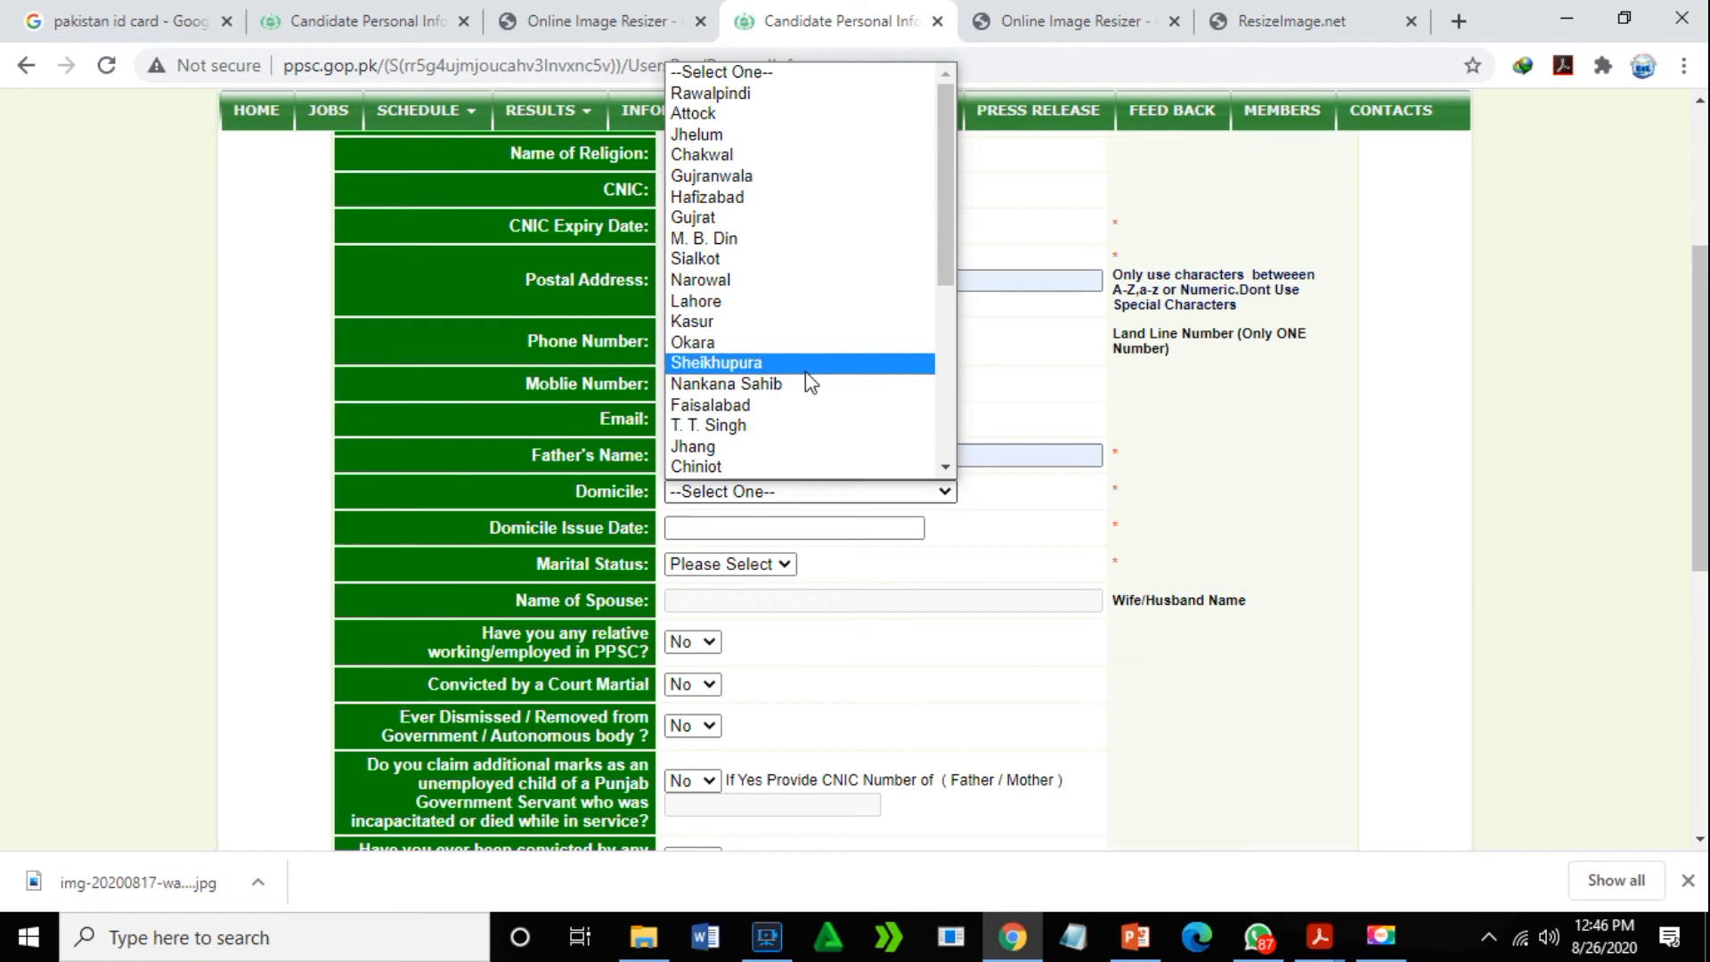
left_click(777, 466)
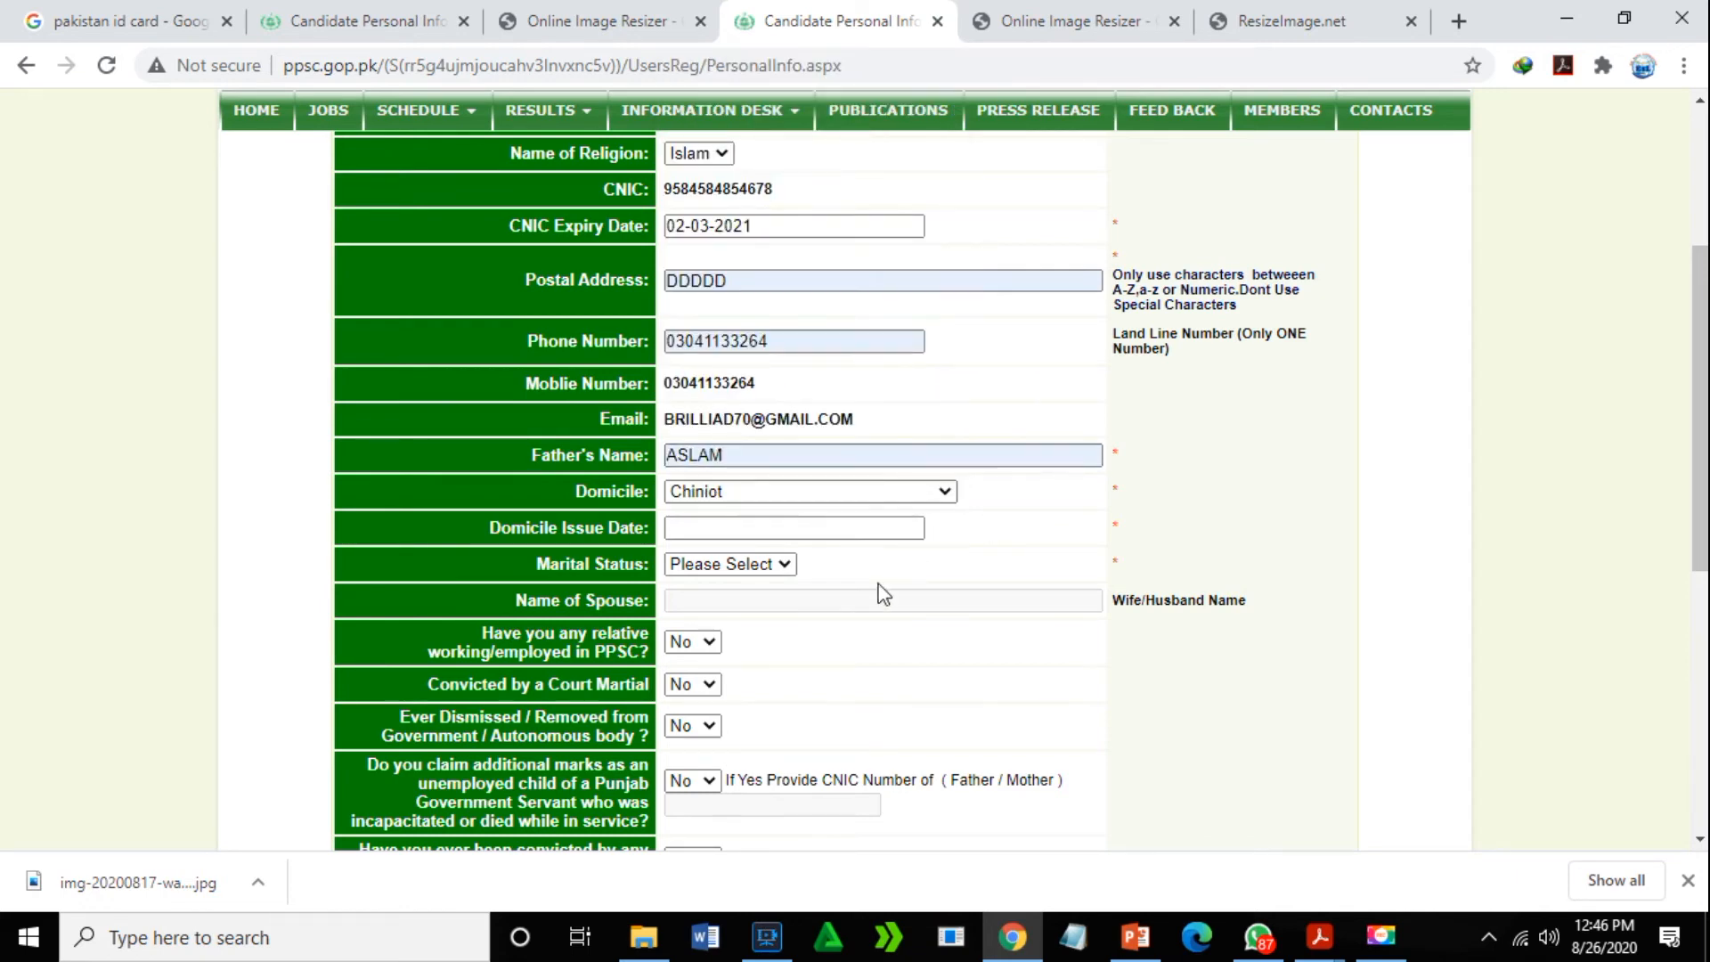
left_click(899, 528)
left_click(747, 575)
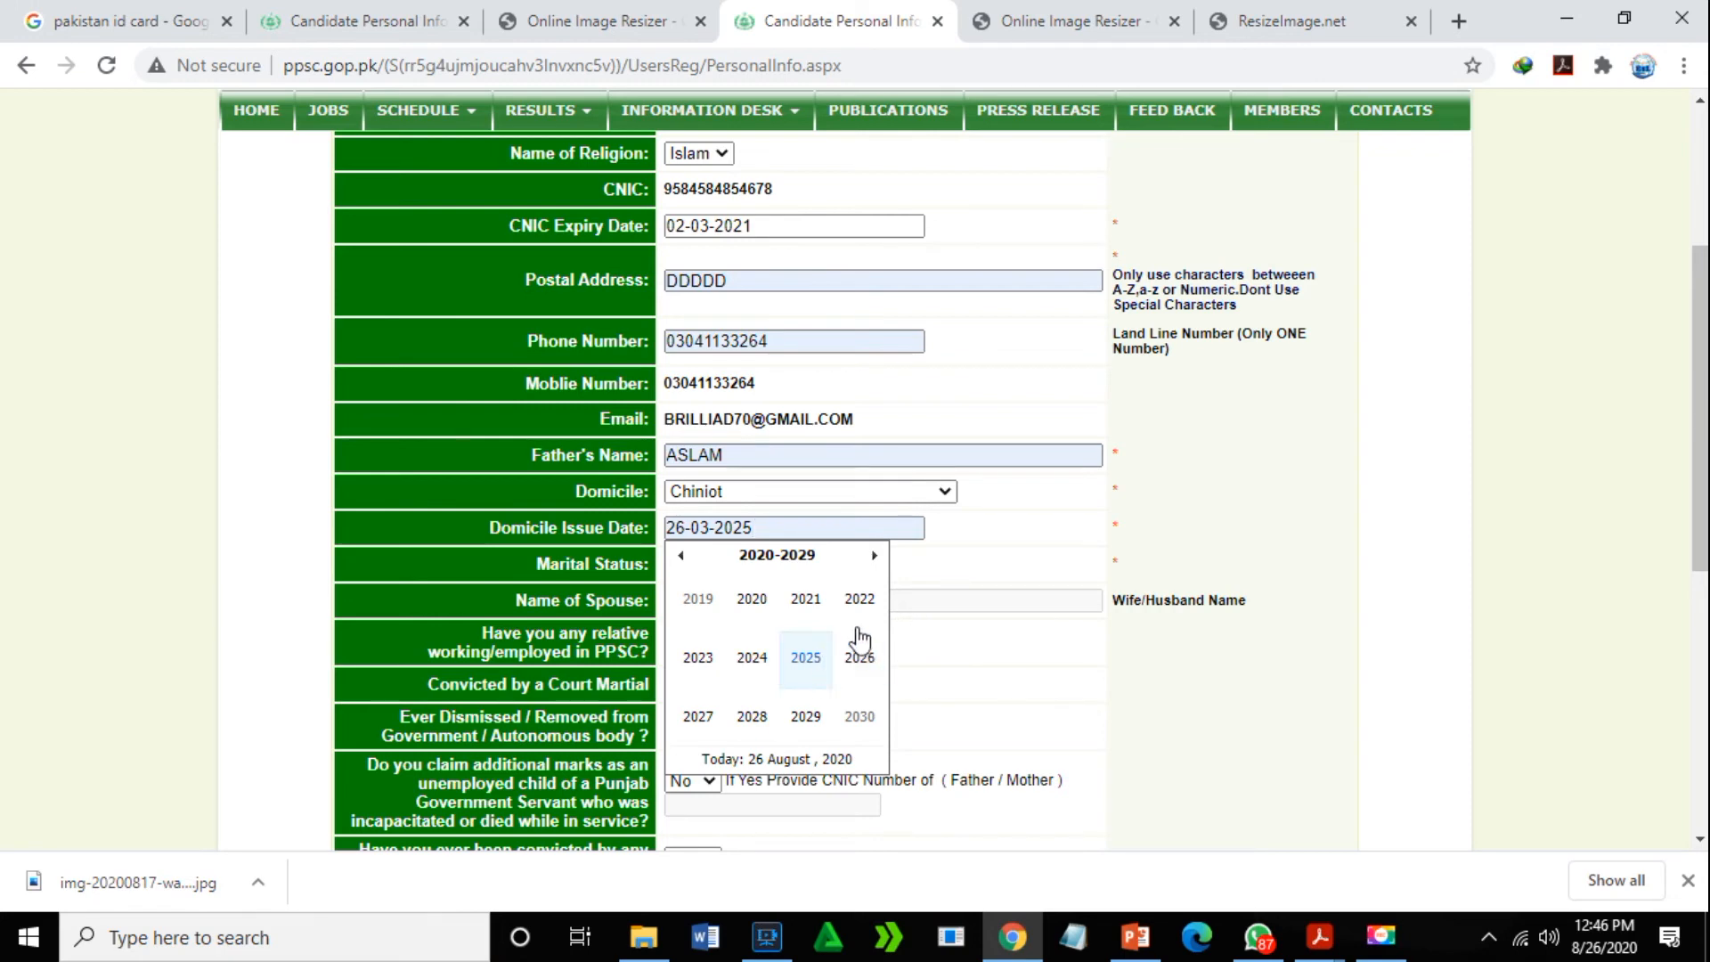
left_click(946, 605)
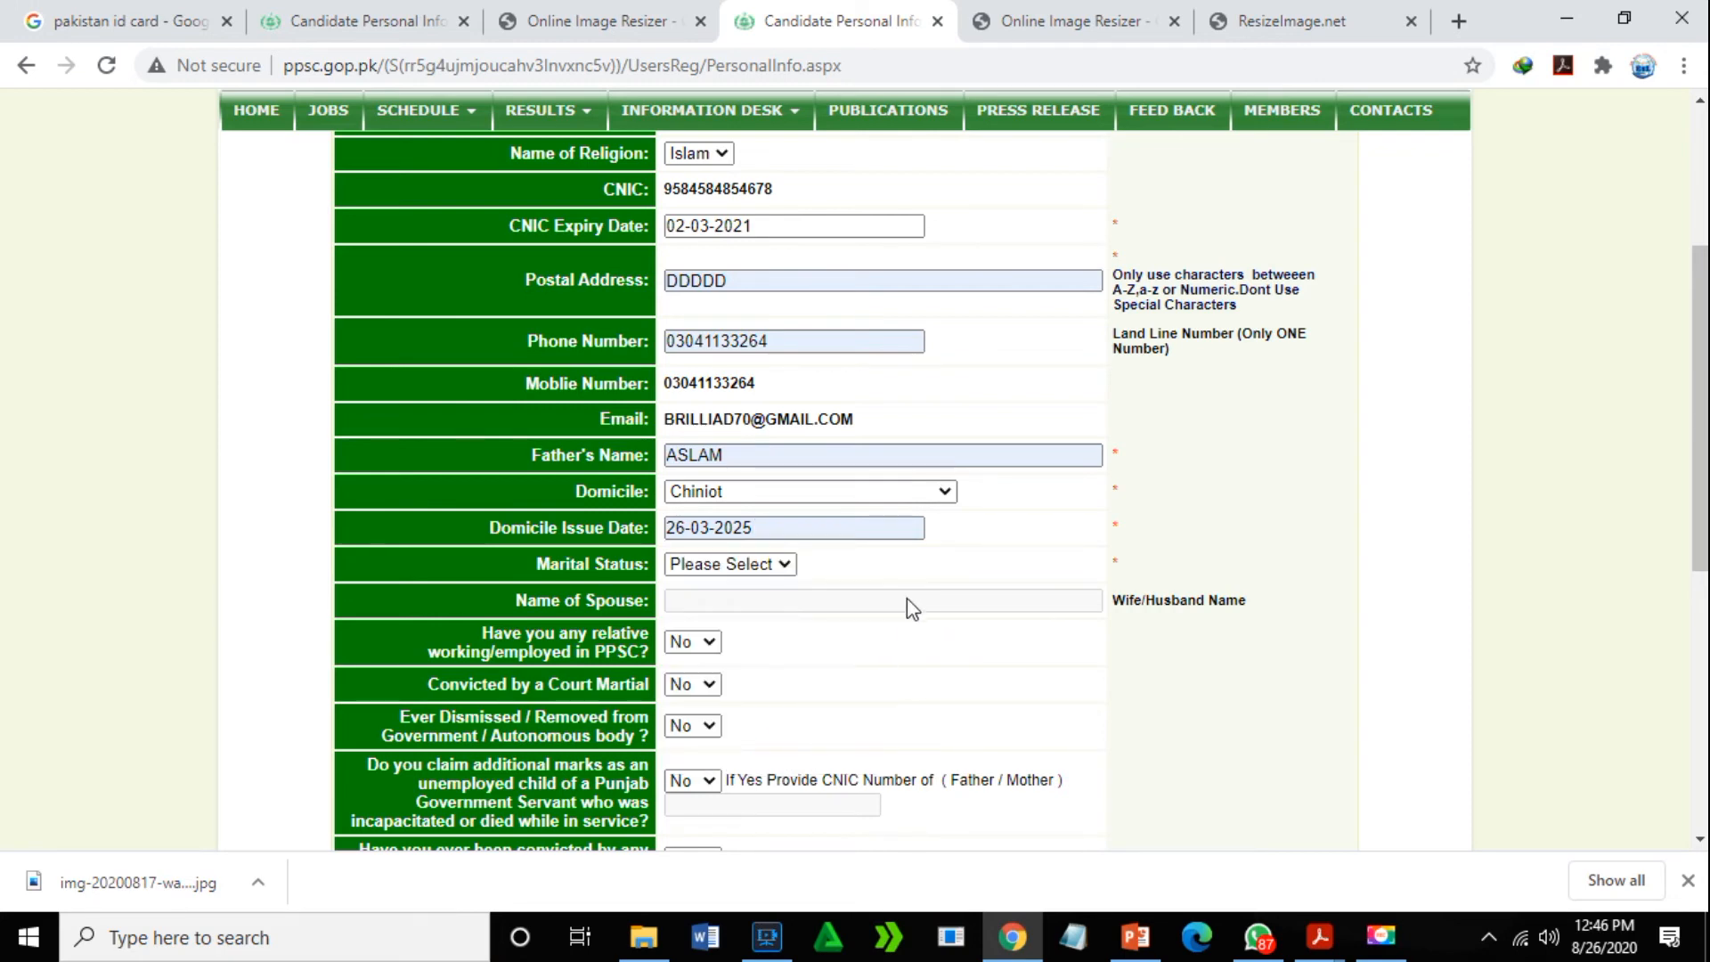
- Set marital status to Single and review the rest of the form
left_click(785, 568)
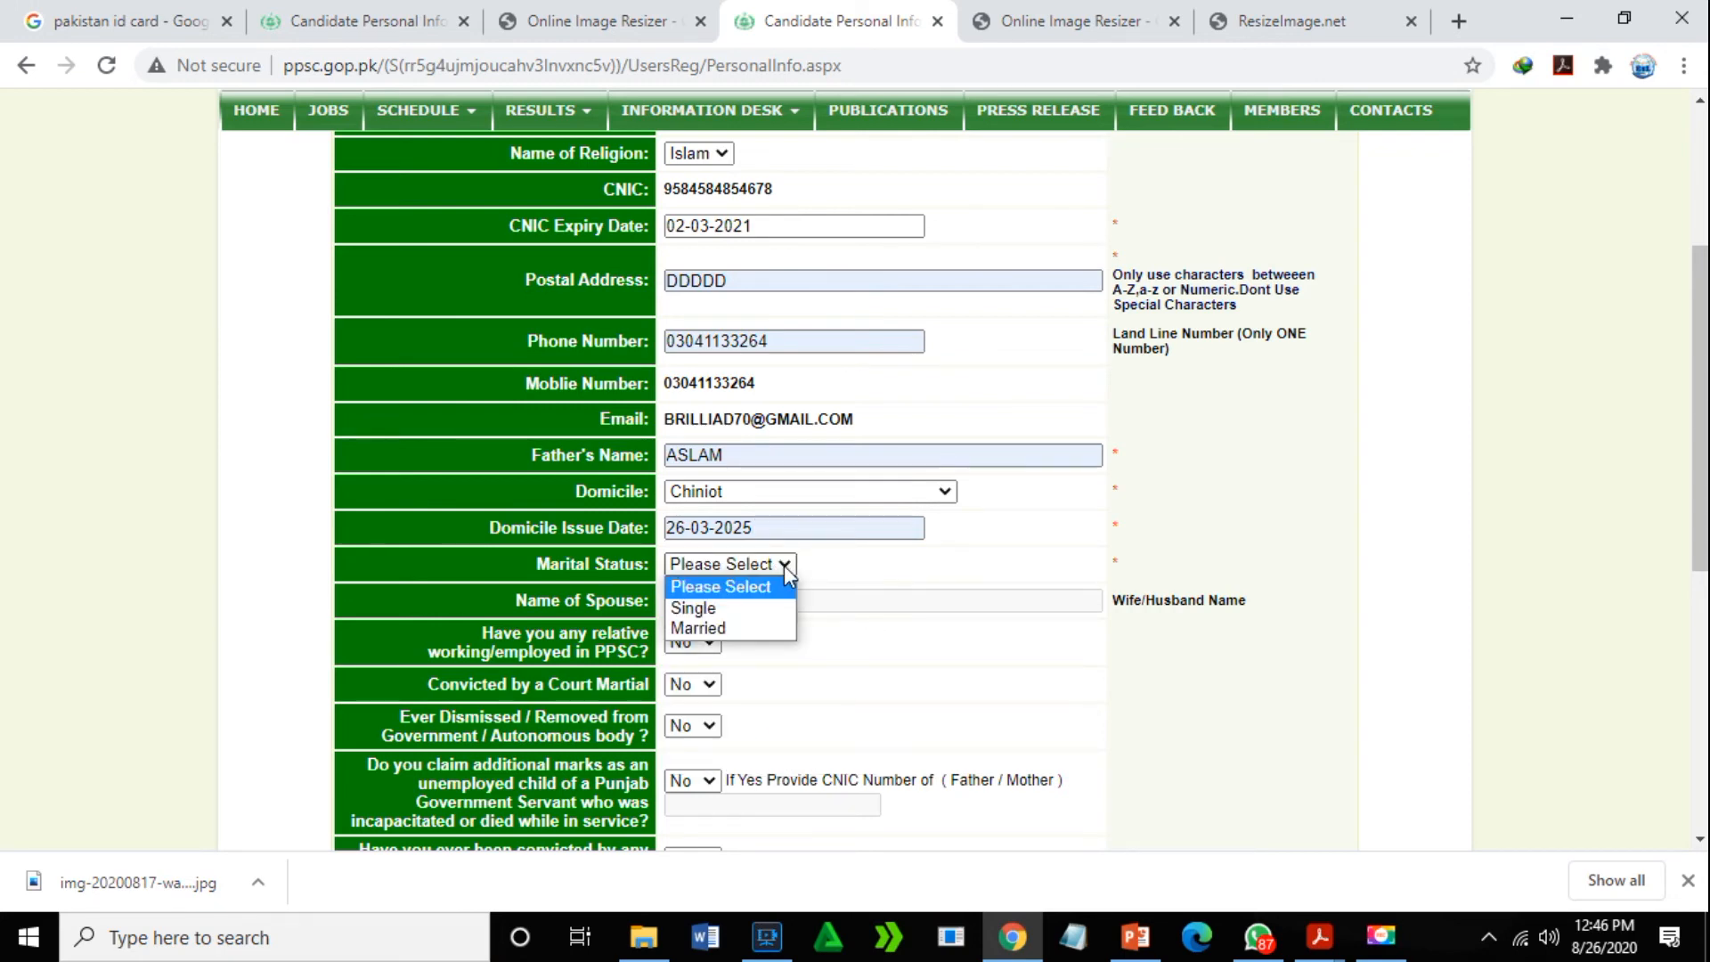
left_click(763, 610)
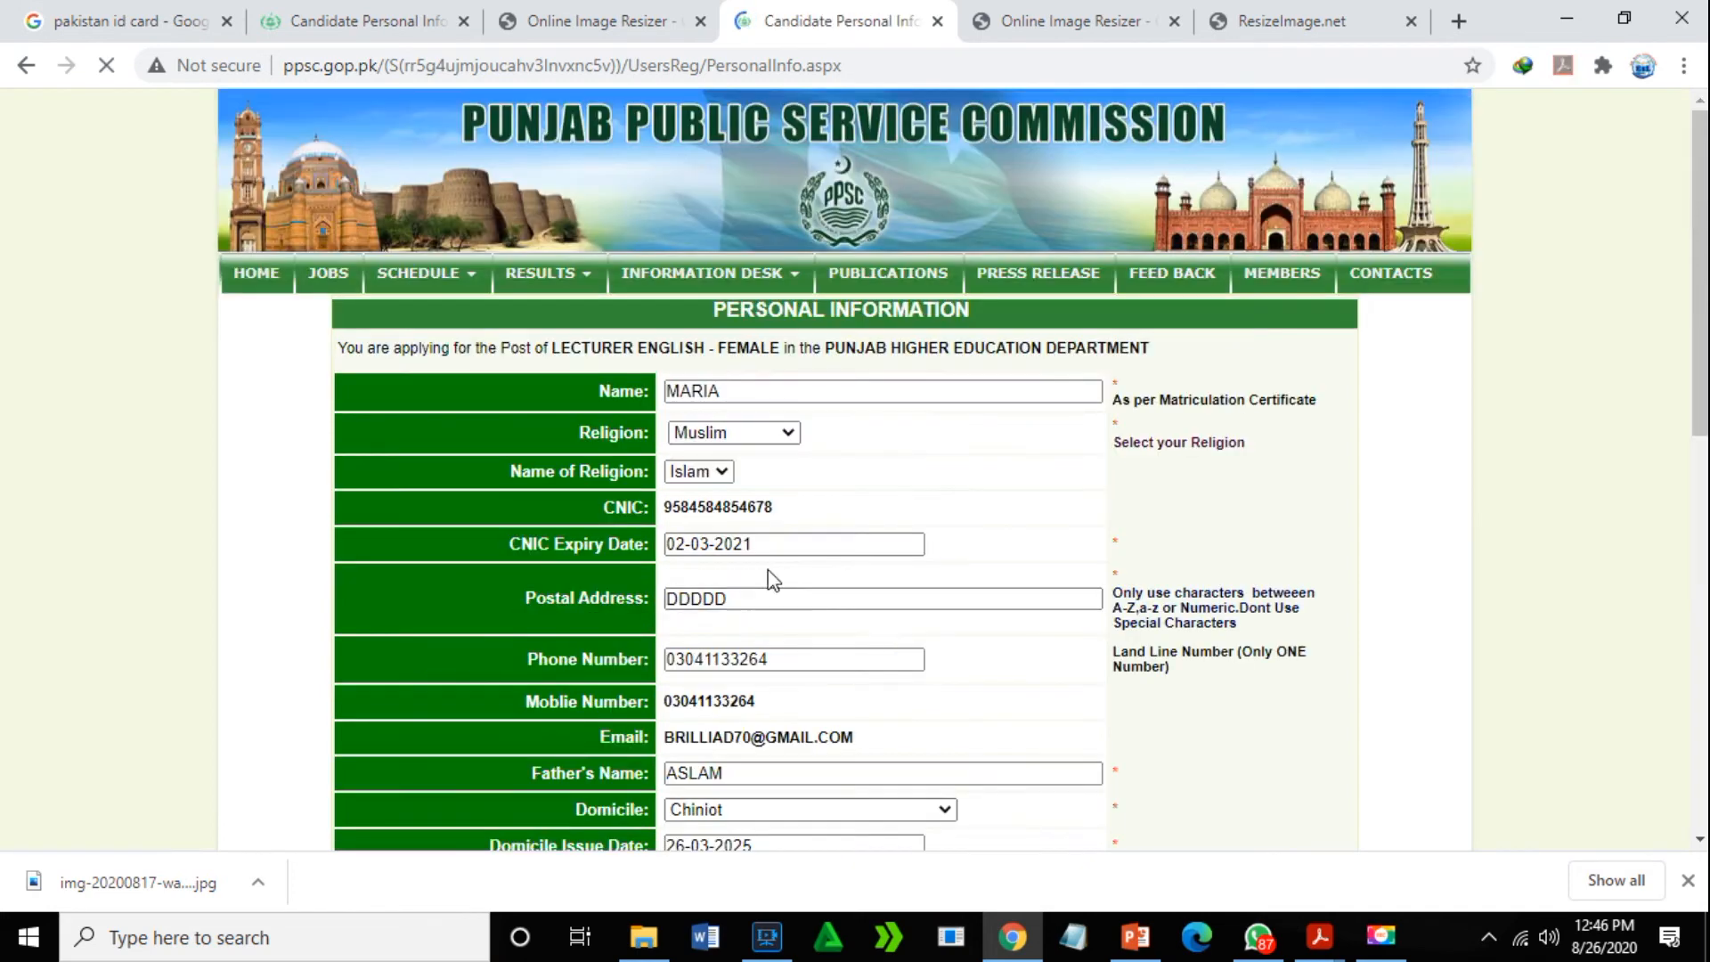
left_click_drag(1703, 347, 1705, 718)
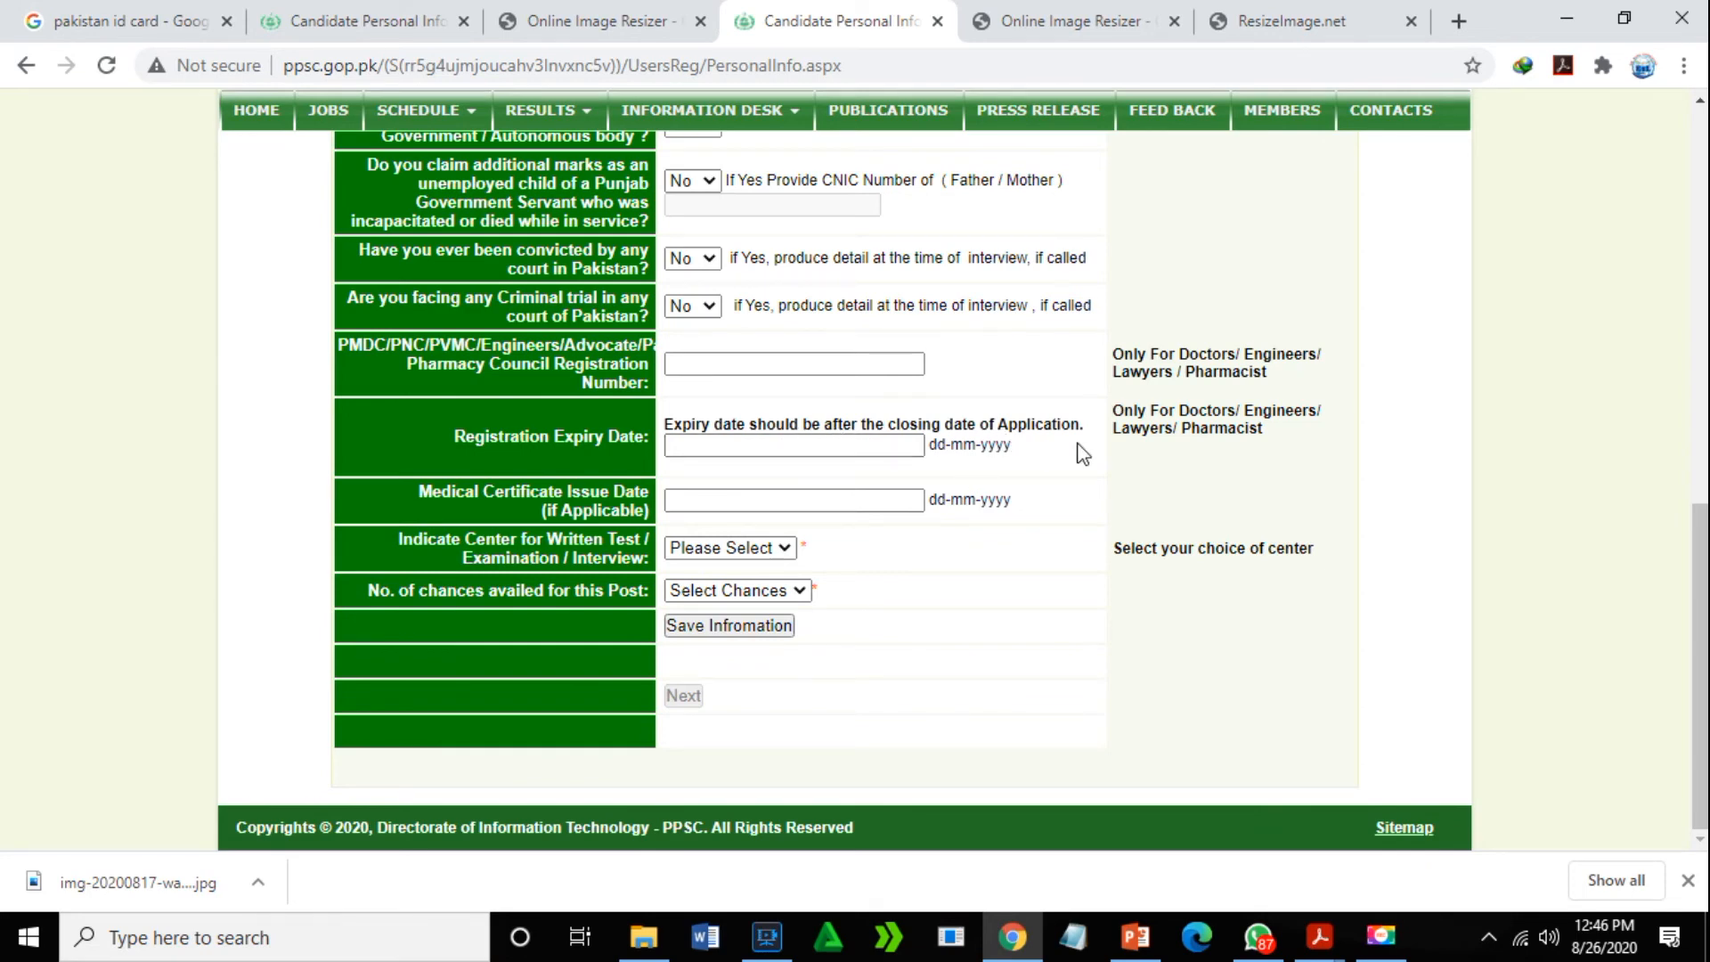
scroll(1702, 499, "up", 1)
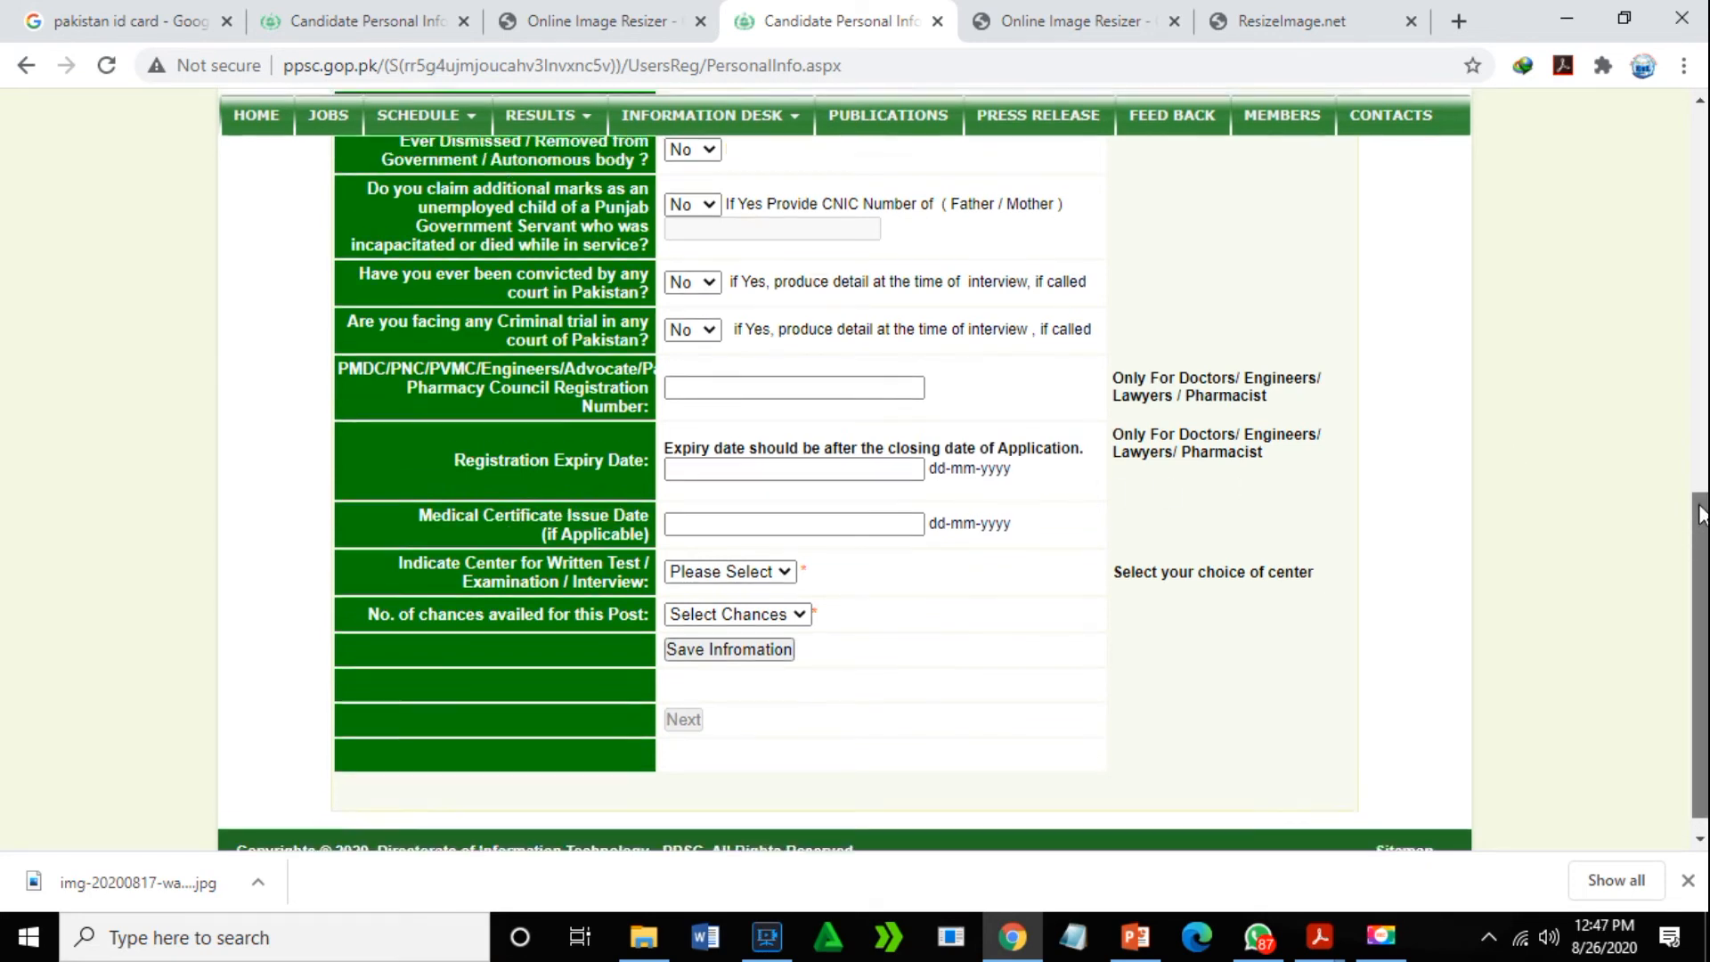
scroll(1701, 508, "up", 1)
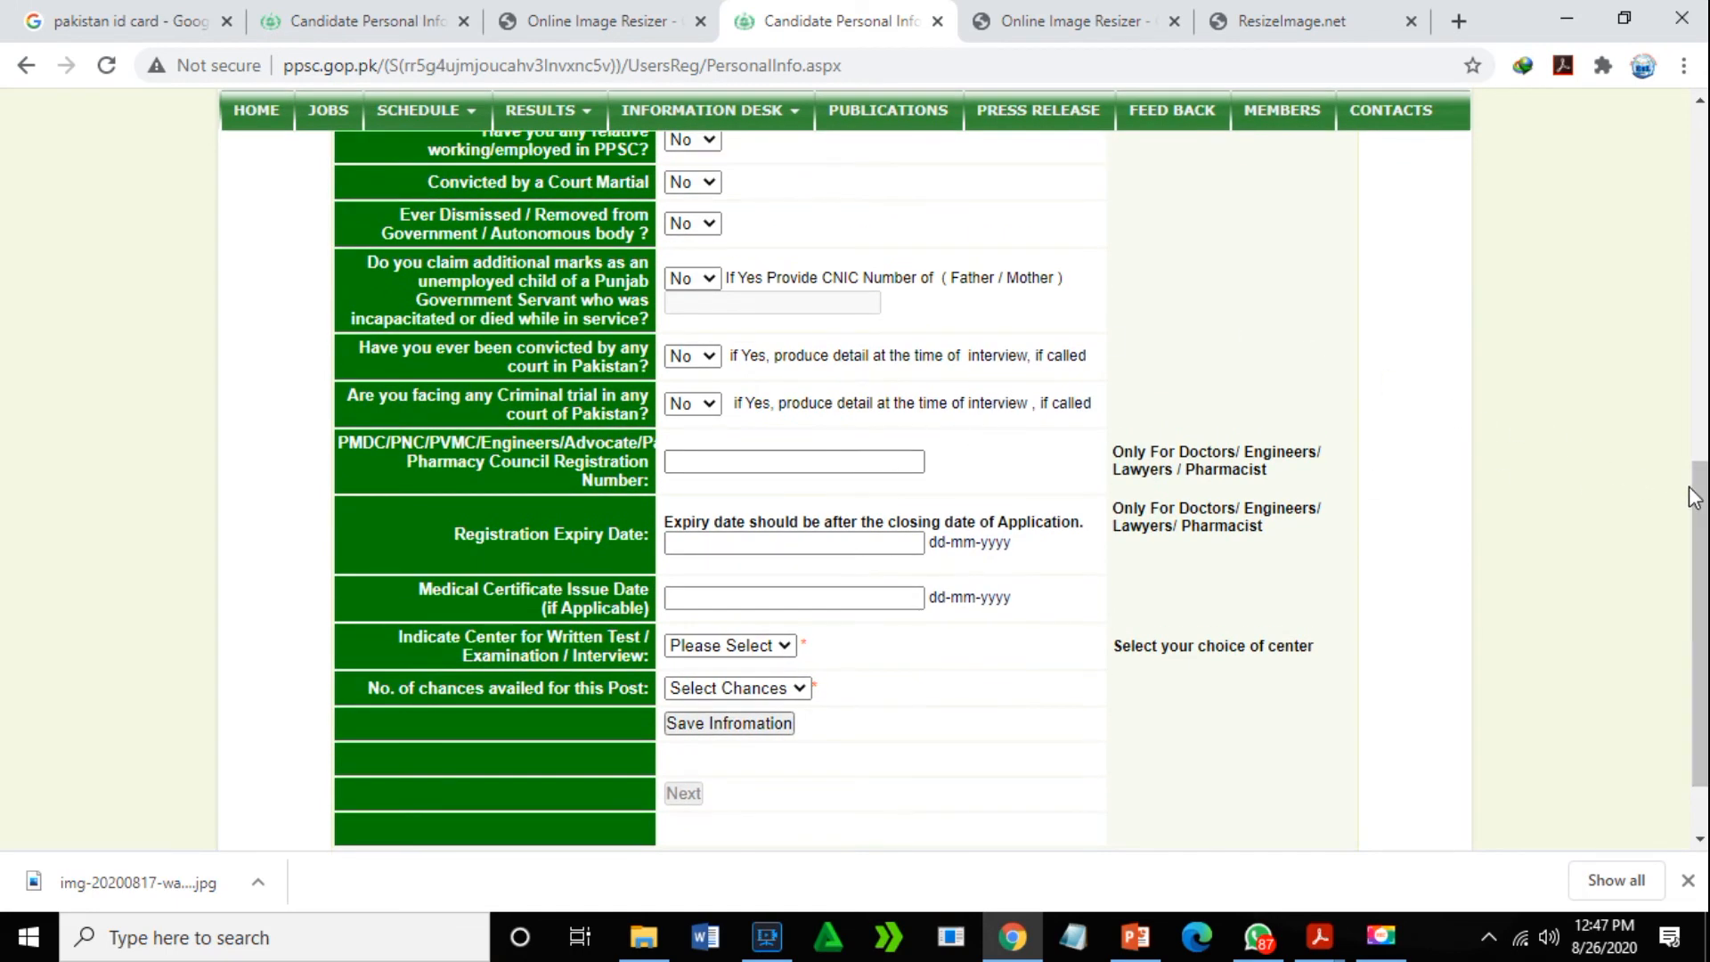
left_click_drag(1707, 508, 1642, 333)
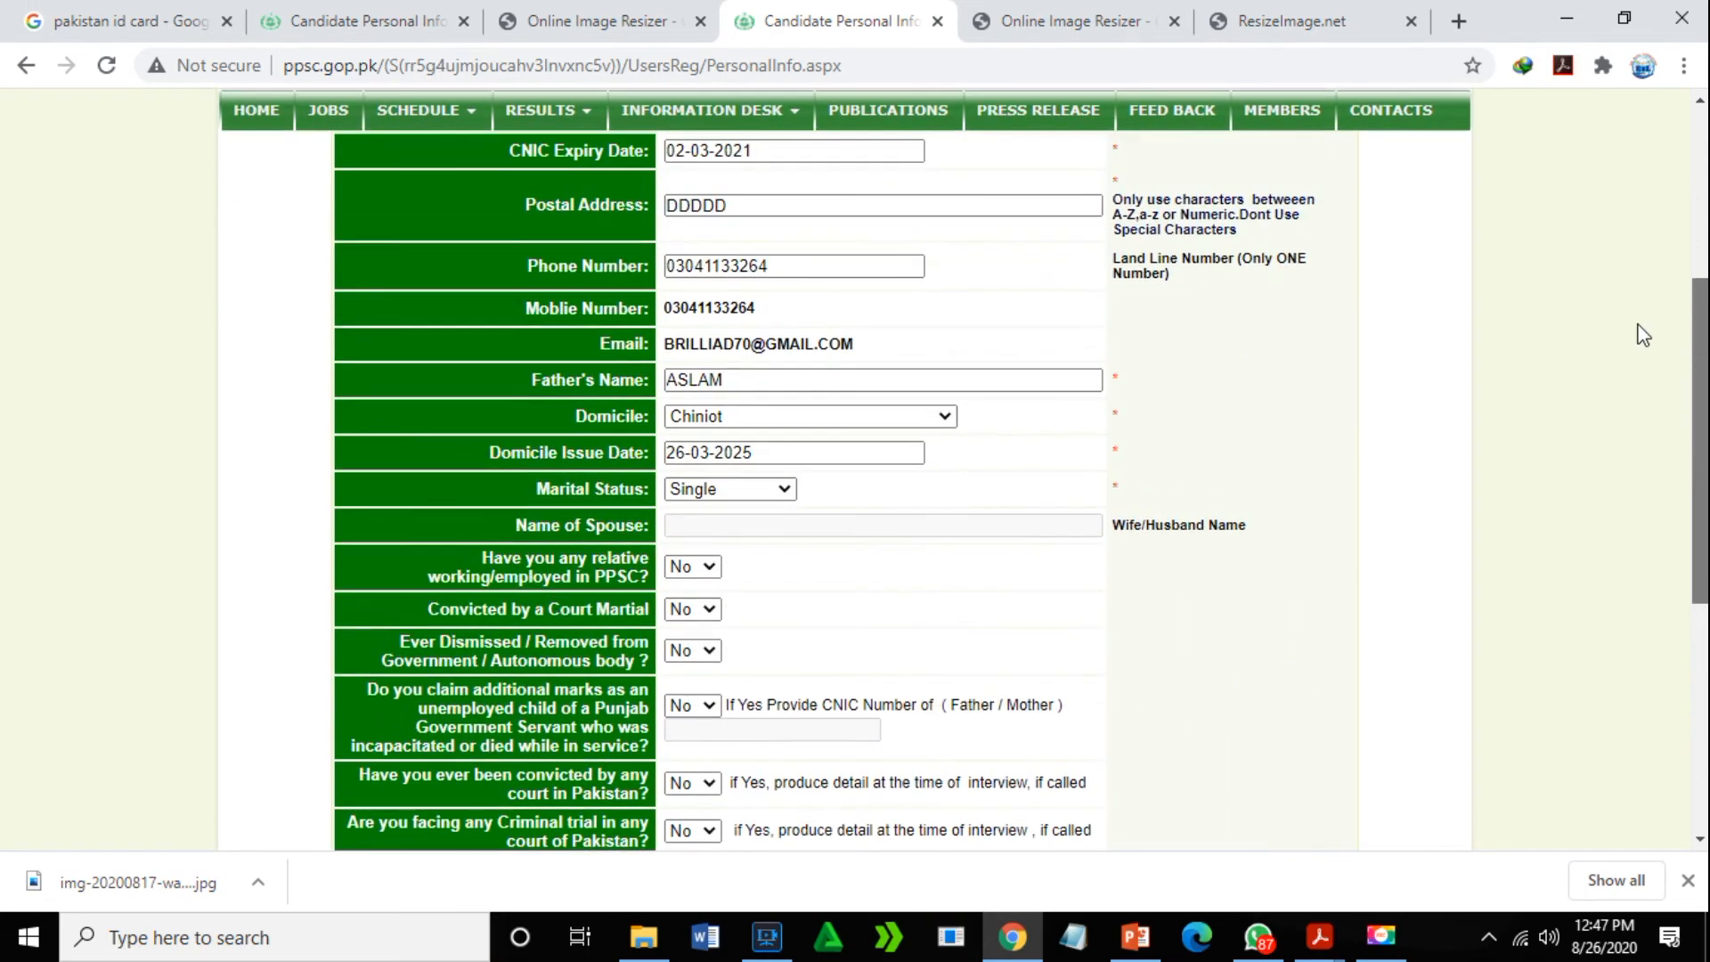
scroll(1665, 430, "down", 1)
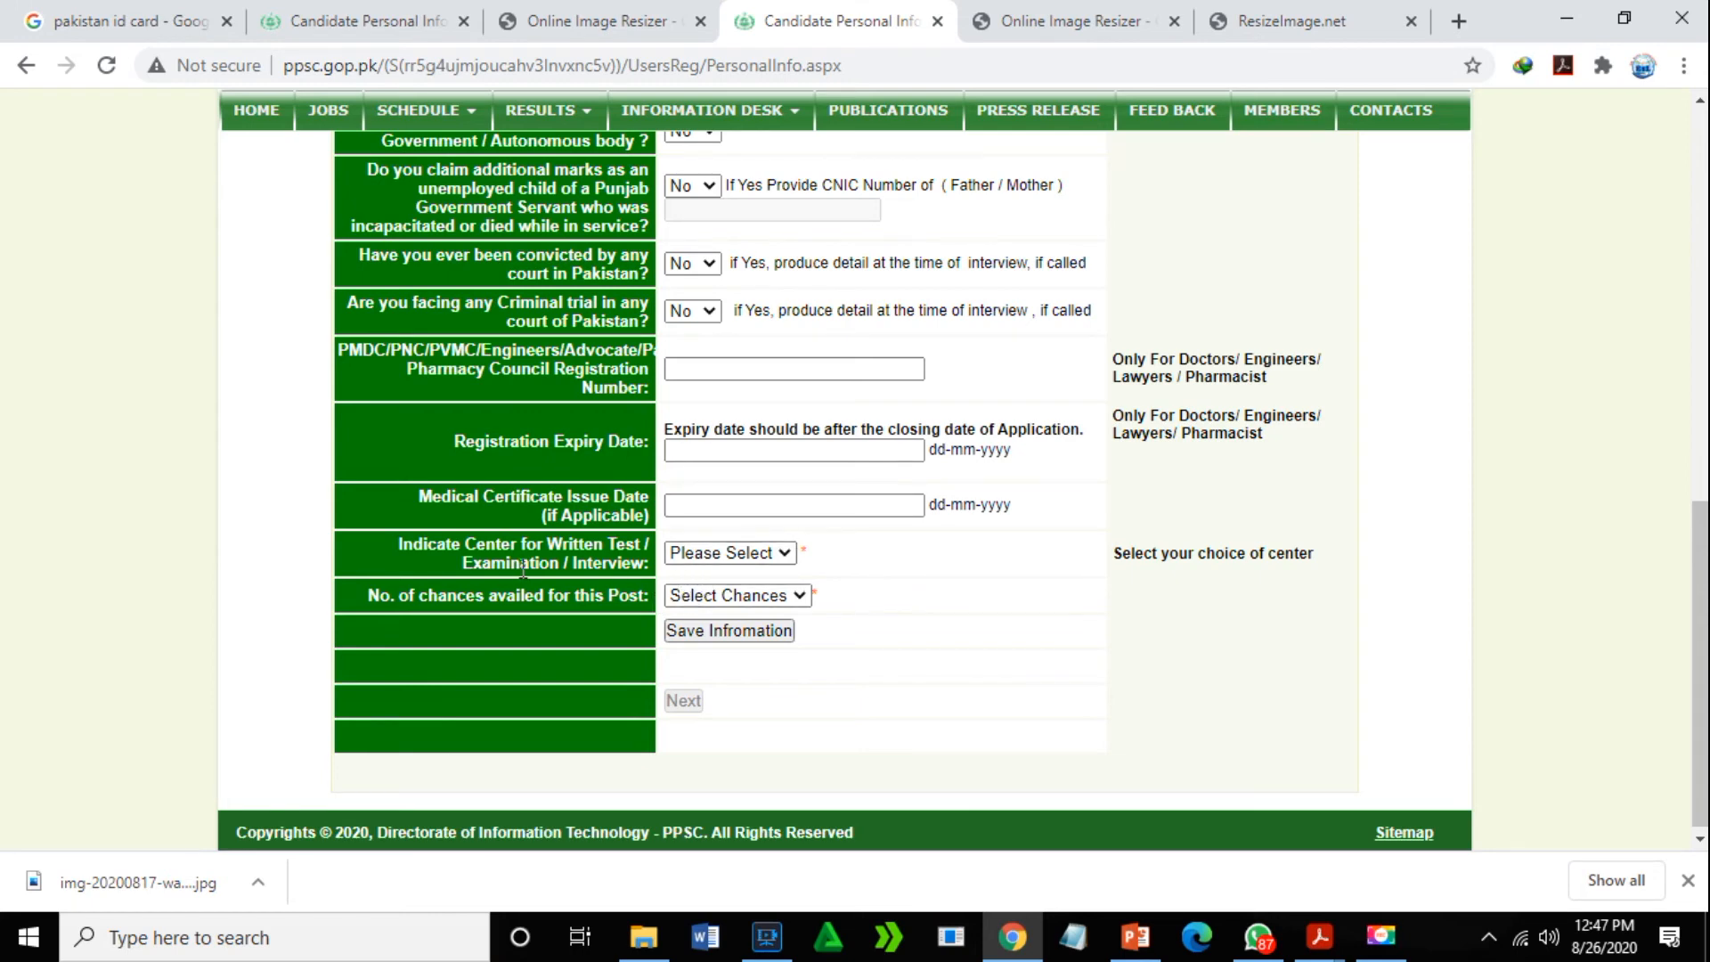
- Choose Faisalabad as test centre and 2 chances availed, then save the personal information
left_click(784, 553)
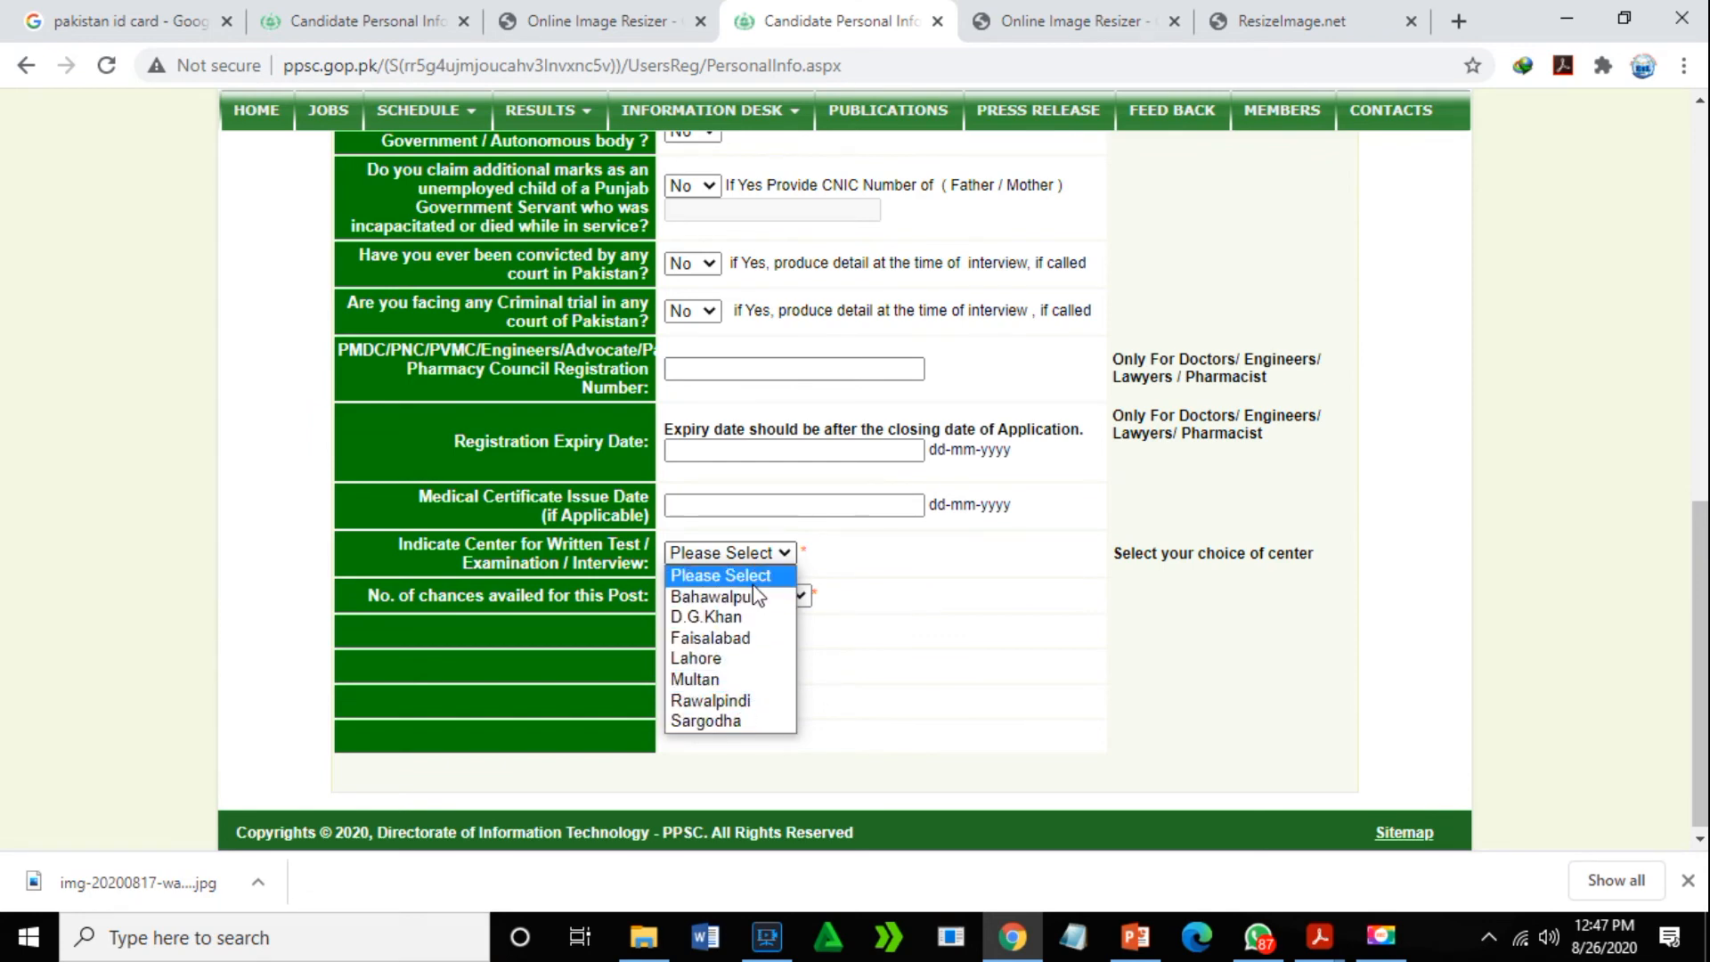
left_click(768, 638)
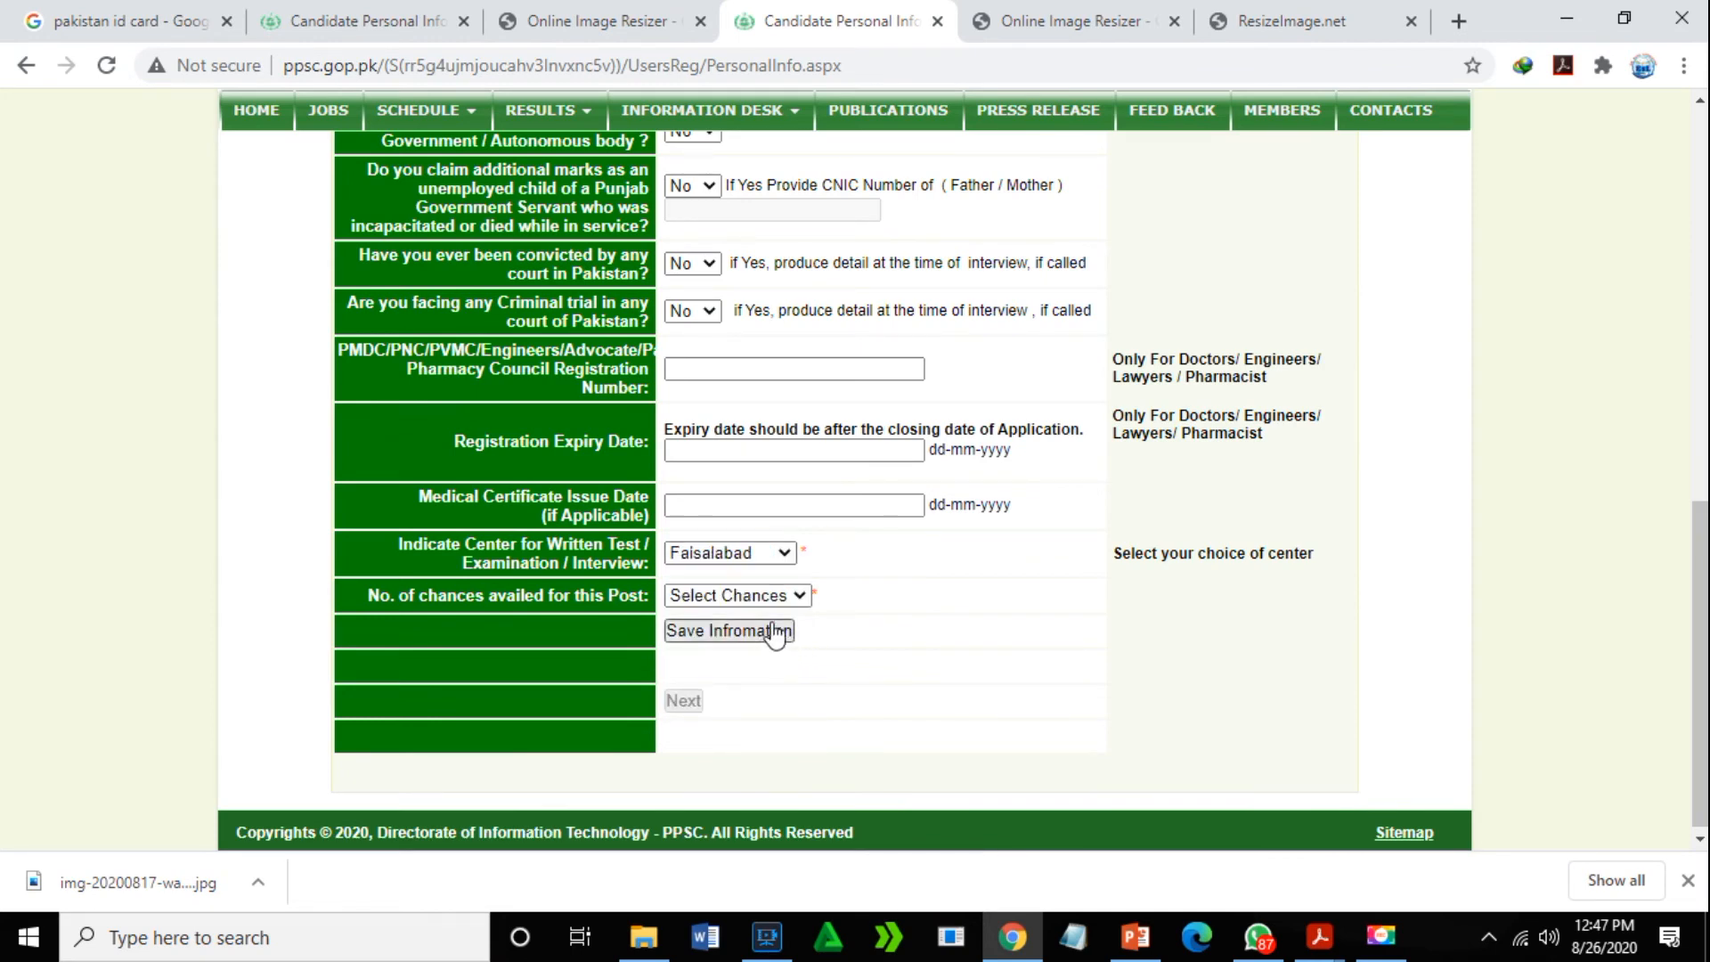
left_click(798, 596)
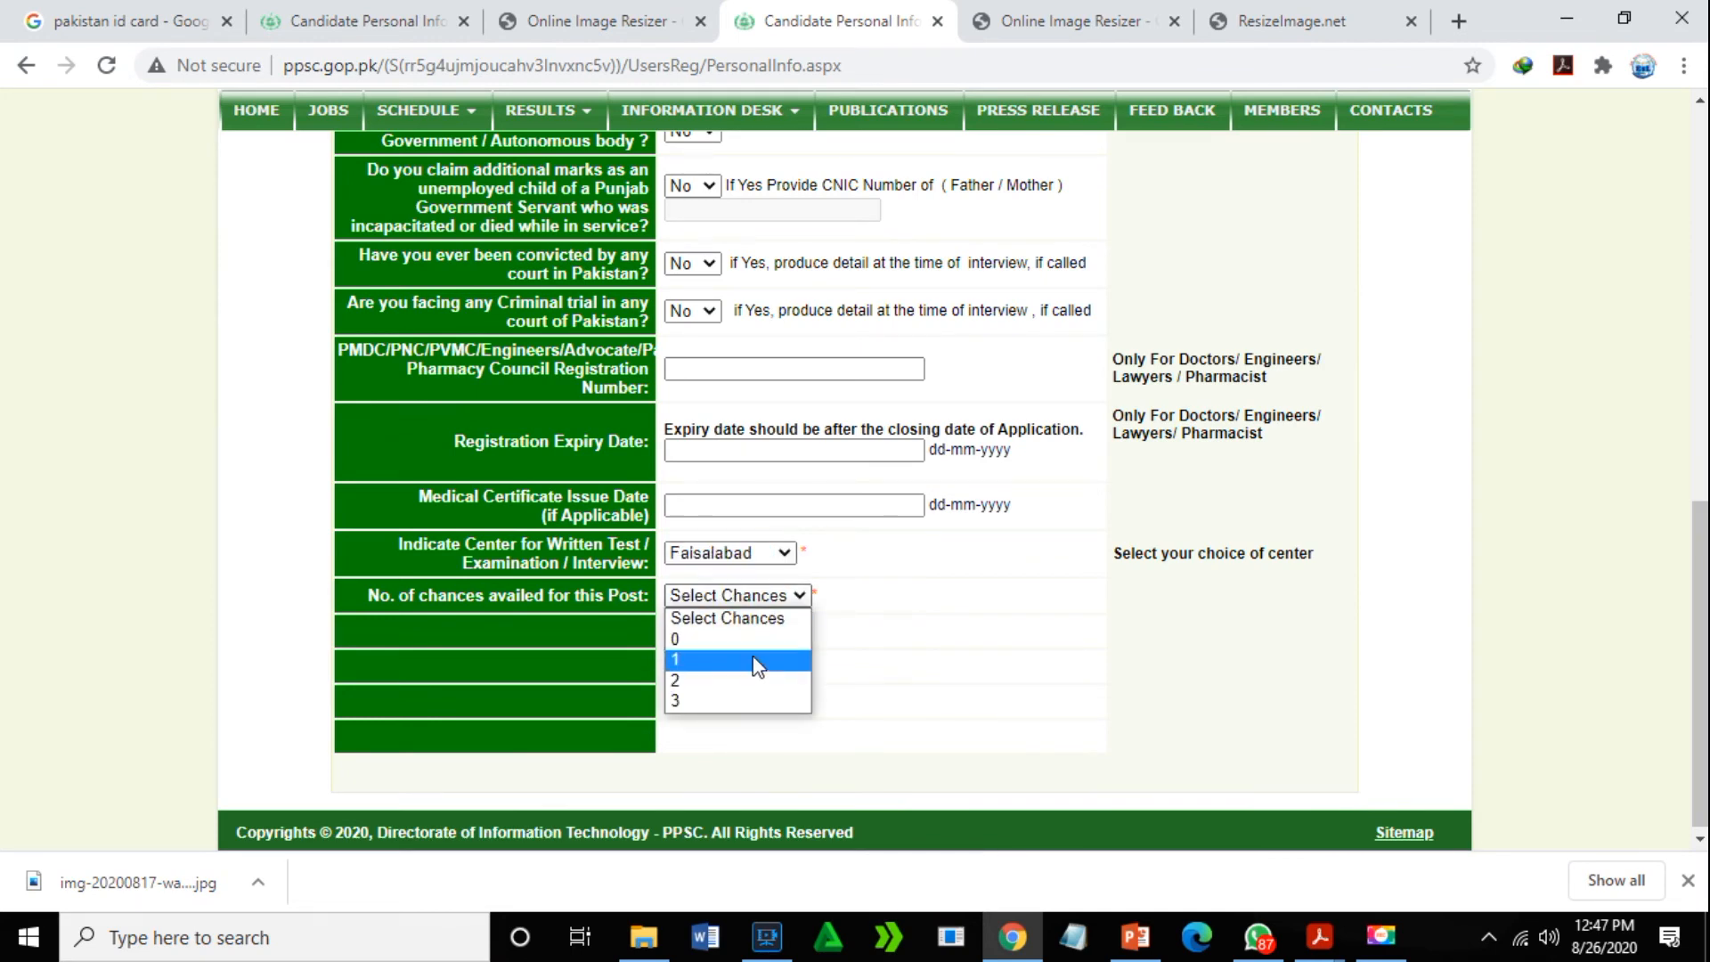
left_click(761, 681)
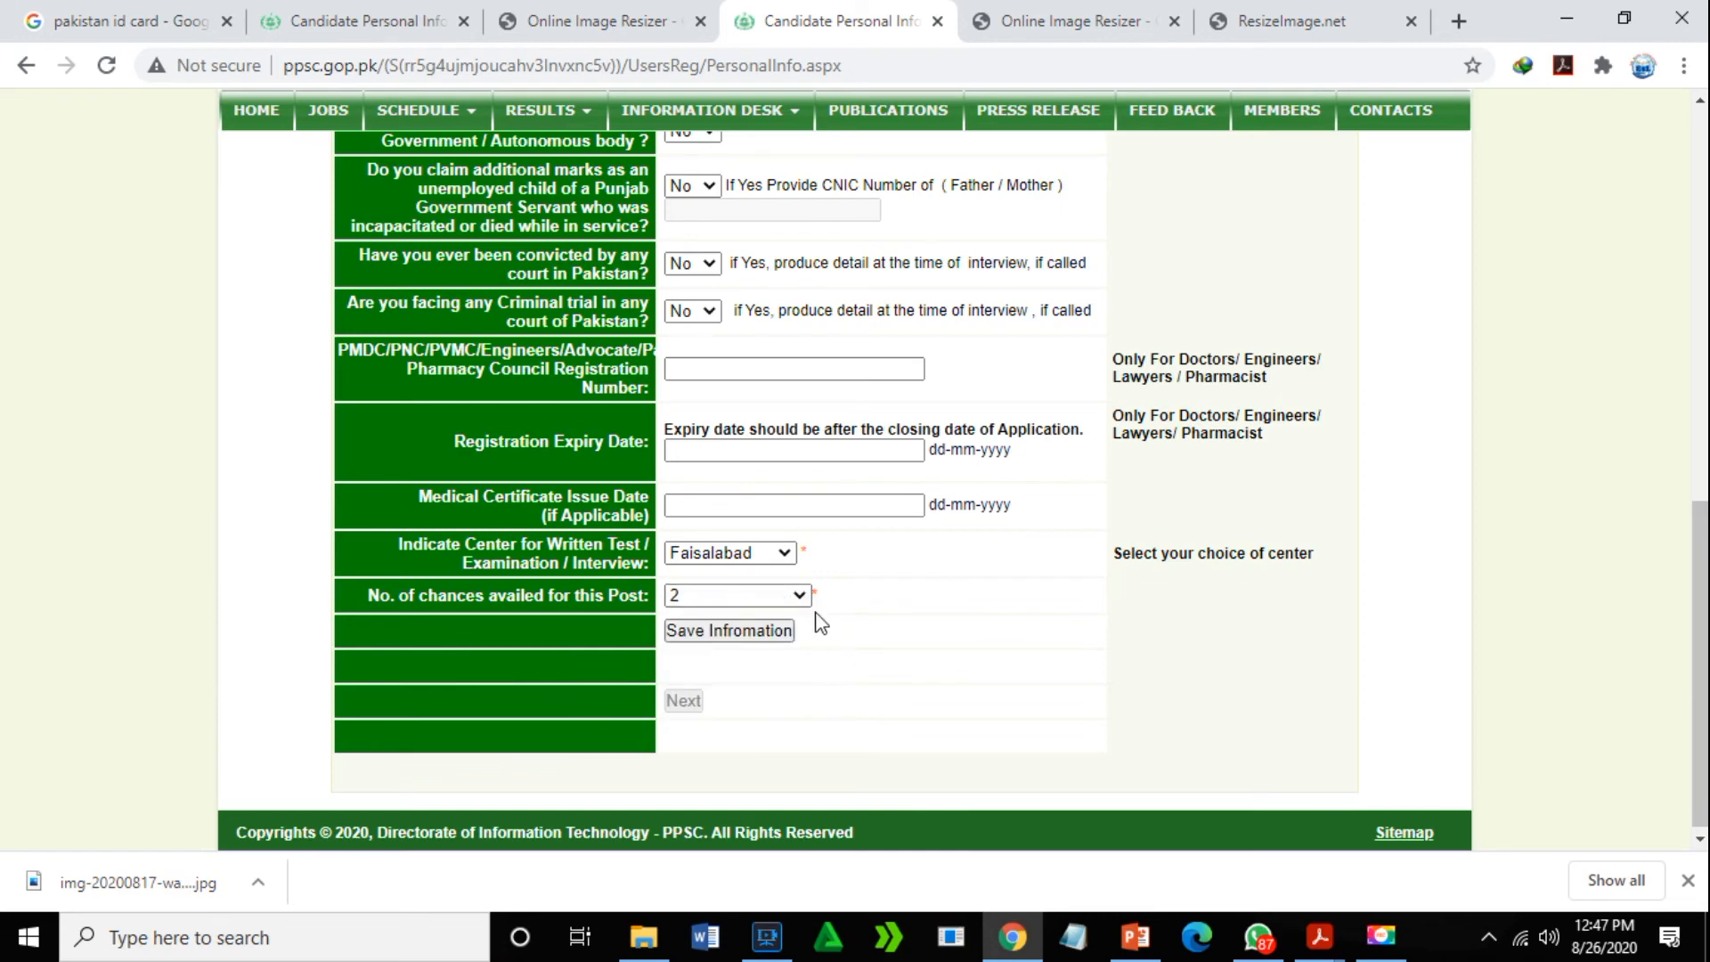
left_click(778, 633)
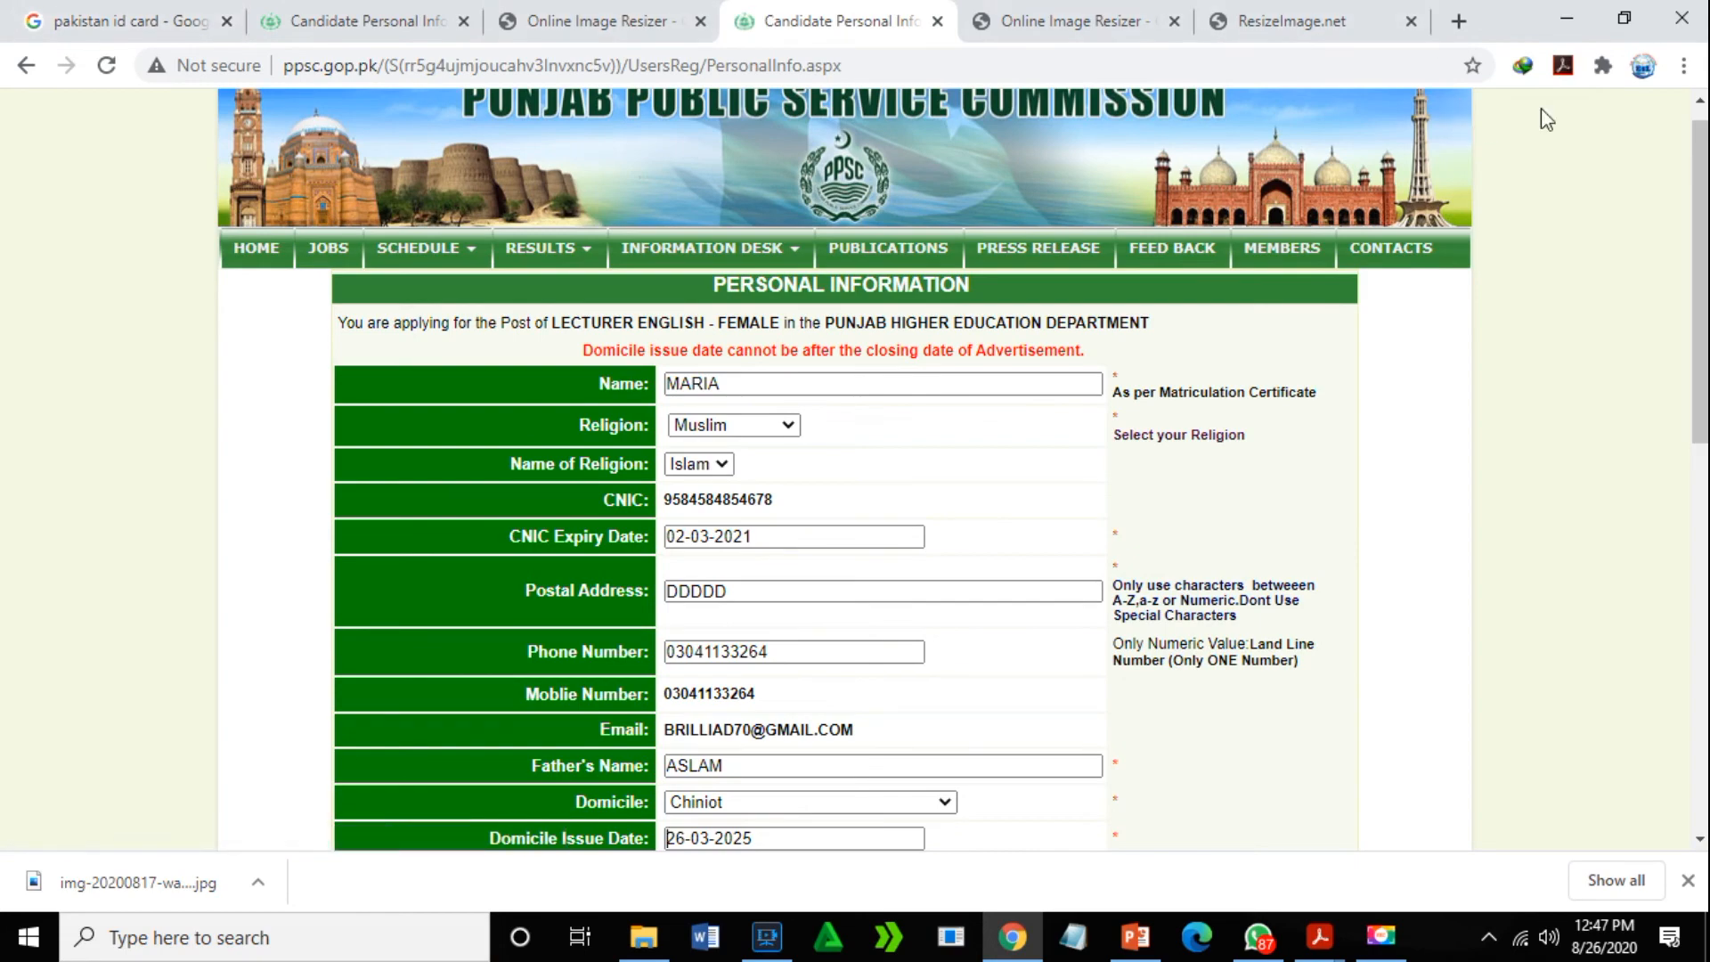
- Change the Domicile Issue Date from 26-03-2025 to the saved 16-07-2019
left_click_drag(1702, 227, 1631, 228)
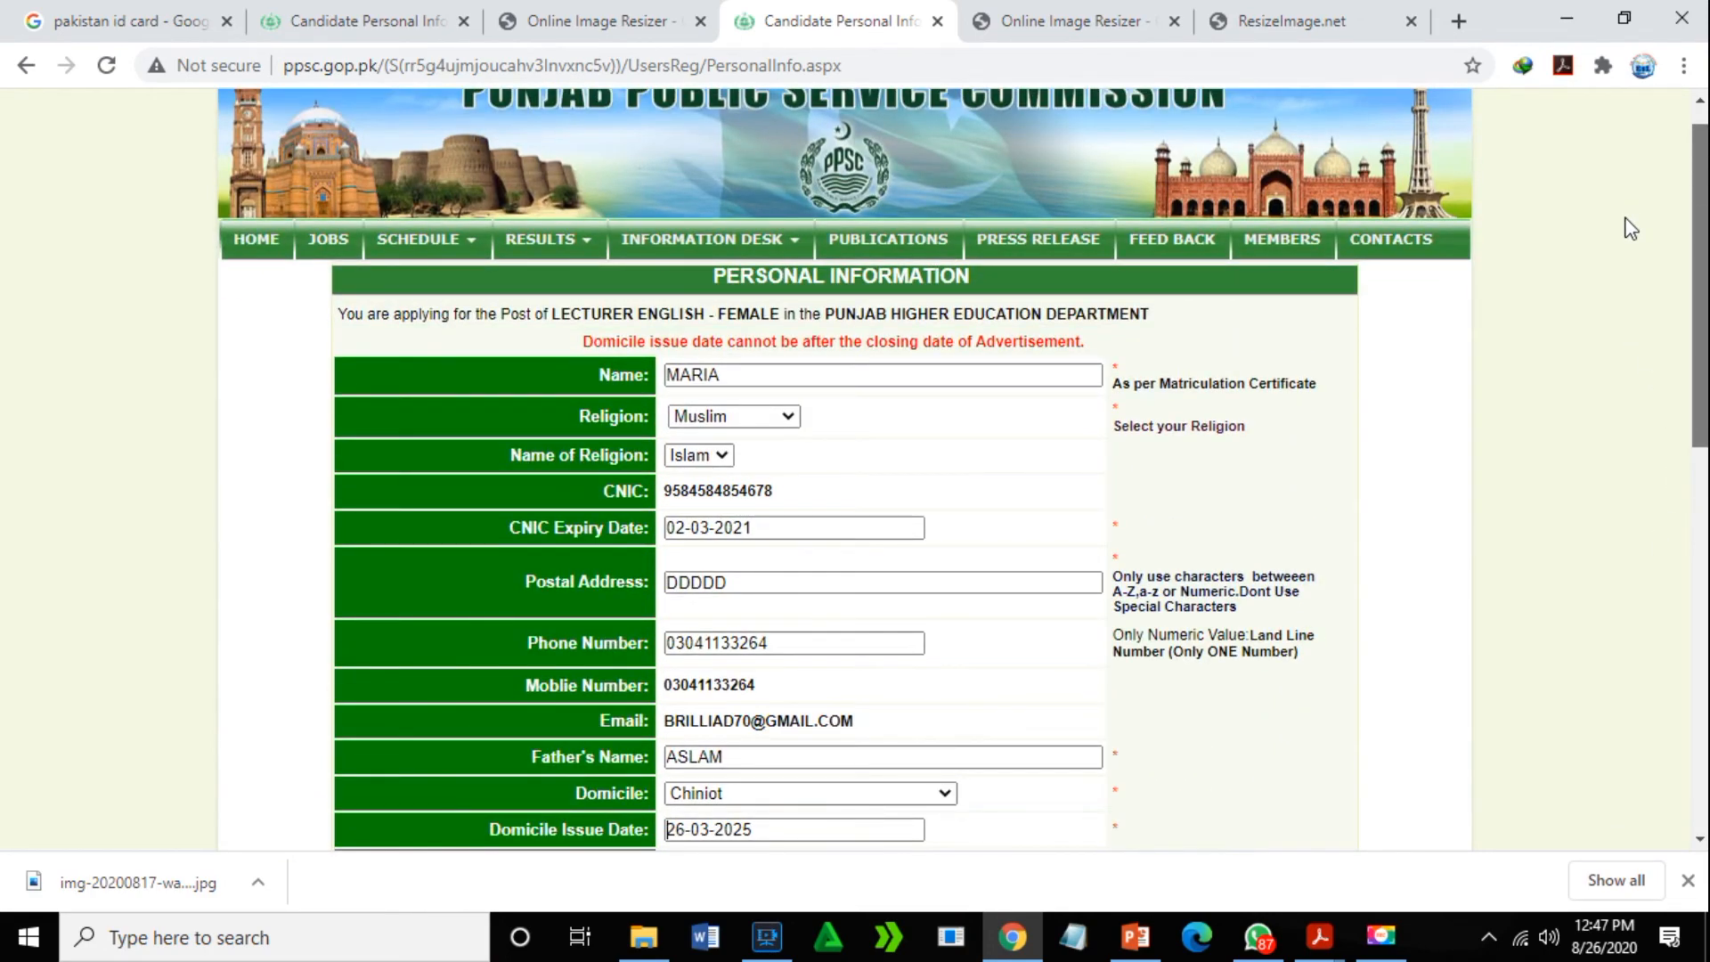
left_click_drag(1631, 228, 1651, 423)
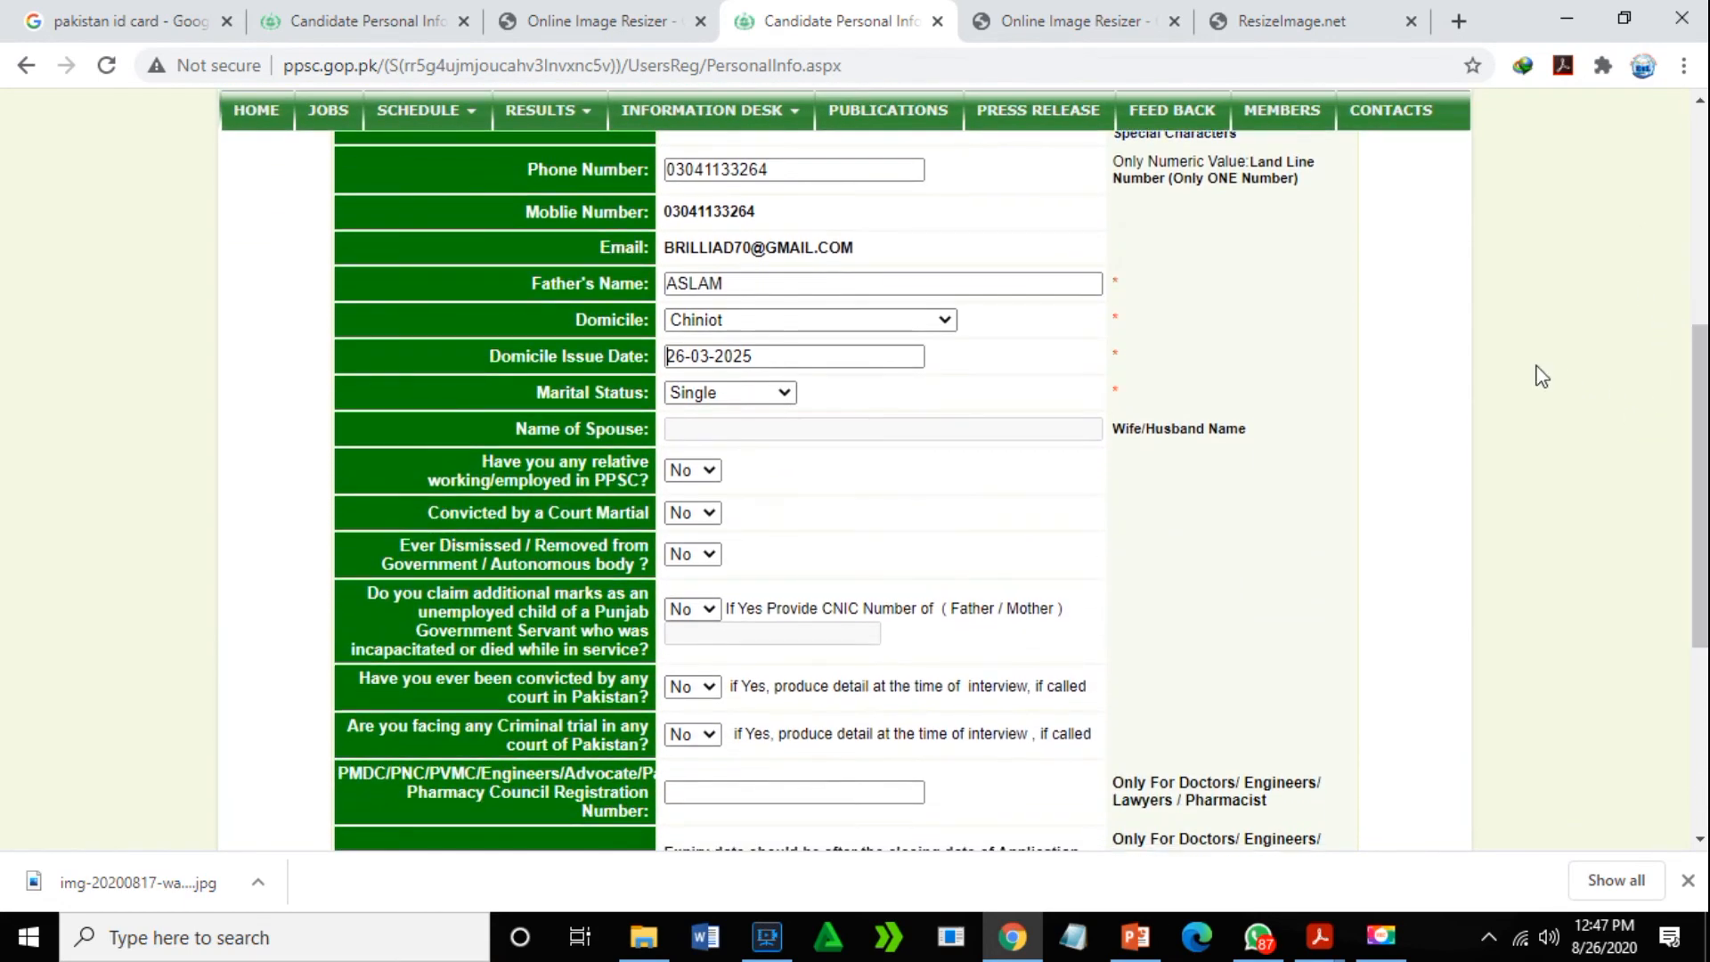
left_click(869, 355)
left_click(873, 358)
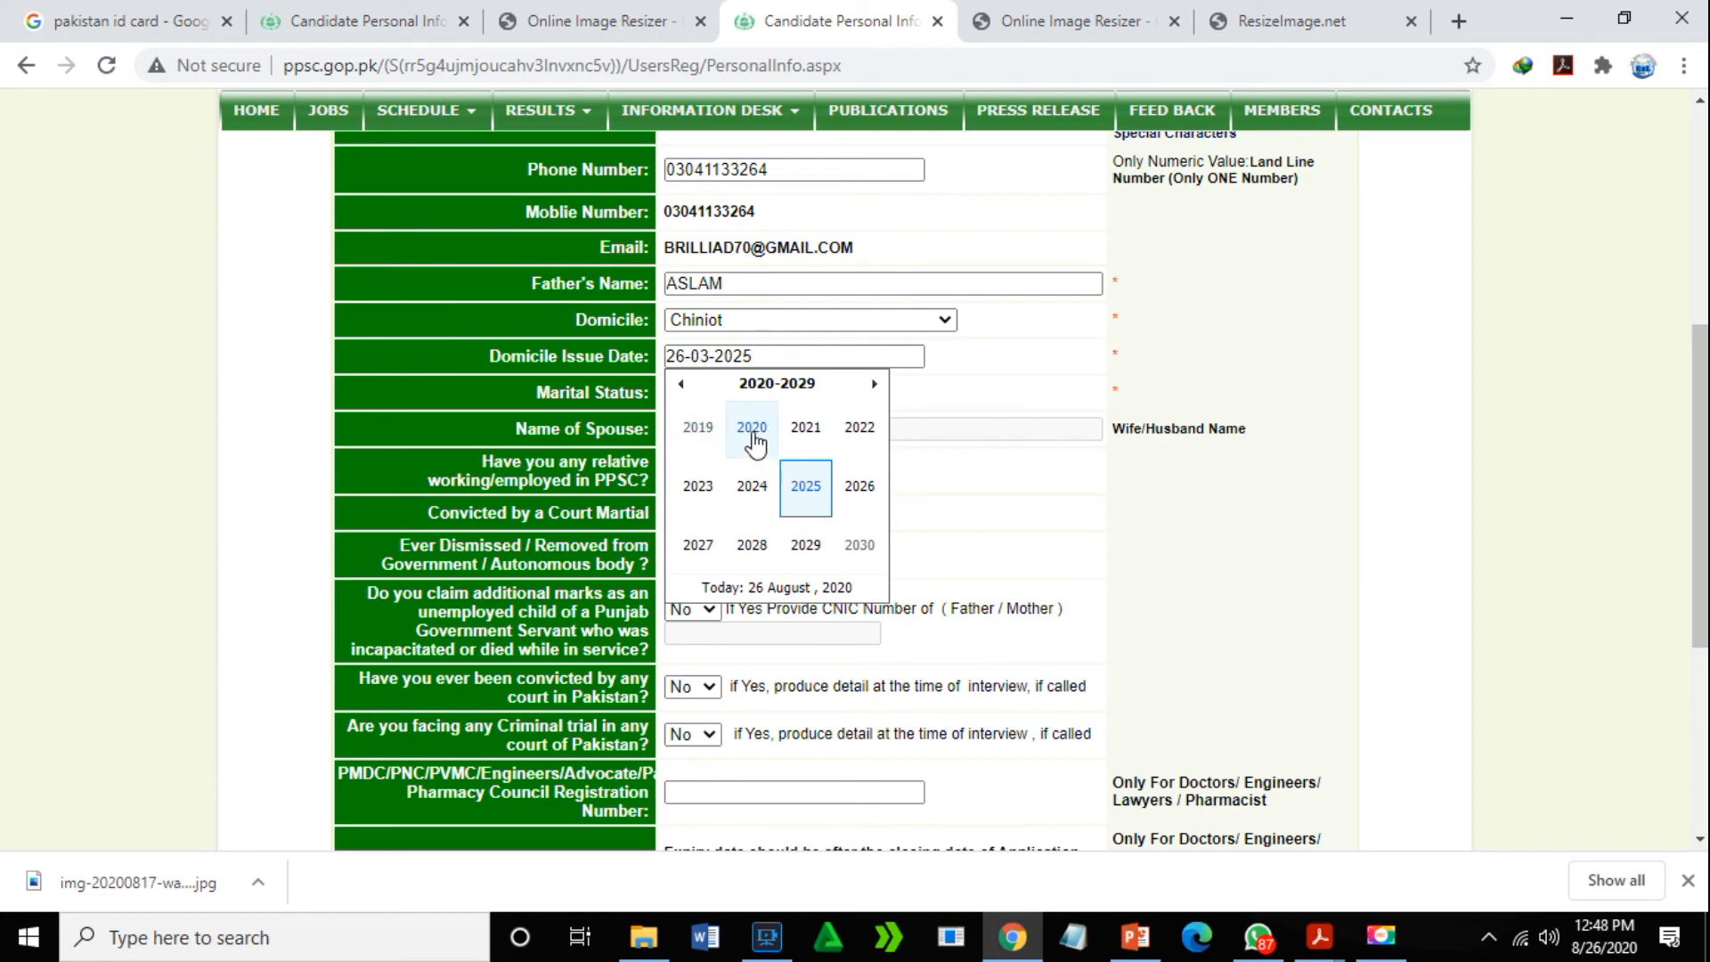
left_click(806, 432)
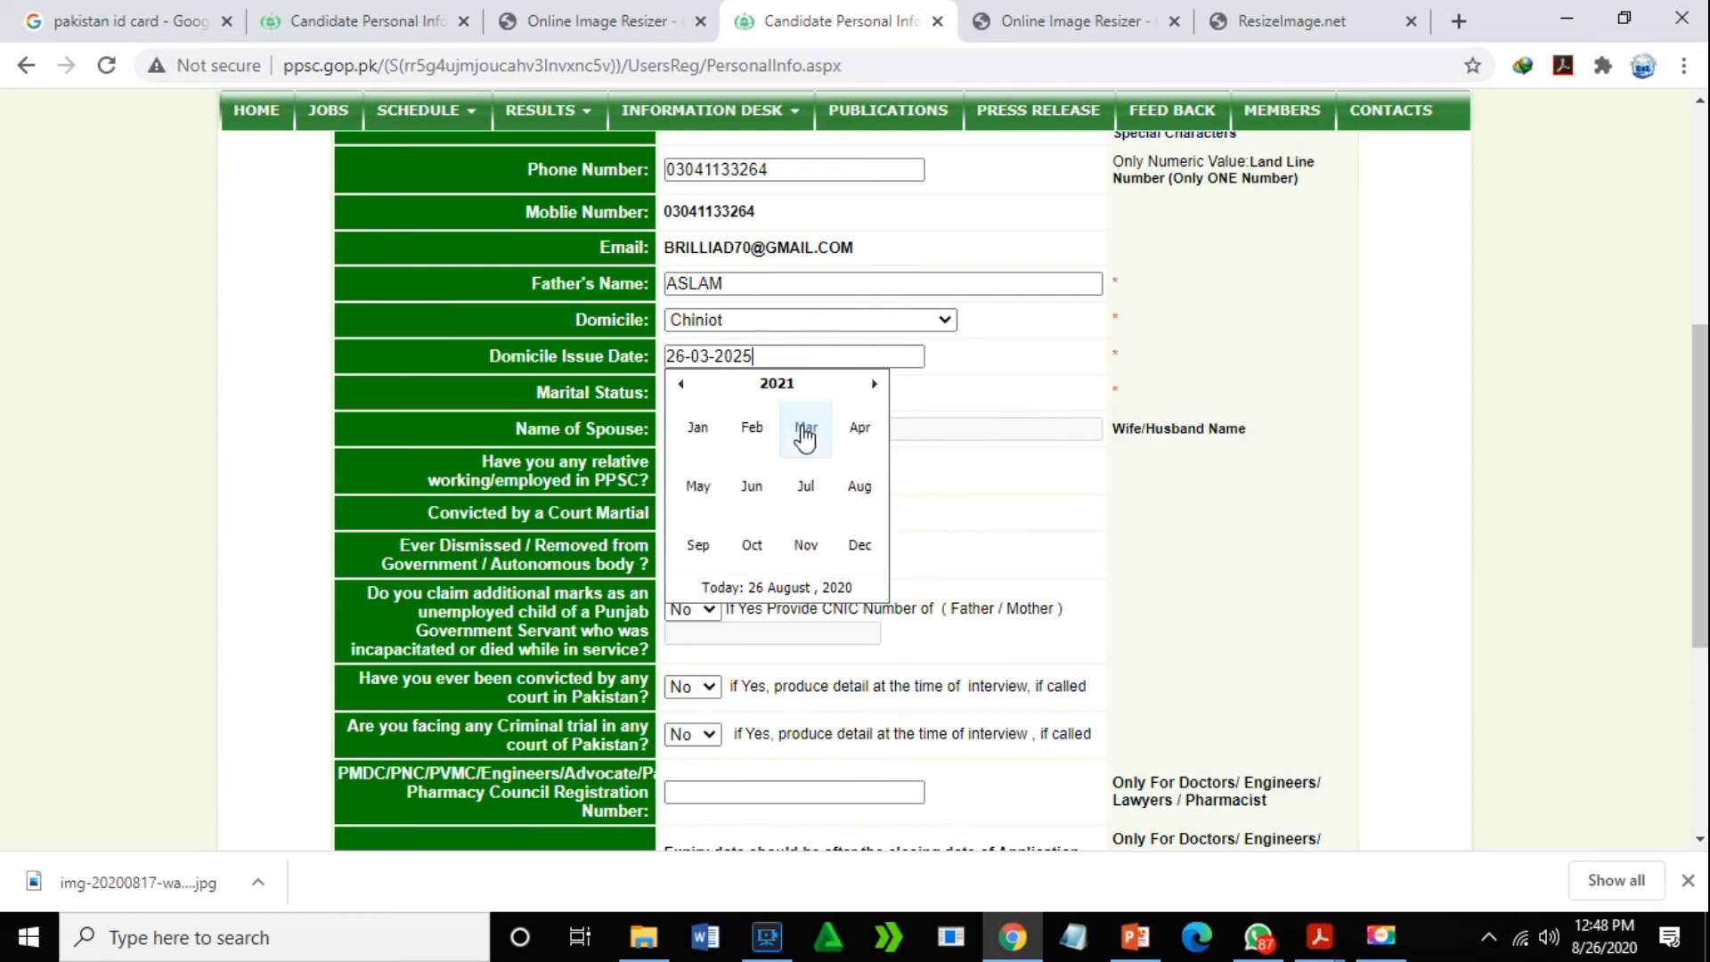
left_click(772, 386)
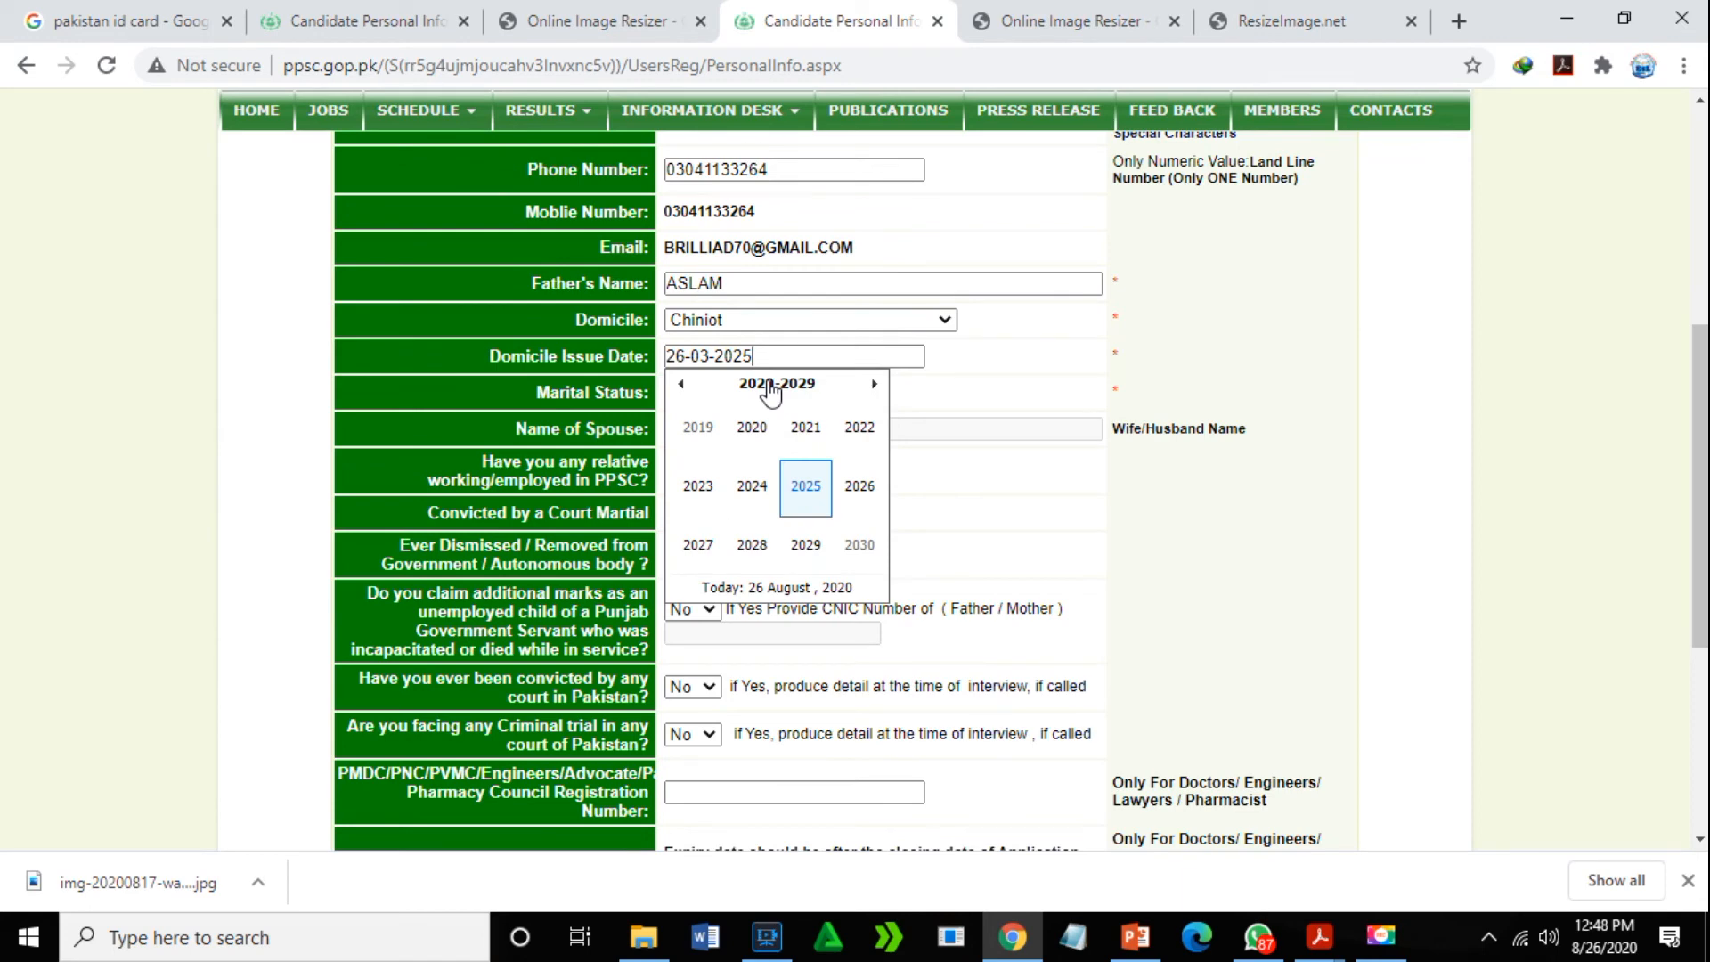
key("BackSpace")
key("BackSpace")
key("BackSpace")
key("BackSpace")
key("BackSpace")
key("BackSpace")
key("BackSpace")
key("BackSpace")
key("BackSpace")
key("BackSpace")
left_click(716, 428)
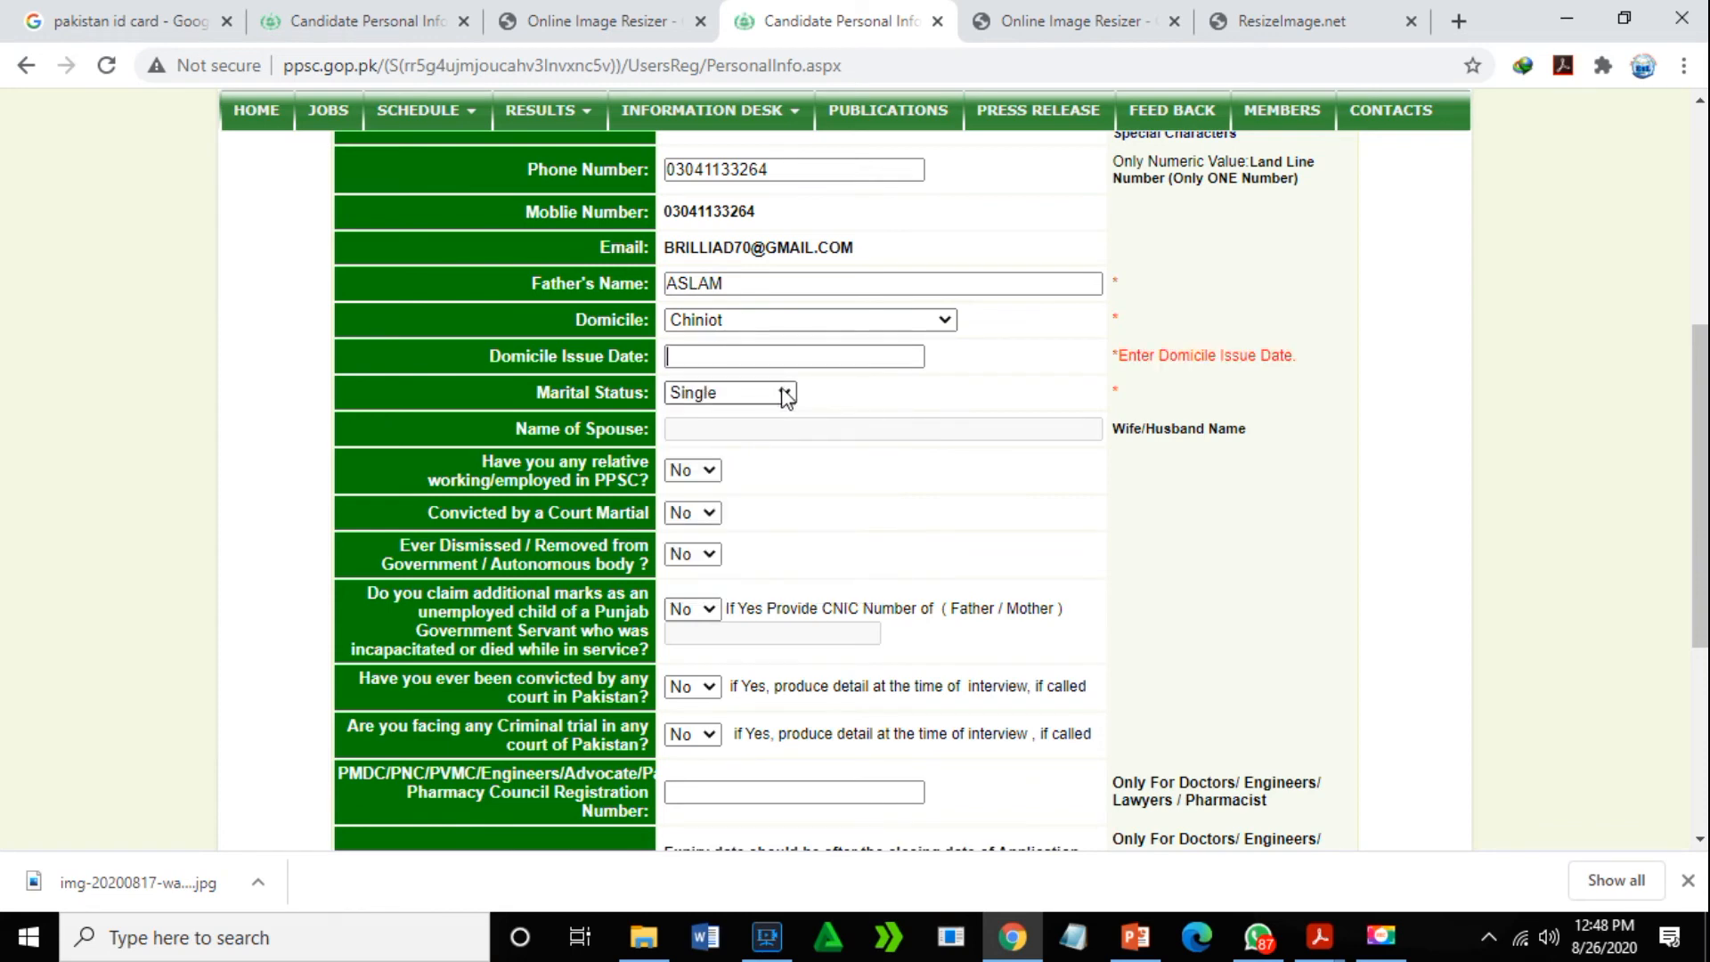
left_click(713, 355)
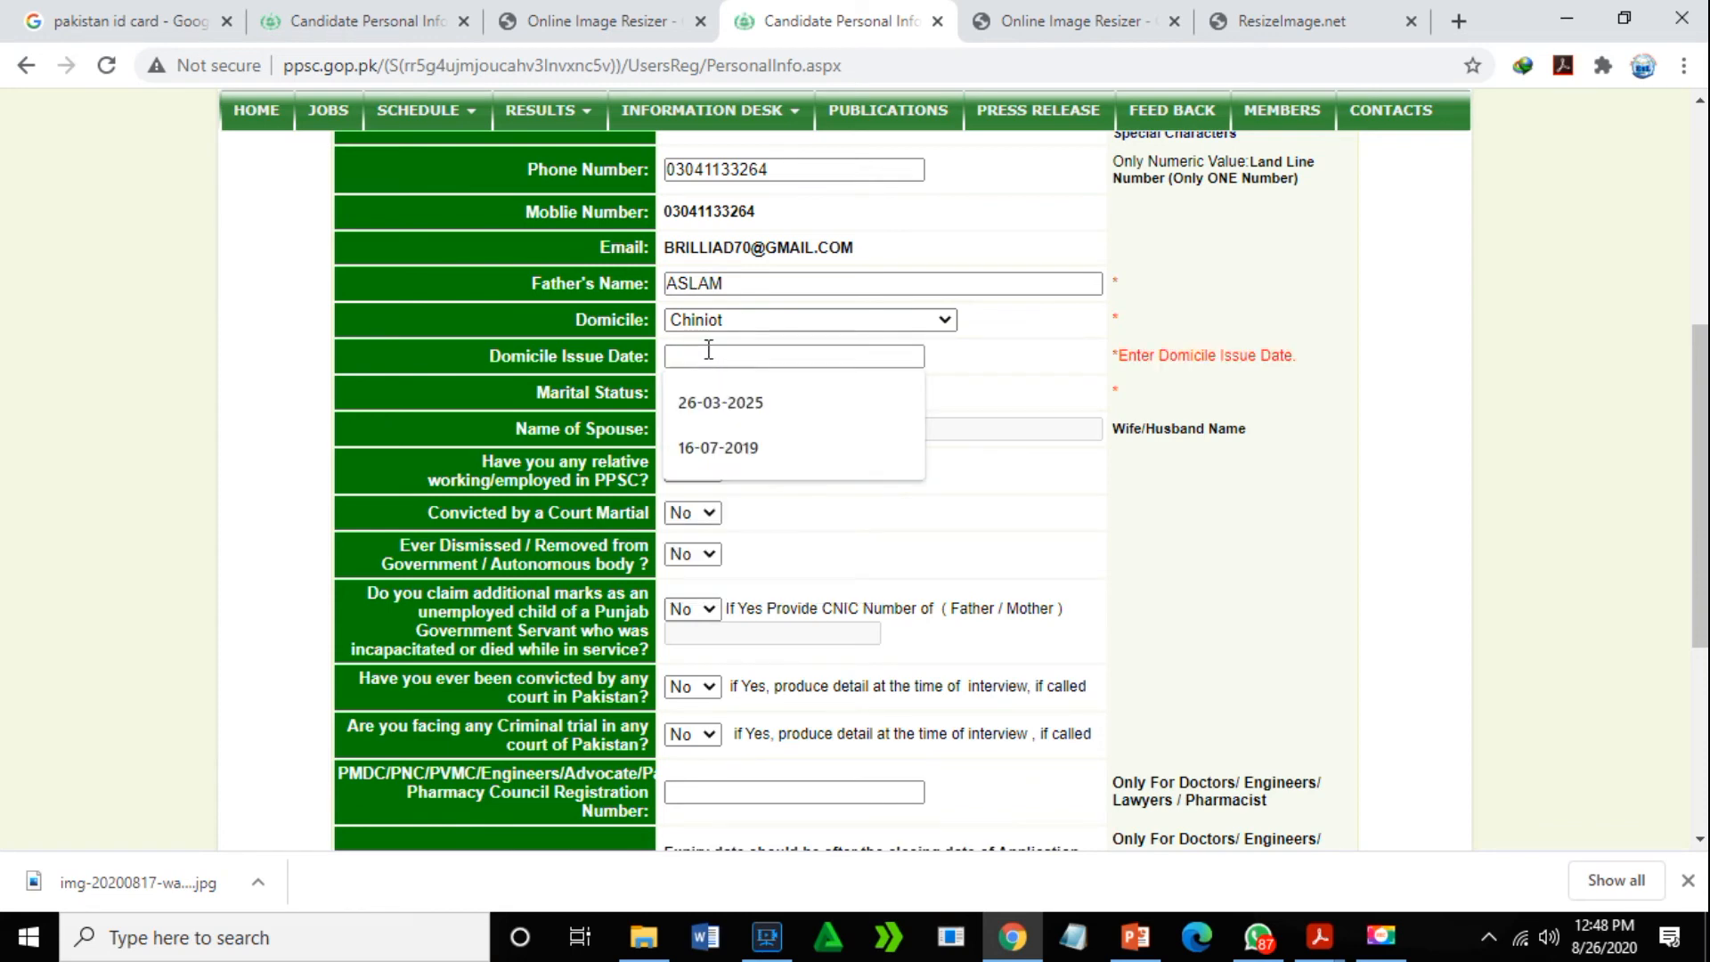
left_click(748, 448)
left_click(889, 549)
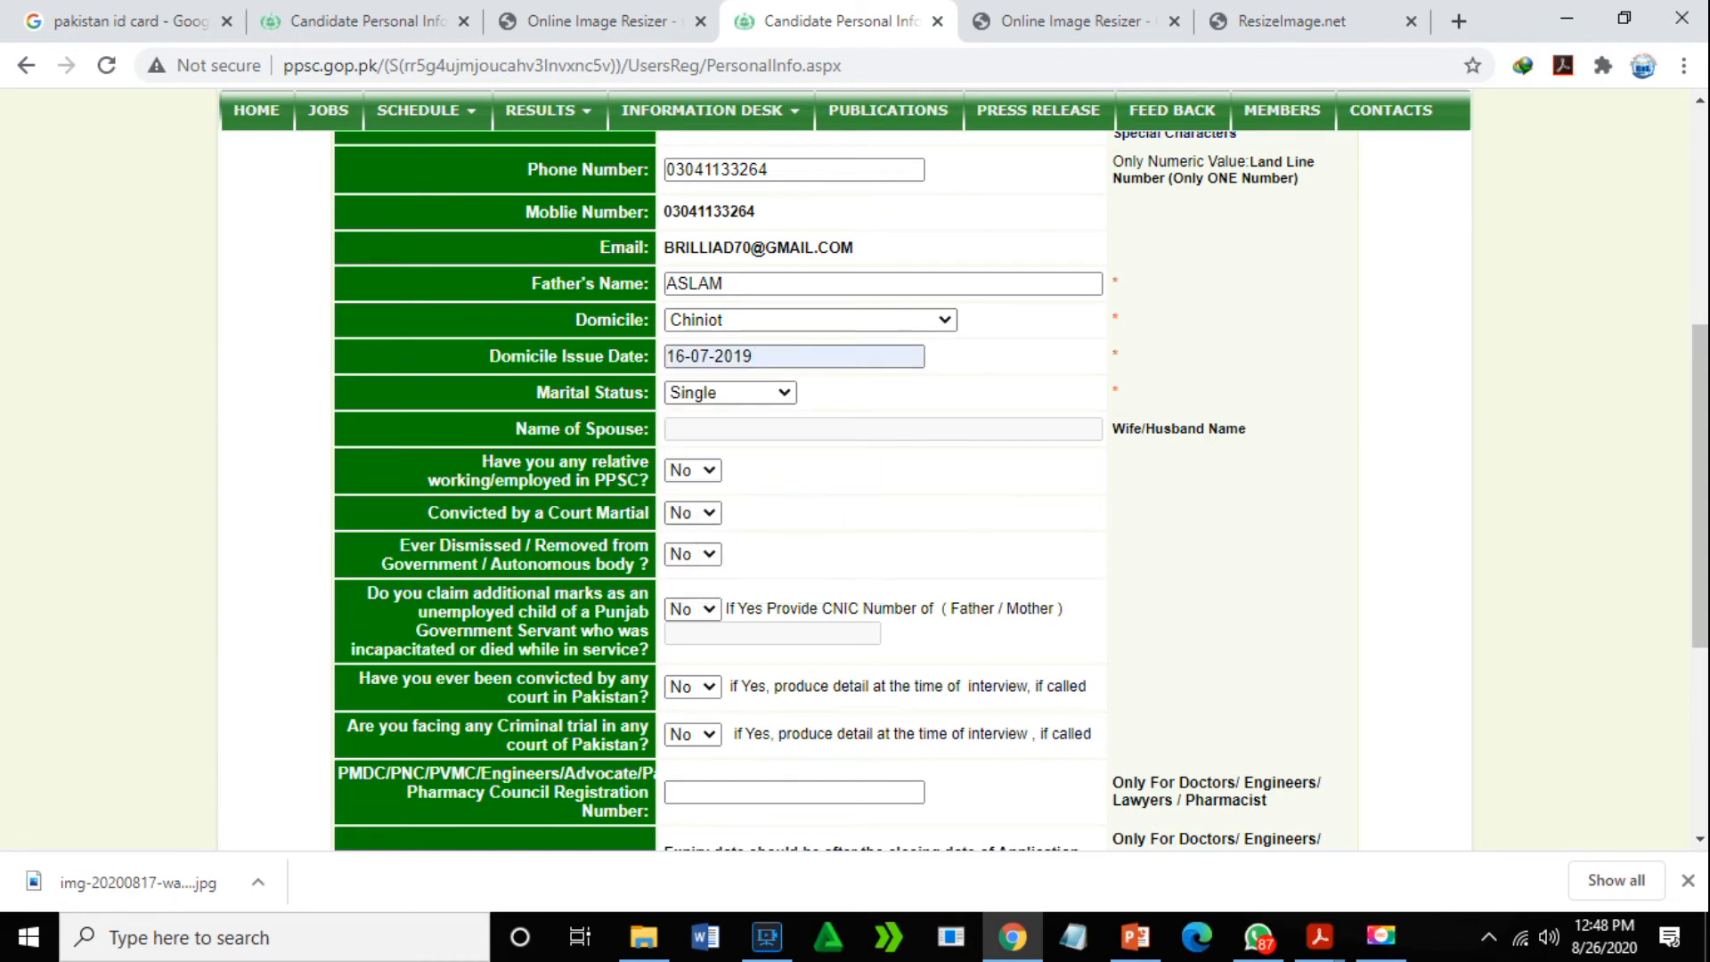
left_click_drag(1704, 360, 1702, 580)
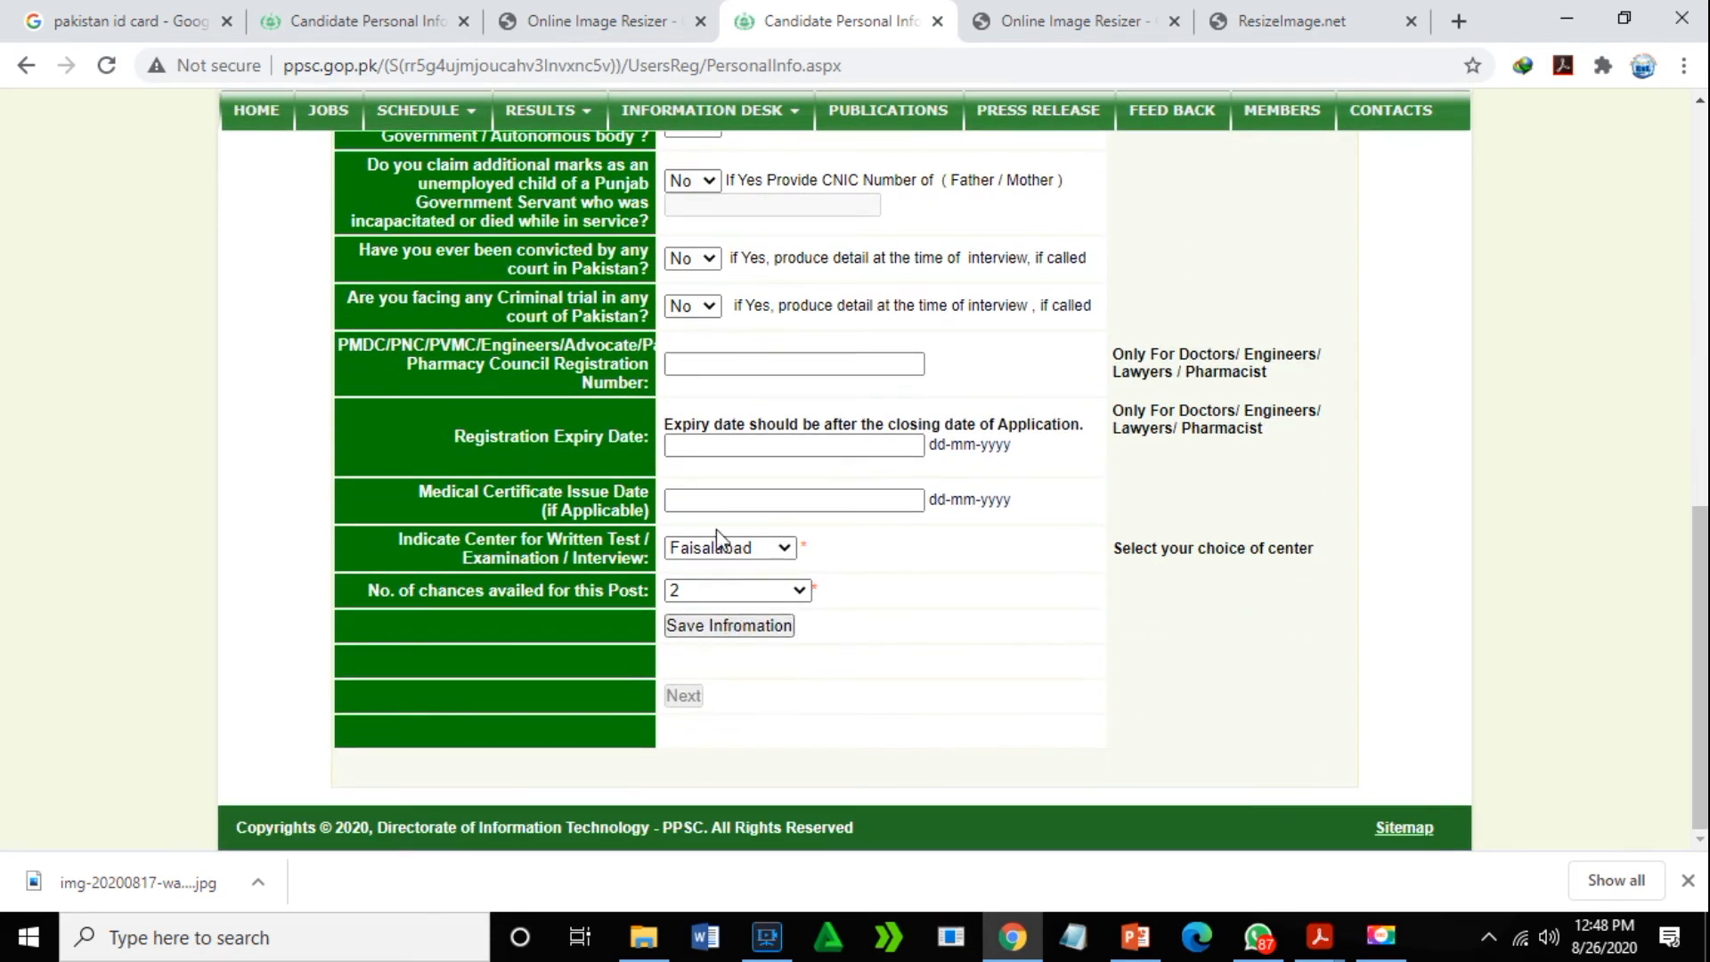
- Save the personal information, continue to the Application Profile, and start adding education records
left_click(787, 629)
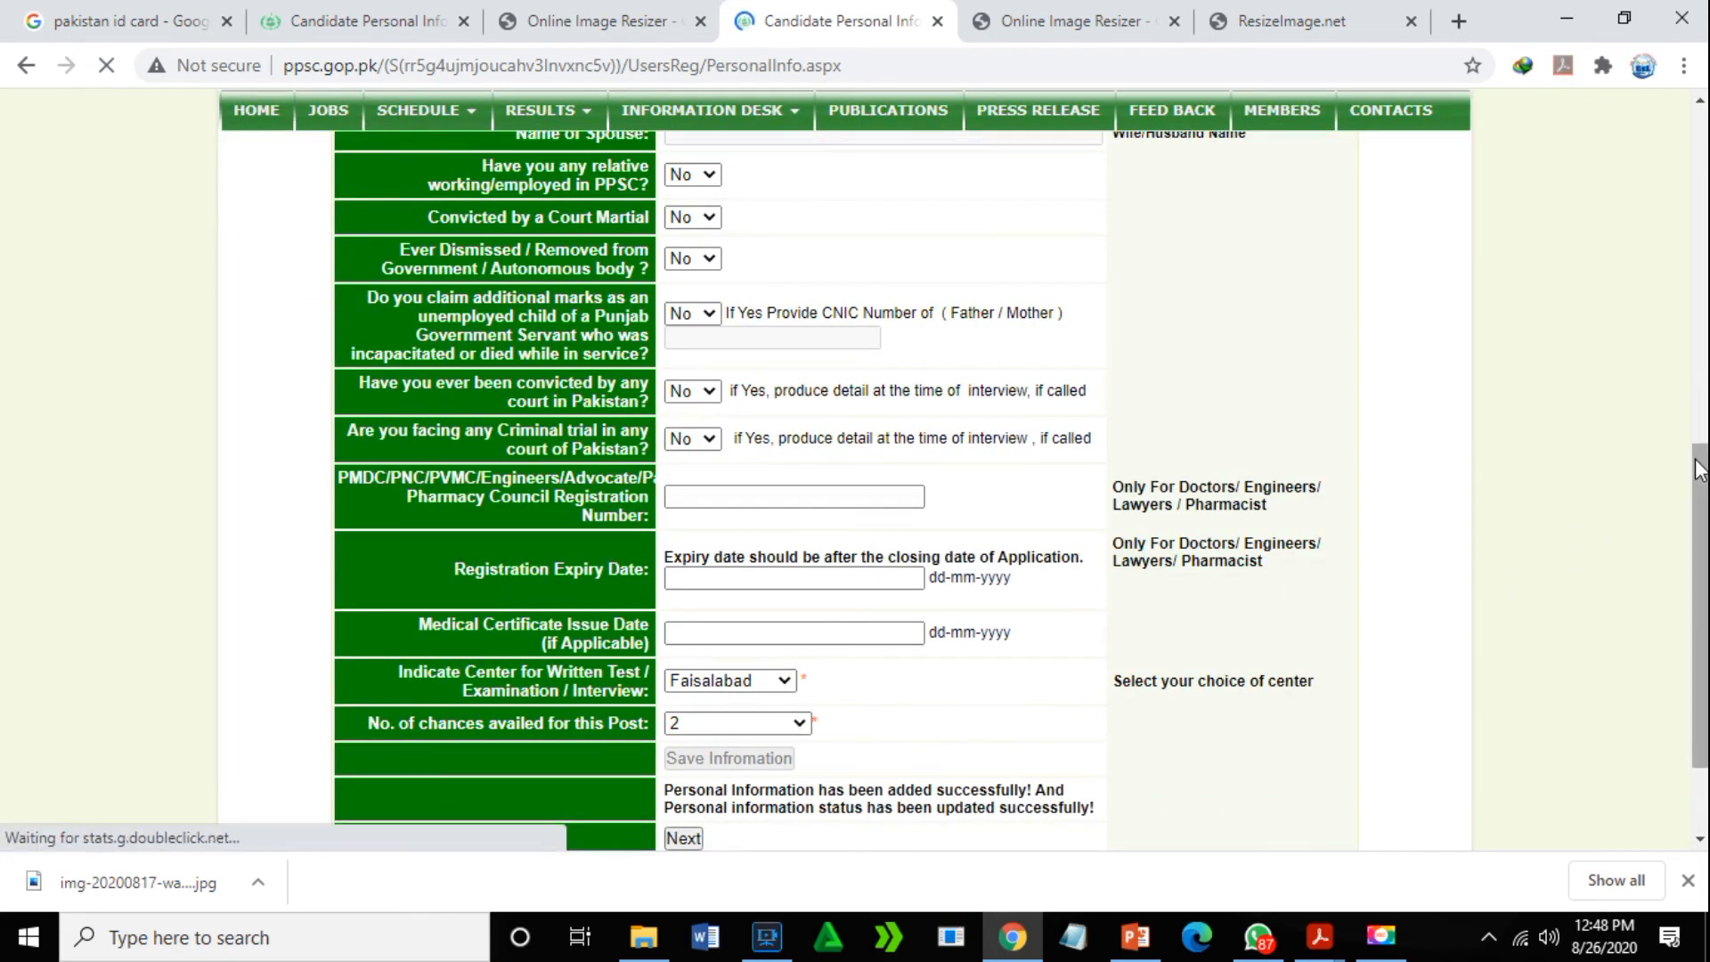
left_click_drag(1699, 469, 1685, 585)
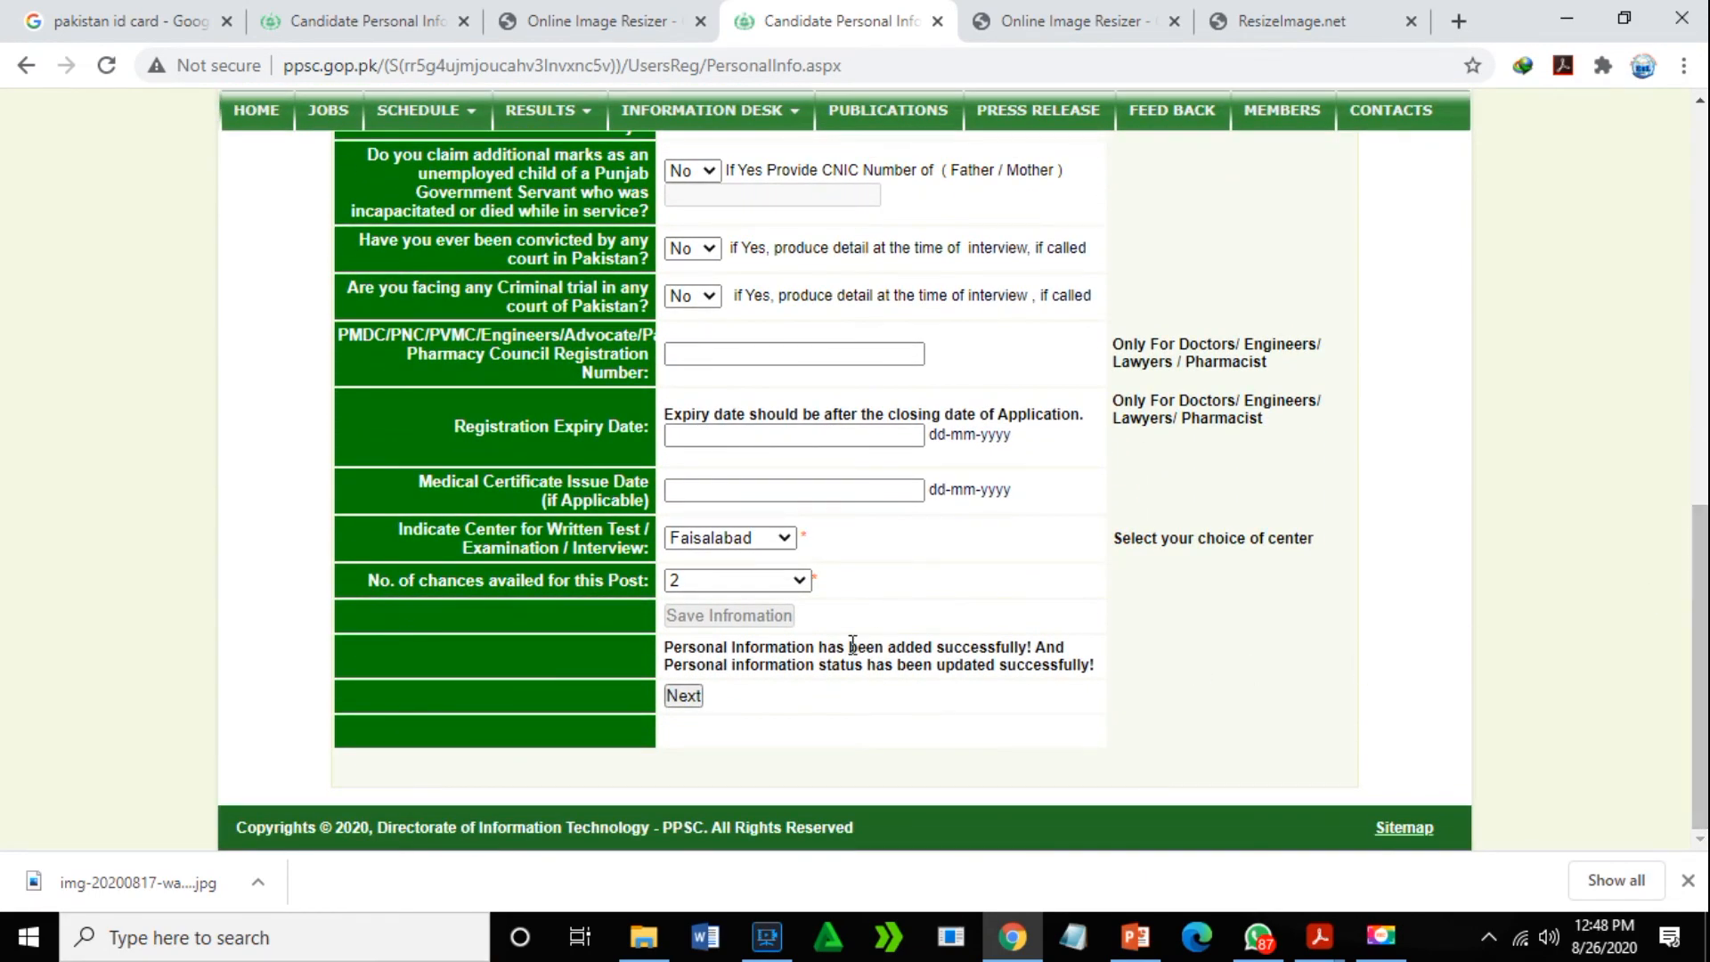
left_click(680, 697)
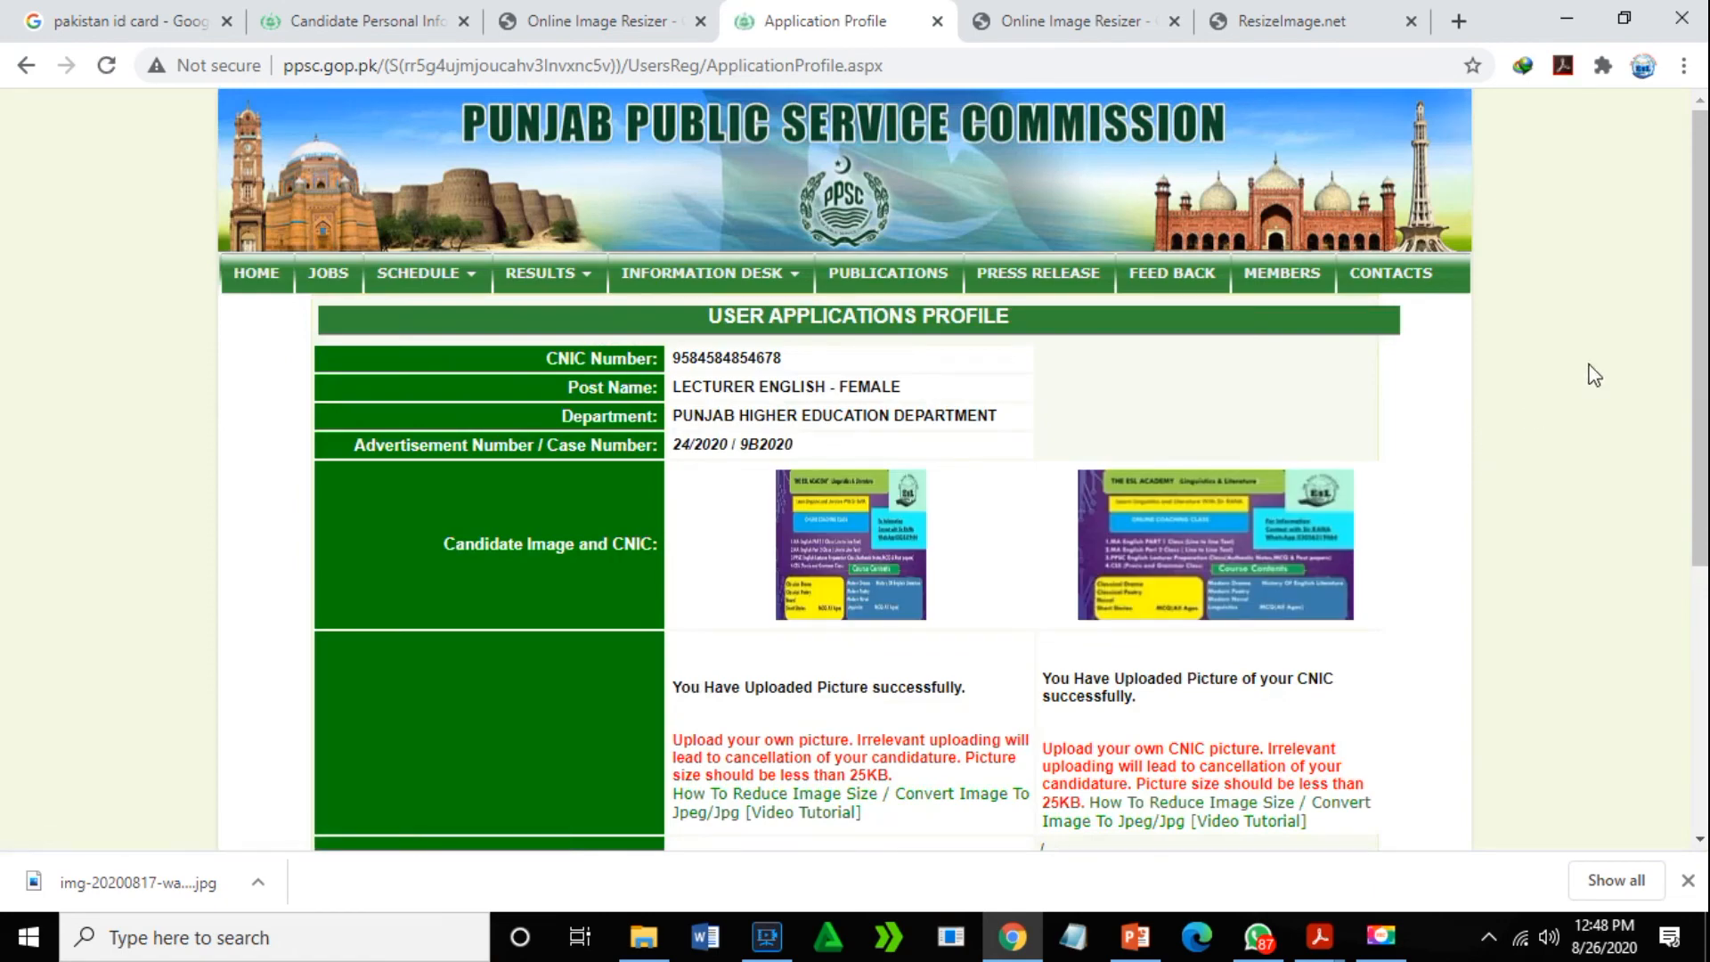
left_click_drag(1692, 236, 1697, 504)
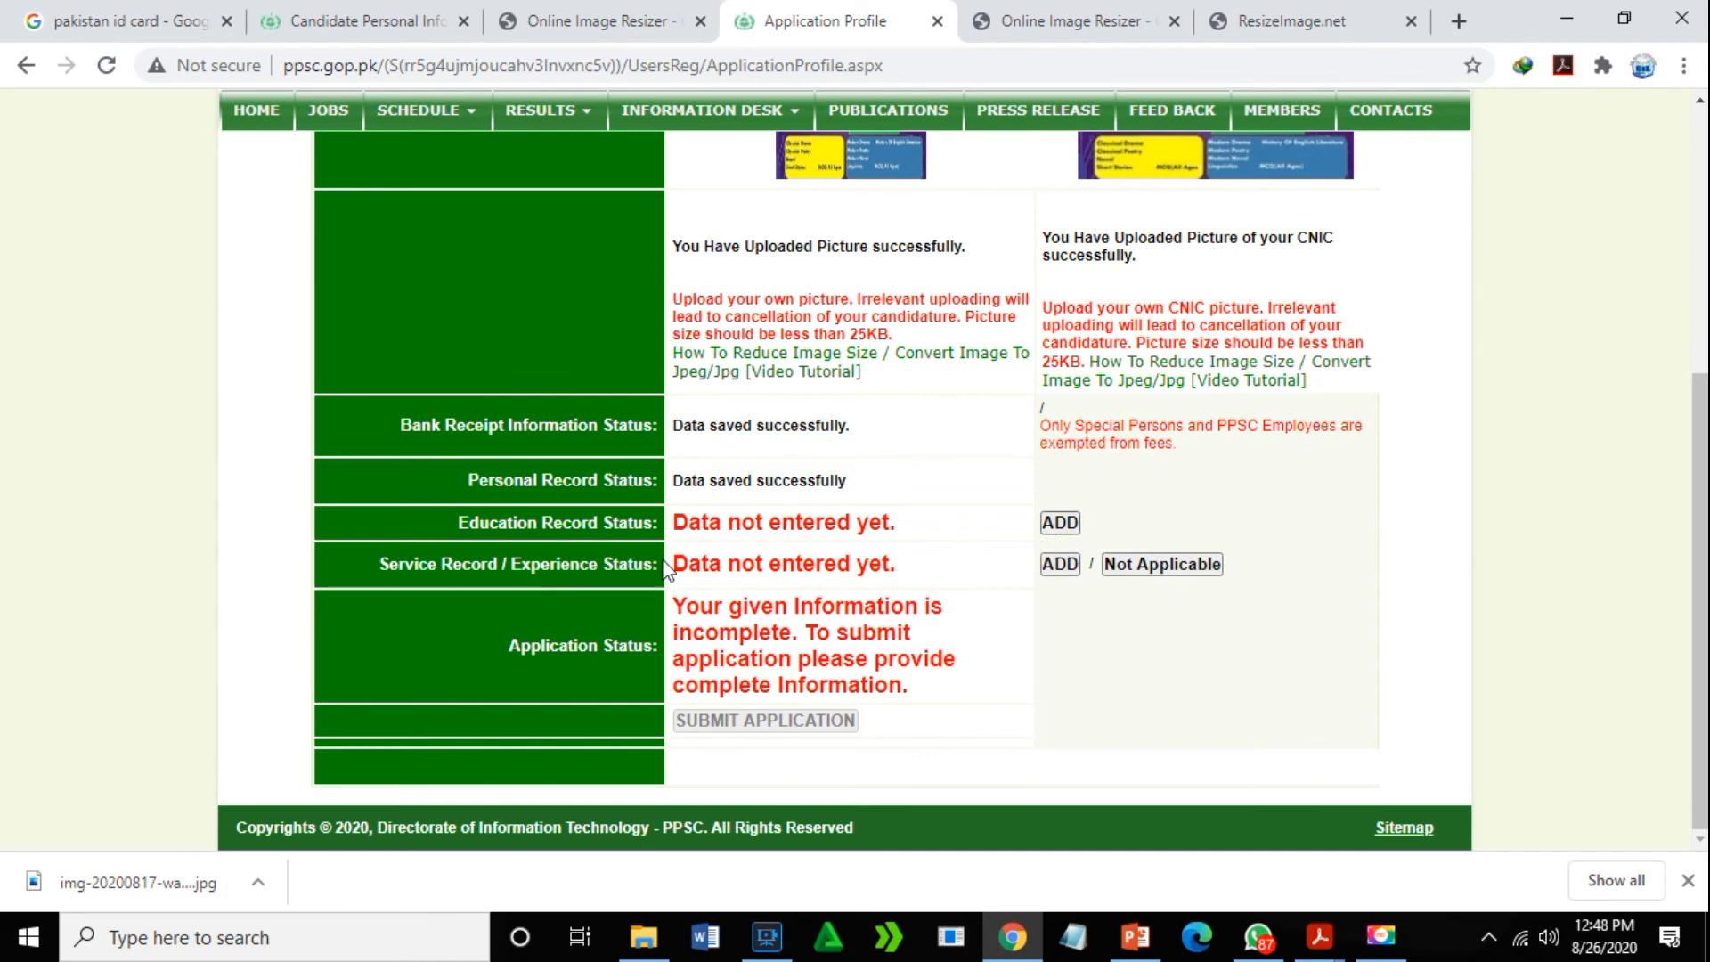
left_click(1056, 523)
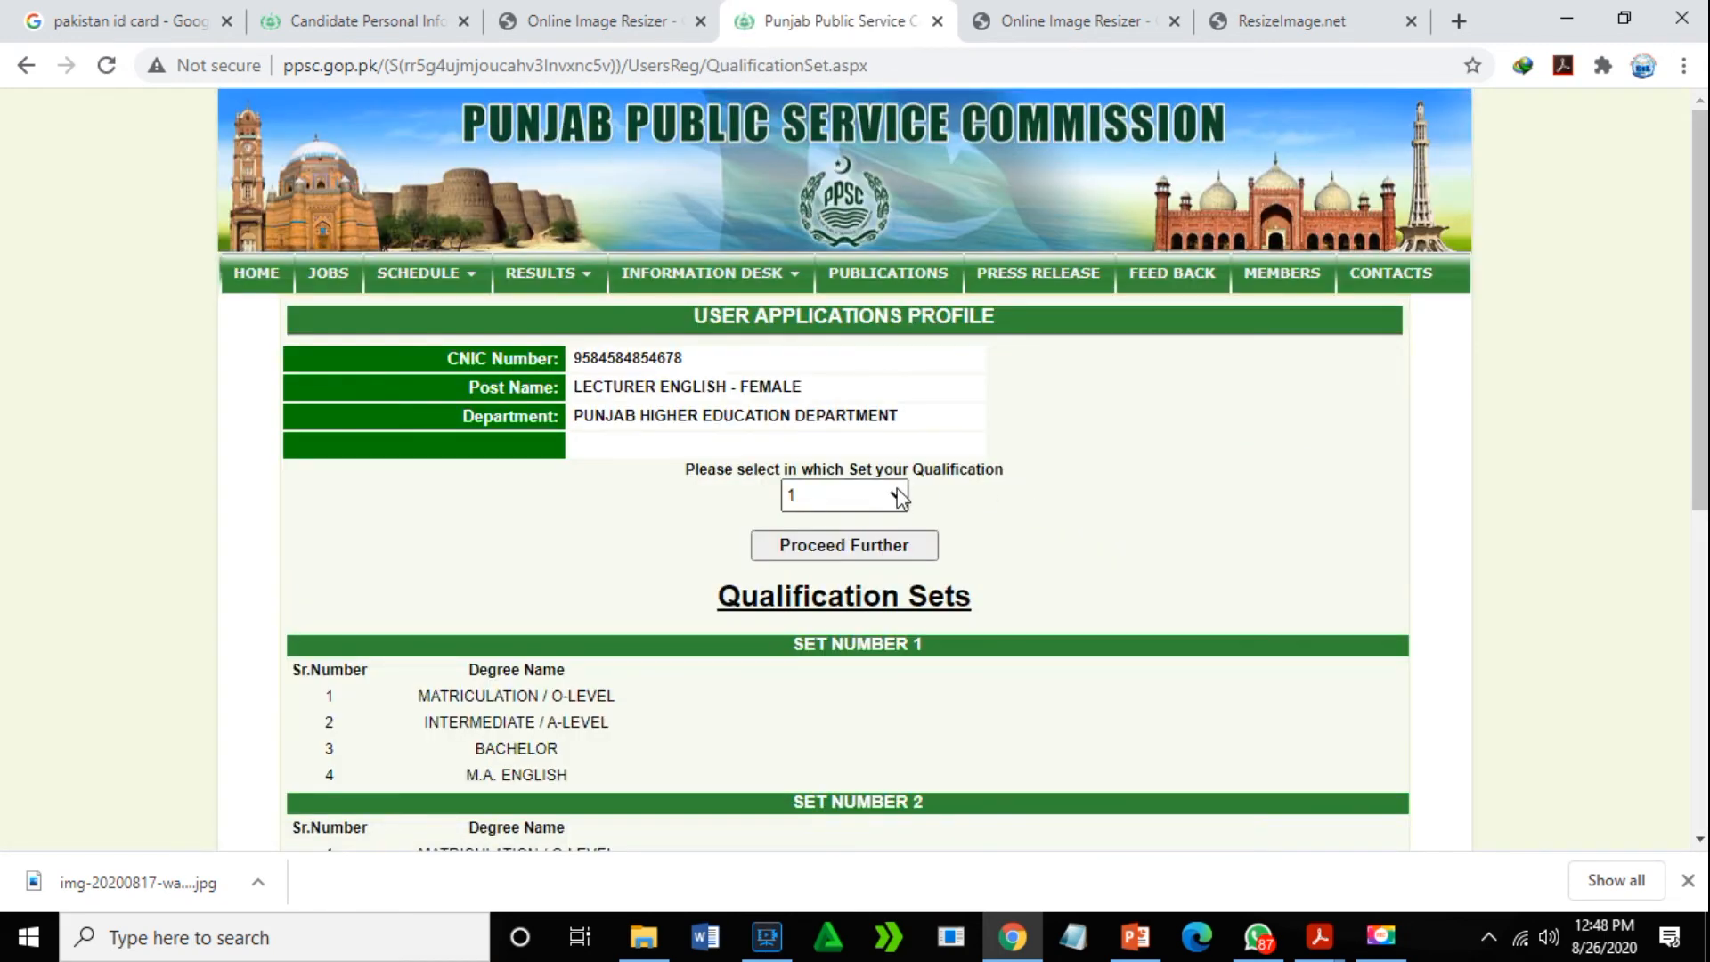
- Keep qualification set 1 and proceed twice to reach the Education Details form
left_click(889, 495)
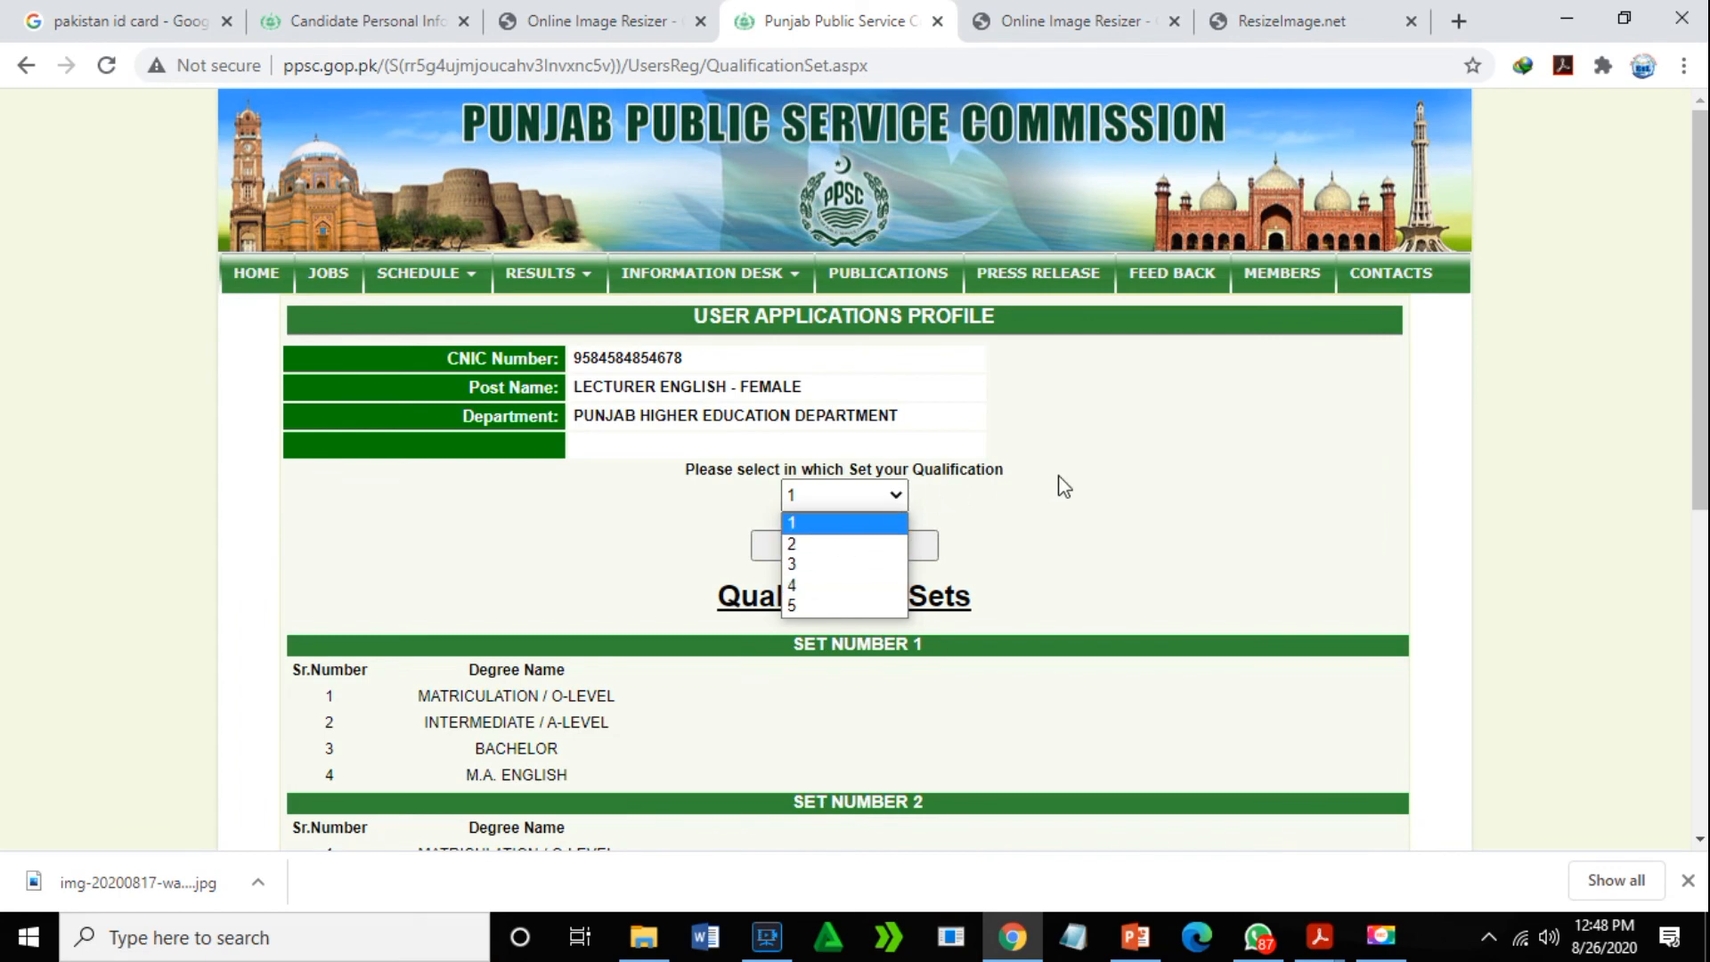
left_click(1008, 511)
left_click(872, 552)
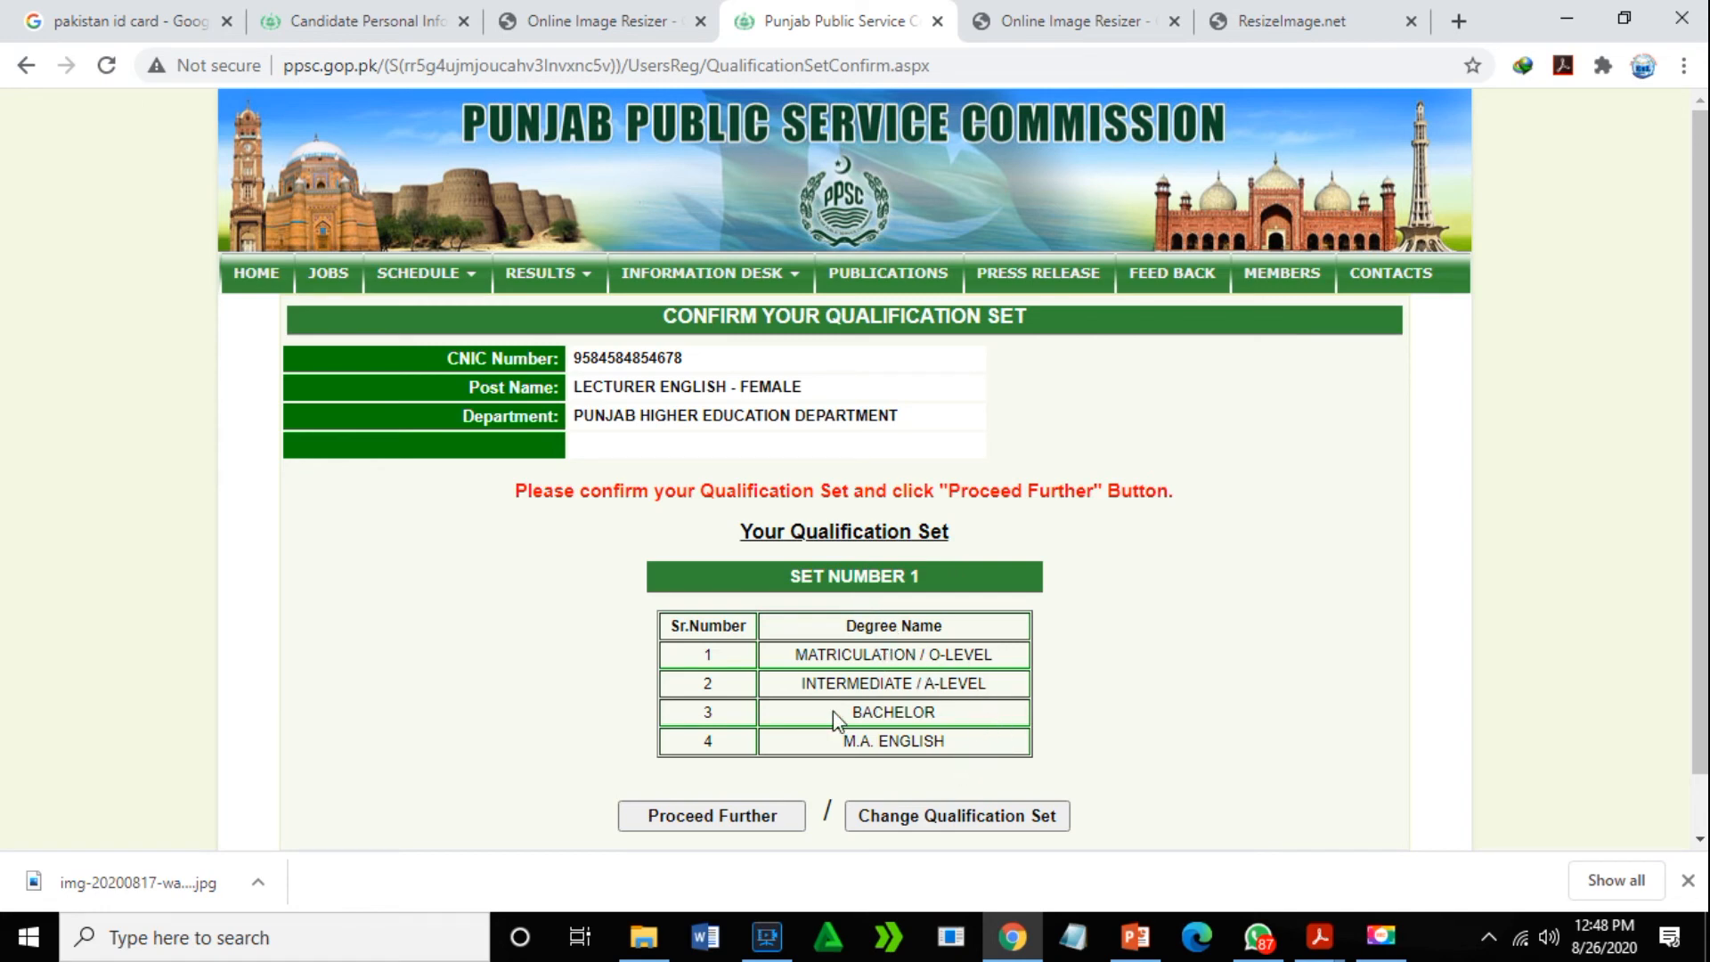
left_click(740, 825)
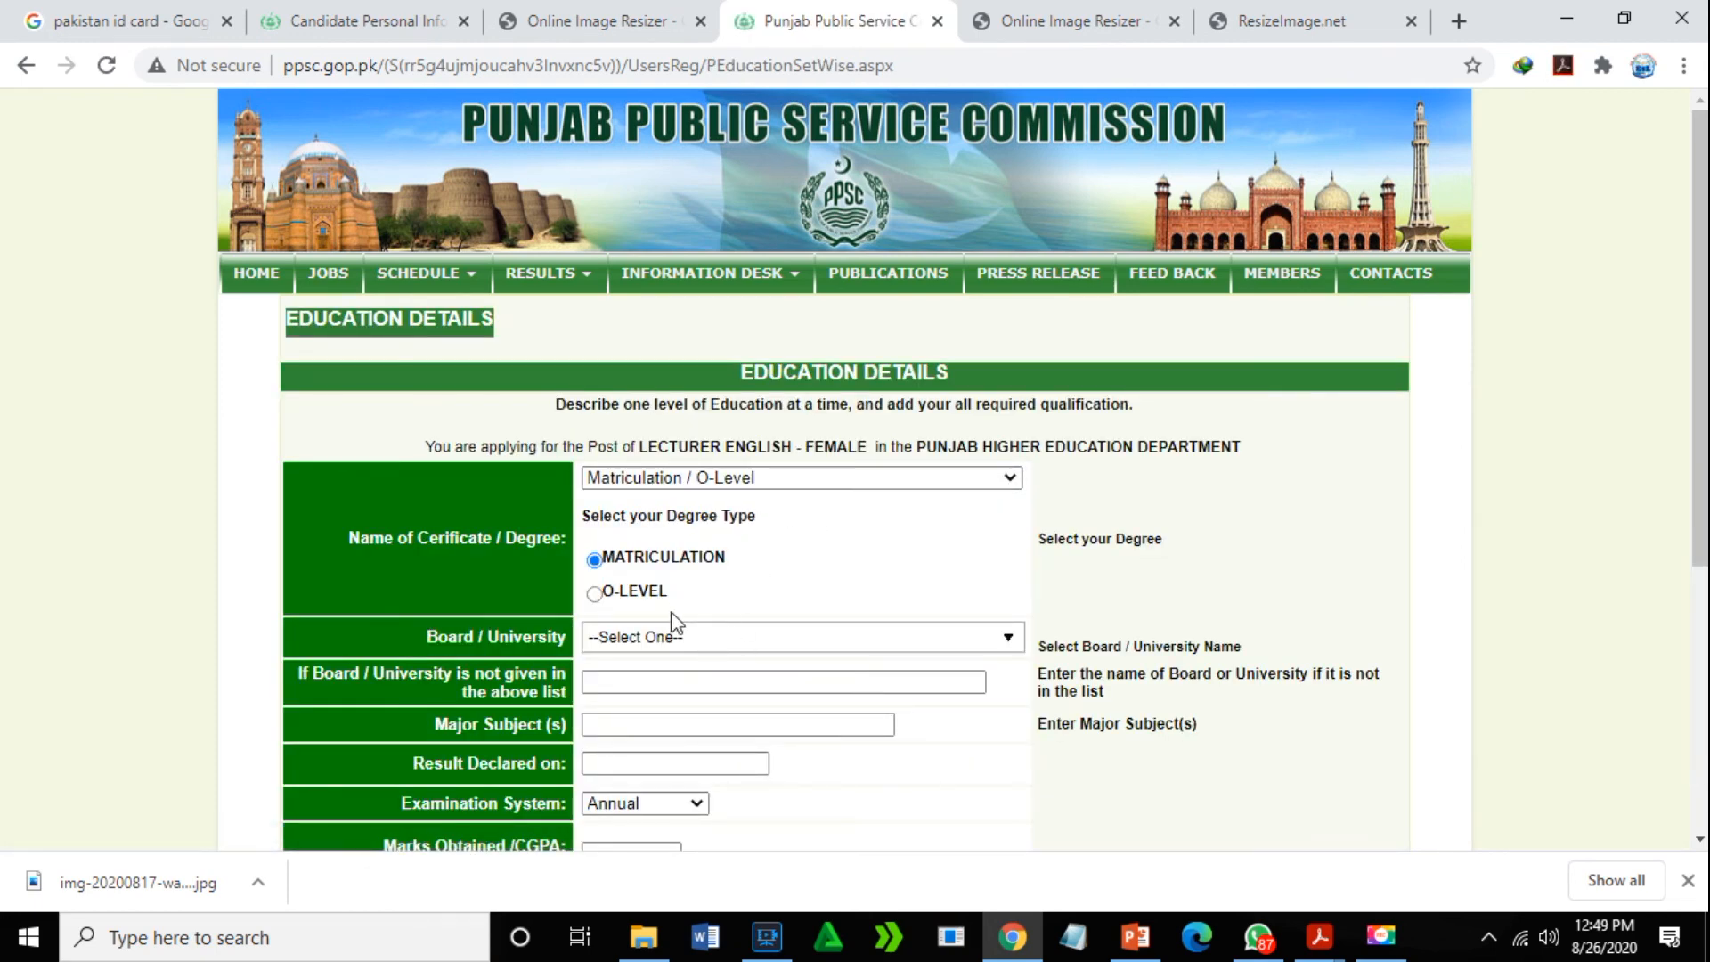
left_click(723, 638)
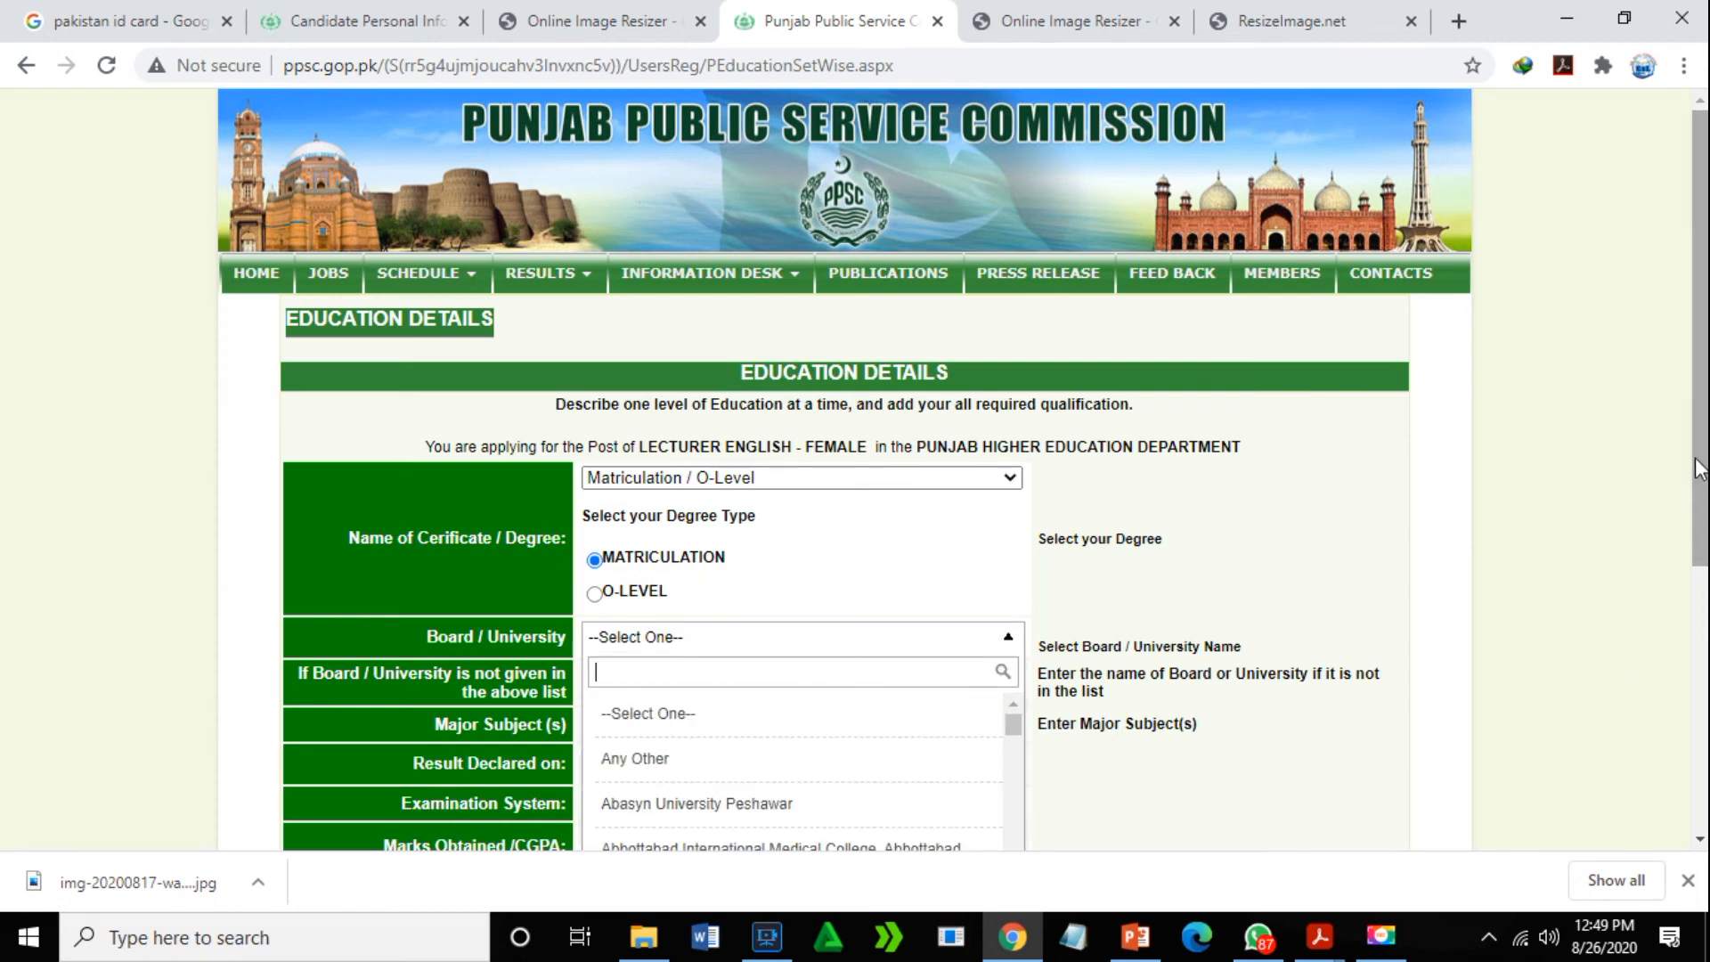
scroll(1671, 680, "down", 4)
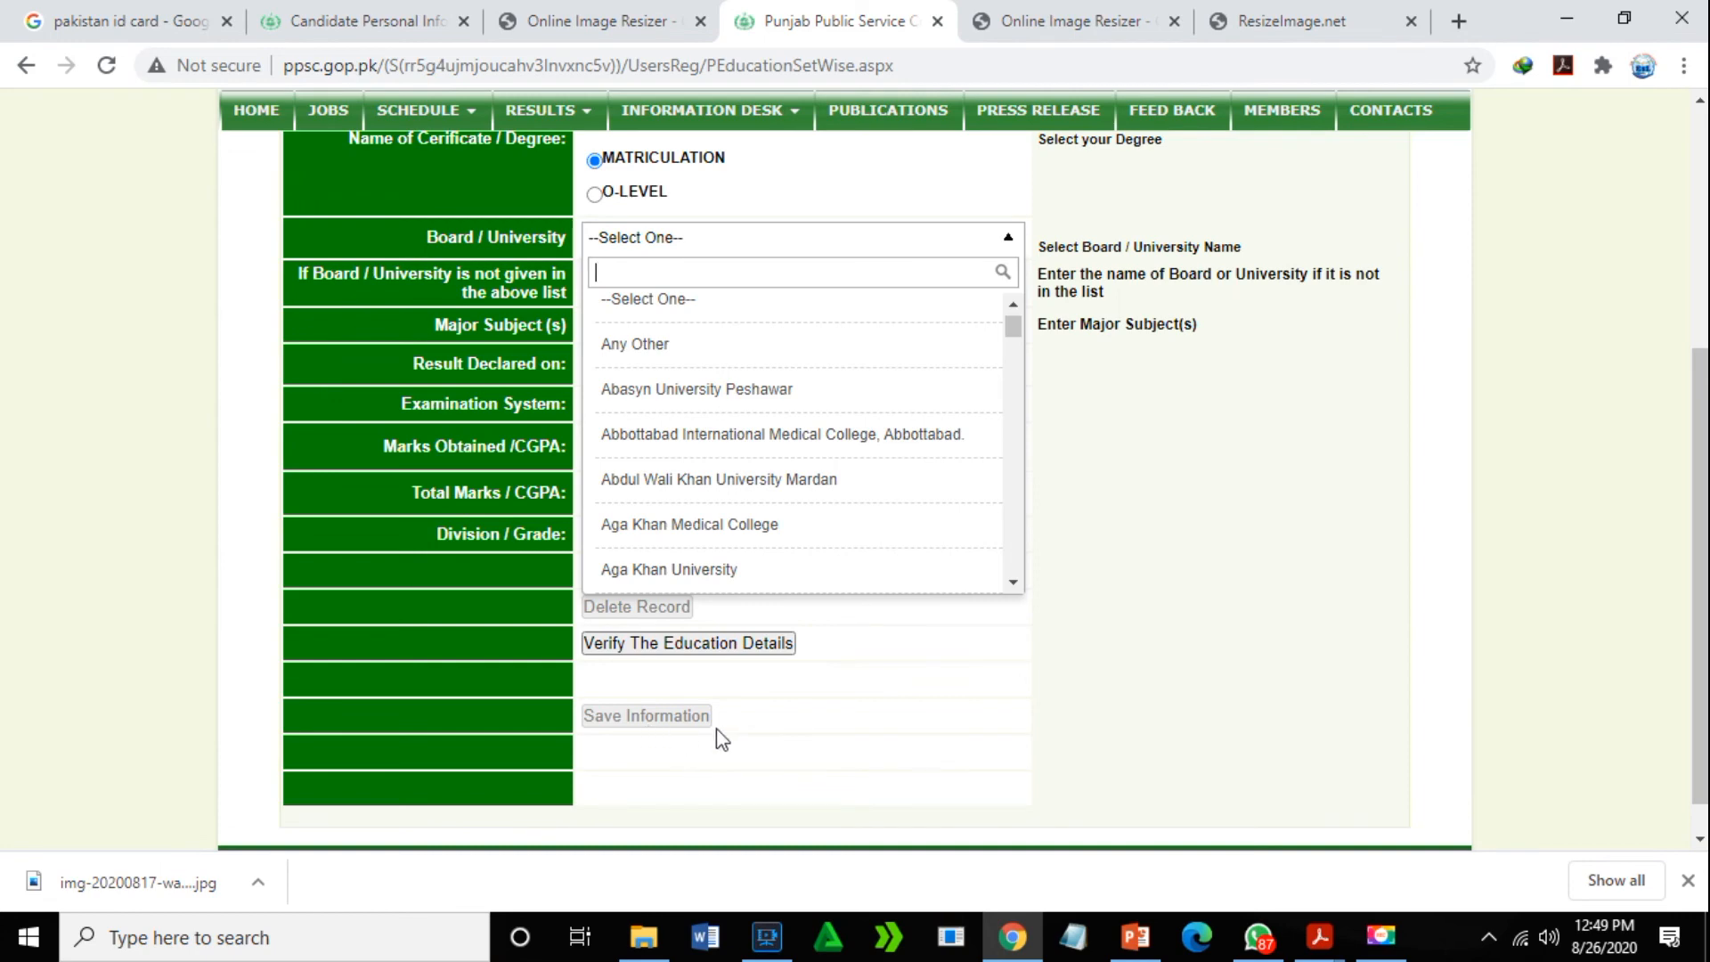
scroll(1648, 169, "up", 5)
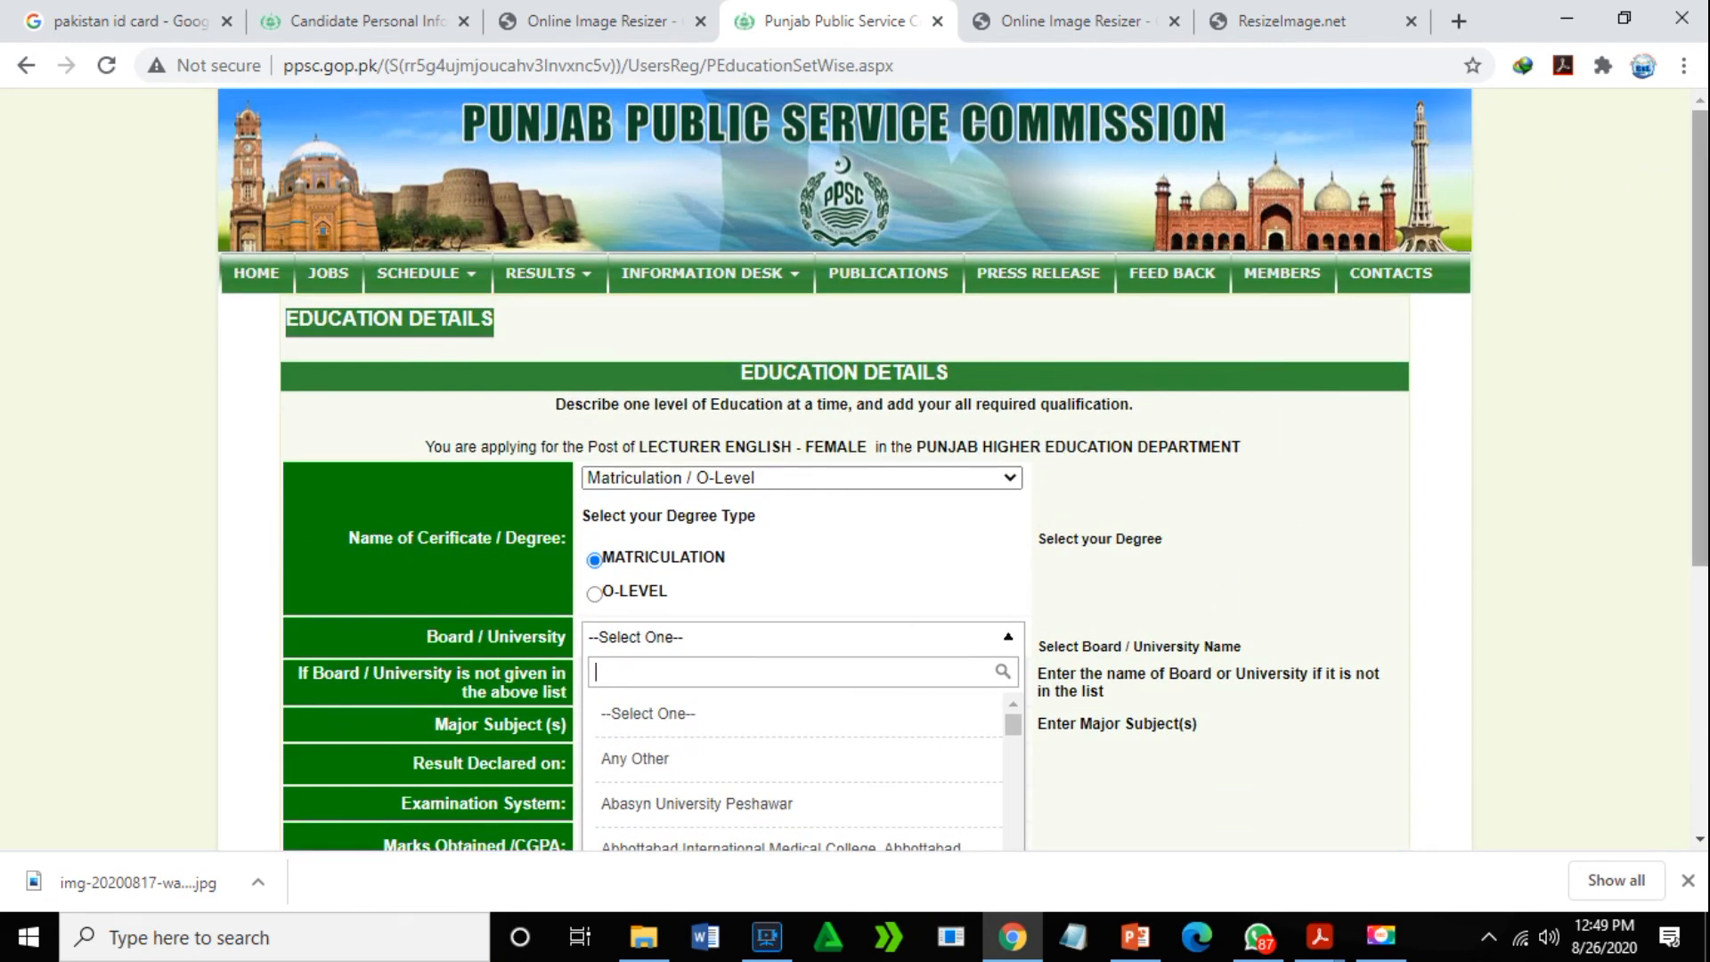
scroll(1651, 223, "down", 5)
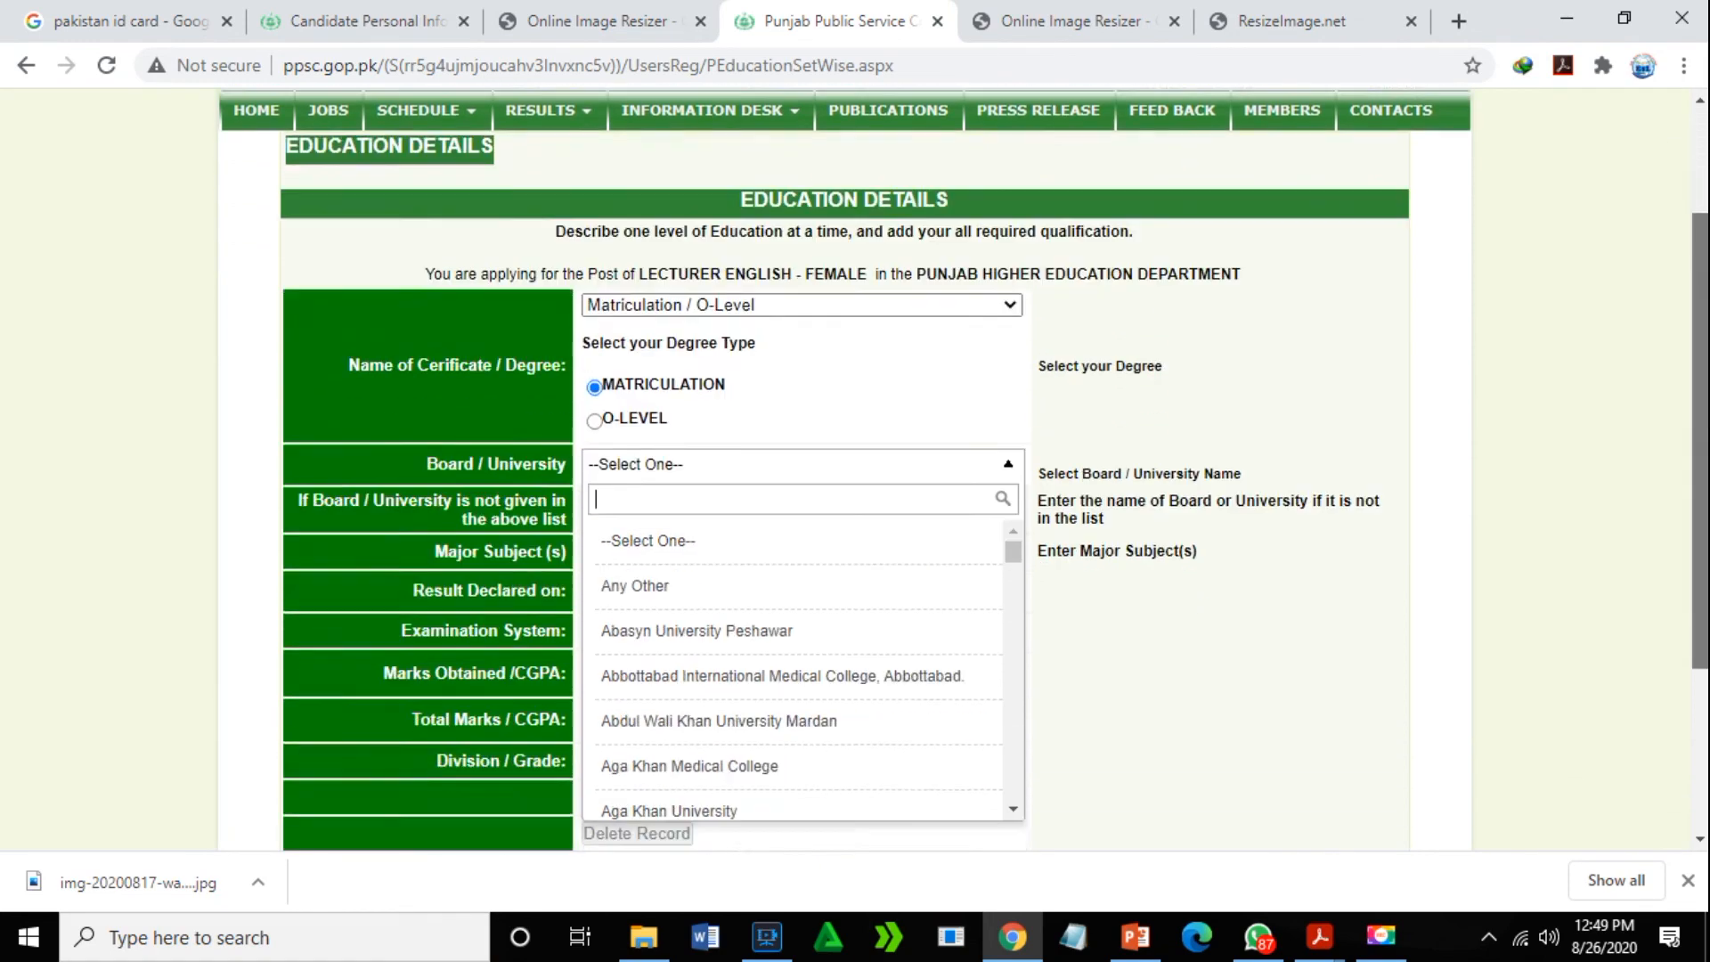
scroll(1655, 290, "up", 2)
scroll(1654, 290, "up", 2)
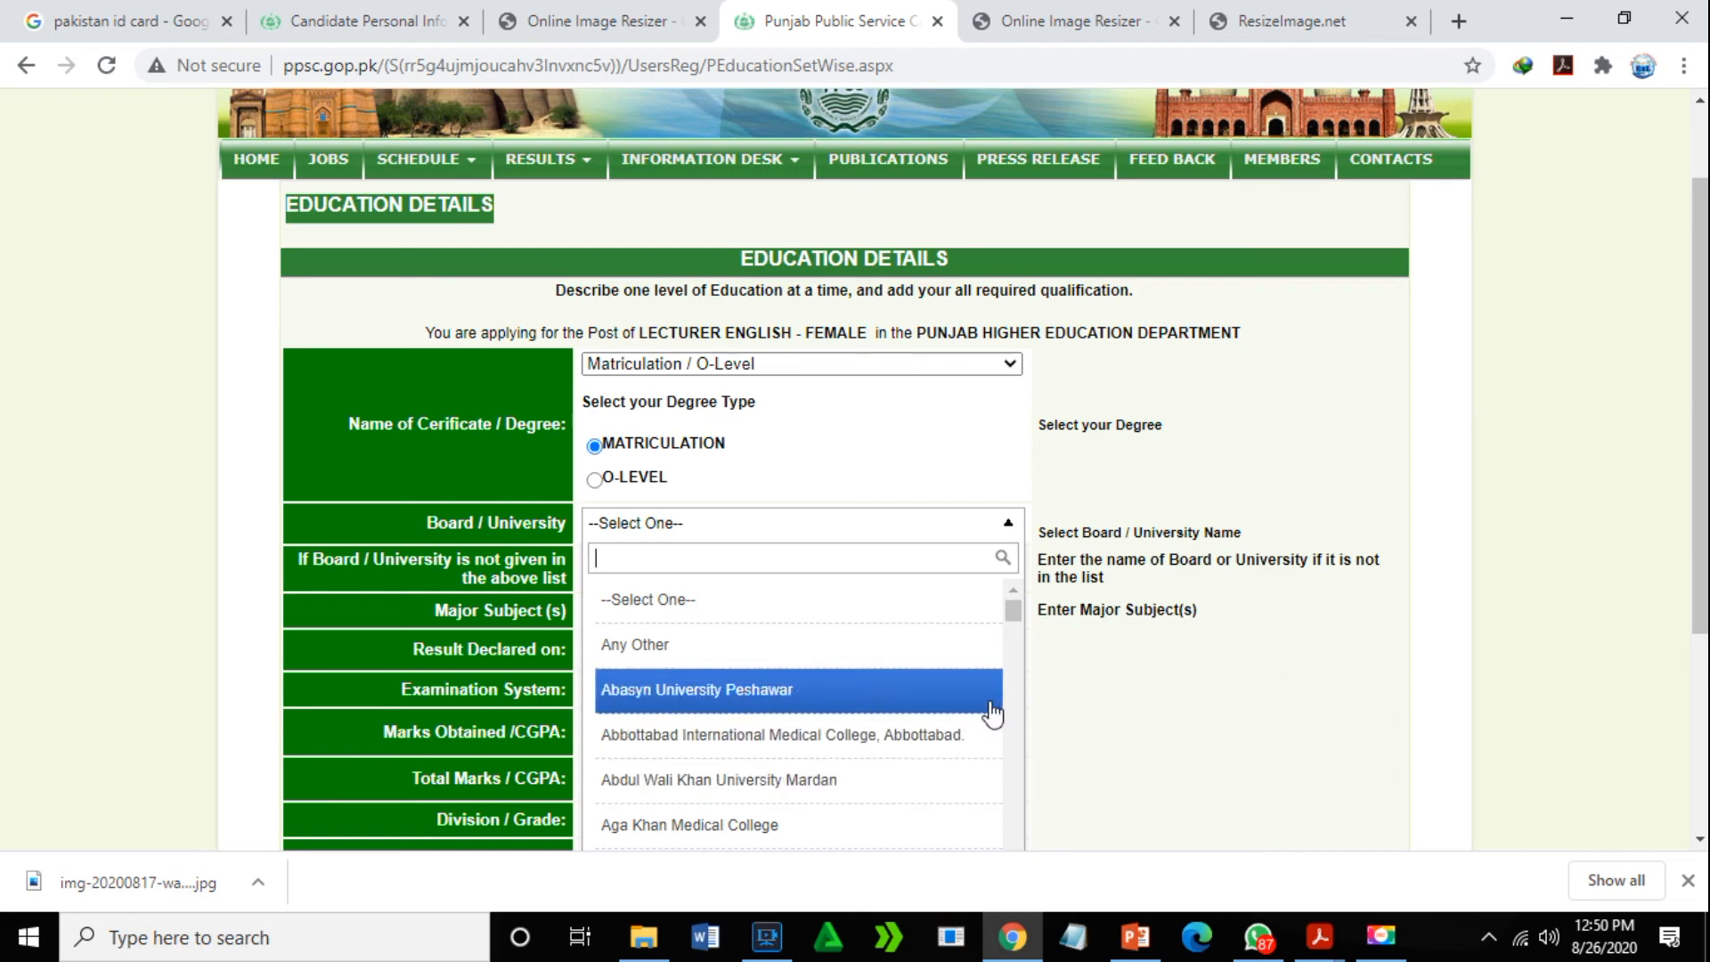
left_click(1182, 729)
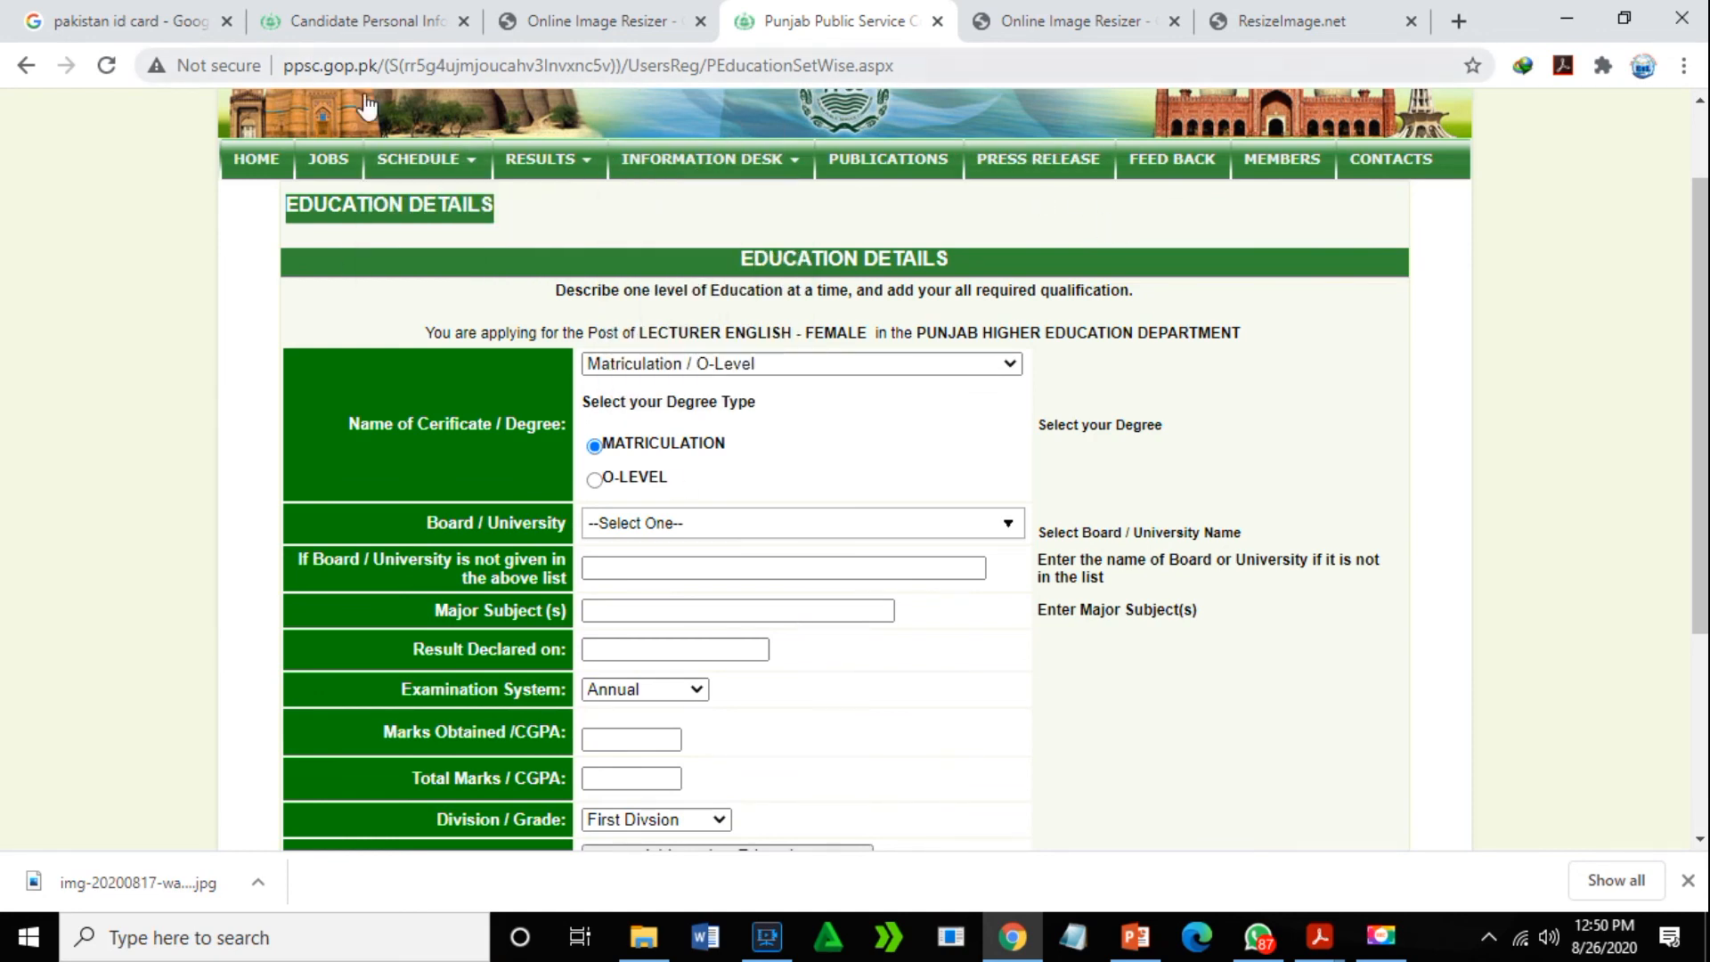
left_click(328, 158)
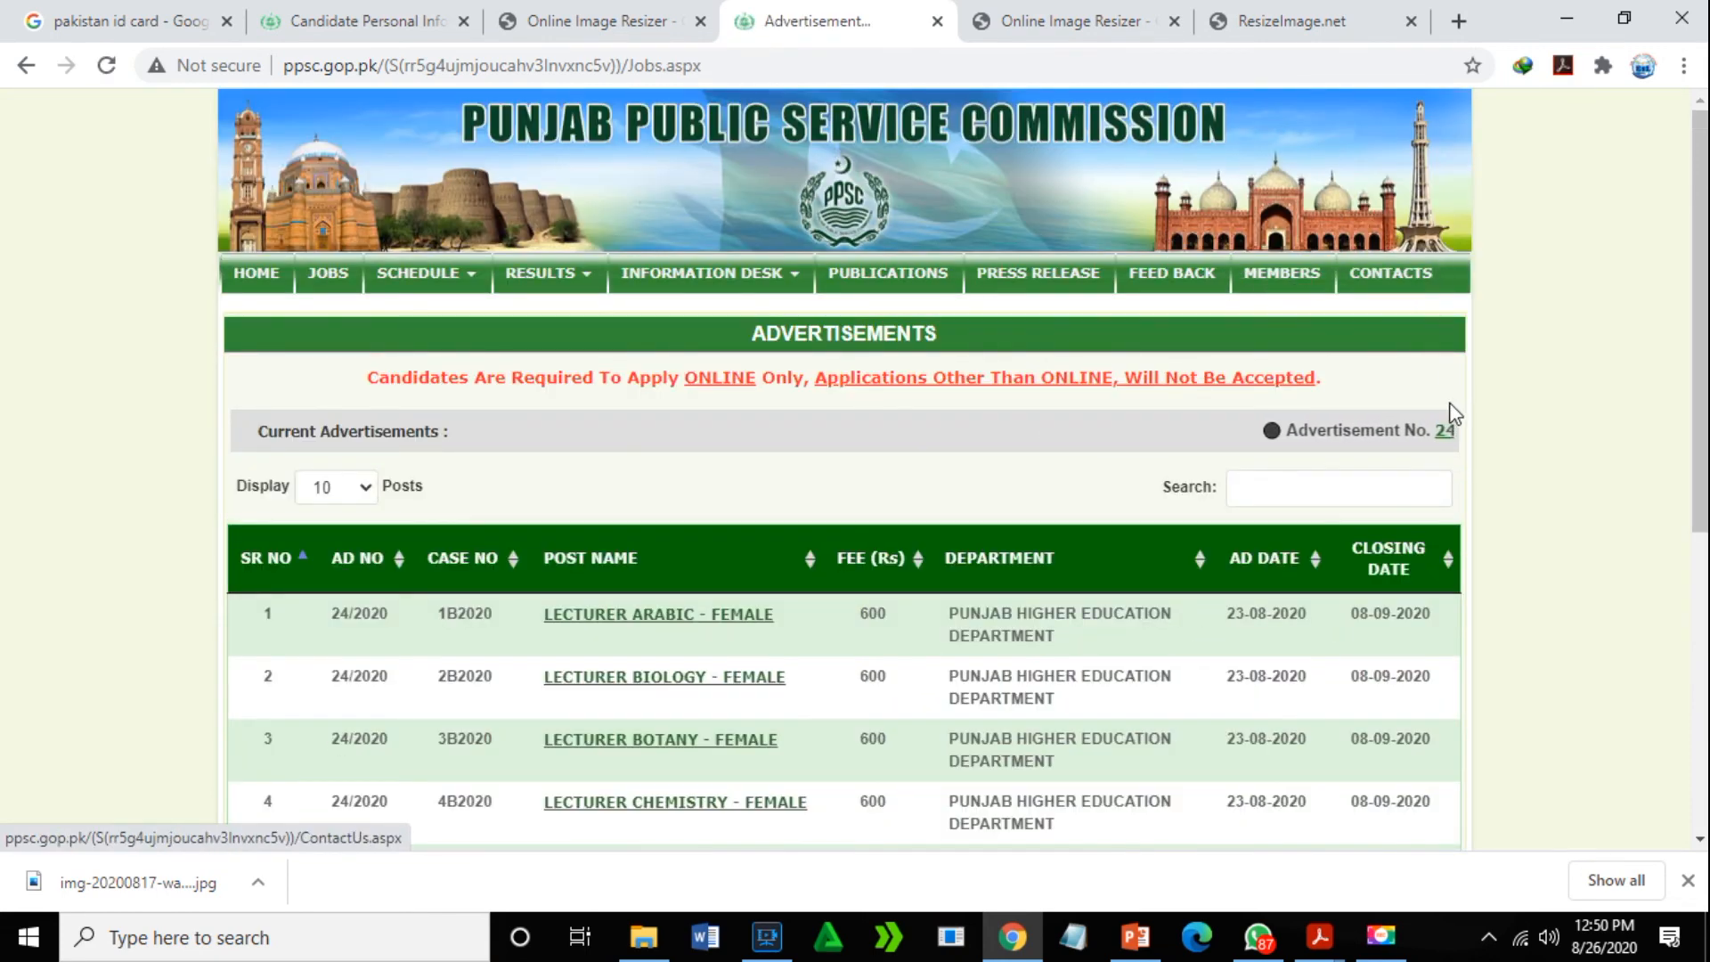
- Go from HOME via Apply Online to the LECTURER ENGLISH - FEMALE post, then bring PowerPoint forward
left_click(263, 276)
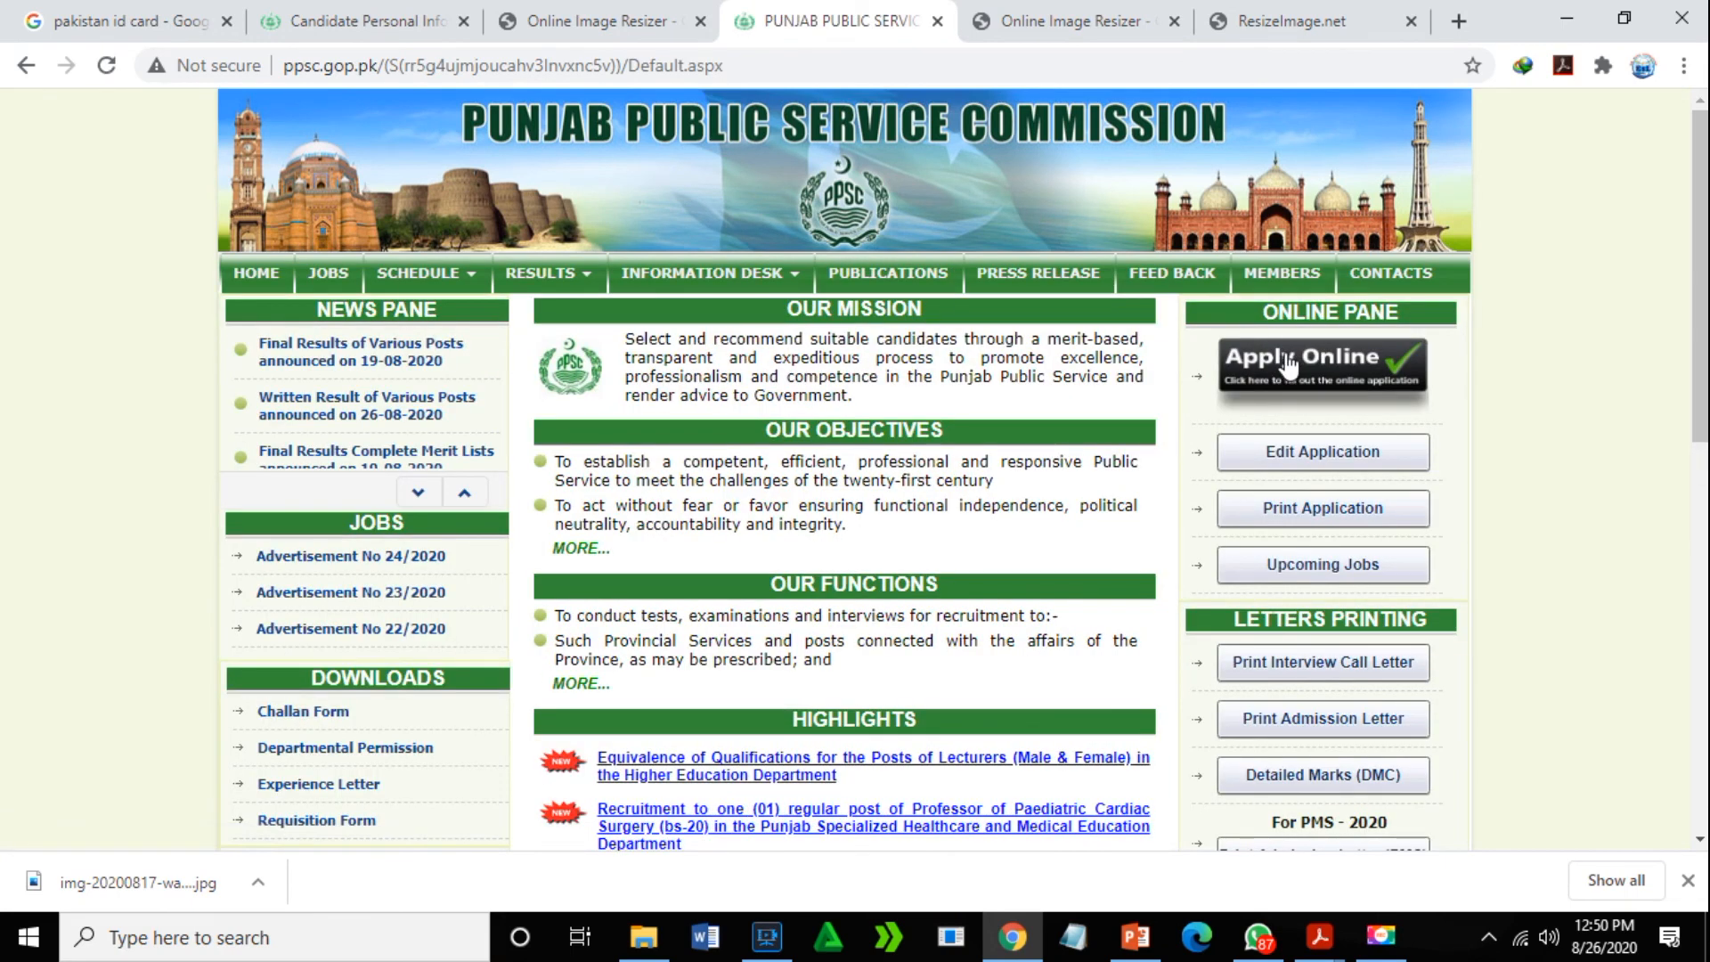
left_click(1285, 363)
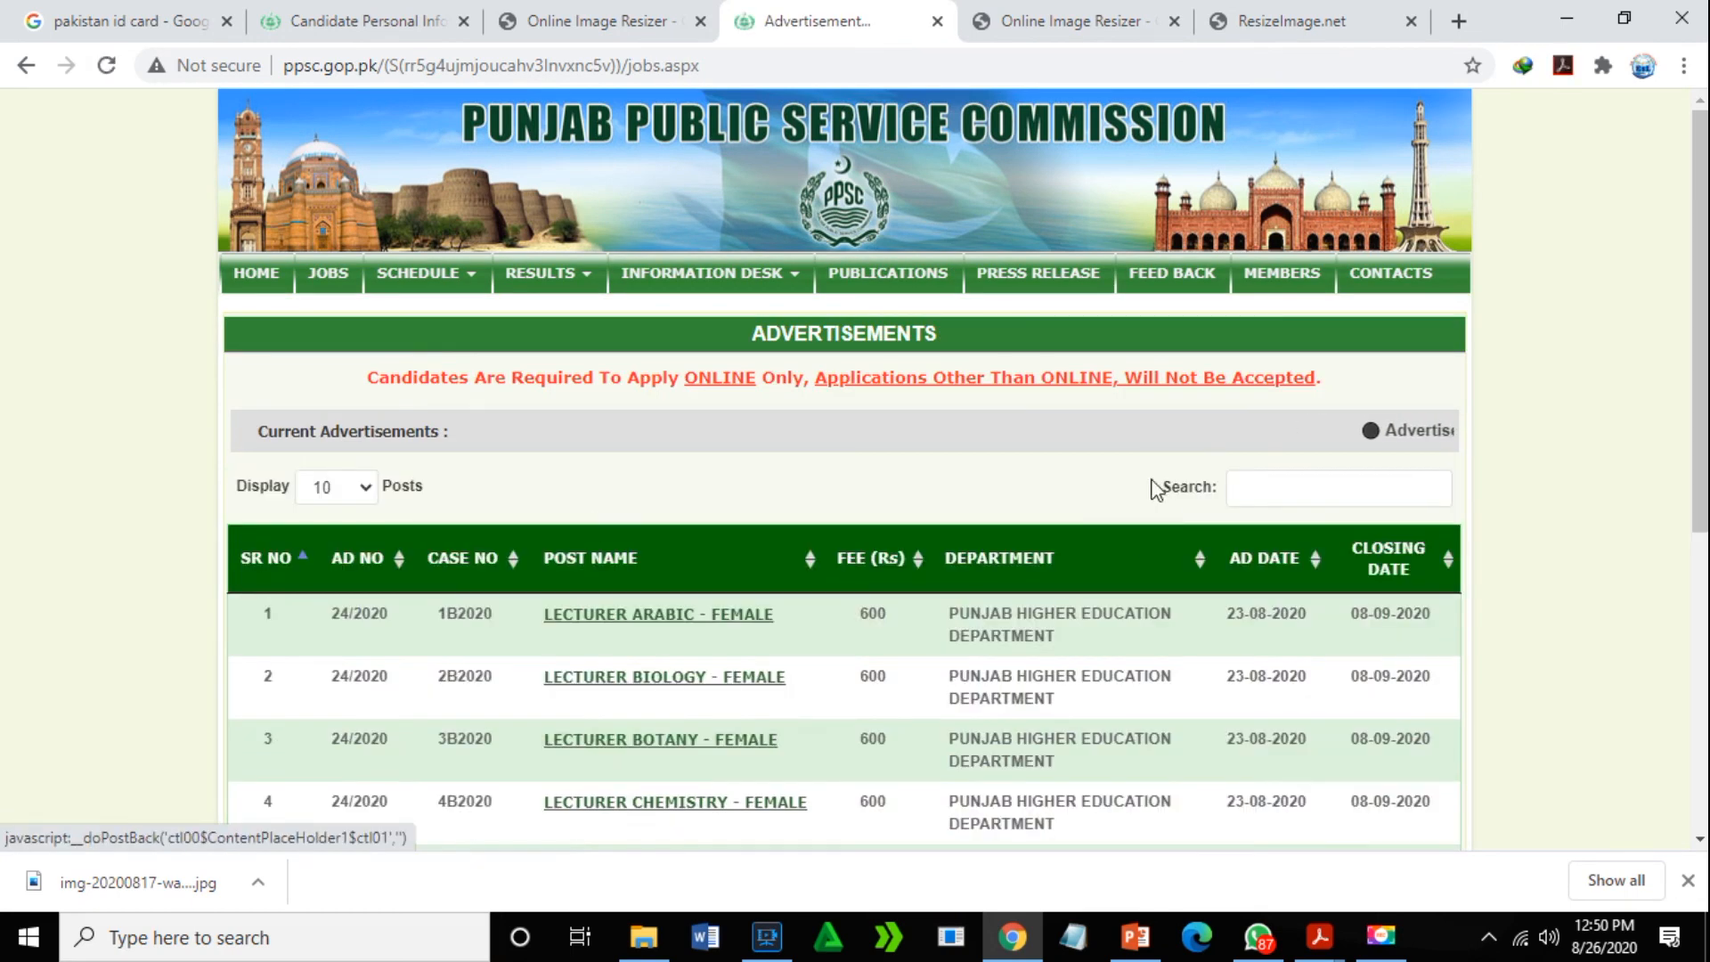
left_click_drag(1701, 253, 1701, 549)
scroll(1668, 313, "up", 6)
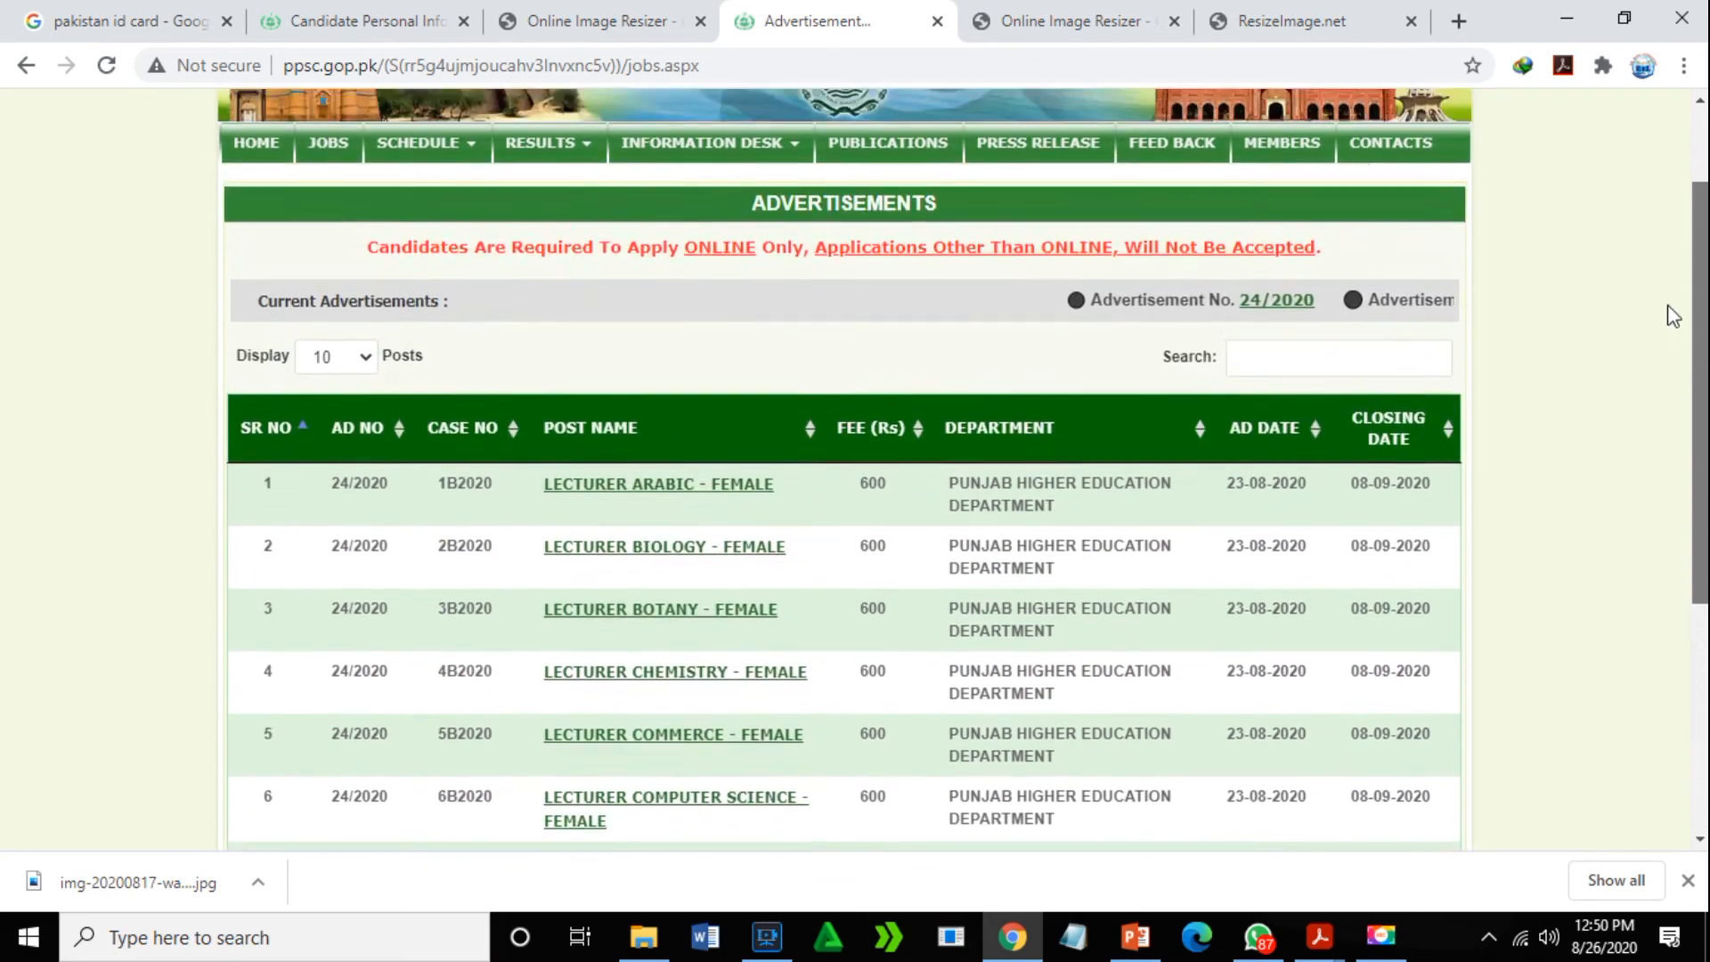
left_click(327, 223)
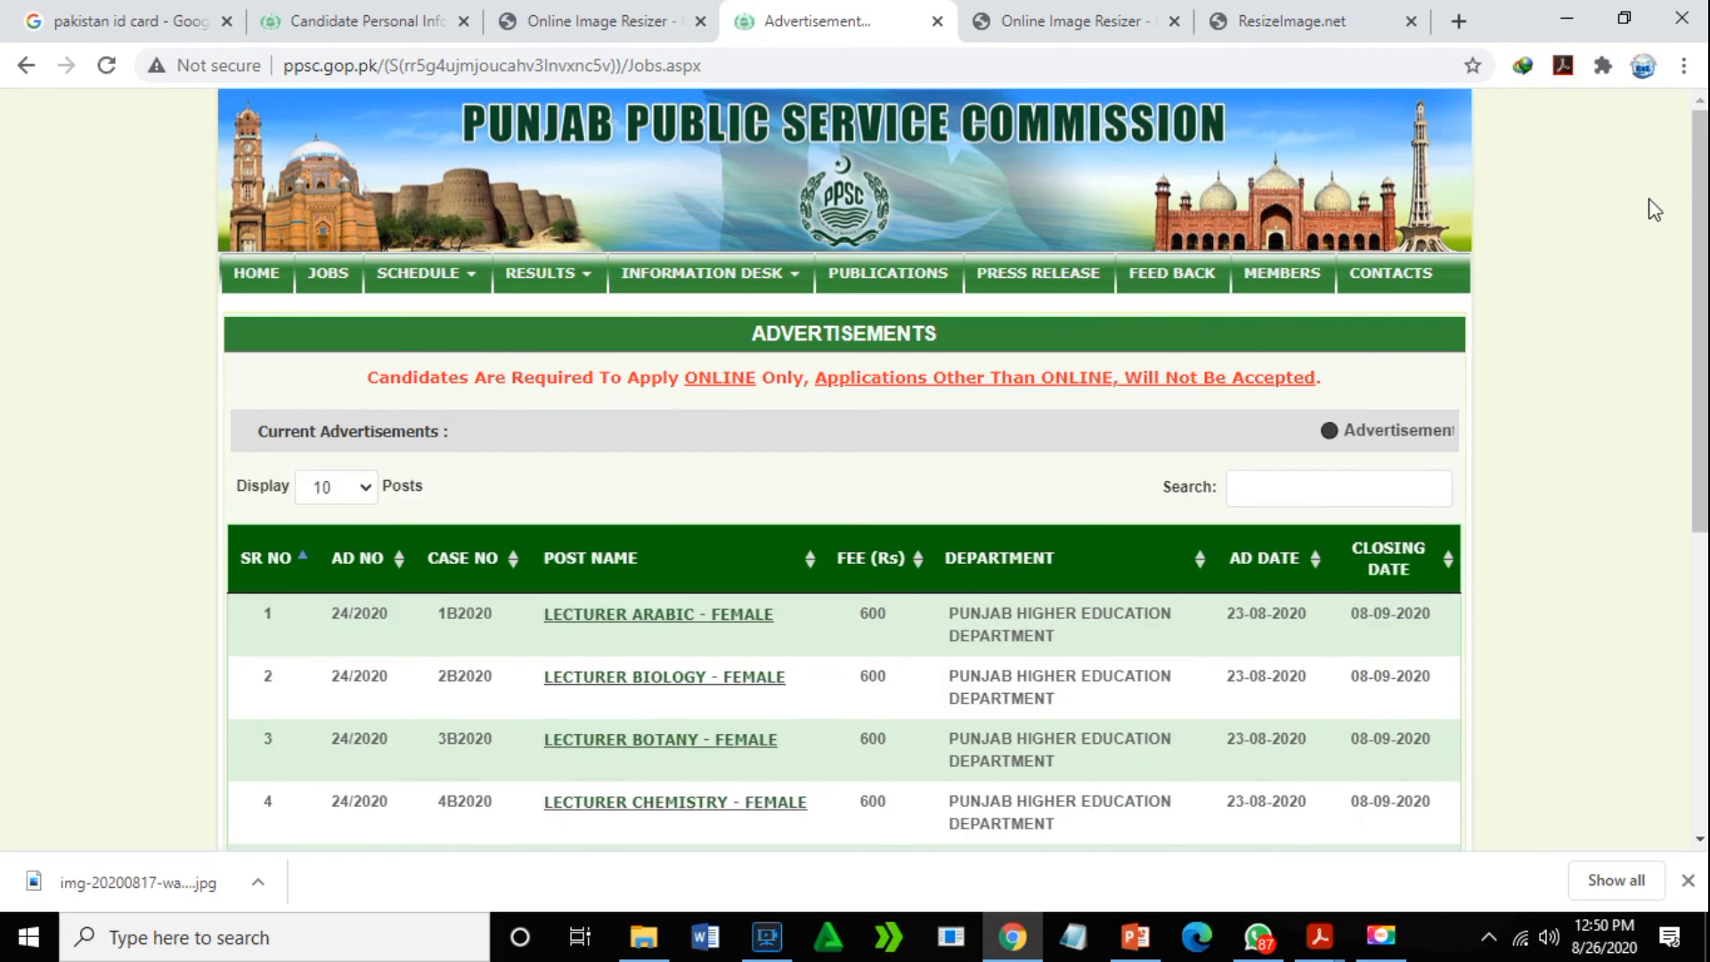
scroll(1637, 622, "down", 6)
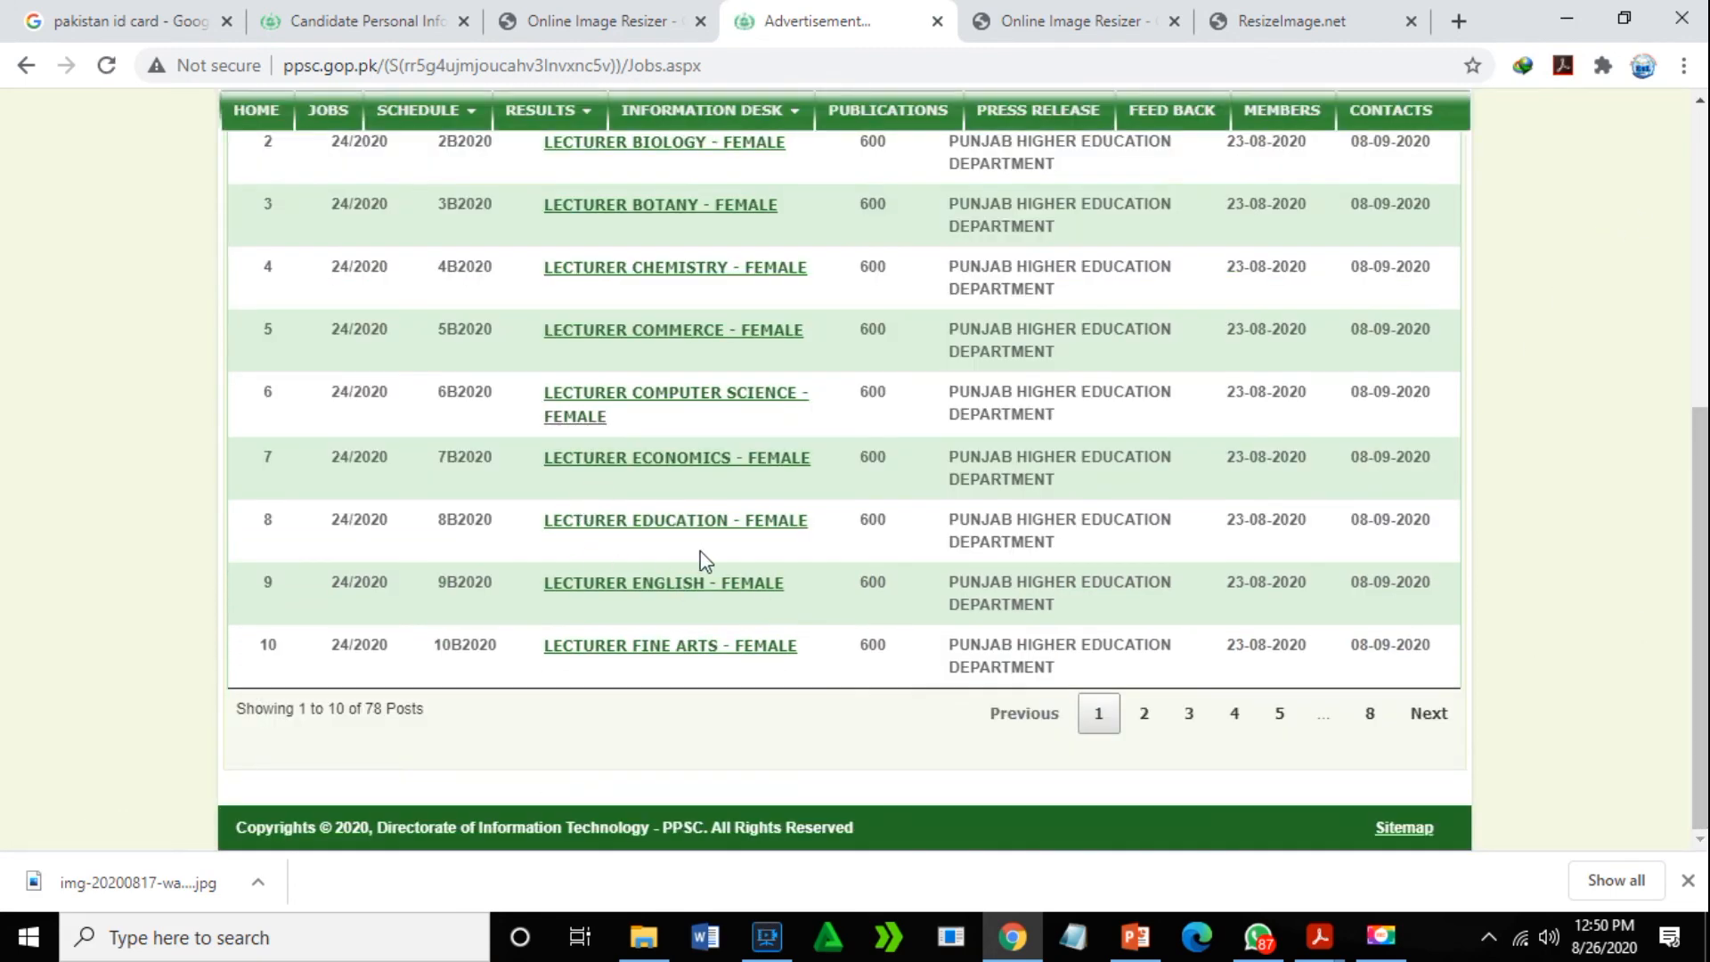
left_click(710, 593)
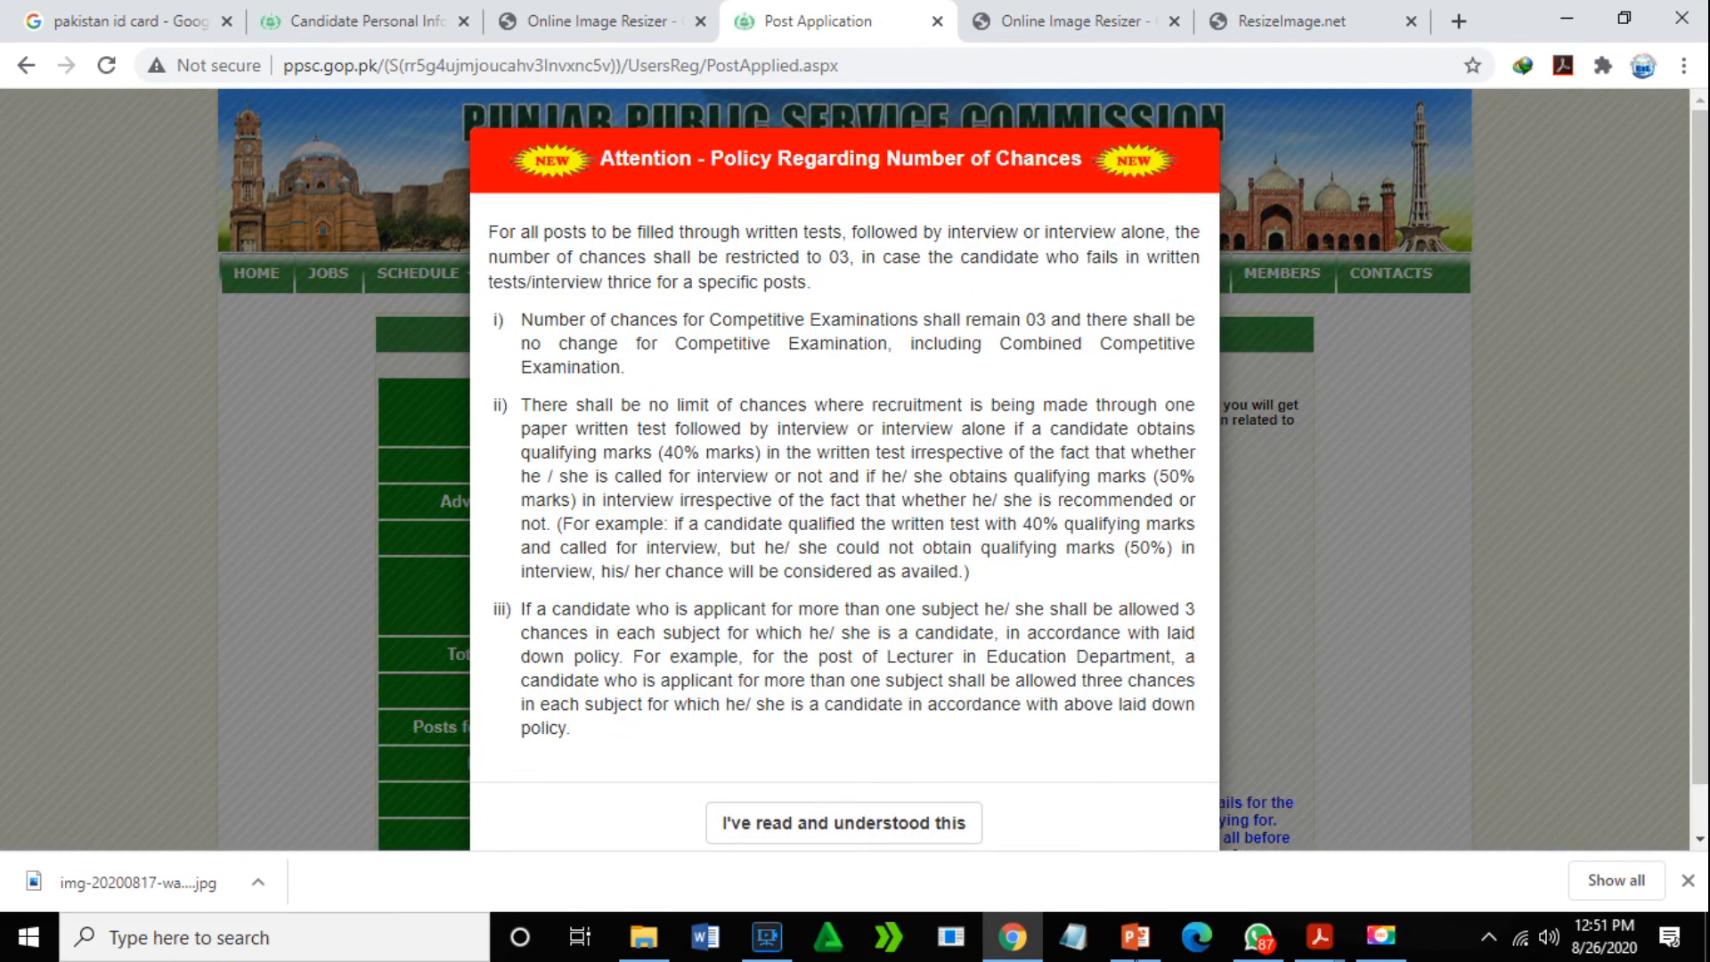
left_click(1135, 936)
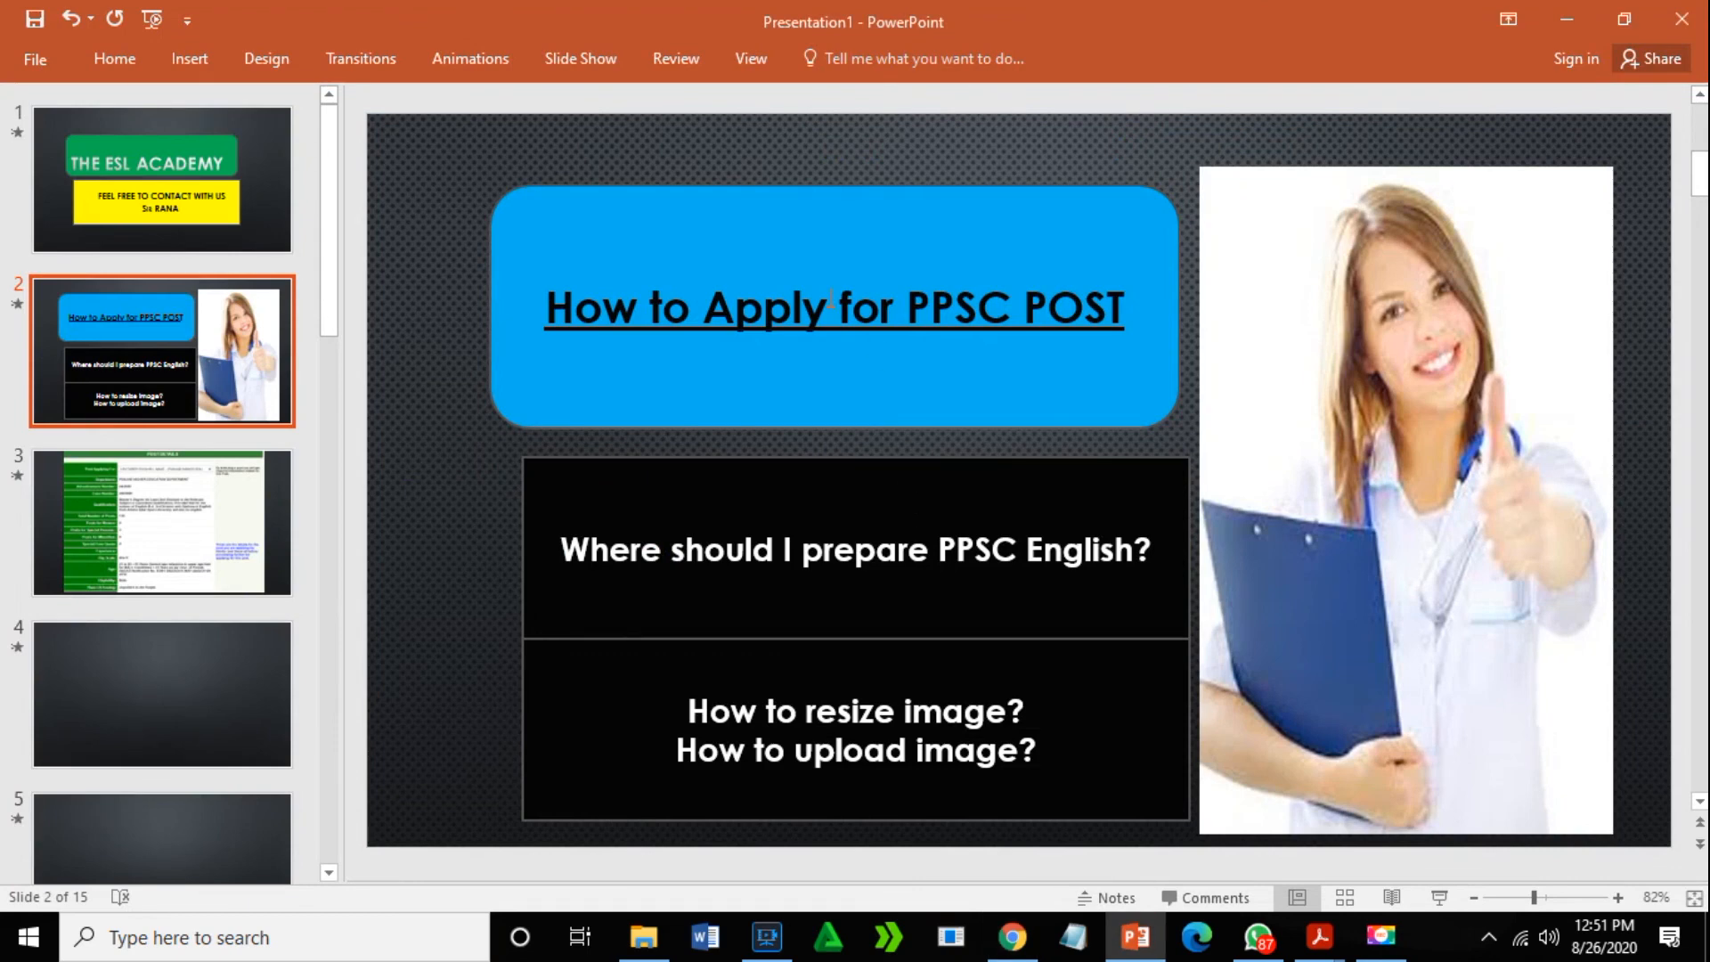